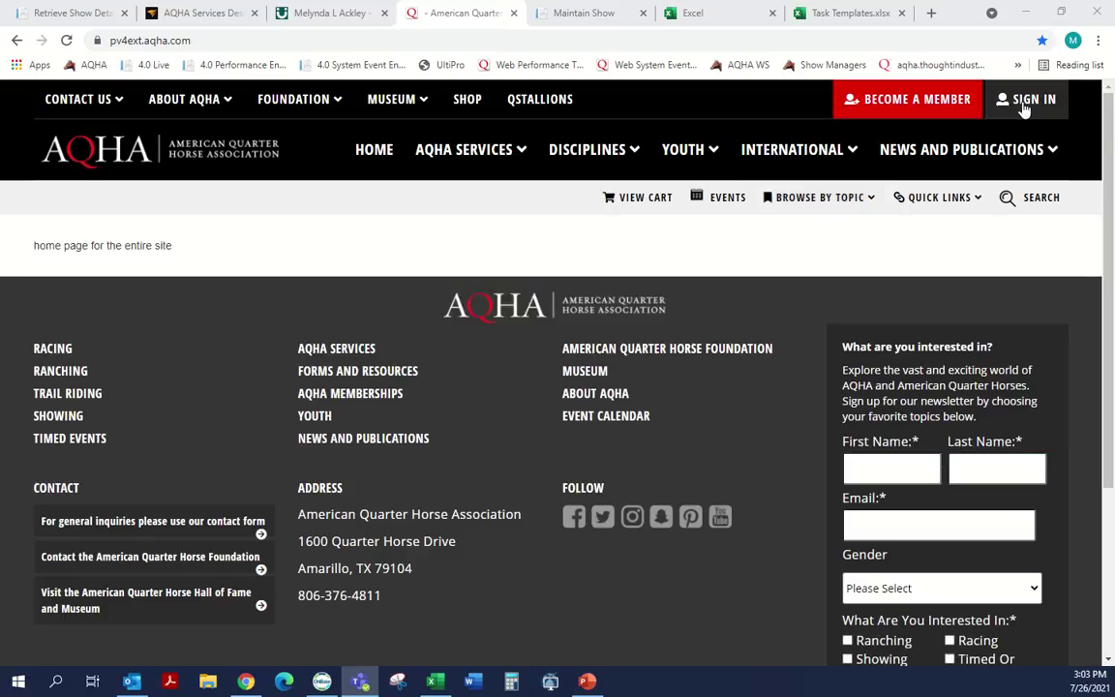
Log in on the identity provider page with the member's username and password.
{"action": "left_click", "coordinate": [1021, 99]}
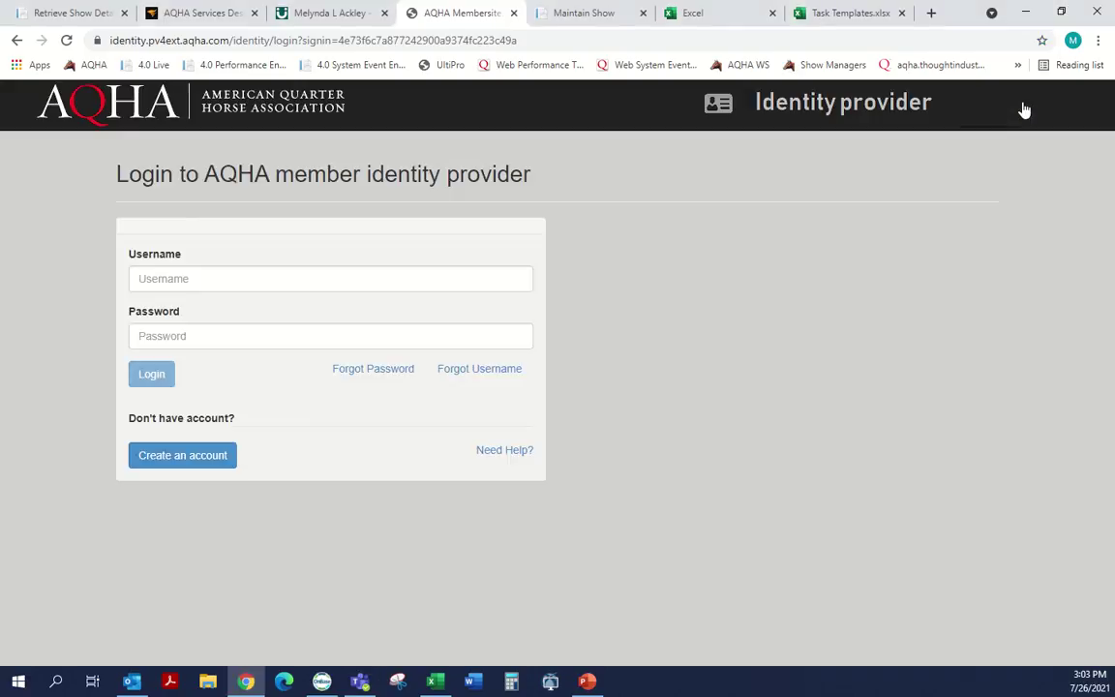
{"action": "left_click", "coordinate": [268, 271]}
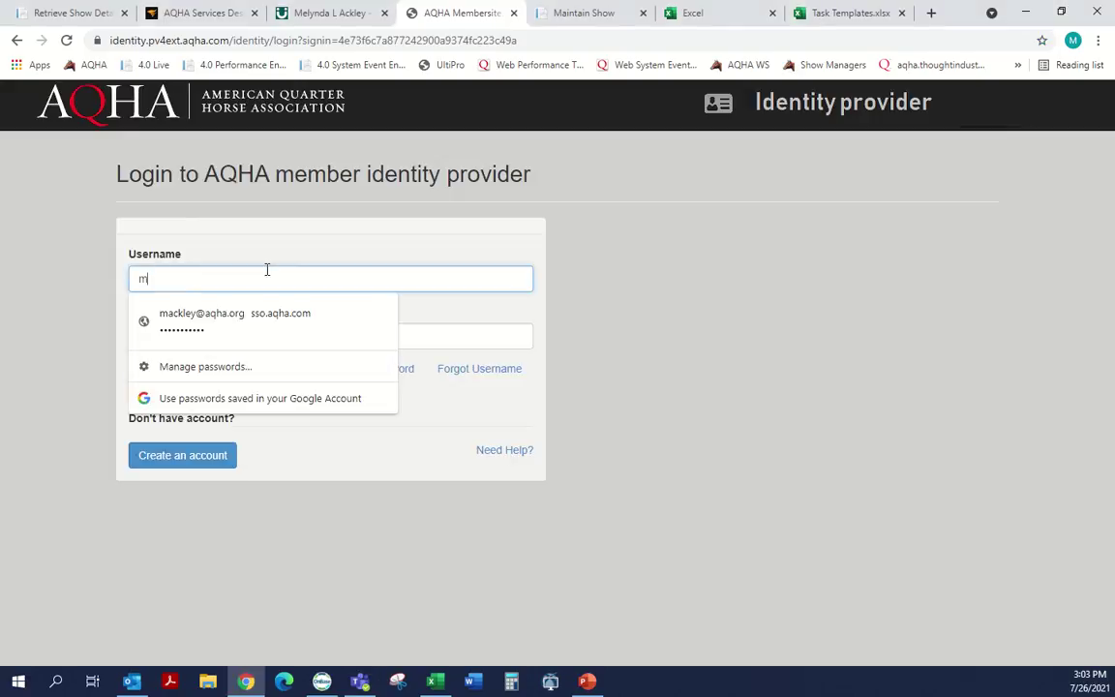
{"action": "key", "text": "Tab"}
{"action": "type", "text": "•••••••••"}
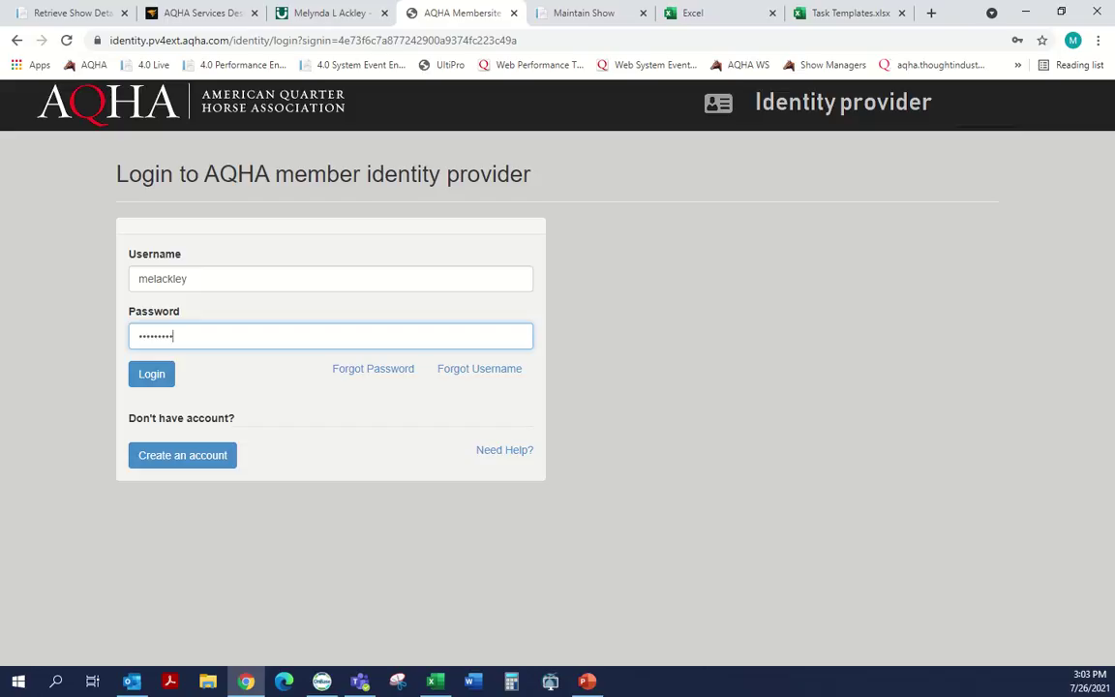
{"action": "type", "text": "•"}
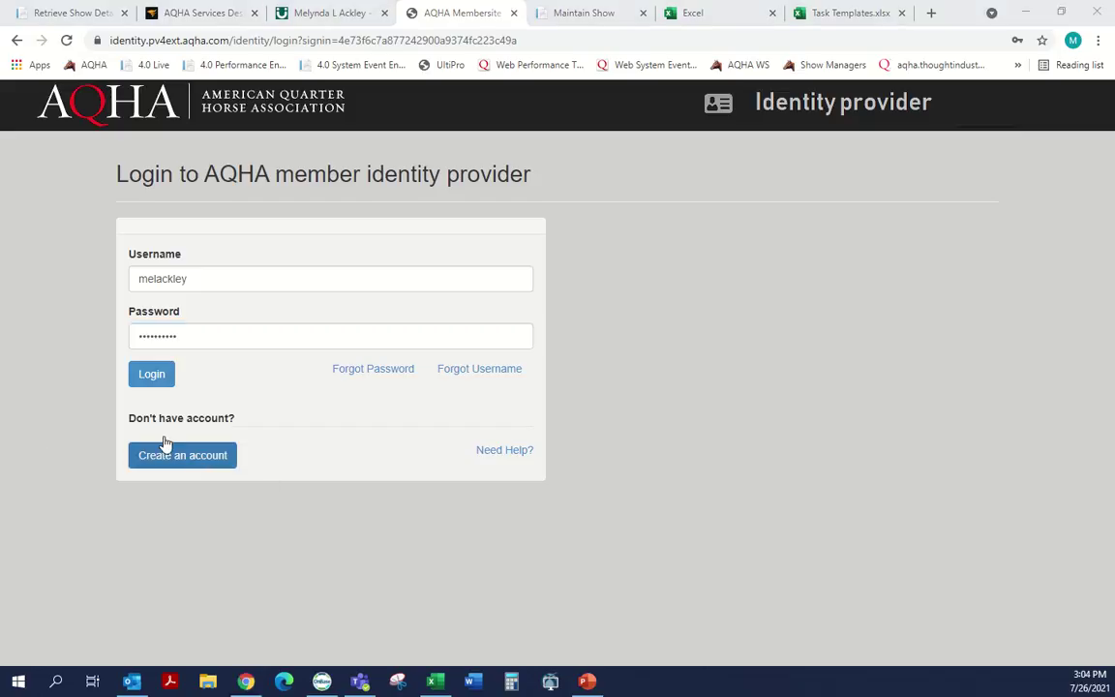
{"action": "left_click", "coordinate": [146, 386]}
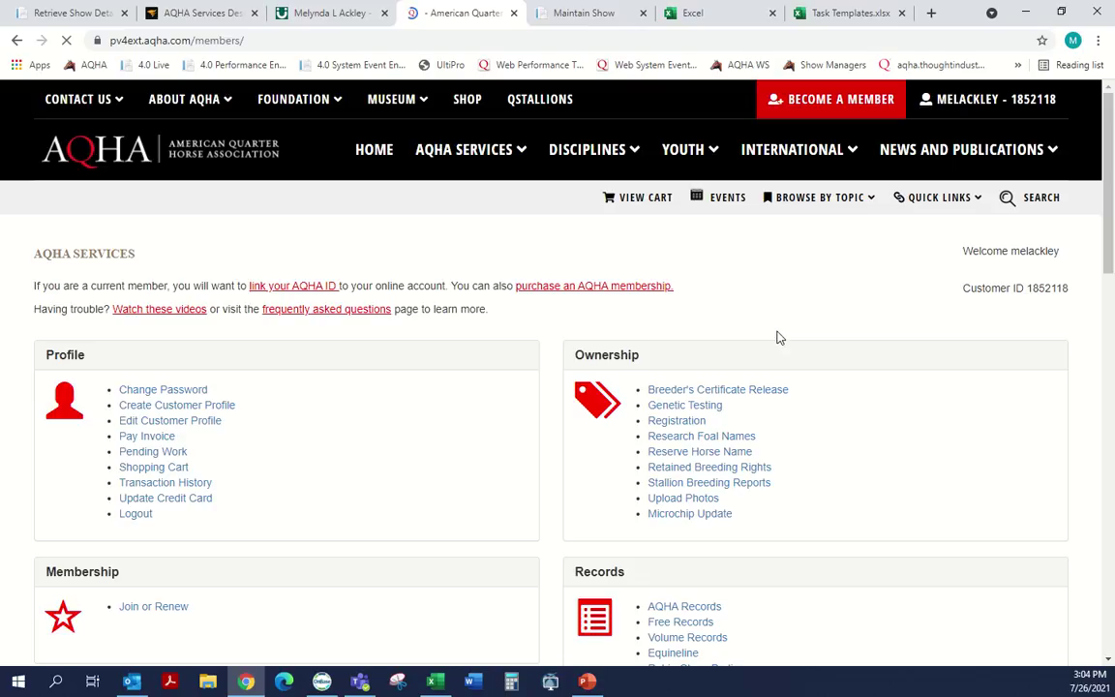
Scroll the AQHA Services list and open Show Results Upload under Showing.
{"action": "scroll", "coordinate": [857, 339], "scroll_direction": "down", "scroll_amount": 5}
{"action": "scroll", "coordinate": [857, 339], "scroll_direction": "down", "scroll_amount": 1}
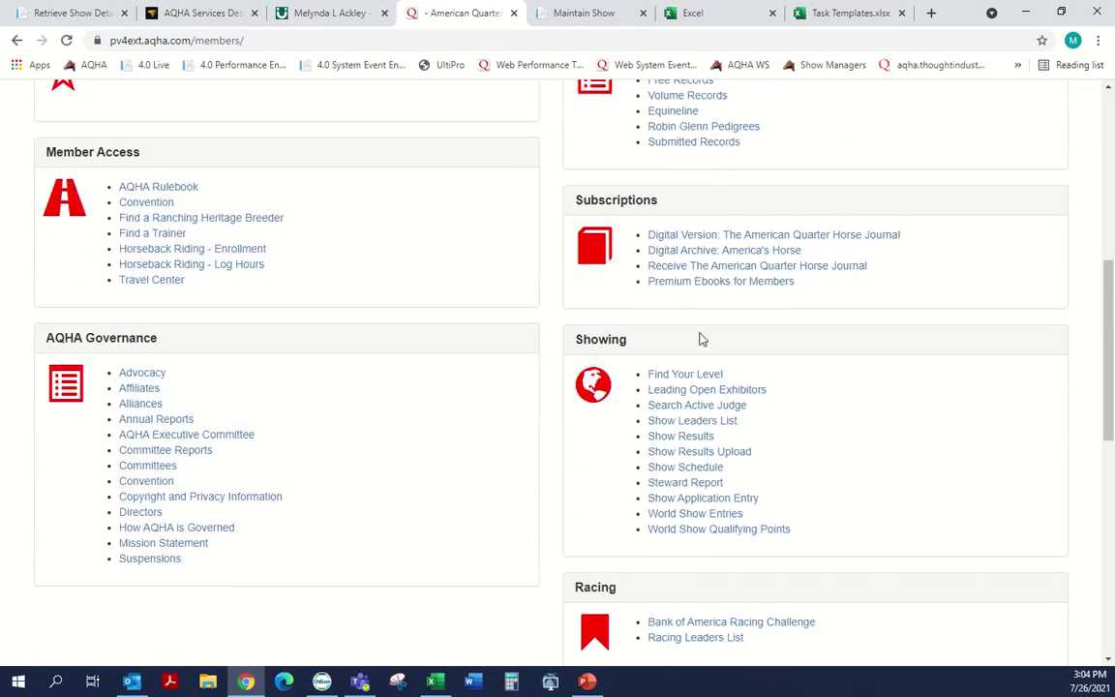
{"action": "left_click", "coordinate": [671, 455]}
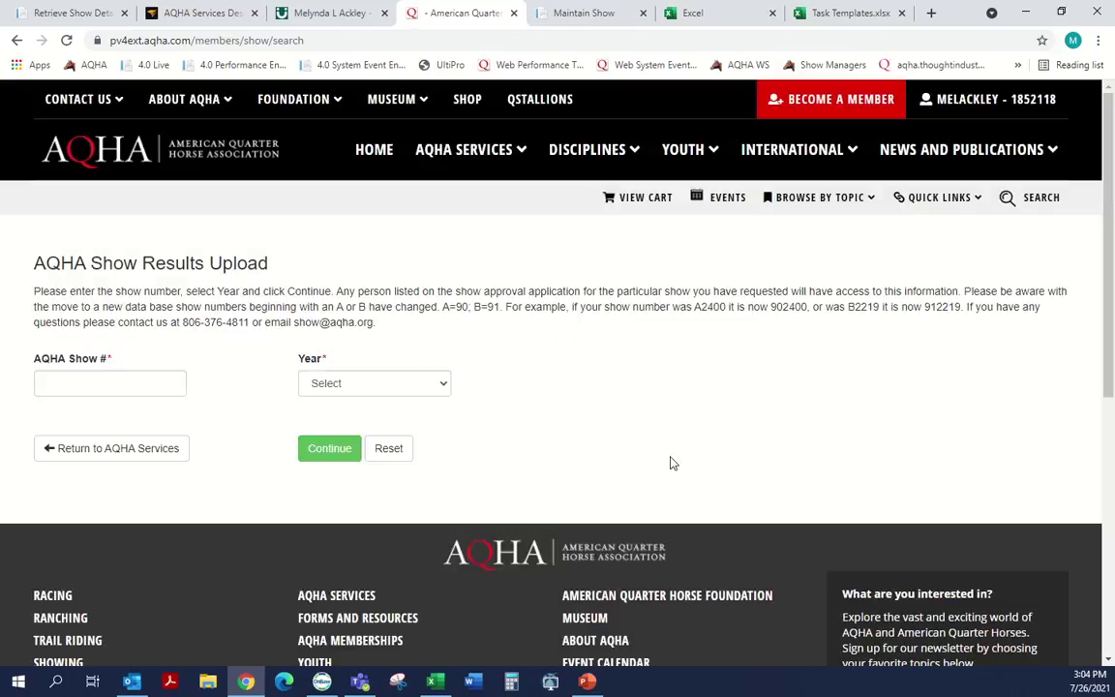
Load show 99419 for year 2021, the AQHA World Championship Show.
{"action": "left_click", "coordinate": [136, 380]}
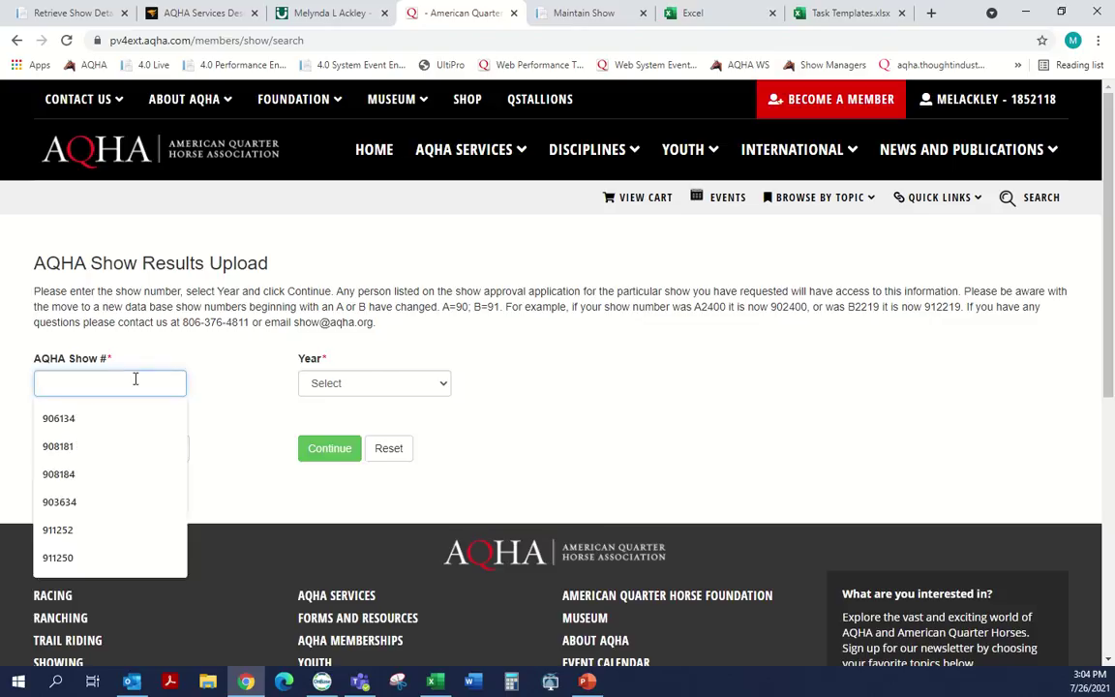
{"action": "type", "text": "99419"}
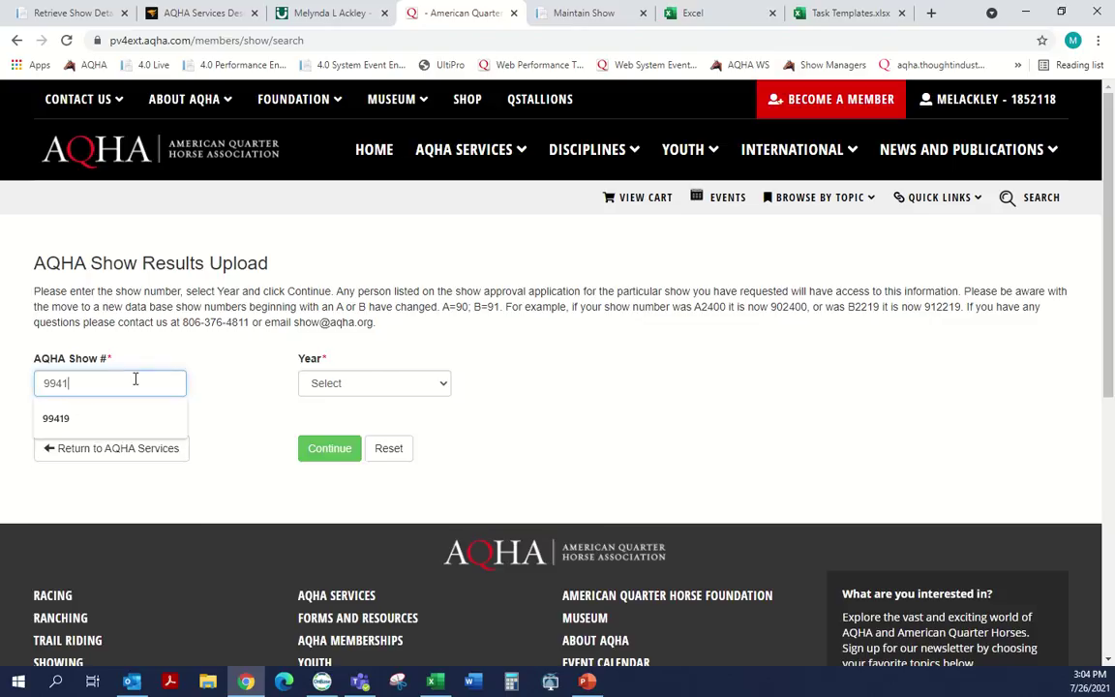
{"action": "left_click", "coordinate": [334, 385]}
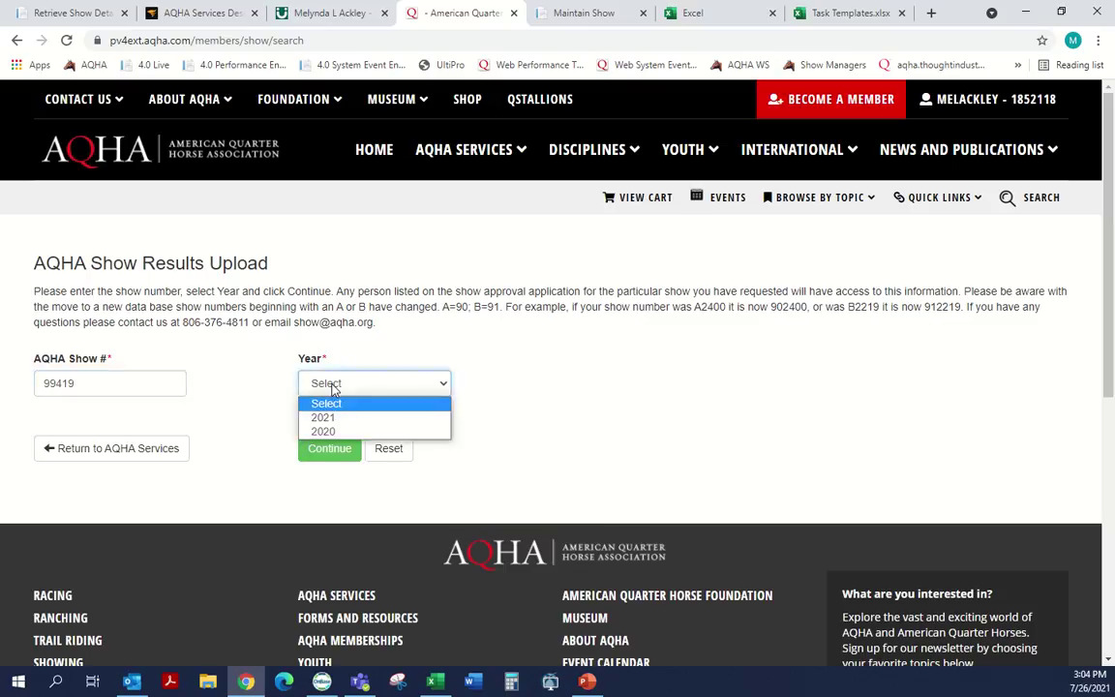
{"action": "left_click", "coordinate": [341, 417]}
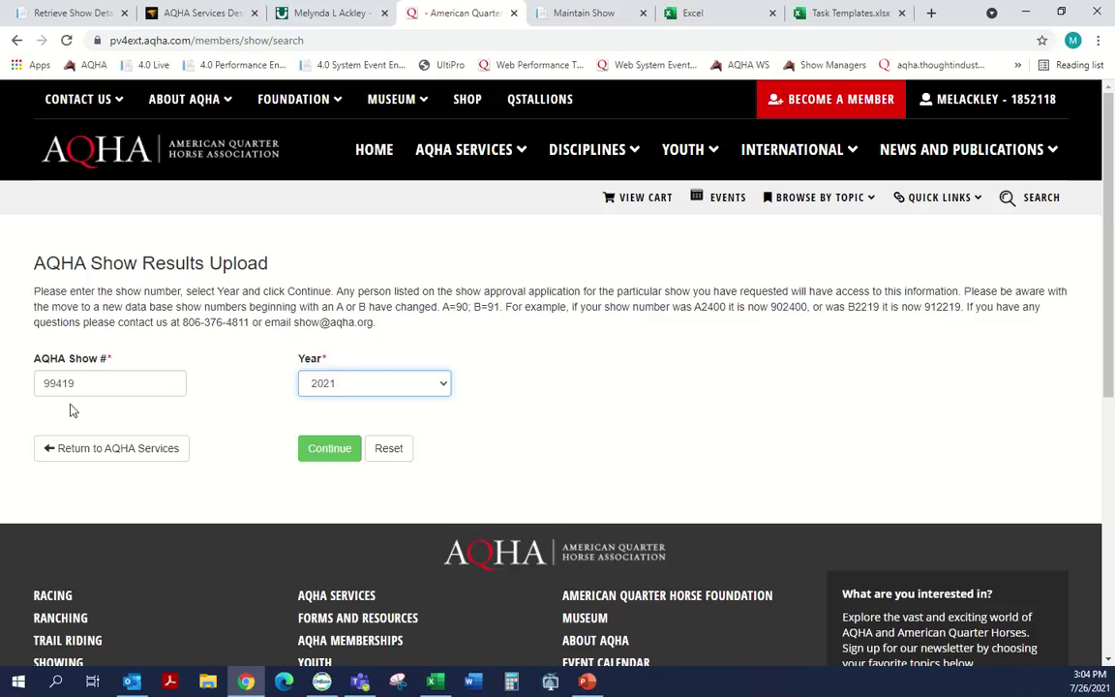
{"action": "left_click", "coordinate": [325, 450]}
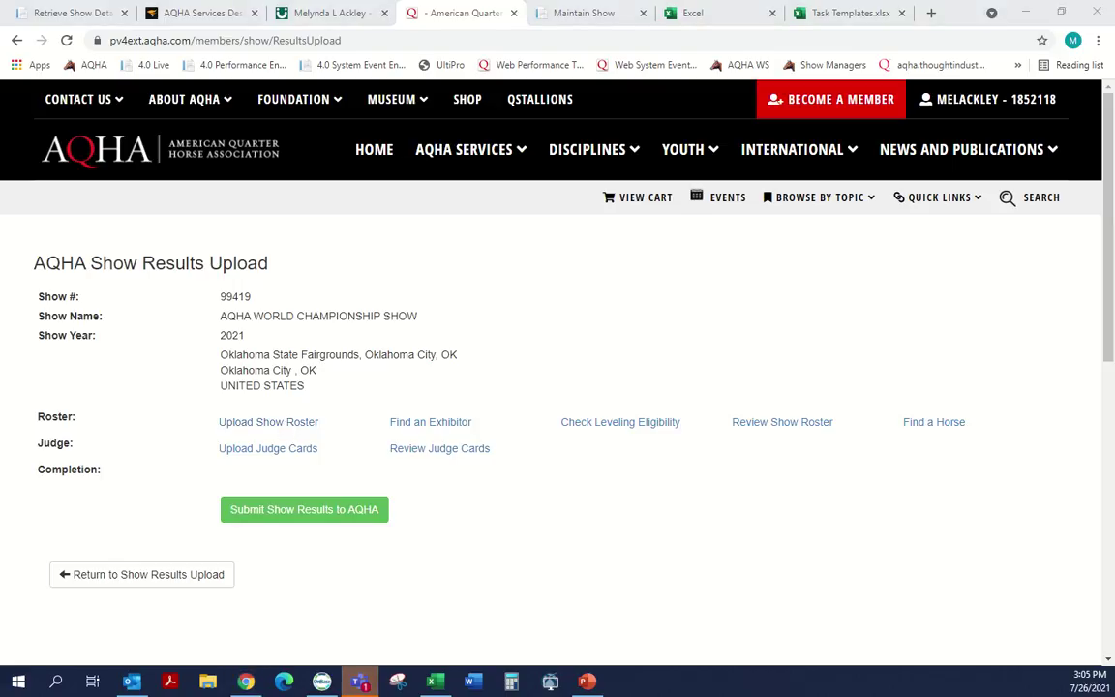
In Find an Exhibitor, search by an exhibitor's ID, then reset the search form.
{"action": "left_click", "coordinate": [437, 426]}
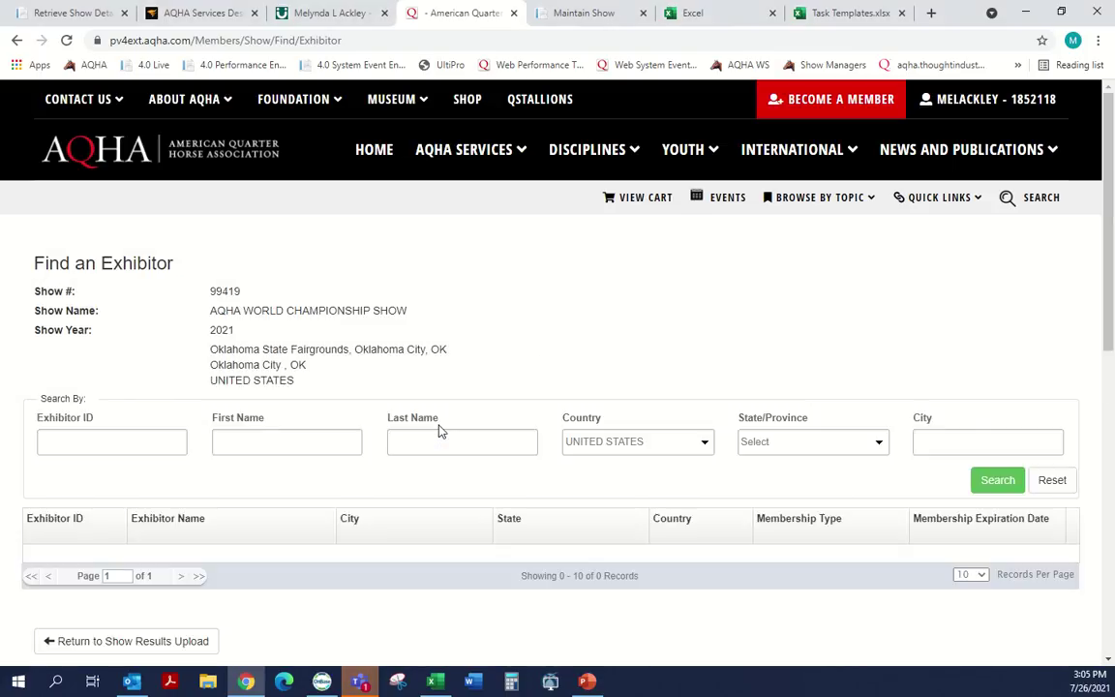
{"action": "left_click", "coordinate": [78, 443]}
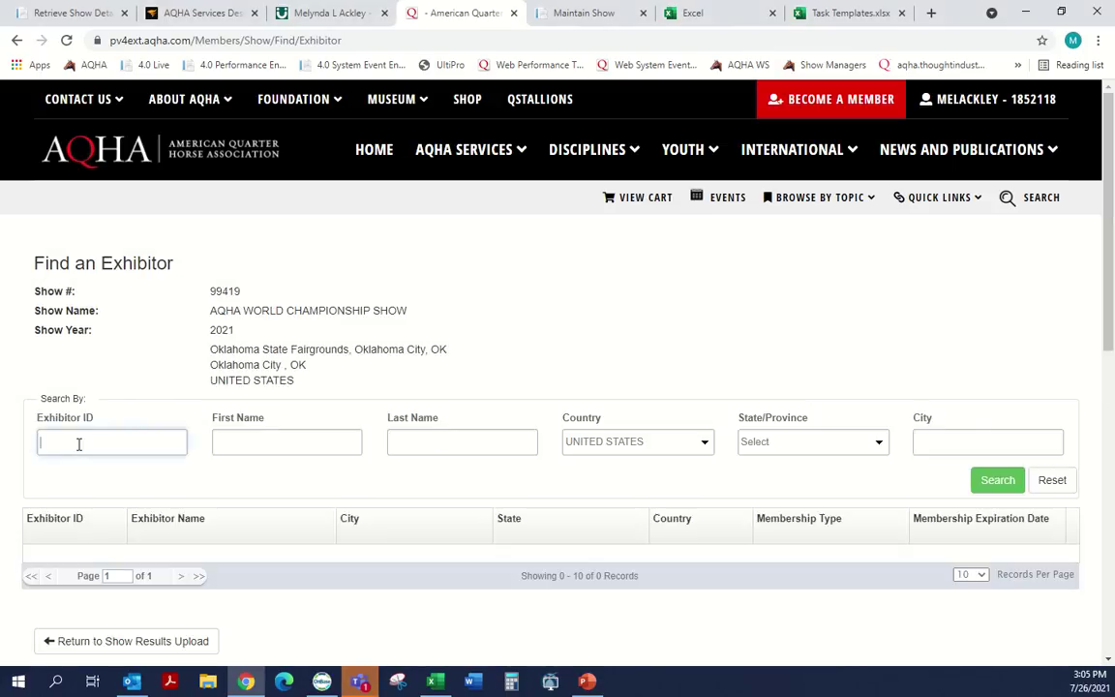
{"action": "type", "text": "1852188"}
{"action": "key", "text": "Return"}
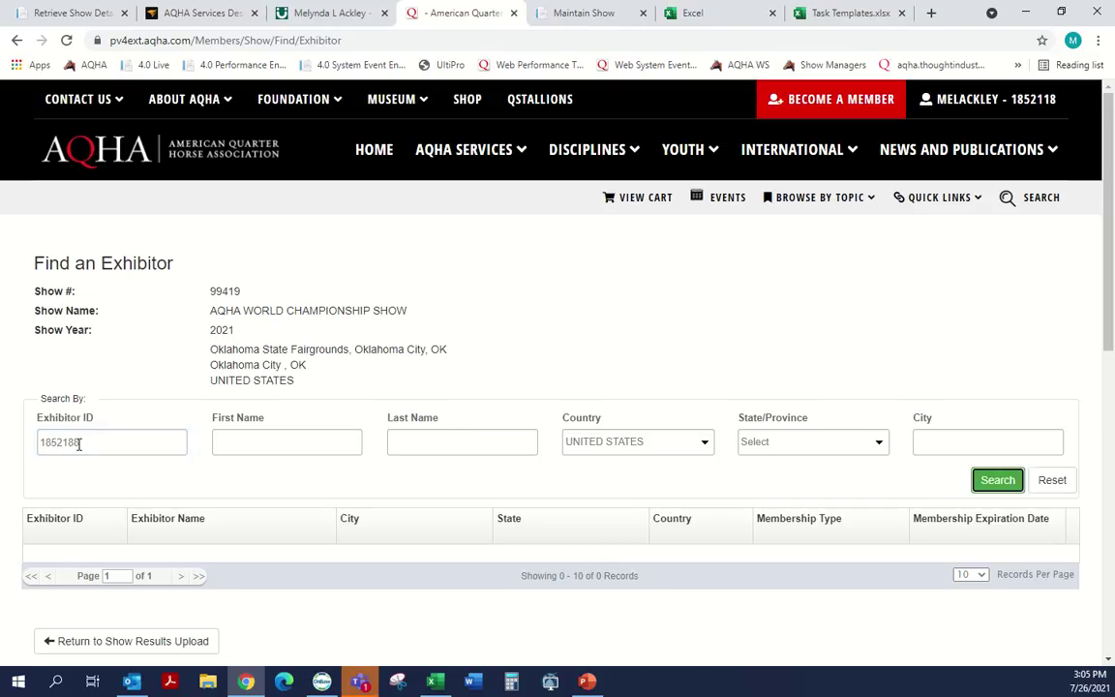
{"action": "left_click", "coordinate": [1005, 480]}
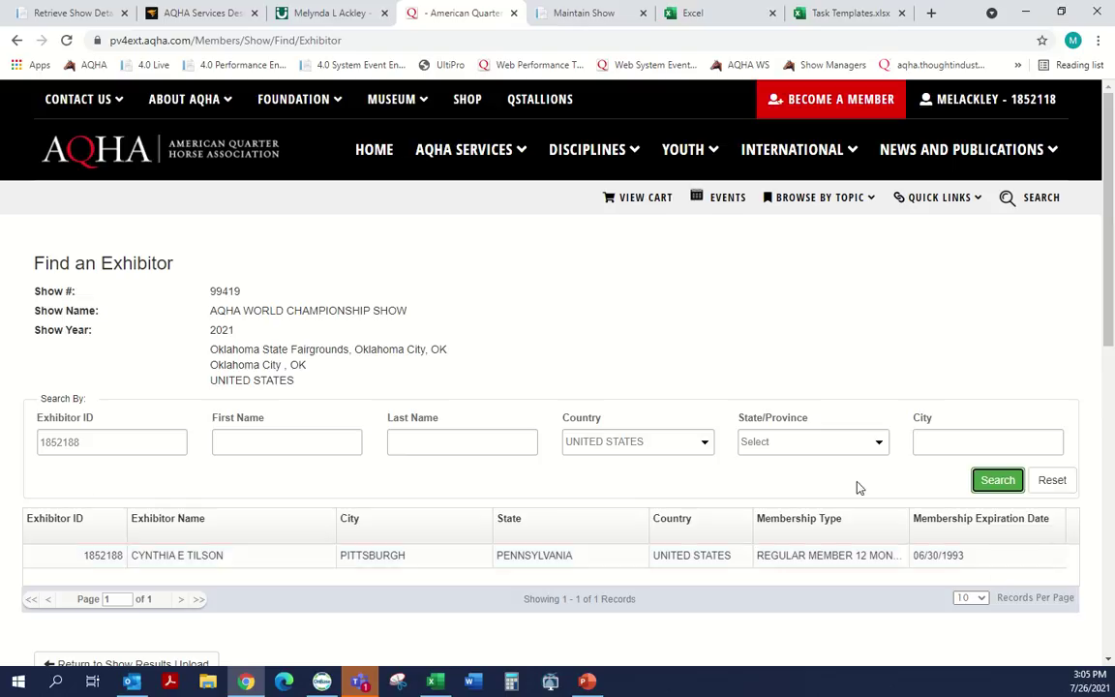
{"action": "left_click", "coordinate": [1053, 481]}
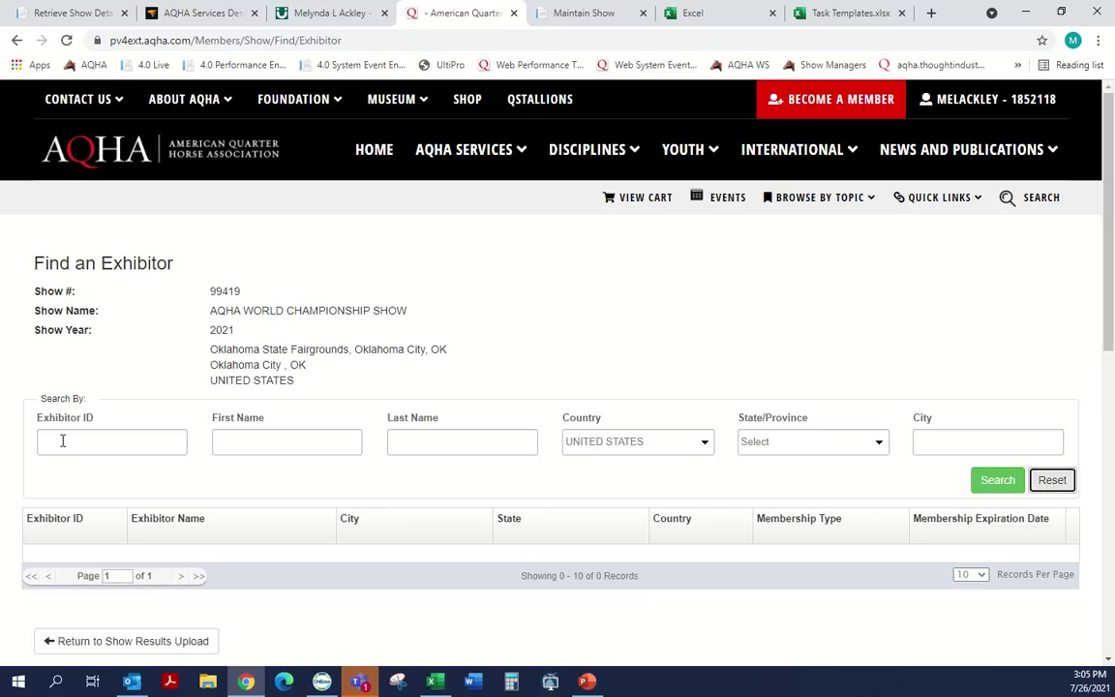
Search exhibitors by autofilled first and last names, listing 8 matching records.
{"action": "left_click", "coordinate": [254, 438]}
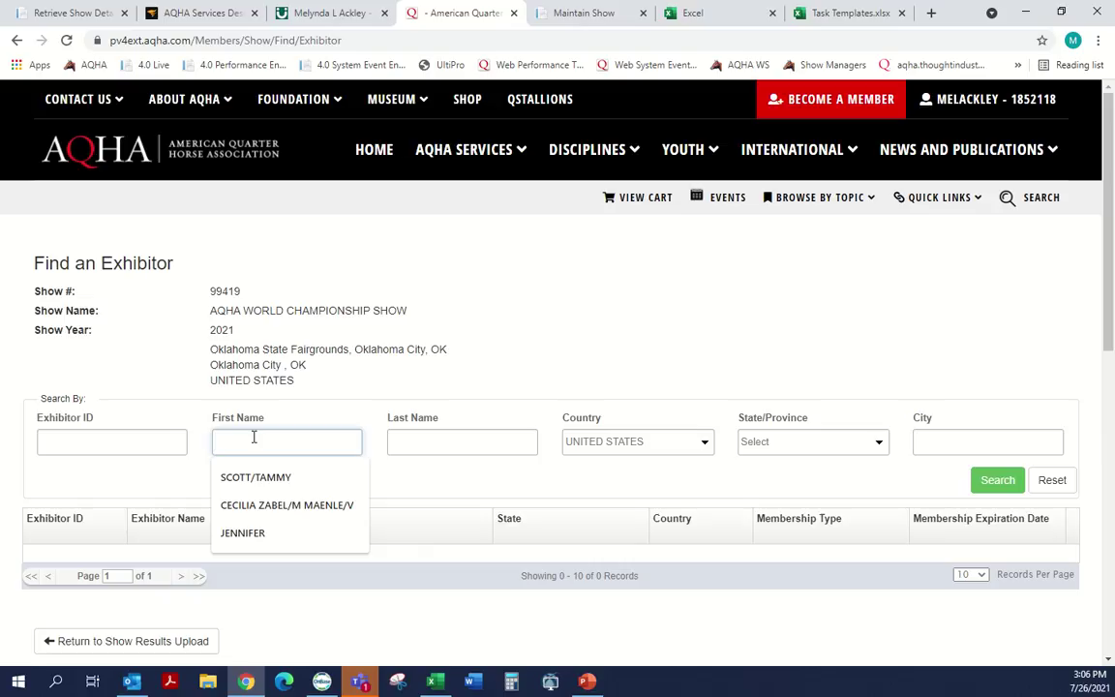
{"action": "left_click", "coordinate": [247, 534]}
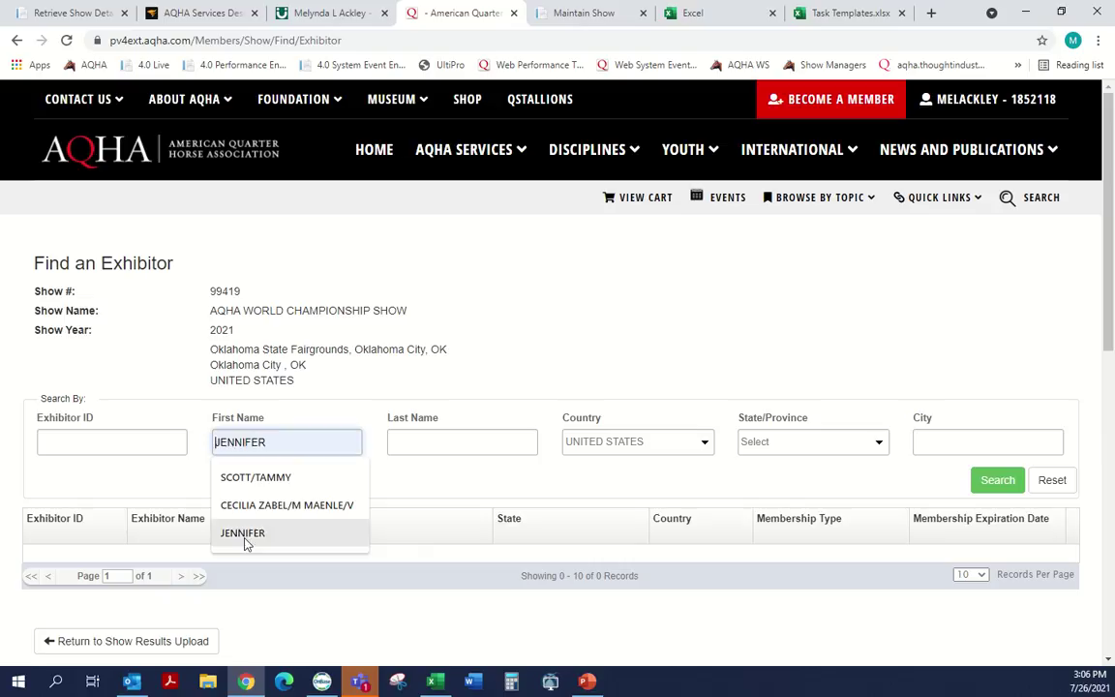
{"action": "left_click", "coordinate": [414, 436]}
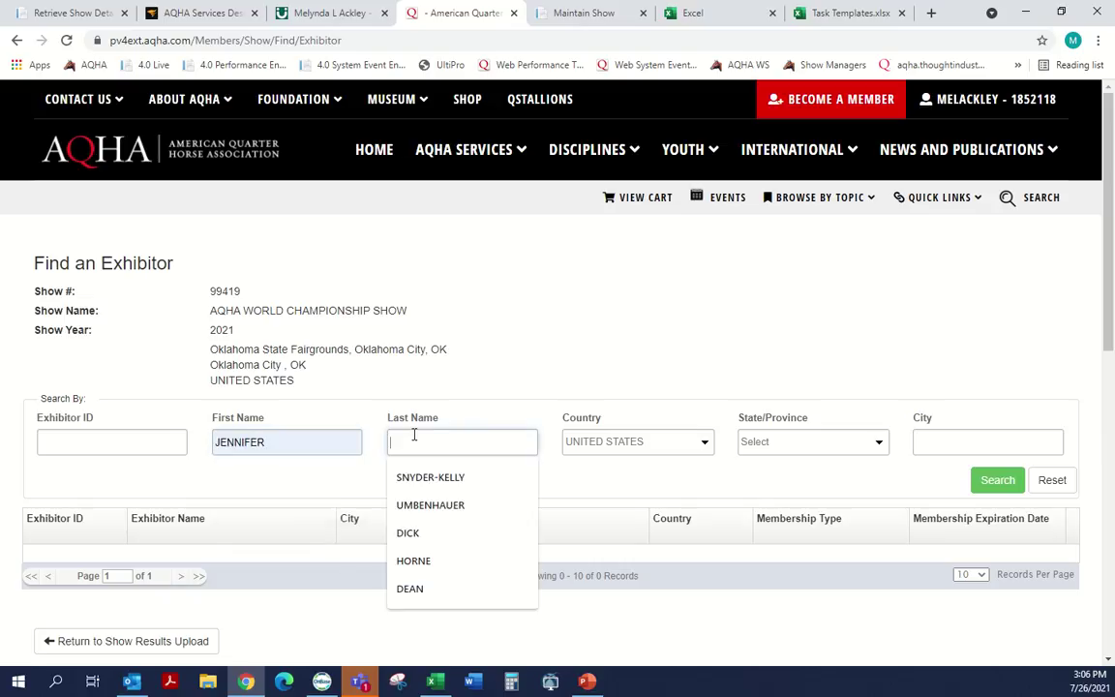
{"action": "left_click", "coordinate": [419, 534]}
{"action": "left_click", "coordinate": [995, 481]}
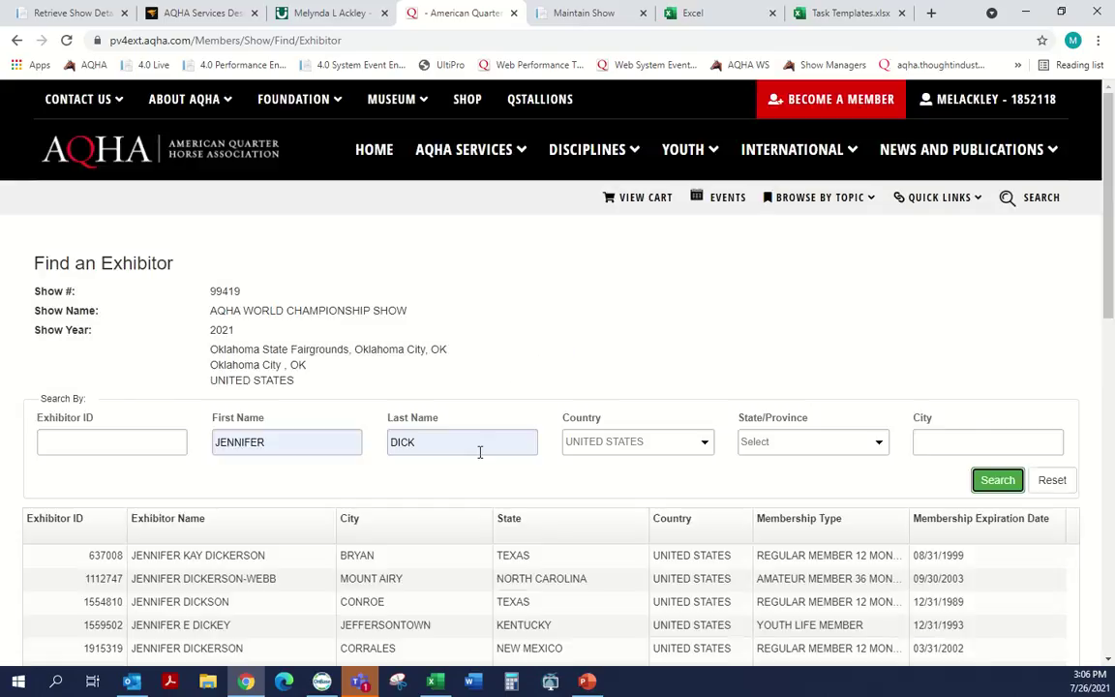
{"action": "scroll", "coordinate": [484, 291], "scroll_direction": "down", "scroll_amount": 1}
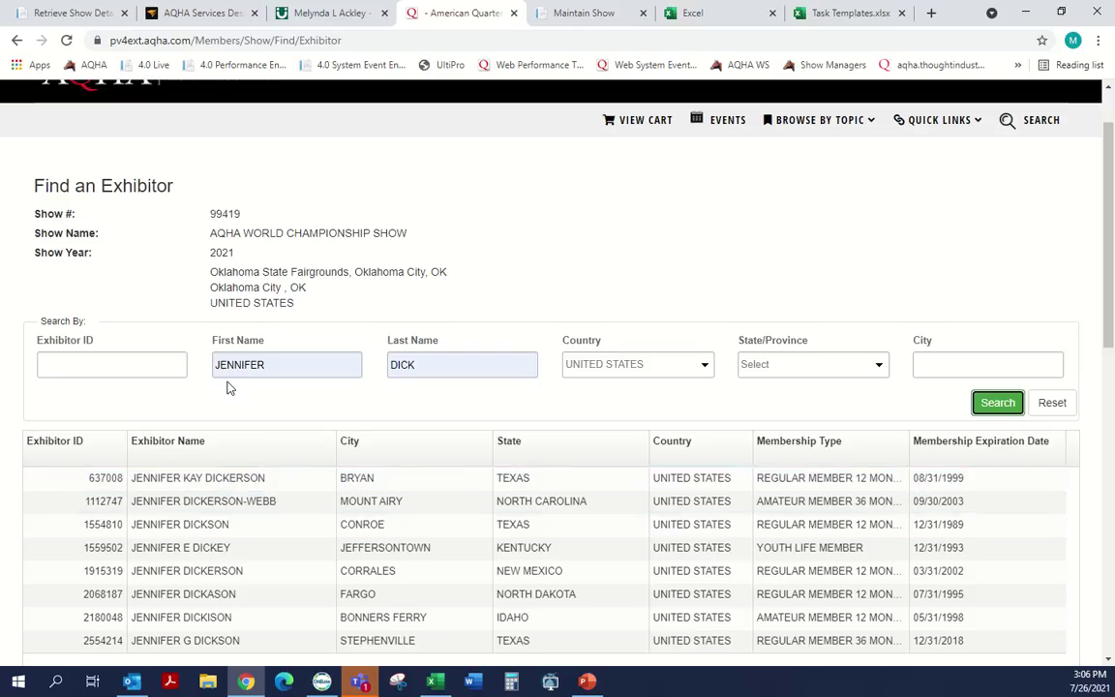
{"action": "scroll", "coordinate": [229, 388], "scroll_direction": "down", "scroll_amount": 1}
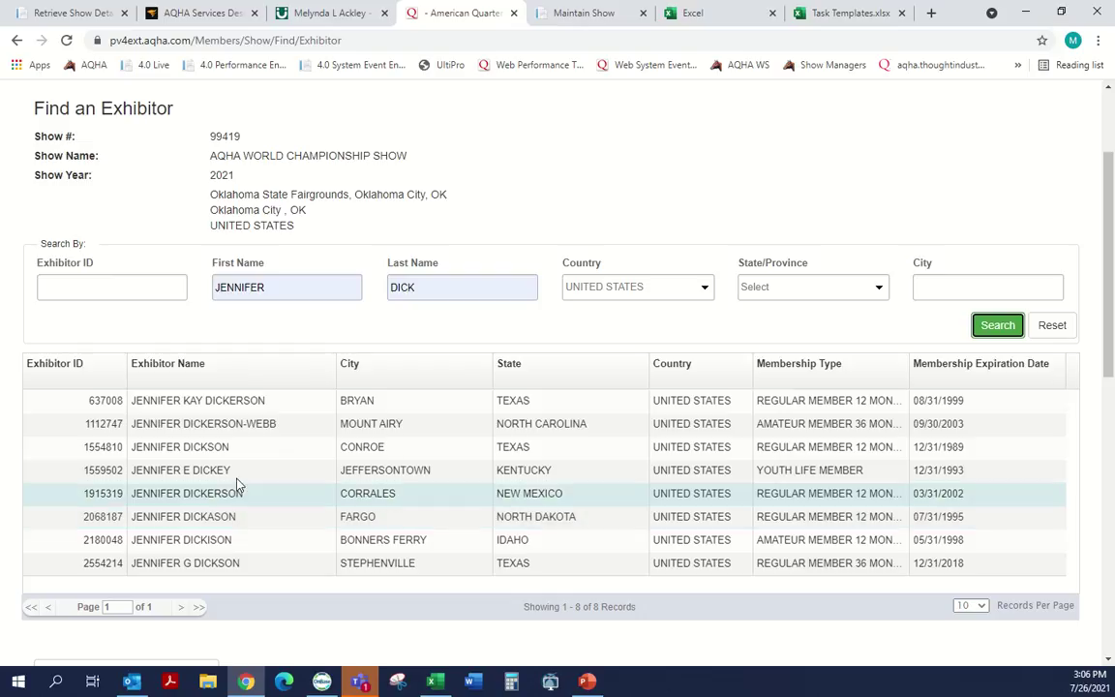
Filter the exhibitor search to country CANADA and province NOVA SCOTIA, leaving city blank.
{"action": "left_click", "coordinate": [605, 290]}
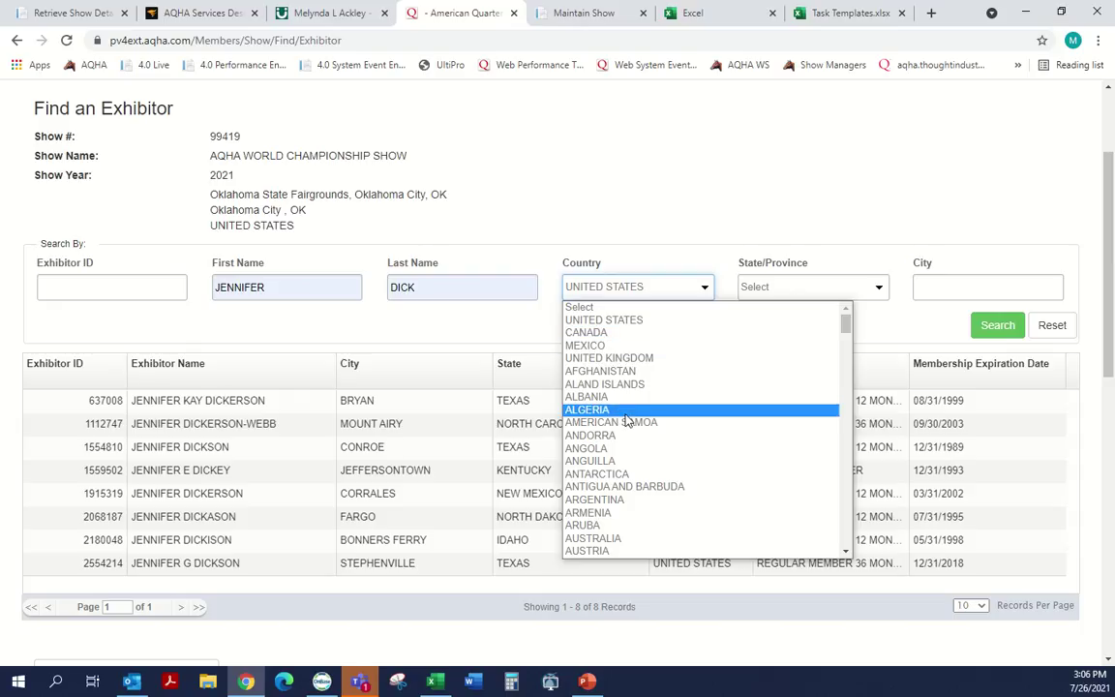
{"action": "left_click", "coordinate": [647, 292]}
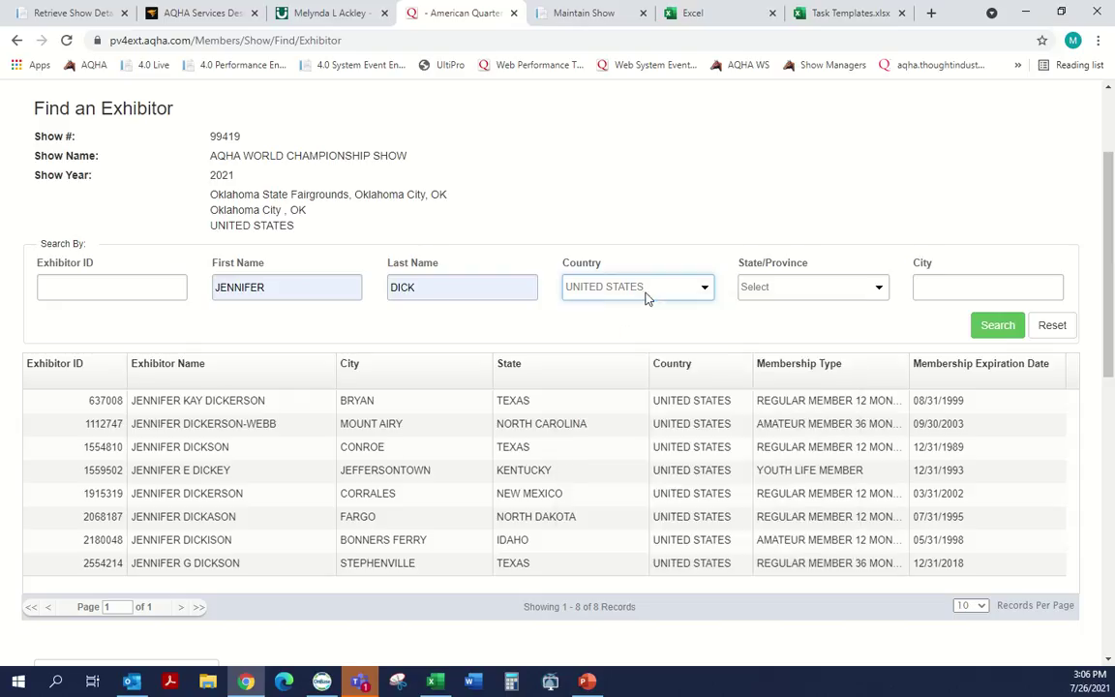
{"action": "left_click", "coordinate": [647, 295]}
{"action": "left_click", "coordinate": [639, 332]}
{"action": "left_click", "coordinate": [809, 289]}
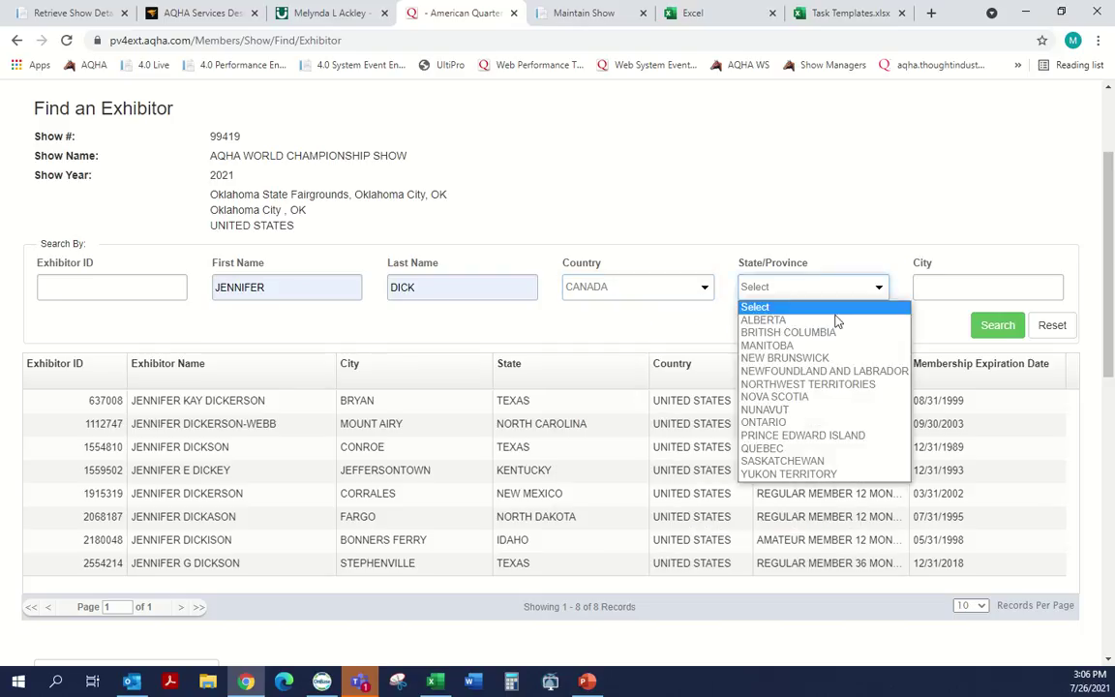
{"action": "left_click", "coordinate": [857, 399]}
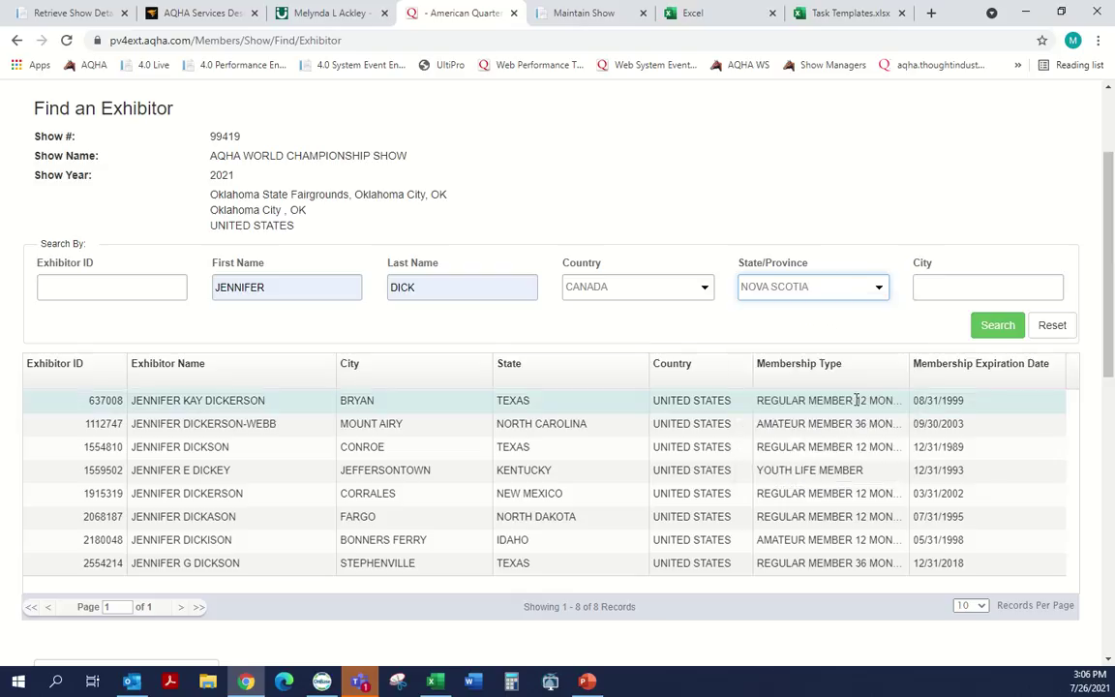
{"action": "left_click", "coordinate": [916, 295]}
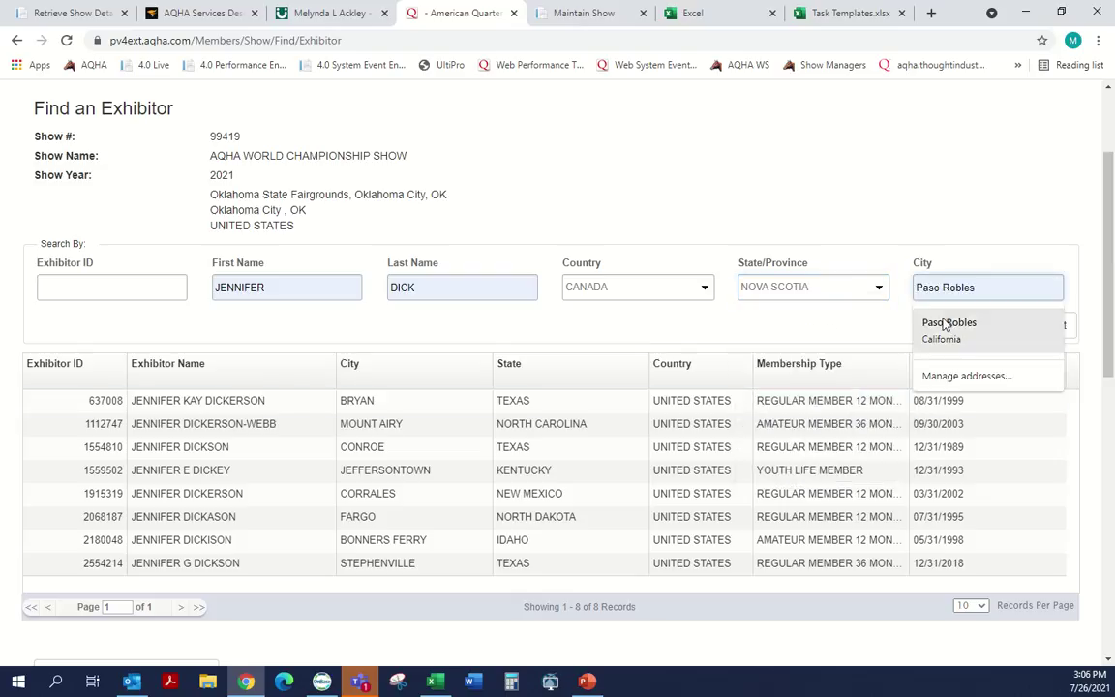
{"action": "left_click", "coordinate": [821, 320]}
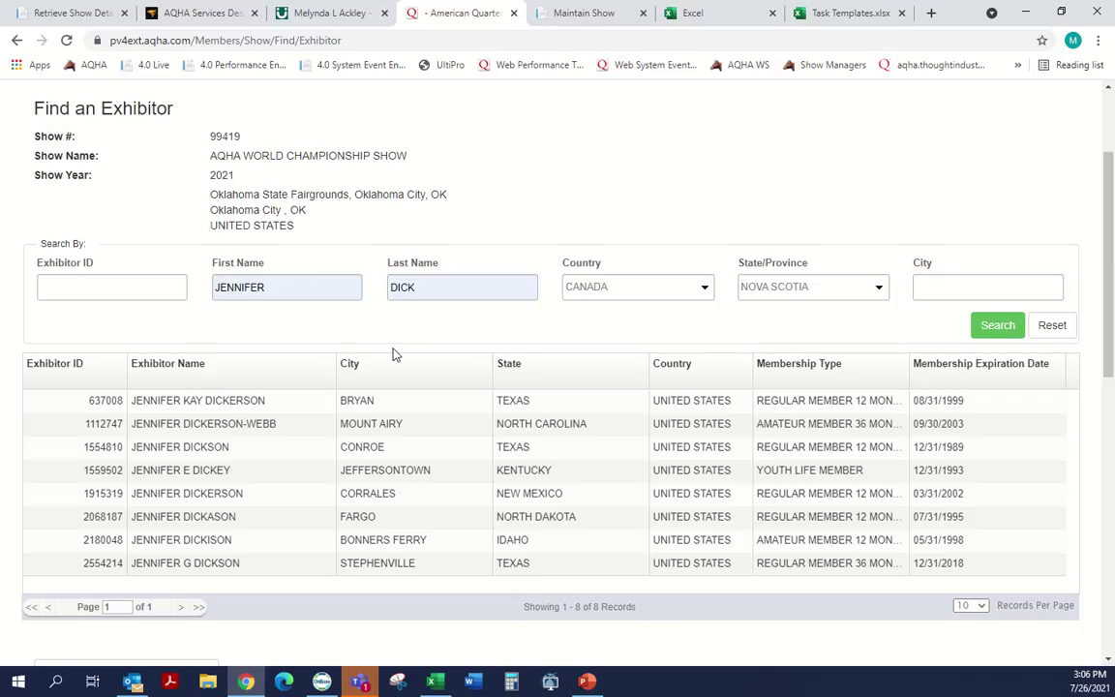
{"action": "left_click_drag", "start_coordinate": [294, 288], "coordinate": [126, 280]}
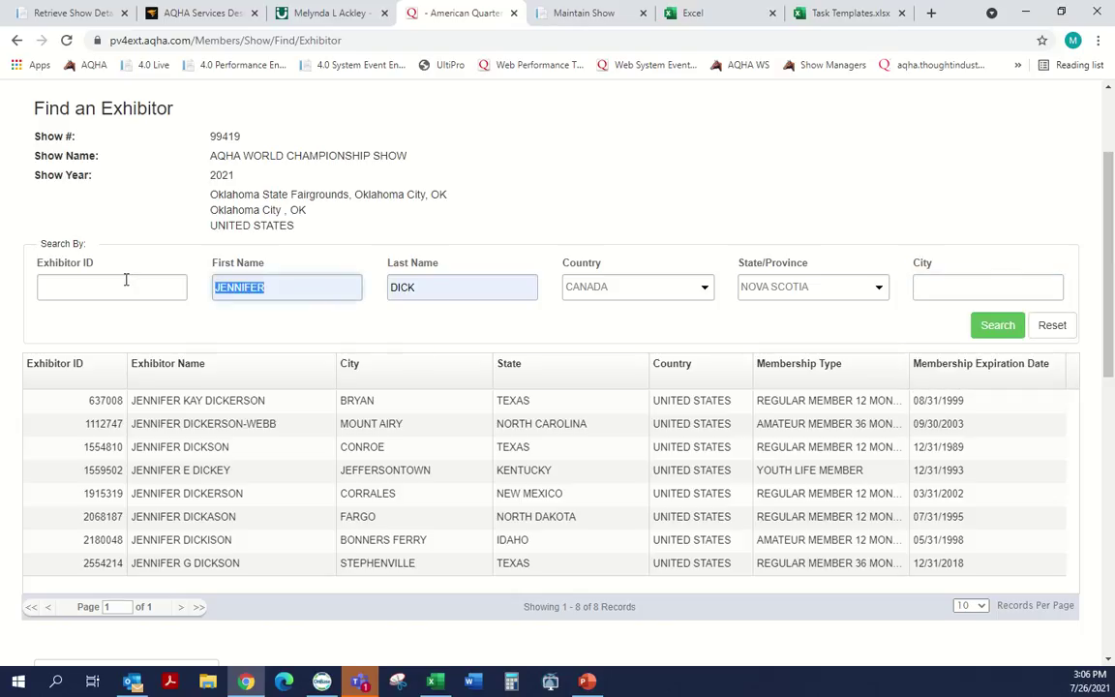
Search the exhibitor by first and last name in UNITED STATES, then return to Show Results Upload.
{"action": "key", "text": "Tab"}
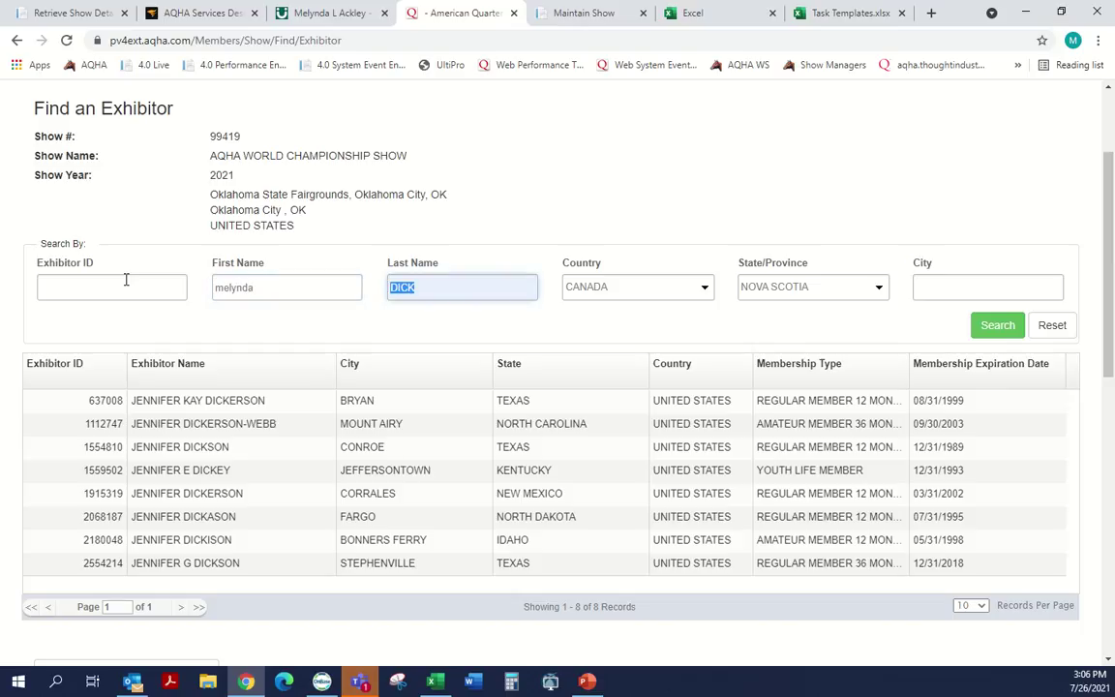
{"action": "key", "text": "Tab"}
{"action": "key", "text": "u"}
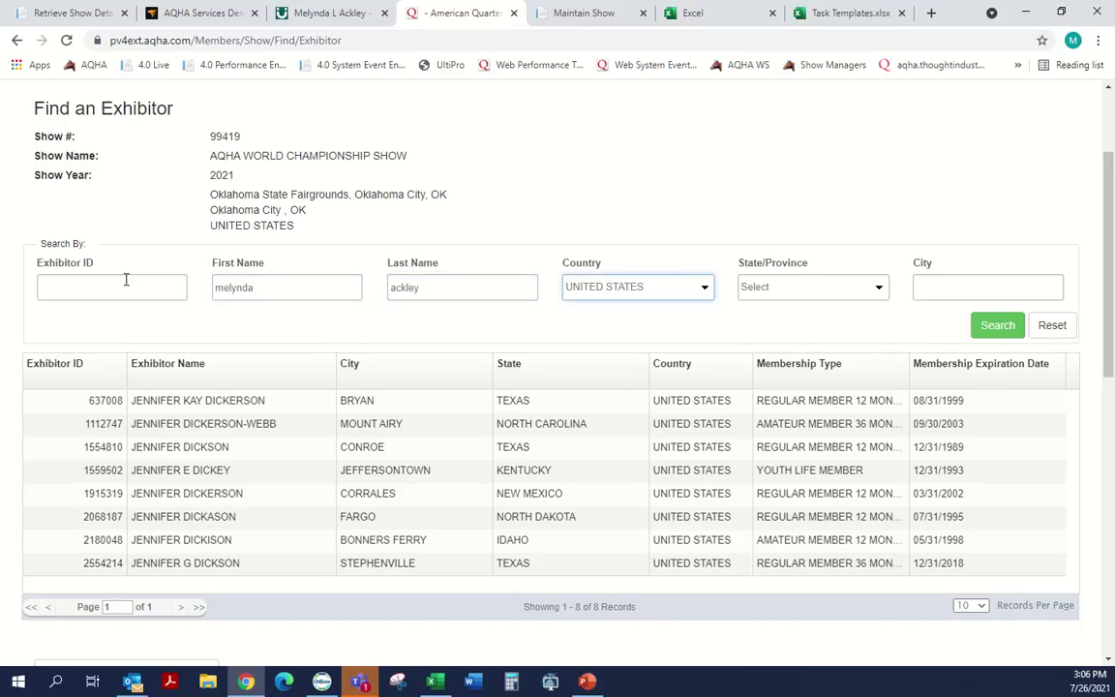
{"action": "left_click", "coordinate": [1002, 325]}
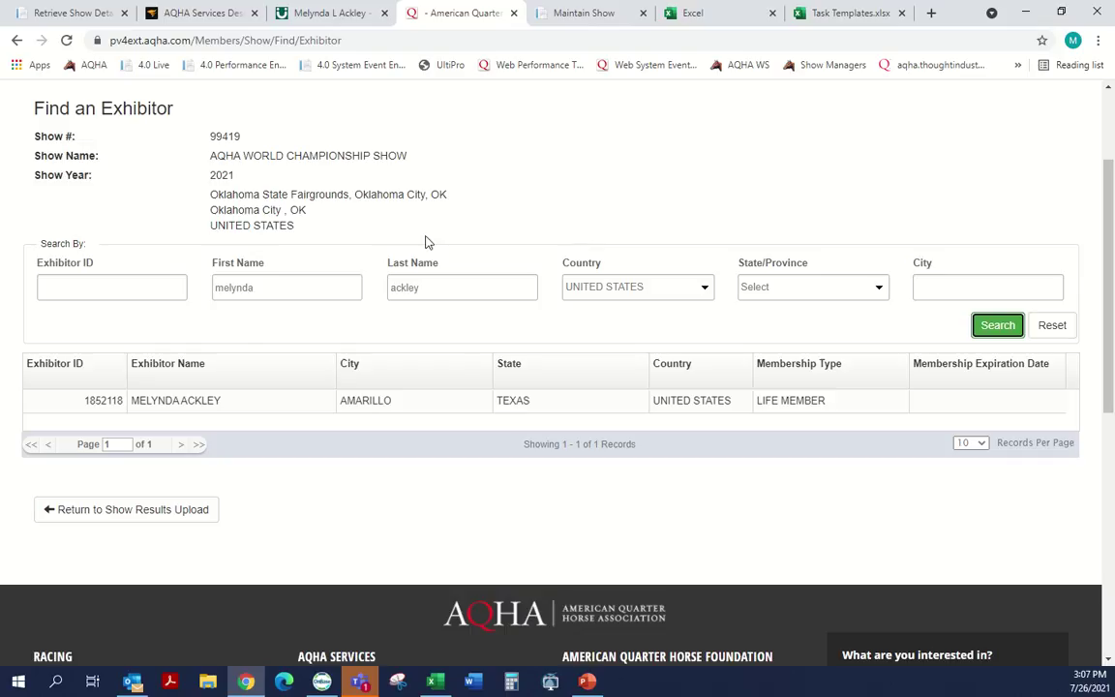
{"action": "key", "text": "alt+Tab"}
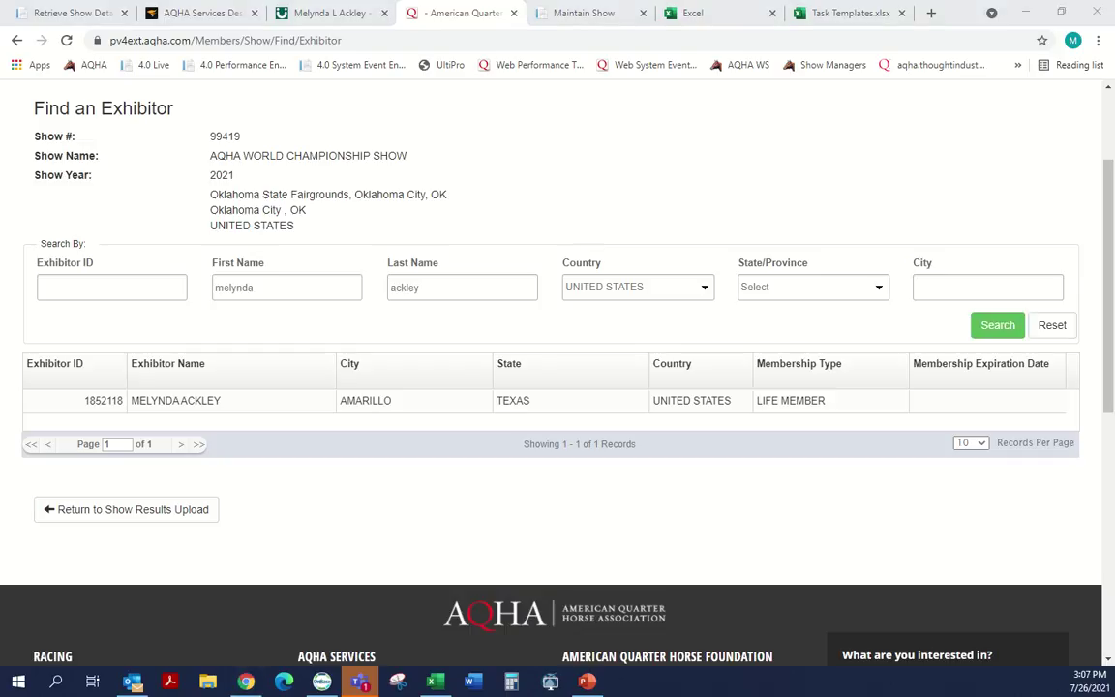
{"action": "left_click", "coordinate": [124, 510]}
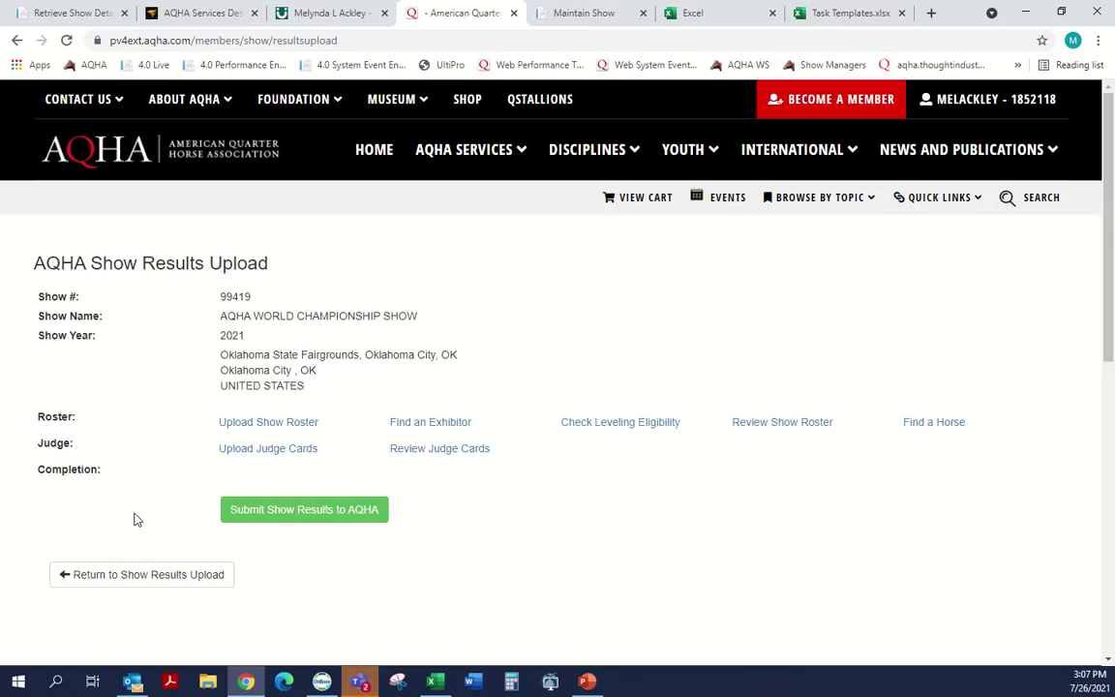
Search Find a Horse for registration 5519027 and select the matching horse name OHH M G.
{"action": "left_click", "coordinate": [950, 427]}
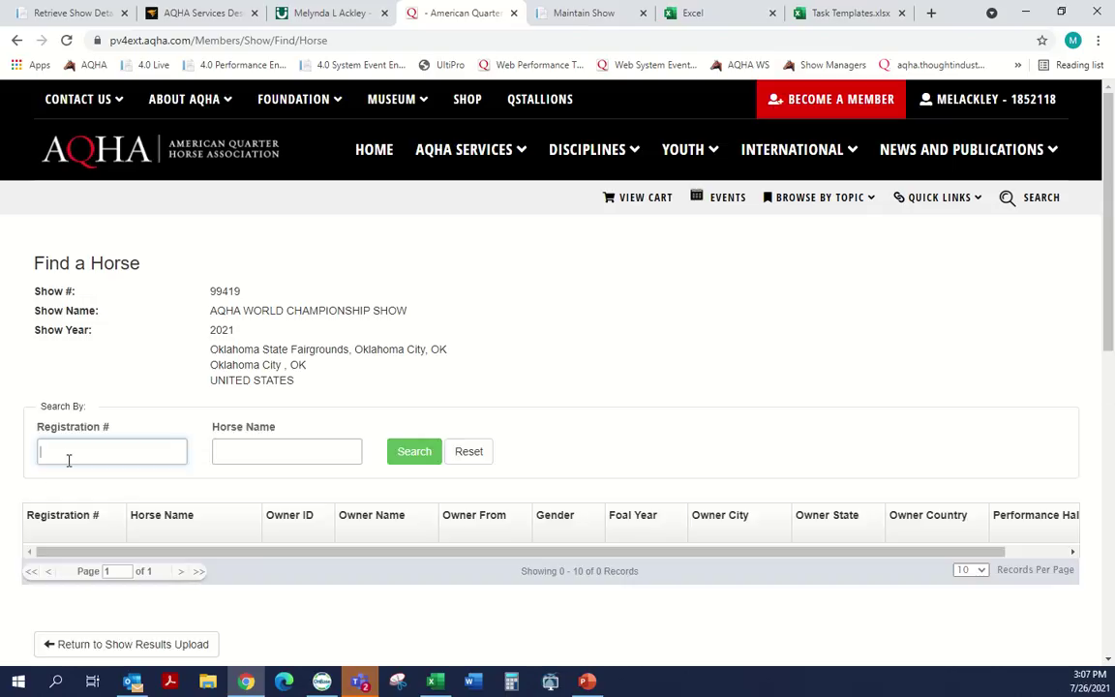
{"action": "left_click", "coordinate": [73, 452]}
{"action": "left_click", "coordinate": [65, 487]}
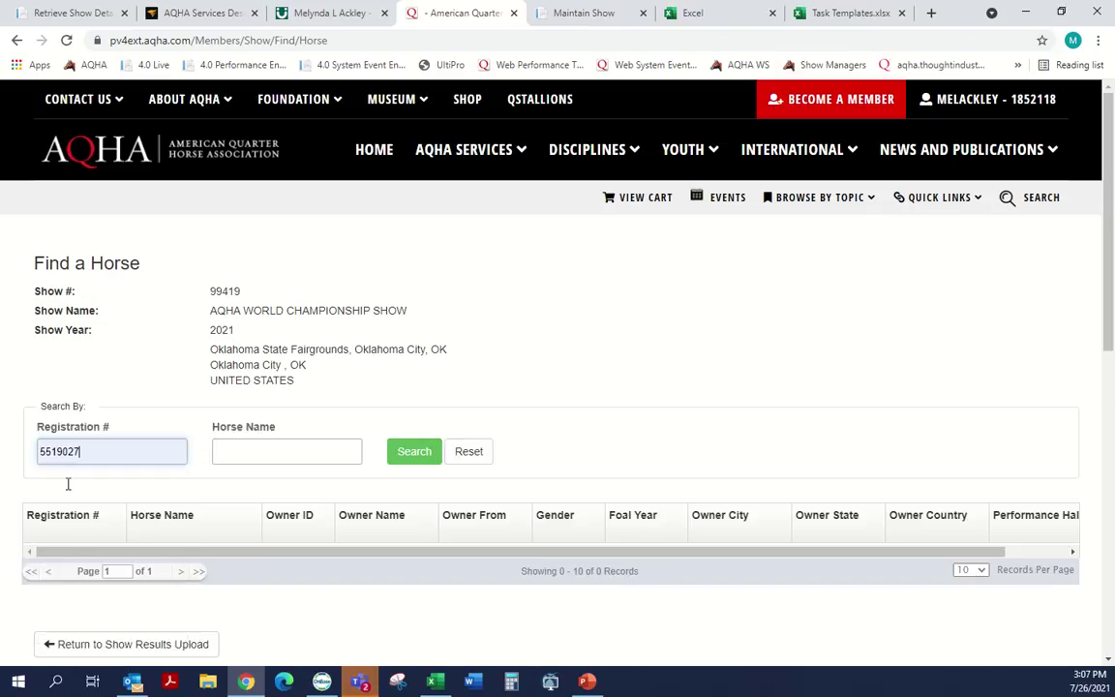
{"action": "left_click", "coordinate": [419, 455]}
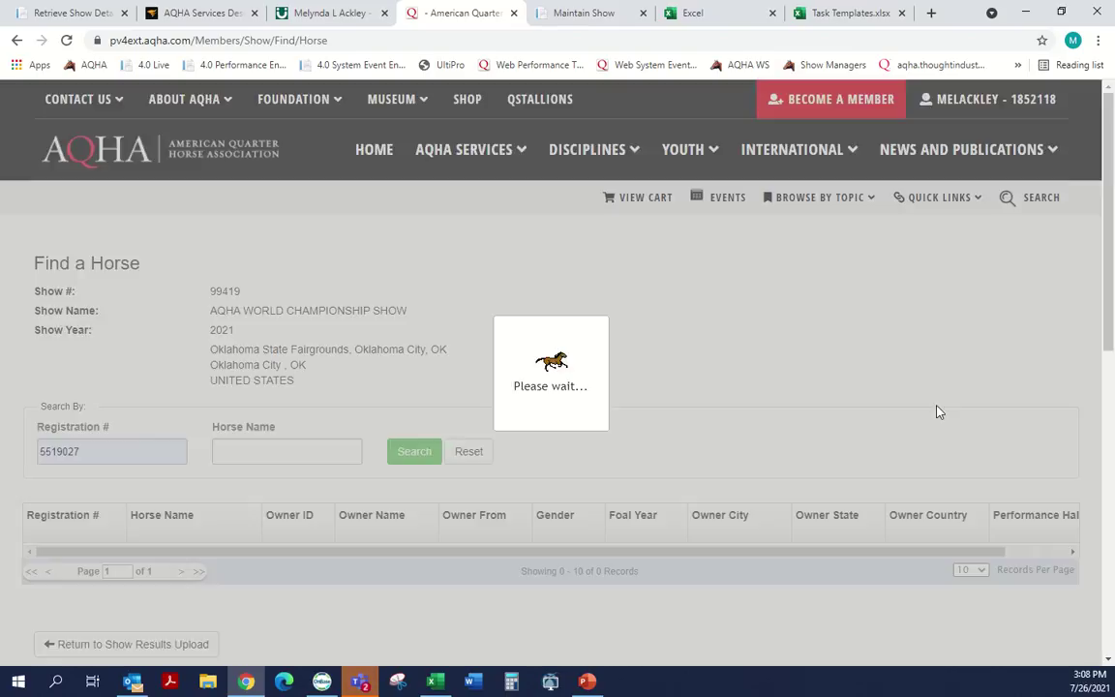
{"action": "scroll", "coordinate": [845, 383], "scroll_direction": "down", "scroll_amount": 1}
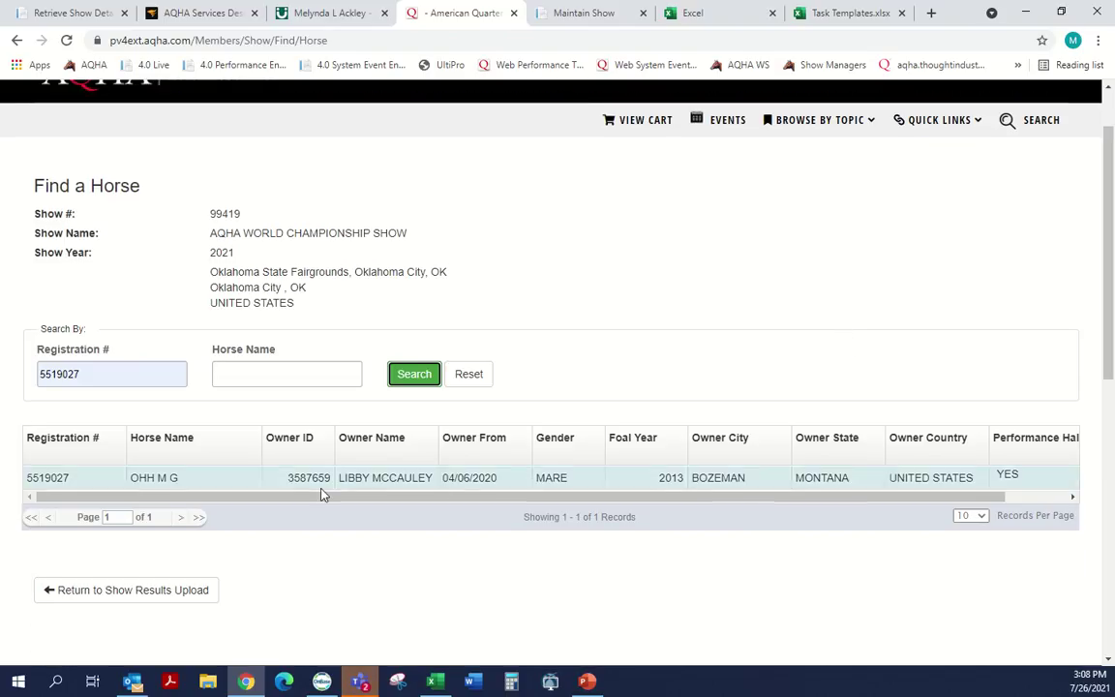
{"action": "left_click_drag", "start_coordinate": [178, 484], "coordinate": [122, 488]}
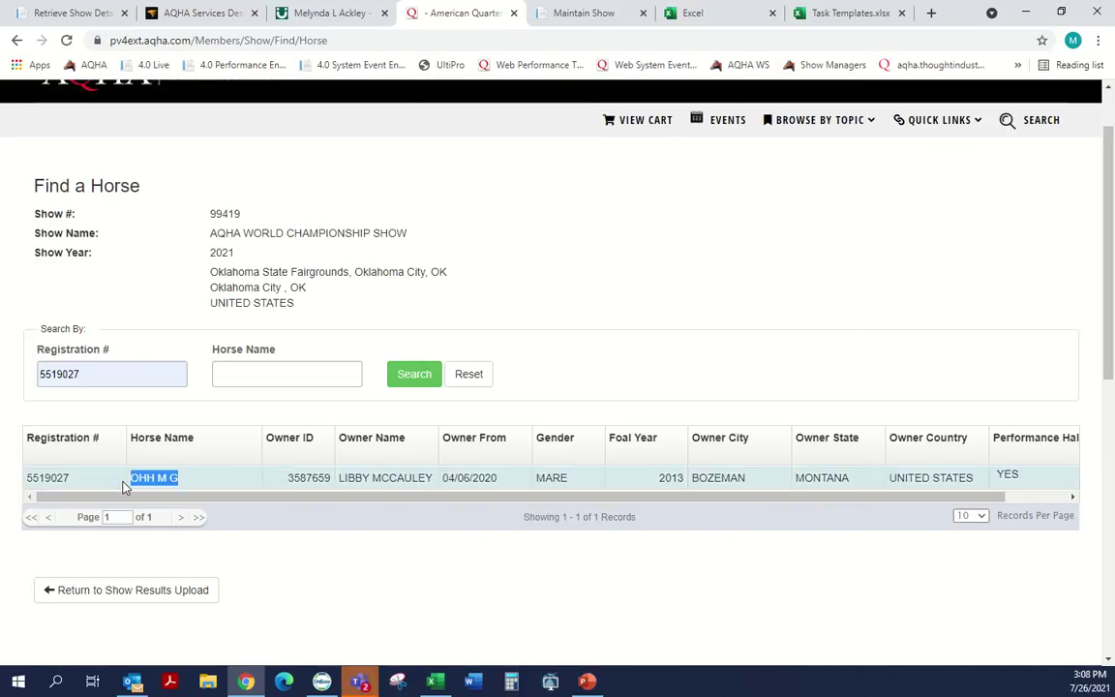
{"action": "left_click", "coordinate": [286, 524]}
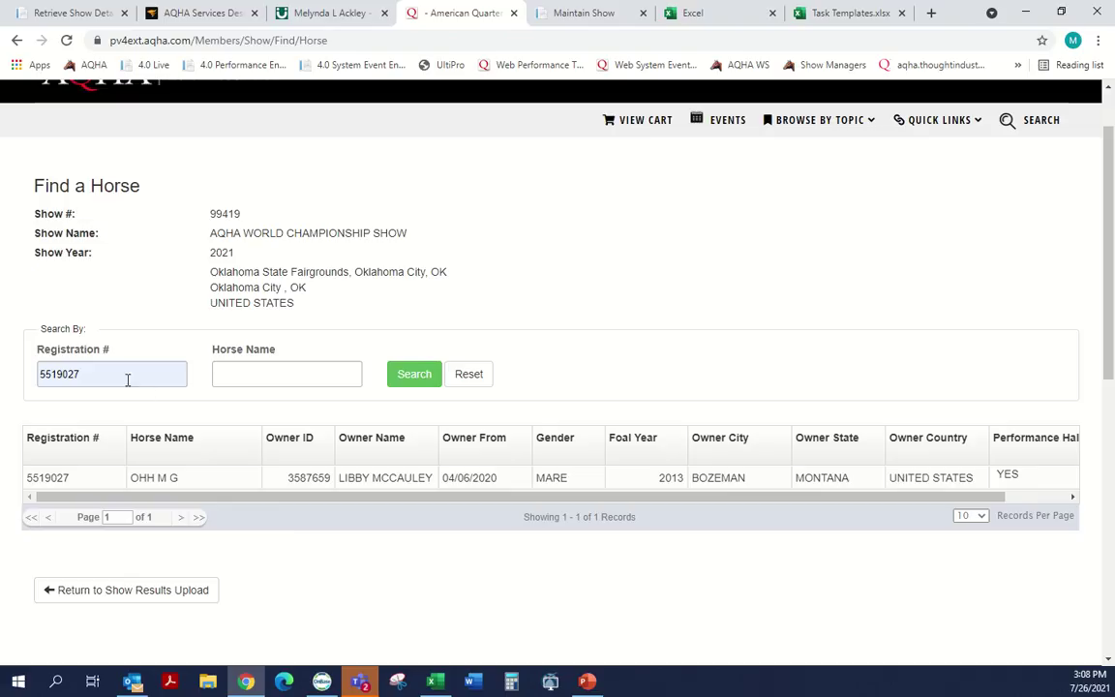
Reset the horse search and search horse name 'big irons', listing 5 records.
{"action": "left_click", "coordinate": [469, 375]}
{"action": "left_click", "coordinate": [289, 376]}
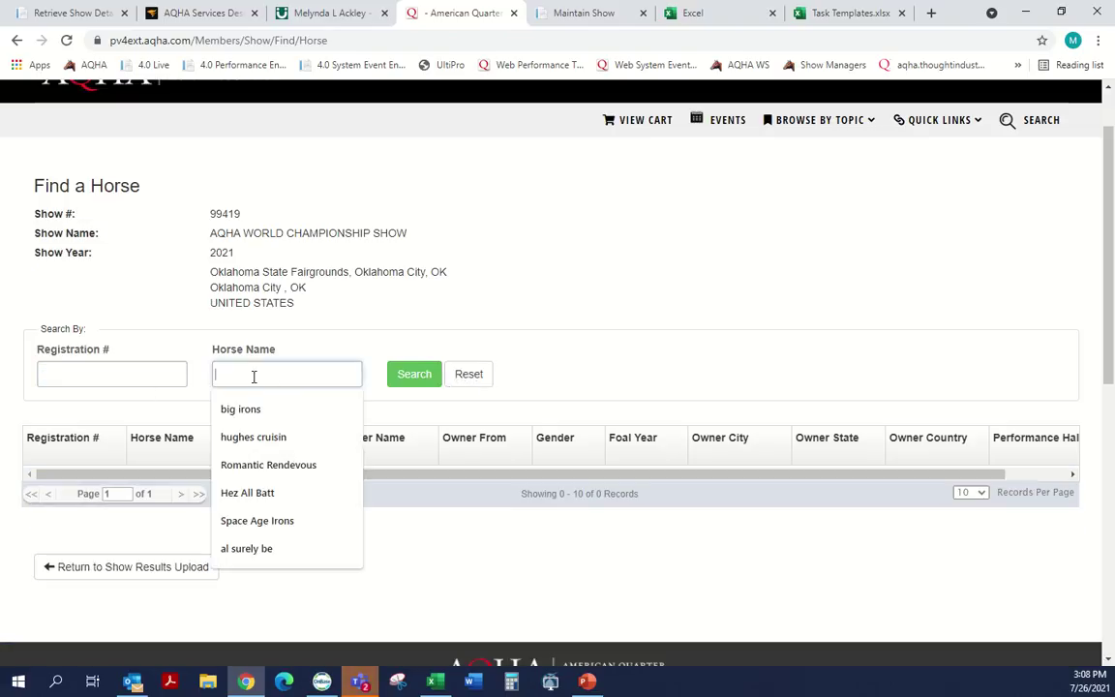
{"action": "left_click", "coordinate": [246, 410]}
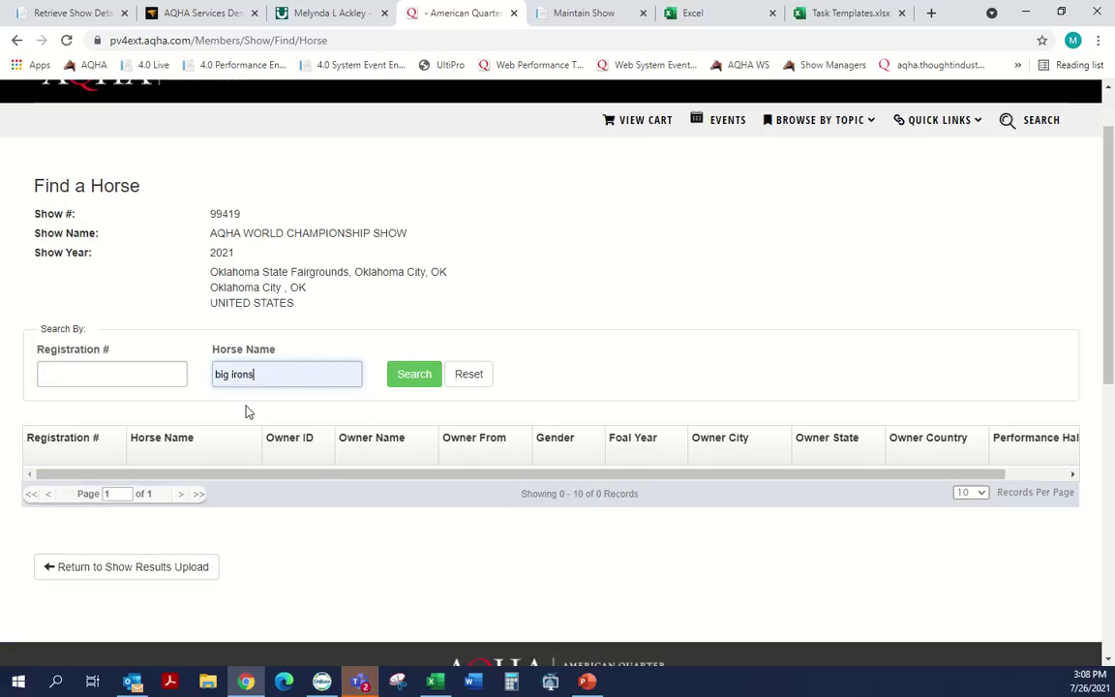
{"action": "left_click", "coordinate": [408, 378]}
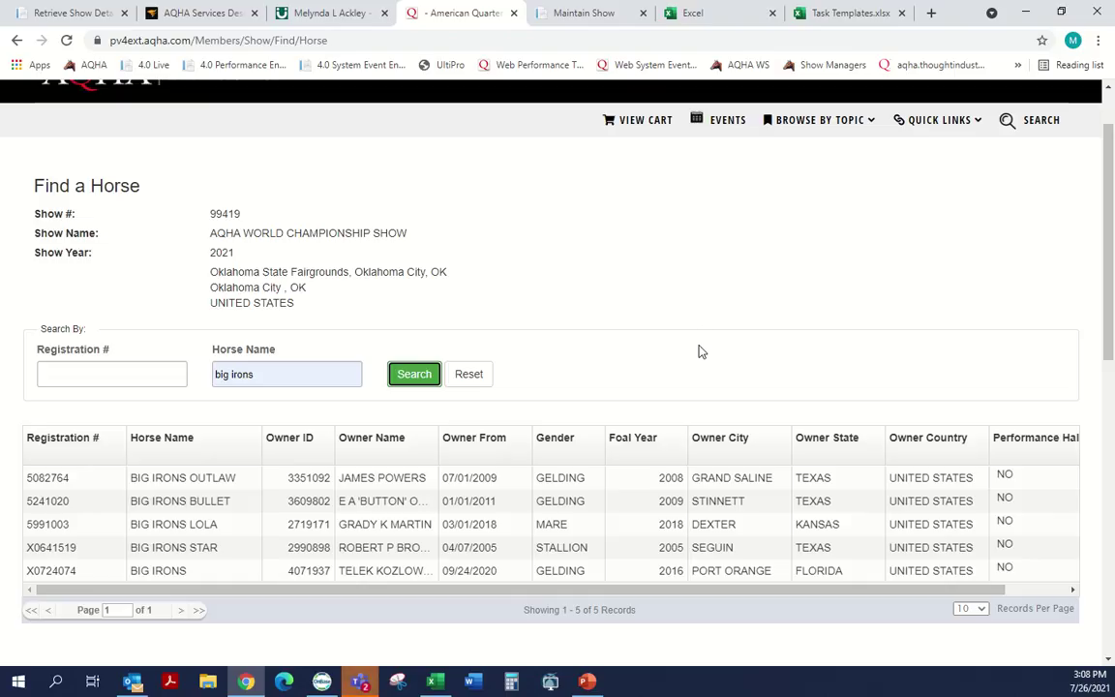
{"action": "scroll", "coordinate": [710, 313], "scroll_direction": "down", "scroll_amount": 1}
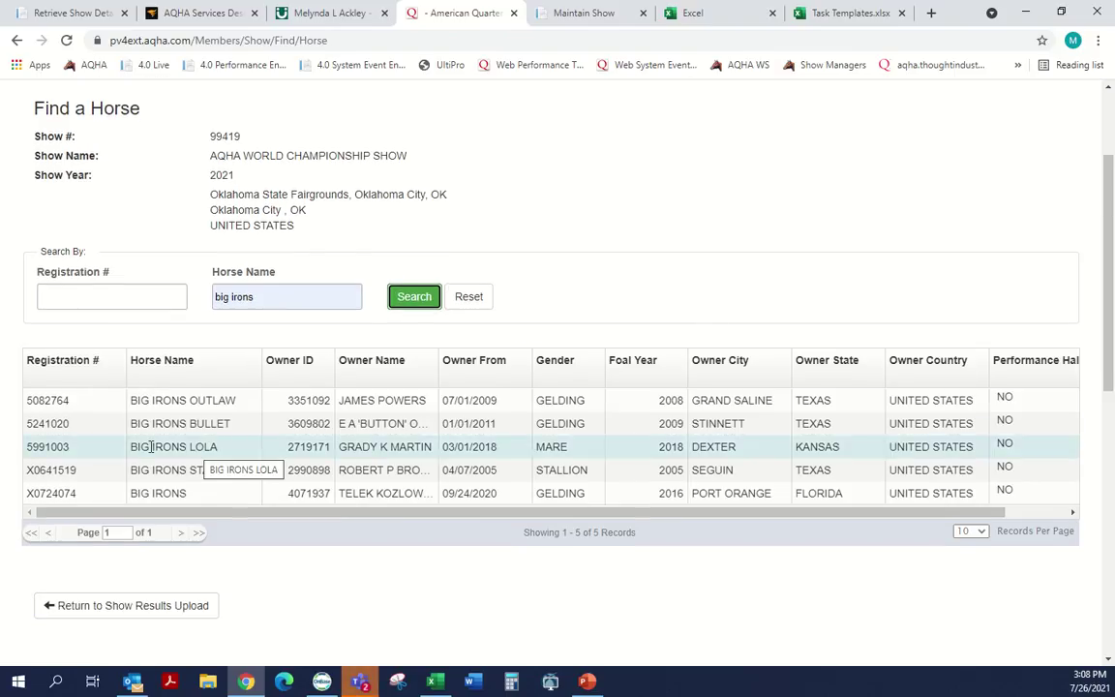
Select the BIG IRONS LOLA and BIG IRONS (X0724074) rows, then return to Show Results Upload.
{"action": "left_click", "coordinate": [199, 451]}
{"action": "left_click_drag", "start_coordinate": [200, 451], "coordinate": [21, 451]}
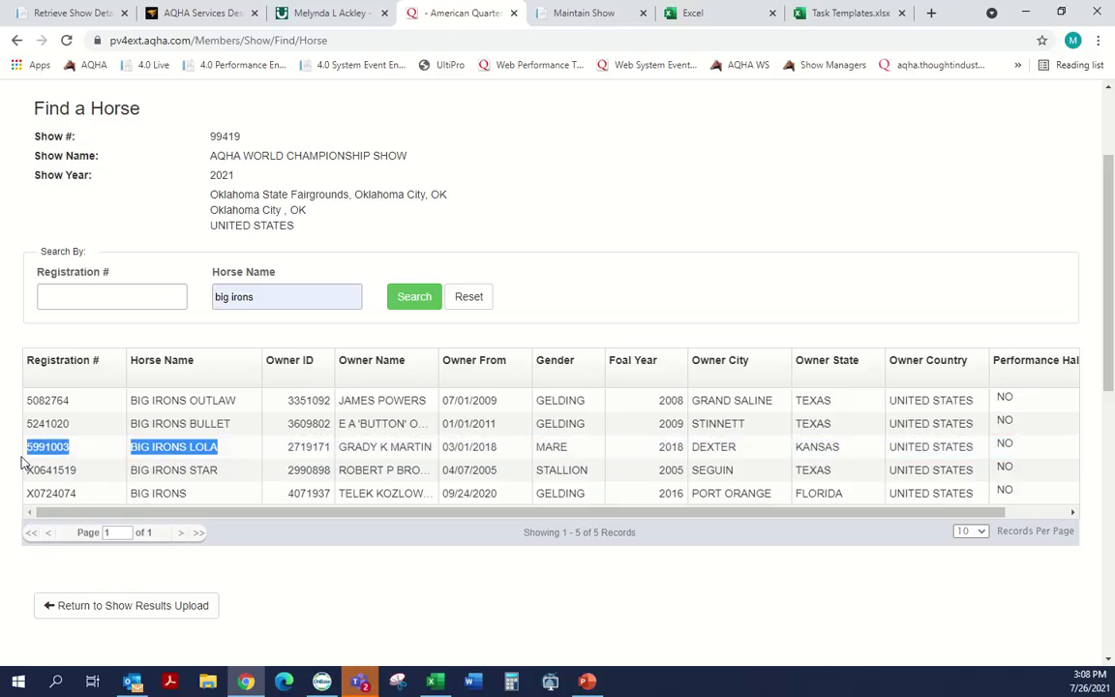
{"action": "left_click", "coordinate": [199, 497]}
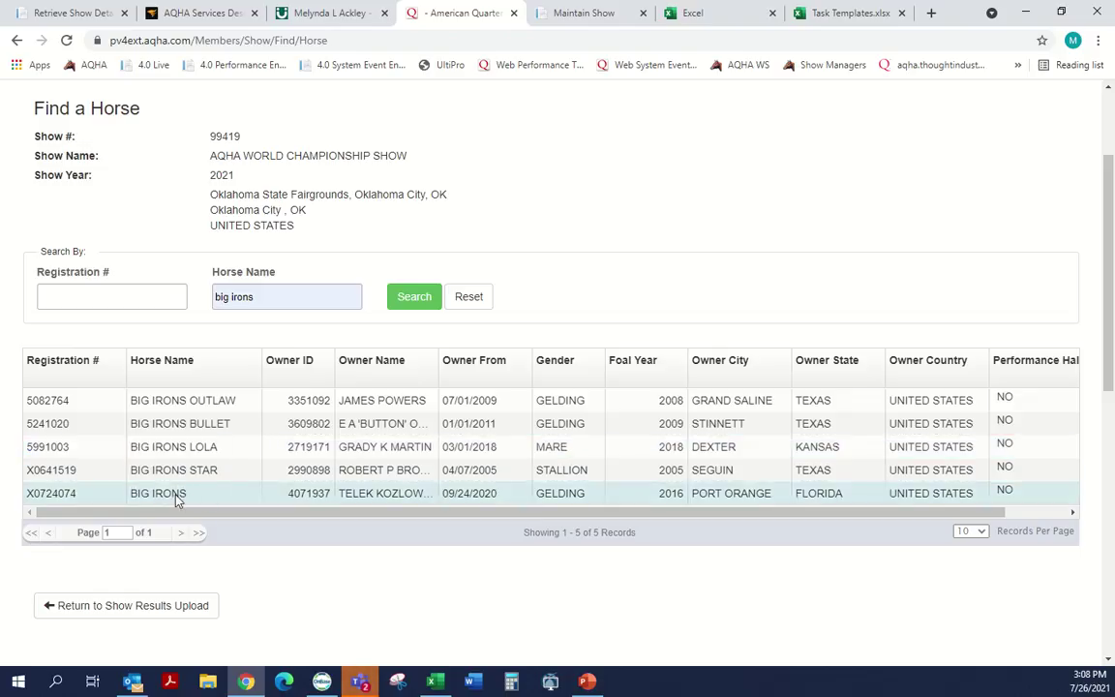
{"action": "left_click_drag", "start_coordinate": [198, 496], "coordinate": [26, 499]}
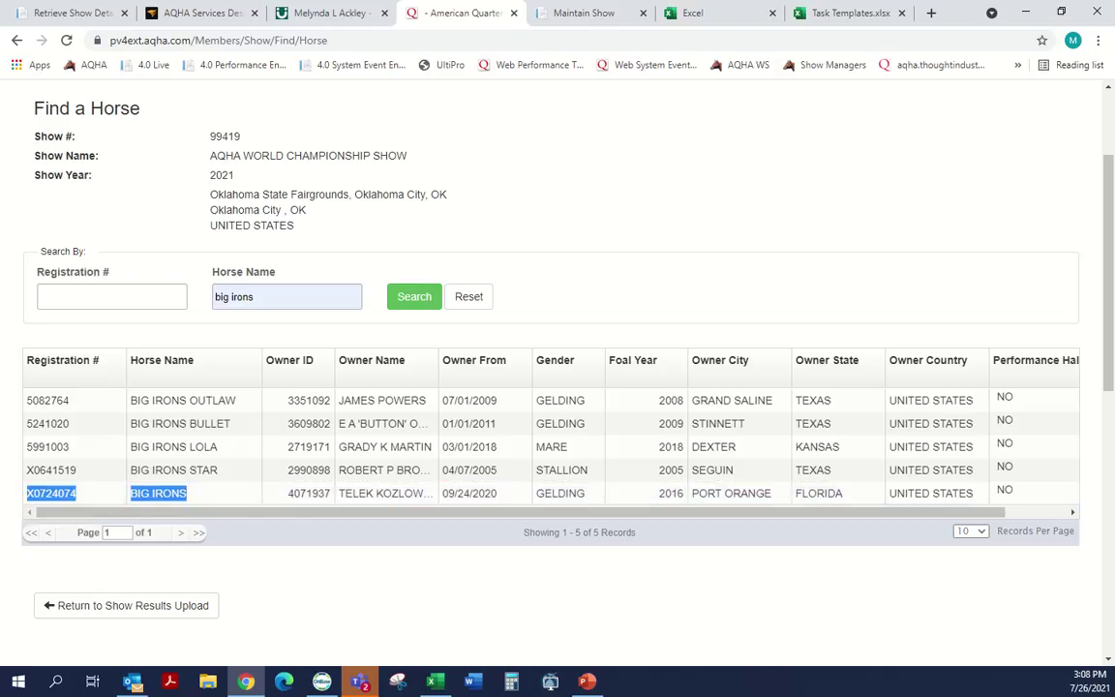
{"action": "scroll", "coordinate": [206, 518], "scroll_direction": "right", "scroll_amount": 2}
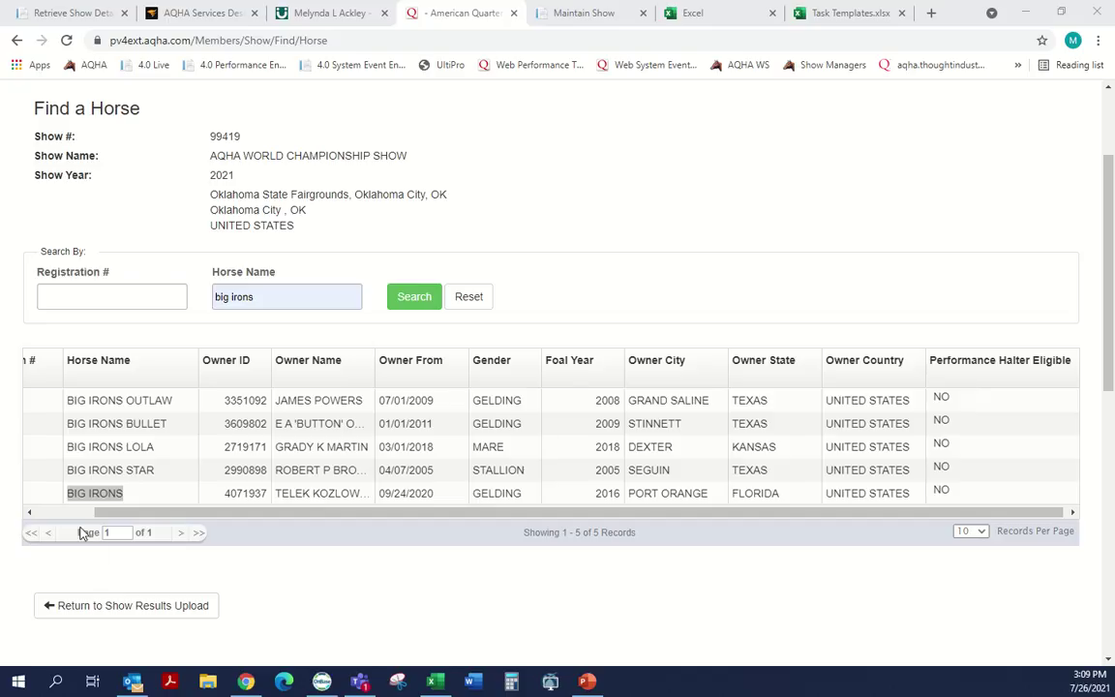
{"action": "left_click", "coordinate": [116, 612]}
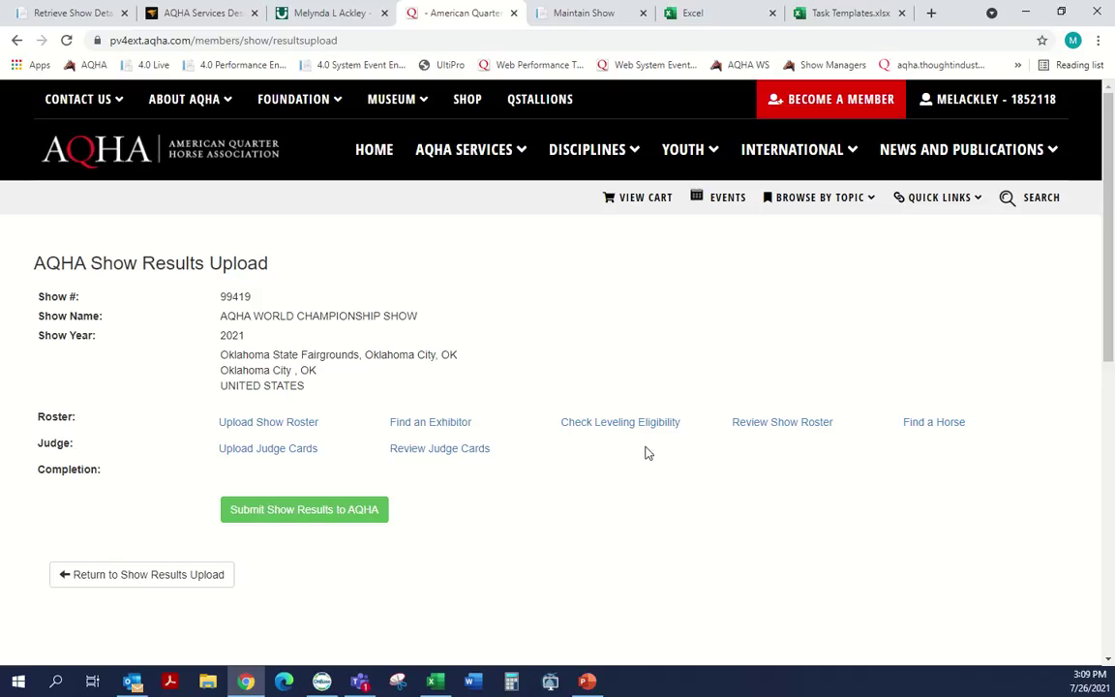
Check an exhibitor's 2021 Amateur leveling eligibility by ID and print-preview the 26 class records.
{"action": "left_click", "coordinate": [600, 428]}
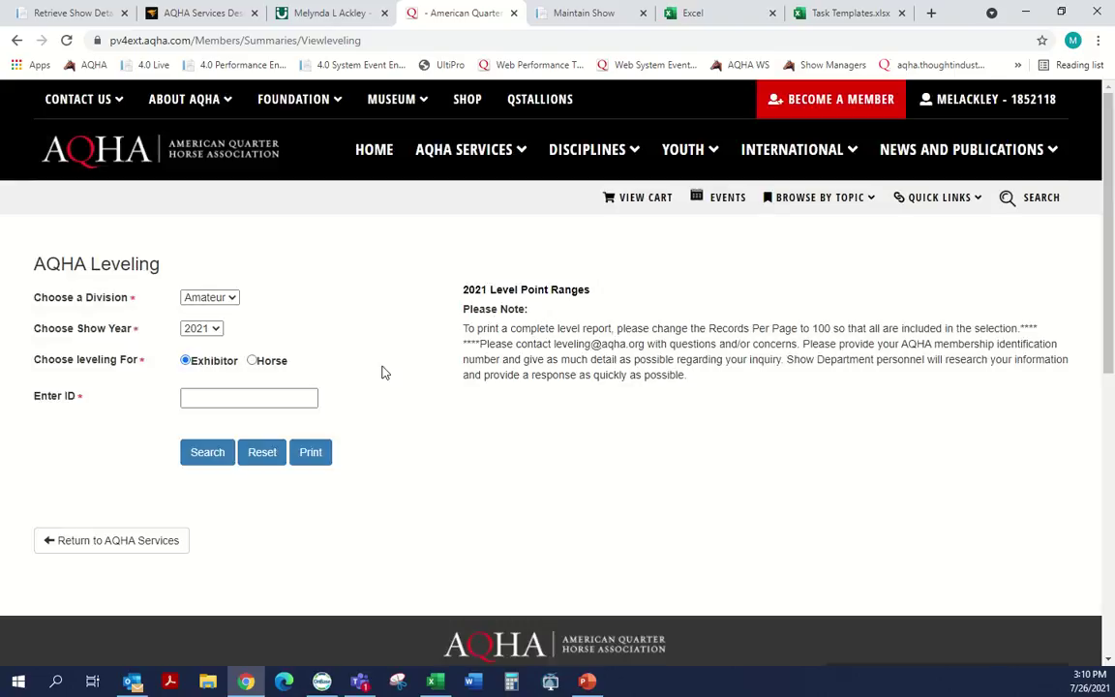
{"action": "left_click", "coordinate": [243, 393]}
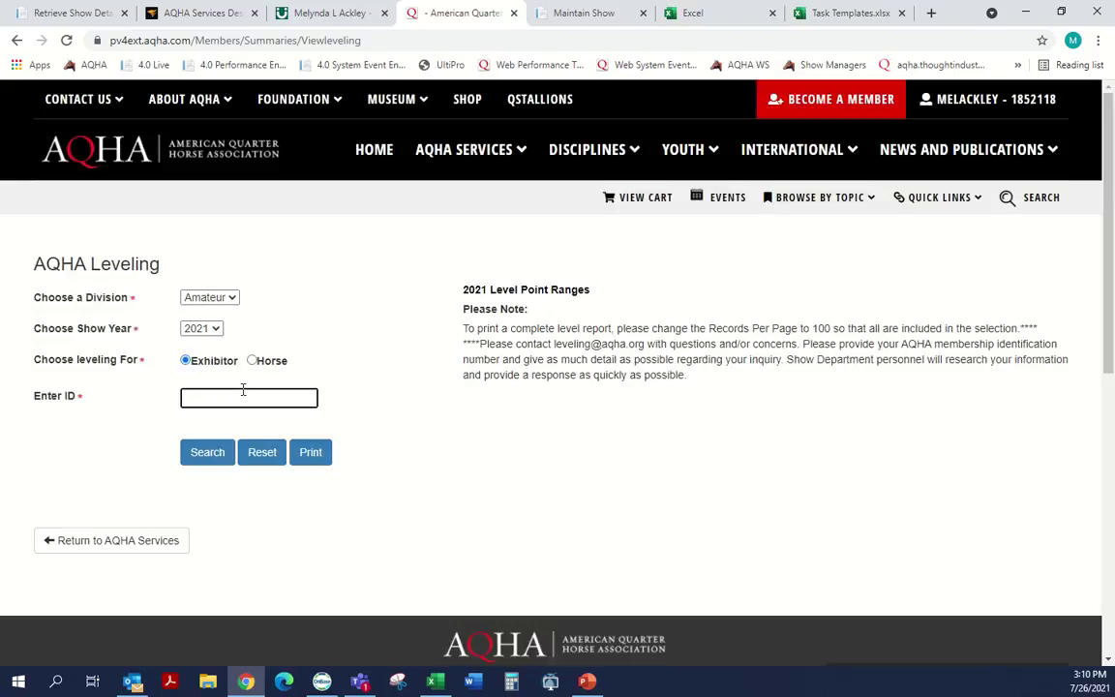
{"action": "type", "text": "1999195"}
{"action": "key", "text": "Tab"}
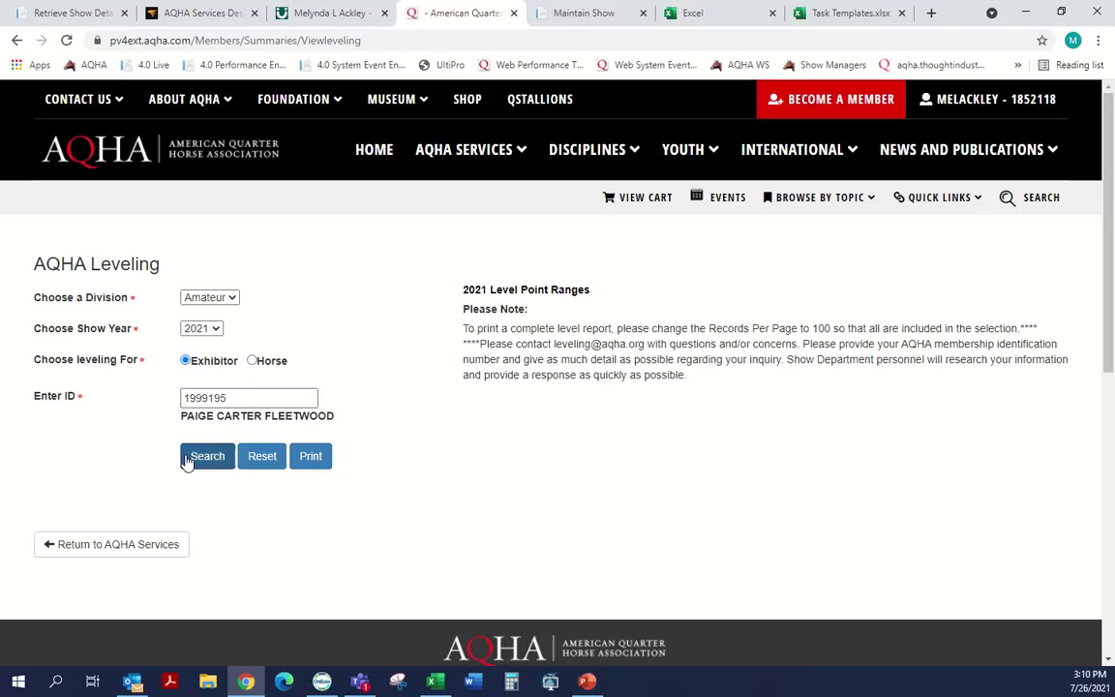
{"action": "left_click", "coordinate": [194, 457]}
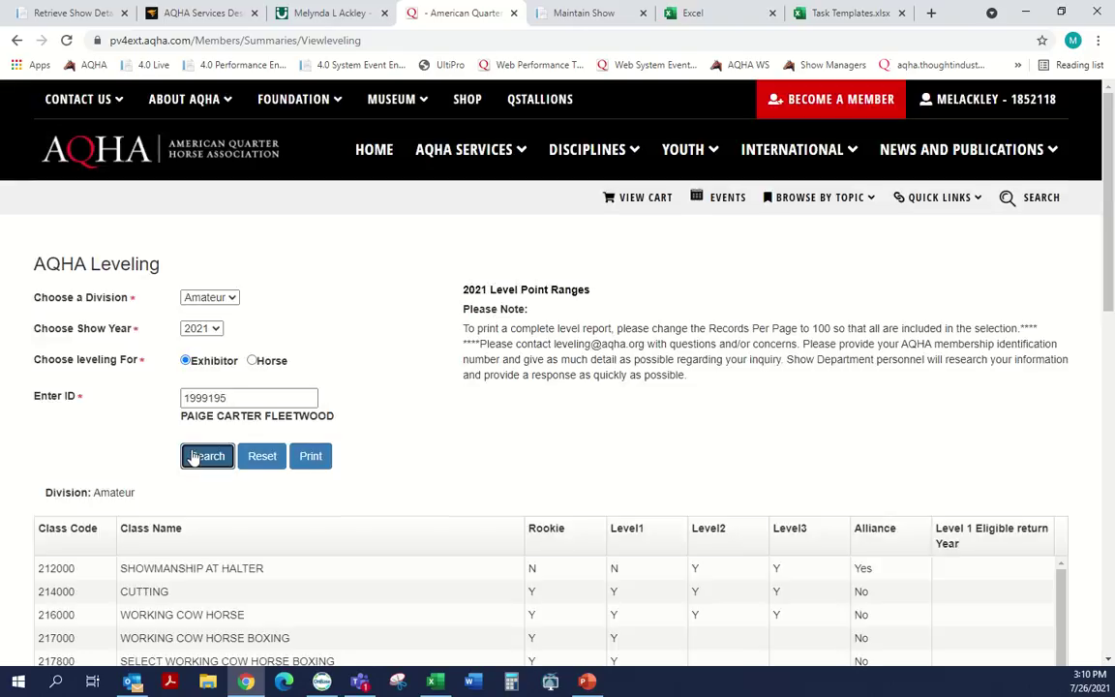
{"action": "scroll", "coordinate": [378, 266], "scroll_direction": "down", "scroll_amount": 3}
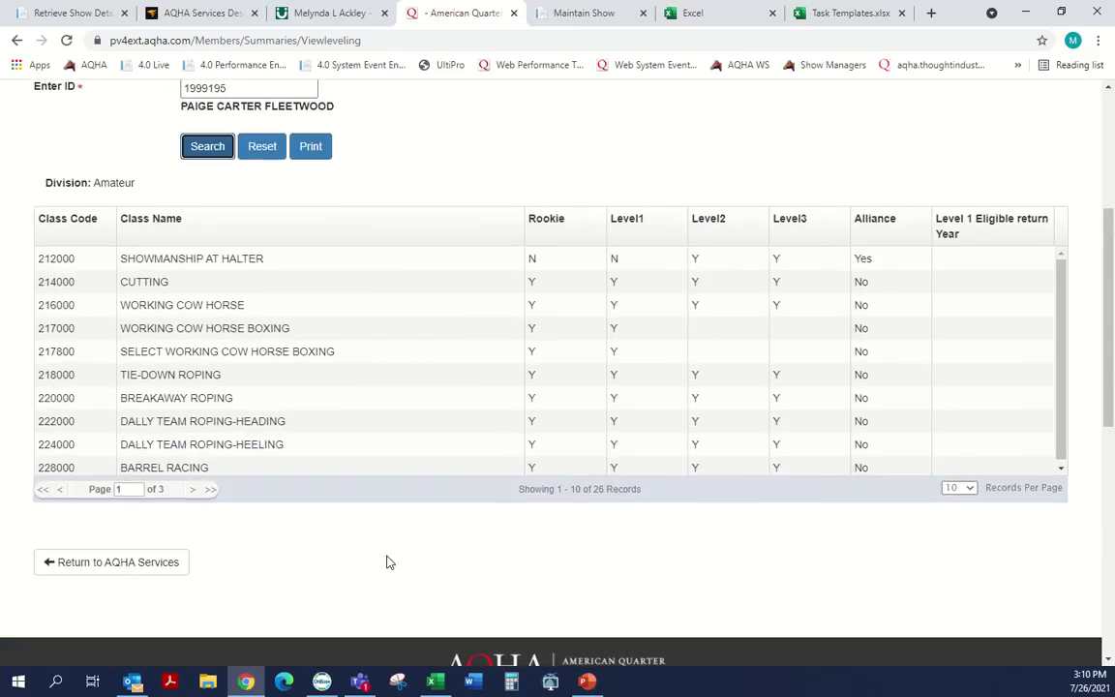
{"action": "left_click", "coordinate": [311, 149]}
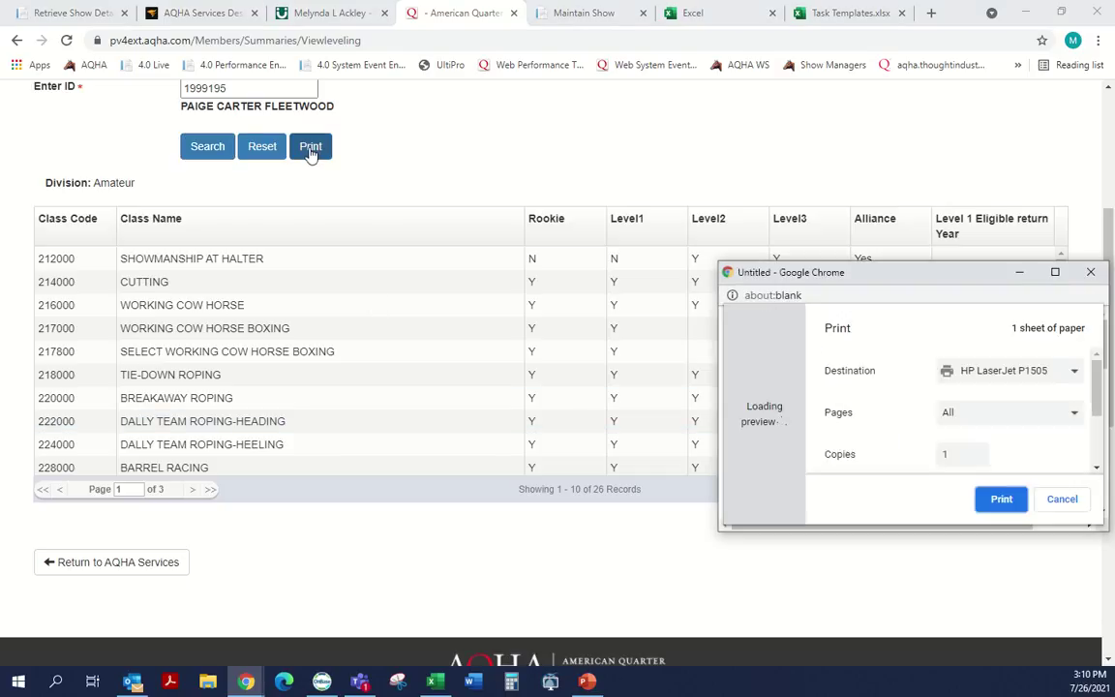
Cancel printing, close the print preview, and head back to AQHA Services from the leveling page.
{"action": "left_click", "coordinate": [1062, 500]}
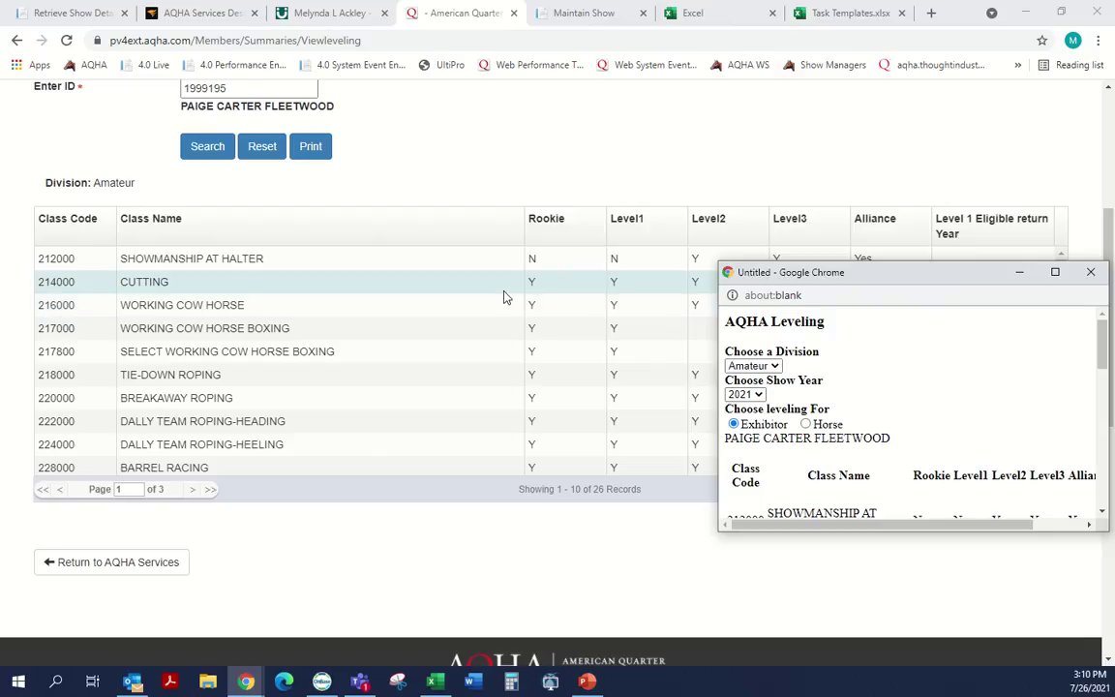
{"action": "left_click", "coordinate": [1090, 272]}
{"action": "scroll", "coordinate": [639, 300], "scroll_direction": "up", "scroll_amount": 3}
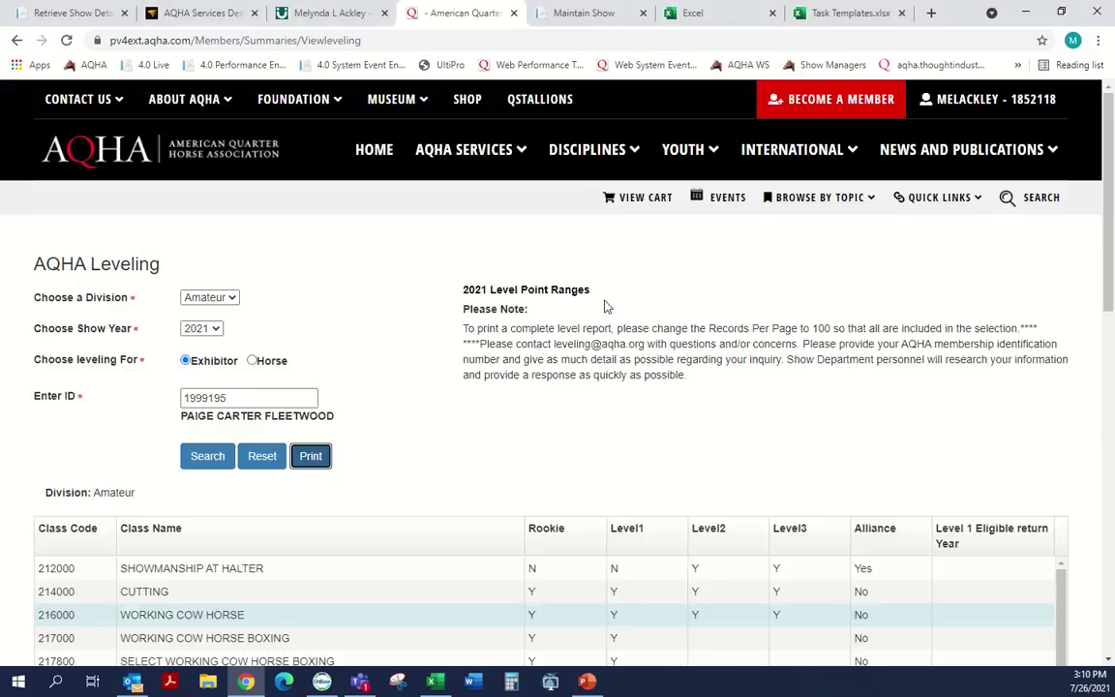
{"action": "scroll", "coordinate": [388, 446], "scroll_direction": "down", "scroll_amount": 3}
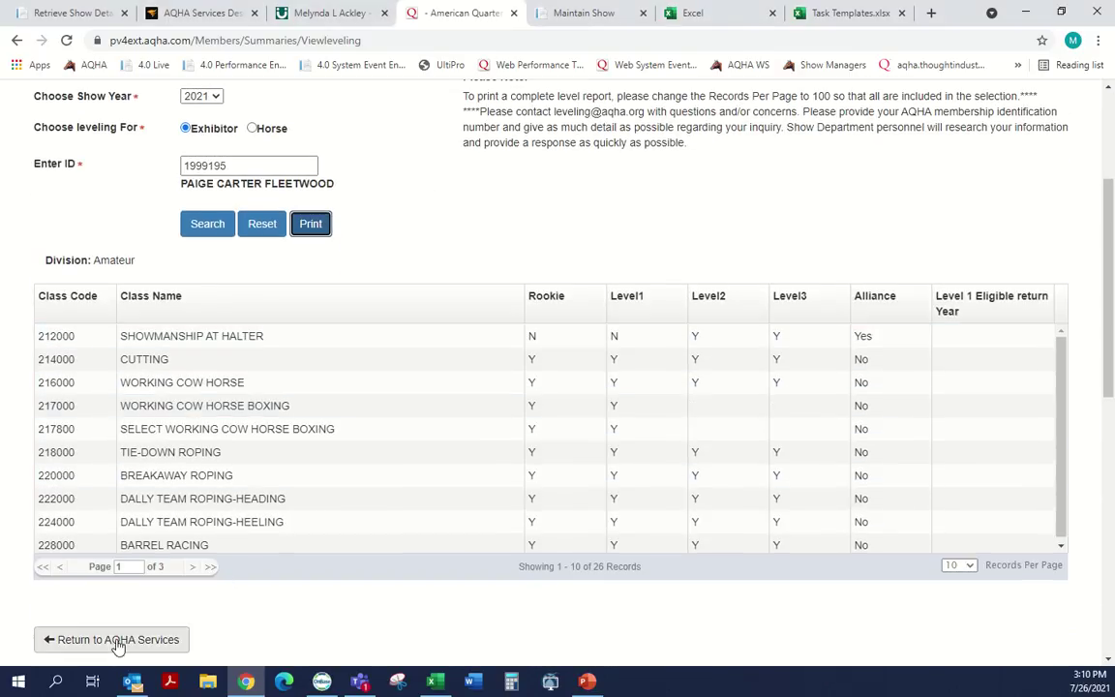
{"action": "left_click", "coordinate": [118, 639]}
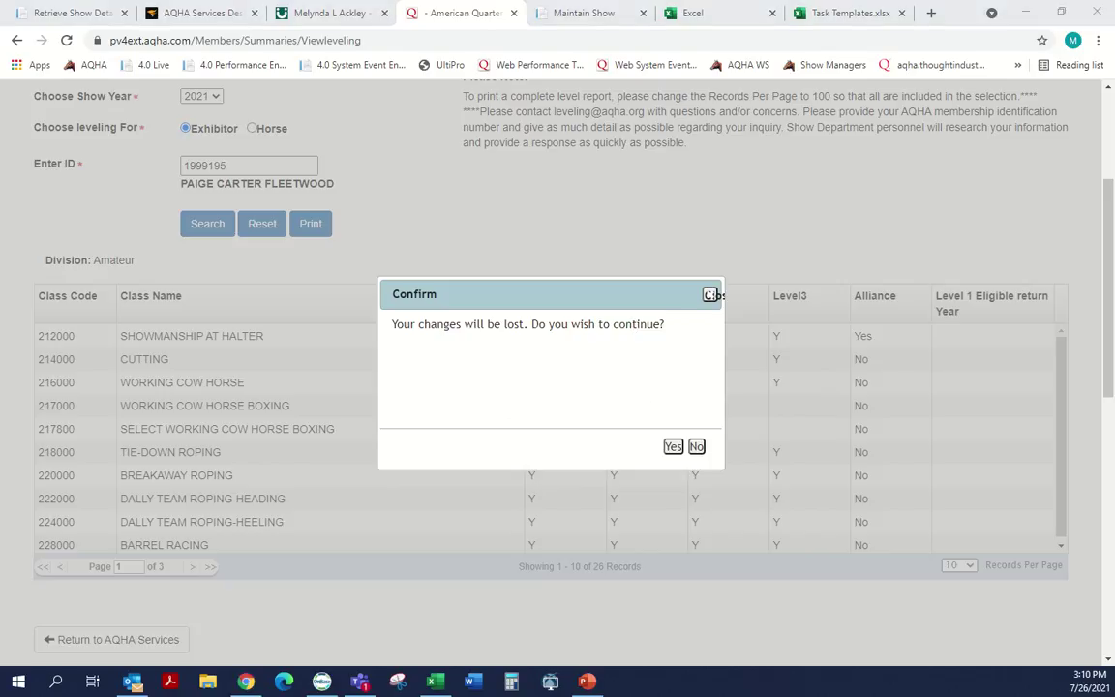
Confirm leaving, then open Show Results Upload for show 99419 with year 2021.
{"action": "key", "text": "Return"}
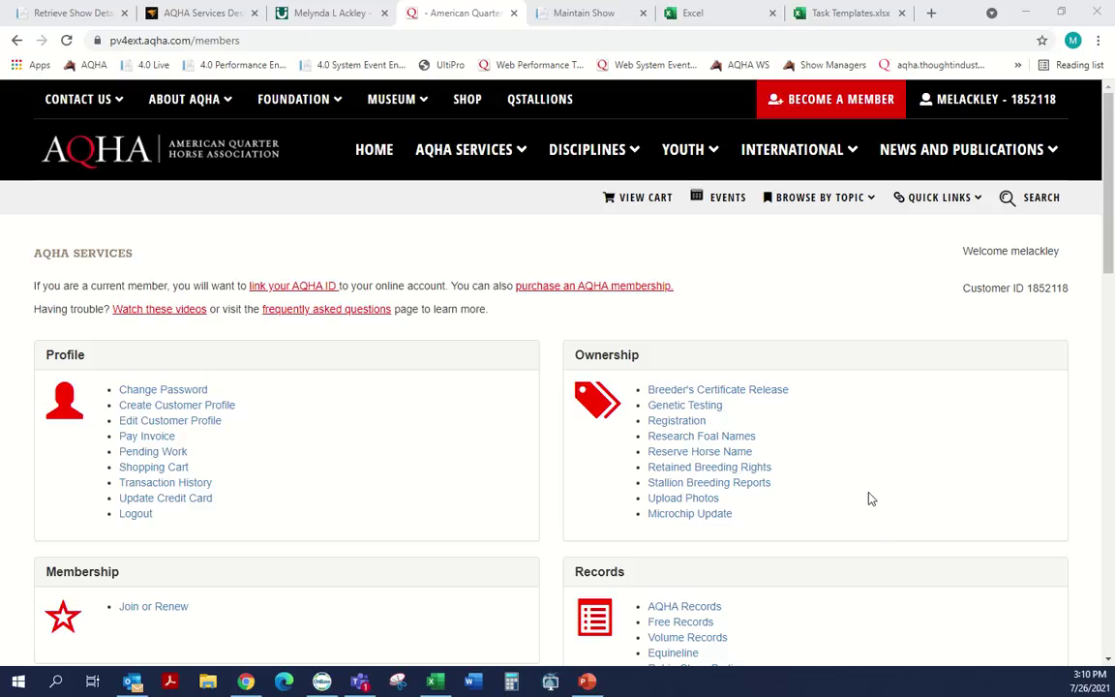
{"action": "scroll", "coordinate": [868, 498], "scroll_direction": "down", "scroll_amount": 5}
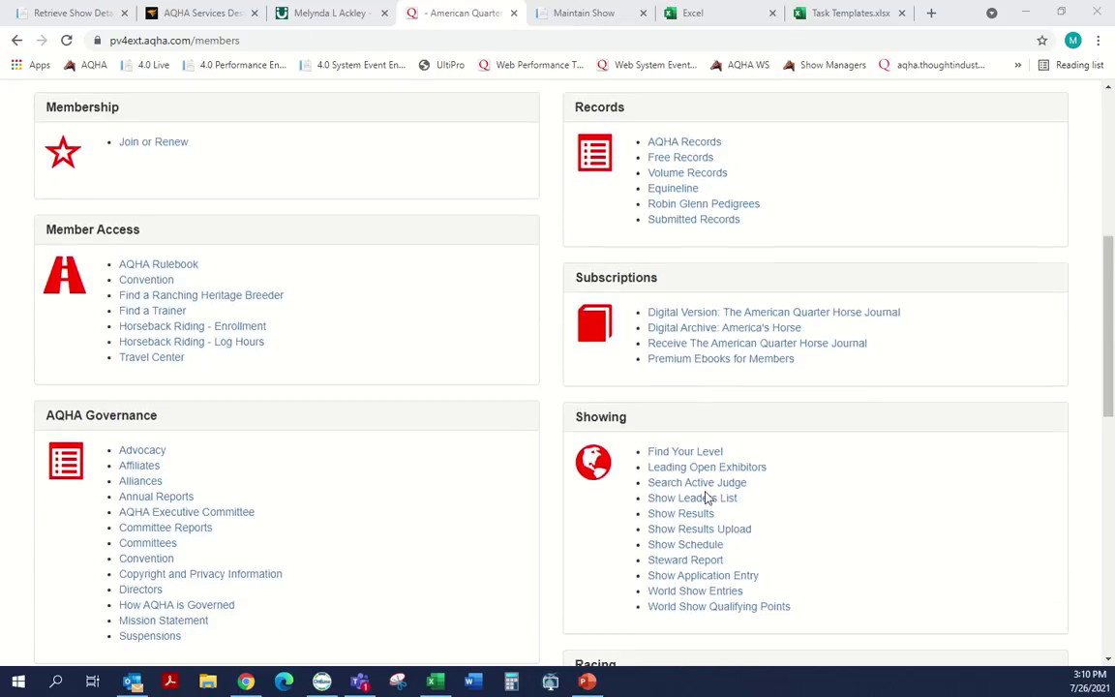
{"action": "left_click", "coordinate": [686, 531]}
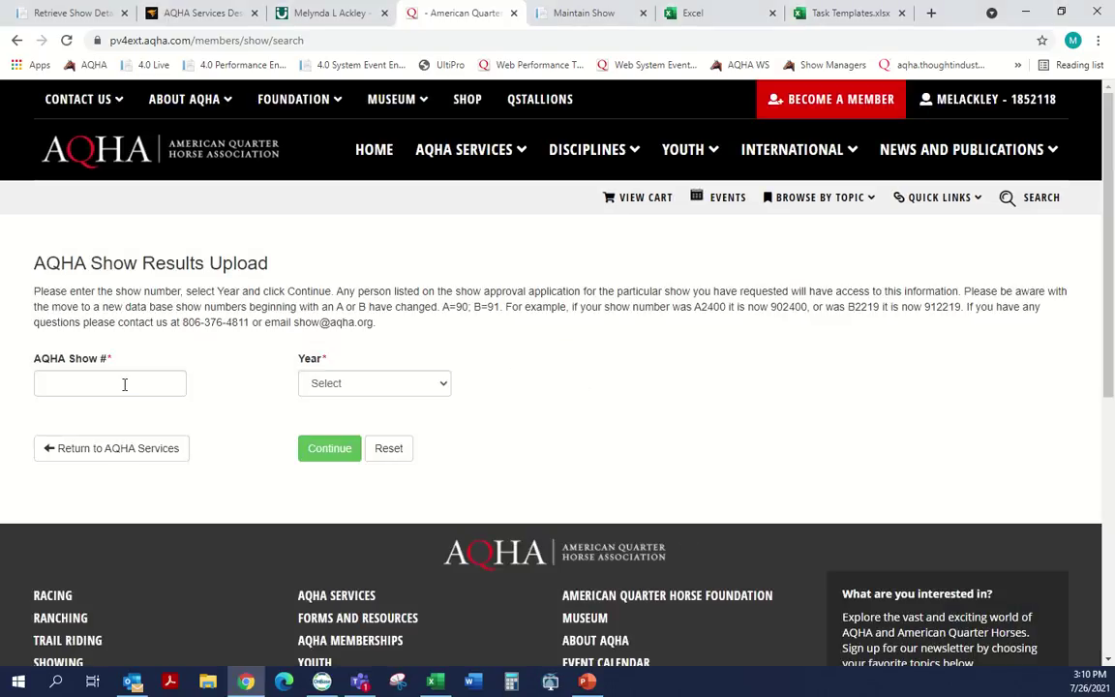
{"action": "left_click", "coordinate": [124, 384]}
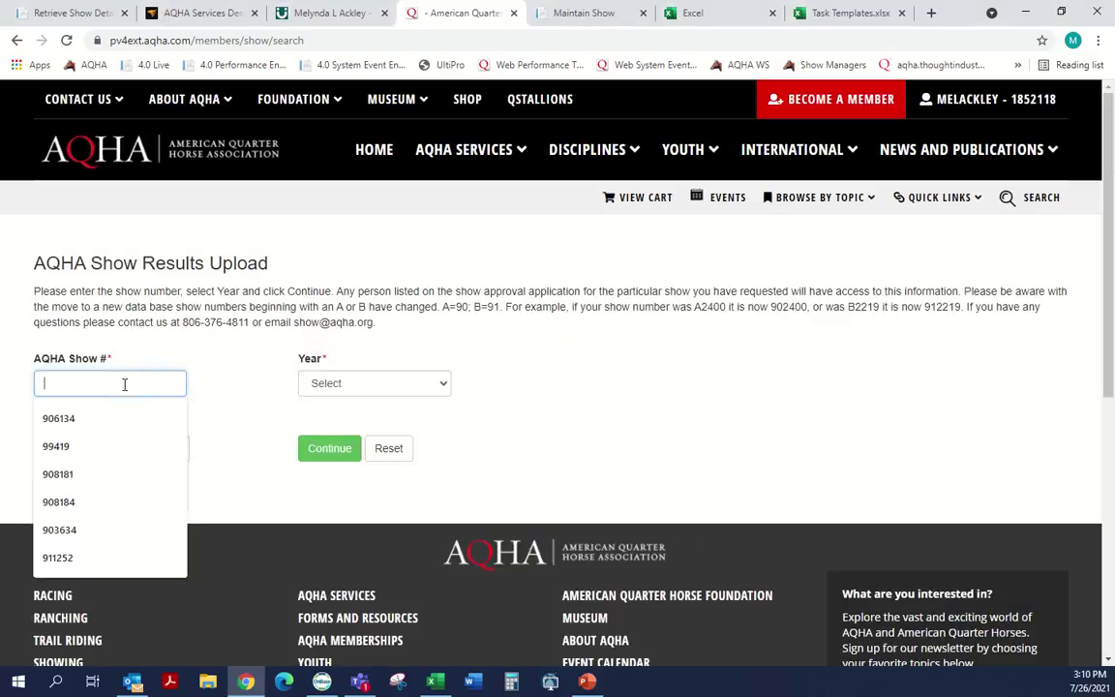
{"action": "left_click", "coordinate": [87, 447]}
{"action": "left_click", "coordinate": [340, 384]}
{"action": "left_click", "coordinate": [348, 418]}
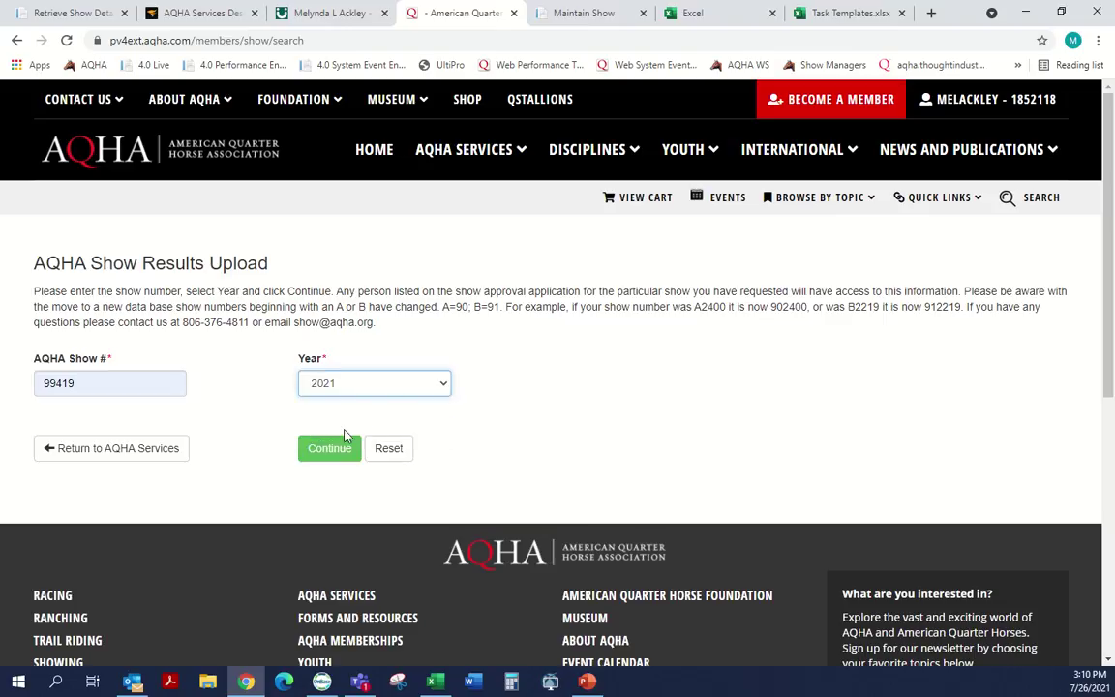
{"action": "left_click", "coordinate": [322, 448]}
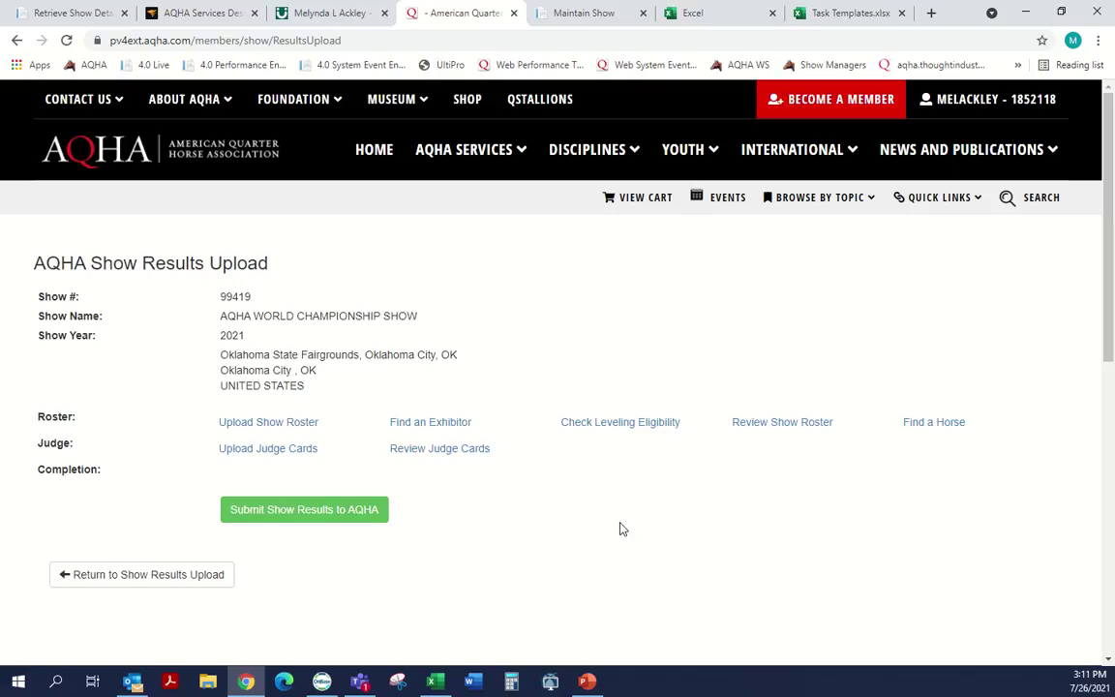
Open the Upload Show Roster page for show 99419.
{"action": "left_click", "coordinate": [259, 426]}
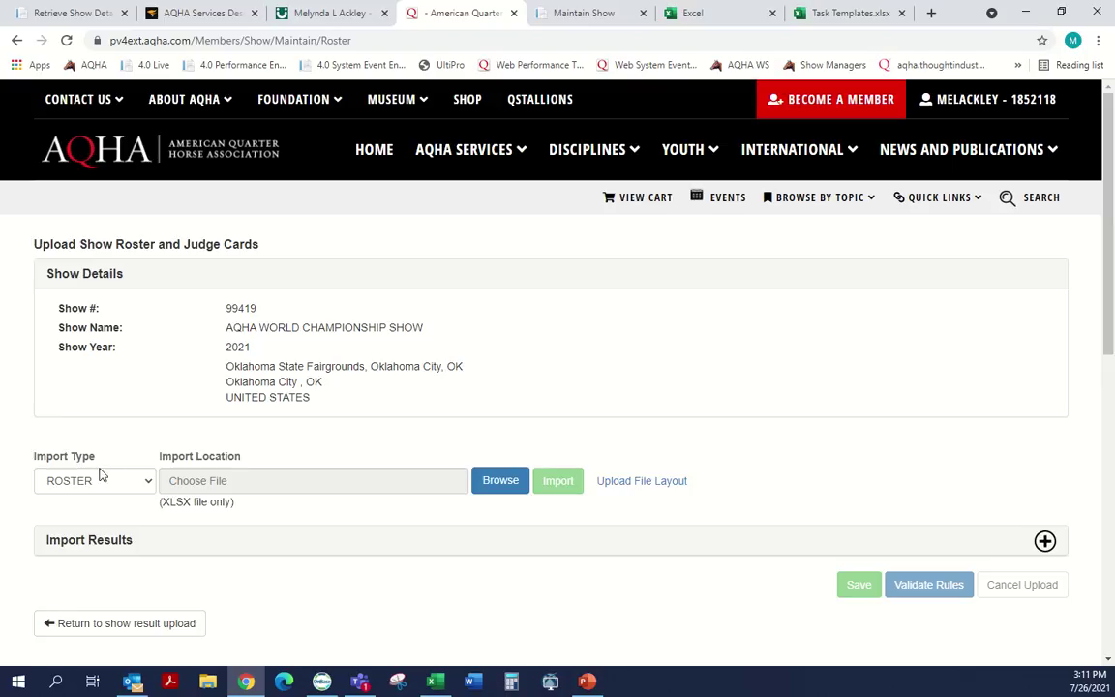
Close the open workbook in Excel and pick 99419 demo.xlsx from the Desktop as the roster file.
{"action": "left_click", "coordinate": [510, 486]}
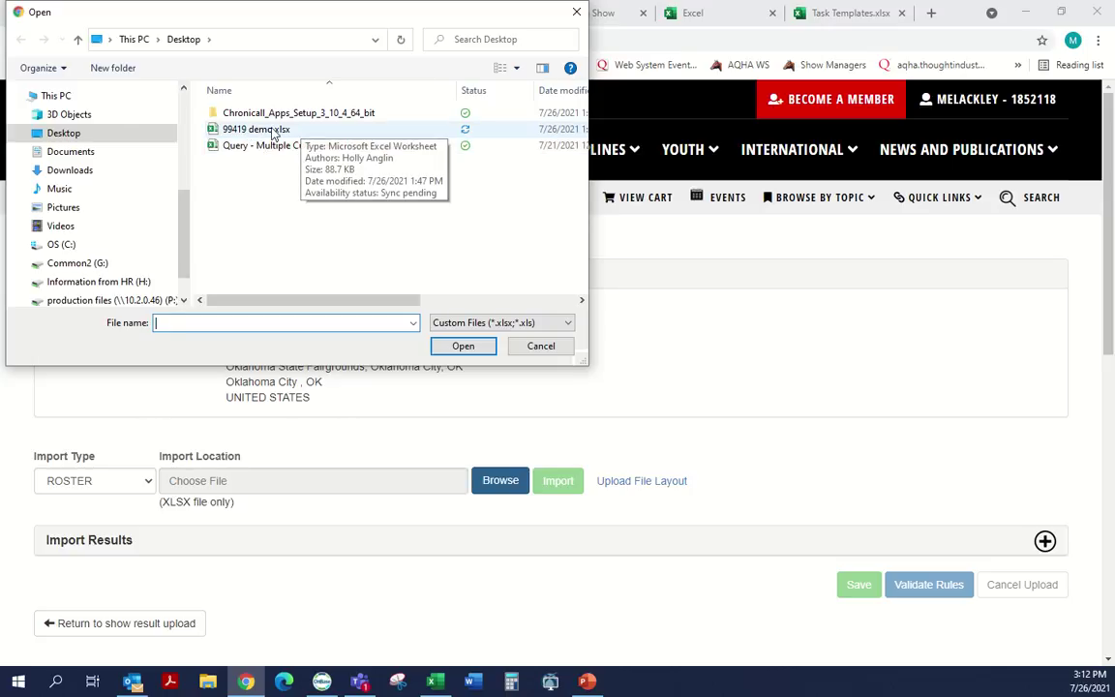
{"action": "double_click", "coordinate": [249, 133]}
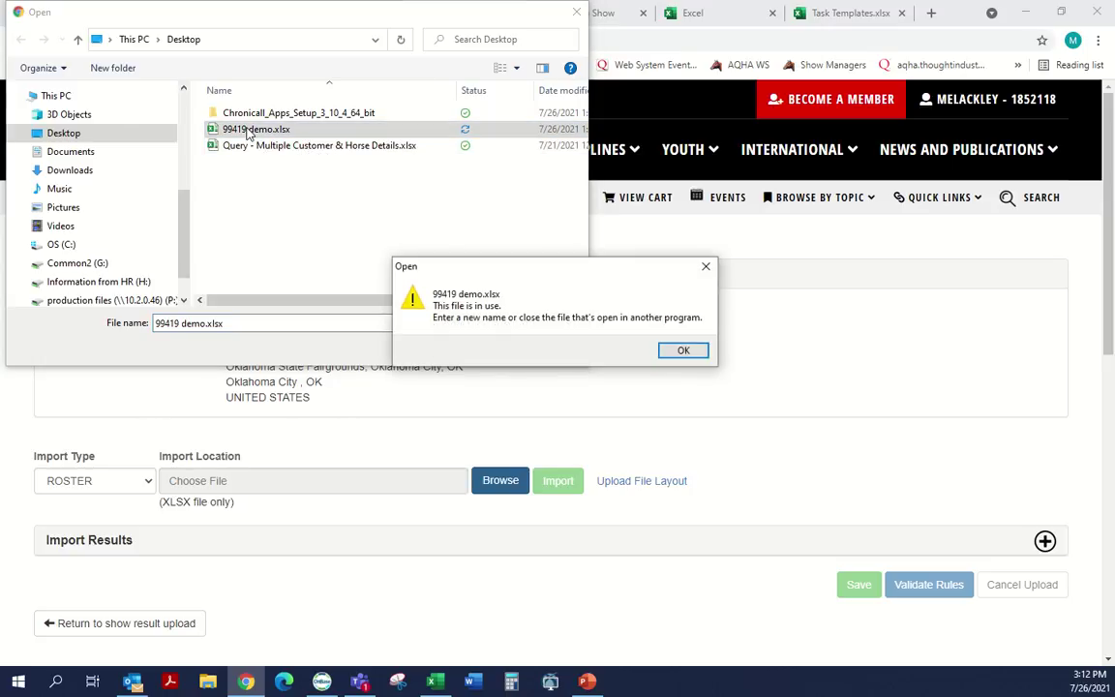
{"action": "left_click", "coordinate": [437, 682]}
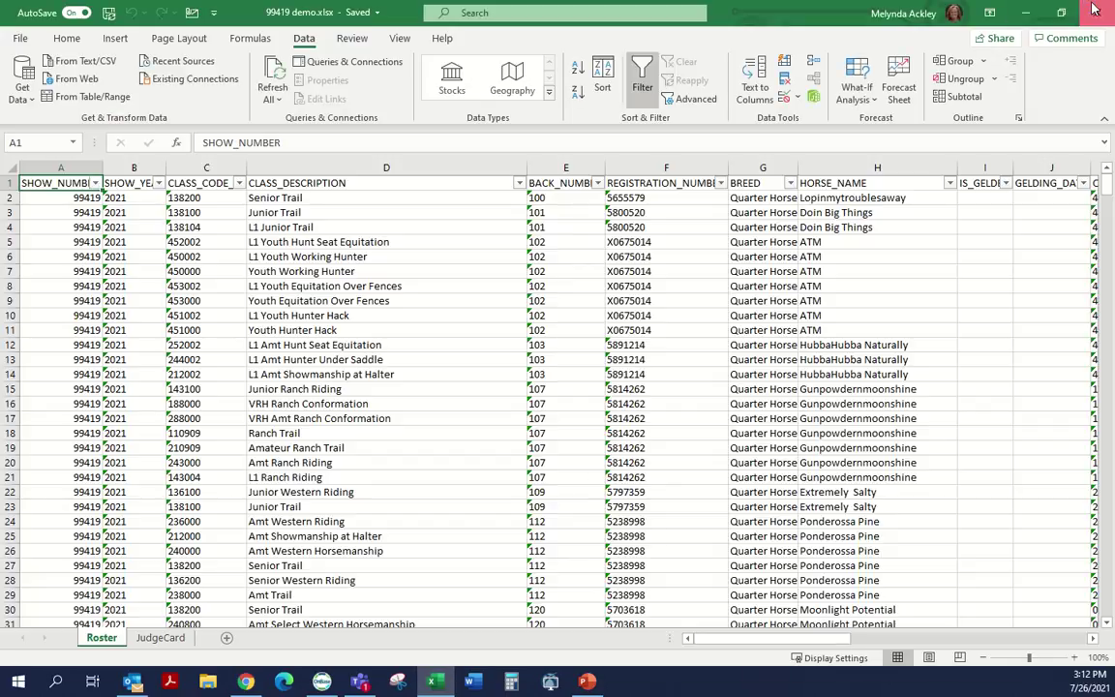
{"action": "left_click", "coordinate": [1095, 10]}
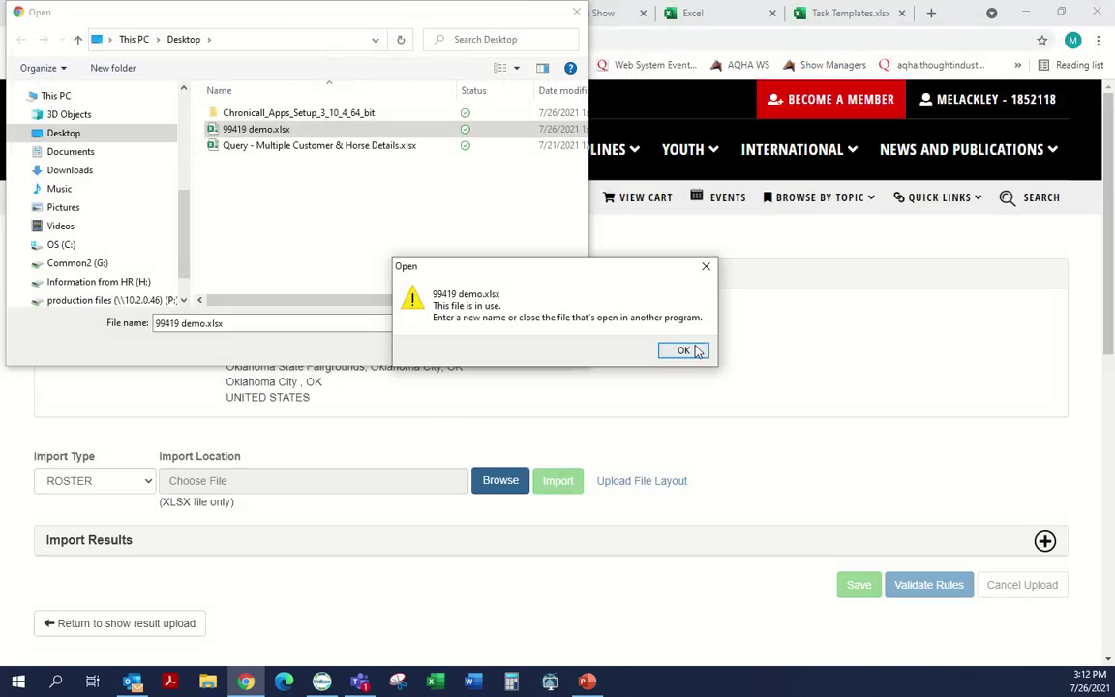
{"action": "left_click", "coordinate": [676, 348]}
{"action": "double_click", "coordinate": [258, 129]}
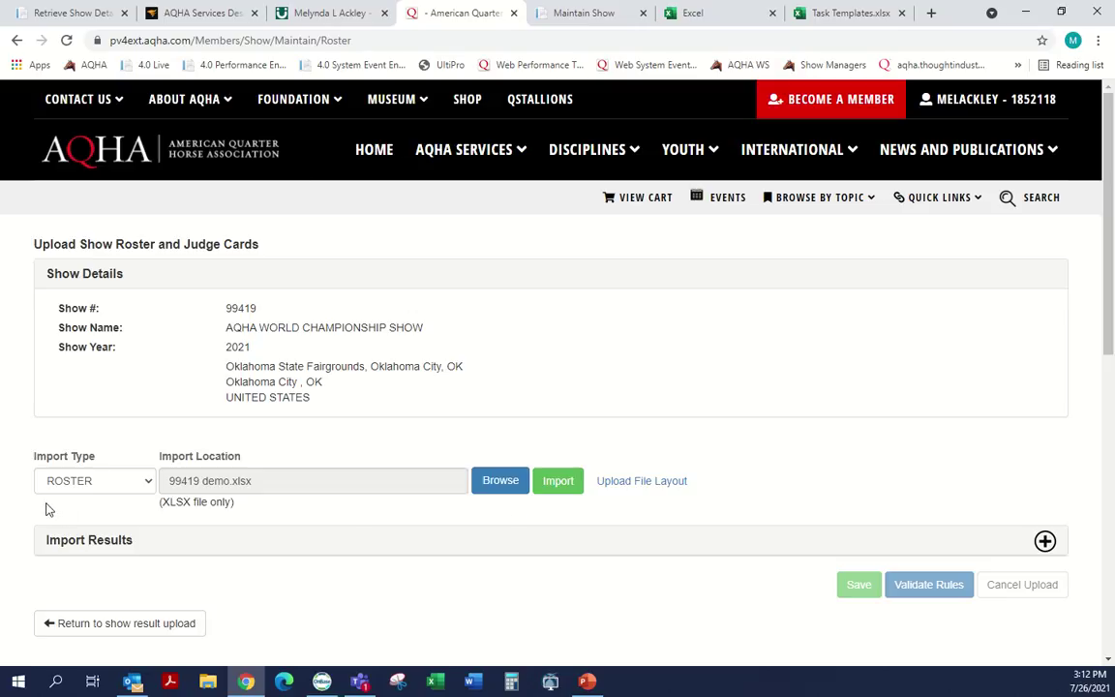
Import the 99419 demo.xlsx roster, then minimize Chrome after the staging-data error.
{"action": "left_click", "coordinate": [558, 484]}
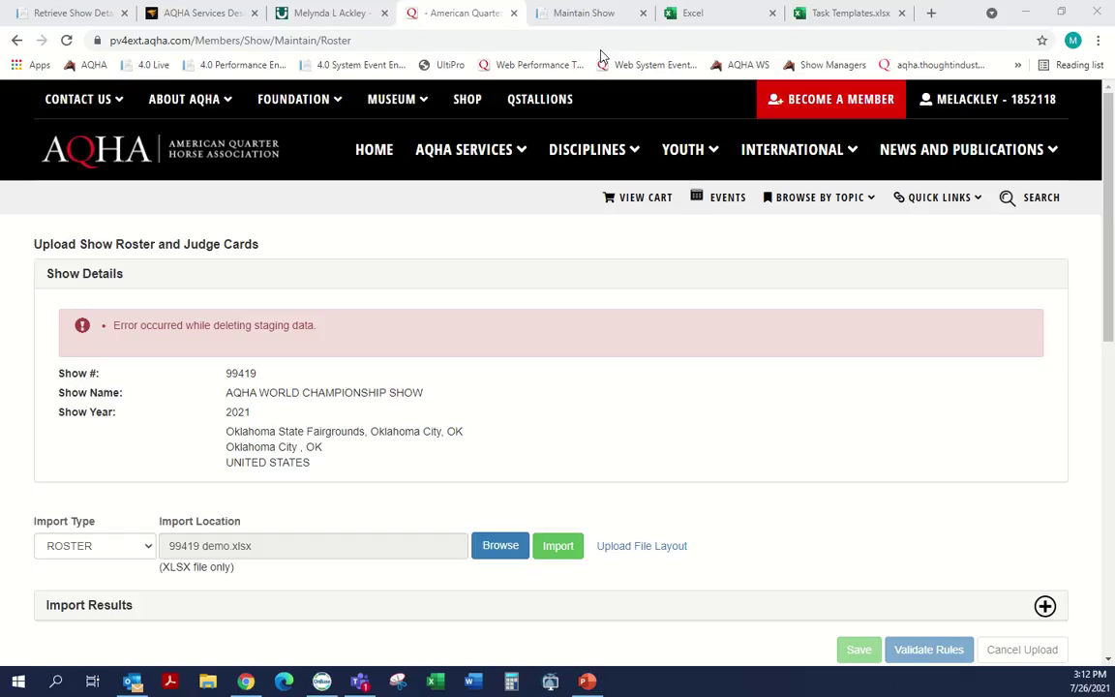
{"action": "left_click", "coordinate": [1025, 12]}
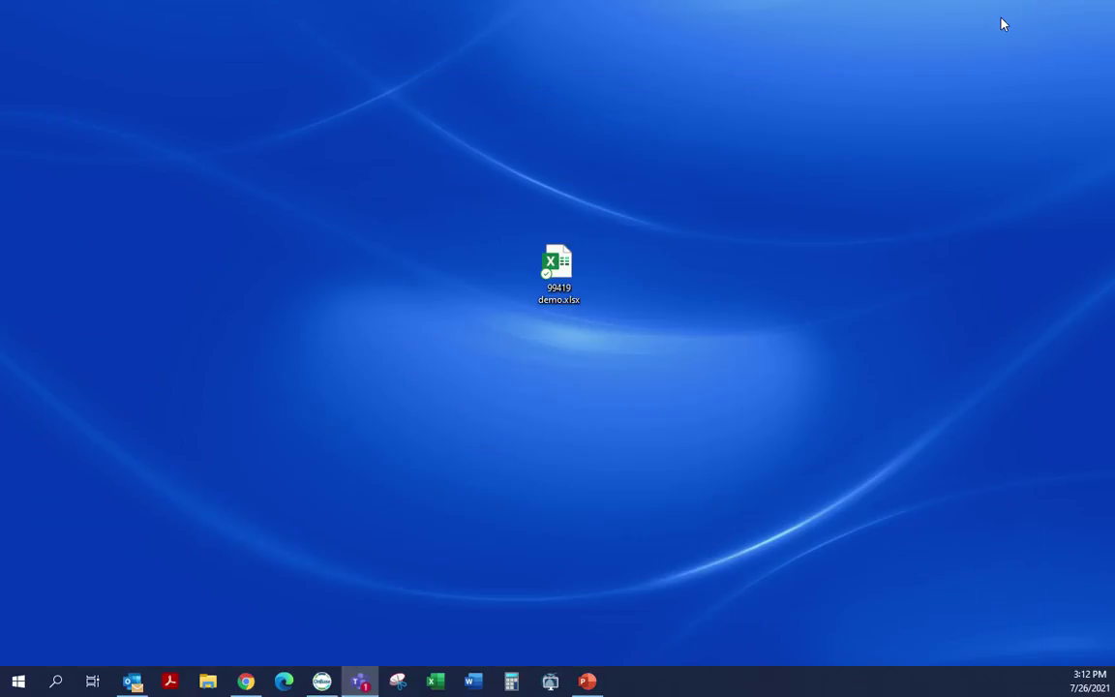
Open 99419 demo.xlsx from the desktop in a maximized Excel window.
{"action": "double_click", "coordinate": [561, 268]}
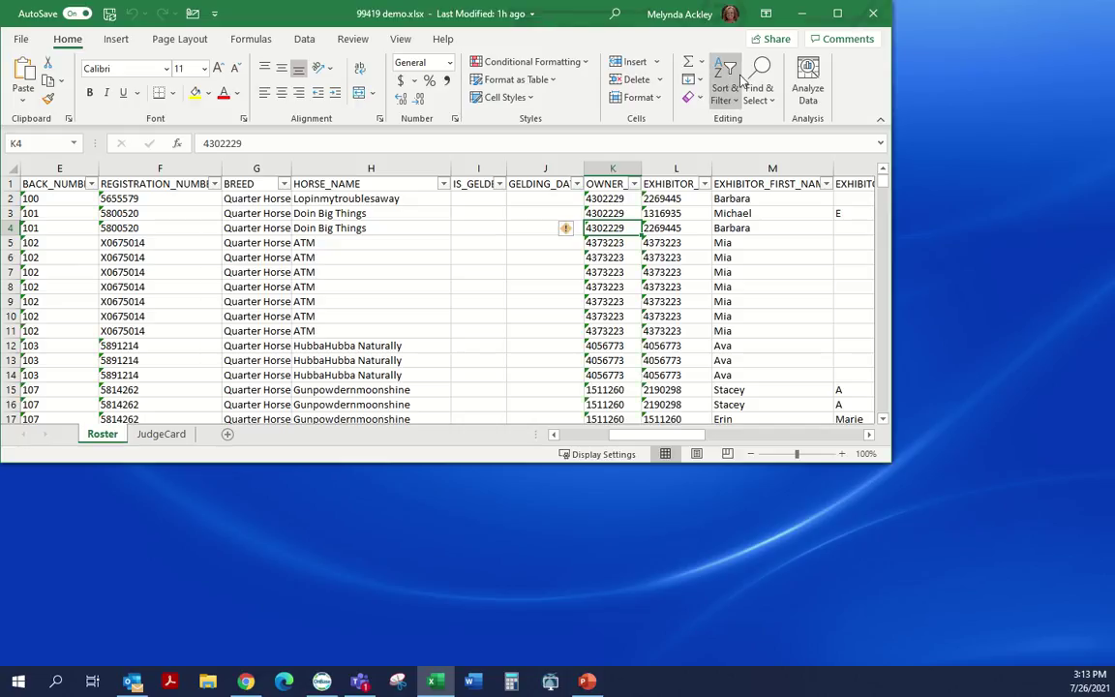
{"action": "left_click", "coordinate": [834, 13]}
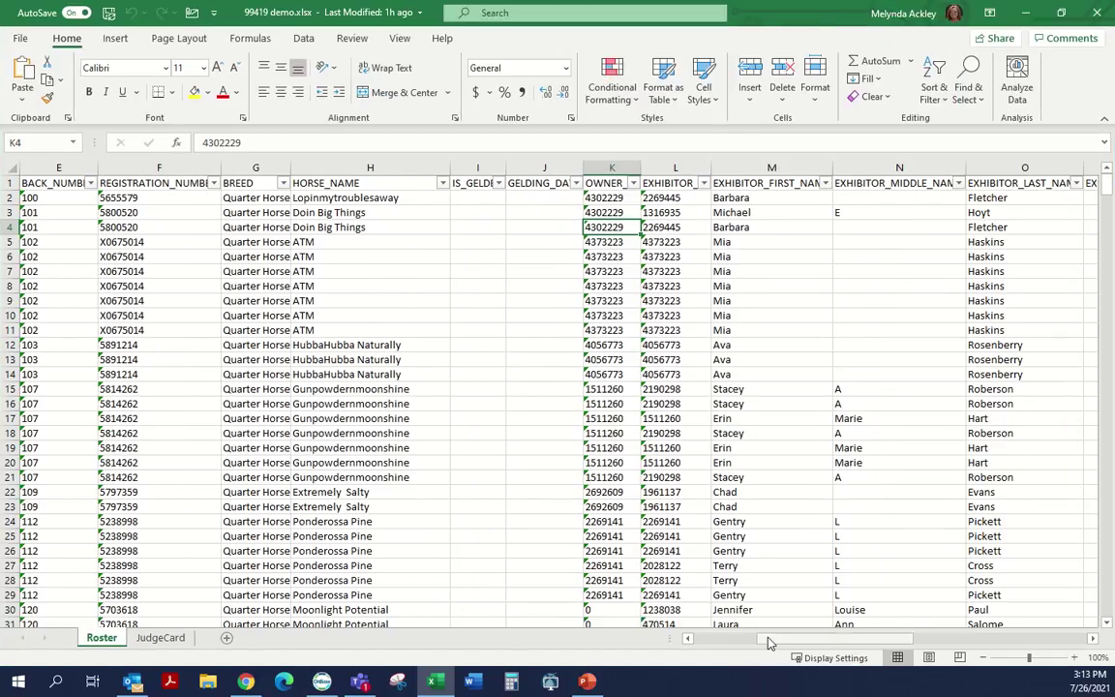
{"action": "left_click_drag", "start_coordinate": [764, 639], "coordinate": [700, 641]}
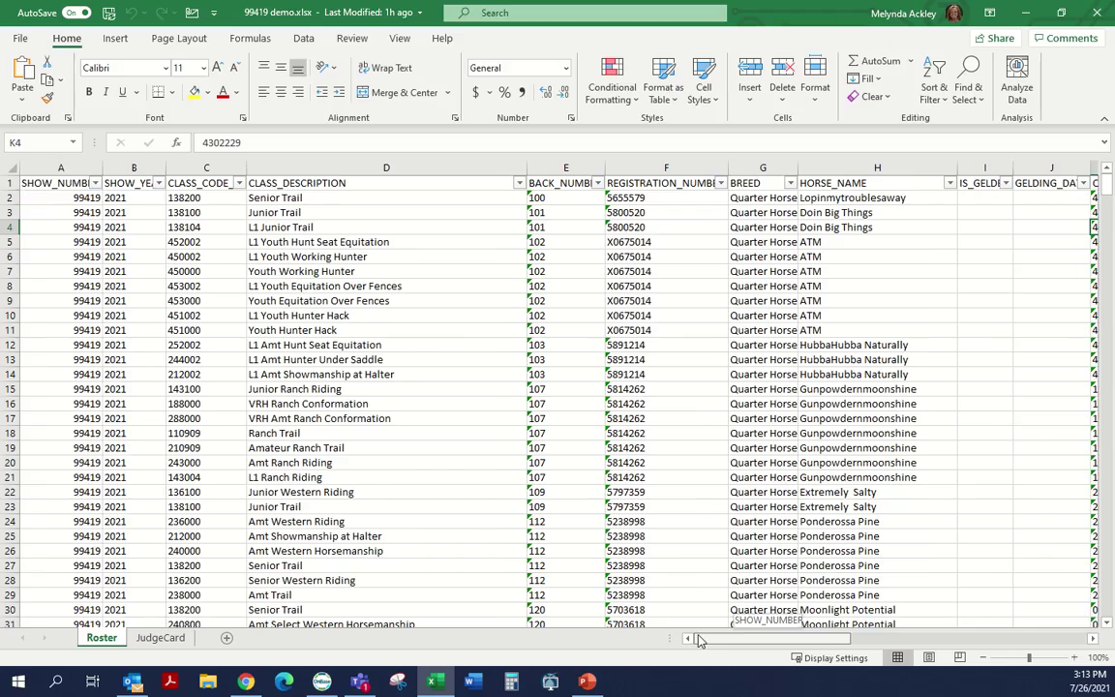
{"action": "left_click", "coordinate": [95, 183]}
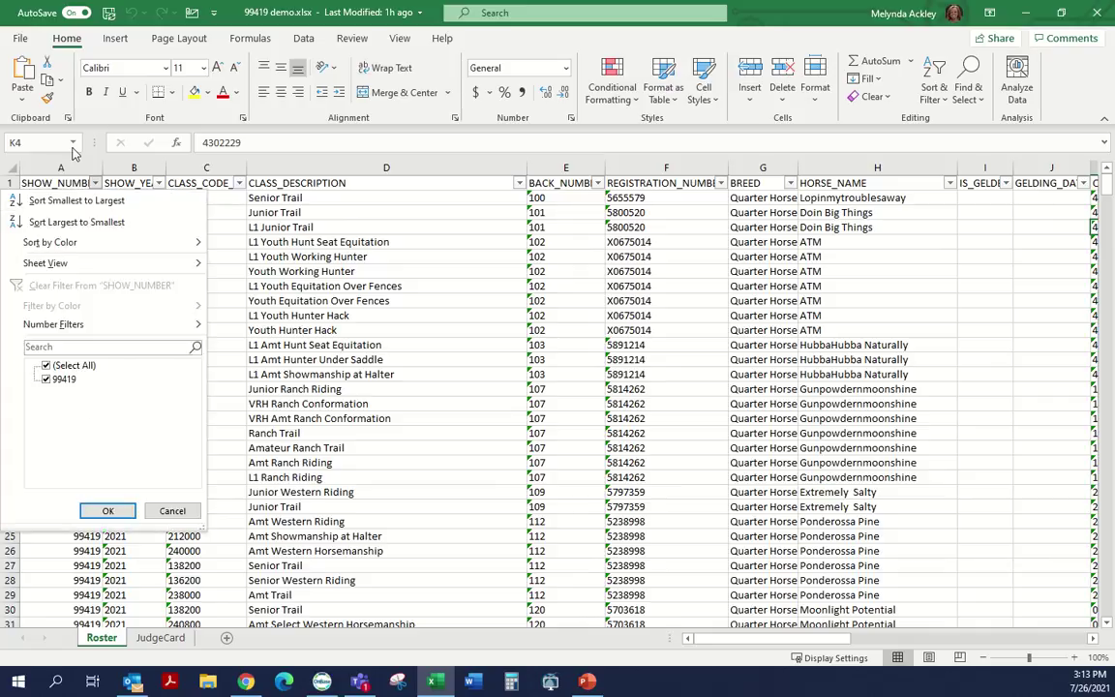
{"action": "left_click", "coordinate": [107, 510]}
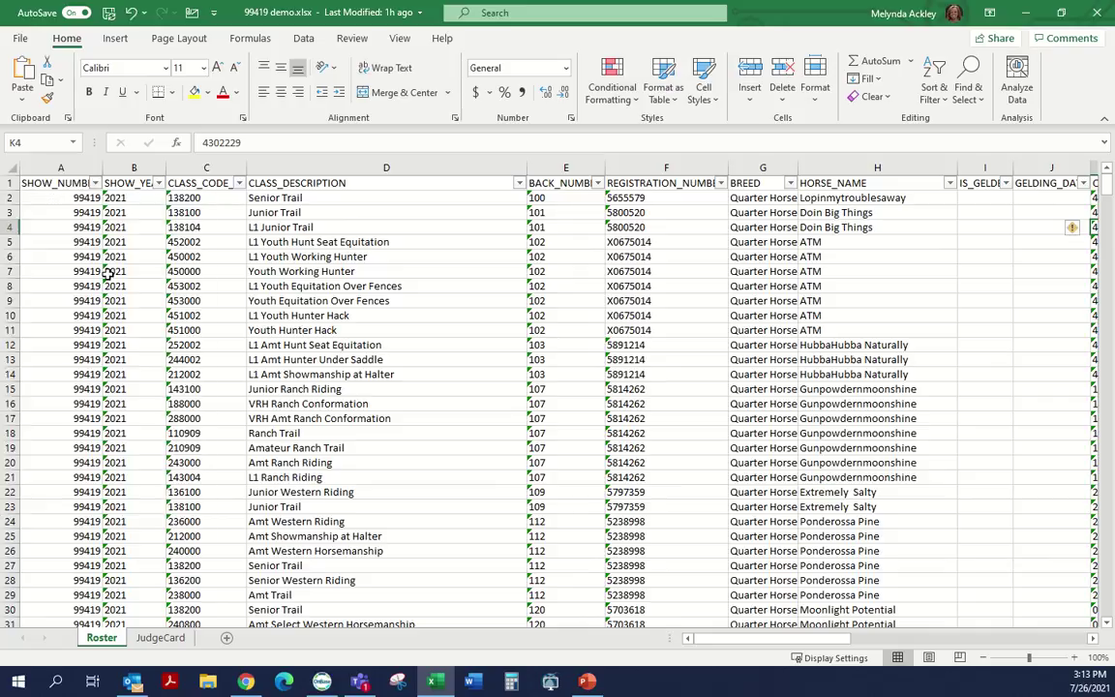
{"action": "left_click", "coordinate": [159, 183]}
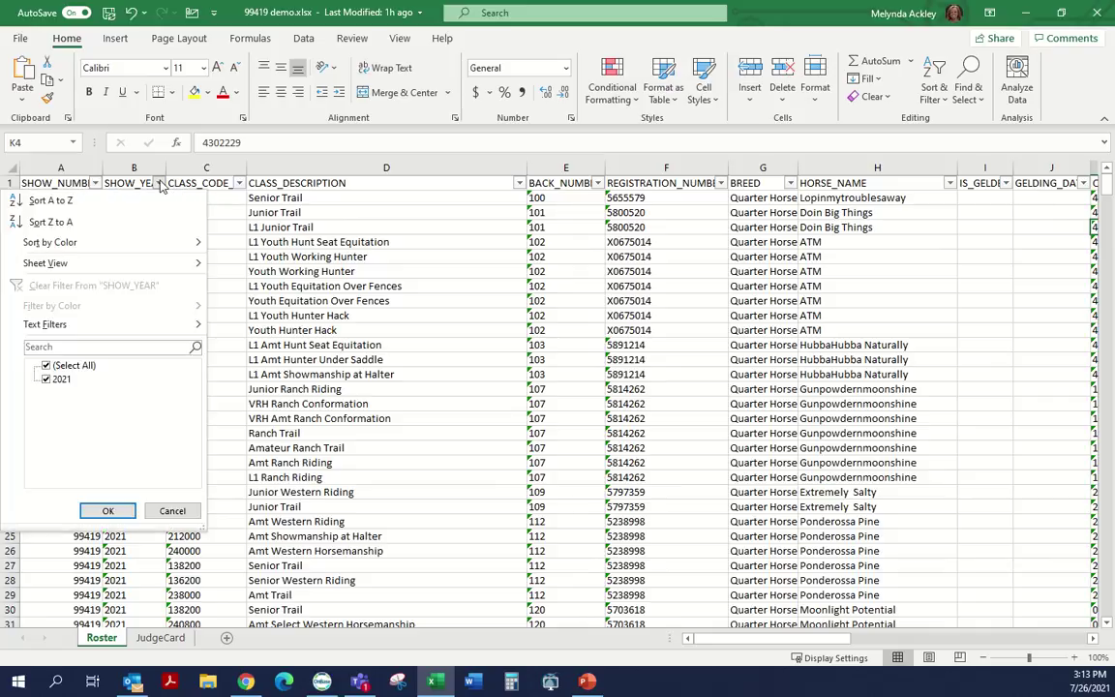
{"action": "left_click", "coordinate": [107, 510]}
{"action": "left_click", "coordinate": [238, 183]}
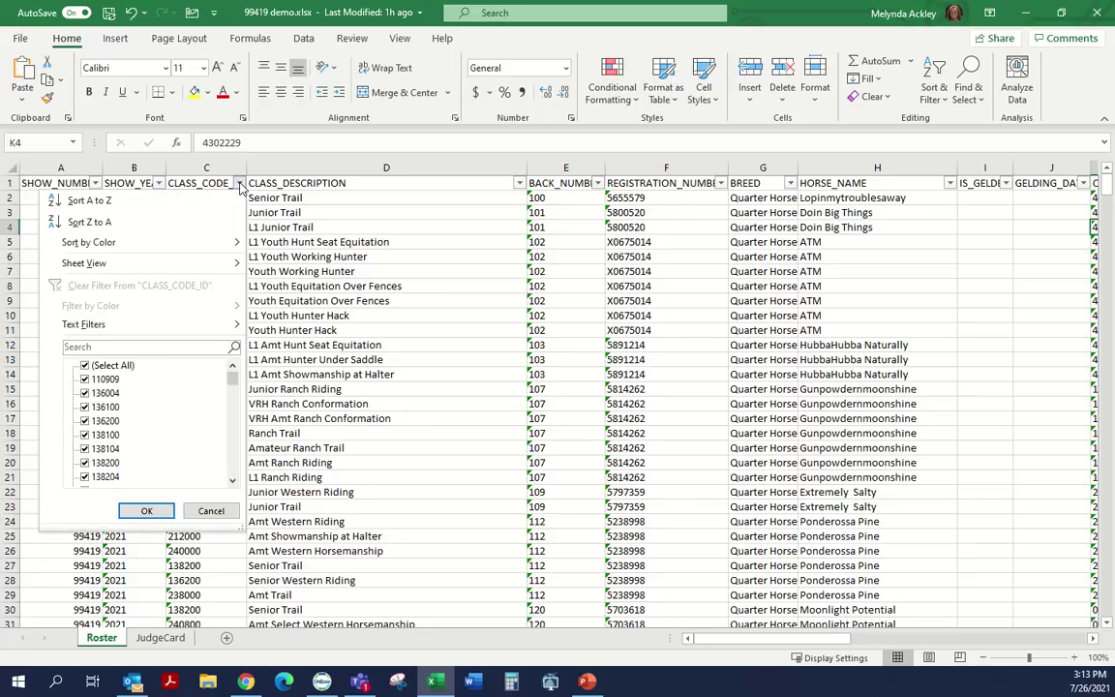
{"action": "scroll", "coordinate": [186, 377], "scroll_direction": "down", "scroll_amount": 1}
{"action": "scroll", "coordinate": [187, 378], "scroll_direction": "down", "scroll_amount": 5}
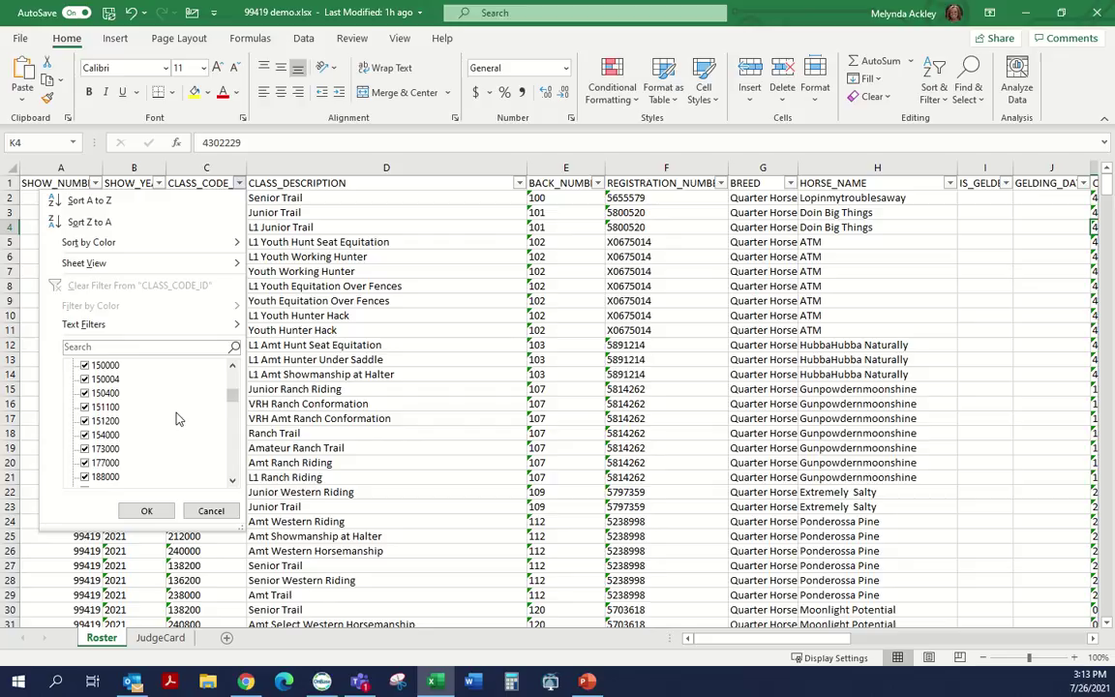
{"action": "scroll", "coordinate": [177, 418], "scroll_direction": "down", "scroll_amount": 5}
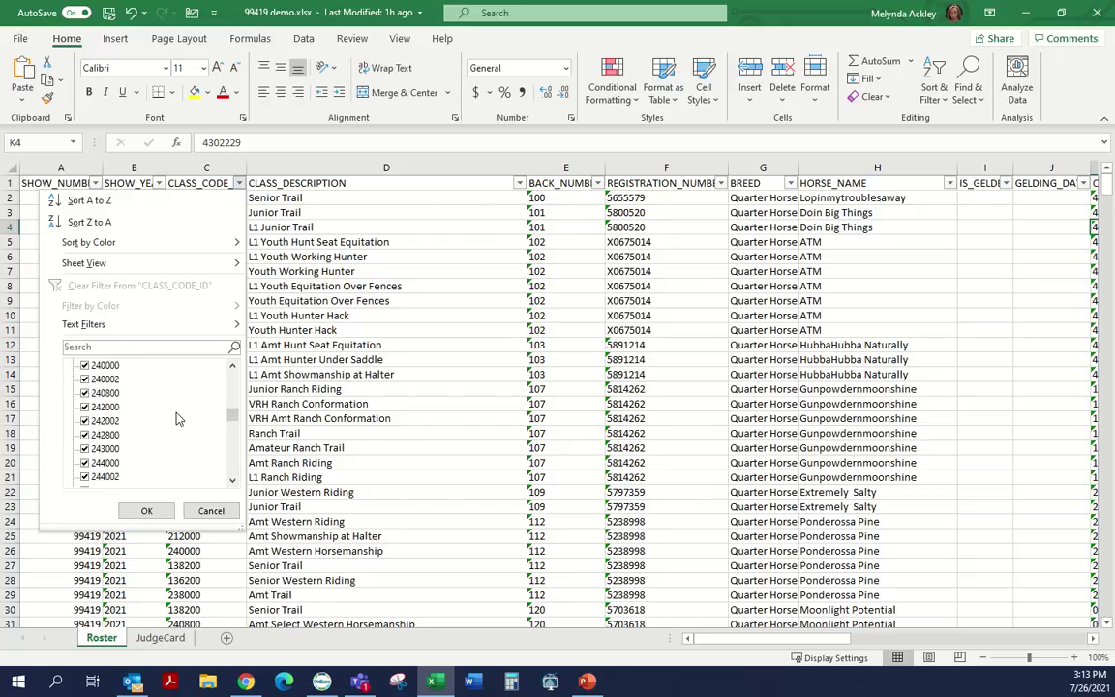
{"action": "scroll", "coordinate": [177, 418], "scroll_direction": "down", "scroll_amount": 6}
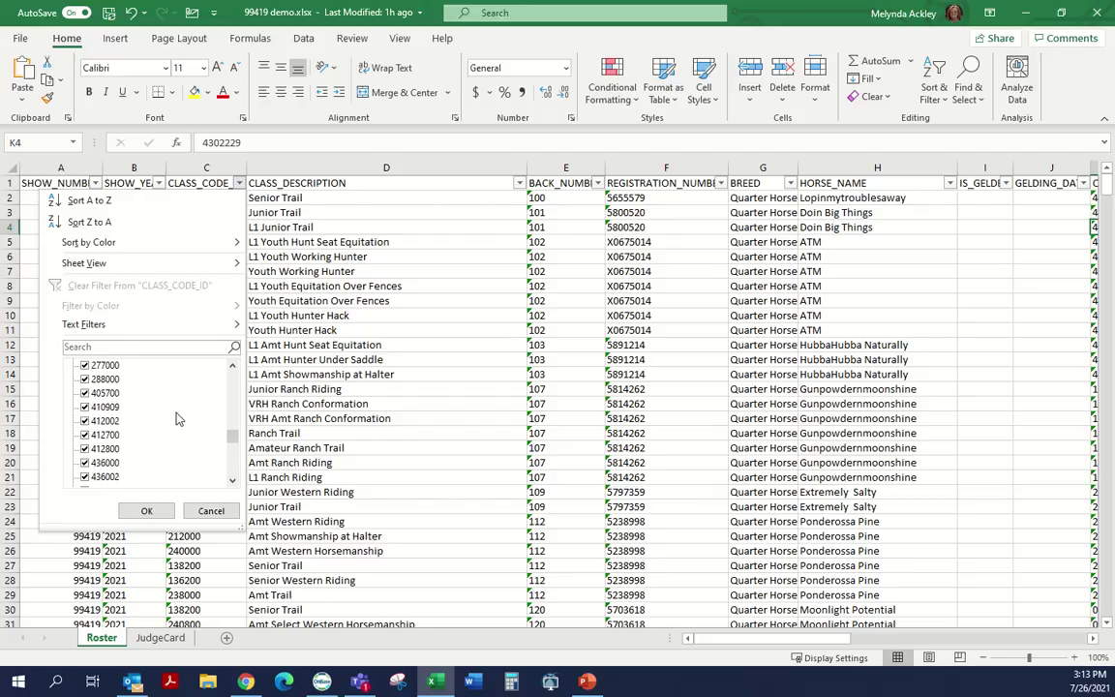
{"action": "scroll", "coordinate": [177, 418], "scroll_direction": "down", "scroll_amount": 6}
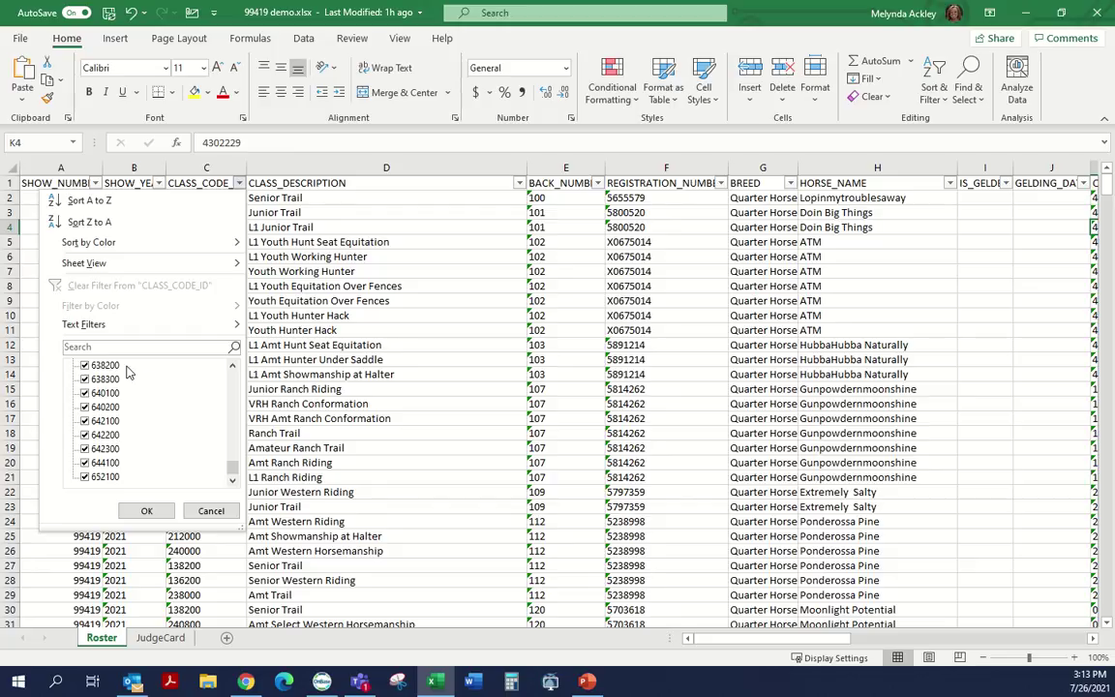
{"action": "left_click", "coordinate": [211, 511]}
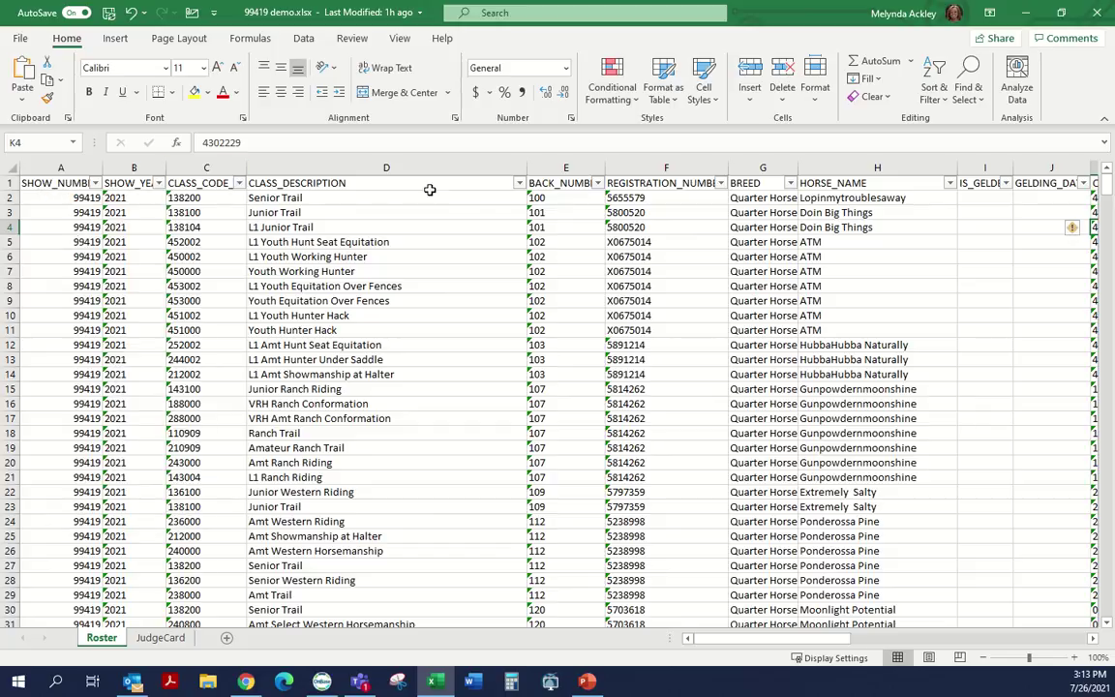
{"action": "left_click", "coordinate": [599, 184]}
{"action": "scroll", "coordinate": [540, 391], "scroll_direction": "down", "scroll_amount": 5}
{"action": "scroll", "coordinate": [540, 391], "scroll_direction": "down", "scroll_amount": 1}
{"action": "scroll", "coordinate": [540, 391], "scroll_direction": "down", "scroll_amount": 8}
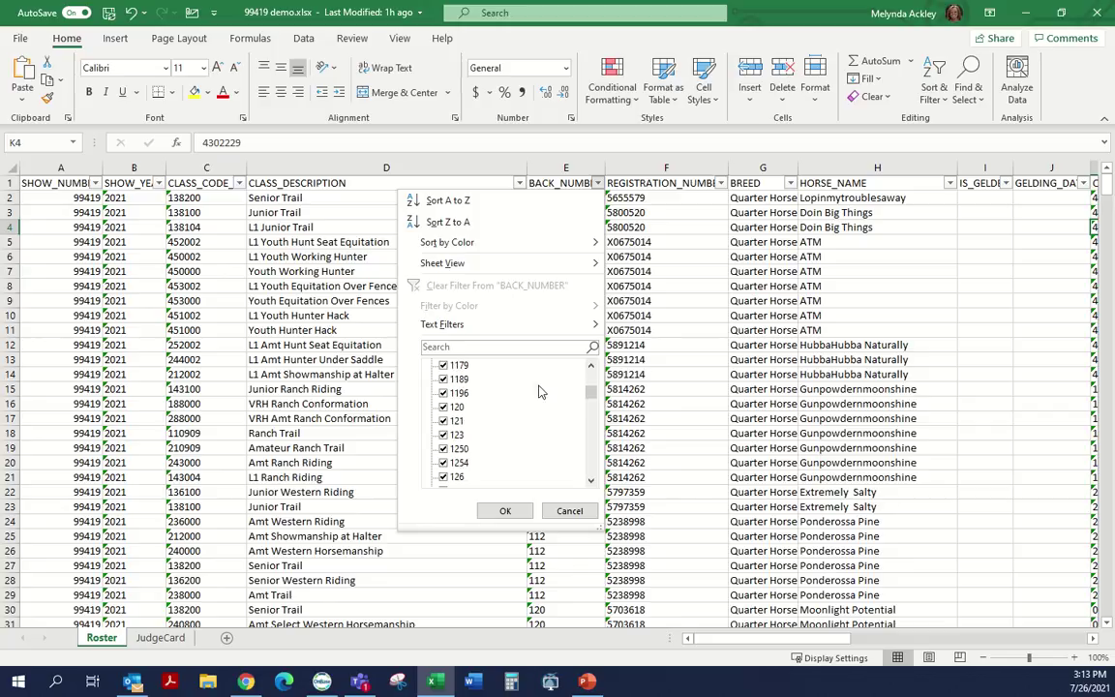
{"action": "scroll", "coordinate": [540, 391], "scroll_direction": "down", "scroll_amount": 6}
{"action": "scroll", "coordinate": [540, 391], "scroll_direction": "down", "scroll_amount": 6}
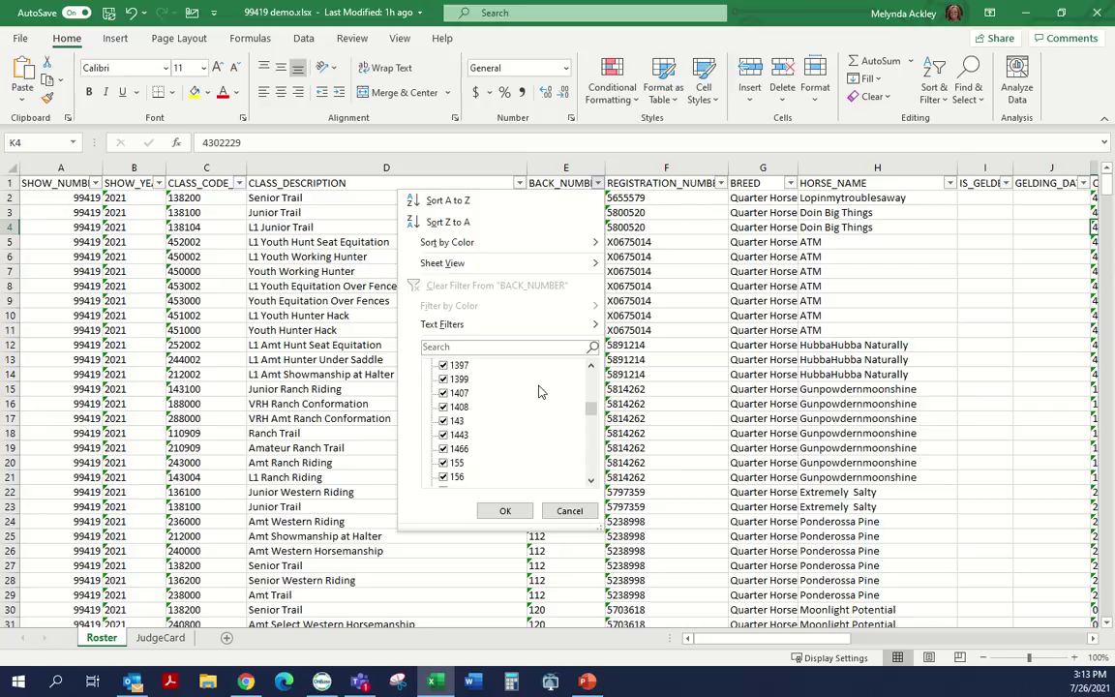
{"action": "scroll", "coordinate": [540, 391], "scroll_direction": "down", "scroll_amount": 10}
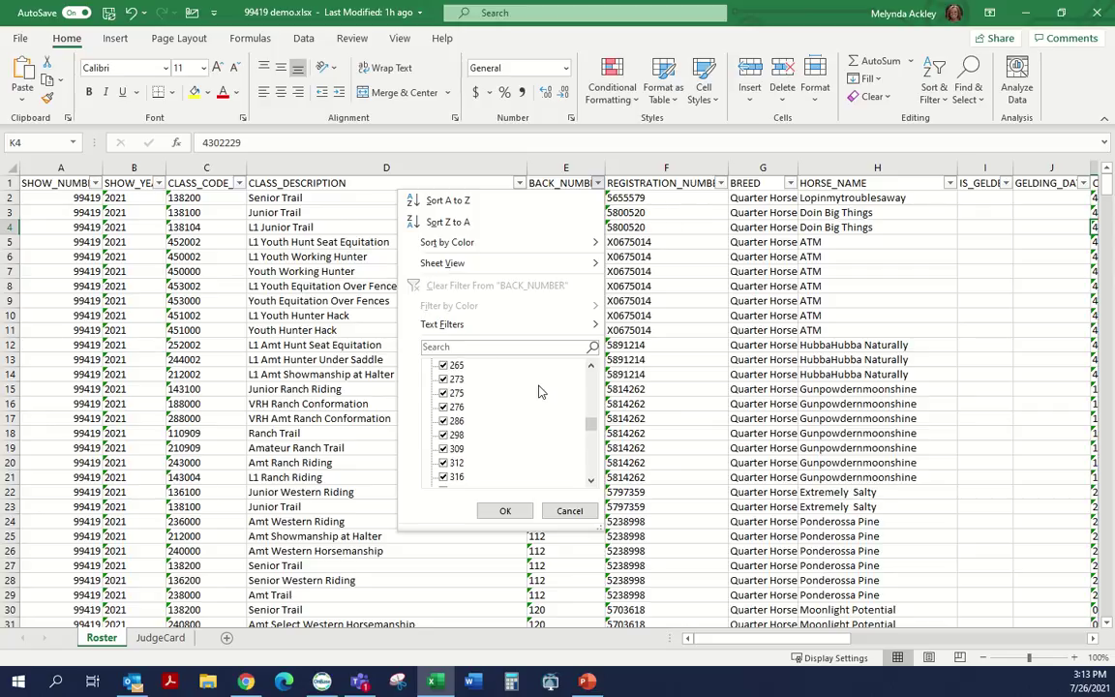
{"action": "scroll", "coordinate": [540, 391], "scroll_direction": "down", "scroll_amount": 5}
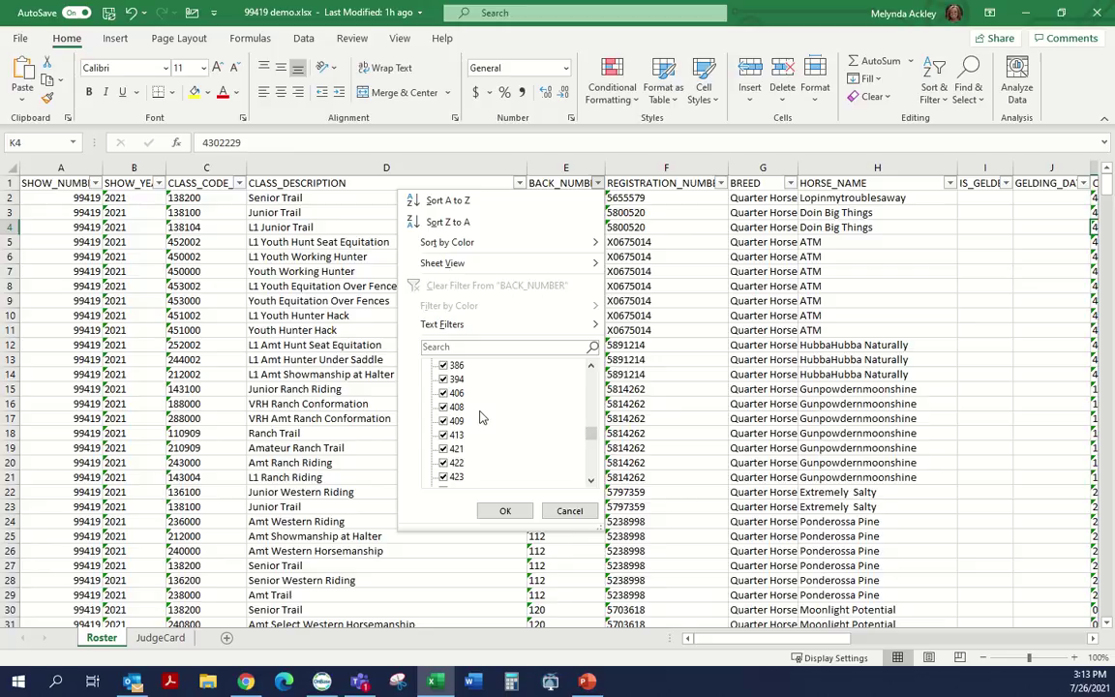
{"action": "scroll", "coordinate": [477, 441], "scroll_direction": "down", "scroll_amount": 6}
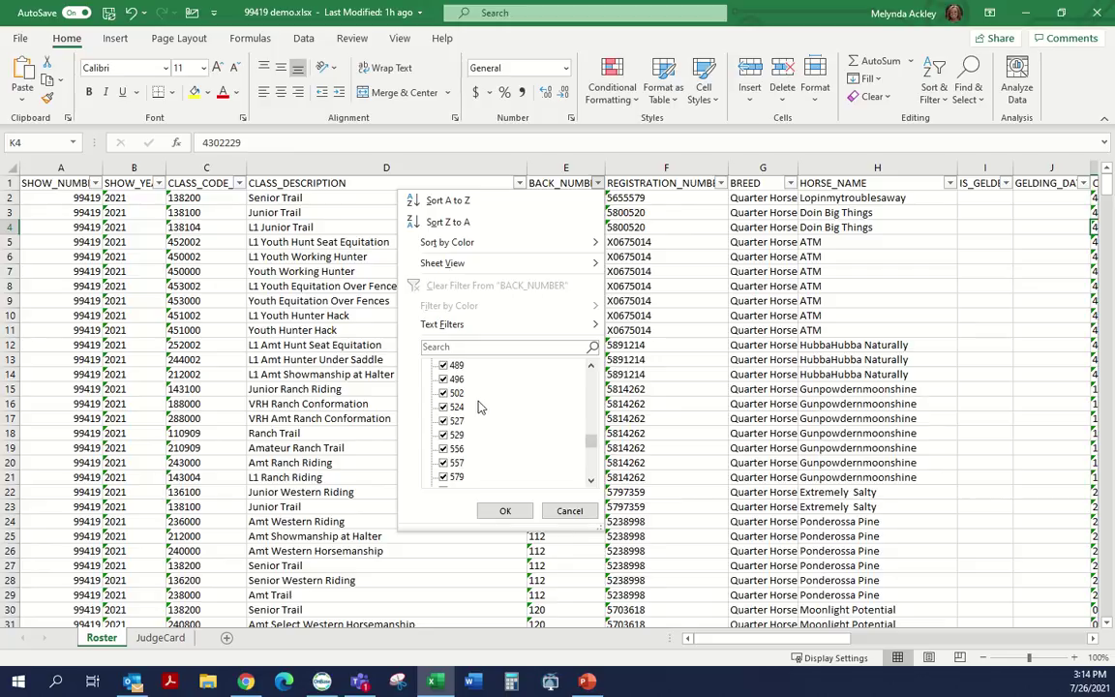
{"action": "scroll", "coordinate": [478, 433], "scroll_direction": "down", "scroll_amount": 8}
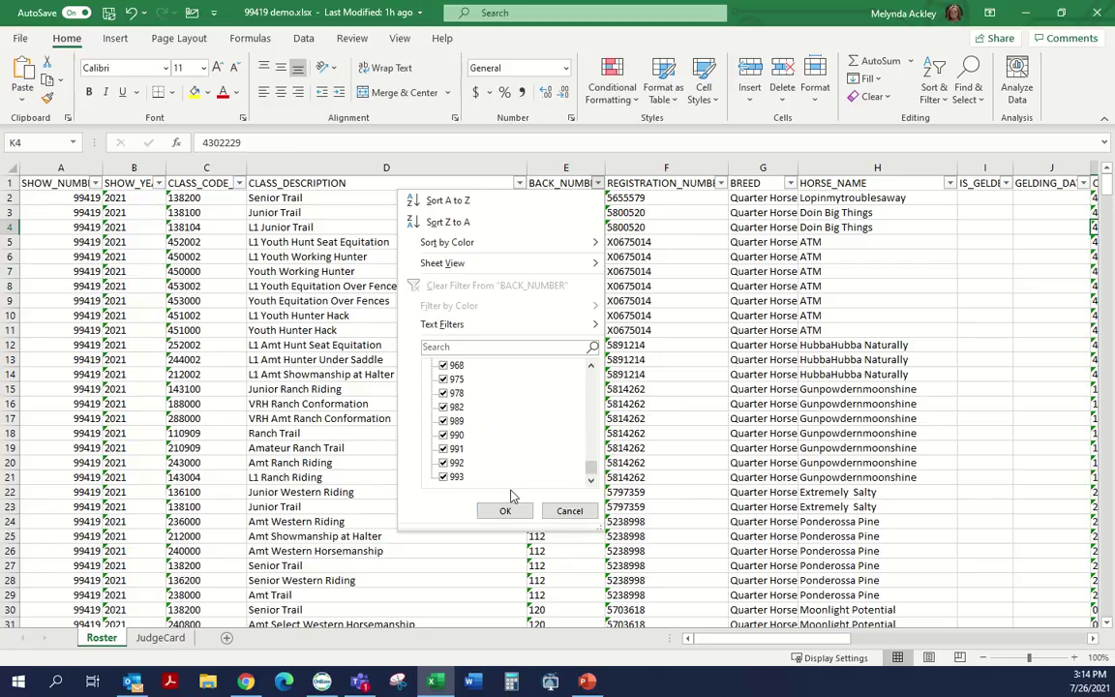
{"action": "left_click", "coordinate": [507, 510]}
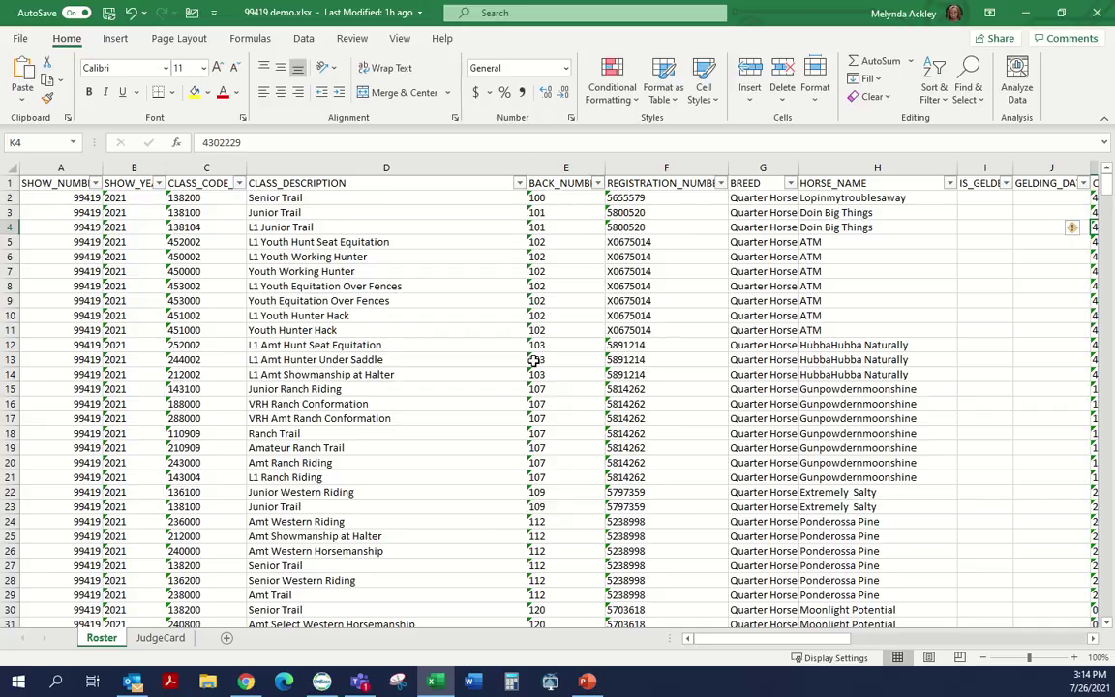
Filter REGISTRATION_NUMBER to only 50506366, 58701409 and X047900.
{"action": "left_click", "coordinate": [721, 184]}
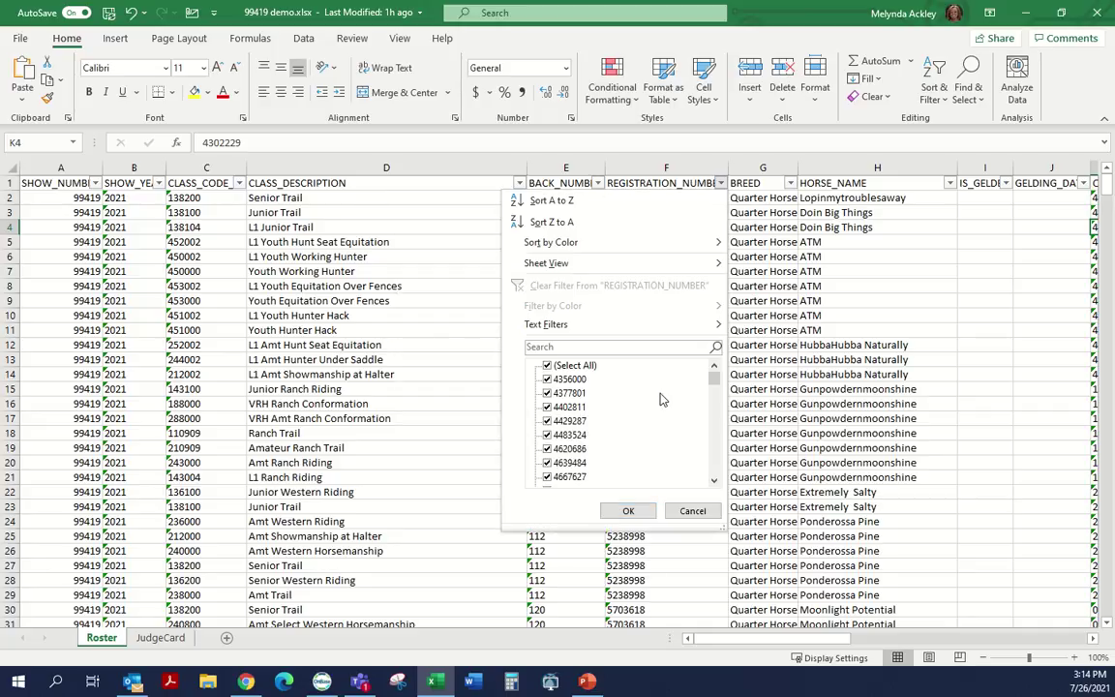
{"action": "scroll", "coordinate": [619, 395], "scroll_direction": "down", "scroll_amount": 6}
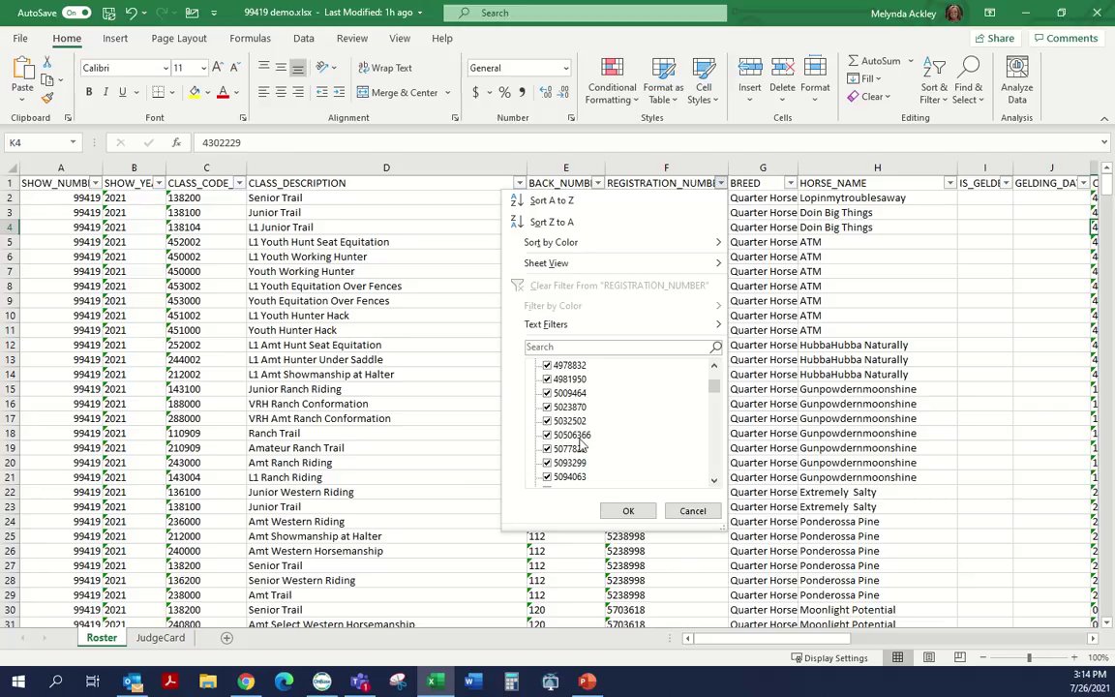
{"action": "left_click", "coordinate": [548, 436]}
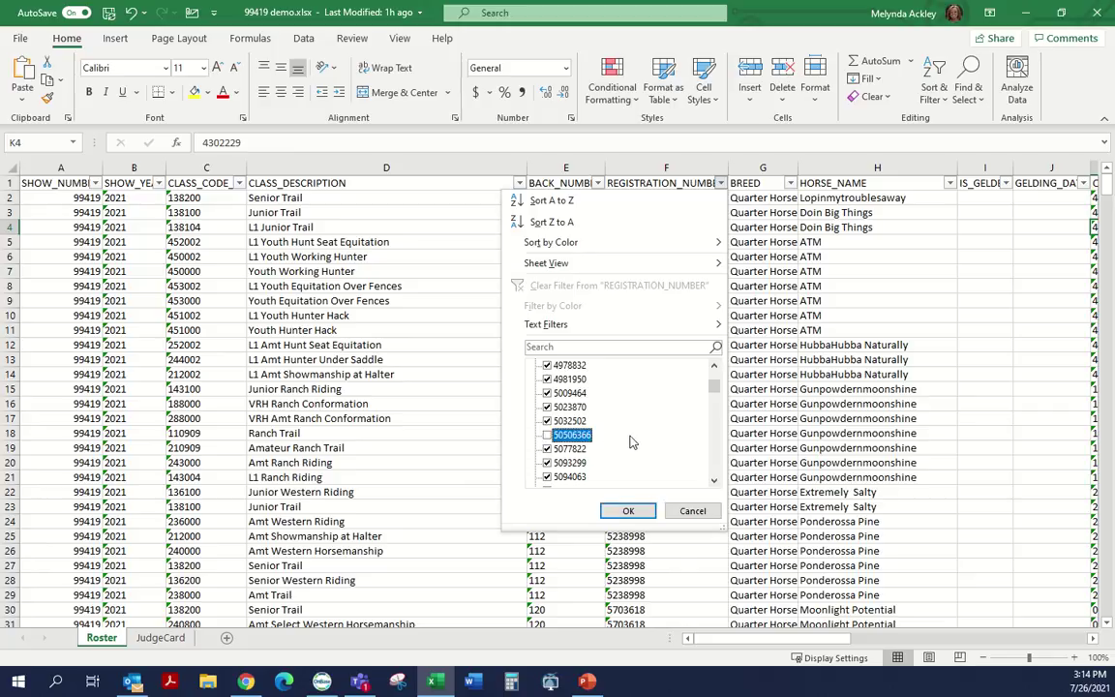
{"action": "scroll", "coordinate": [620, 377], "scroll_direction": "up", "scroll_amount": 6}
{"action": "left_click", "coordinate": [587, 366]}
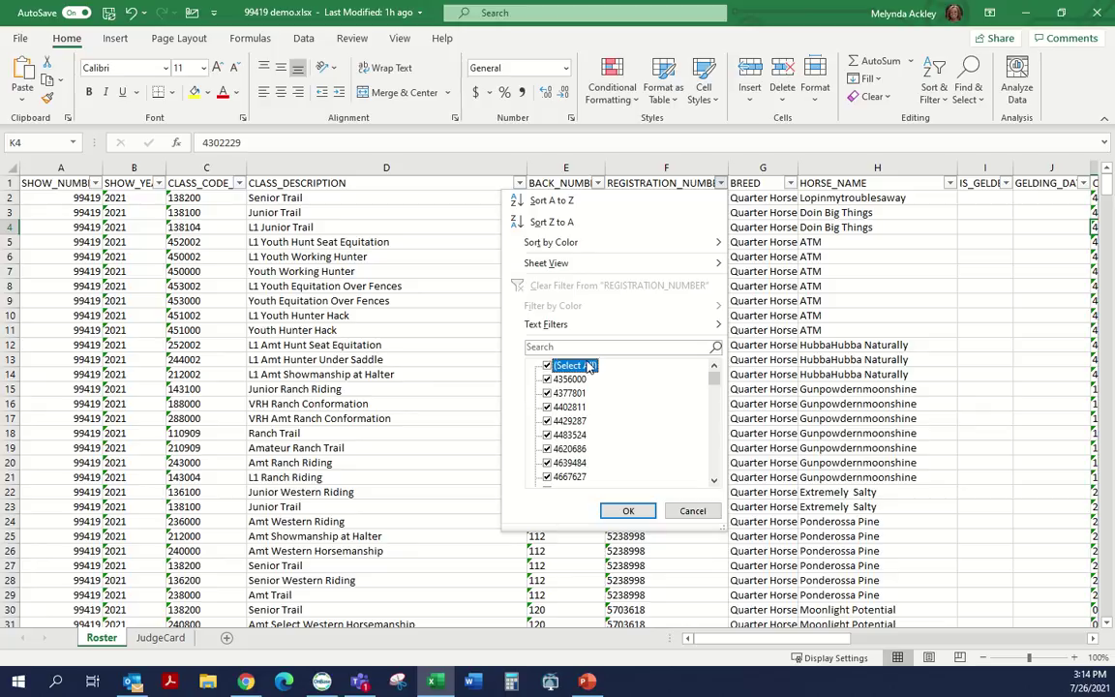
{"action": "left_click", "coordinate": [587, 366]}
{"action": "scroll", "coordinate": [640, 406], "scroll_direction": "down", "scroll_amount": 5}
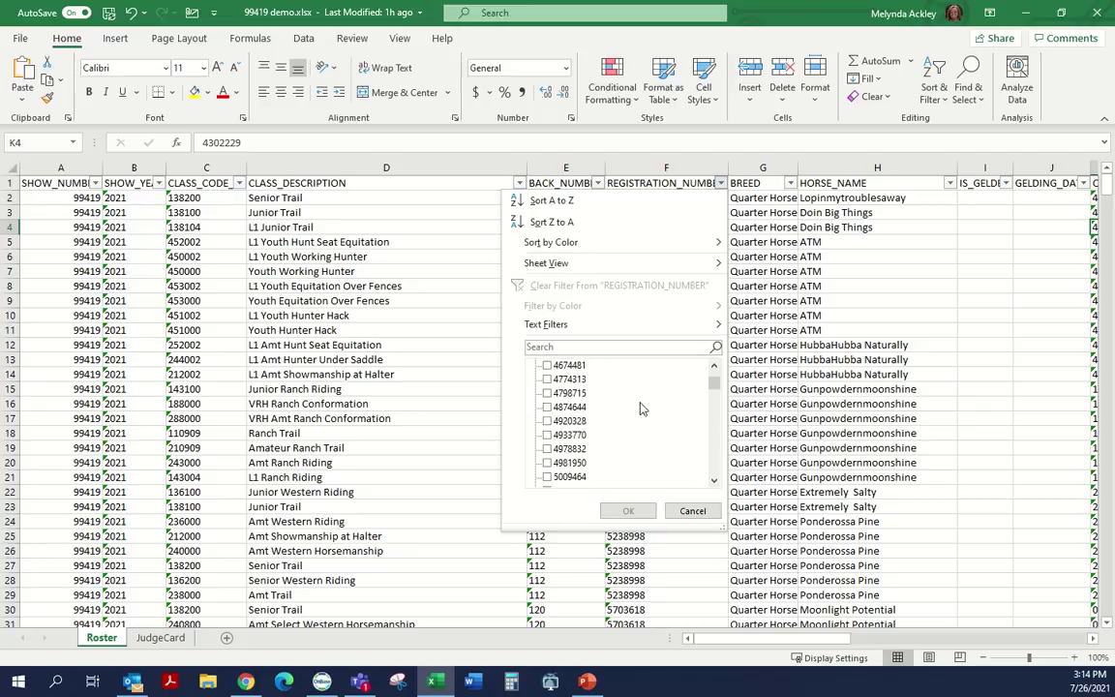
{"action": "left_click", "coordinate": [547, 393]}
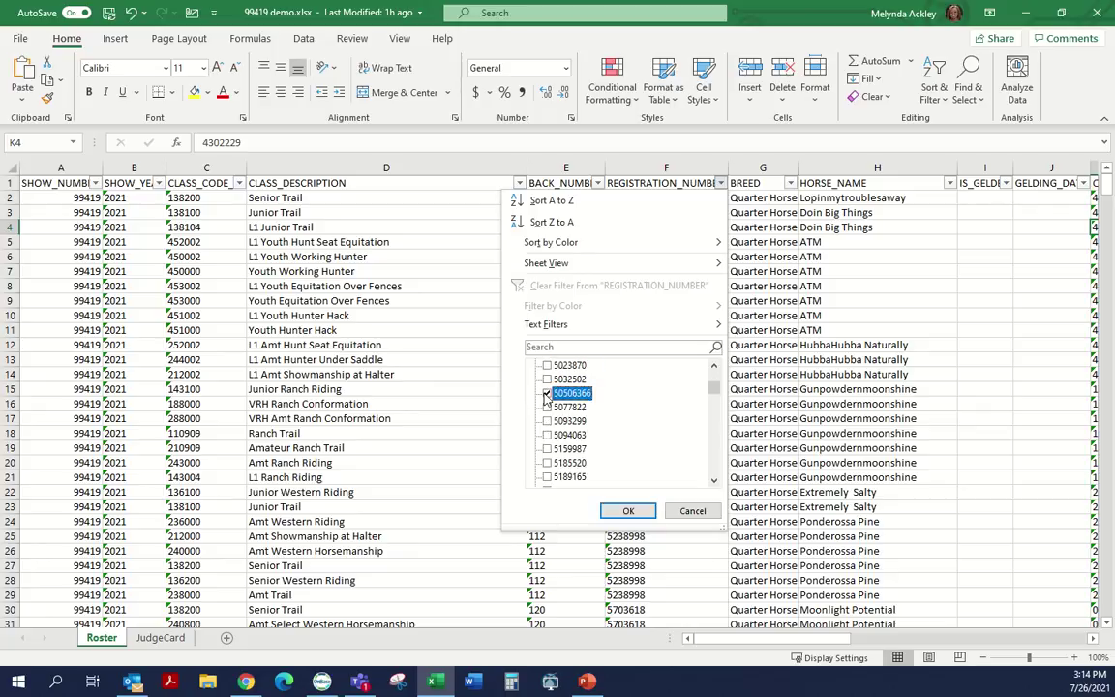
{"action": "scroll", "coordinate": [632, 418], "scroll_direction": "down", "scroll_amount": 8}
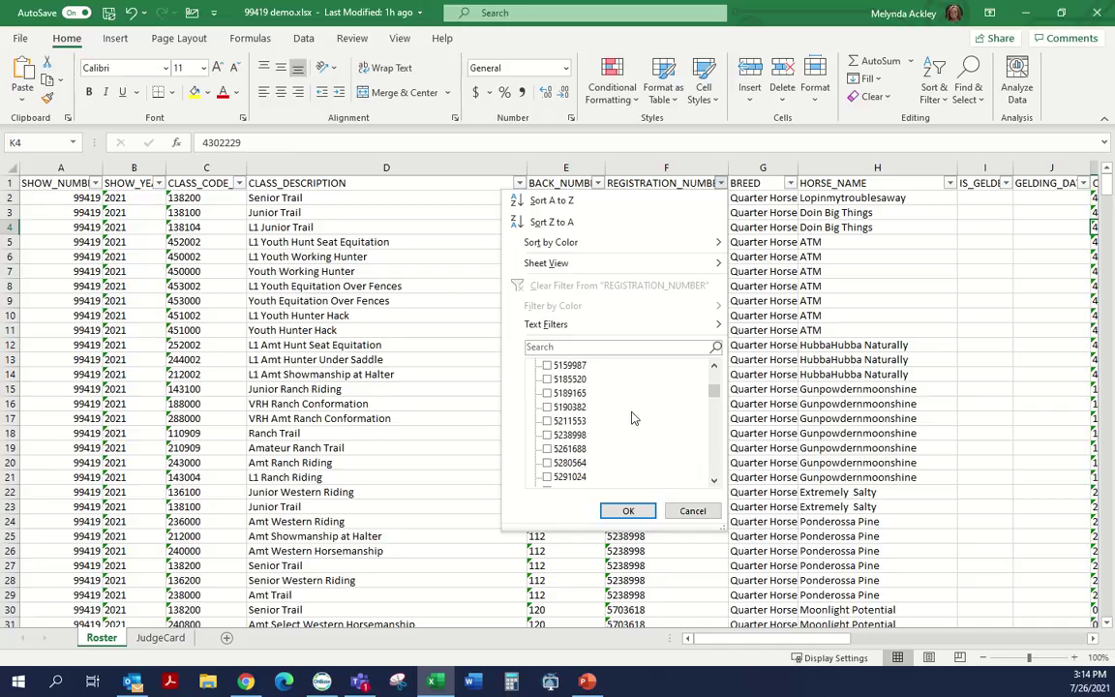
{"action": "scroll", "coordinate": [633, 418], "scroll_direction": "down", "scroll_amount": 3}
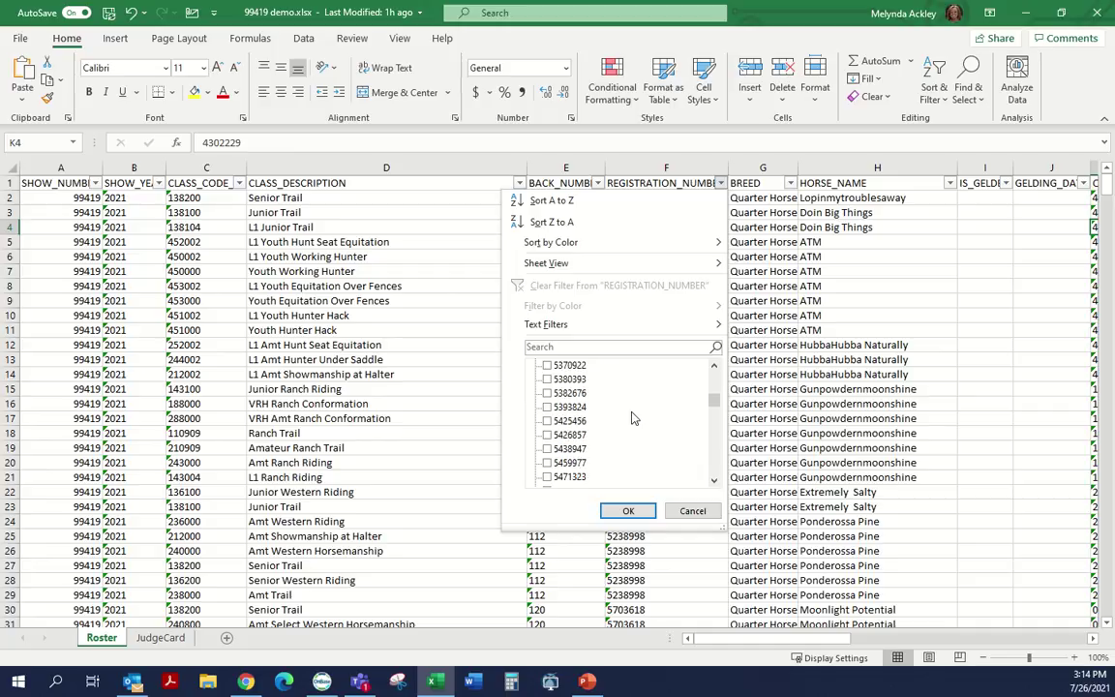
{"action": "scroll", "coordinate": [632, 418], "scroll_direction": "down", "scroll_amount": 4}
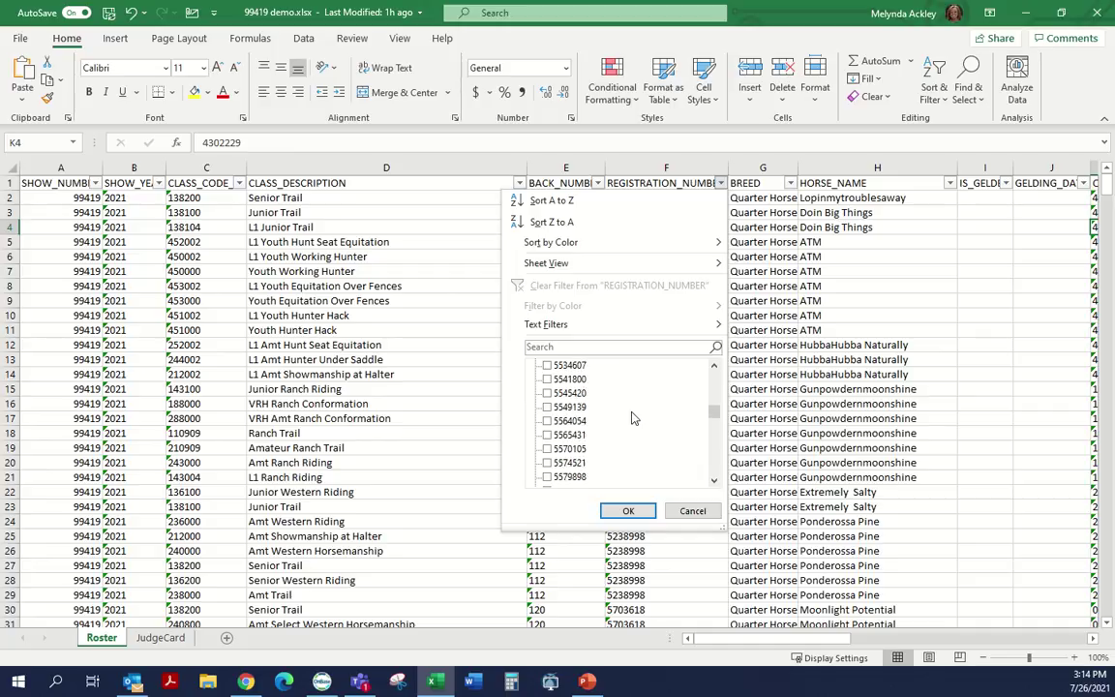
{"action": "scroll", "coordinate": [610, 426], "scroll_direction": "down", "scroll_amount": 3}
{"action": "scroll", "coordinate": [610, 426], "scroll_direction": "down", "scroll_amount": 3}
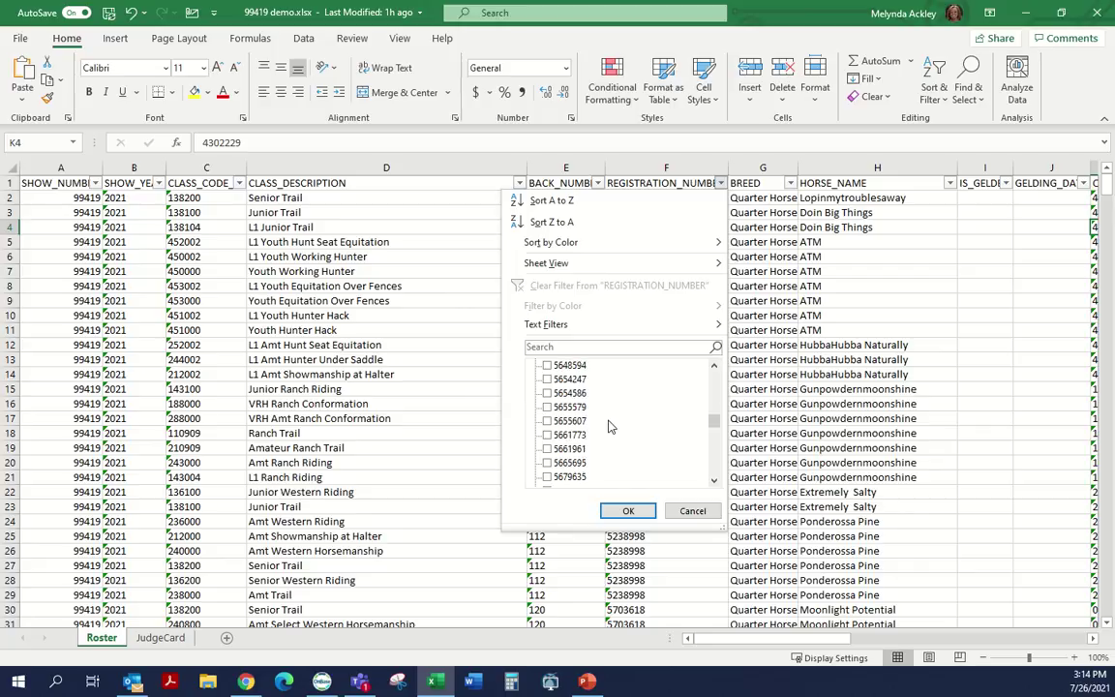
{"action": "scroll", "coordinate": [609, 426], "scroll_direction": "down", "scroll_amount": 5}
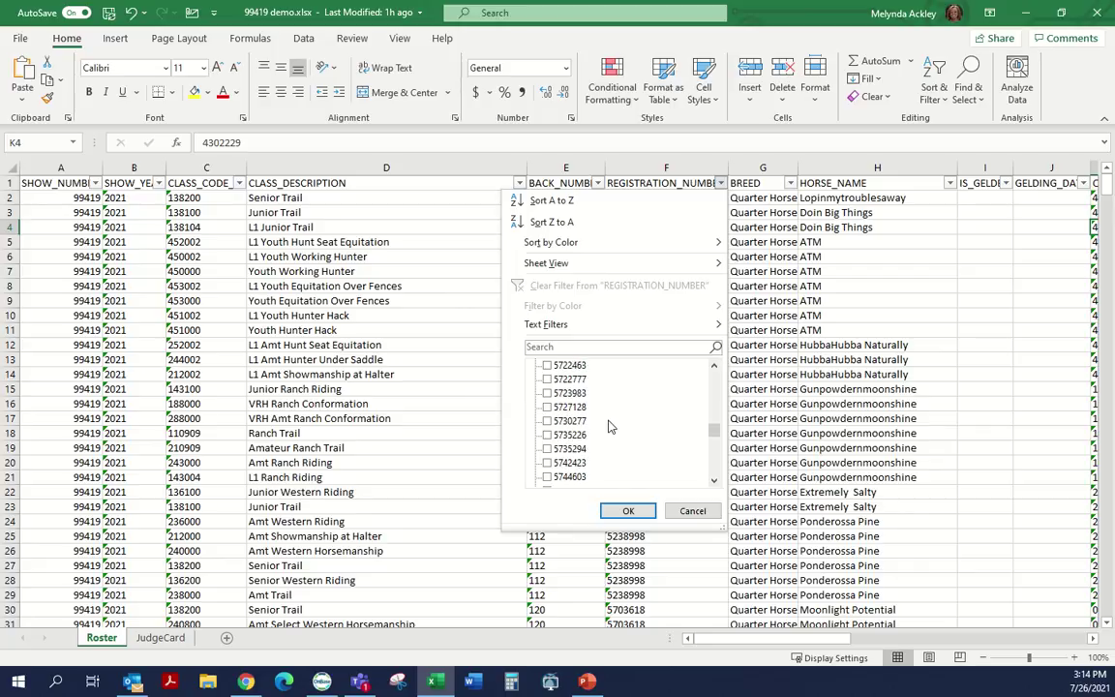
{"action": "scroll", "coordinate": [610, 426], "scroll_direction": "down", "scroll_amount": 2}
{"action": "scroll", "coordinate": [610, 426], "scroll_direction": "down", "scroll_amount": 2}
{"action": "scroll", "coordinate": [610, 425], "scroll_direction": "down", "scroll_amount": 5}
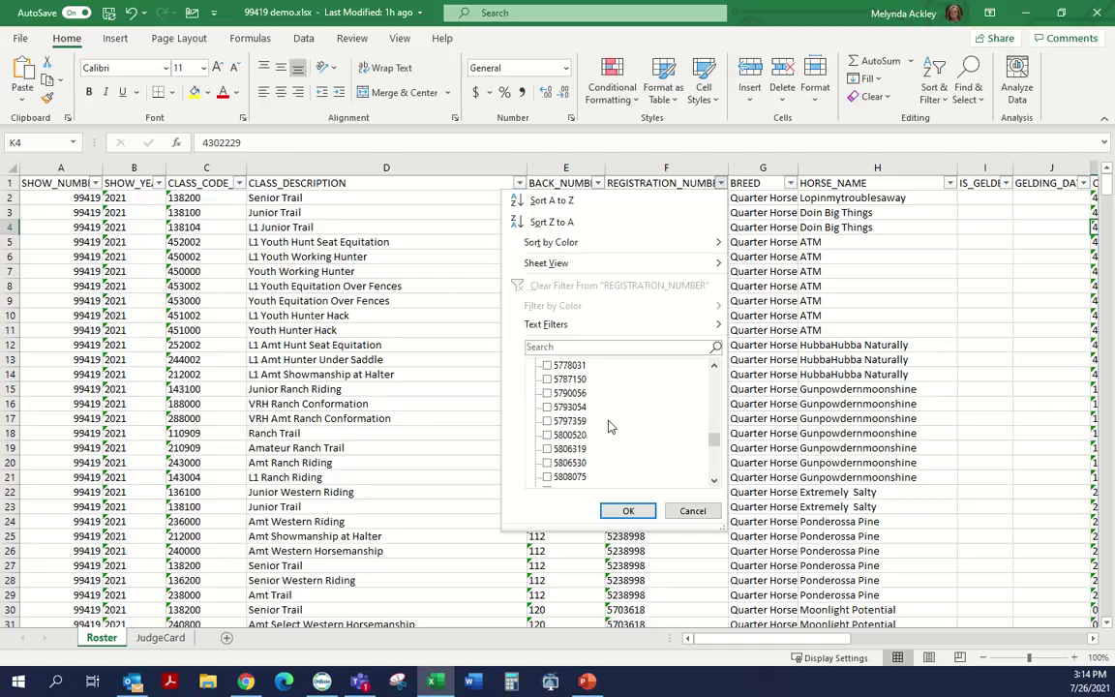
{"action": "scroll", "coordinate": [610, 426], "scroll_direction": "down", "scroll_amount": 3}
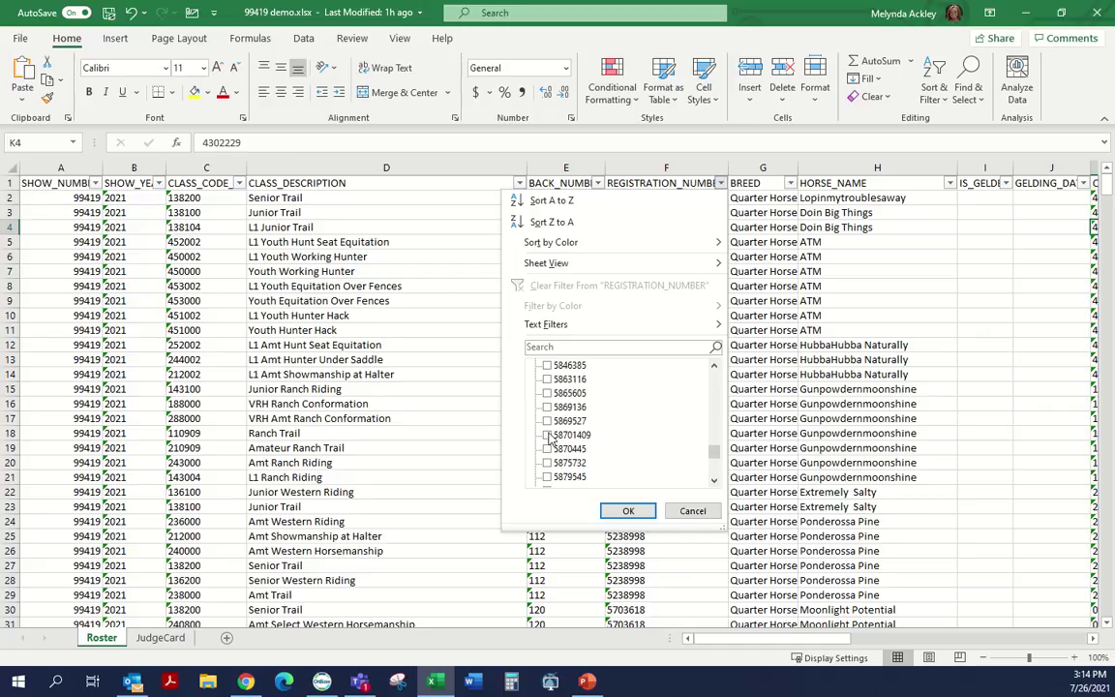
{"action": "left_click", "coordinate": [570, 436]}
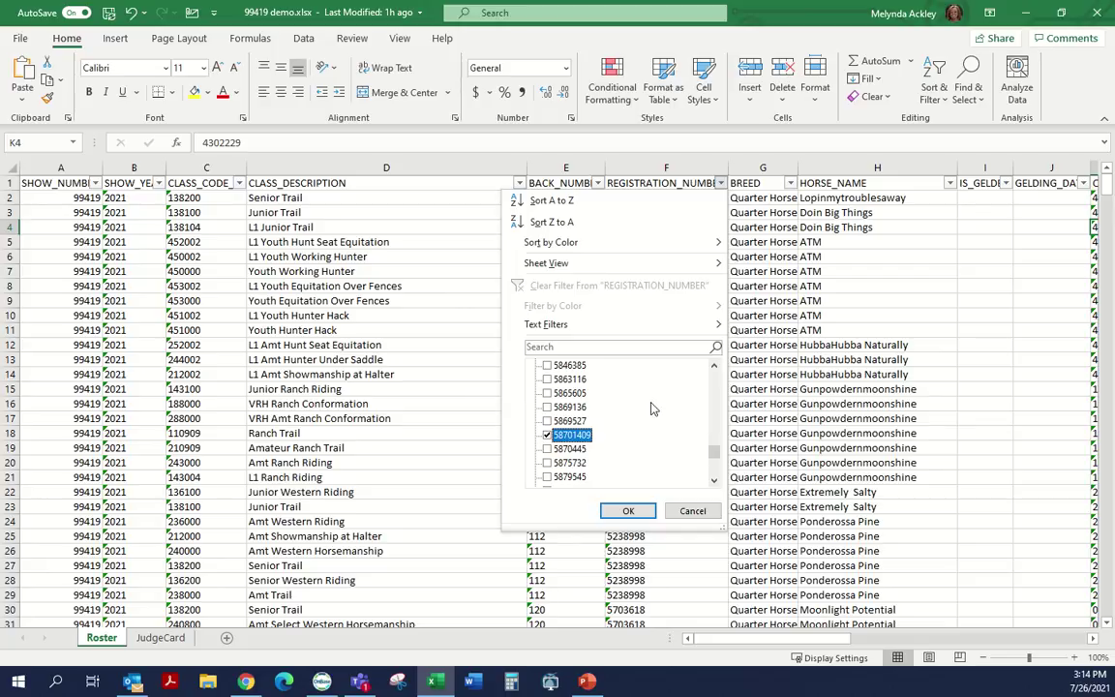
{"action": "scroll", "coordinate": [652, 409], "scroll_direction": "down", "scroll_amount": 6}
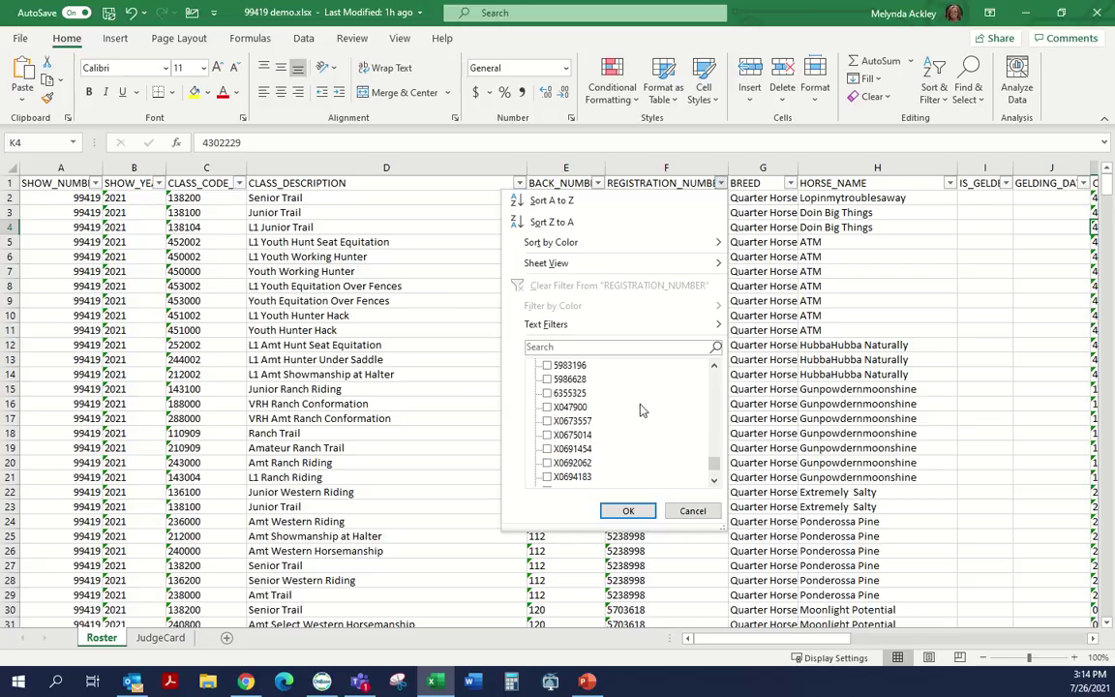
{"action": "left_click", "coordinate": [548, 408]}
{"action": "scroll", "coordinate": [648, 424], "scroll_direction": "down", "scroll_amount": 3}
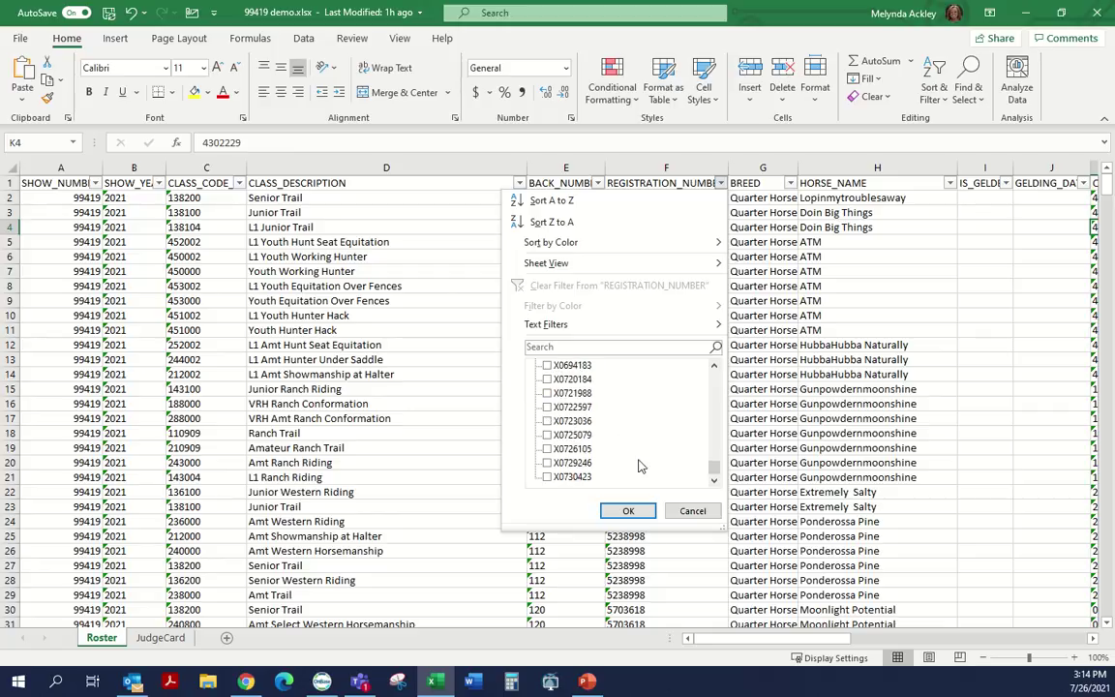
{"action": "left_click", "coordinate": [628, 510]}
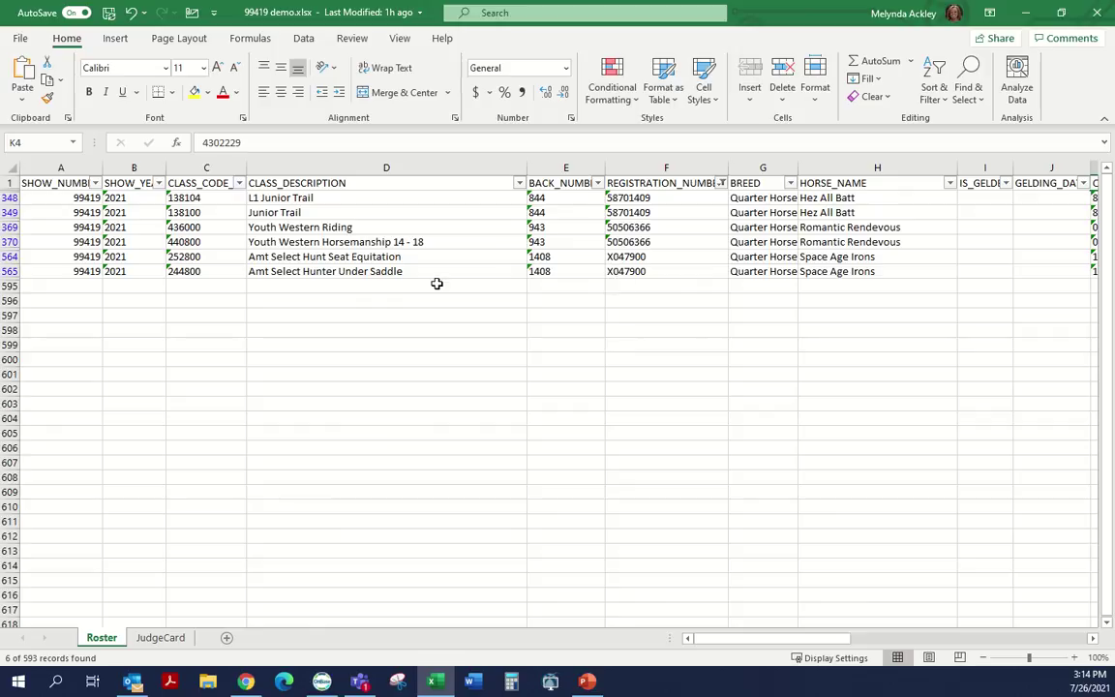
Save the workbook, copy the horse name Hez All Batt from H348, and return to Chrome.
{"action": "key", "text": "ctrl+s"}
{"action": "left_click", "coordinate": [833, 198]}
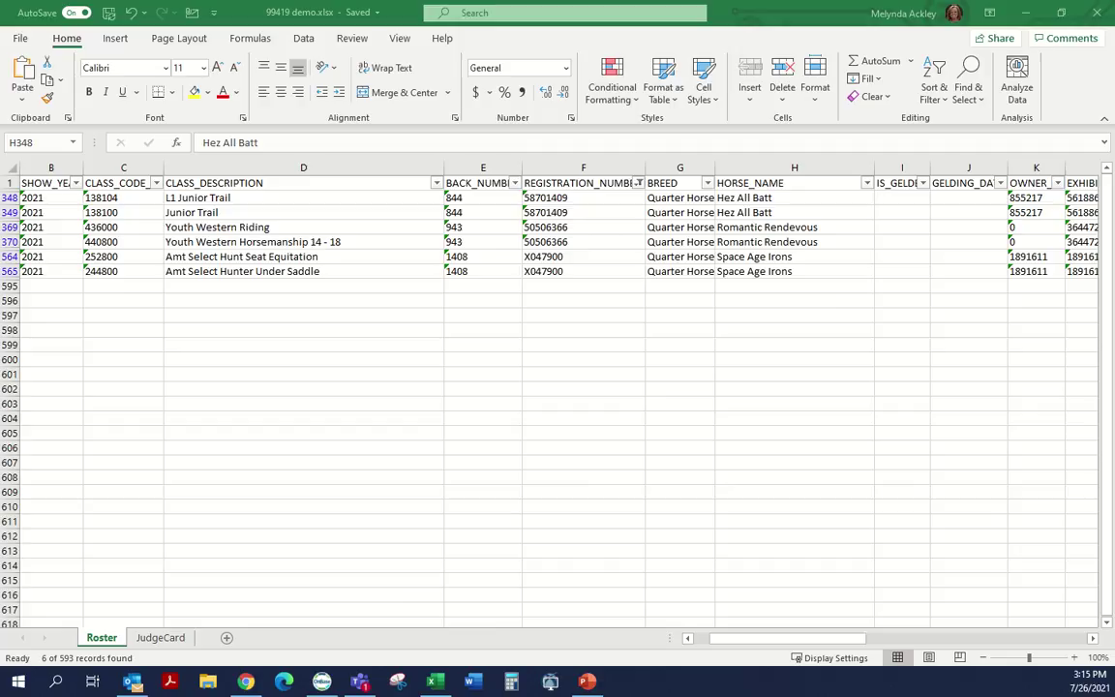
{"action": "left_click", "coordinate": [763, 200]}
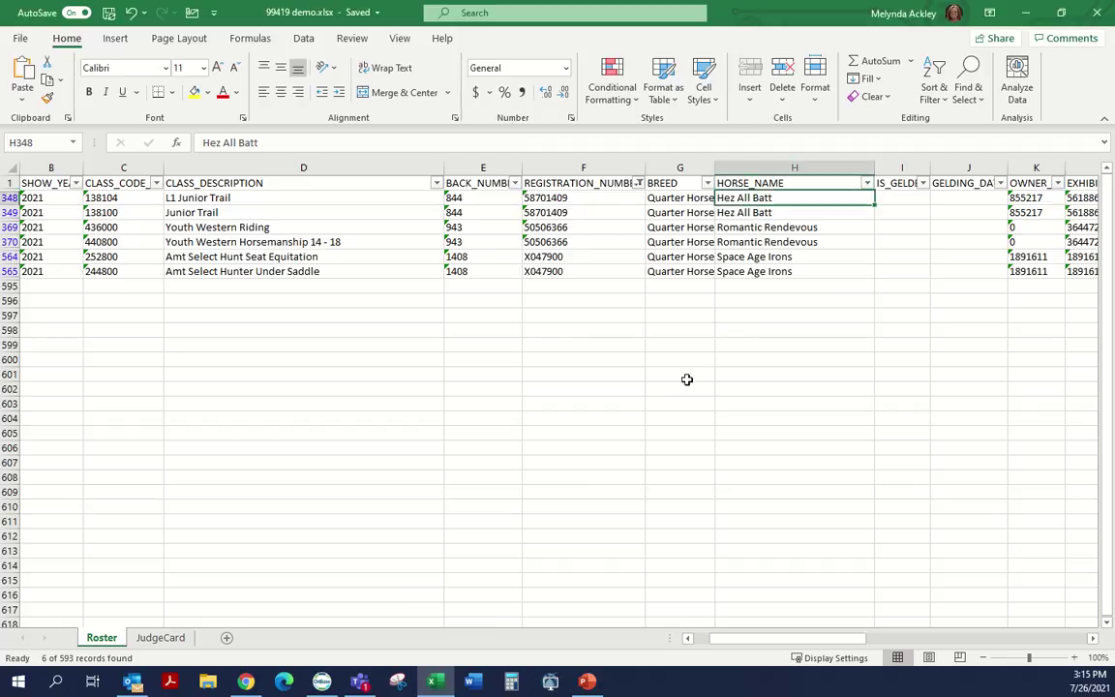
{"action": "key", "text": "ctrl+c"}
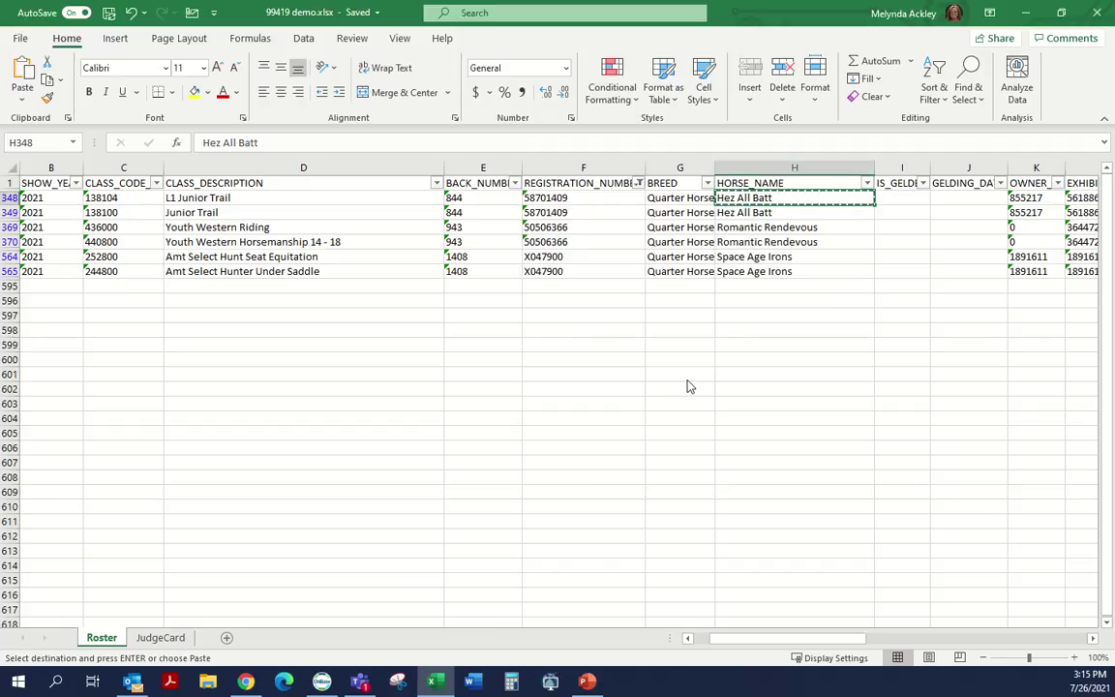
{"action": "key", "text": "alt+Tab"}
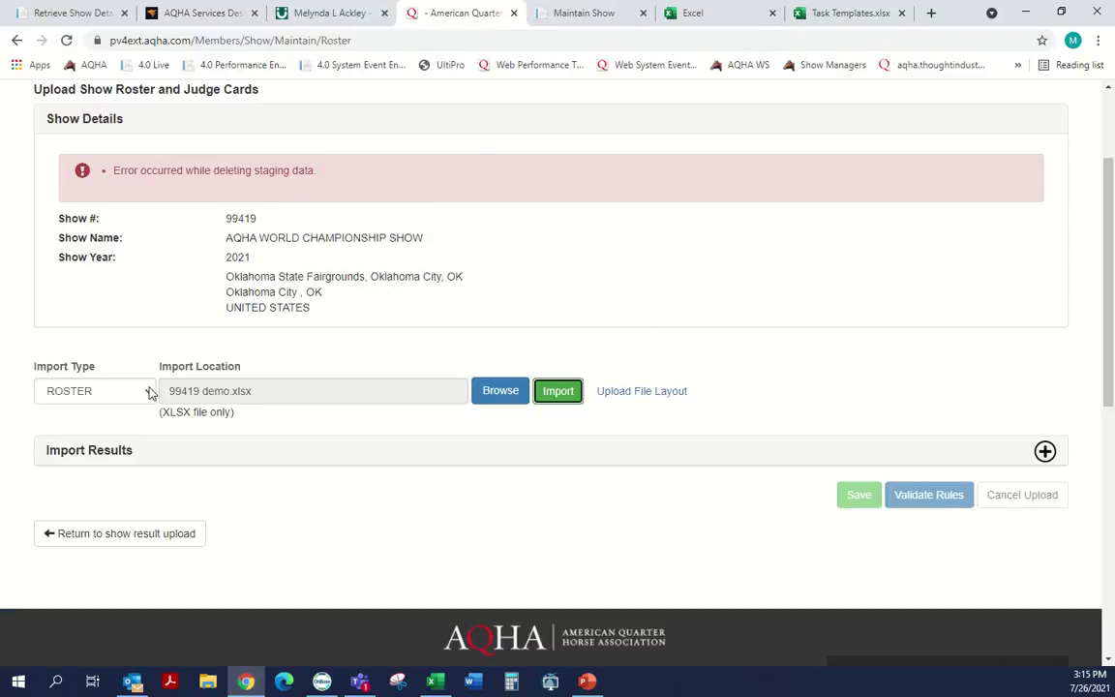
Discard the pending roster upload and go to the Find a Horse search.
{"action": "left_click", "coordinate": [107, 542]}
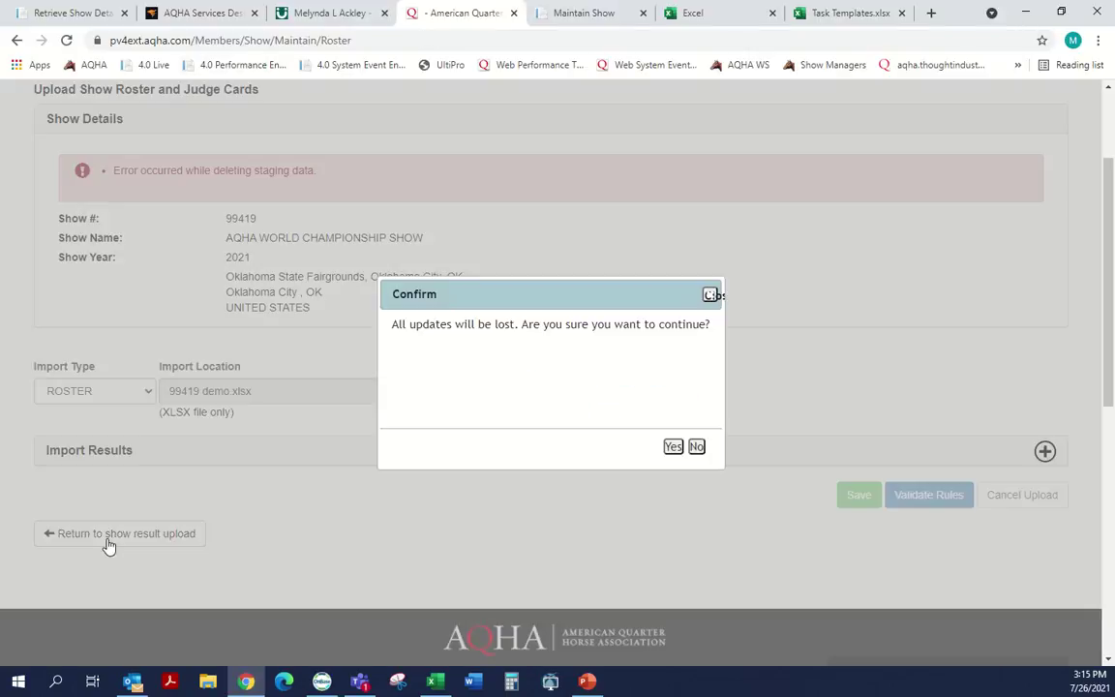
{"action": "left_click", "coordinate": [673, 448]}
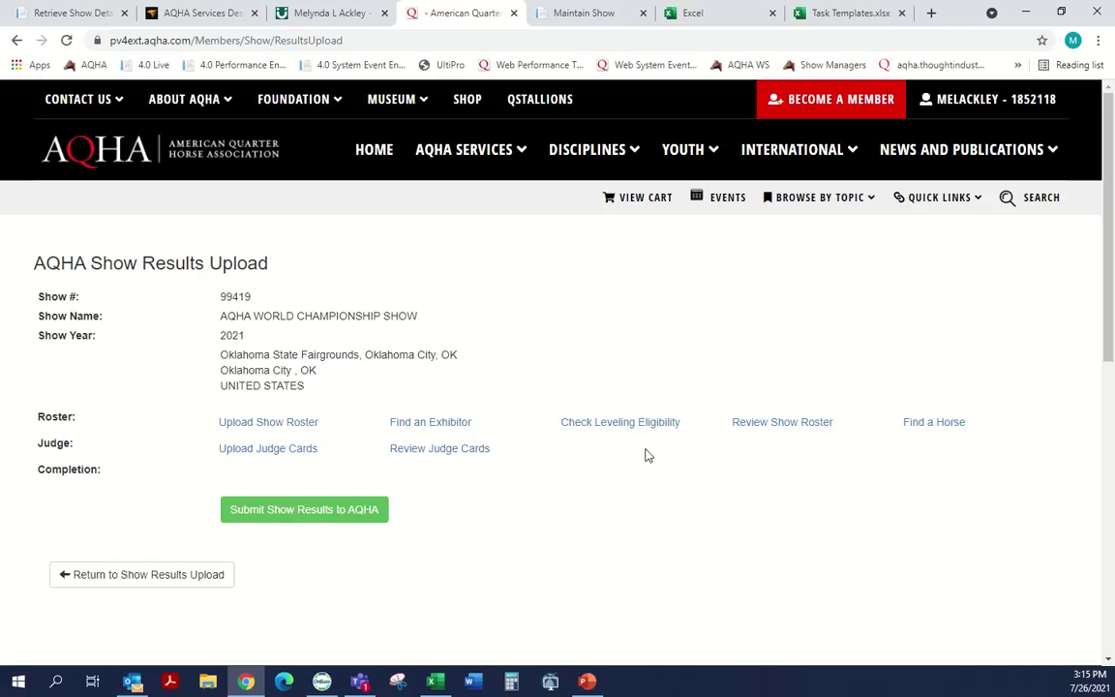
{"action": "left_click", "coordinate": [929, 423]}
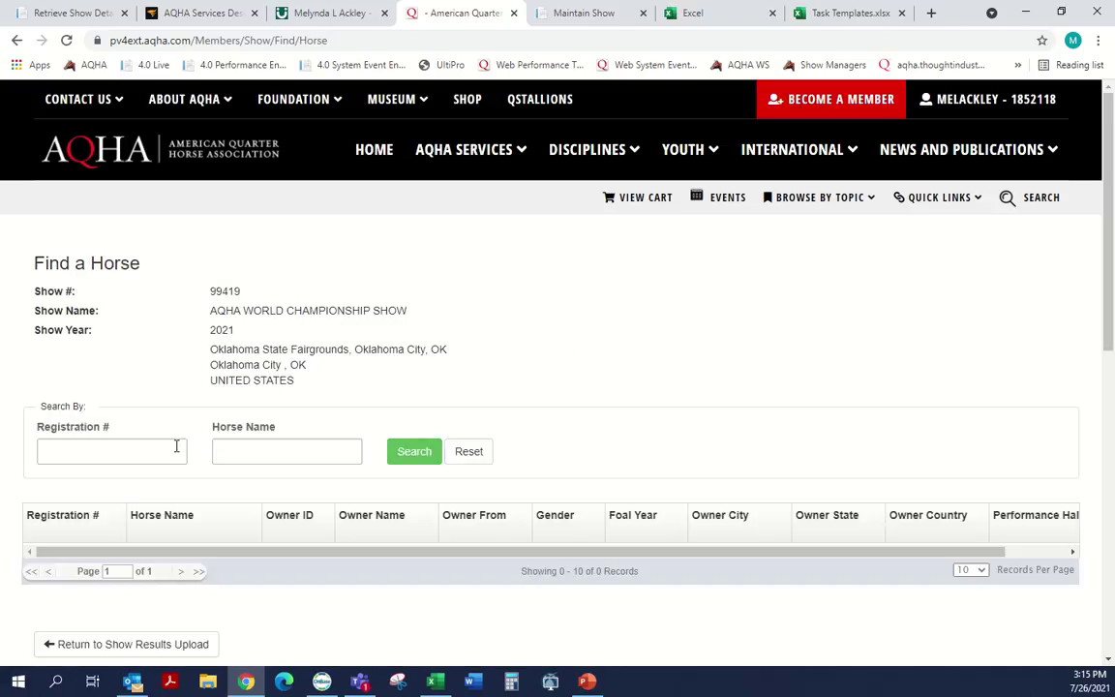
Search Horse Name 'Hez All Batt' and copy its registration number 5871409.
{"action": "left_click", "coordinate": [65, 450]}
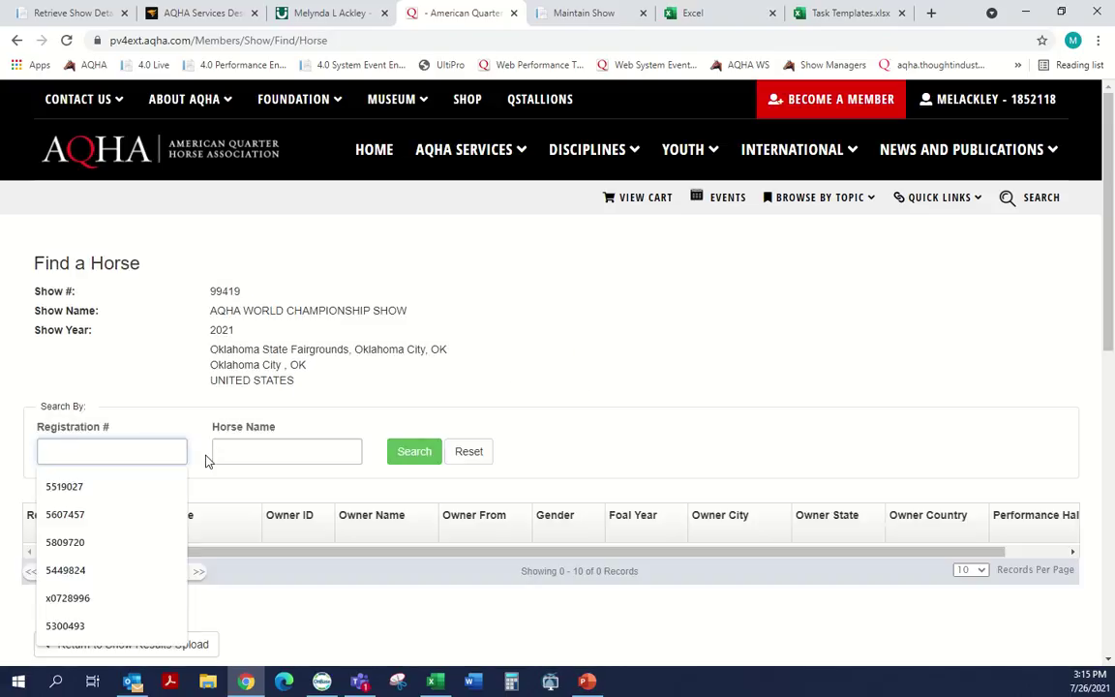
{"action": "left_click", "coordinate": [241, 453]}
{"action": "key", "text": "Down"}
{"action": "key", "text": "Down"}
{"action": "key", "text": "Down"}
{"action": "key", "text": "Down"}
{"action": "key", "text": "Return"}
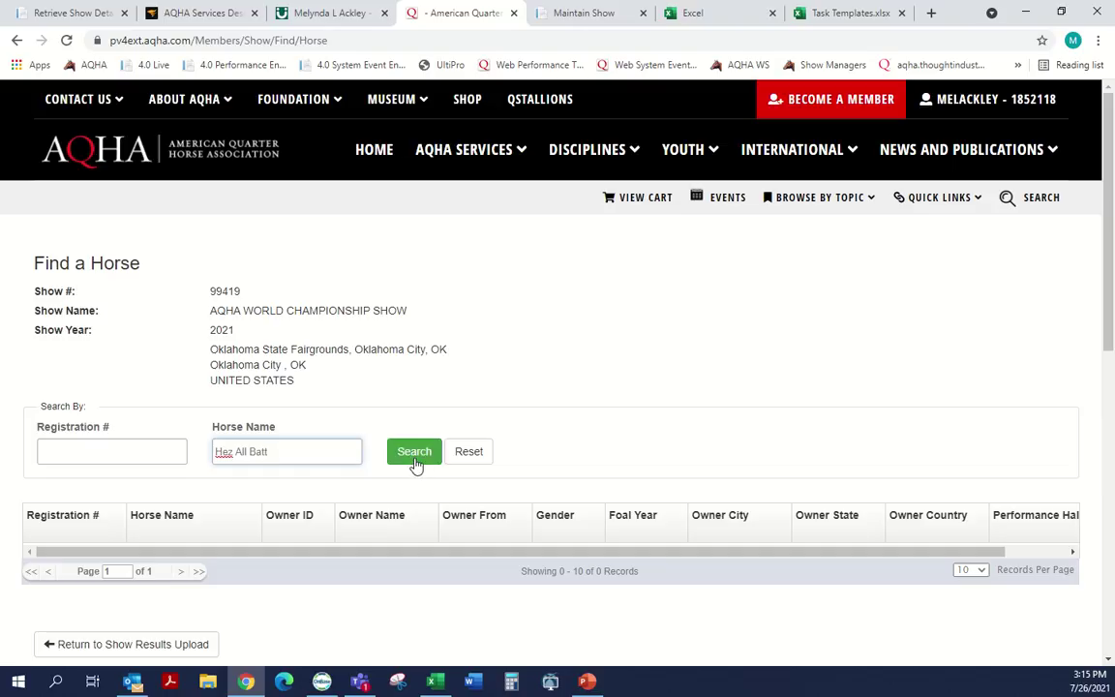
{"action": "left_click", "coordinate": [415, 455]}
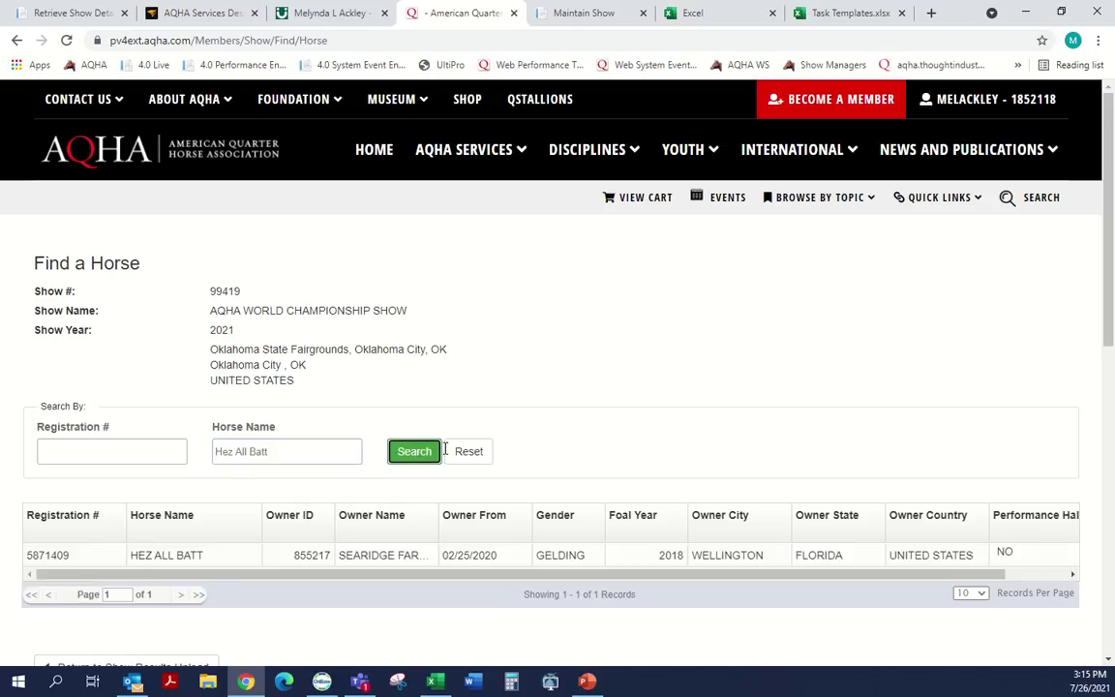
{"action": "scroll", "coordinate": [662, 398], "scroll_direction": "down", "scroll_amount": 1}
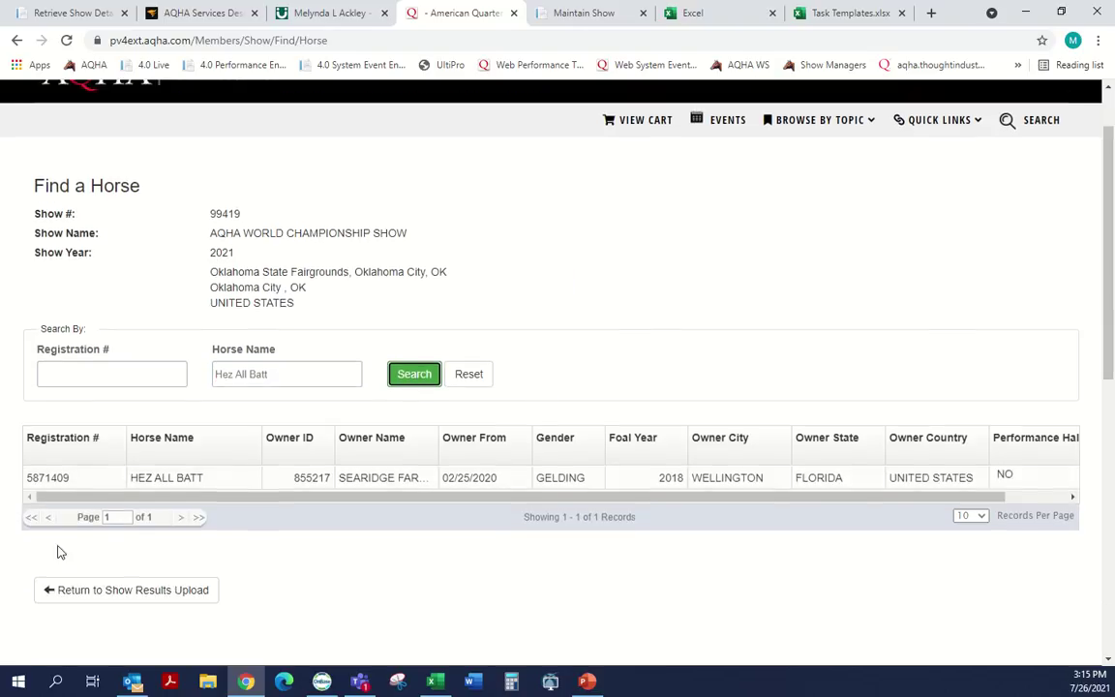
{"action": "double_click", "coordinate": [47, 478]}
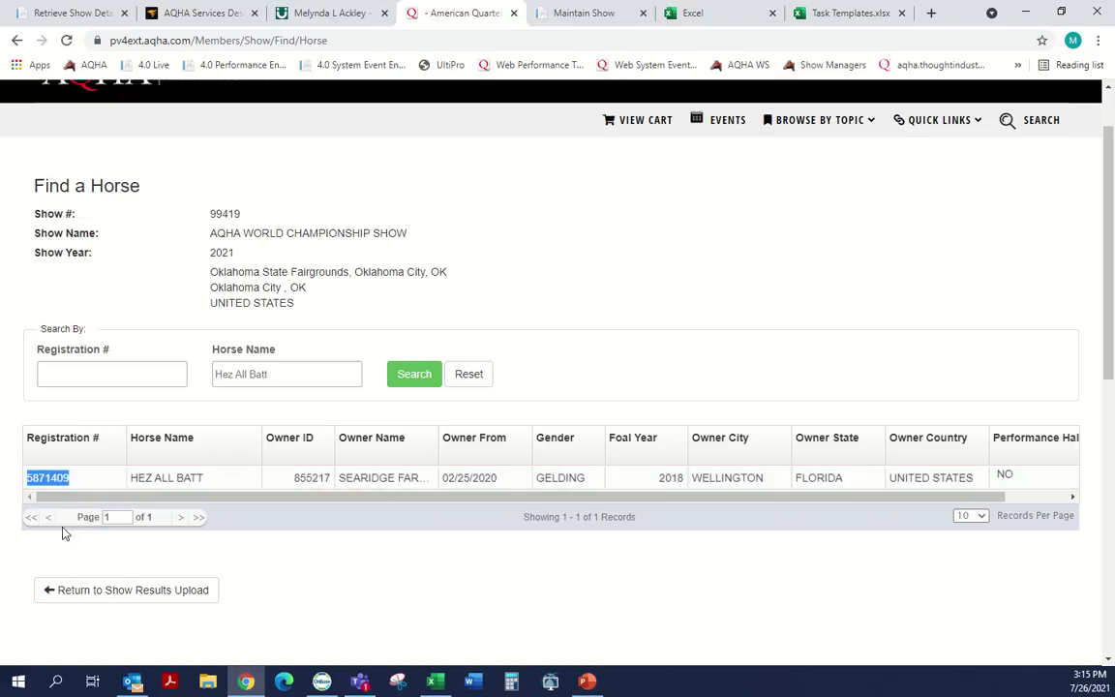
{"action": "key", "text": "alt+Tab"}
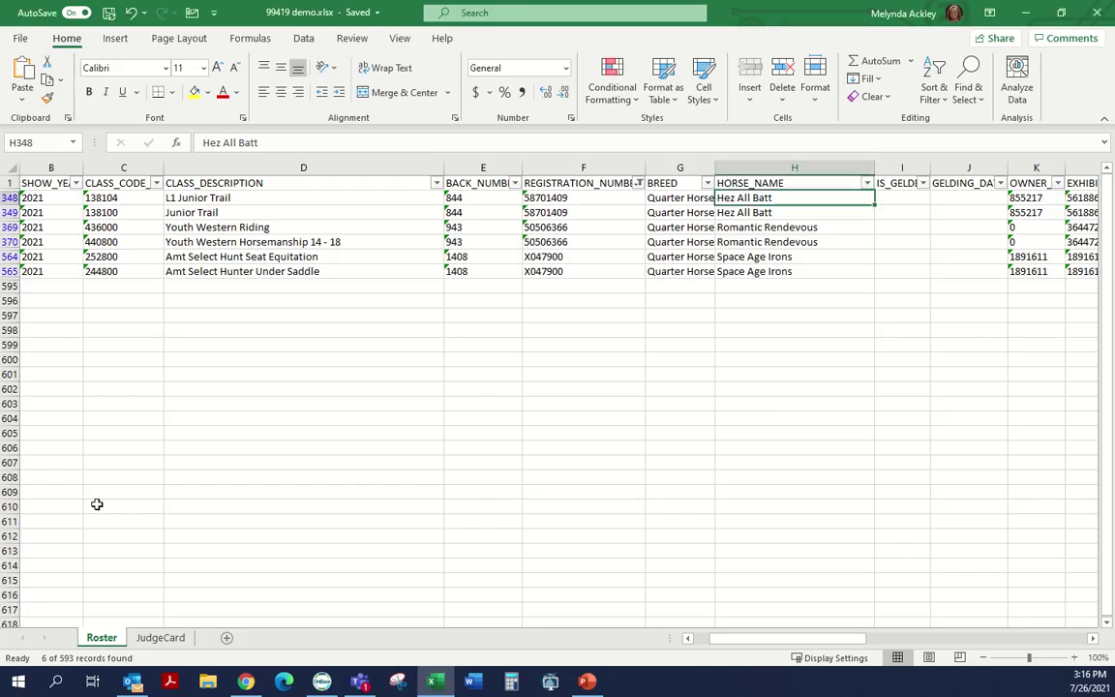
Paste registration number 5871409 into cells F348 and F349.
{"action": "left_click", "coordinate": [527, 197]}
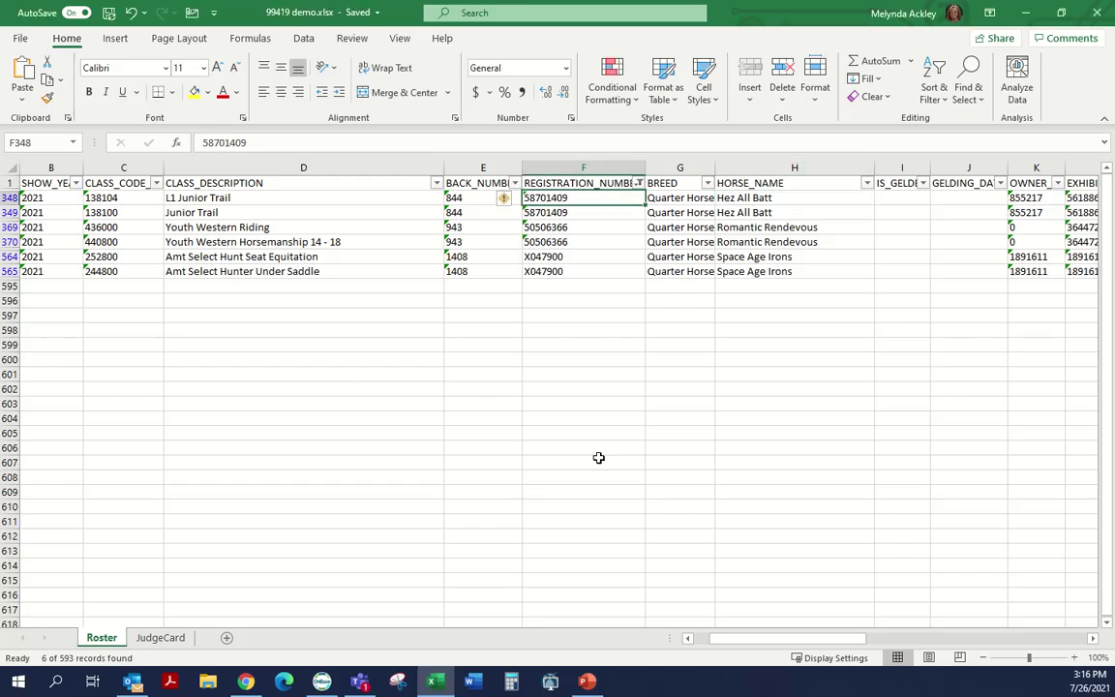
{"action": "key", "text": "ctrl+v"}
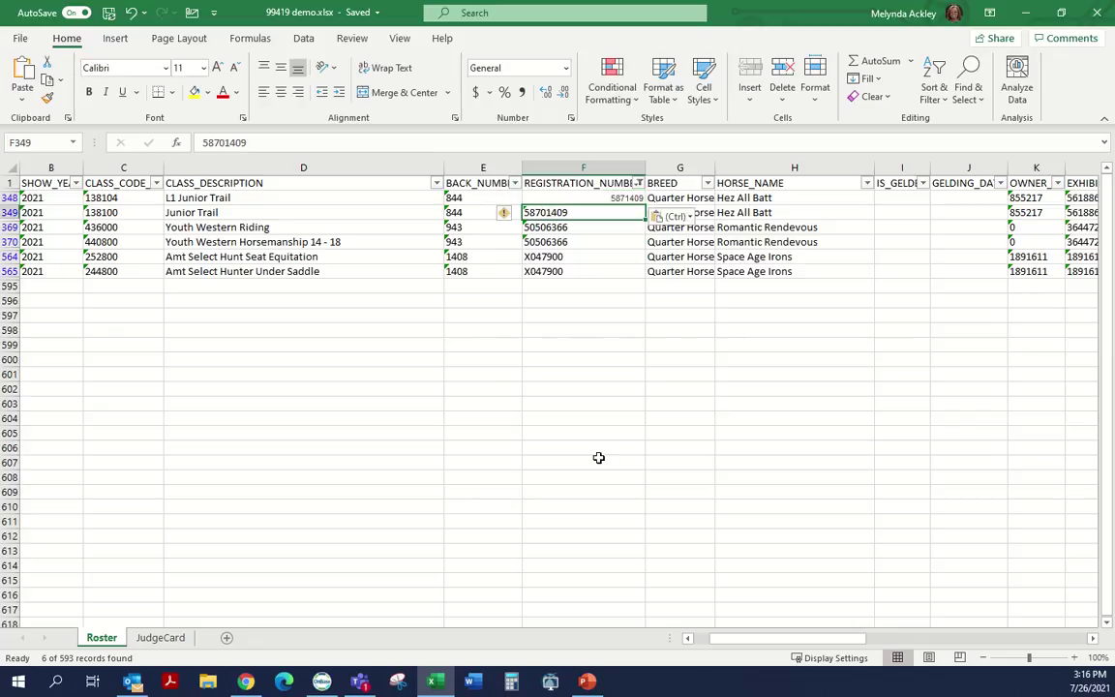
{"action": "key", "text": "ctrl+c"}
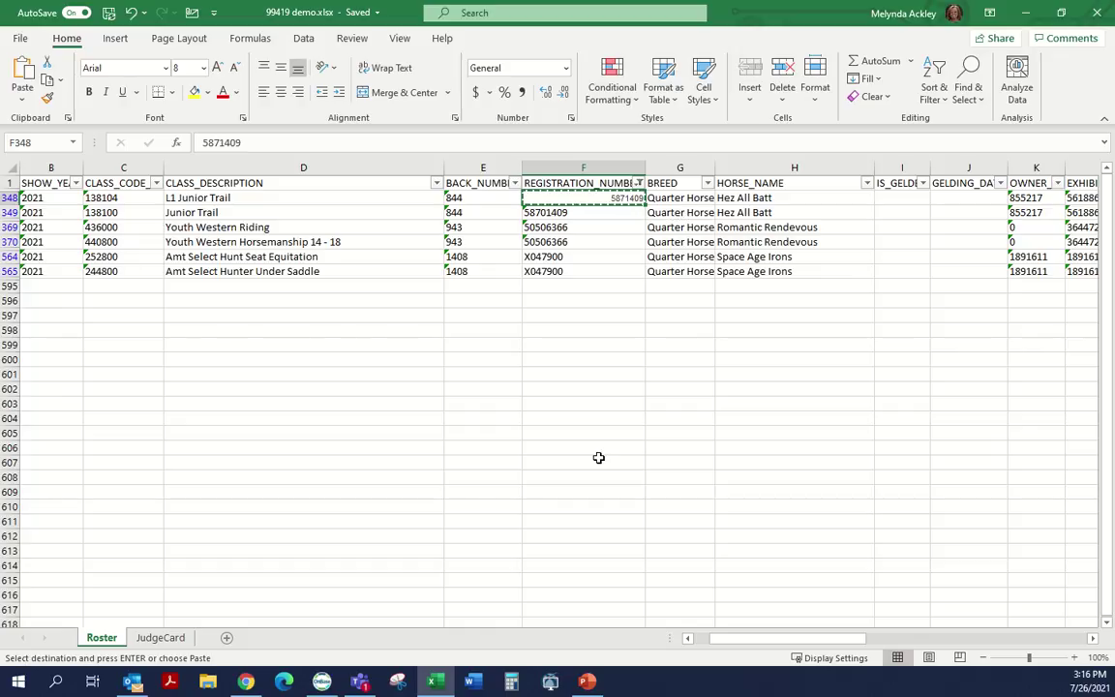
{"action": "key", "text": "Down"}
{"action": "key", "text": "ctrl+v"}
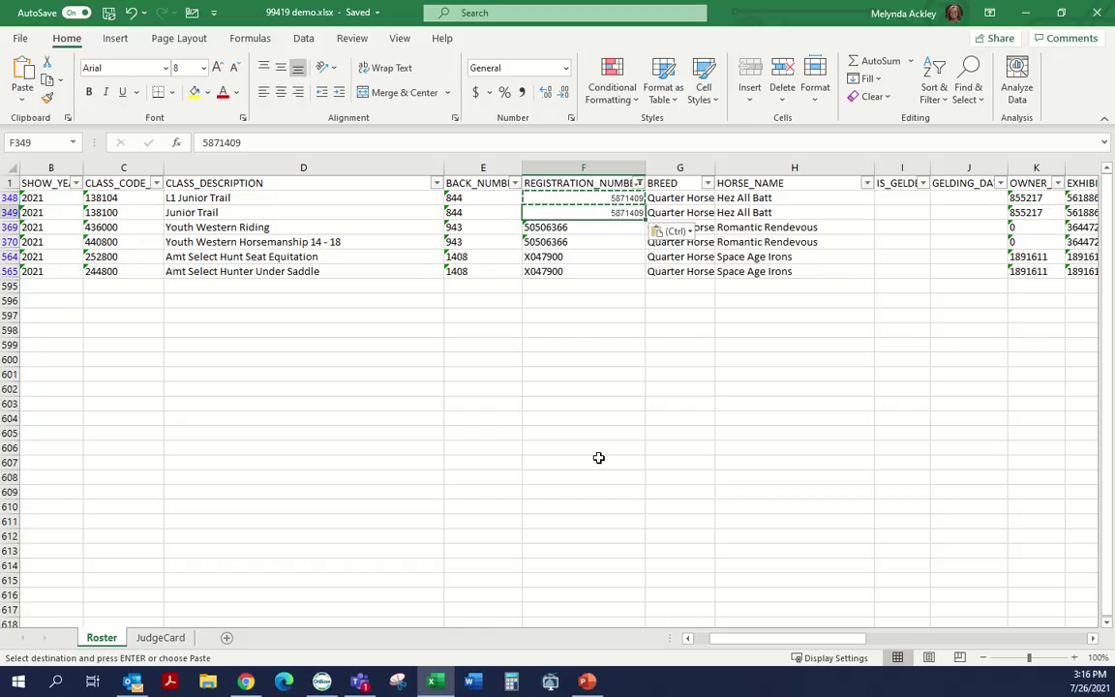
Copy the horse name Romantic Rendevous from the next row.
{"action": "key", "text": "Down"}
{"action": "key", "text": "Right"}
{"action": "key", "text": "Right"}
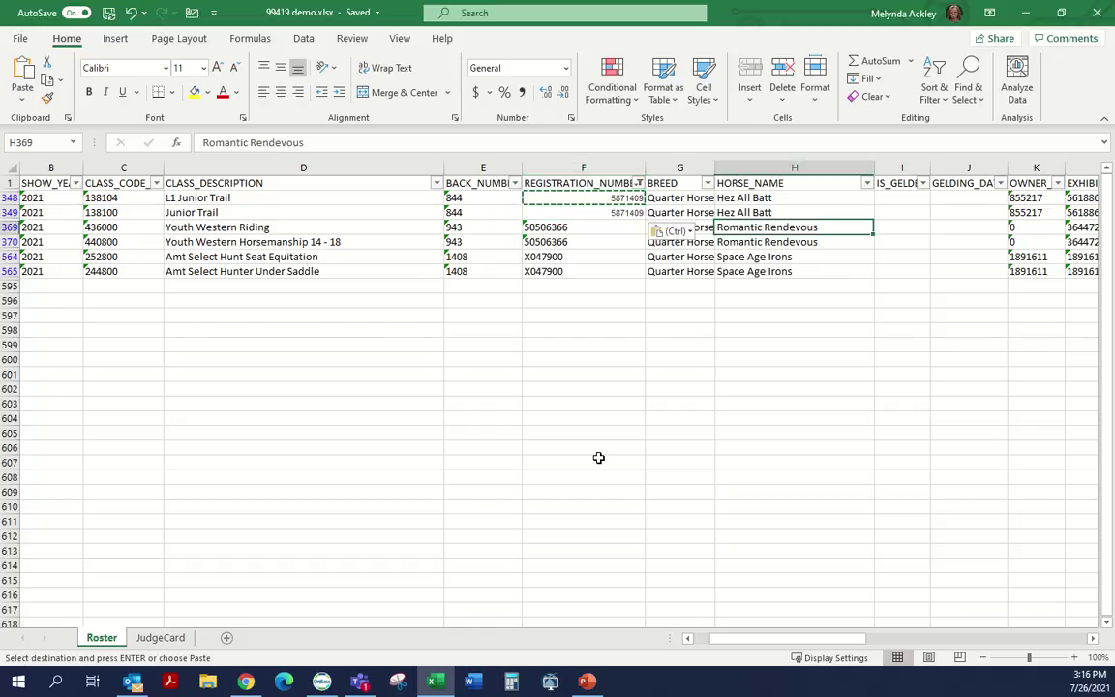
{"action": "key", "text": "ctrl+c"}
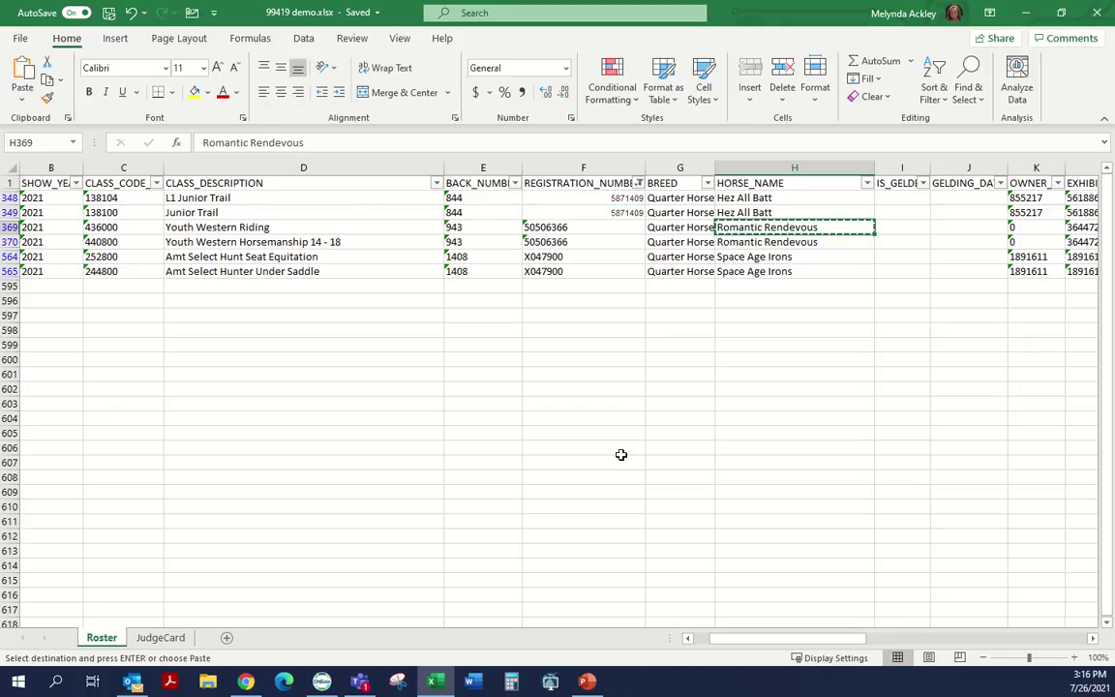
Search Find a Horse for 'Romantic Rendevous' and copy its registration number 5056366.
{"action": "left_click", "coordinate": [245, 682]}
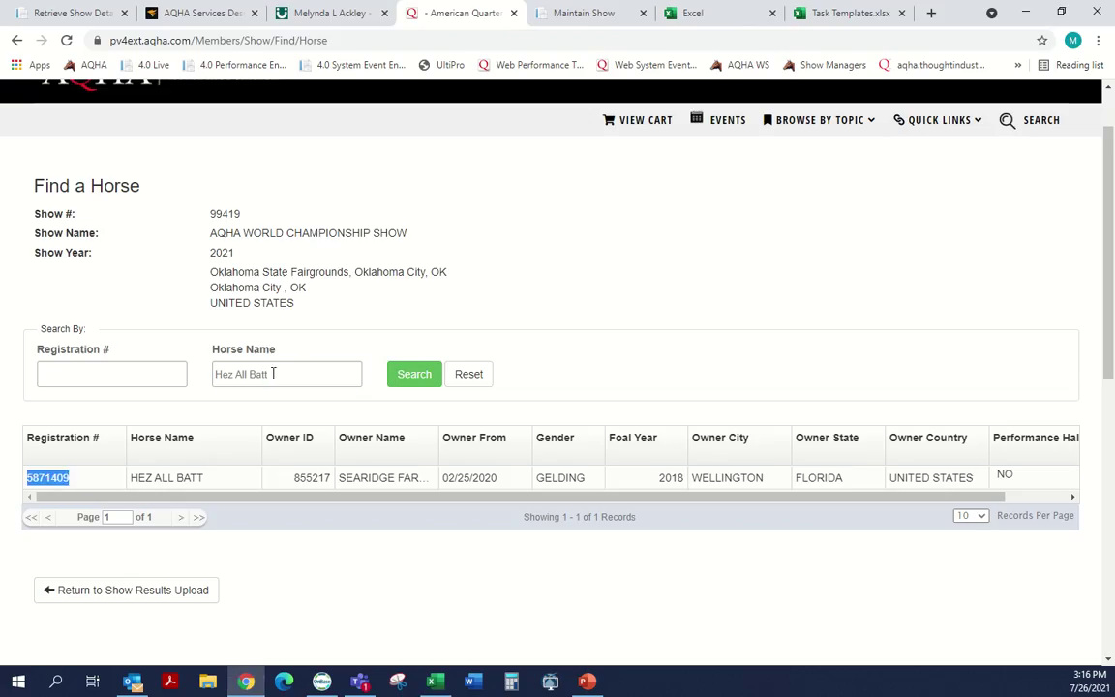
{"action": "left_click_drag", "start_coordinate": [272, 375], "coordinate": [194, 372]}
{"action": "key", "text": "ctrl+v"}
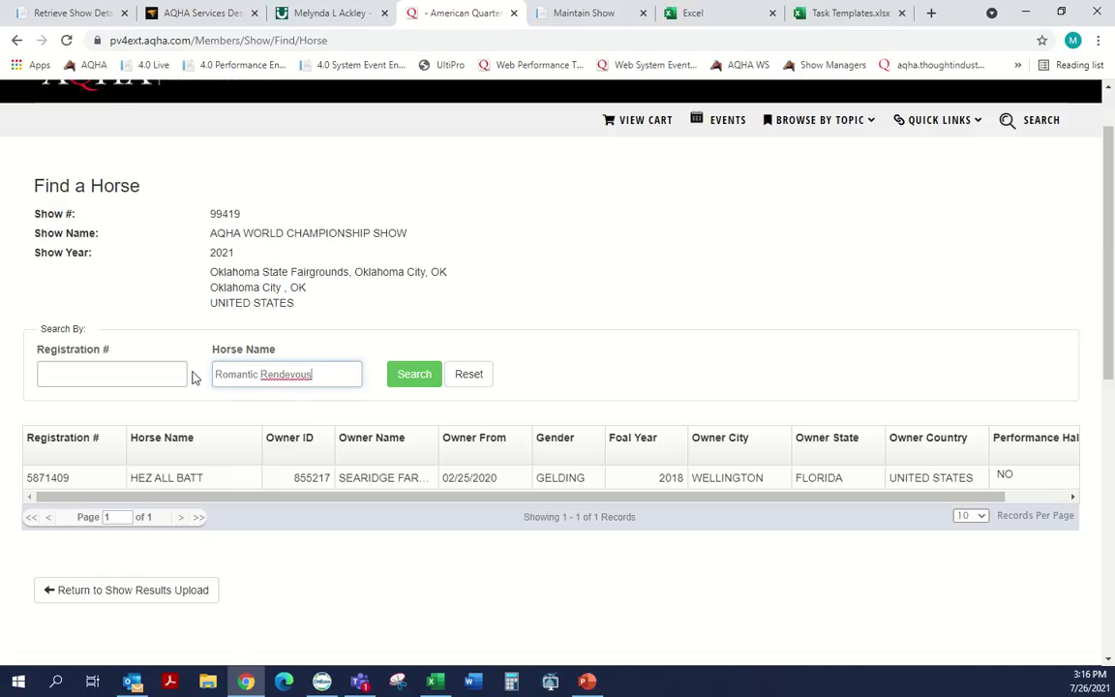
{"action": "left_click", "coordinate": [414, 377]}
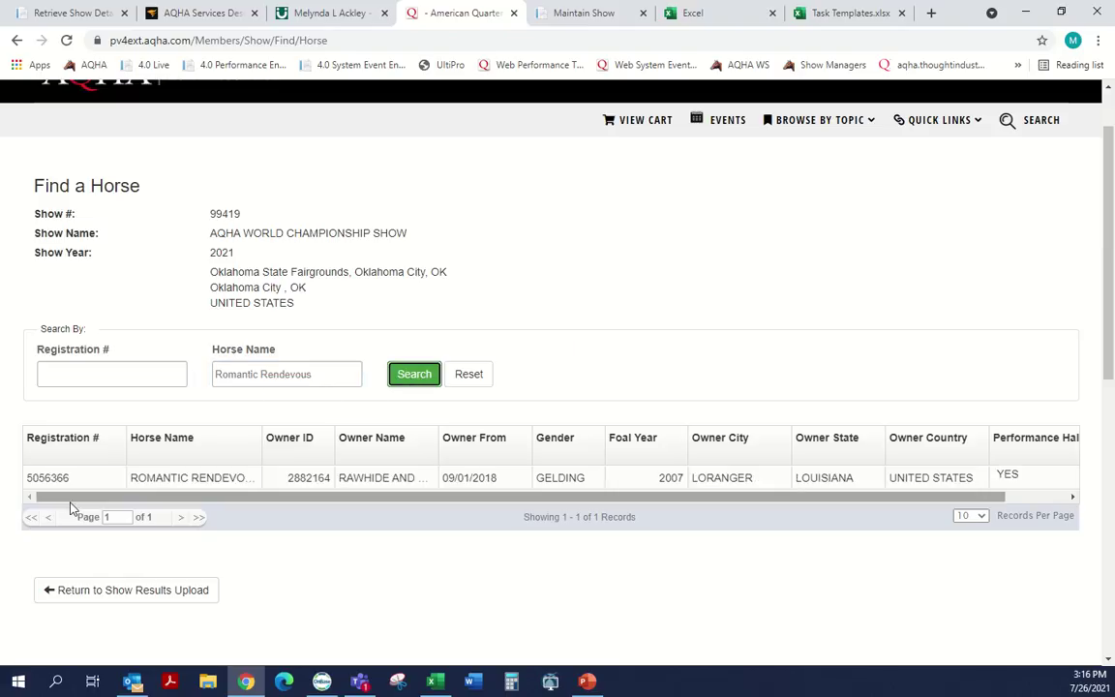
{"action": "double_click", "coordinate": [45, 477]}
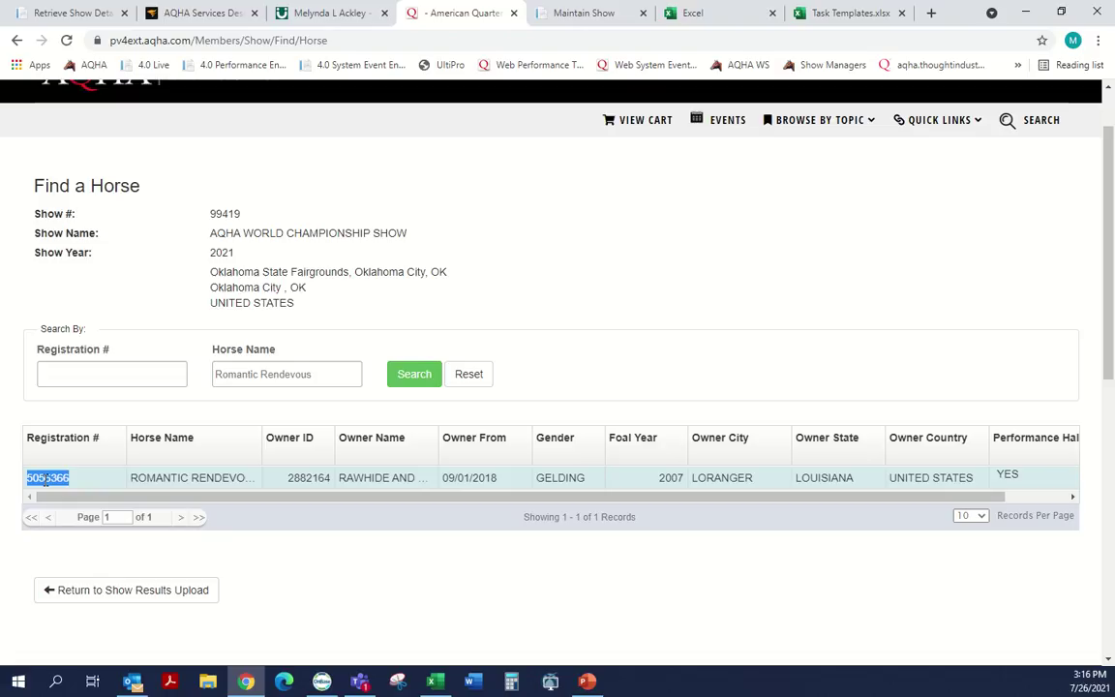
{"action": "right_click", "coordinate": [45, 478]}
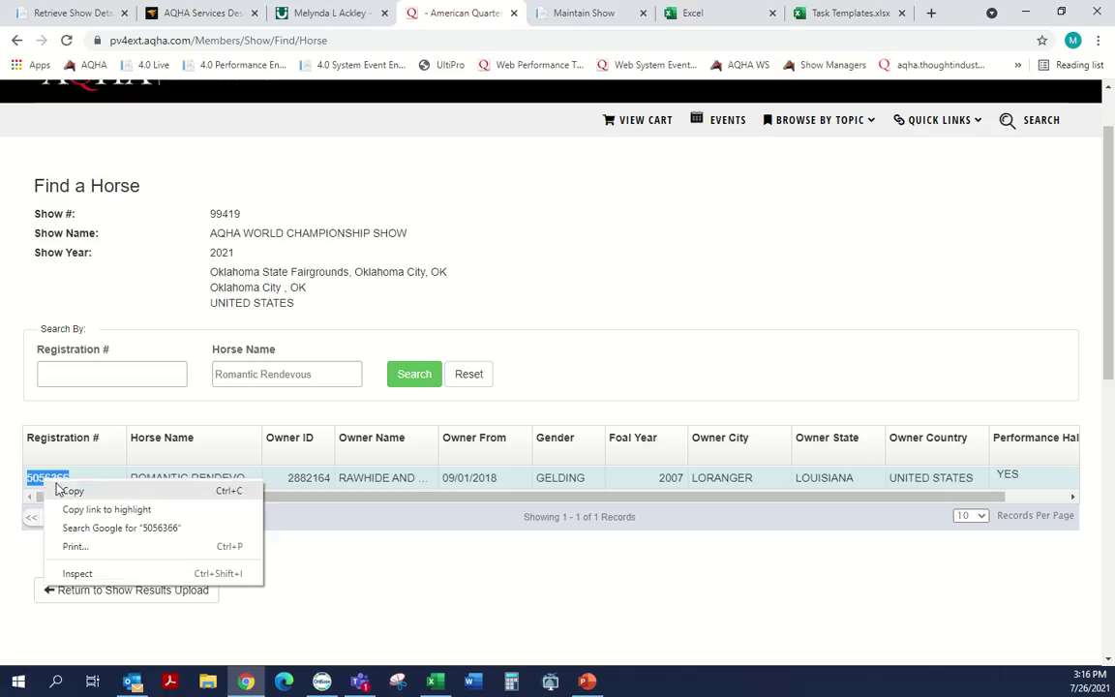
{"action": "left_click", "coordinate": [55, 490]}
{"action": "key", "text": "alt+Tab"}
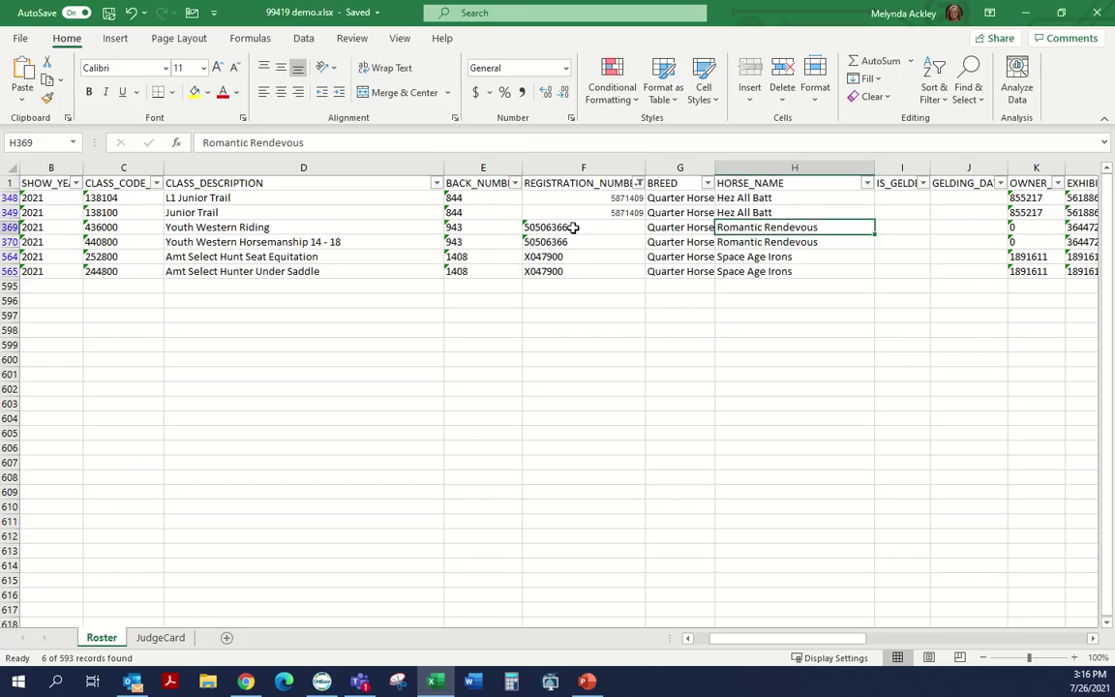
Paste registration number 5056366 into F369 and F370 for both Romantic Rendevous rows.
{"action": "left_click", "coordinate": [575, 227]}
{"action": "key", "text": "ctrl+v"}
{"action": "key", "text": "Down"}
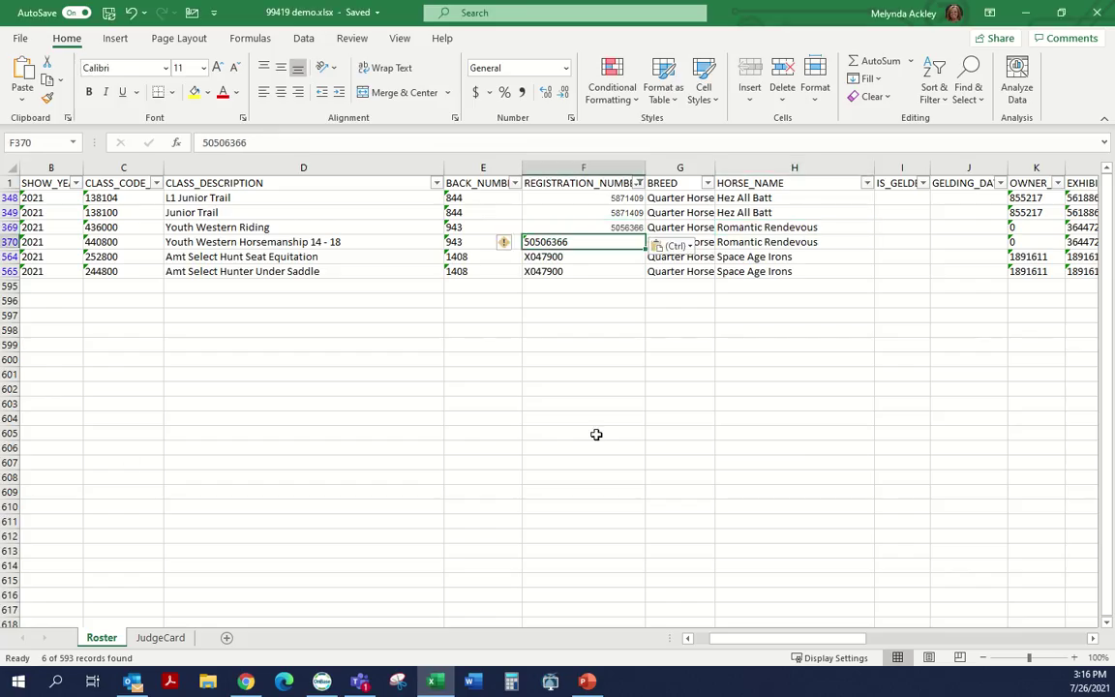
{"action": "key", "text": "ctrl+v"}
Copy the horse name Space Age Irons from the roster.
{"action": "key", "text": "Down"}
{"action": "key", "text": "Right"}
{"action": "key", "text": "Right"}
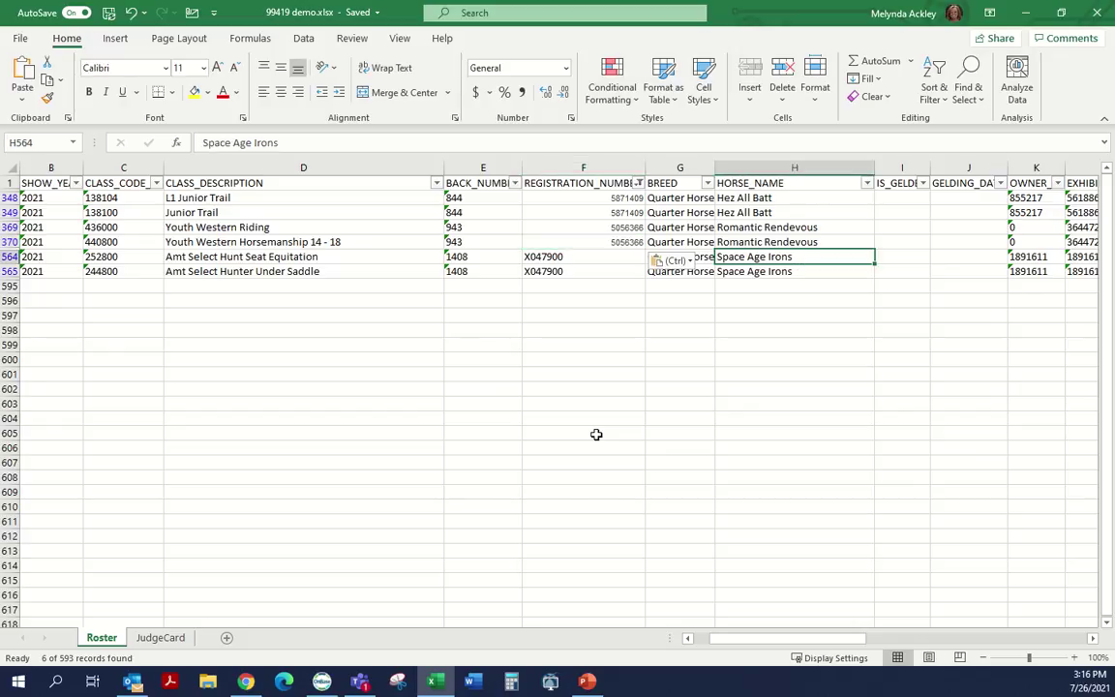
{"action": "key", "text": "ctrl+c"}
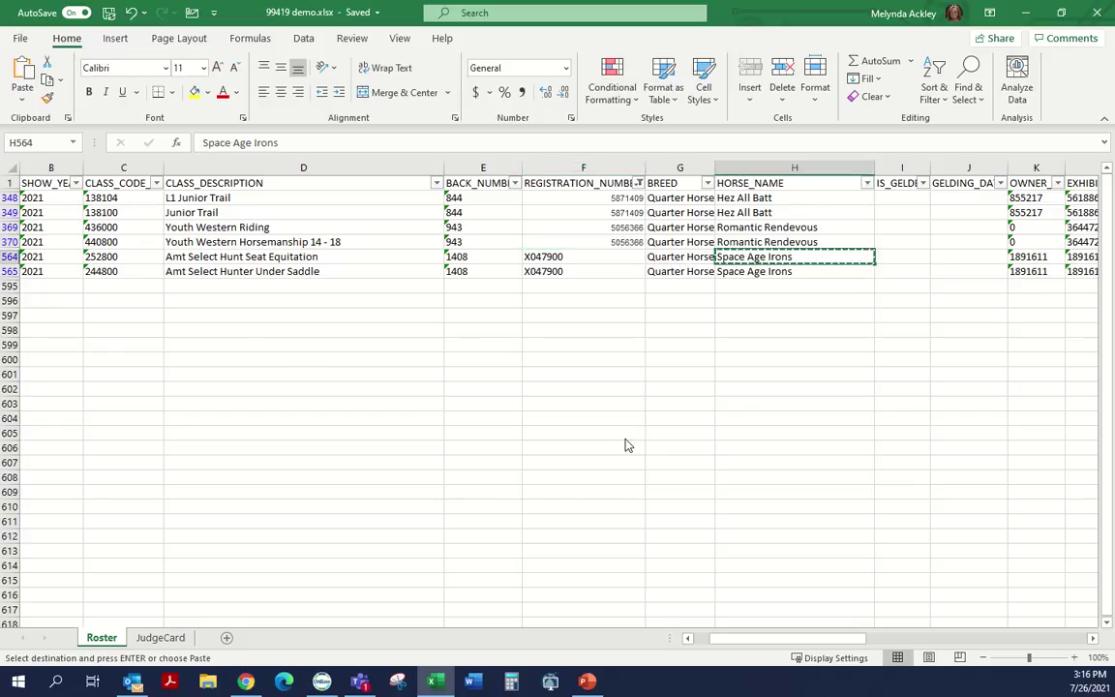
{"action": "key", "text": "alt+Tab"}
Search Find a Horse for 'Space Age Irons' and copy its registration number X0703463.
{"action": "left_click_drag", "start_coordinate": [336, 374], "coordinate": [196, 377]}
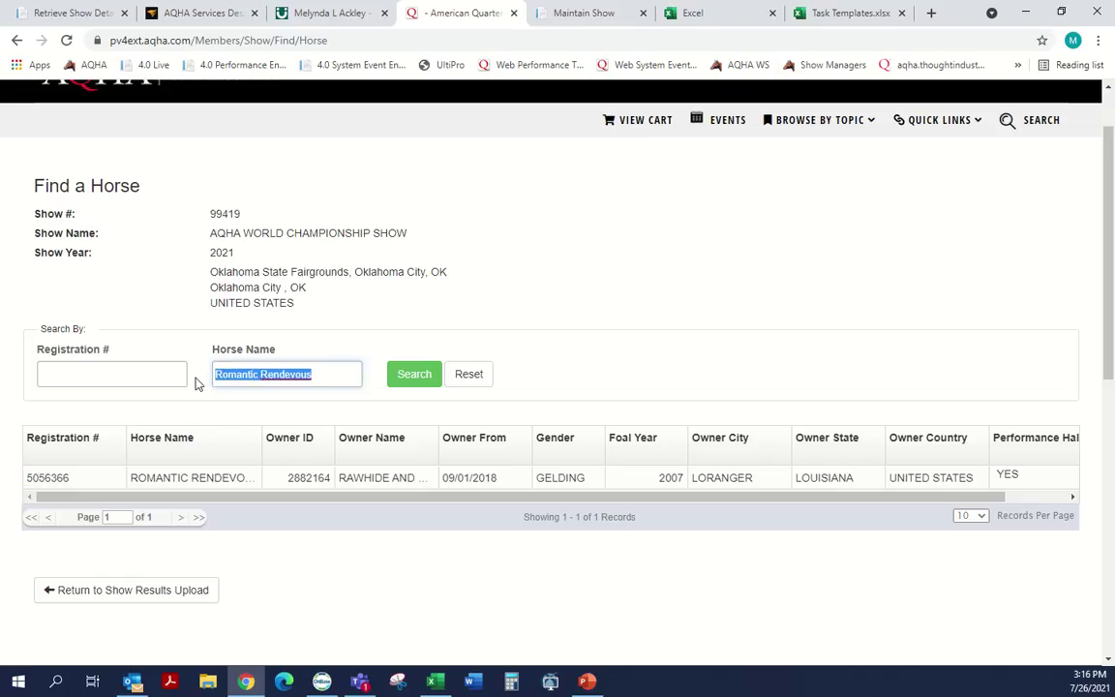
{"action": "key", "text": "ctrl+v"}
{"action": "left_click", "coordinate": [414, 373]}
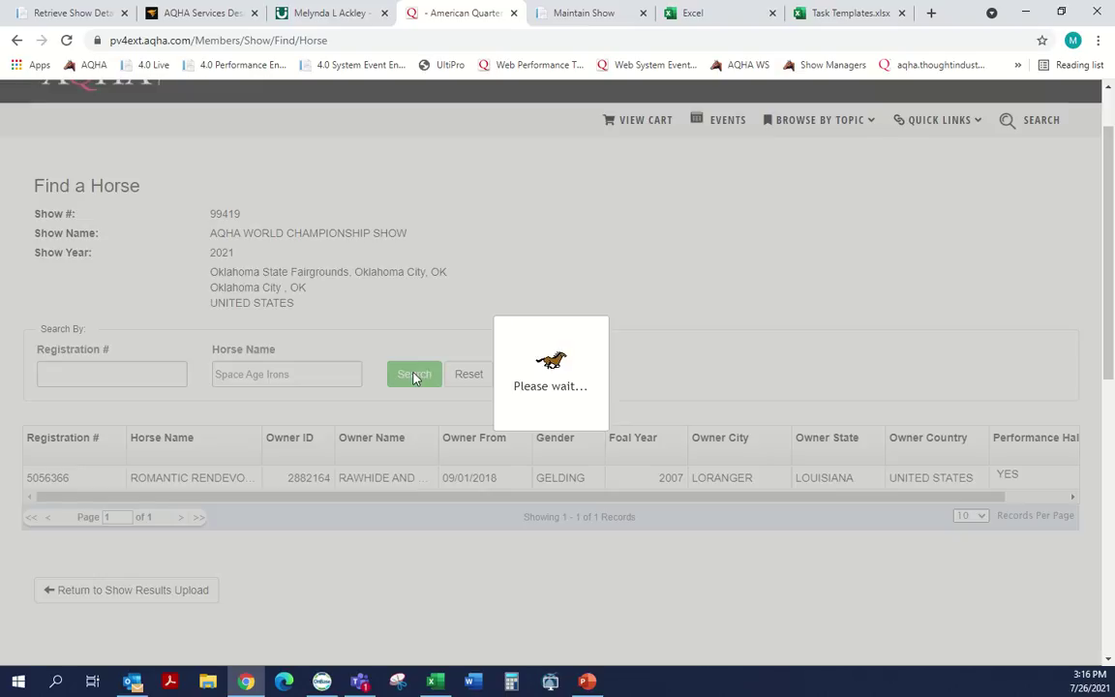
{"action": "double_click", "coordinate": [50, 477]}
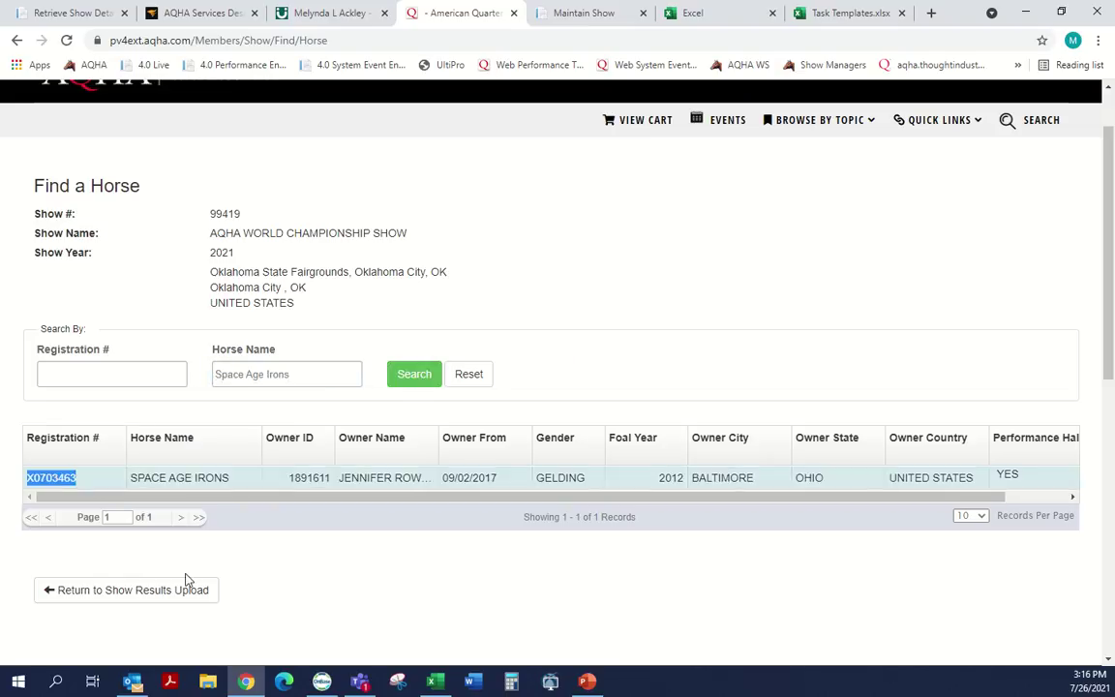
{"action": "right_click", "coordinate": [56, 474]}
{"action": "left_click", "coordinate": [91, 485]}
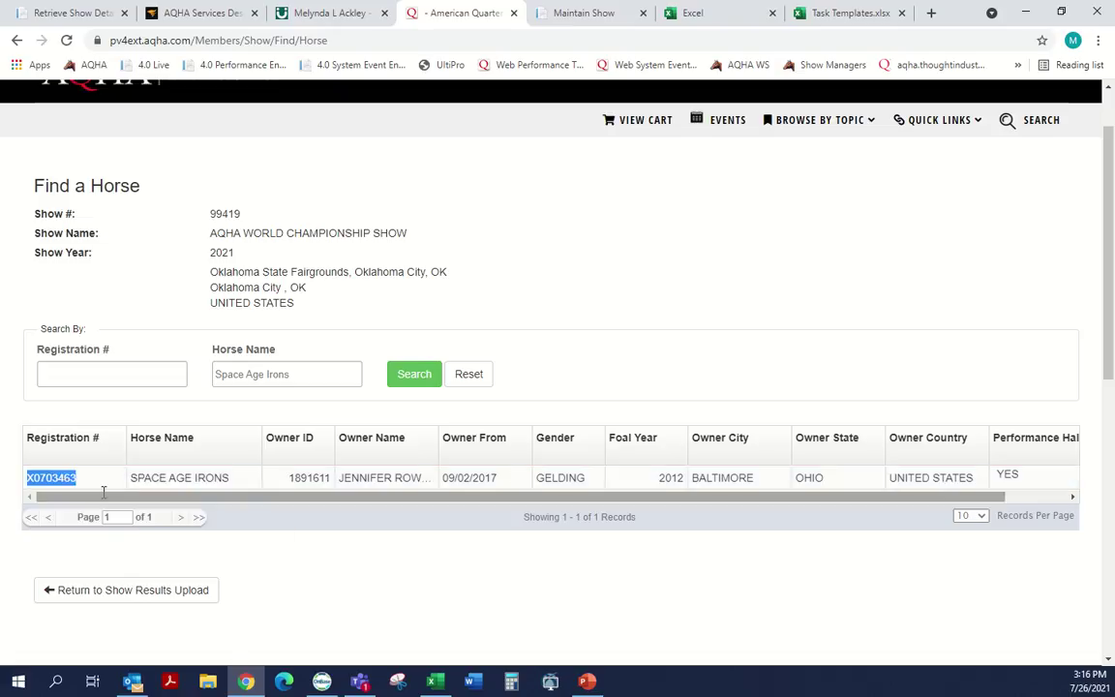
{"action": "key", "text": "alt+Tab"}
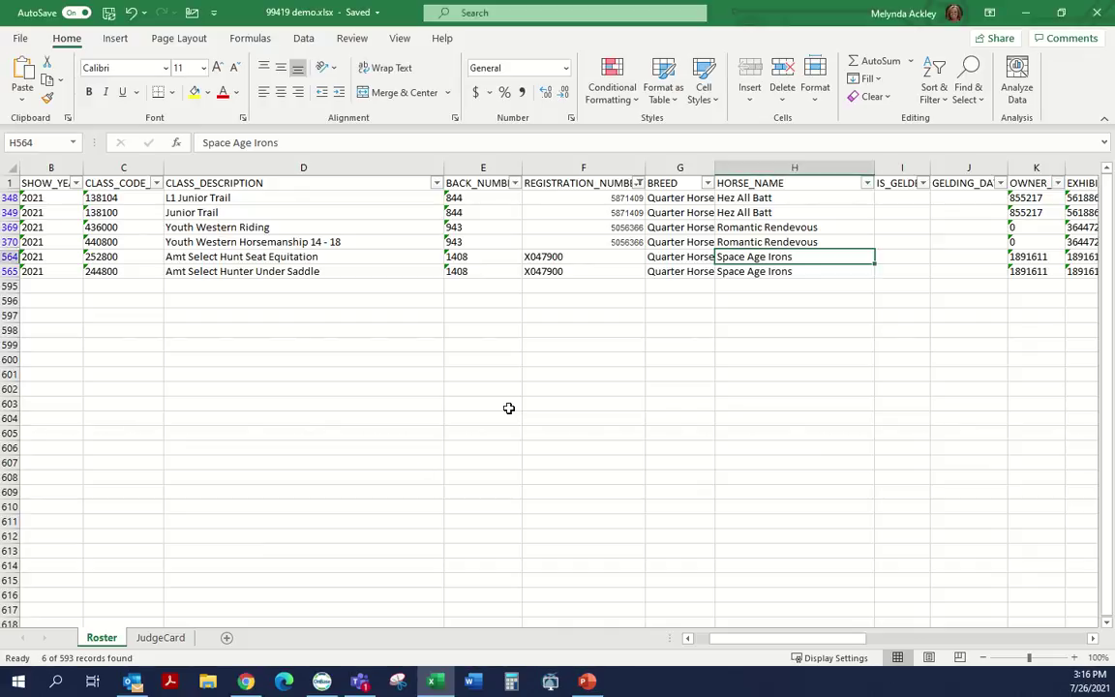
Paste X0703463 into F564 and F565, replacing X047900 for both Space Age Irons rows.
{"action": "key", "text": "Left"}
{"action": "key", "text": "ctrl+v"}
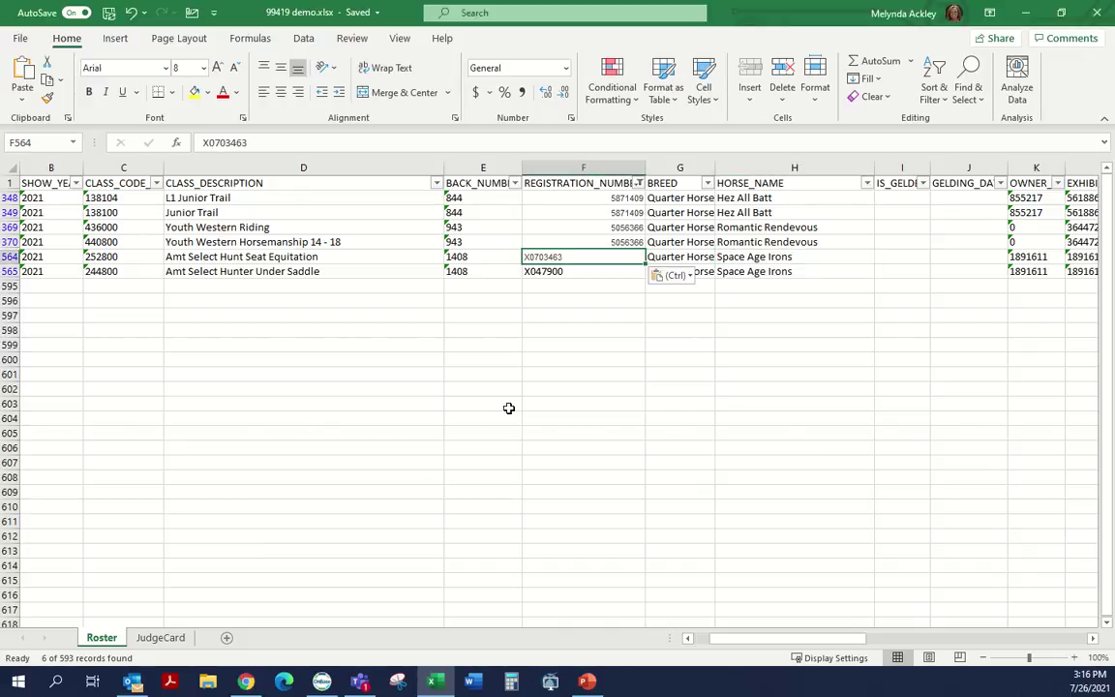
{"action": "key", "text": "Down"}
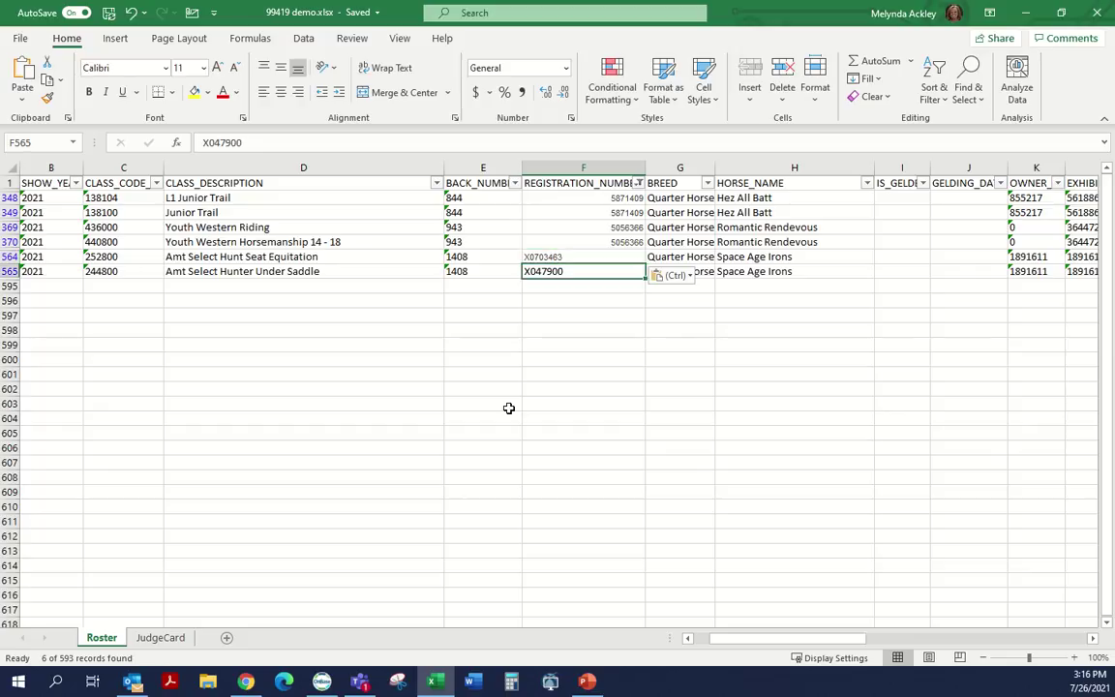
{"action": "key", "text": "ctrl+v"}
{"action": "key", "text": "Down"}
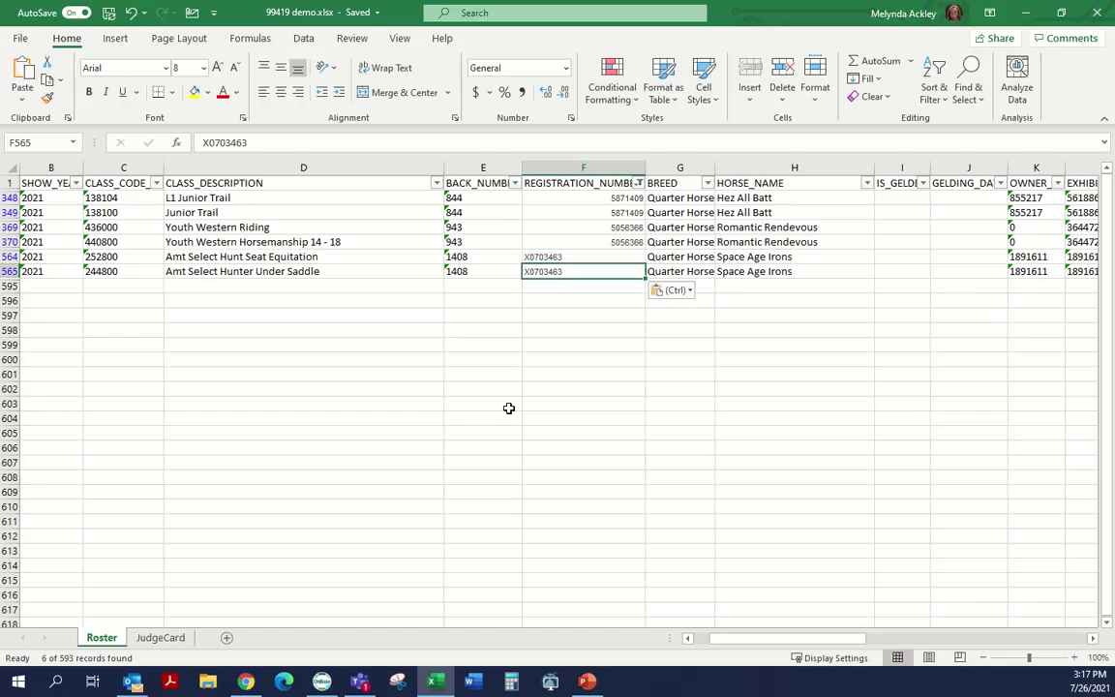
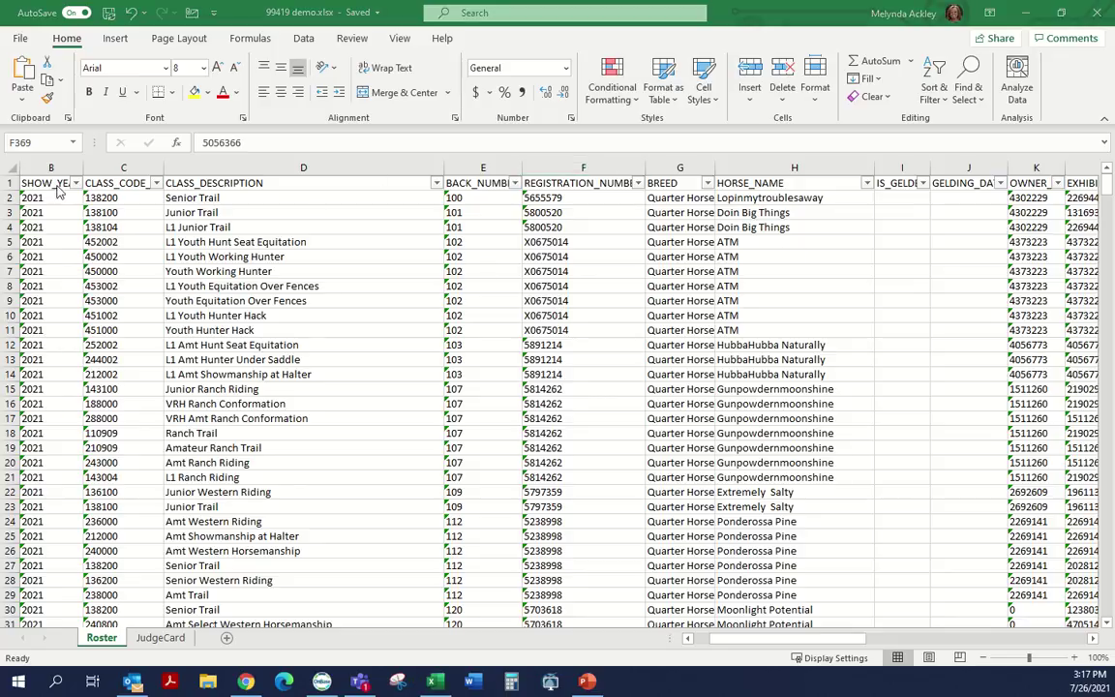
Look through the CLASS_DESCRIPTION filter options without changing anything.
{"action": "left_click", "coordinate": [8, 183]}
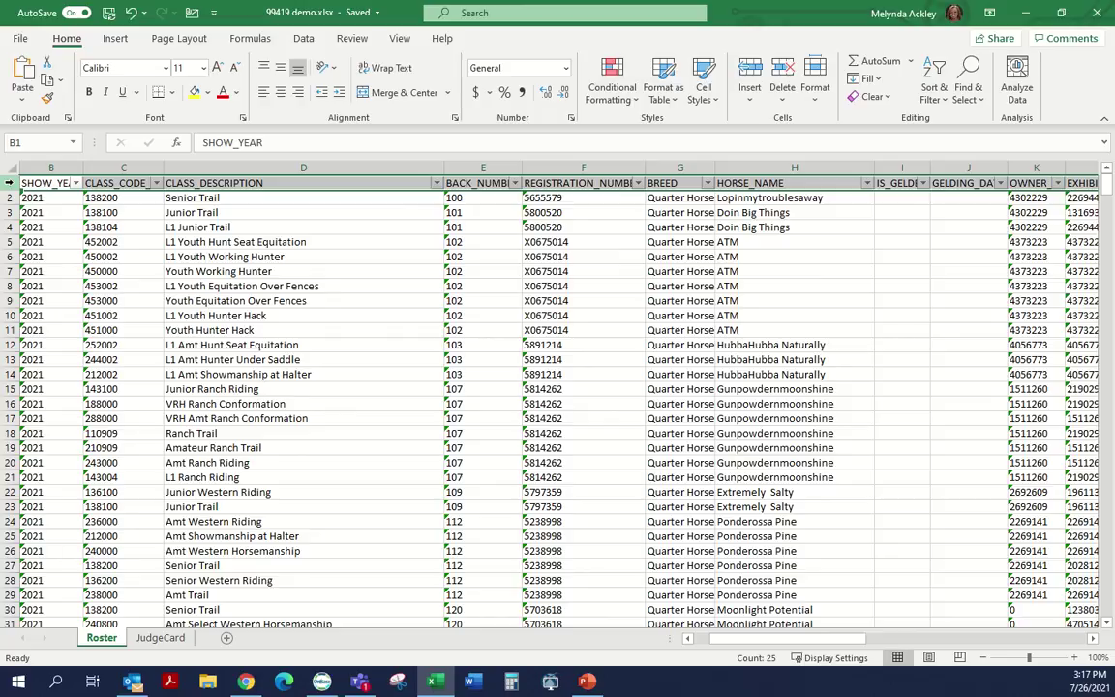
{"action": "left_click", "coordinate": [439, 184]}
{"action": "left_click", "coordinate": [410, 209]}
{"action": "left_click", "coordinate": [411, 209]}
{"action": "left_click", "coordinate": [437, 184]}
{"action": "left_click", "coordinate": [437, 184]}
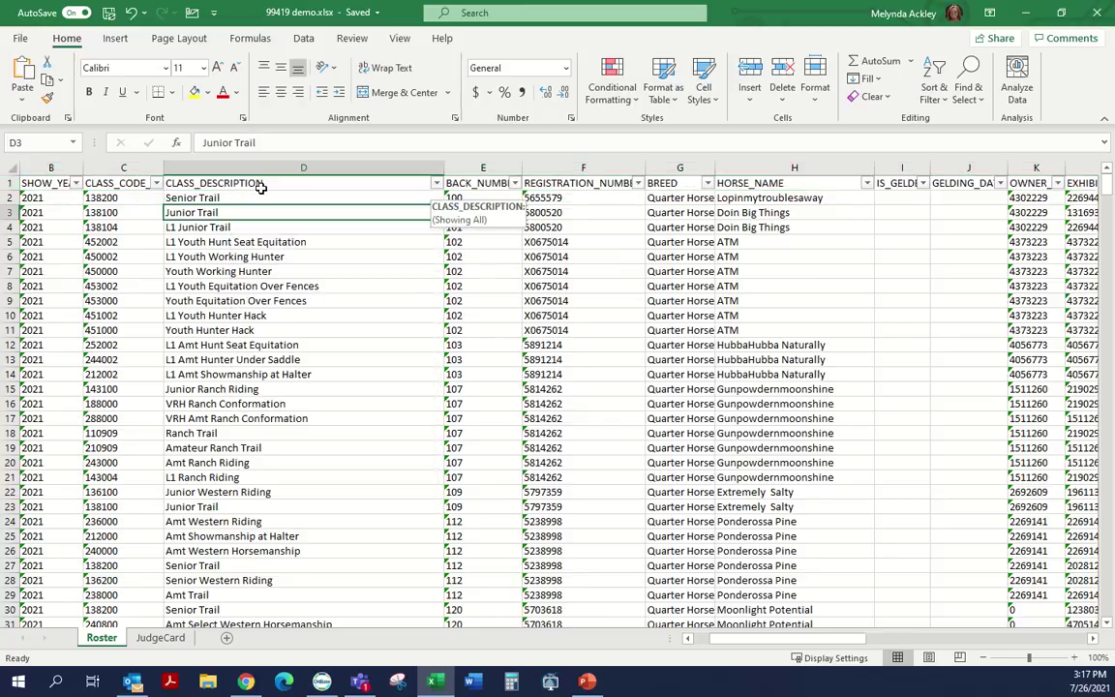
Reset the Roster's AutoFilter by switching Filter off and on from the Data tab.
{"action": "left_click", "coordinate": [304, 41]}
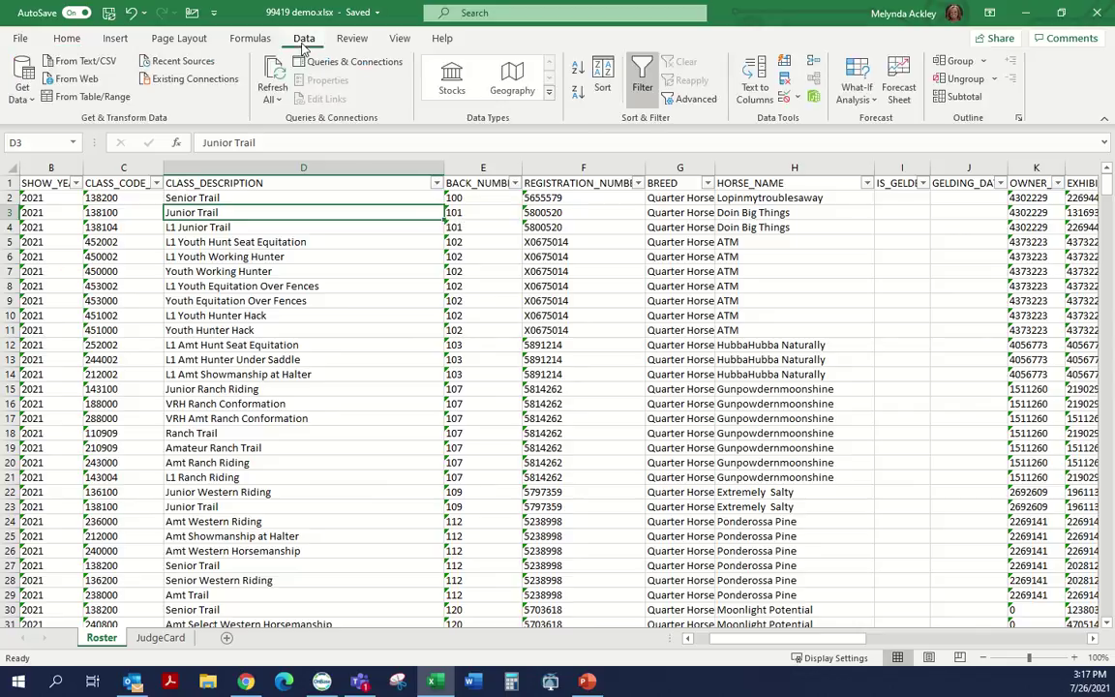
{"action": "left_click", "coordinate": [642, 85]}
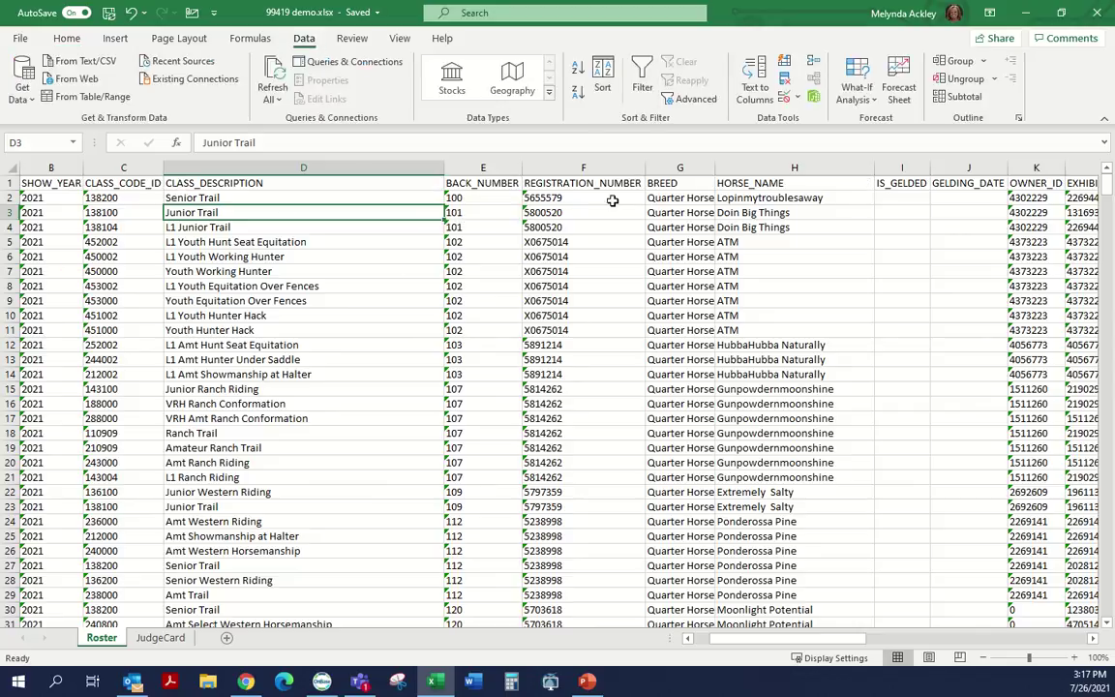
{"action": "left_click", "coordinate": [642, 86]}
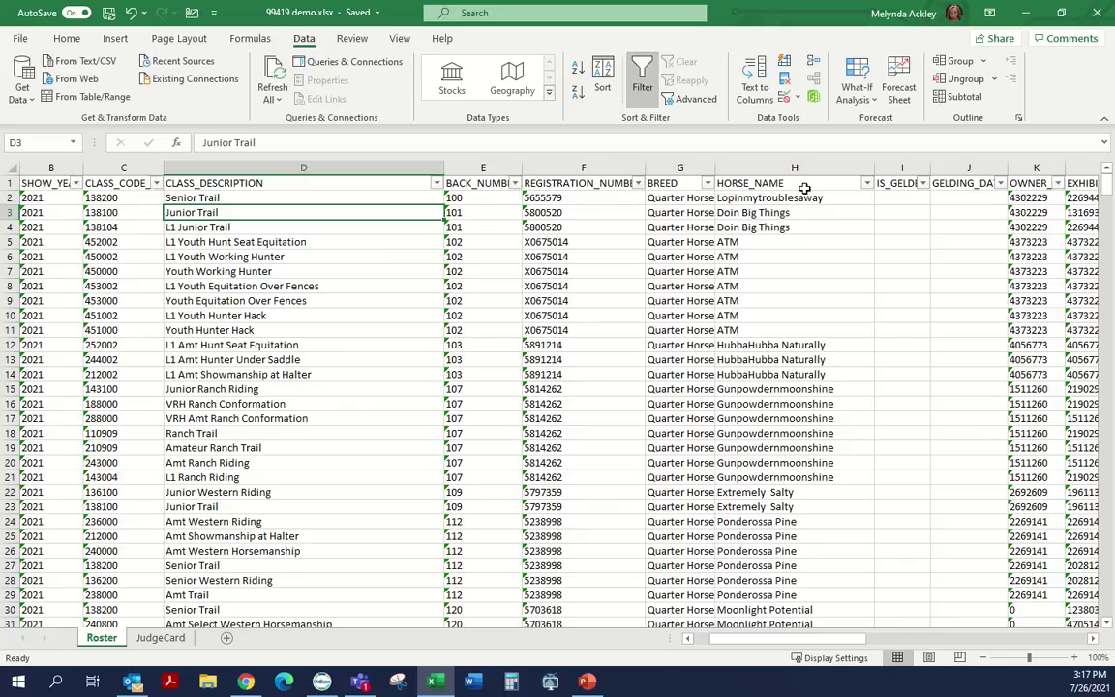
Check the BREED column's filter list and close it unchanged.
{"action": "left_click", "coordinate": [794, 188]}
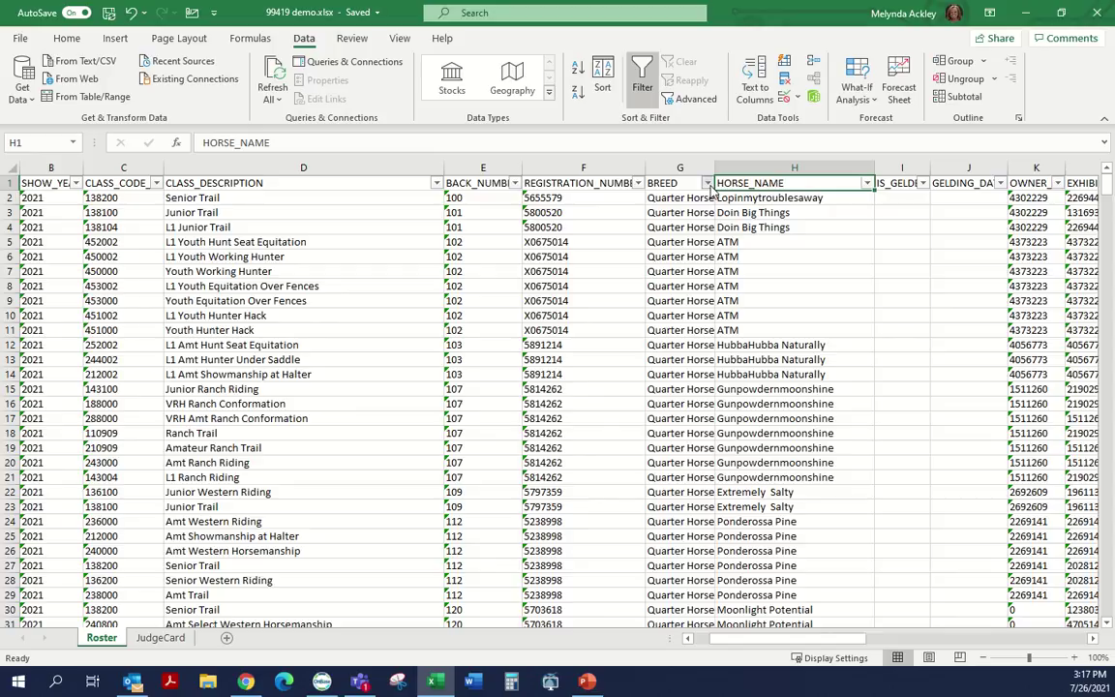
{"action": "left_click", "coordinate": [708, 183]}
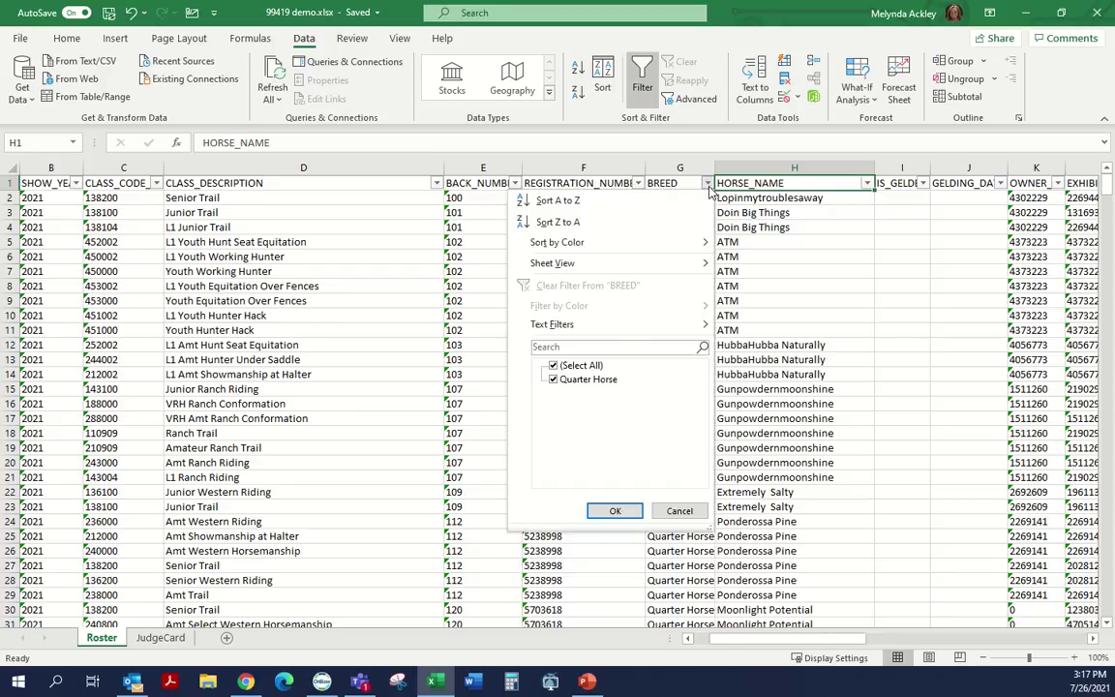
{"action": "left_click", "coordinate": [613, 511]}
Open the HORSE_NAME filter, widen its list, and untick every horse name.
{"action": "left_click", "coordinate": [867, 183]}
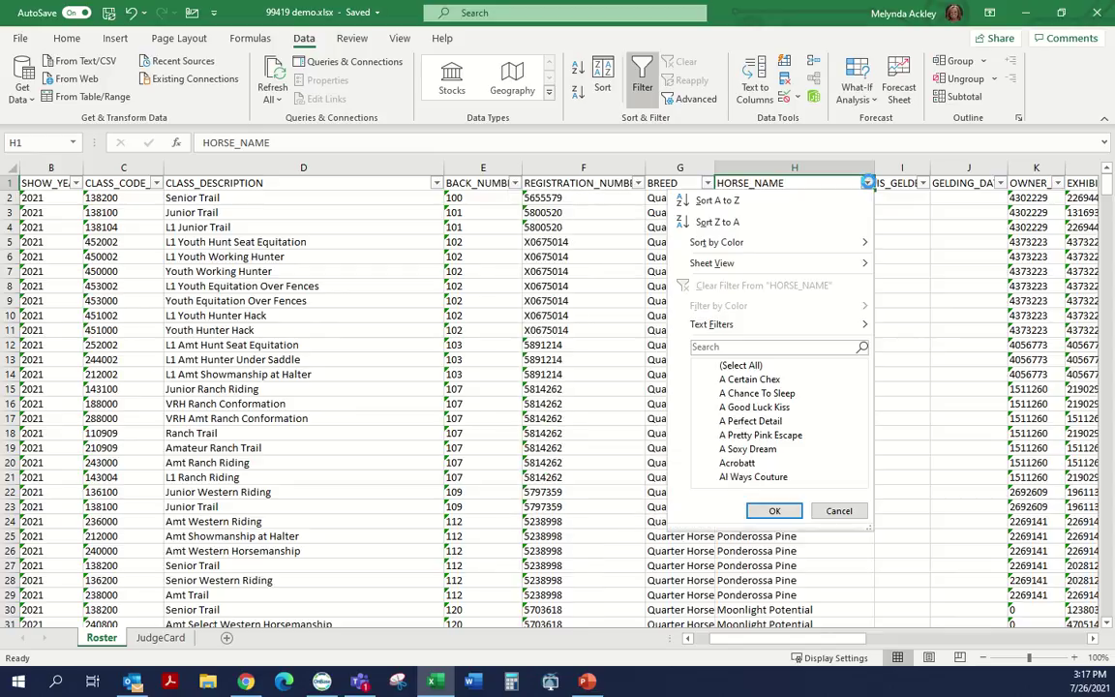
{"action": "scroll", "coordinate": [837, 386], "scroll_direction": "down", "scroll_amount": 3}
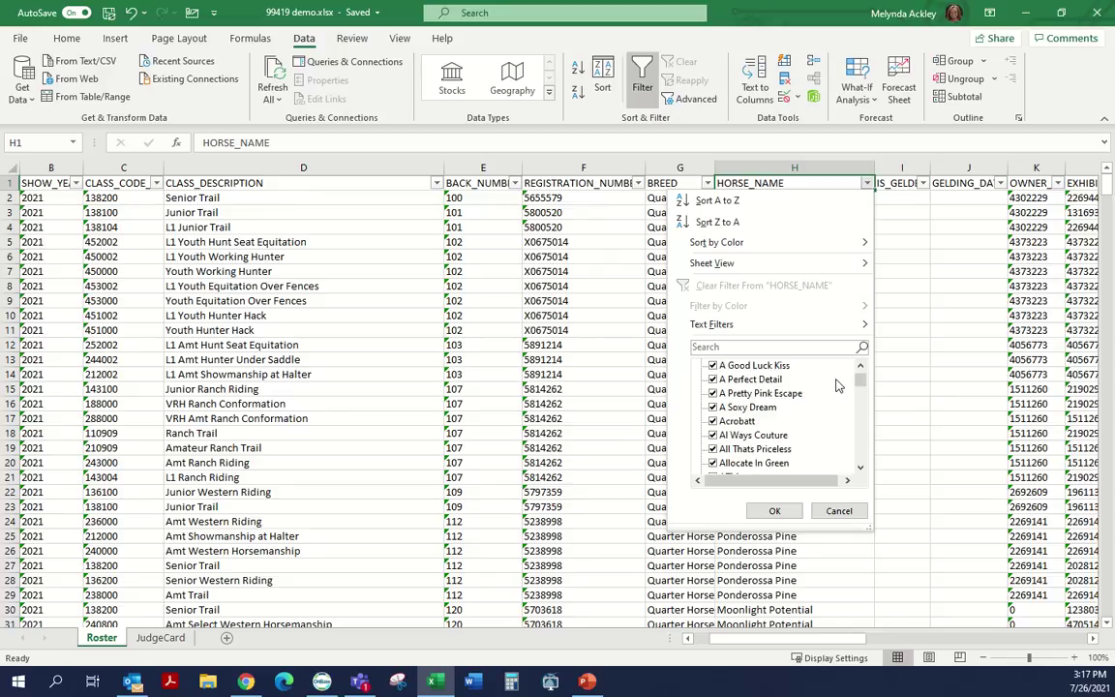
{"action": "scroll", "coordinate": [838, 385], "scroll_direction": "down", "scroll_amount": 5}
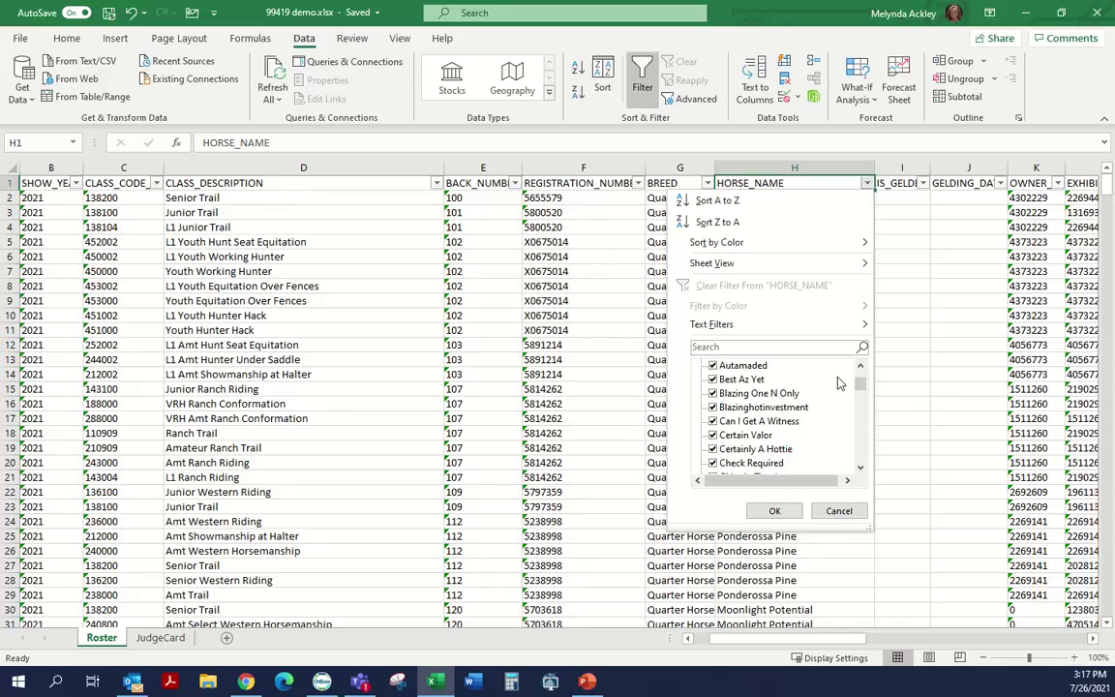
{"action": "scroll", "coordinate": [839, 384], "scroll_direction": "down", "scroll_amount": 2}
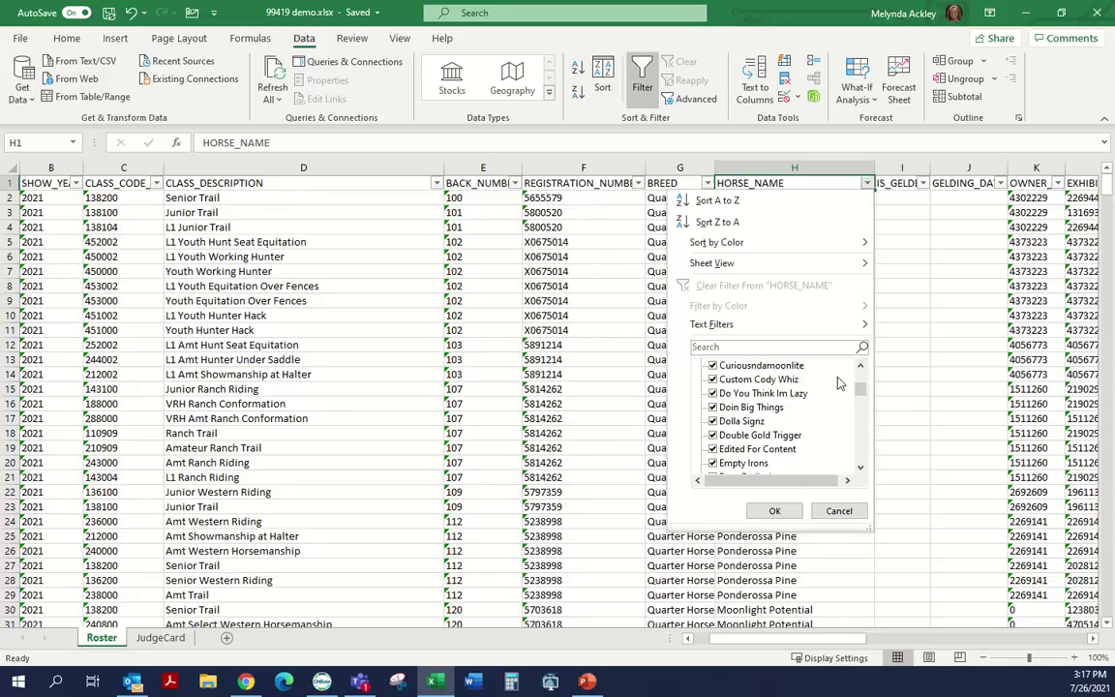
{"action": "scroll", "coordinate": [840, 383], "scroll_direction": "down", "scroll_amount": 4}
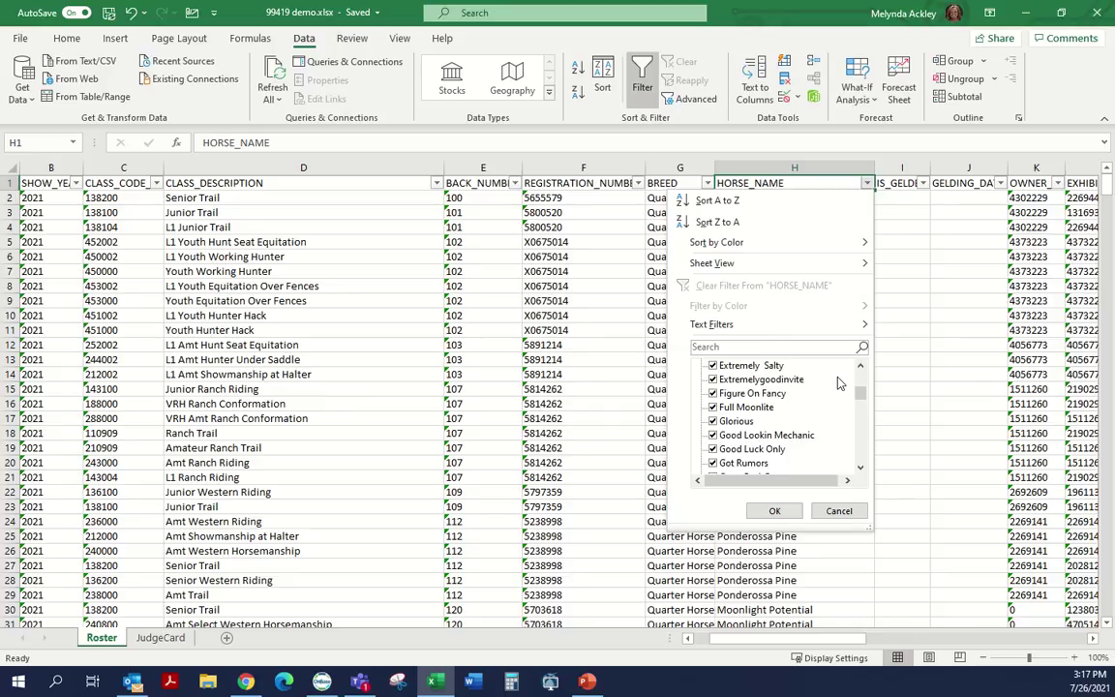
{"action": "scroll", "coordinate": [840, 383], "scroll_direction": "down", "scroll_amount": 3}
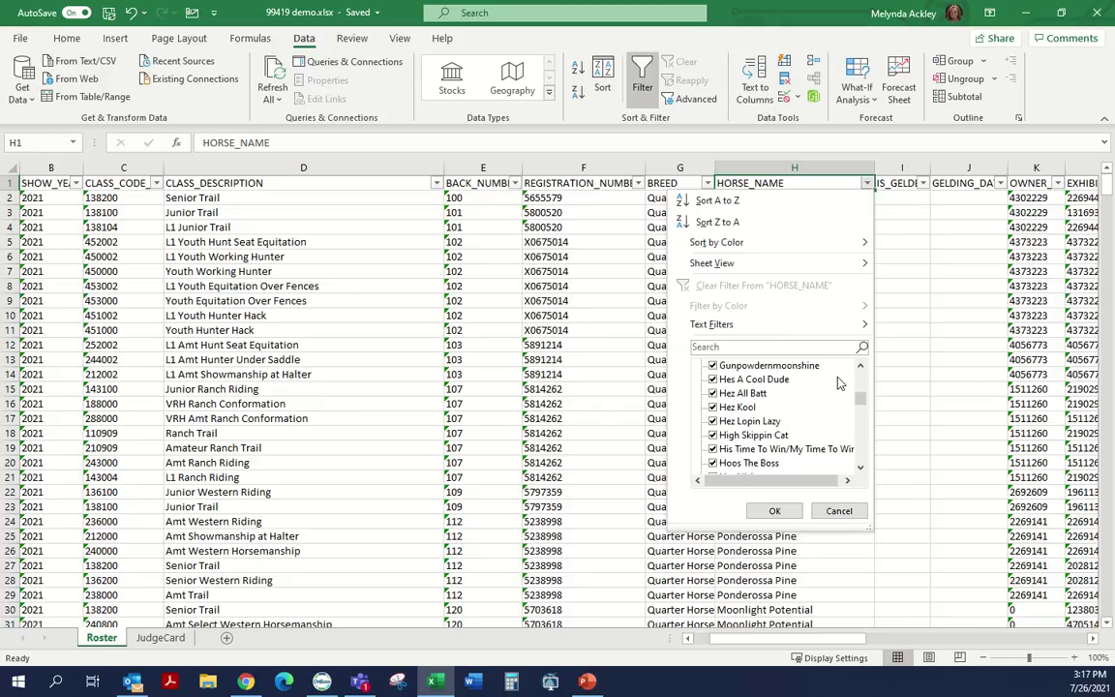
{"action": "scroll", "coordinate": [840, 384], "scroll_direction": "down", "scroll_amount": 1}
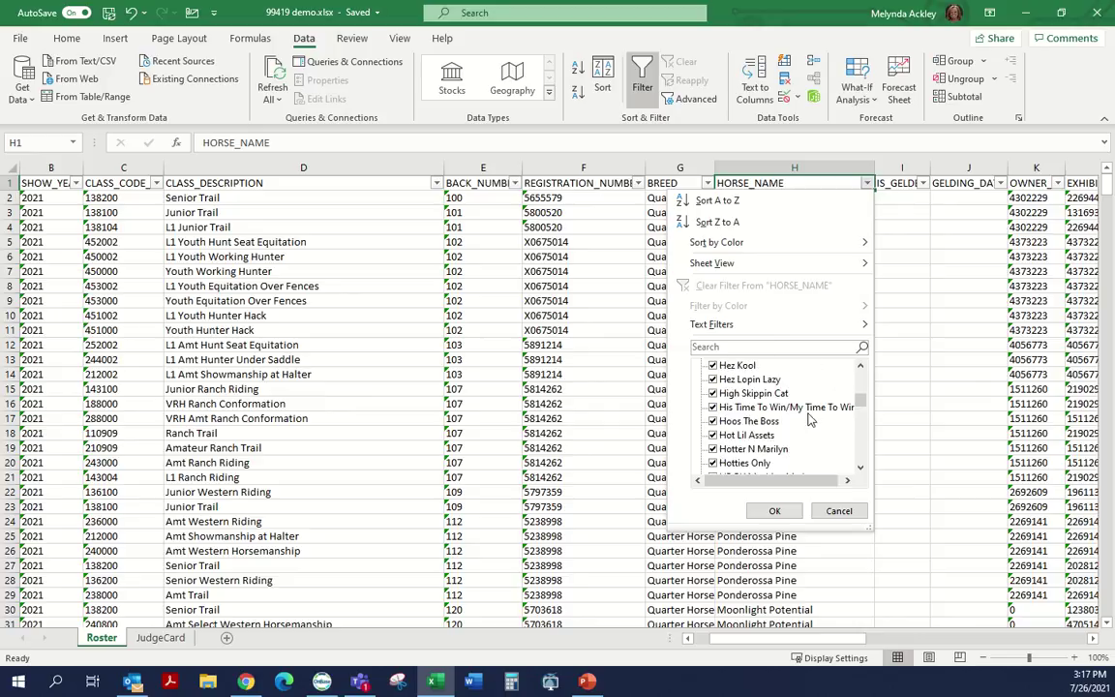
{"action": "left_click", "coordinate": [713, 408]}
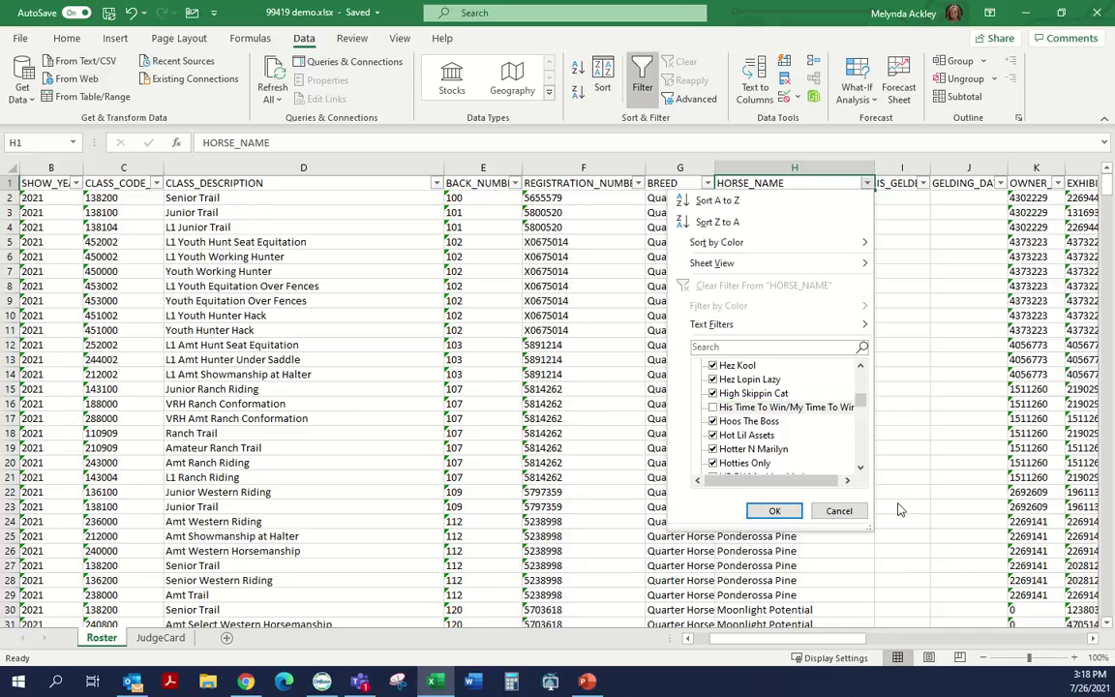
{"action": "left_click_drag", "start_coordinate": [869, 529], "coordinate": [992, 538]}
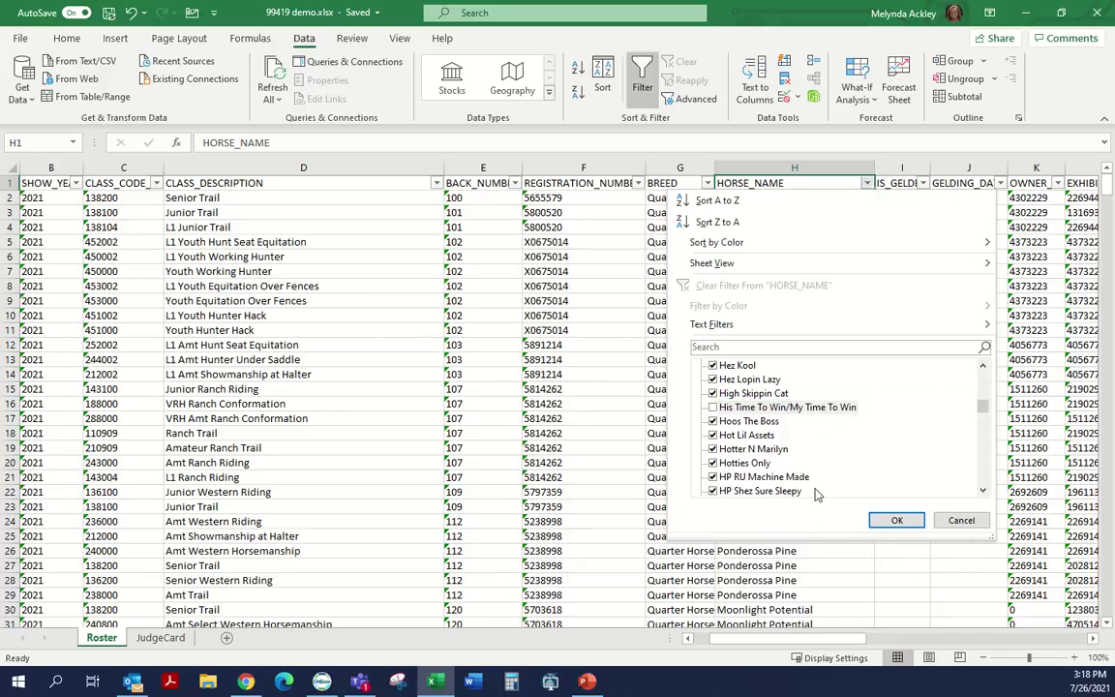
{"action": "scroll", "coordinate": [794, 406], "scroll_direction": "up", "scroll_amount": 20}
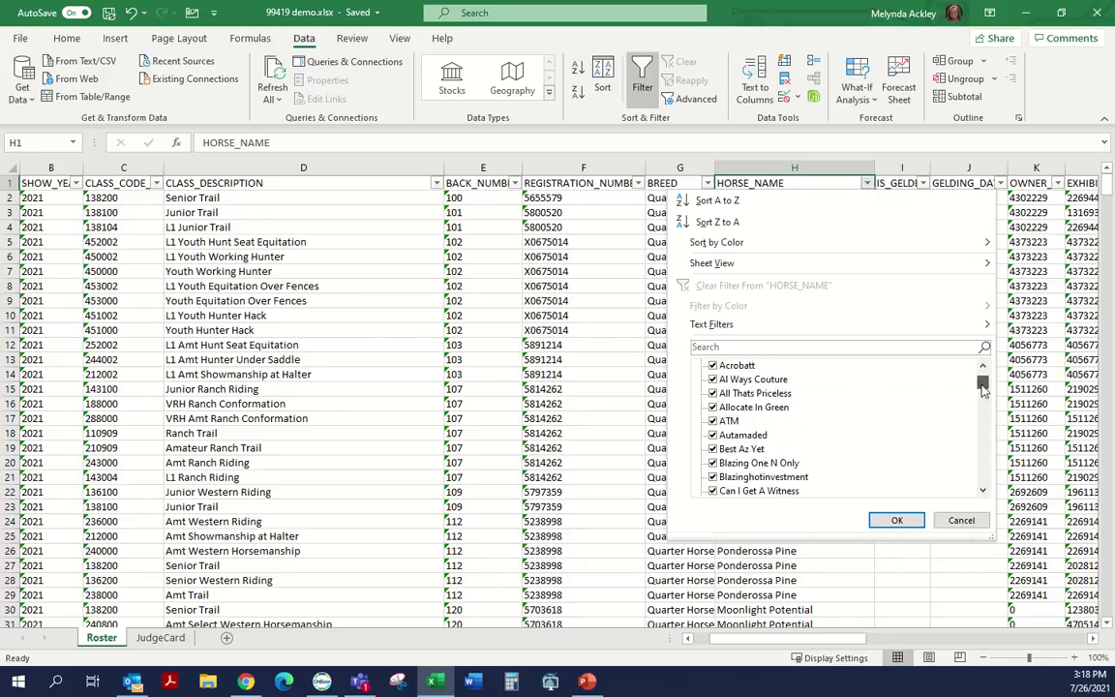
{"action": "left_click", "coordinate": [712, 366]}
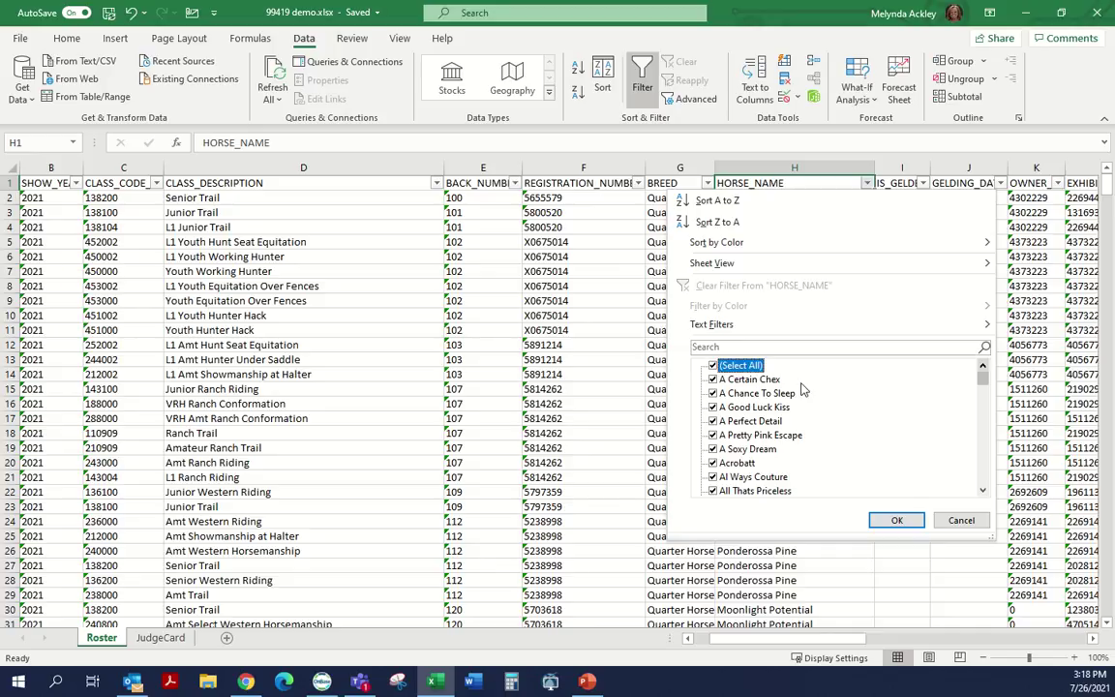
{"action": "left_click", "coordinate": [712, 366]}
Tick His Time To Win/My Time To Win in the HORSE_NAME list.
{"action": "scroll", "coordinate": [871, 440], "scroll_direction": "down", "scroll_amount": 12}
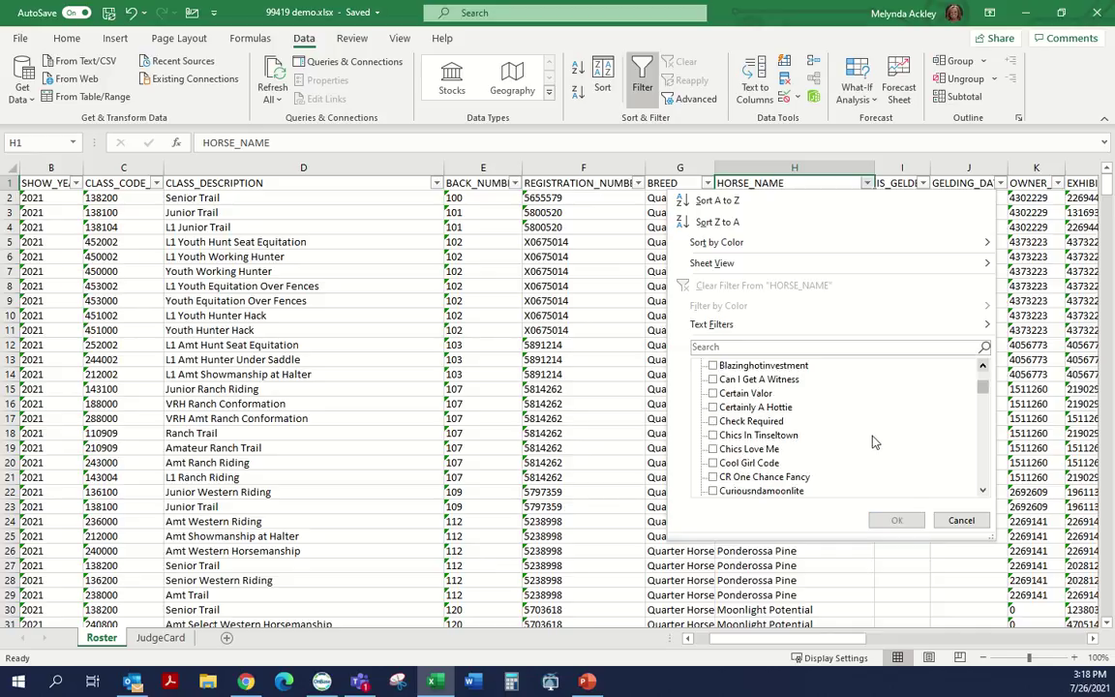
{"action": "scroll", "coordinate": [873, 441], "scroll_direction": "down", "scroll_amount": 3}
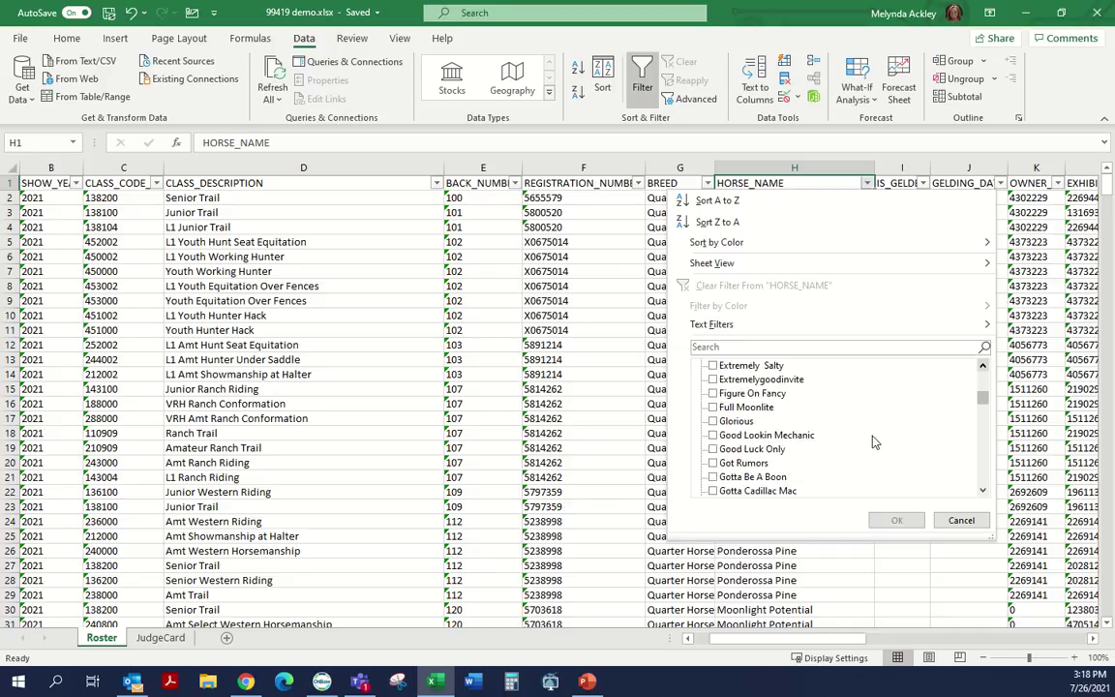
{"action": "scroll", "coordinate": [873, 443], "scroll_direction": "down", "scroll_amount": 3}
{"action": "scroll", "coordinate": [873, 442], "scroll_direction": "down", "scroll_amount": 1}
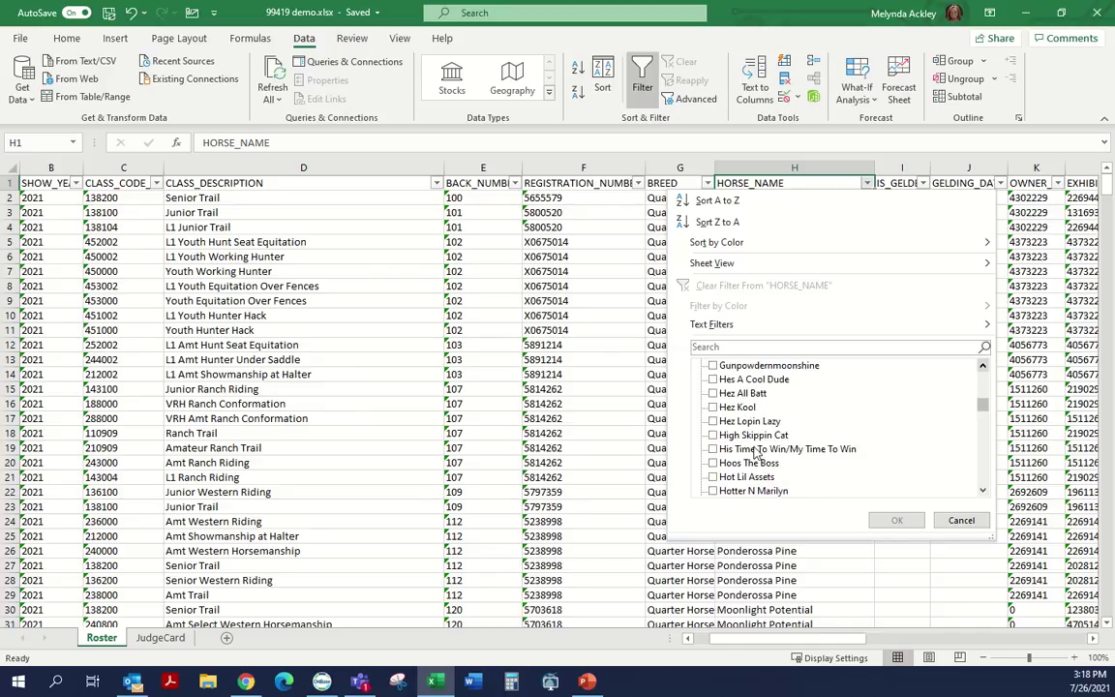
{"action": "left_click", "coordinate": [713, 449]}
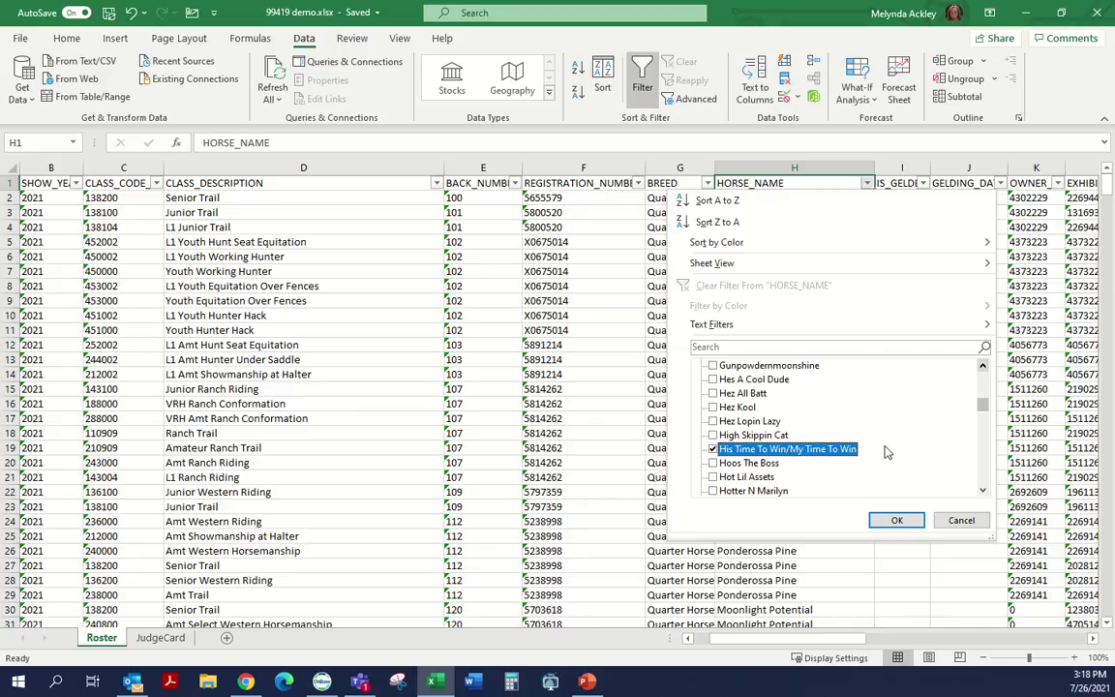
Also tick The Dark Nite/STR The Dark Nite and apply the filter (9 of 593 records).
{"action": "scroll", "coordinate": [916, 431], "scroll_direction": "down", "scroll_amount": 3}
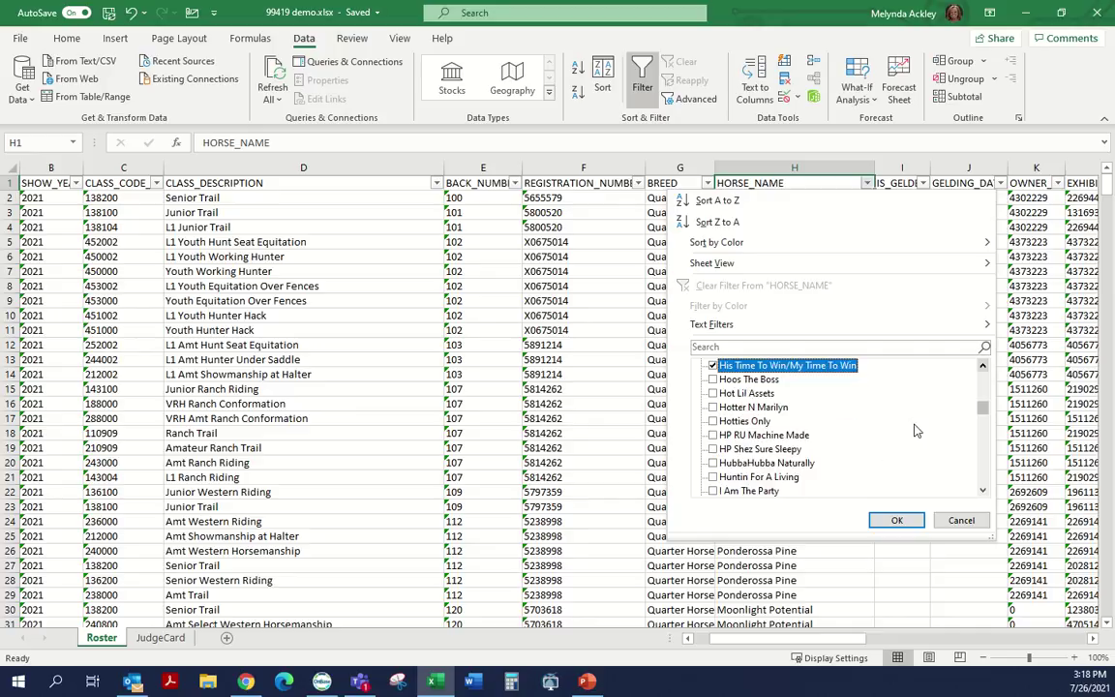
{"action": "scroll", "coordinate": [915, 430], "scroll_direction": "down", "scroll_amount": 3}
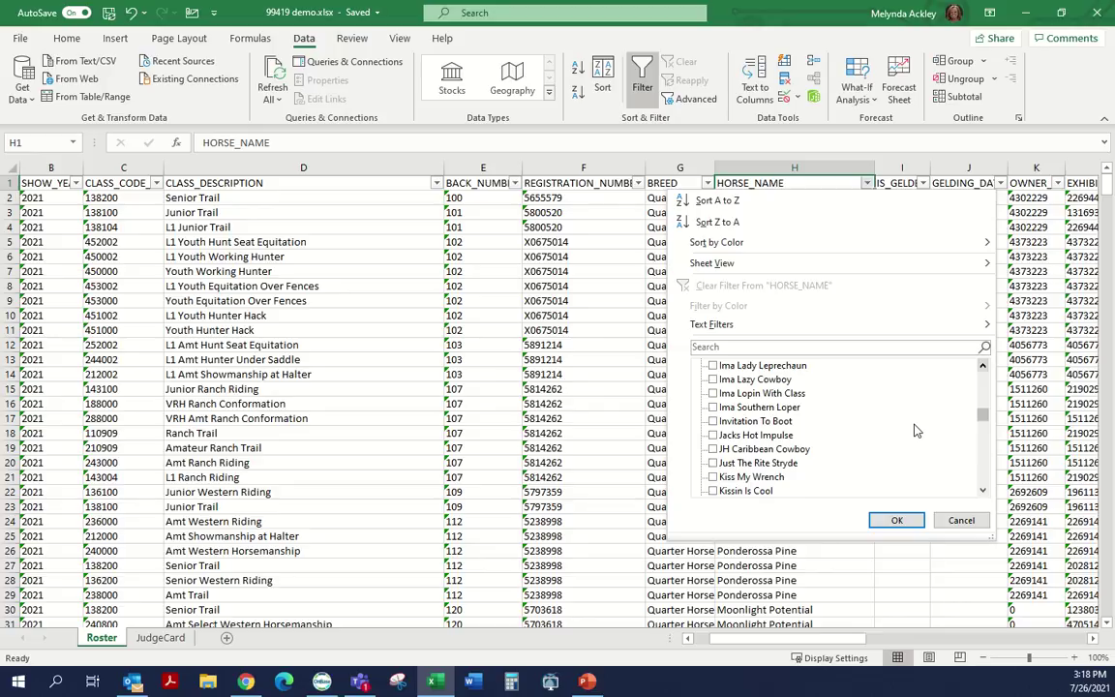
{"action": "scroll", "coordinate": [910, 426], "scroll_direction": "down", "scroll_amount": 9}
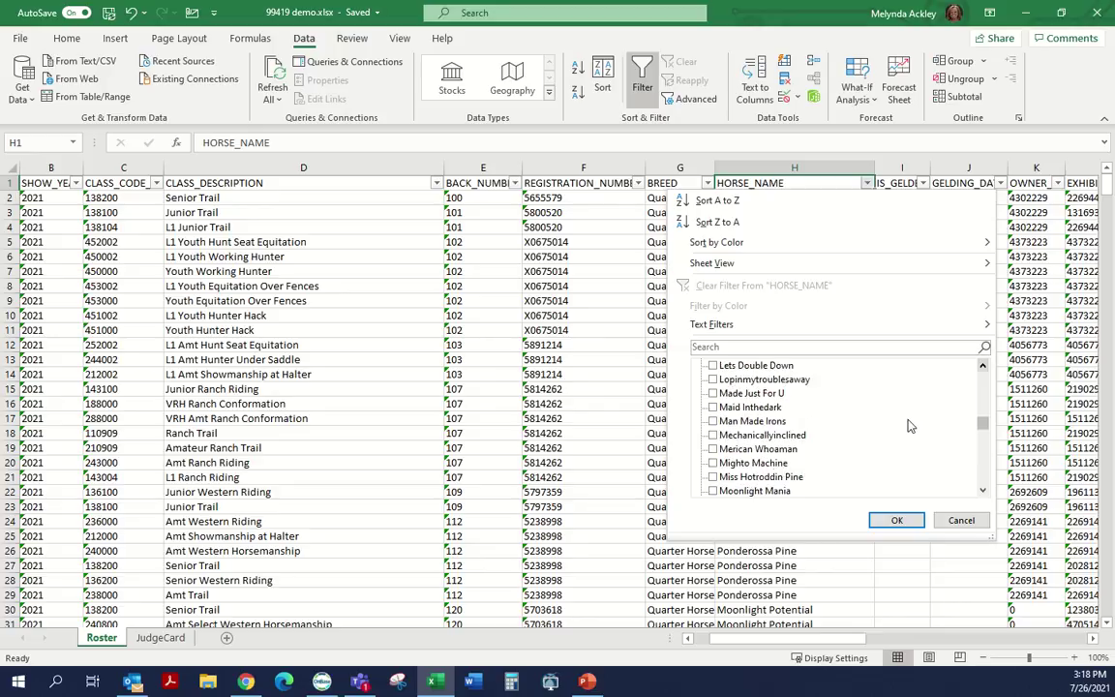
{"action": "scroll", "coordinate": [910, 426], "scroll_direction": "down", "scroll_amount": 4}
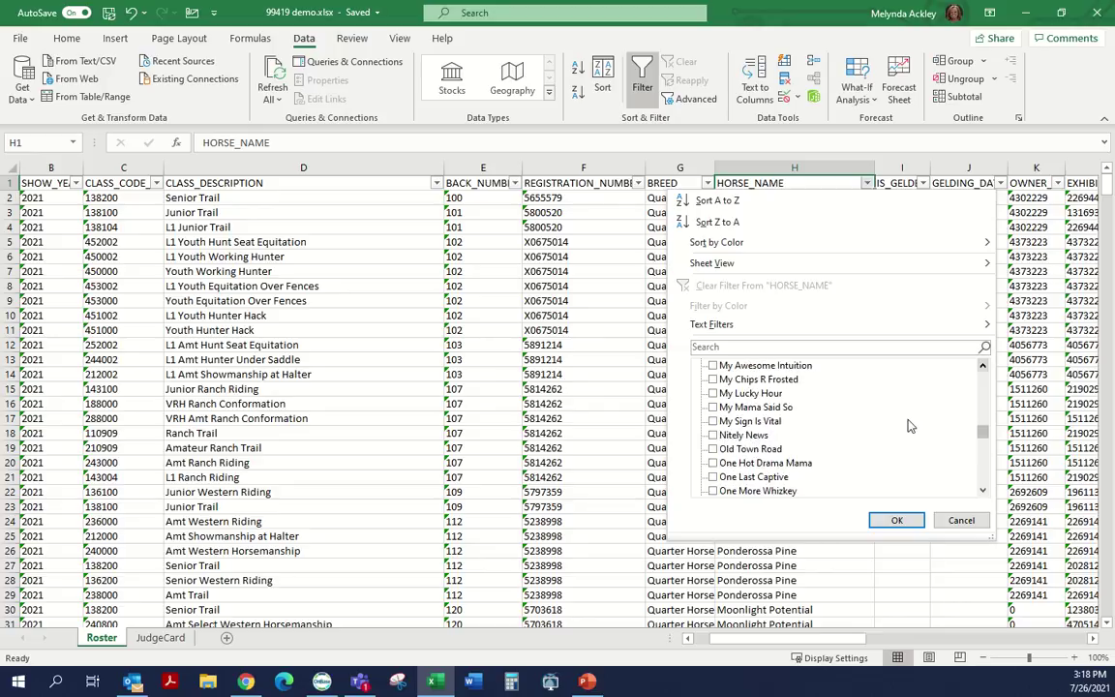
{"action": "scroll", "coordinate": [910, 426], "scroll_direction": "down", "scroll_amount": 6}
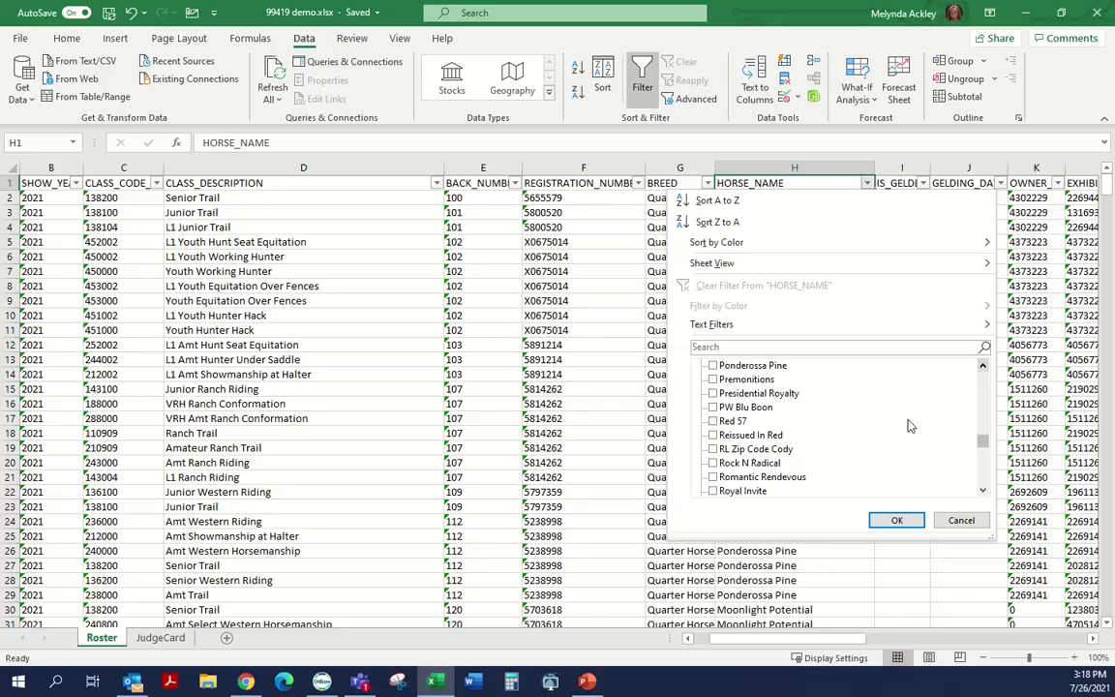
{"action": "scroll", "coordinate": [910, 426], "scroll_direction": "down", "scroll_amount": 2}
{"action": "scroll", "coordinate": [910, 426], "scroll_direction": "down", "scroll_amount": 3}
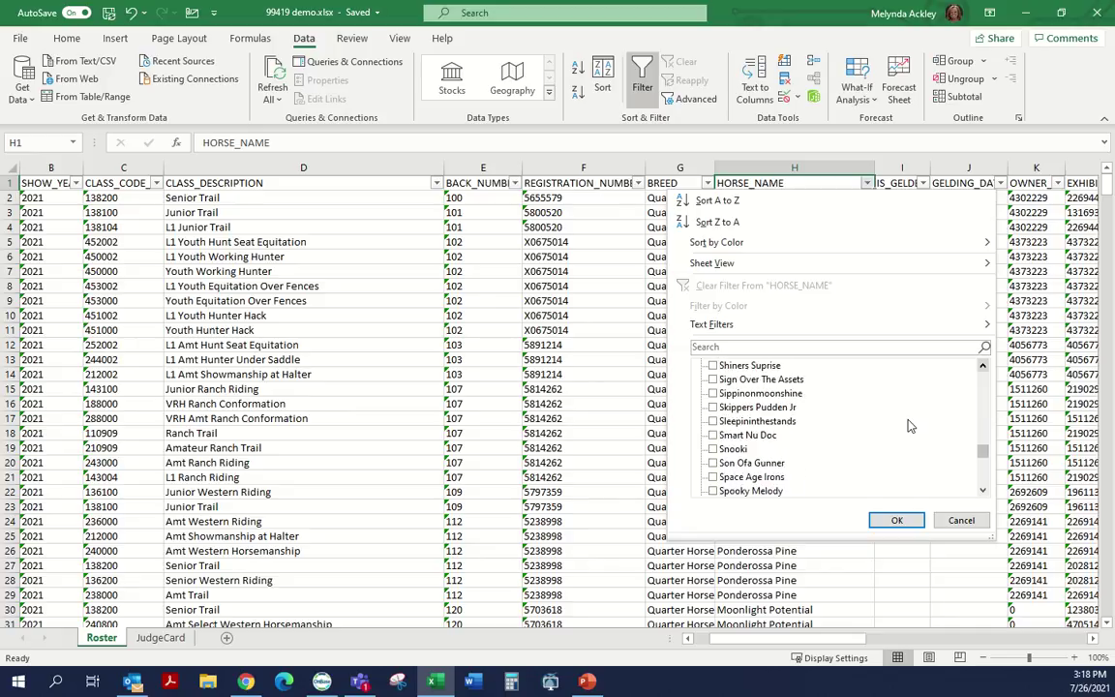
{"action": "scroll", "coordinate": [910, 426], "scroll_direction": "down", "scroll_amount": 8}
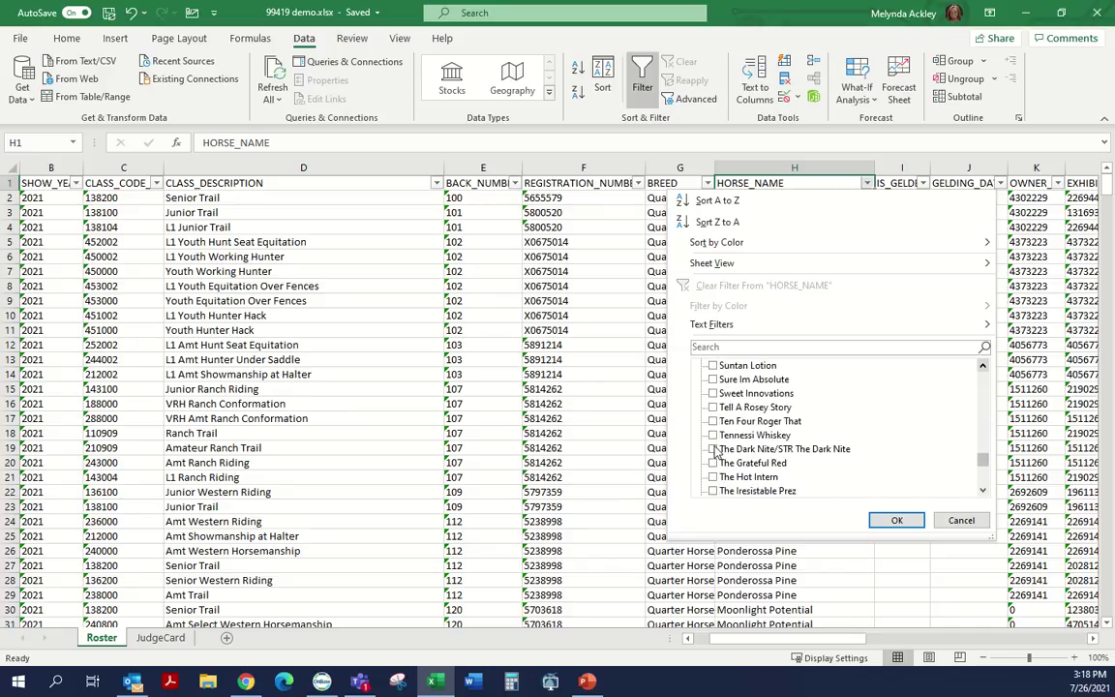
{"action": "left_click", "coordinate": [713, 449]}
{"action": "scroll", "coordinate": [907, 433], "scroll_direction": "down", "scroll_amount": 4}
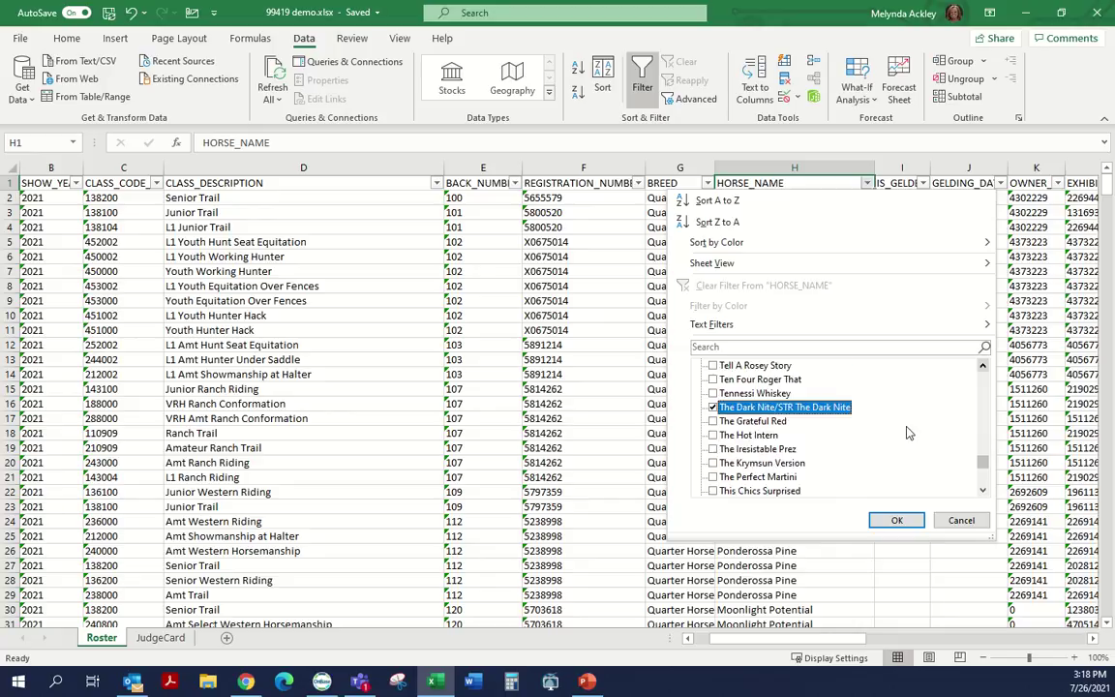
{"action": "scroll", "coordinate": [910, 431], "scroll_direction": "down", "scroll_amount": 6}
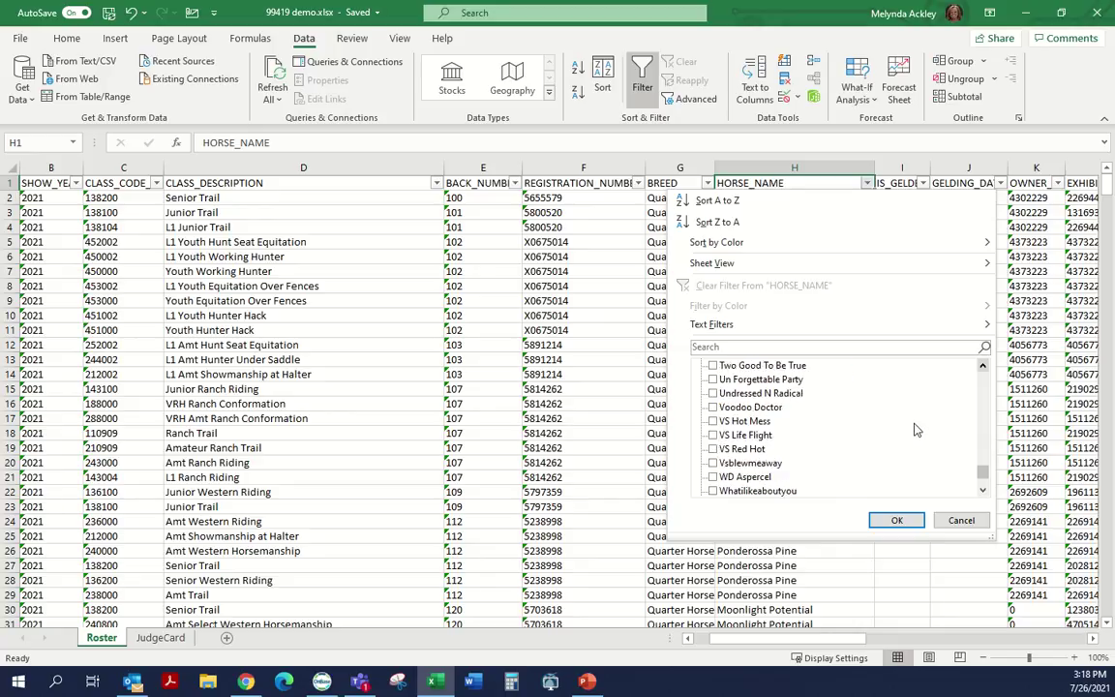
{"action": "left_click", "coordinate": [900, 520]}
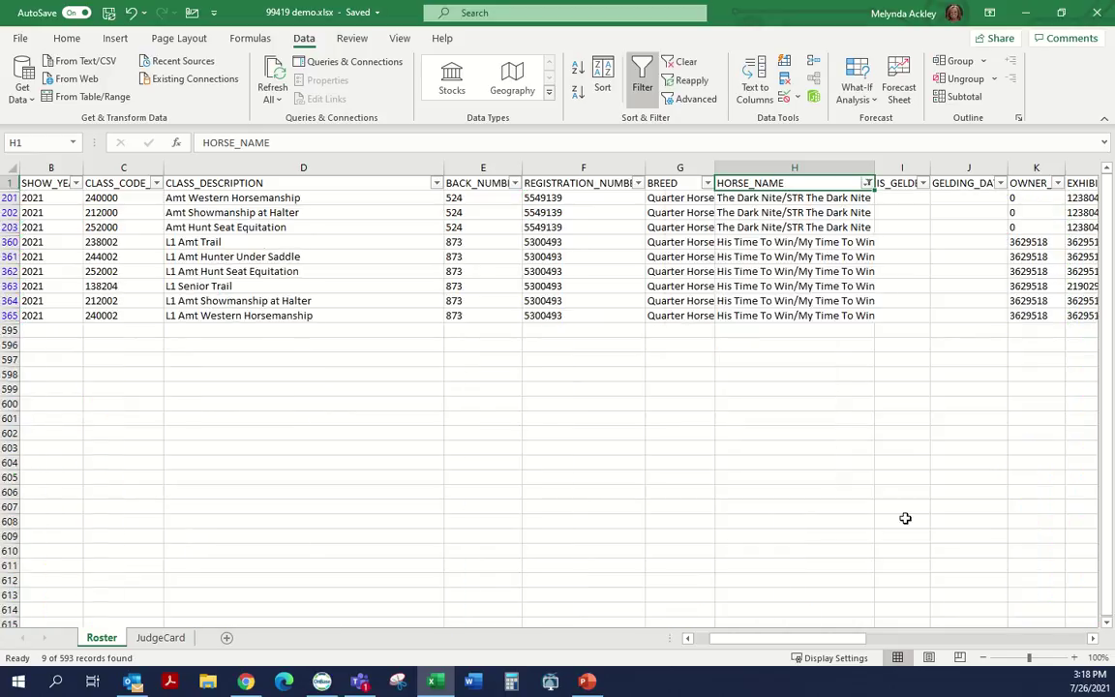
Copy registration number 5549139 from cell F201 and switch to the Find a Horse page.
{"action": "left_click", "coordinate": [590, 200]}
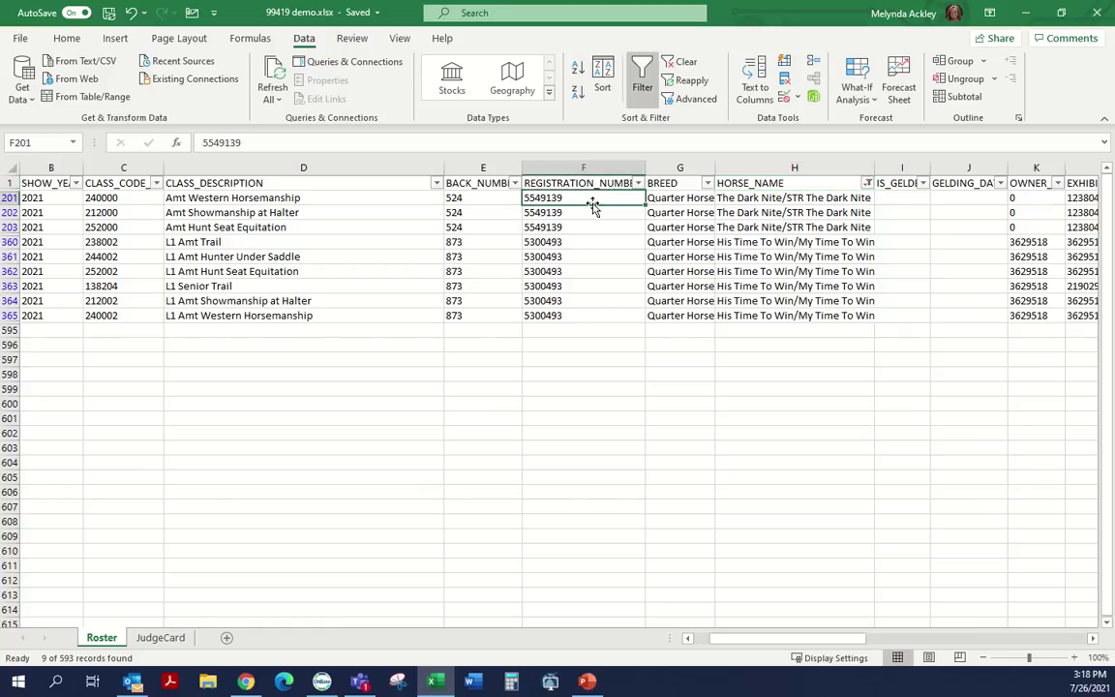
{"action": "key", "text": "ctrl+c"}
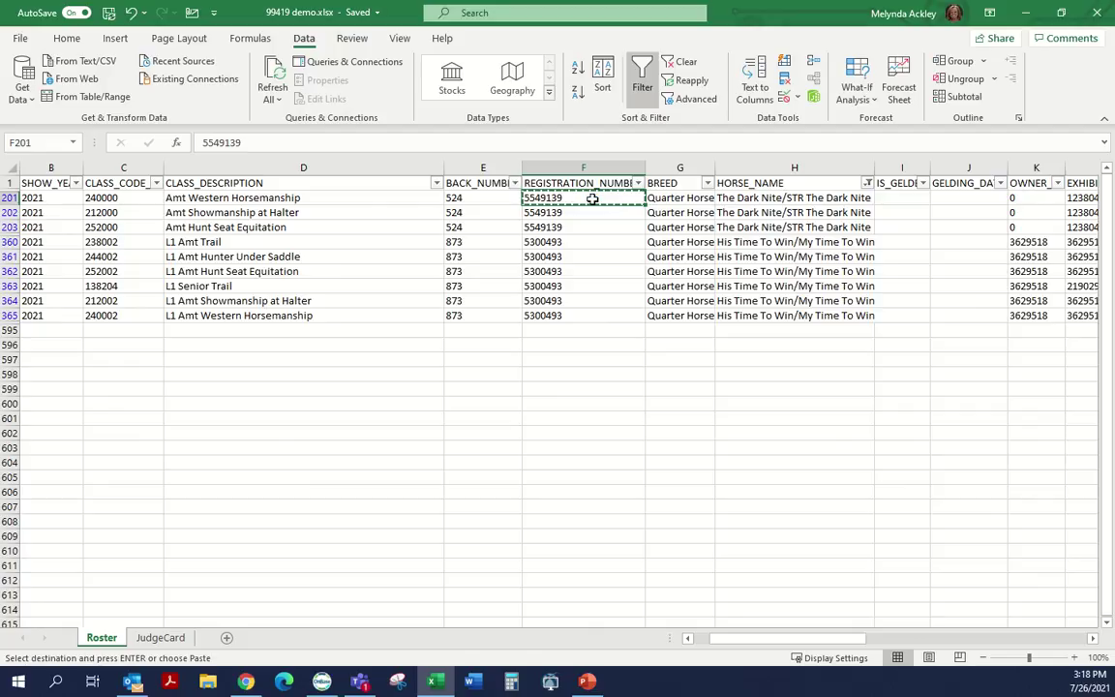
{"action": "key", "text": "alt+Tab"}
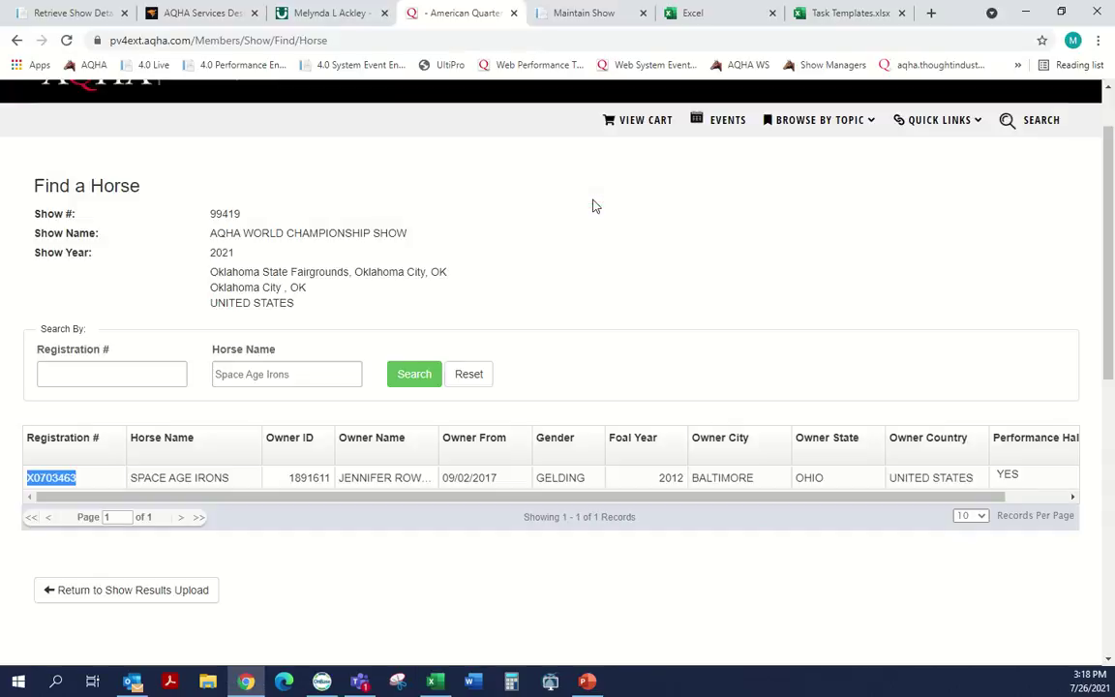
Clear the old horse name and search Find a Horse by registration 5549139.
{"action": "triple_click", "coordinate": [293, 372]}
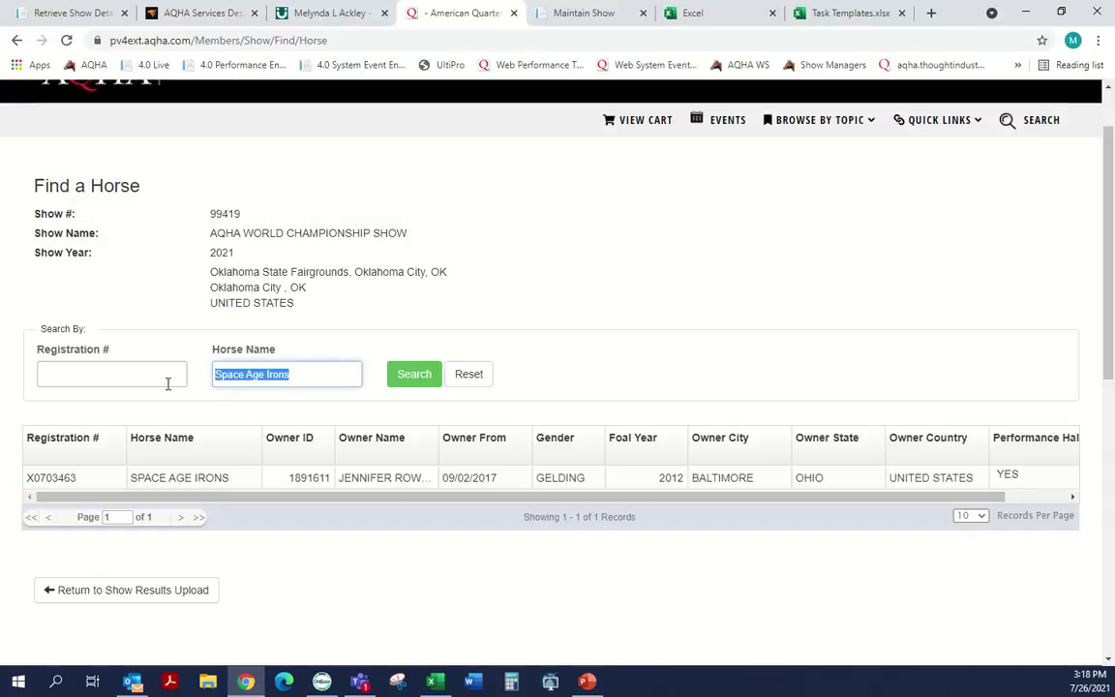
{"action": "key", "text": "BackSpace"}
{"action": "left_click", "coordinate": [135, 374]}
{"action": "scroll", "coordinate": [135, 377], "scroll_direction": "up", "scroll_amount": 1}
{"action": "key", "text": "ctrl+v"}
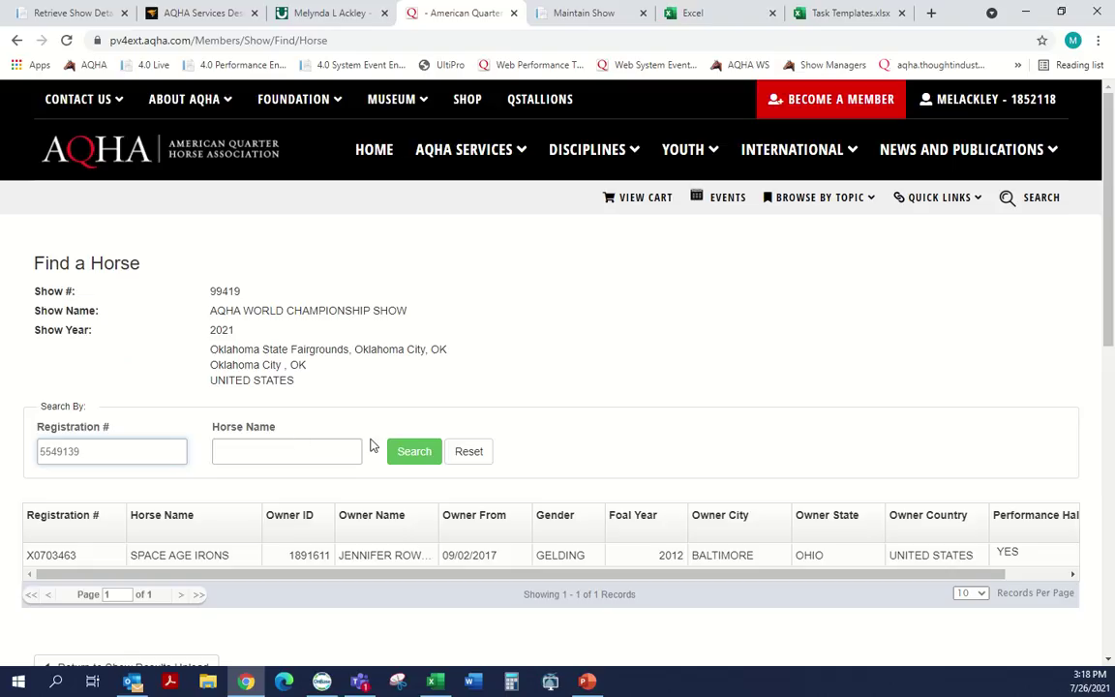
{"action": "left_click", "coordinate": [414, 451]}
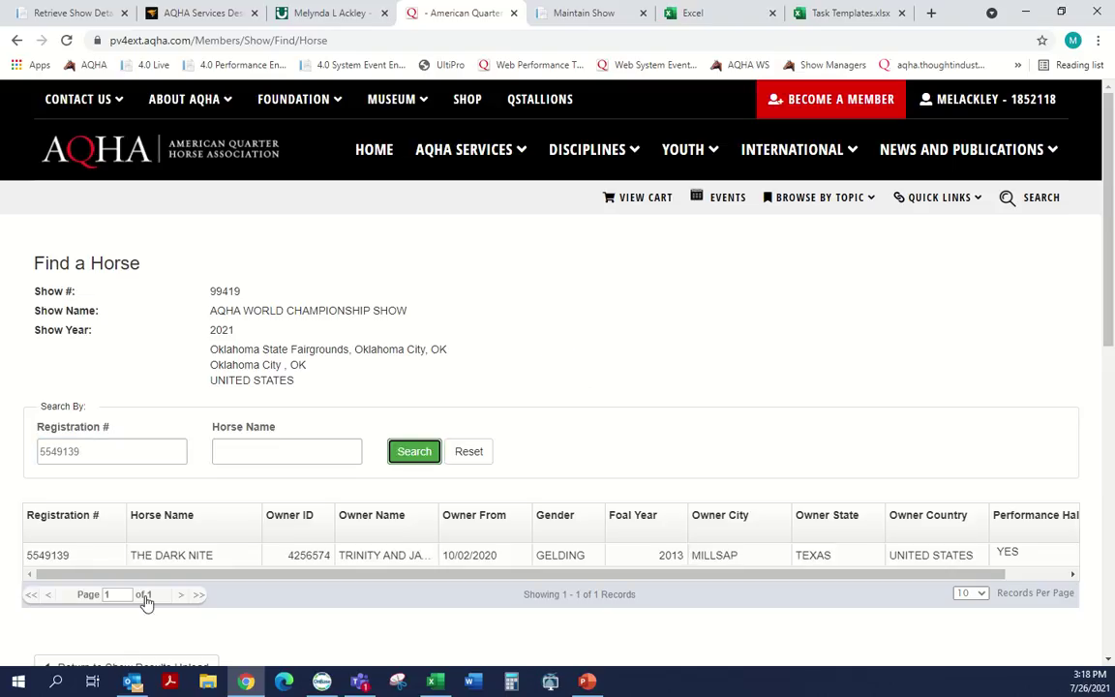
Copy the returned official name THE DARK NITE and return to Excel.
{"action": "left_click_drag", "start_coordinate": [214, 555], "coordinate": [119, 570]}
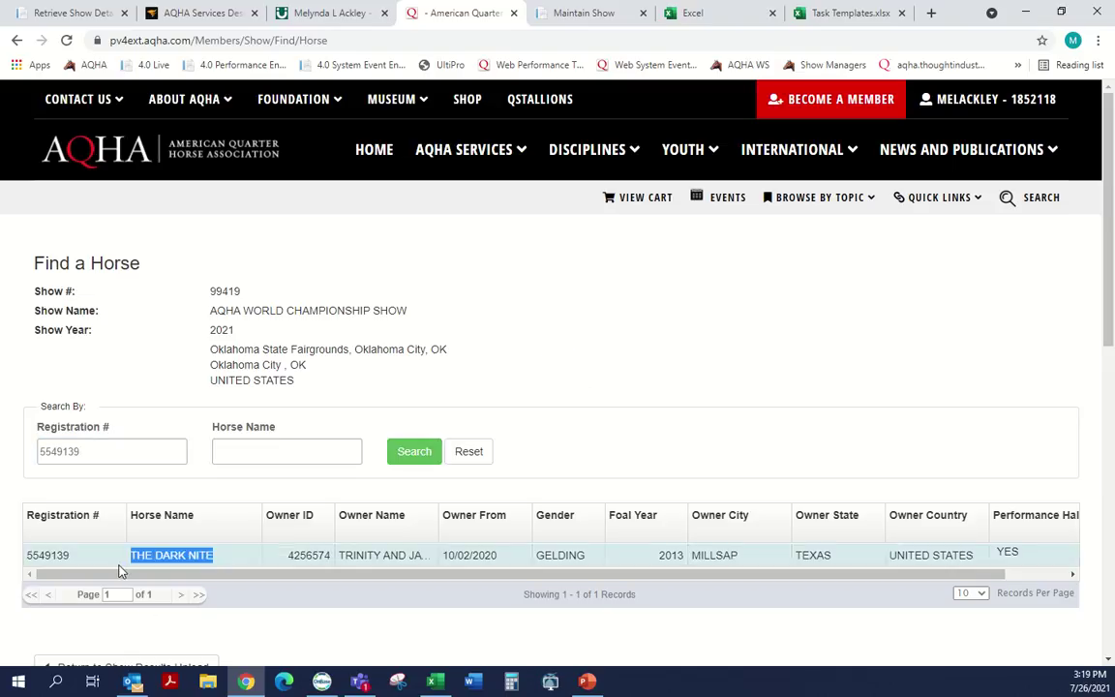
{"action": "right_click", "coordinate": [155, 559]}
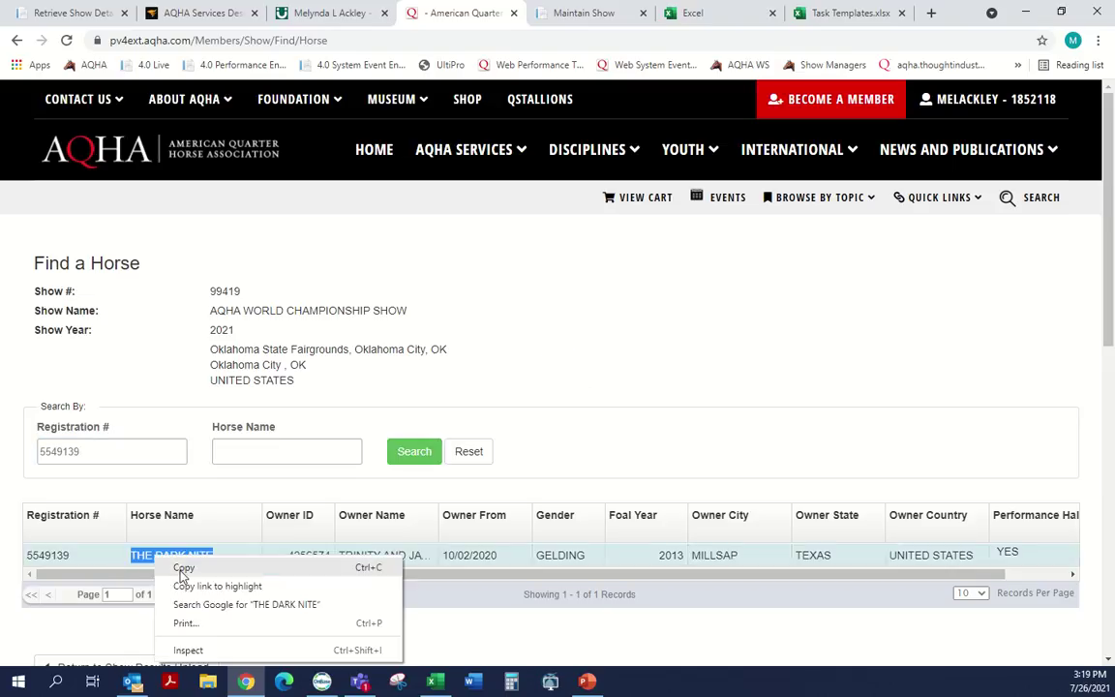
{"action": "left_click", "coordinate": [179, 568]}
{"action": "key", "text": "alt+Tab"}
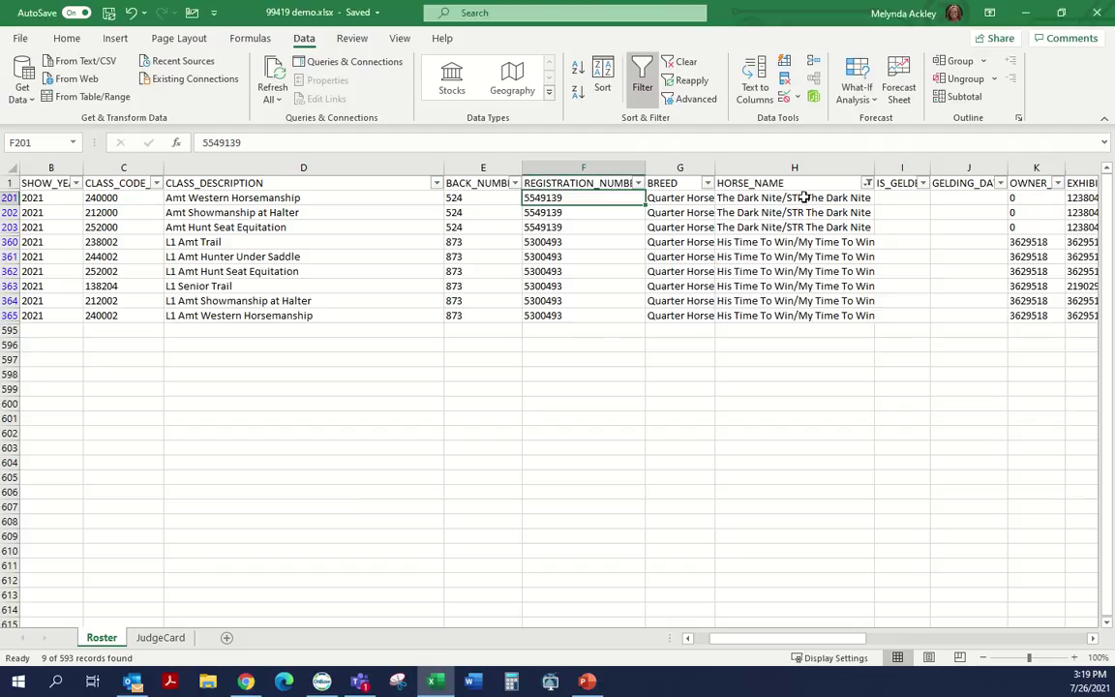
Fill HORSE_NAME cells H201, H202 and H203 with THE DARK NITE.
{"action": "left_click", "coordinate": [799, 198]}
{"action": "key", "text": "ctrl+v"}
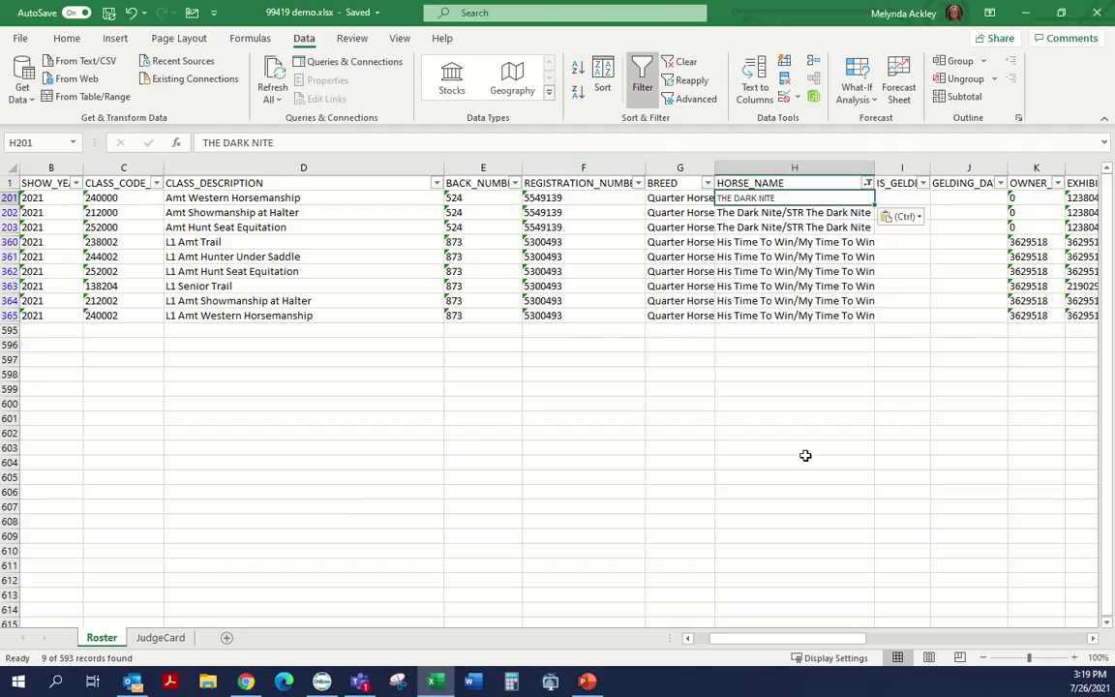
{"action": "key", "text": "Tab"}
{"action": "key", "text": "Left"}
{"action": "key", "text": "ctrl+c"}
{"action": "key", "text": "Down"}
{"action": "key", "text": "ctrl+v"}
{"action": "key", "text": "Down"}
{"action": "key", "text": "ctrl+v"}
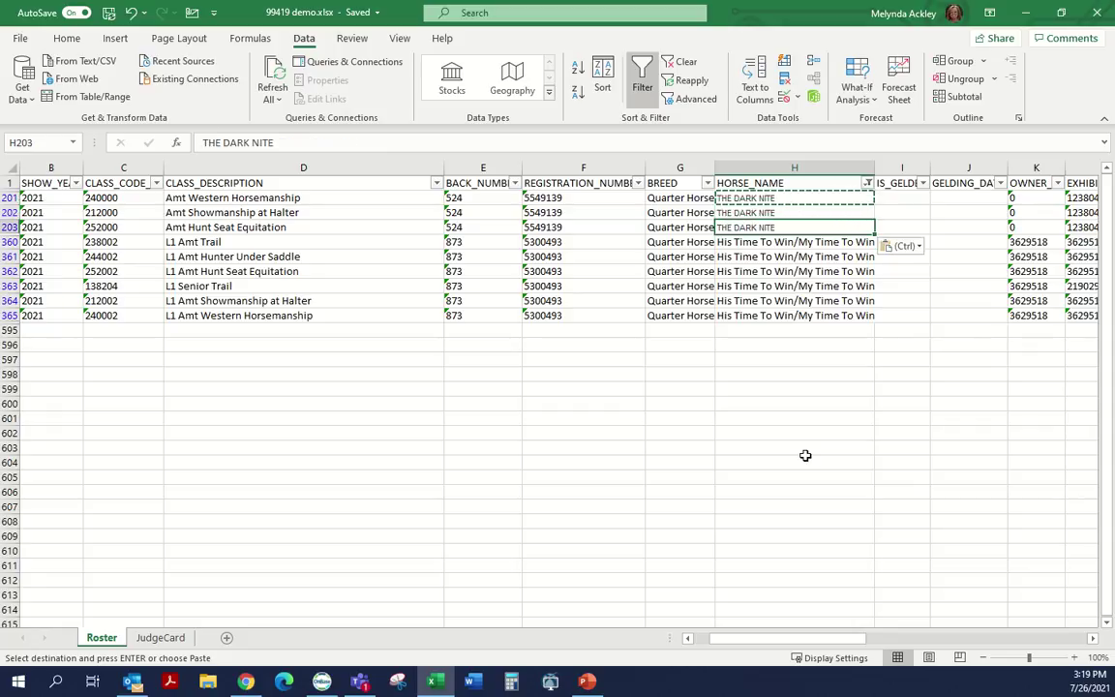
Copy His Time To Win's registration number 5300493 from row 360.
{"action": "key", "text": "Down"}
{"action": "key", "text": "Left"}
{"action": "key", "text": "Left"}
{"action": "key", "text": "Left"}
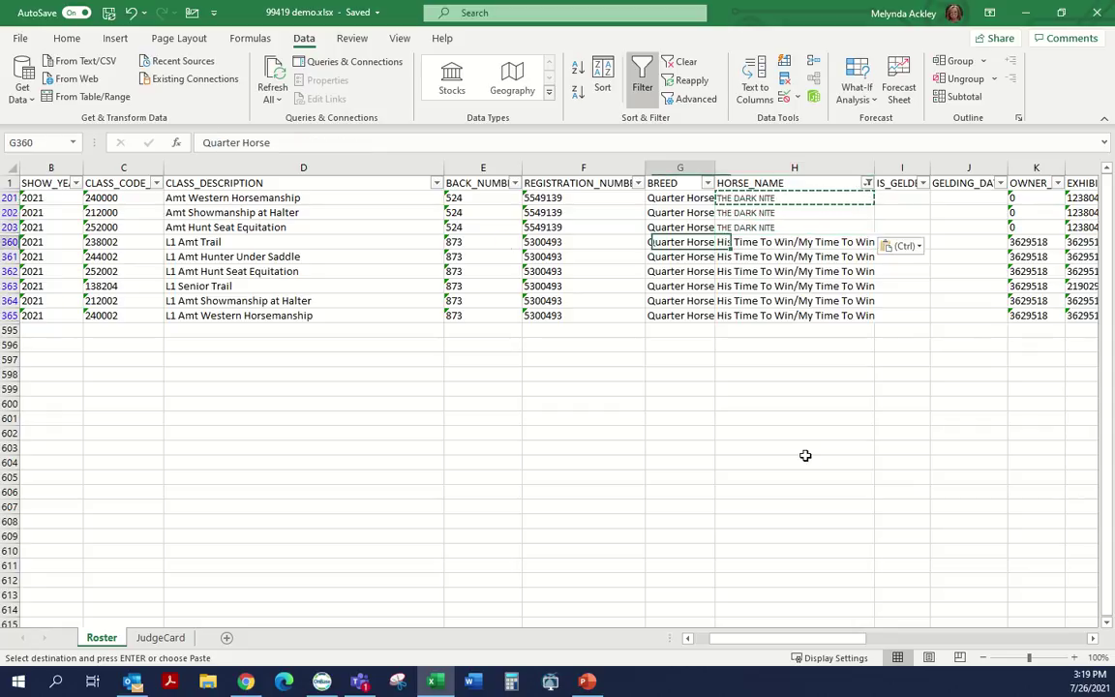
{"action": "key", "text": "Left"}
{"action": "key", "text": "Up"}
{"action": "key", "text": "Up"}
{"action": "key", "text": "Up"}
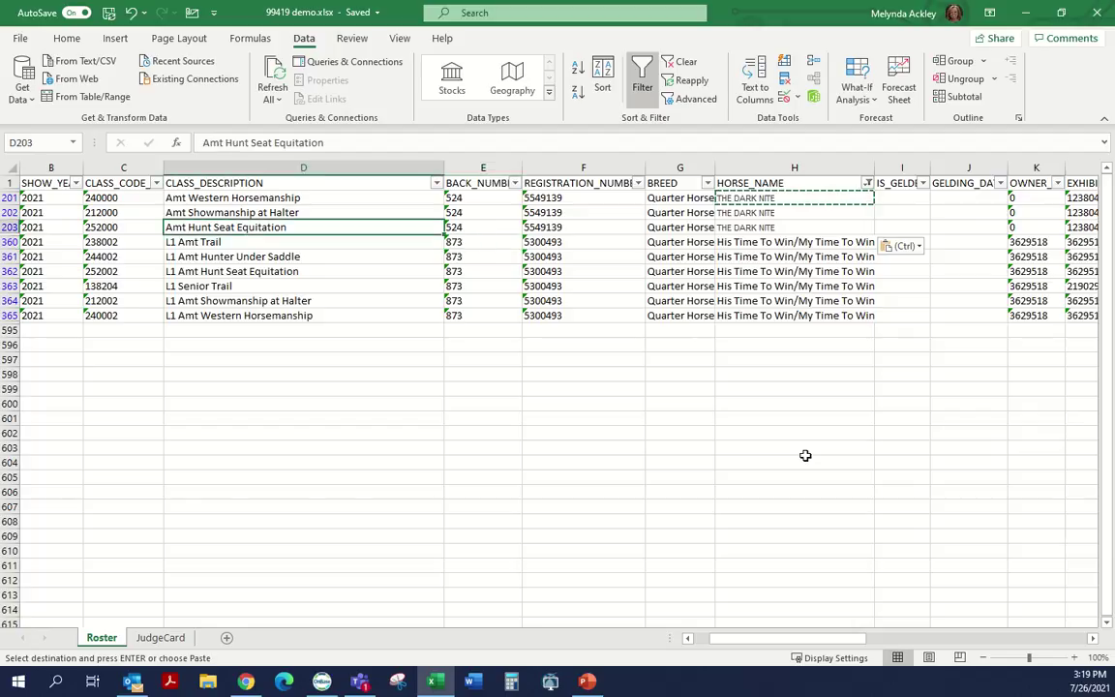
{"action": "key", "text": "Down"}
{"action": "key", "text": "Down"}
{"action": "key", "text": "Down"}
{"action": "key", "text": "Right"}
{"action": "key", "text": "Right"}
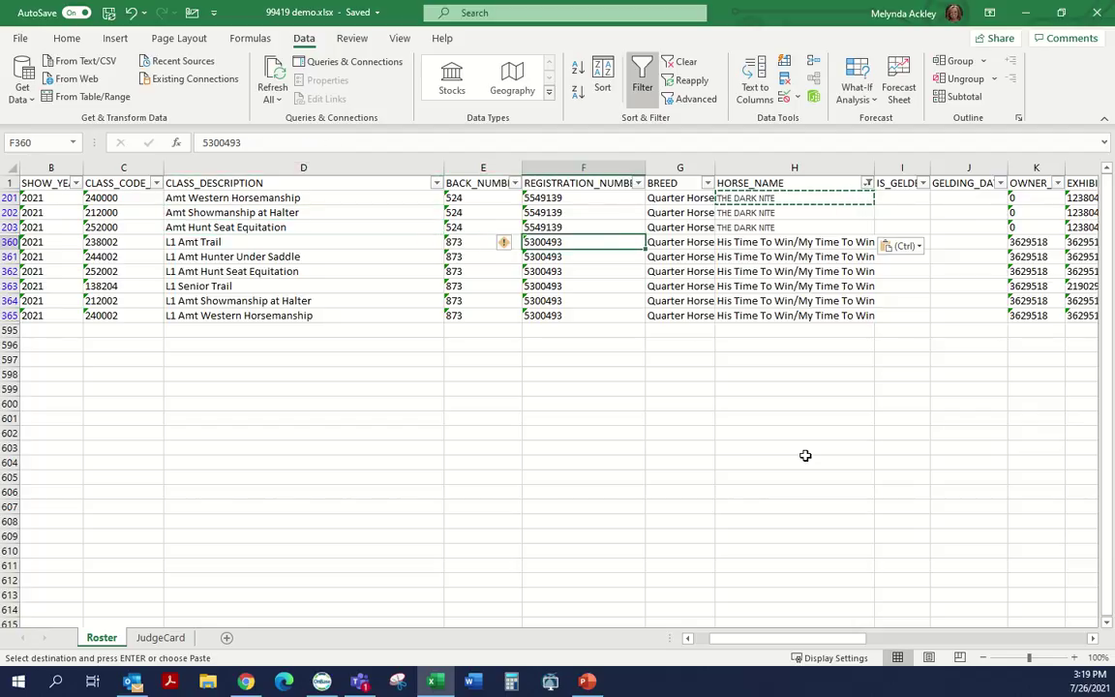
{"action": "key", "text": "ctrl+c"}
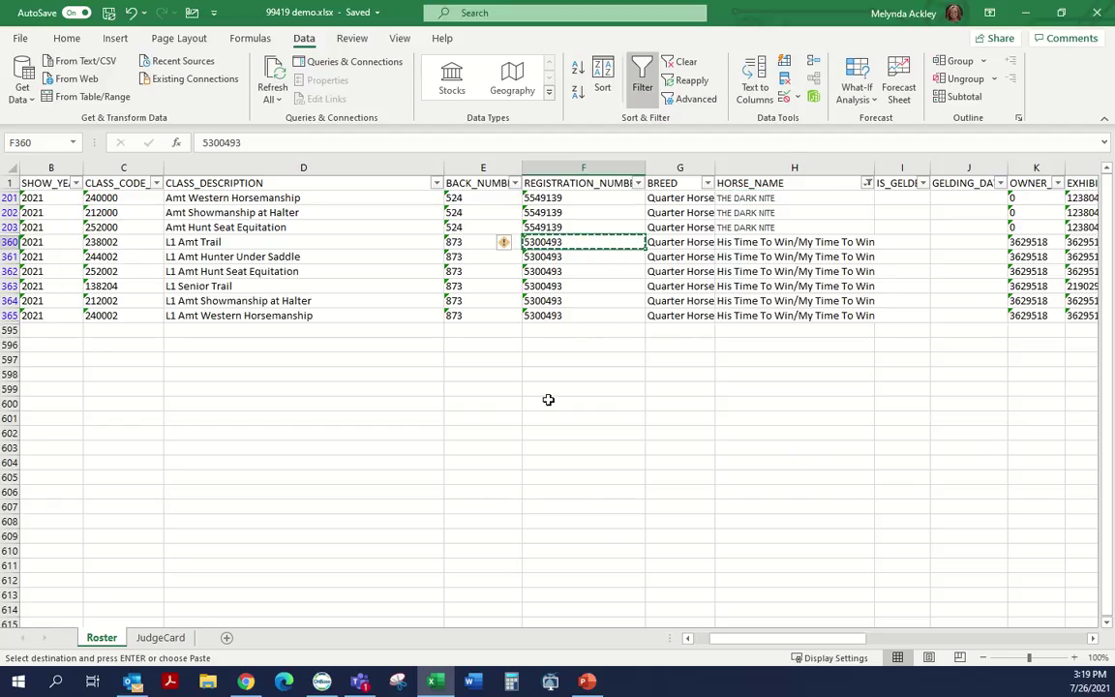
Search Find a Horse for registration 5300493 and copy the returned name HIS TIME TO WIN.
{"action": "key", "text": "alt+Tab"}
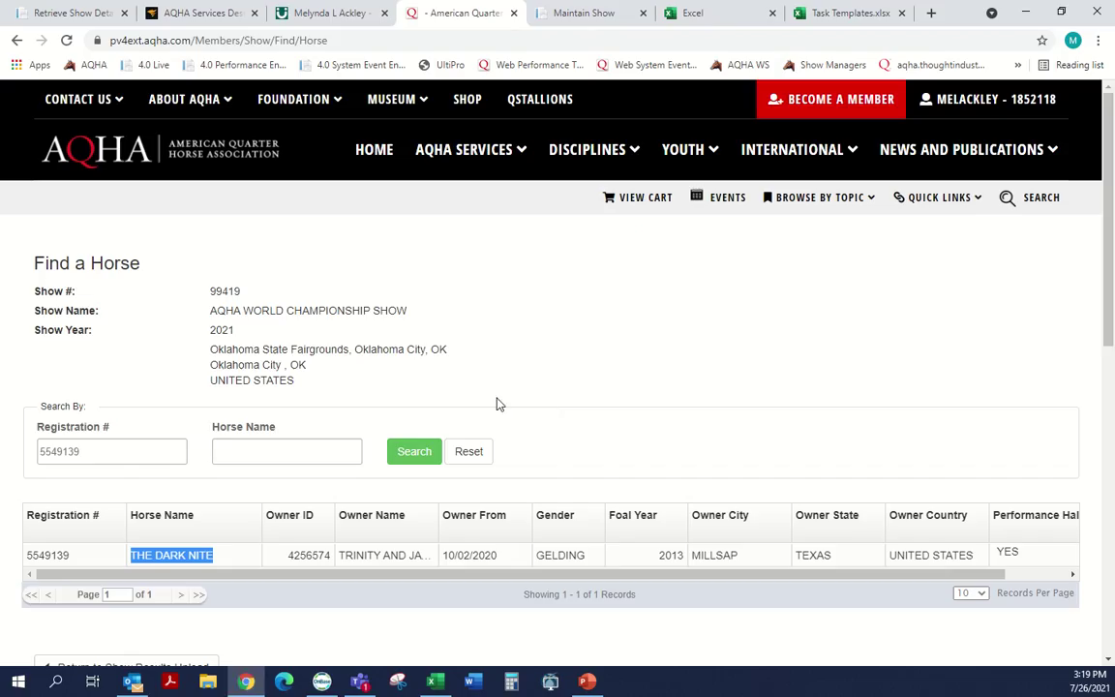
{"action": "left_click_drag", "start_coordinate": [161, 451], "coordinate": [2, 453]}
{"action": "key", "text": "ctrl+v"}
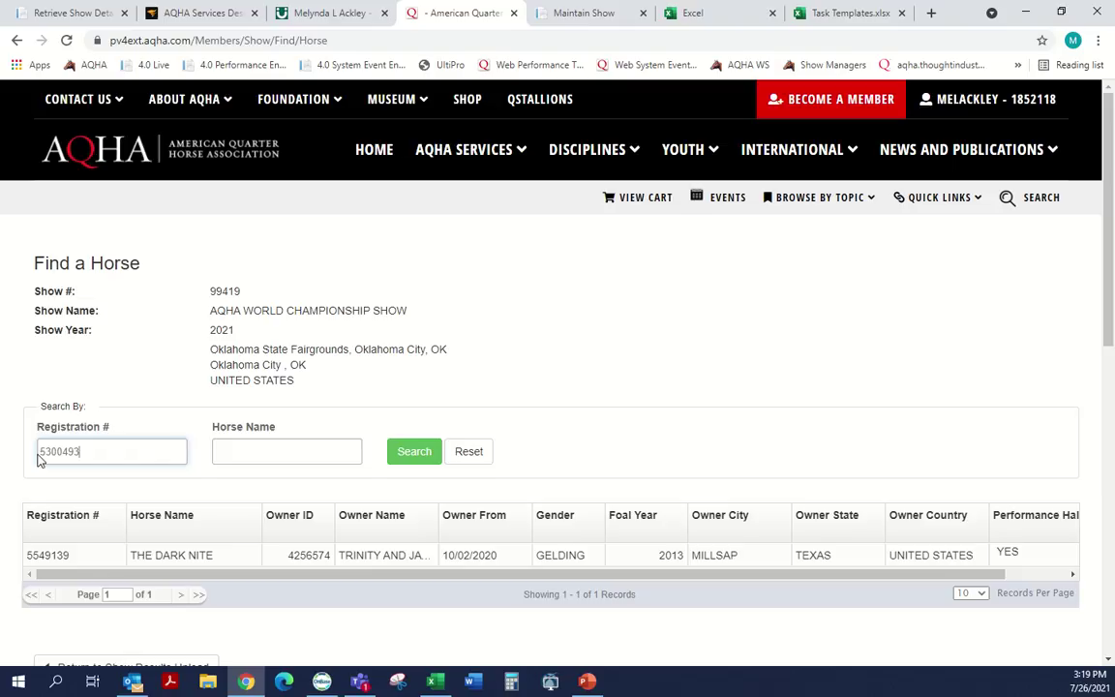
{"action": "left_click", "coordinate": [415, 453]}
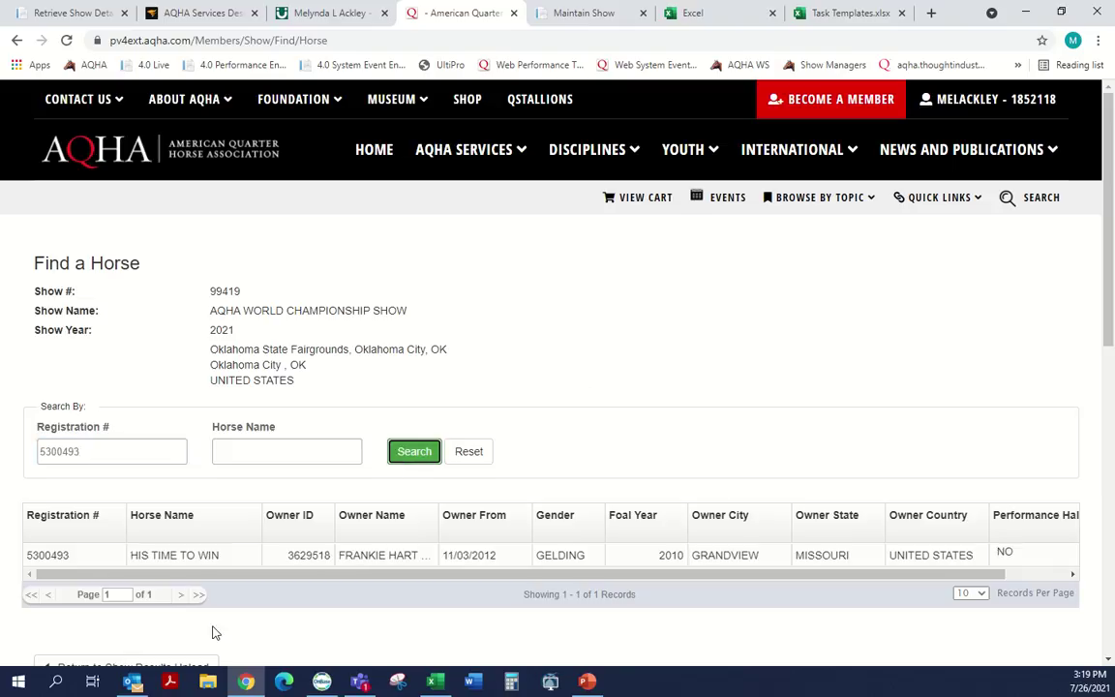
{"action": "left_click_drag", "start_coordinate": [223, 564], "coordinate": [130, 556]}
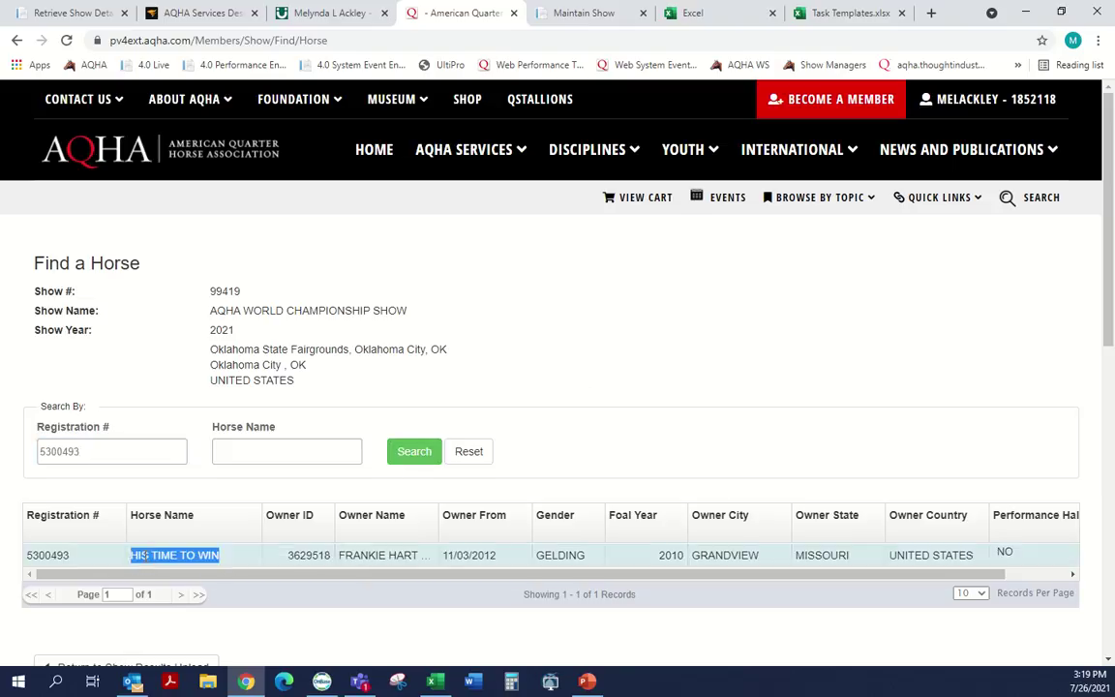
{"action": "right_click", "coordinate": [154, 560]}
{"action": "left_click", "coordinate": [169, 572]}
Paste HIS TIME TO WIN into HORSE_NAME cells H360 through H365.
{"action": "key", "text": "alt+Tab"}
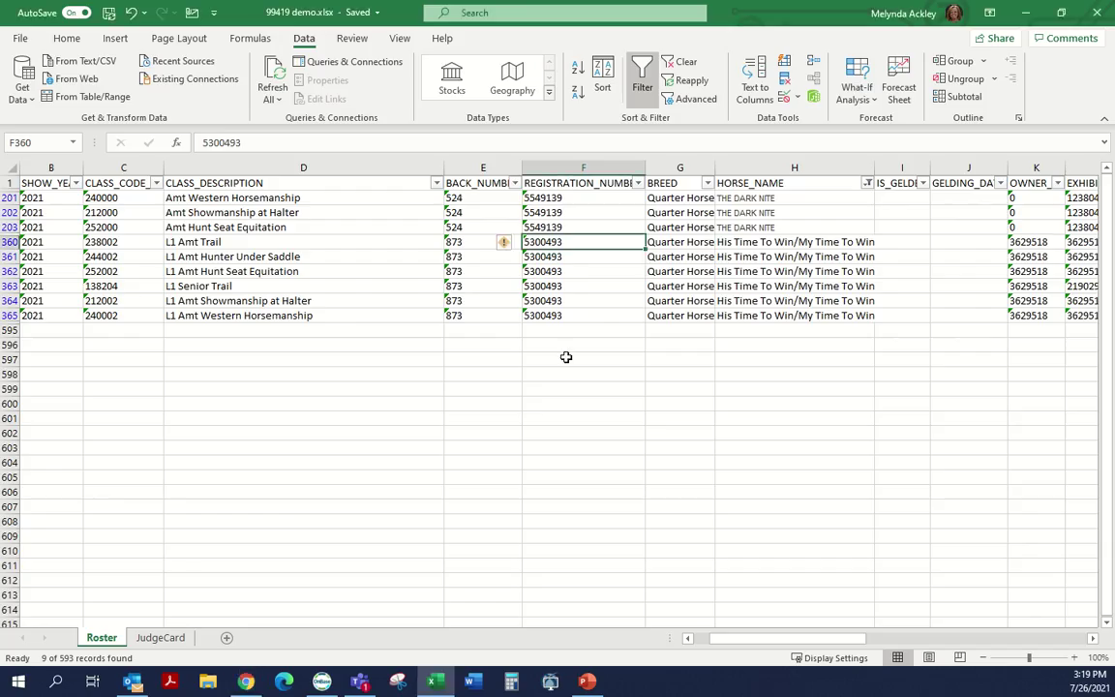
{"action": "key", "text": "Right"}
{"action": "key", "text": "Right"}
{"action": "key", "text": "ctrl+v"}
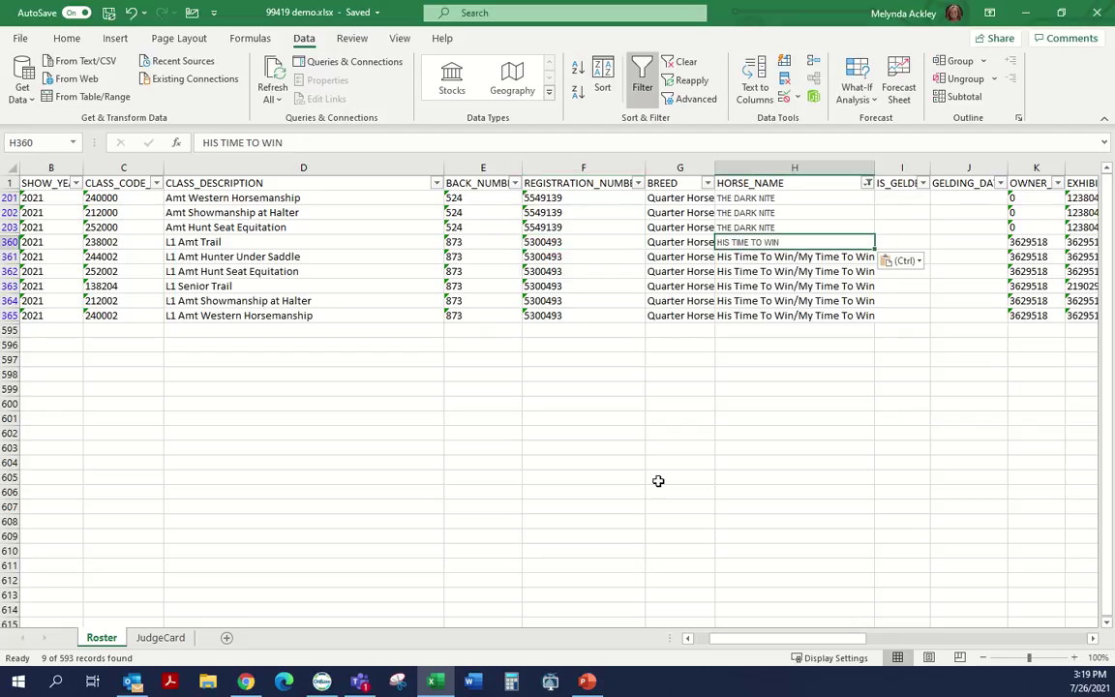
{"action": "key", "text": "Down"}
{"action": "key", "text": "shift+Down"}
{"action": "key", "text": "shift+Down"}
{"action": "key", "text": "shift+Down"}
{"action": "key", "text": "shift+Down"}
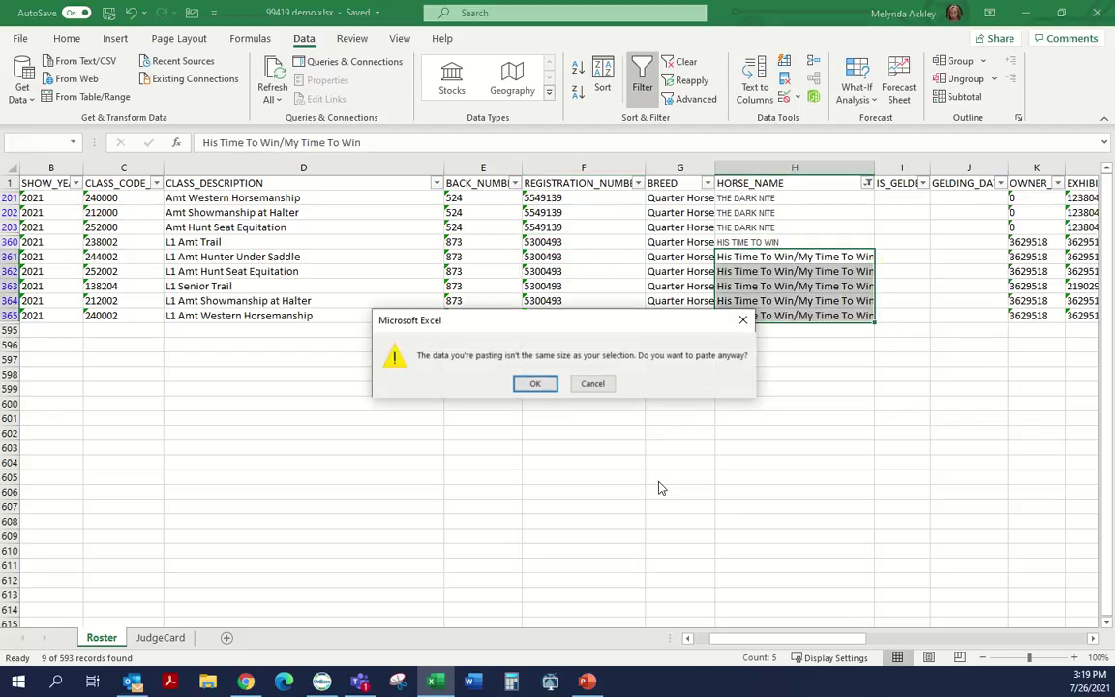
{"action": "key", "text": "Return"}
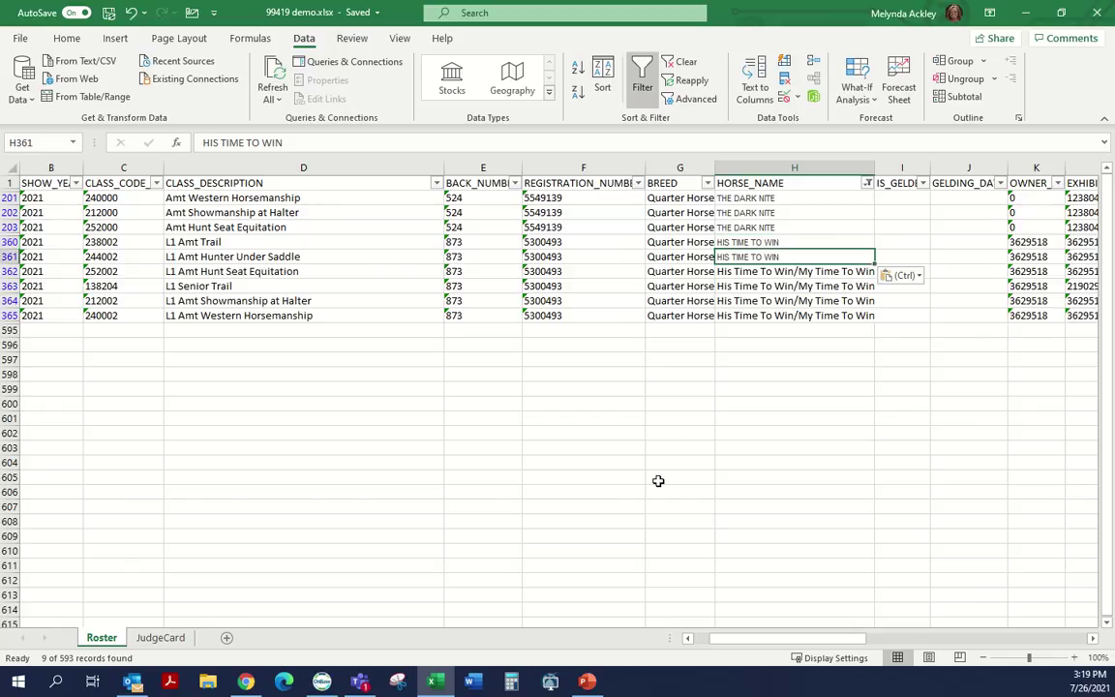
{"action": "key", "text": "ctrl+c"}
{"action": "key", "text": "Down"}
{"action": "key", "text": "shift+Down"}
{"action": "key", "text": "shift+Down"}
{"action": "key", "text": "shift+Down"}
{"action": "key", "text": "ctrl+v"}
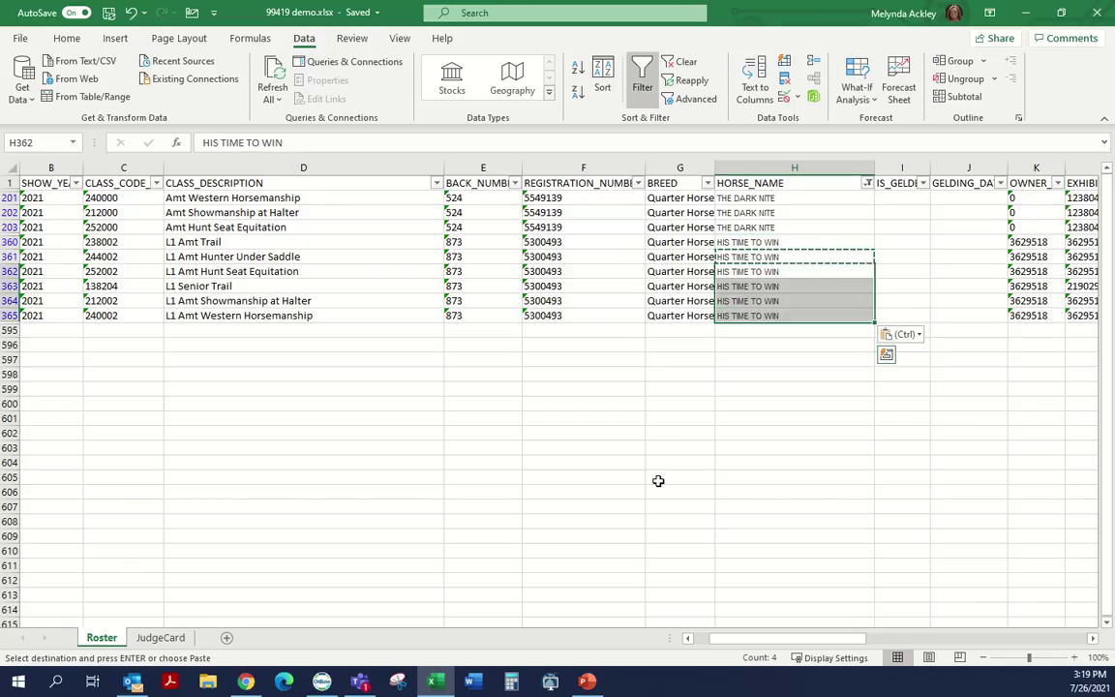
{"action": "key", "text": "Down"}
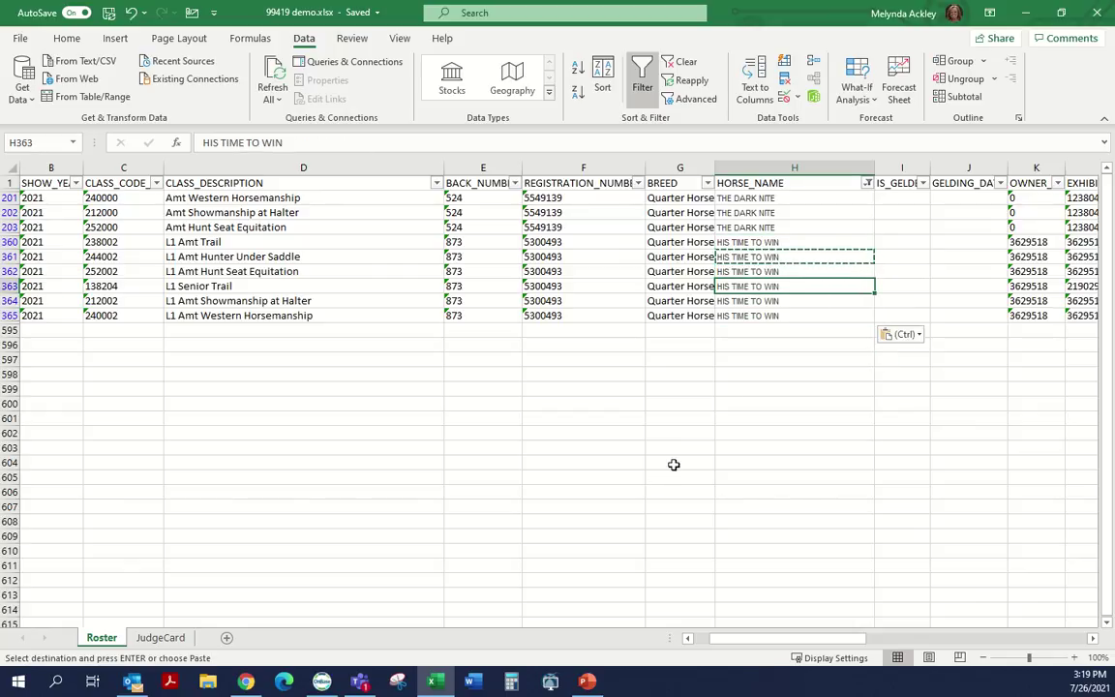
{"action": "left_click", "coordinate": [743, 389]}
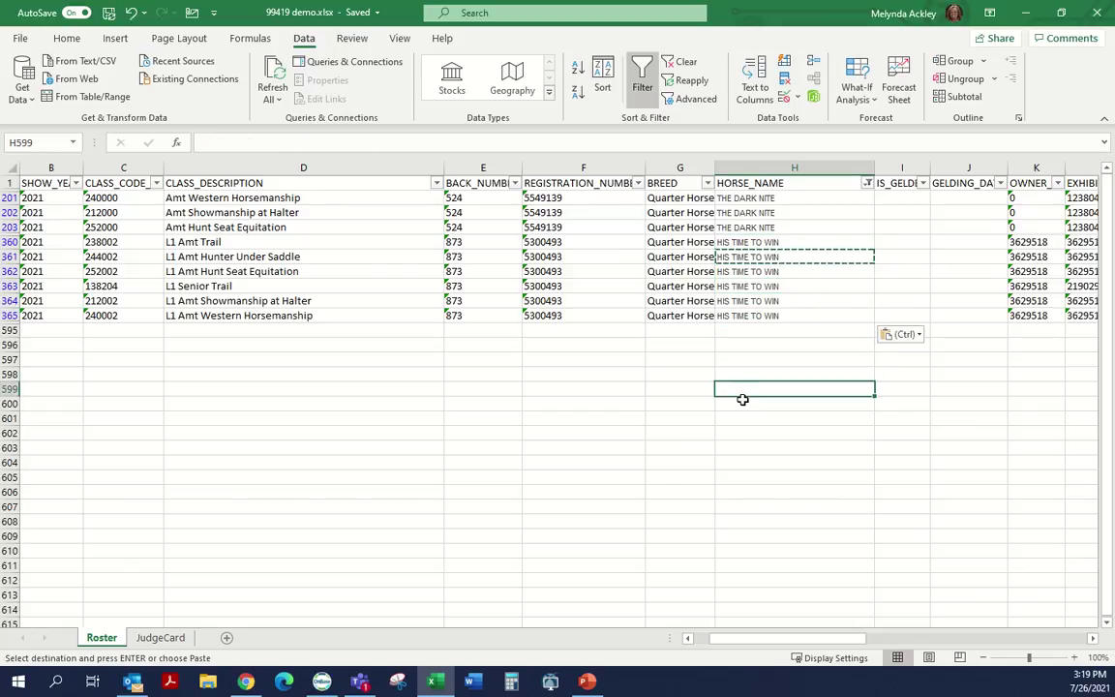
Clear the HORSE_NAME filter so all roster rows show, bringing the exhibitor columns into view.
{"action": "left_click", "coordinate": [868, 183]}
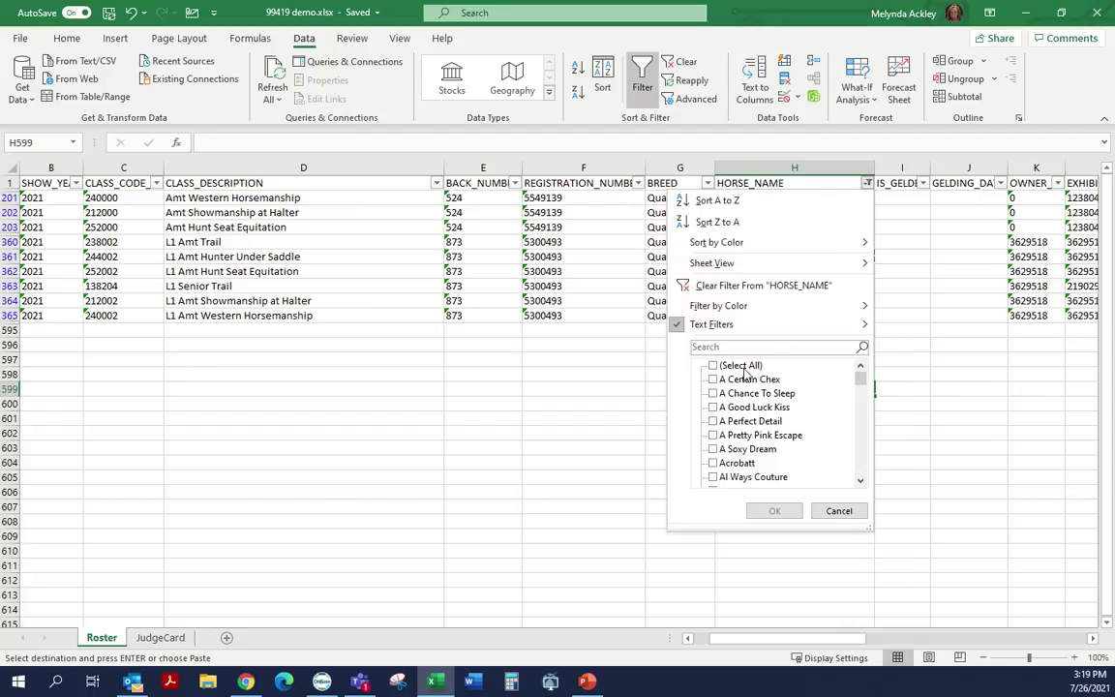
{"action": "left_click", "coordinate": [740, 366]}
{"action": "left_click", "coordinate": [775, 510]}
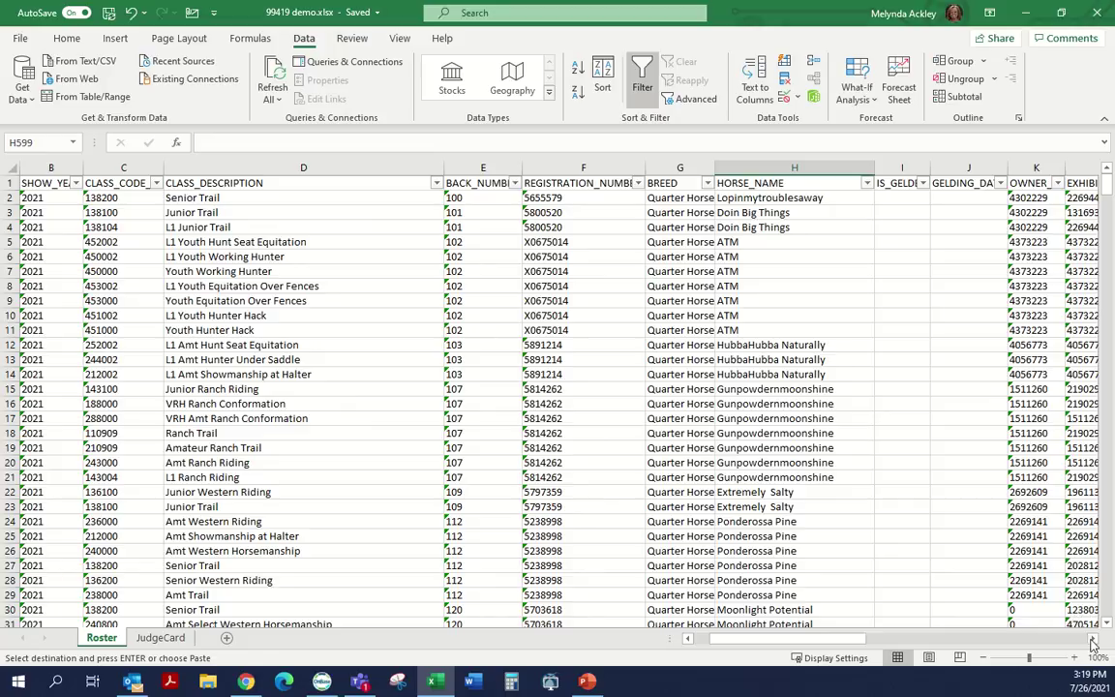
{"action": "left_click", "coordinate": [1092, 639]}
{"action": "left_click", "coordinate": [1092, 638]}
{"action": "left_click", "coordinate": [1092, 639]}
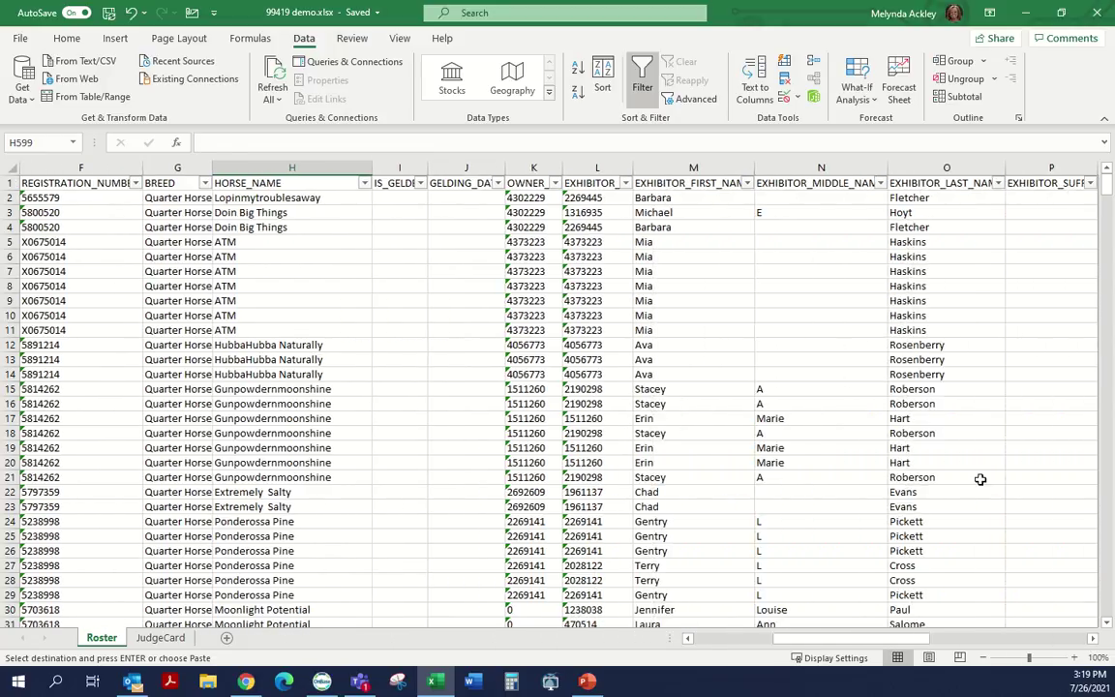
Filter EXHIBITOR_ID to only 0, 120905, 186454 and 205142.
{"action": "left_click", "coordinate": [626, 183]}
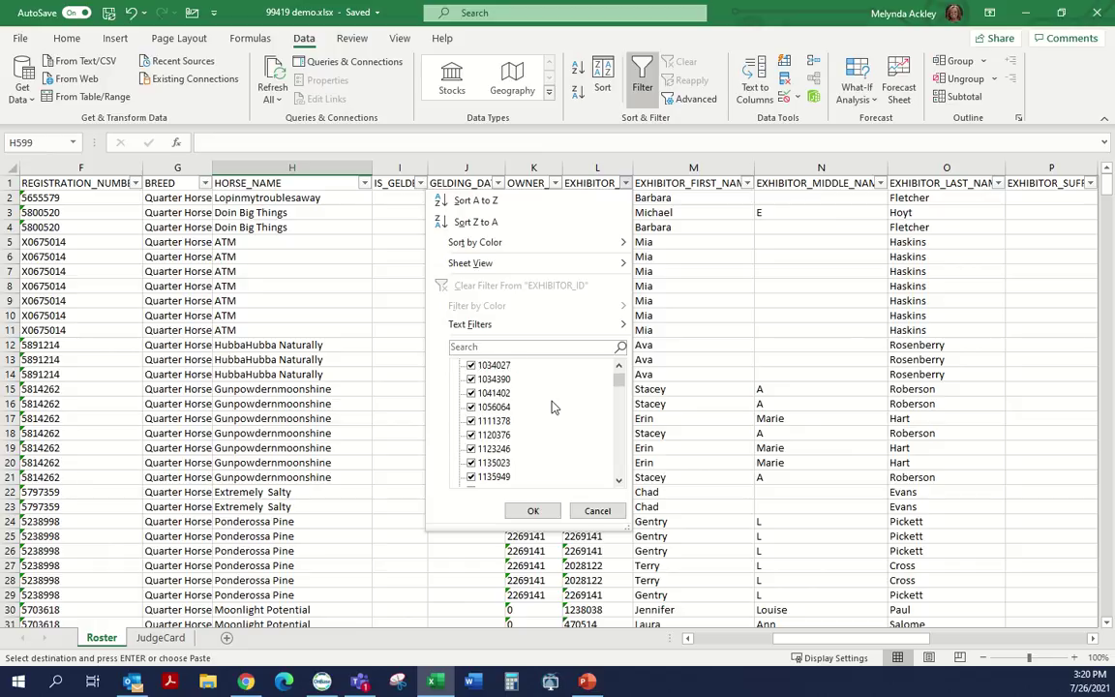
{"action": "left_click", "coordinate": [500, 368]}
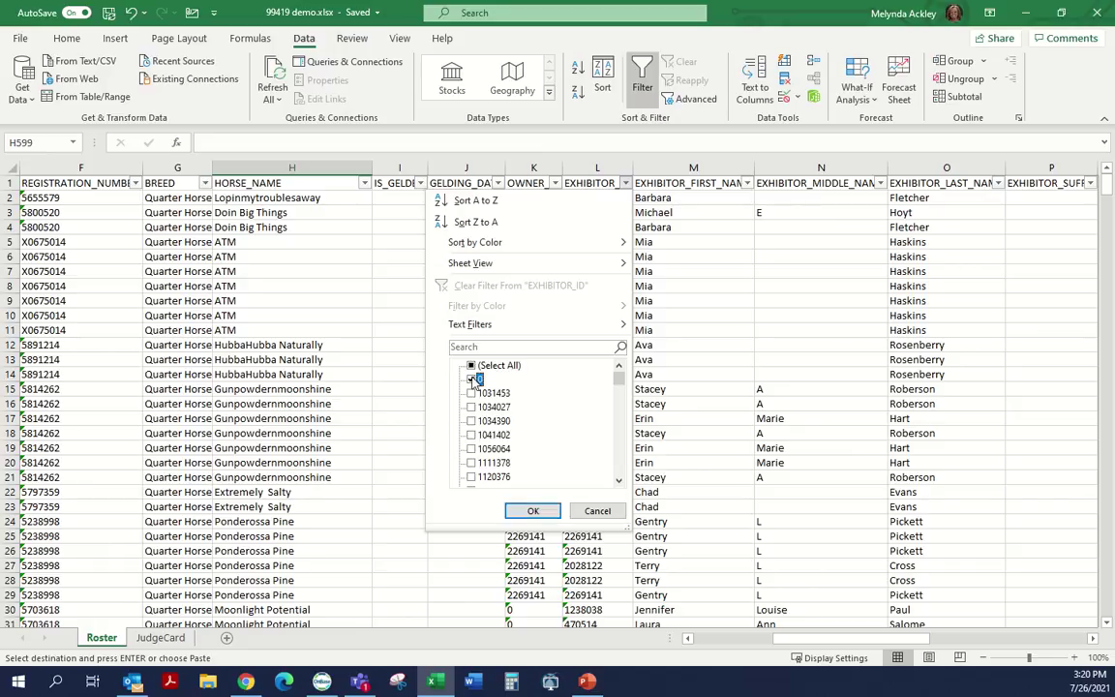
{"action": "scroll", "coordinate": [520, 407], "scroll_direction": "down", "scroll_amount": 1}
{"action": "scroll", "coordinate": [518, 404], "scroll_direction": "down", "scroll_amount": 3}
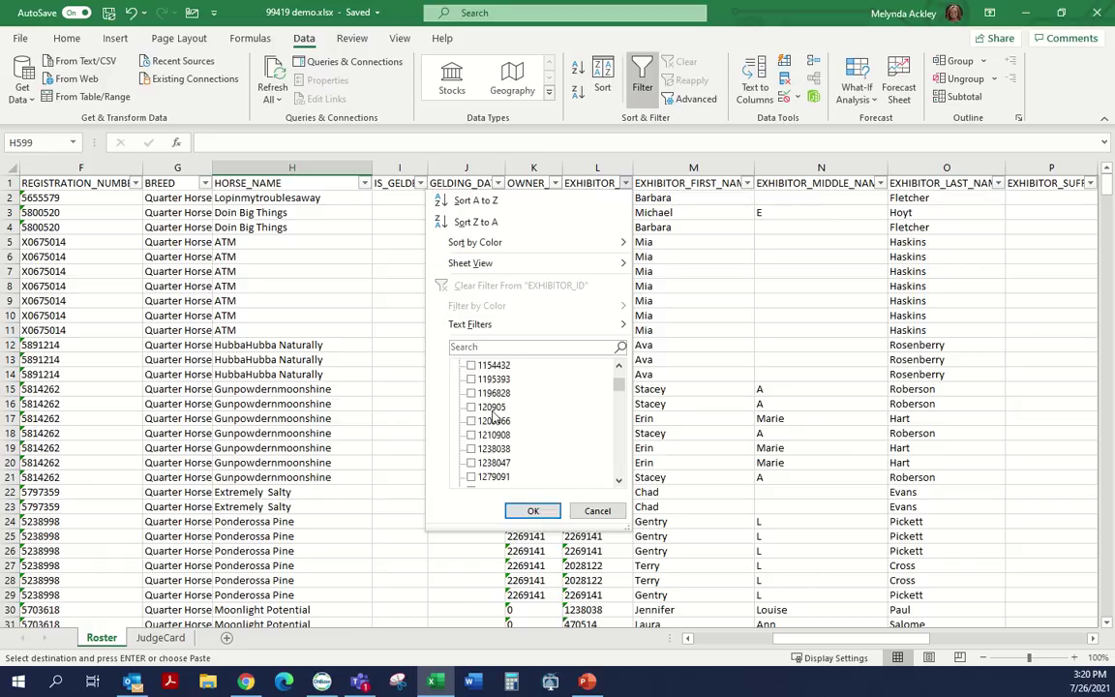
{"action": "left_click", "coordinate": [472, 408]}
{"action": "scroll", "coordinate": [556, 426], "scroll_direction": "down", "scroll_amount": 5}
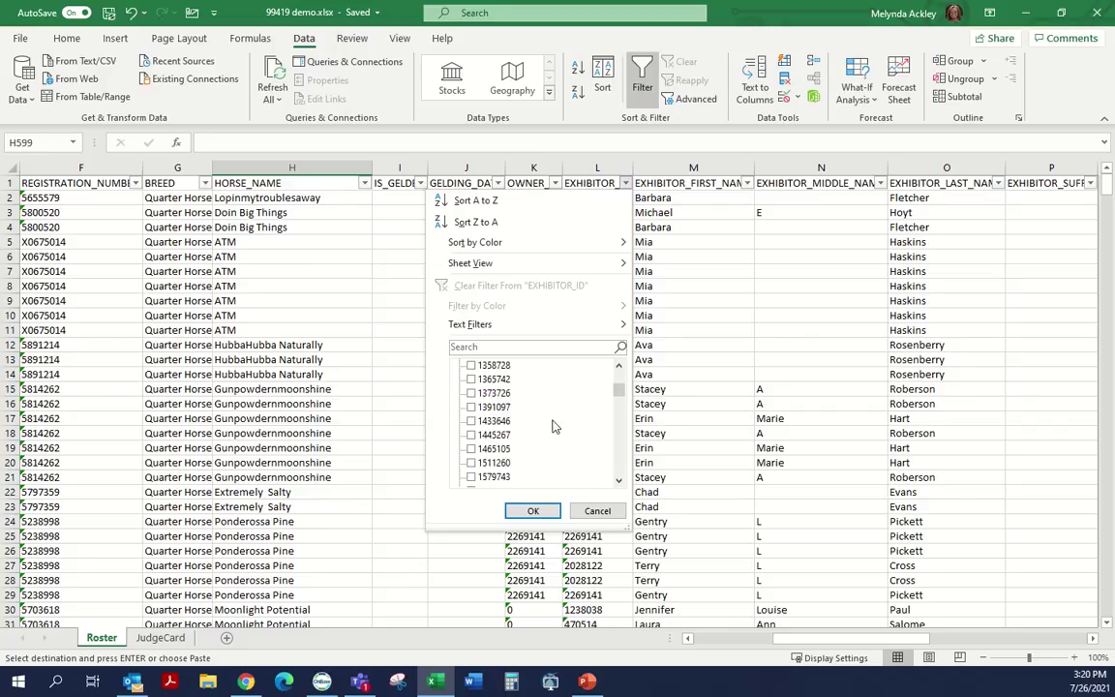
{"action": "scroll", "coordinate": [555, 427], "scroll_direction": "down", "scroll_amount": 6}
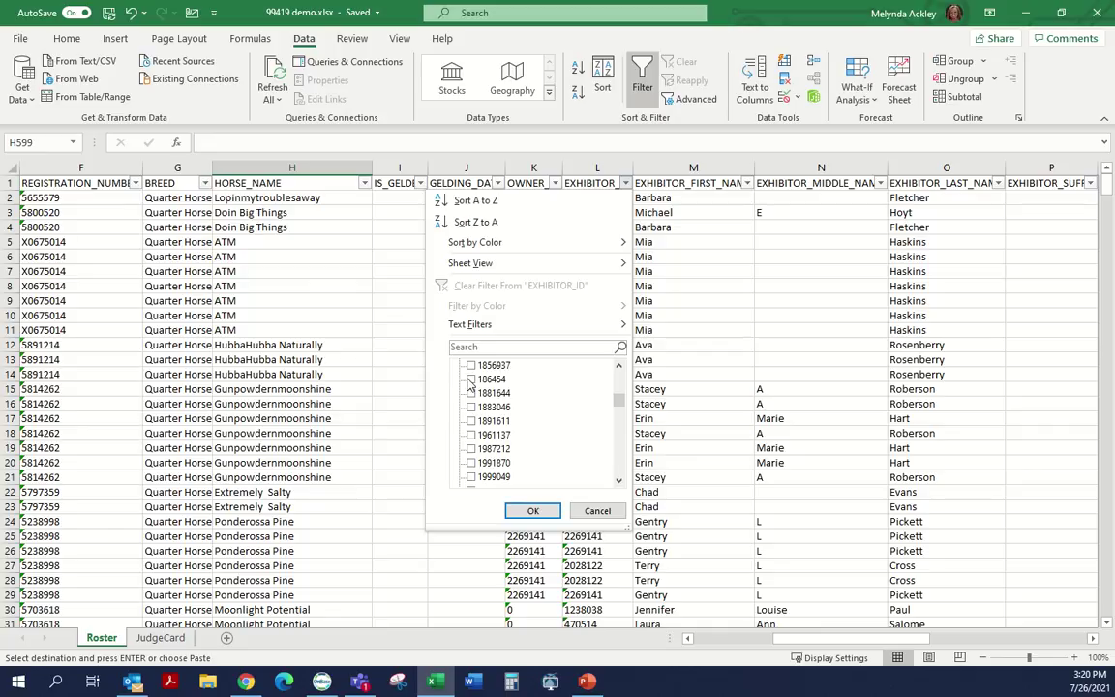
{"action": "left_click", "coordinate": [470, 379]}
{"action": "scroll", "coordinate": [554, 422], "scroll_direction": "down", "scroll_amount": 3}
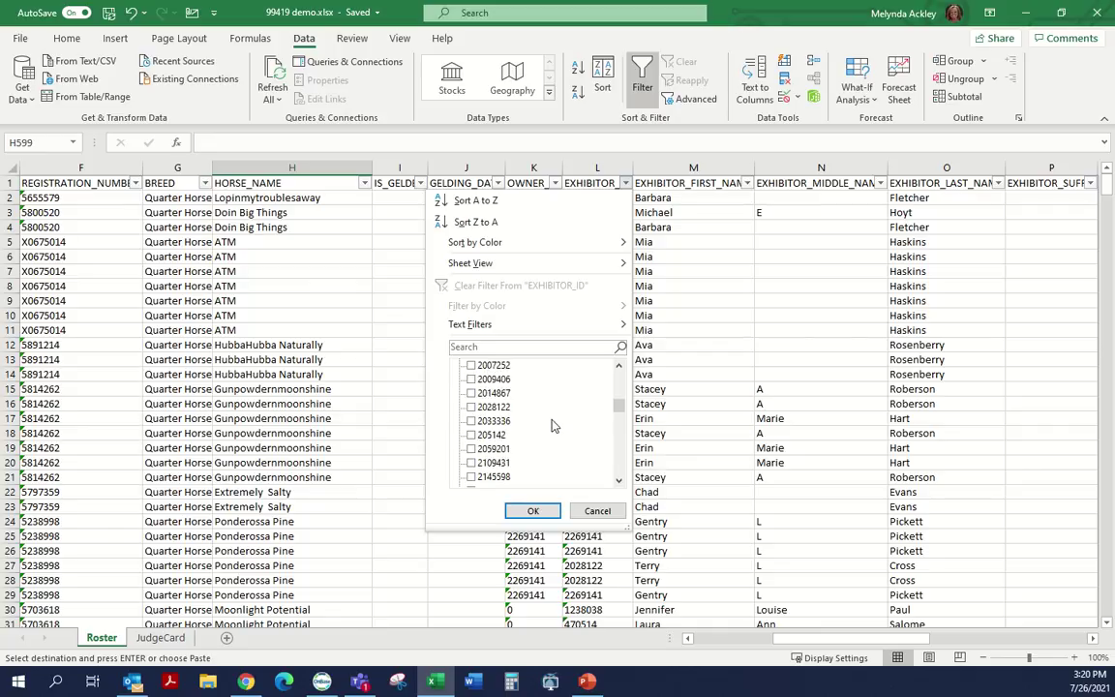
{"action": "left_click", "coordinate": [523, 435]}
{"action": "scroll", "coordinate": [555, 446], "scroll_direction": "down", "scroll_amount": 3}
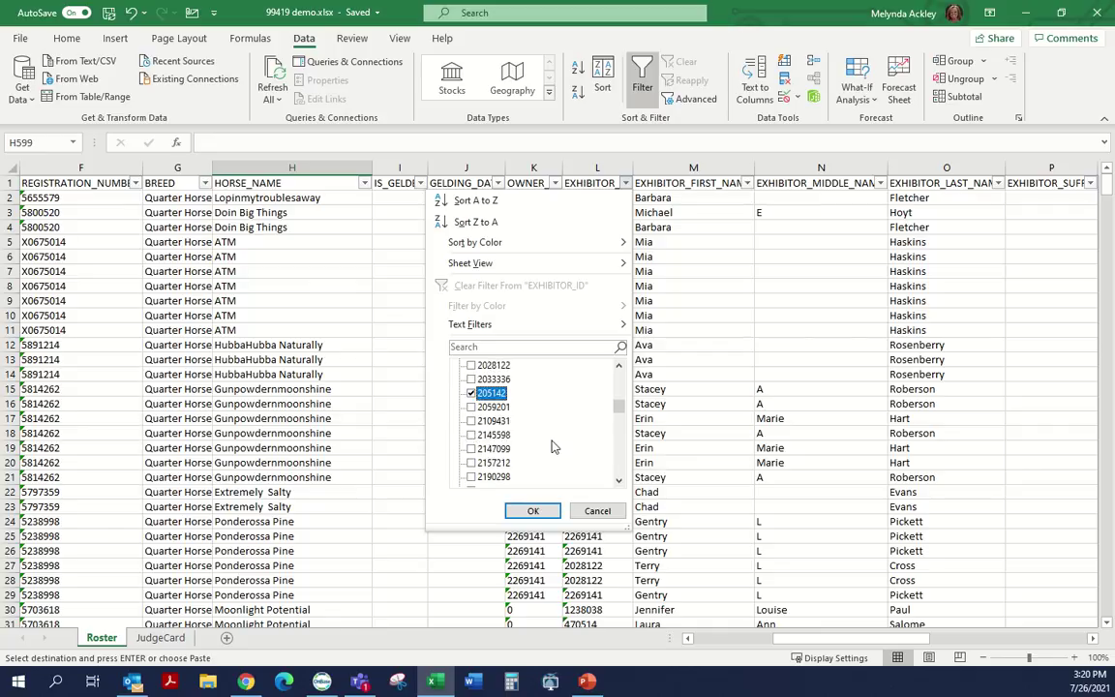
{"action": "scroll", "coordinate": [554, 446], "scroll_direction": "down", "scroll_amount": 8}
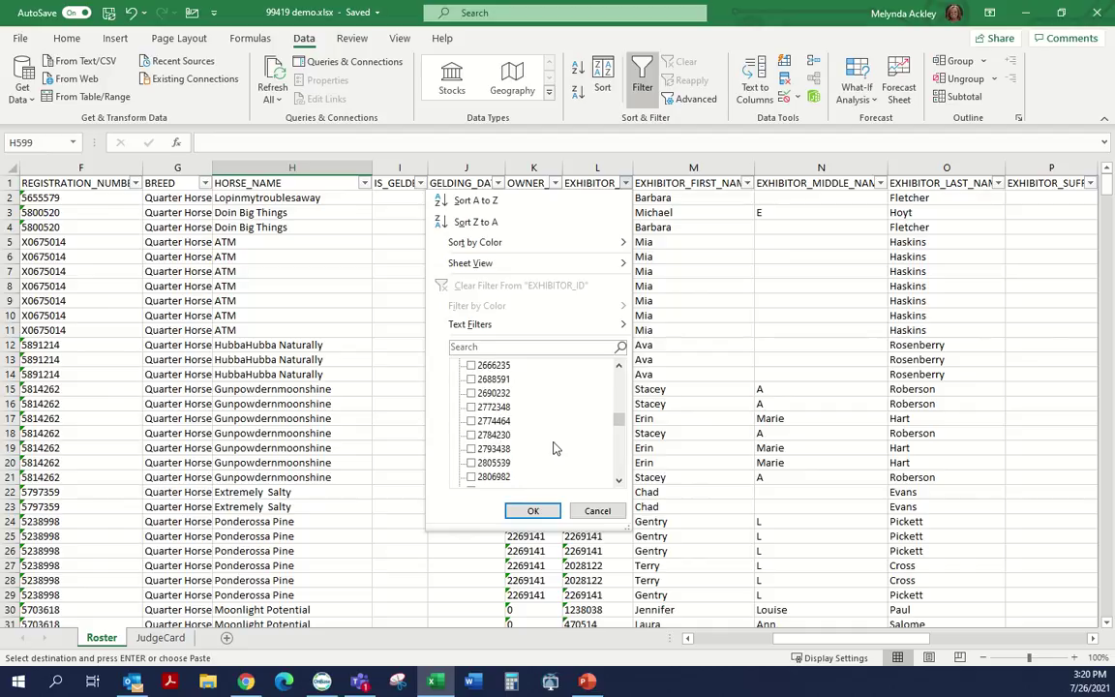
{"action": "scroll", "coordinate": [553, 448], "scroll_direction": "down", "scroll_amount": 8}
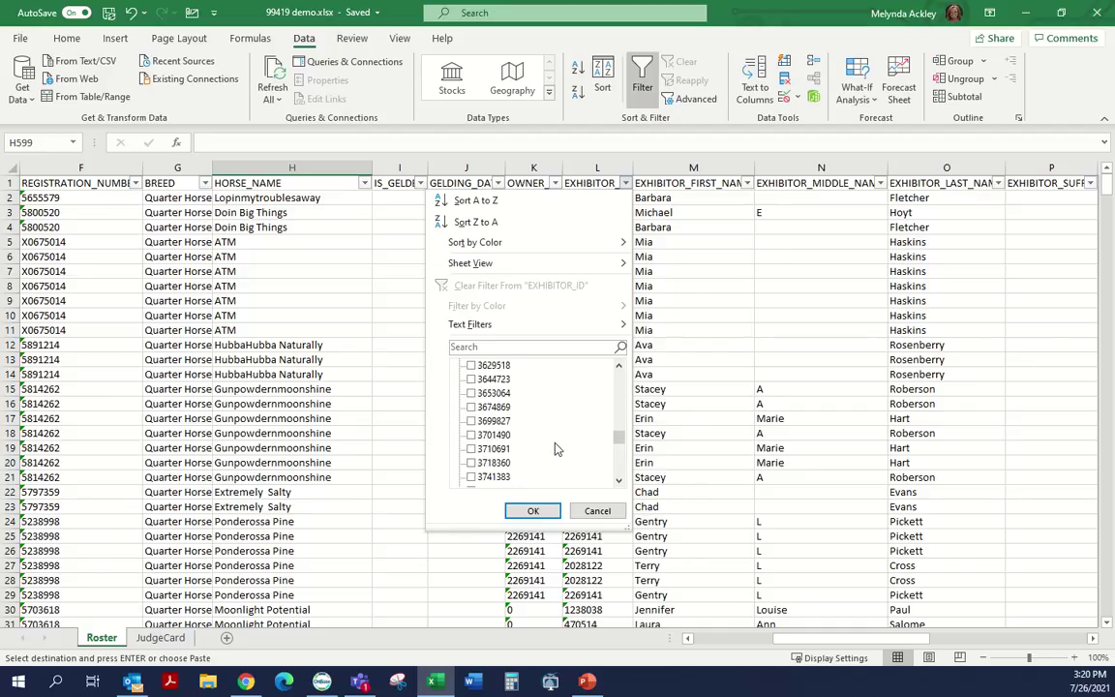
{"action": "scroll", "coordinate": [557, 447], "scroll_direction": "down", "scroll_amount": 3}
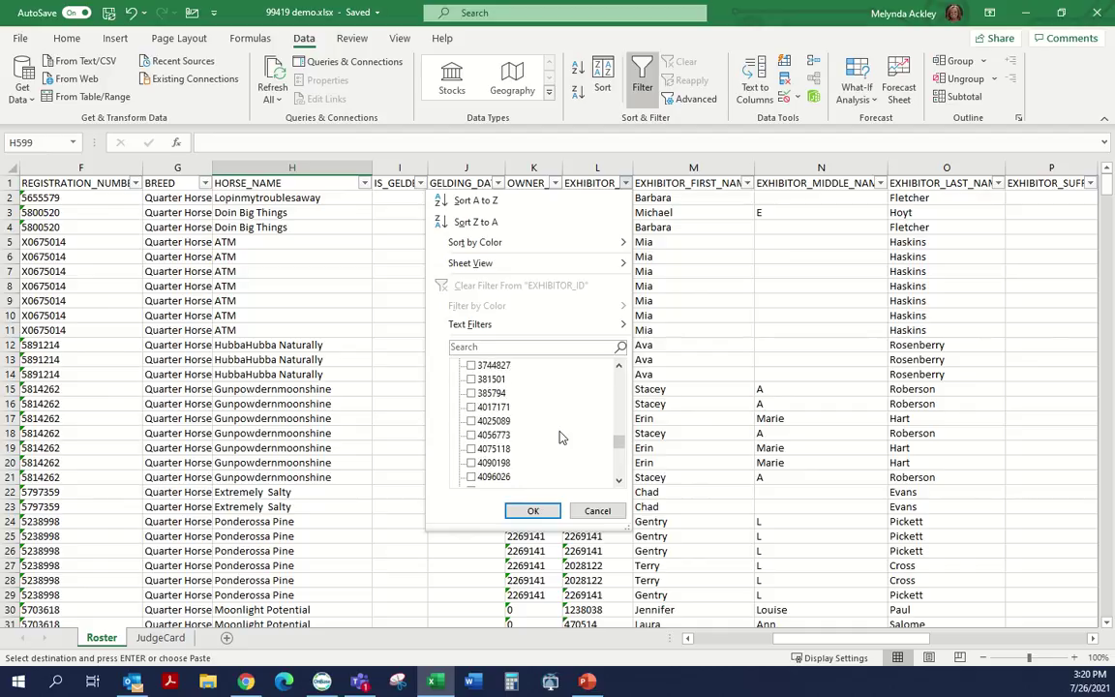
{"action": "scroll", "coordinate": [559, 438], "scroll_direction": "down", "scroll_amount": 8}
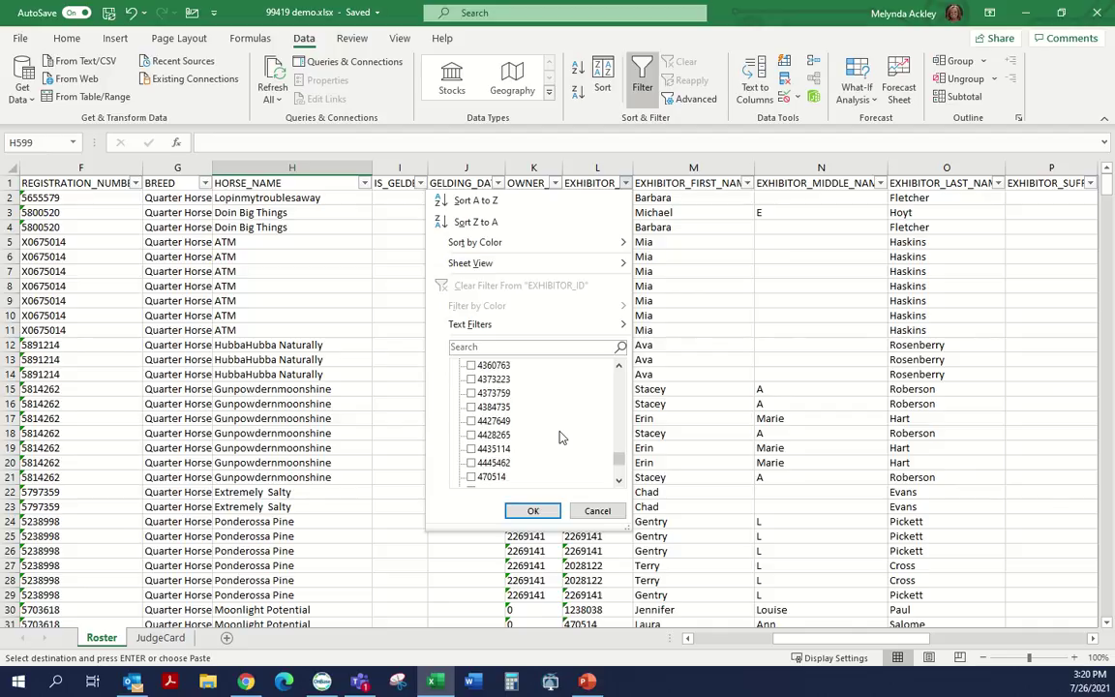
{"action": "scroll", "coordinate": [560, 438], "scroll_direction": "down", "scroll_amount": 8}
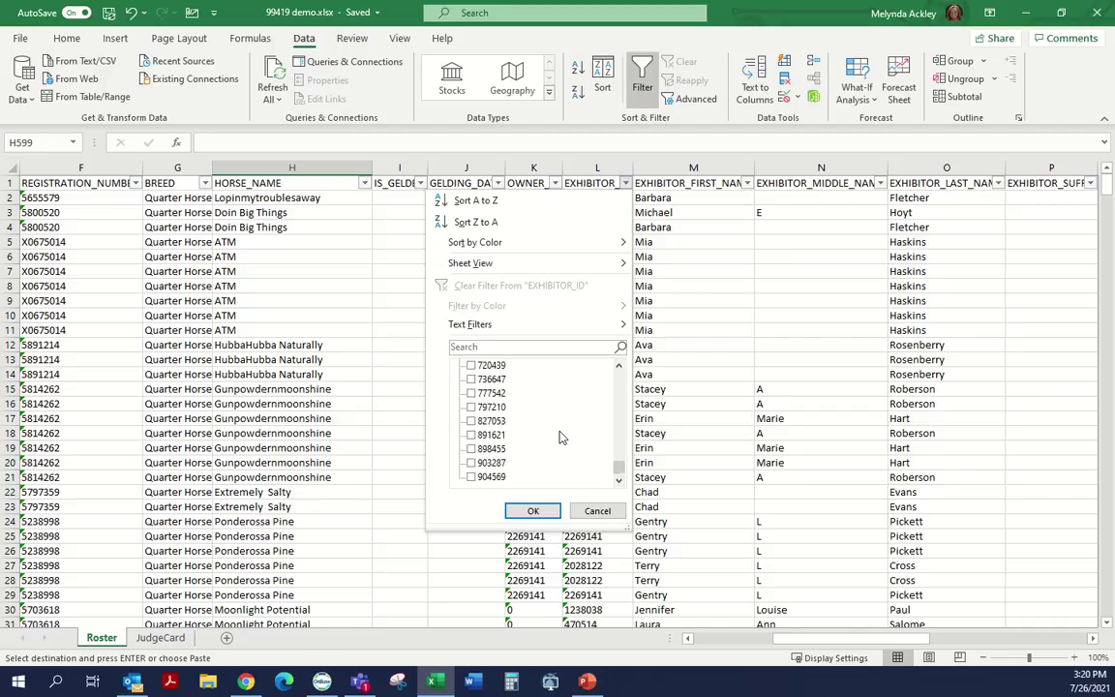
{"action": "left_click", "coordinate": [532, 510]}
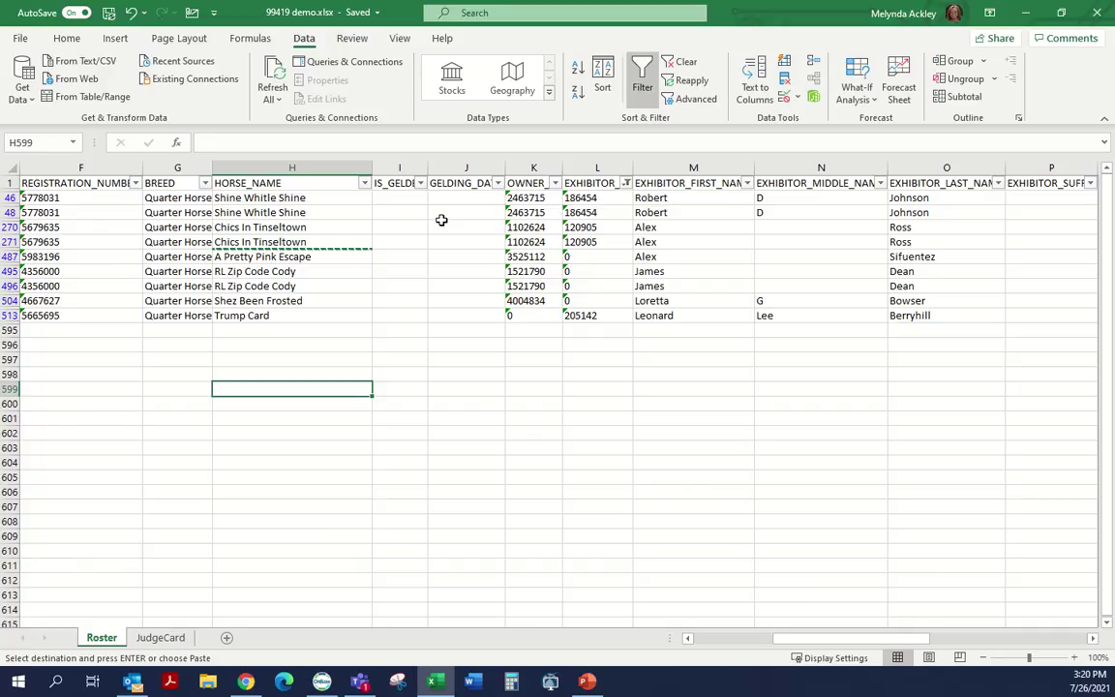
Copy row 487's exhibitor name cells M487:O487 and switch to the AQHA website.
{"action": "left_click", "coordinate": [595, 256]}
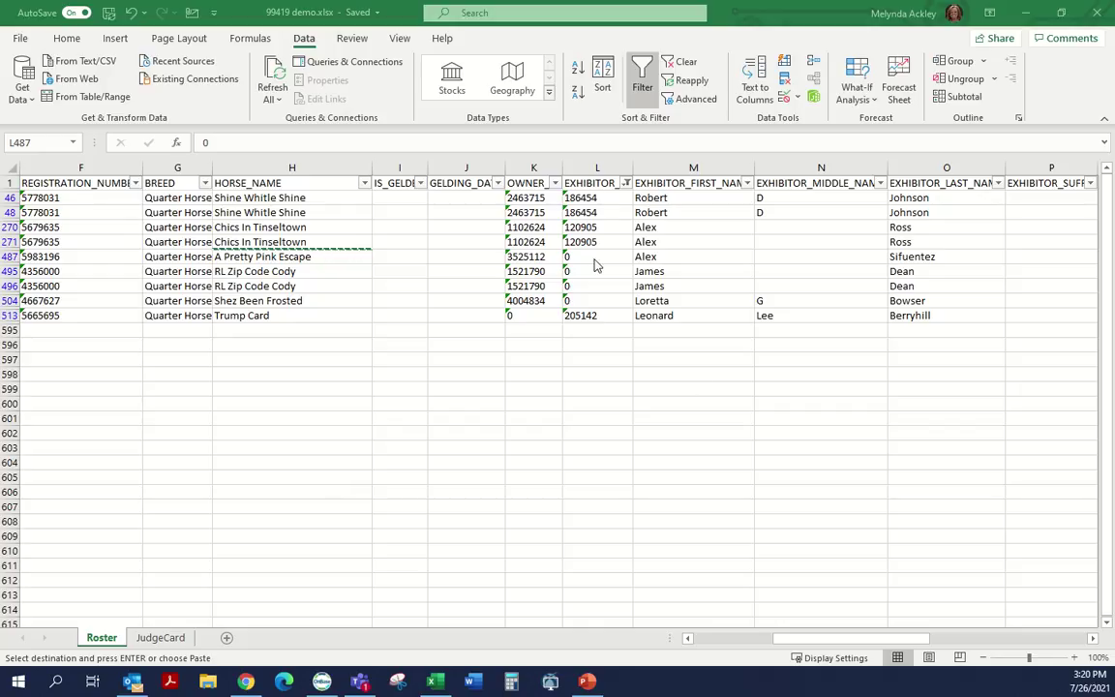
{"action": "left_click_drag", "start_coordinate": [593, 259], "coordinate": [923, 295]}
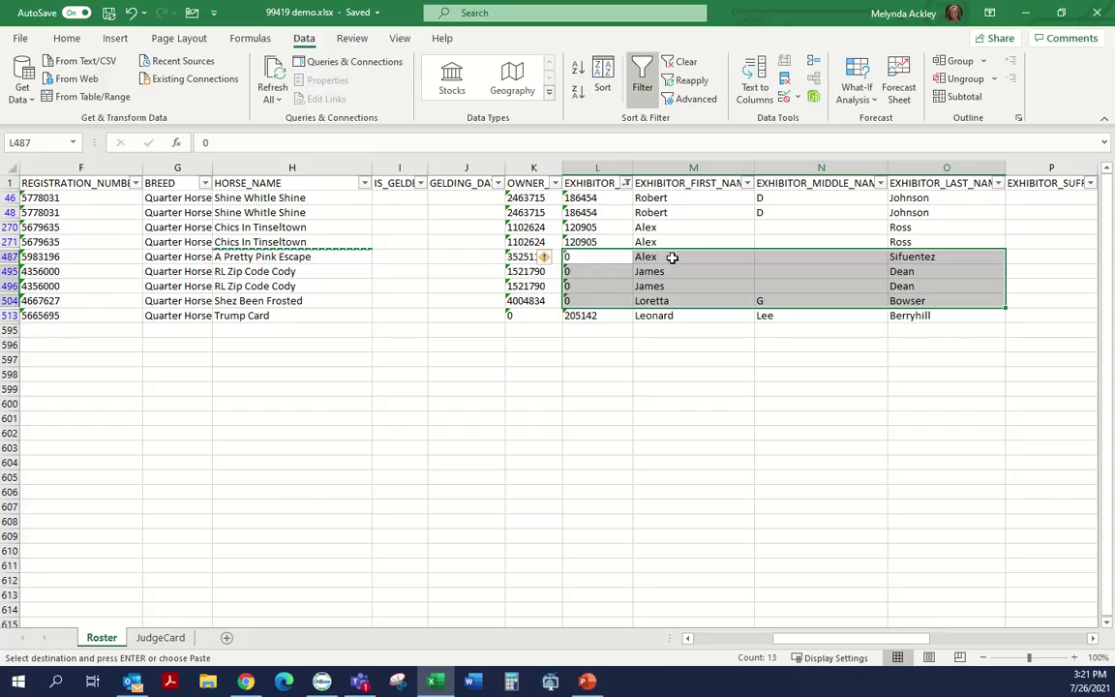
{"action": "left_click_drag", "start_coordinate": [671, 258], "coordinate": [910, 257]}
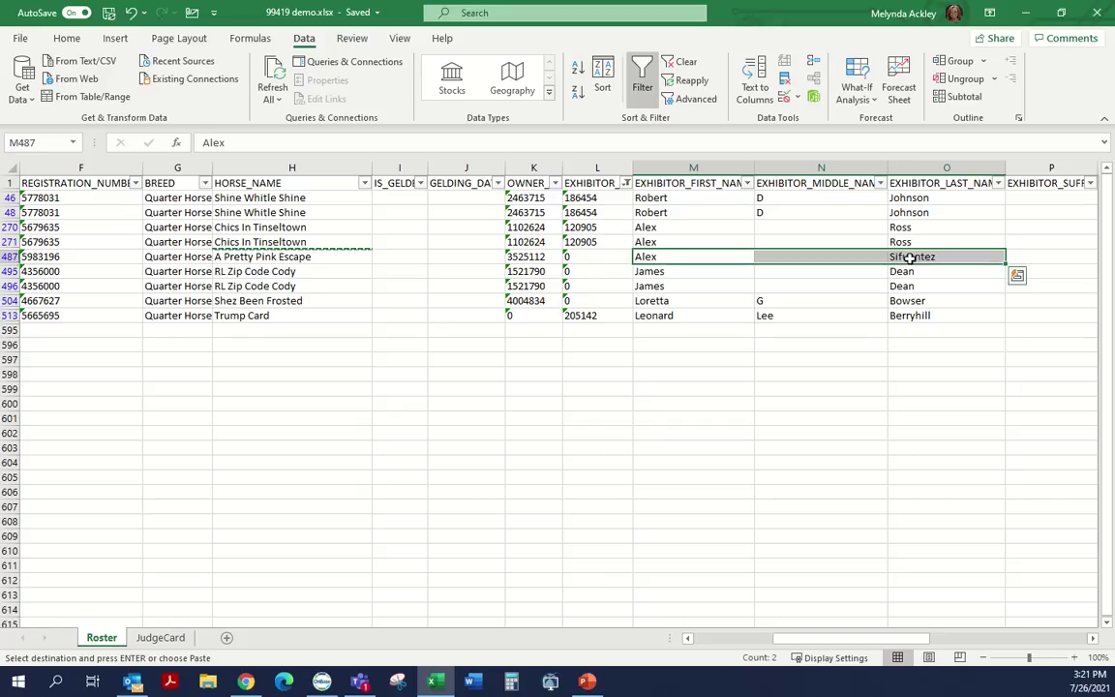
{"action": "left_click", "coordinate": [608, 256]}
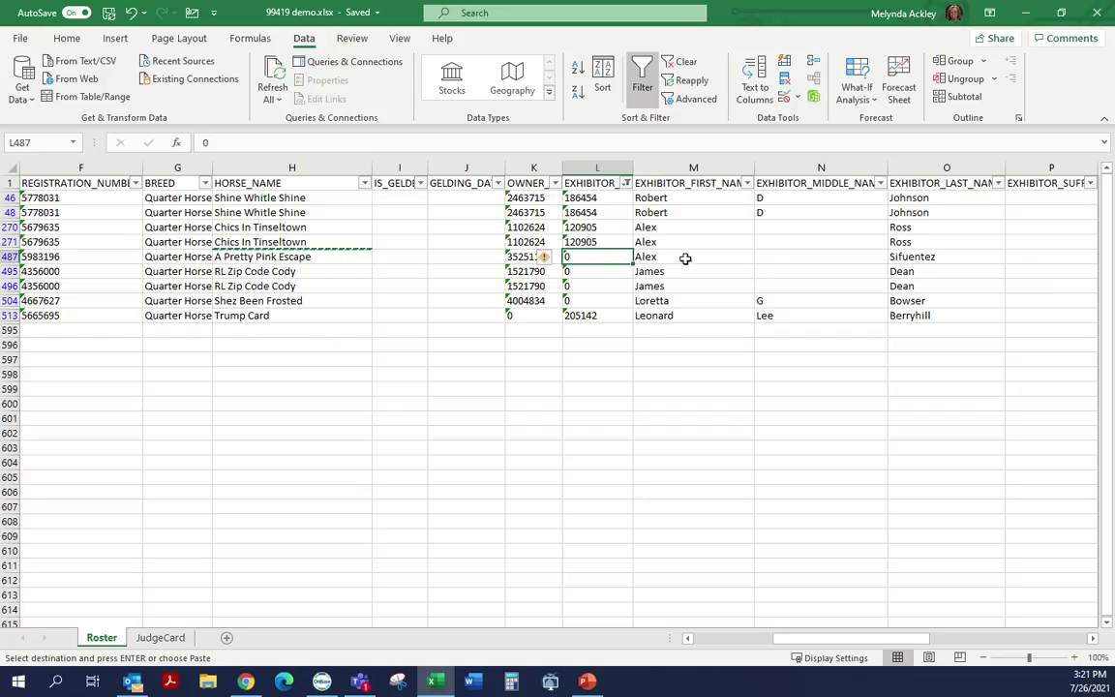
{"action": "left_click_drag", "start_coordinate": [684, 259], "coordinate": [901, 259]}
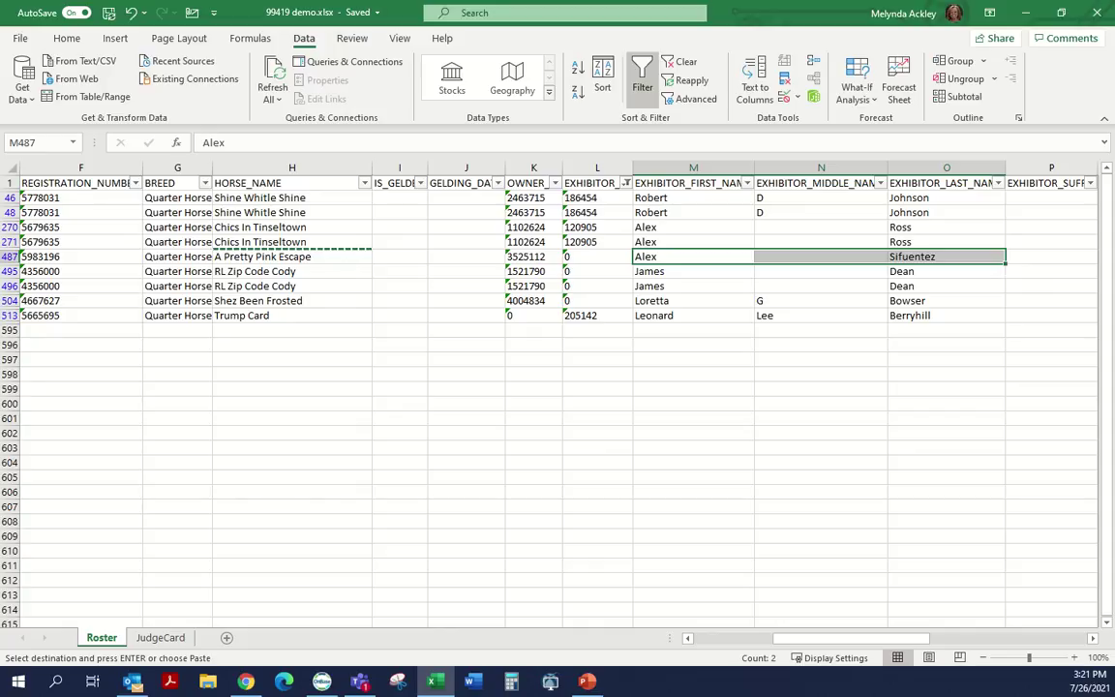
{"action": "key", "text": "ctrl+c"}
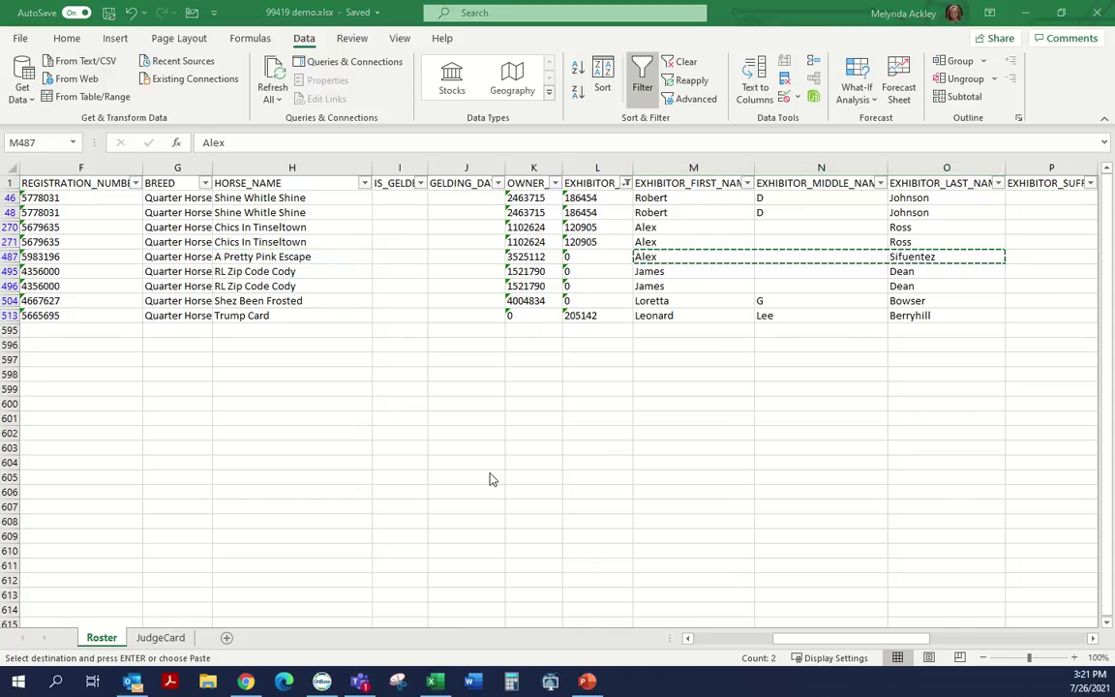
{"action": "key", "text": "alt+Tab"}
Go from the Show Results Upload page to the Find an Exhibitor search.
{"action": "scroll", "coordinate": [523, 414], "scroll_direction": "down", "scroll_amount": 1}
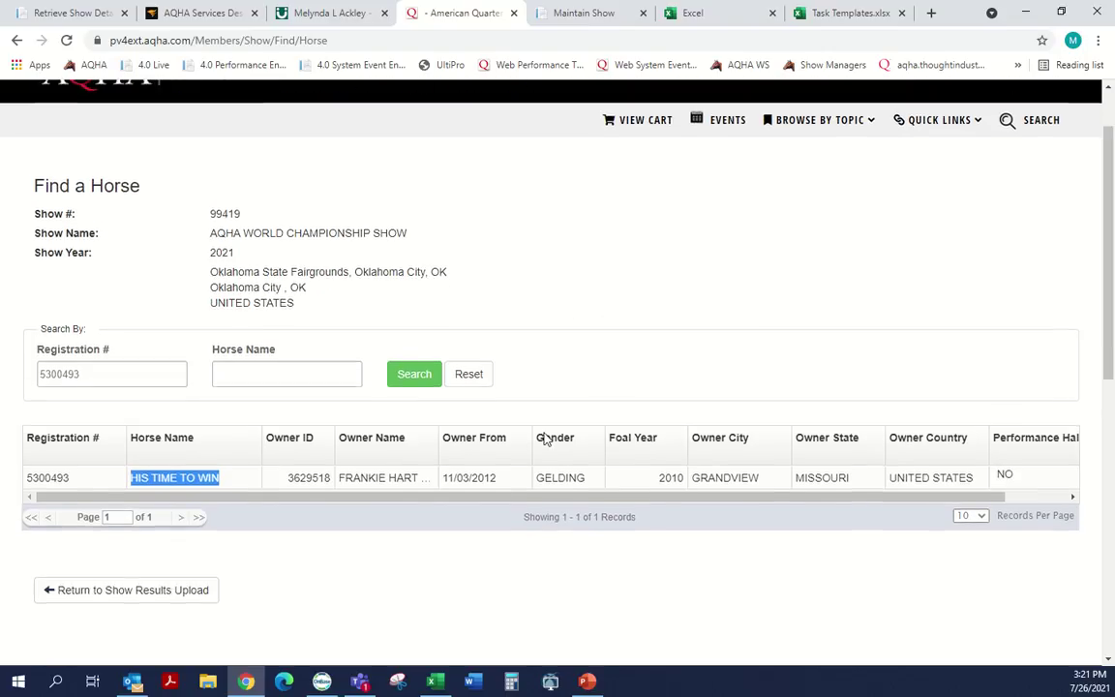
{"action": "left_click", "coordinate": [103, 592]}
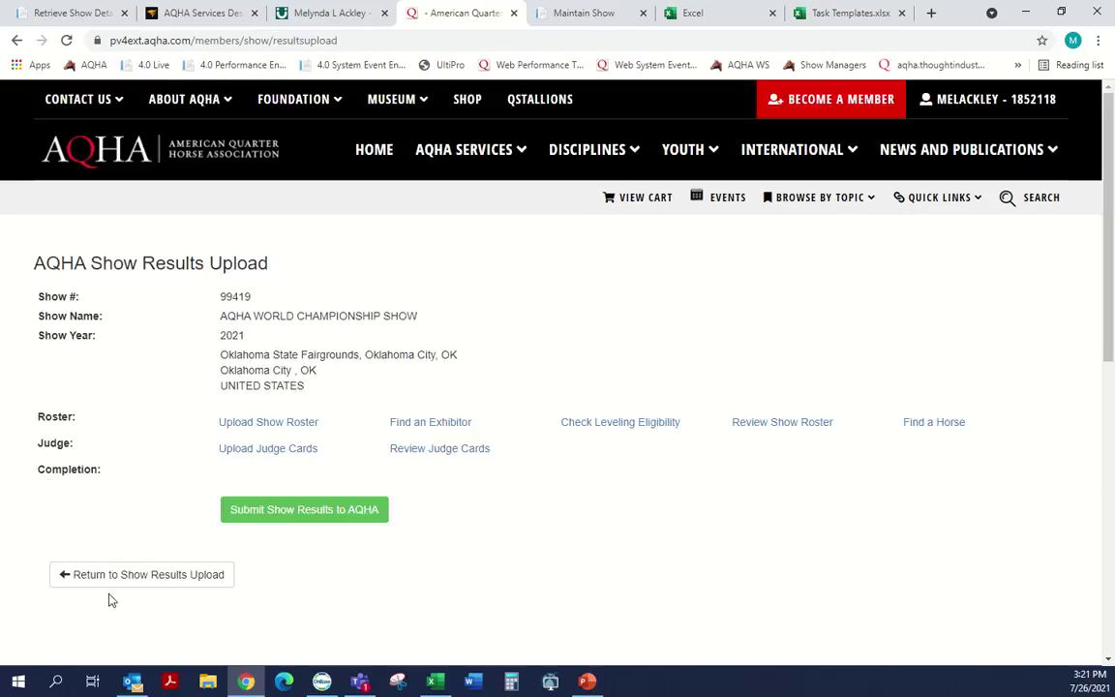
{"action": "left_click", "coordinate": [432, 423]}
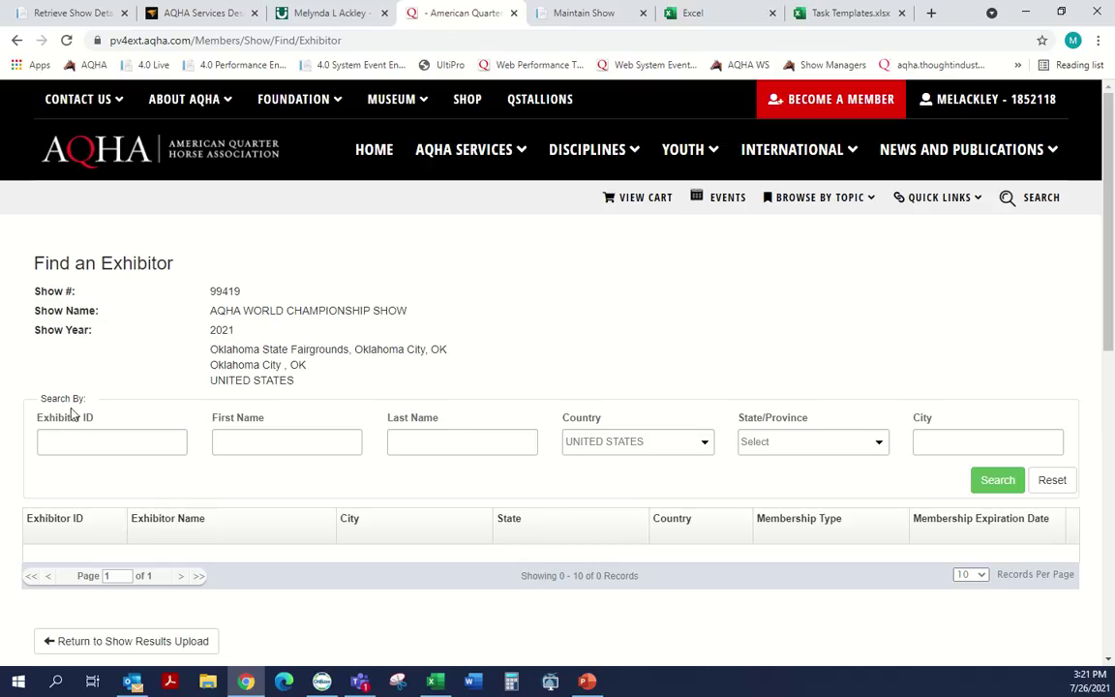
Enter the row-487 exhibitor's first name and surname into the First Name and Last Name fields.
{"action": "left_click", "coordinate": [264, 444]}
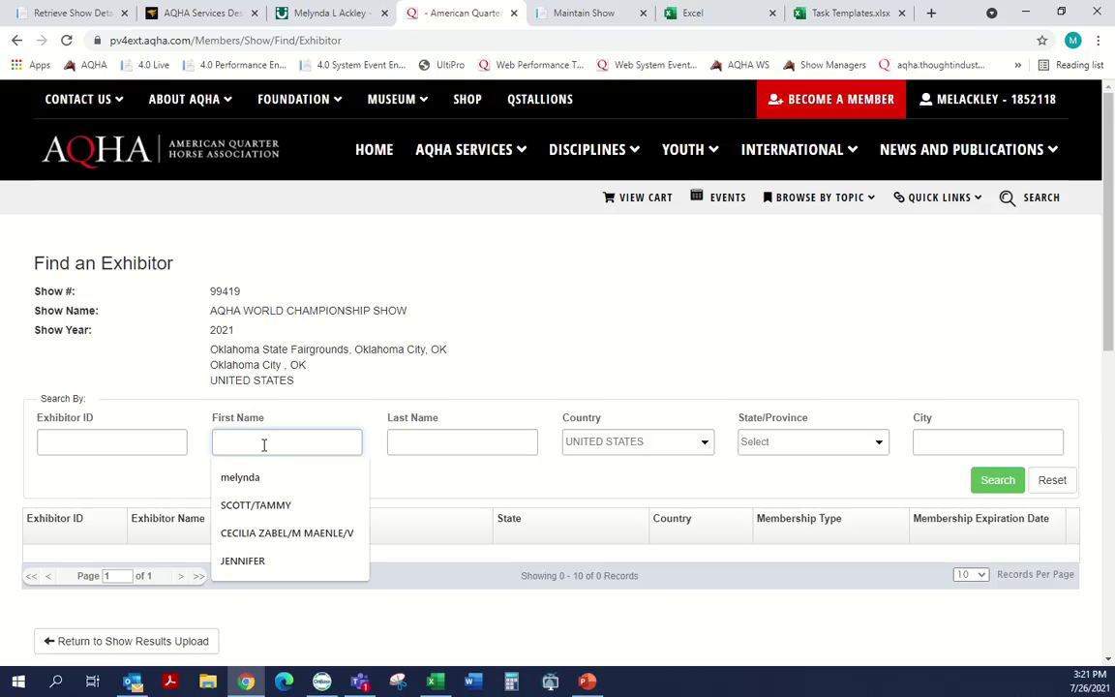
{"action": "key", "text": "ctrl+v"}
{"action": "key", "text": "ctrl+shift+Left"}
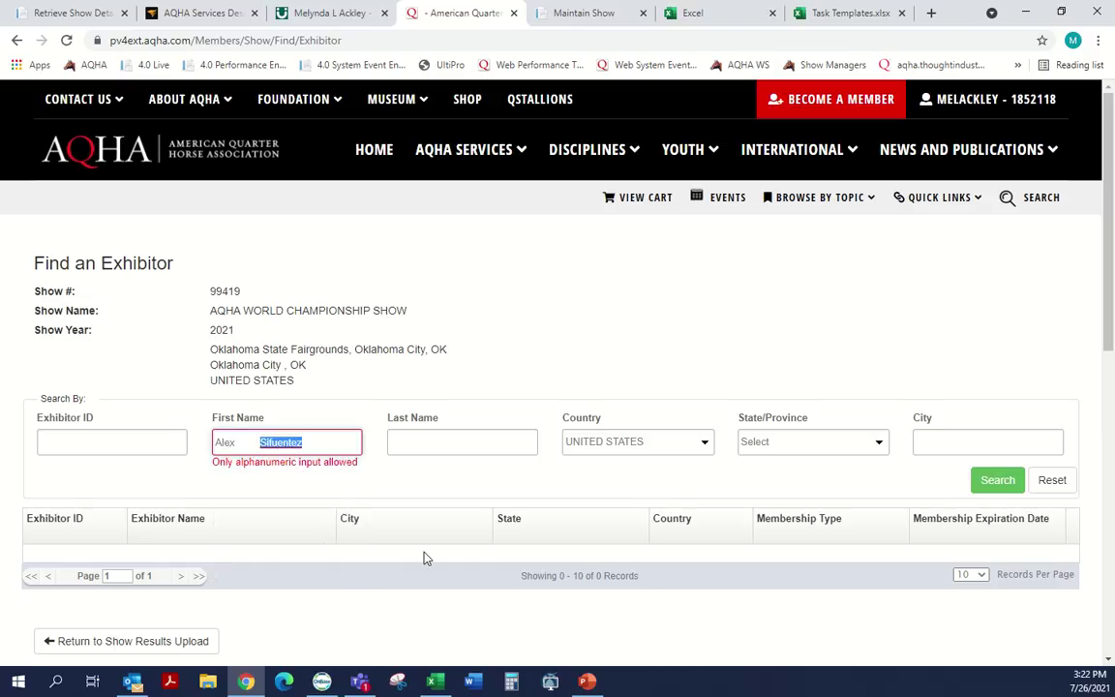
{"action": "key", "text": "ctrl+x"}
{"action": "key", "text": "Tab"}
{"action": "key", "text": "ctrl+v"}
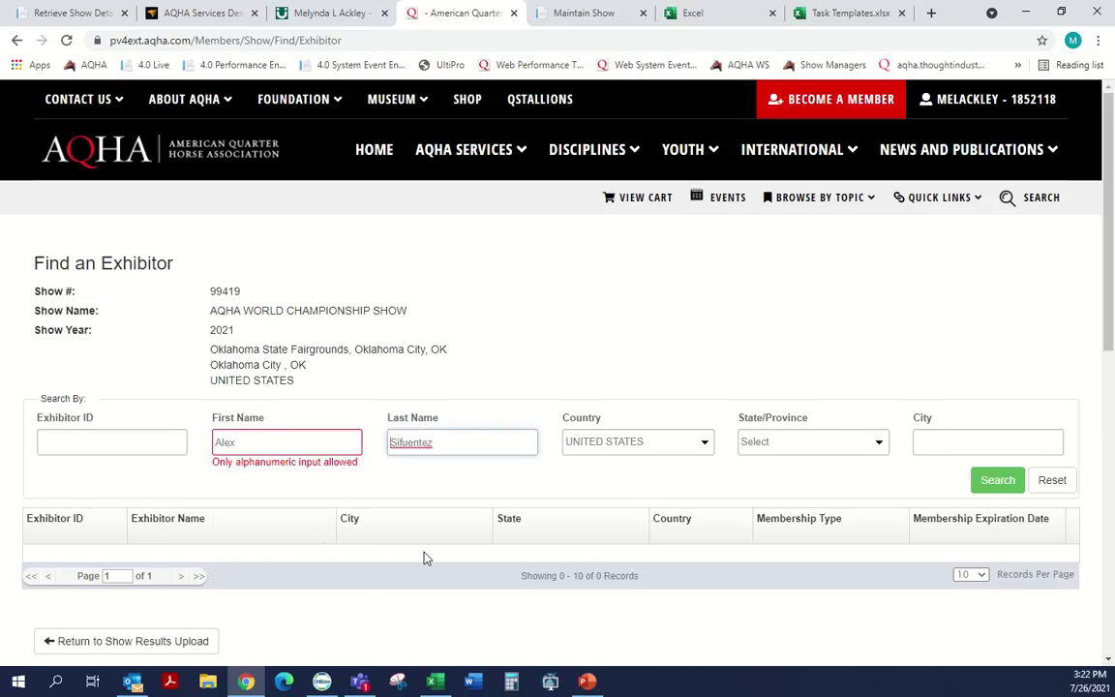
{"action": "key", "text": "shift+Tab"}
{"action": "key", "text": "Home"}
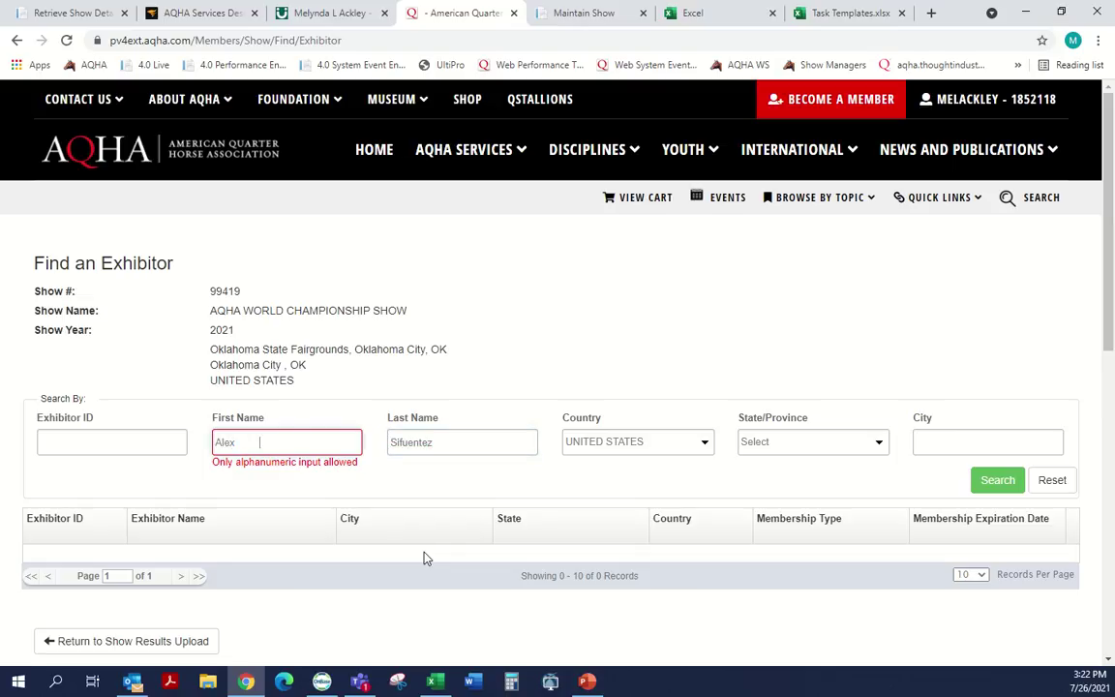
{"action": "key", "text": "Tab"}
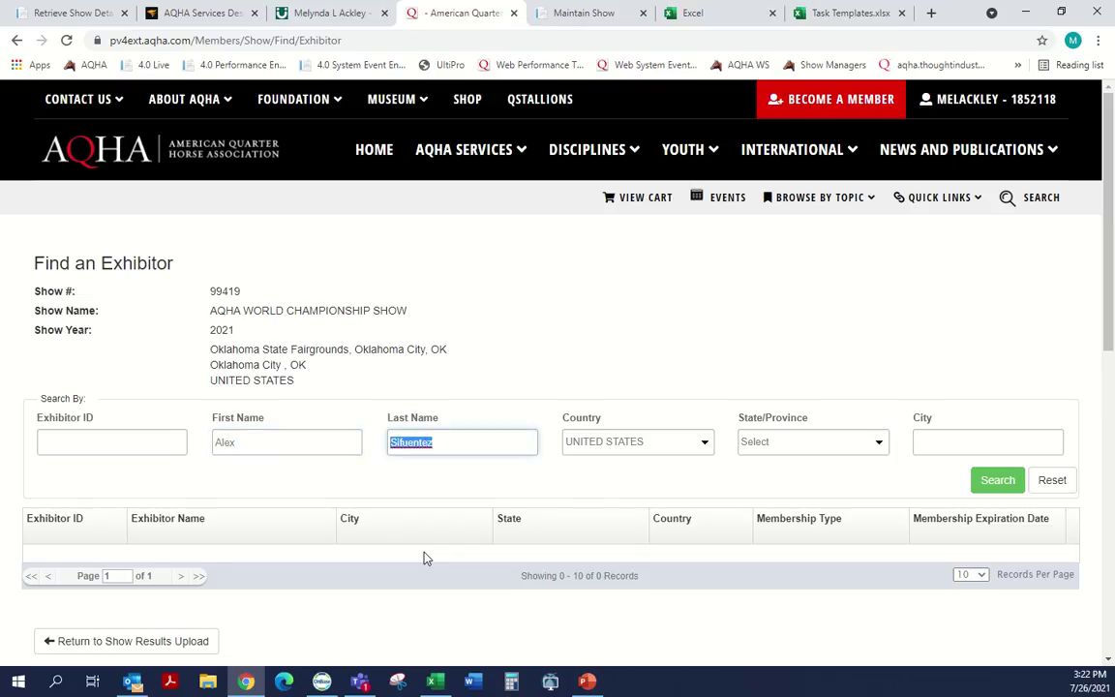
{"action": "key", "text": "Tab"}
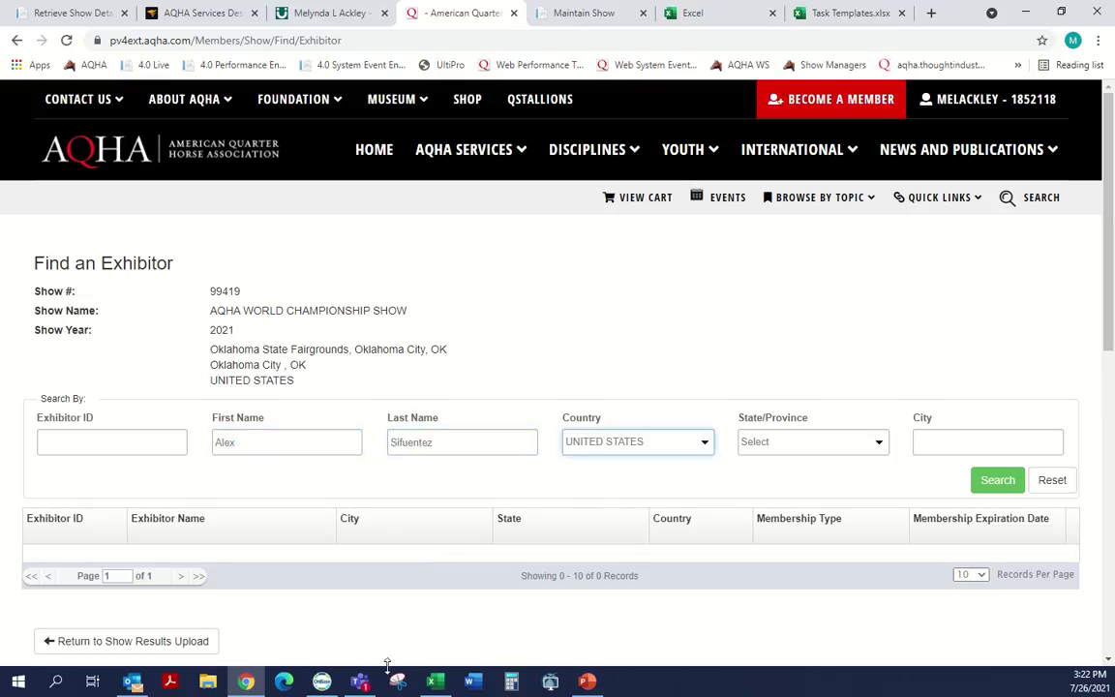
Back in Excel, check the row-487 exhibitor's street address and city.
{"action": "key", "text": "alt+Tab"}
{"action": "left_click", "coordinate": [707, 254]}
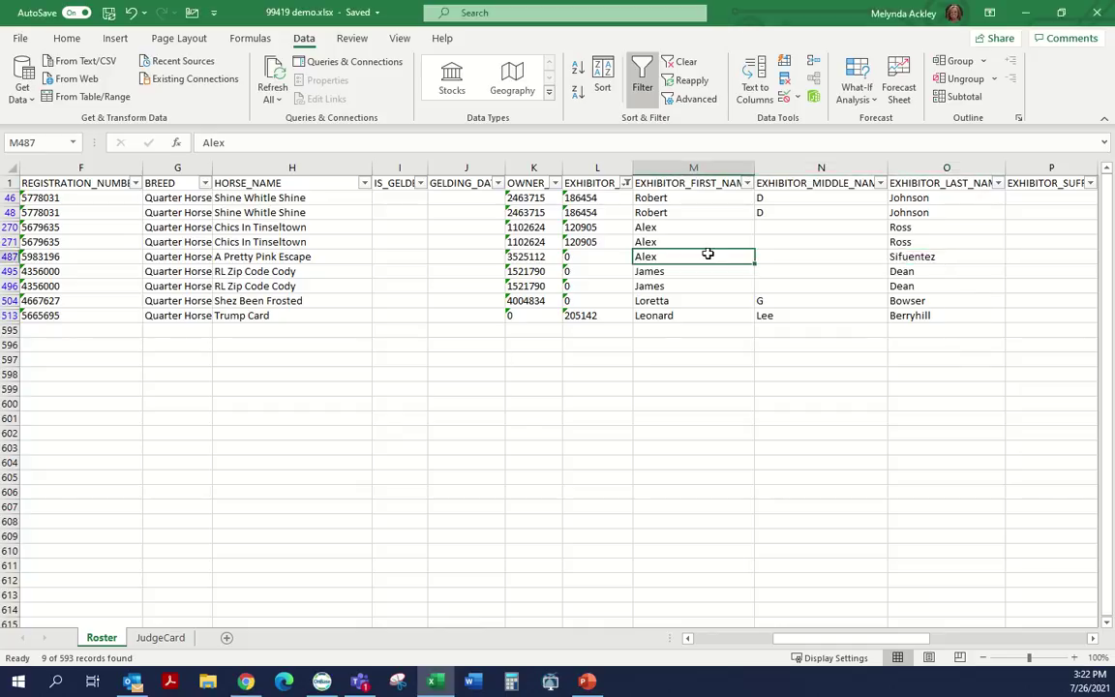
{"action": "key", "text": "Right"}
{"action": "key", "text": "Right"}
{"action": "key", "text": "Right"}
{"action": "key", "text": "Right"}
{"action": "key", "text": "Right"}
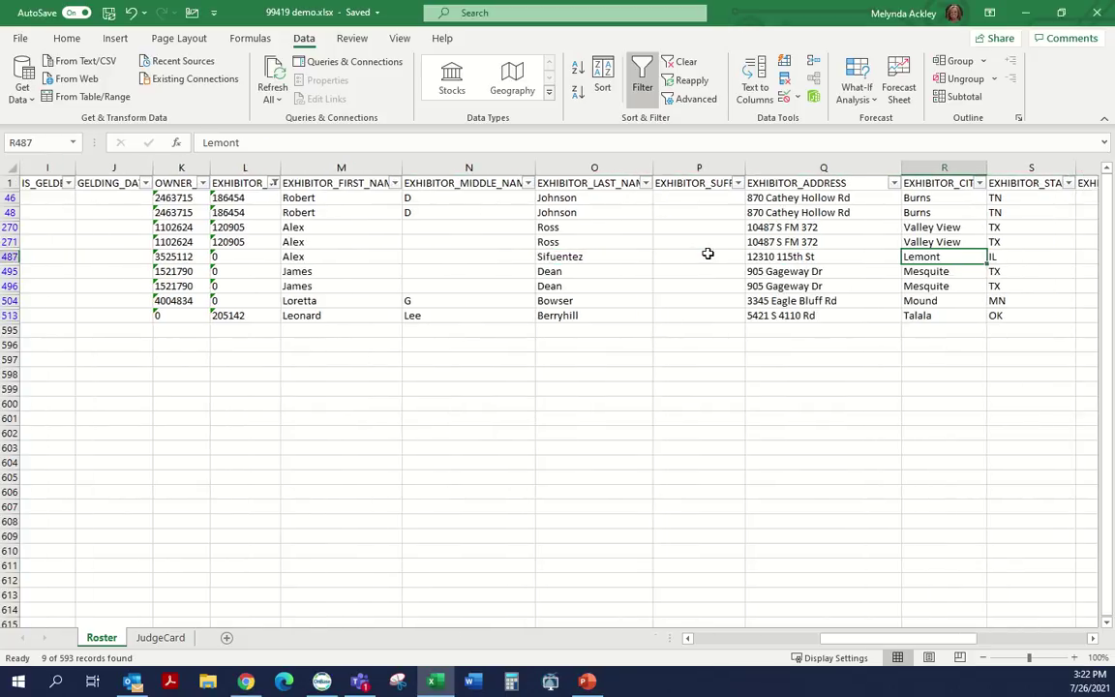
{"action": "key", "text": "Left"}
{"action": "key", "text": "Right"}
Run the exhibitor name search with UNITED STATES as country and select the matching exhibitor's ID.
{"action": "key", "text": "alt+Tab"}
{"action": "left_click", "coordinate": [999, 482]}
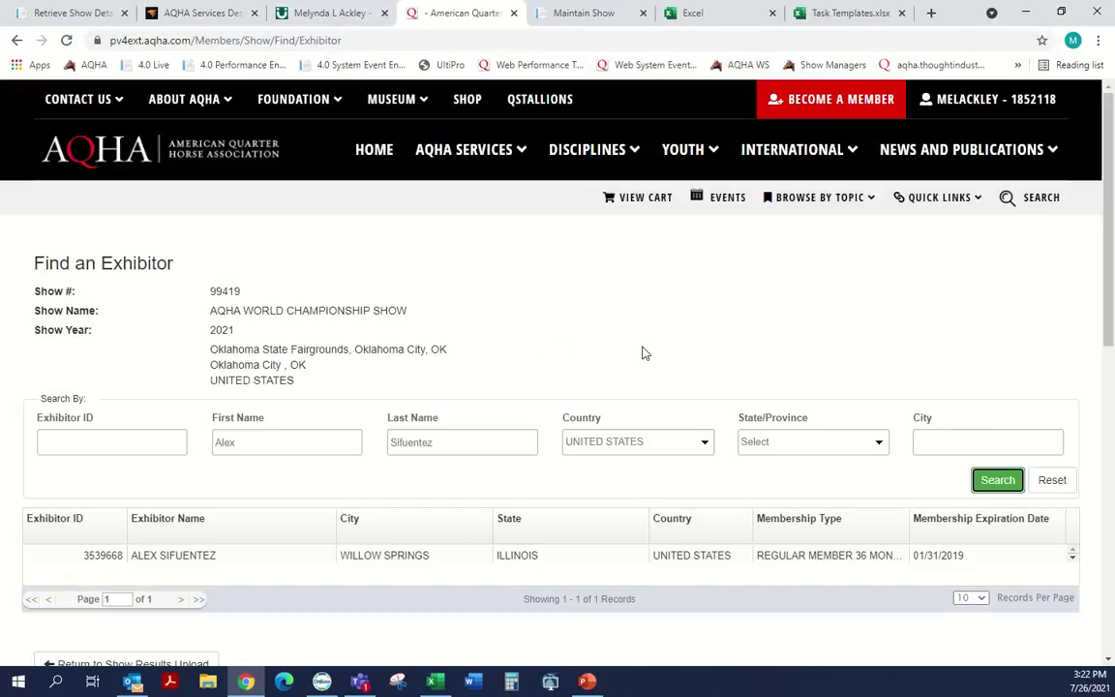
{"action": "scroll", "coordinate": [641, 344], "scroll_direction": "down", "scroll_amount": 1}
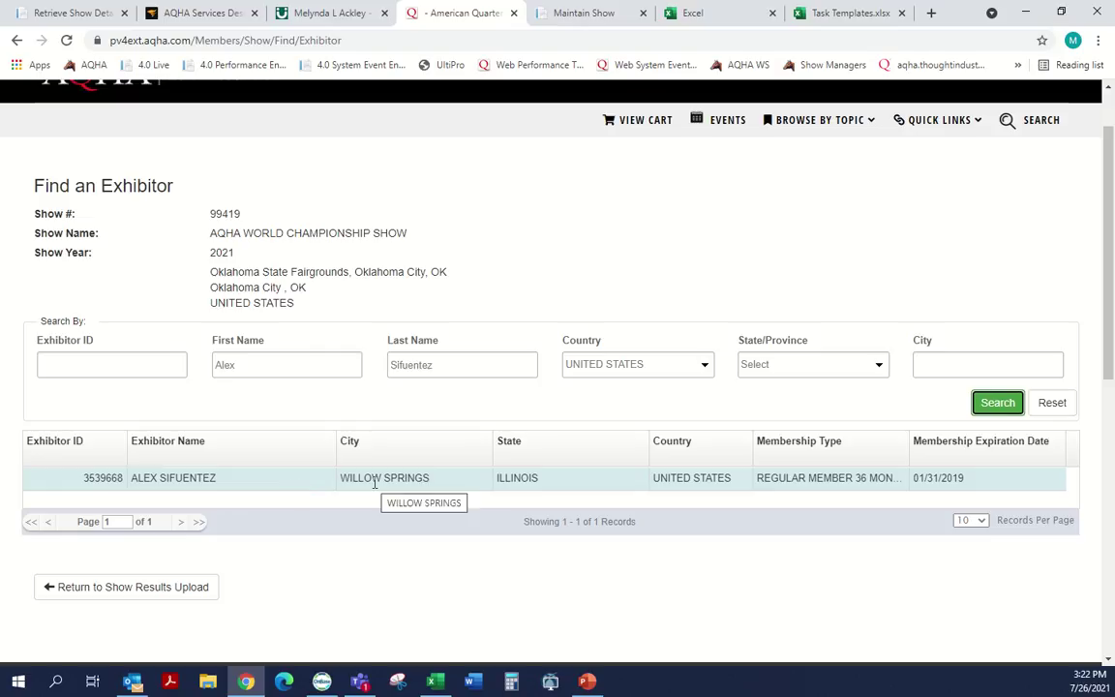
{"action": "left_click", "coordinate": [620, 364]}
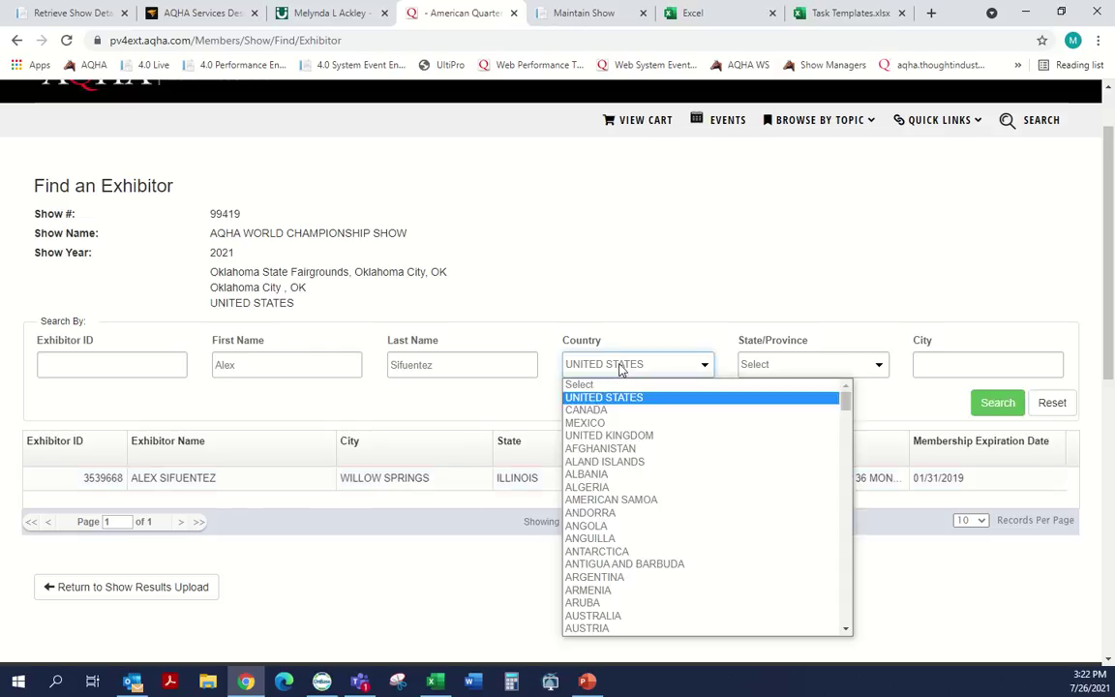
{"action": "left_click", "coordinate": [621, 364]}
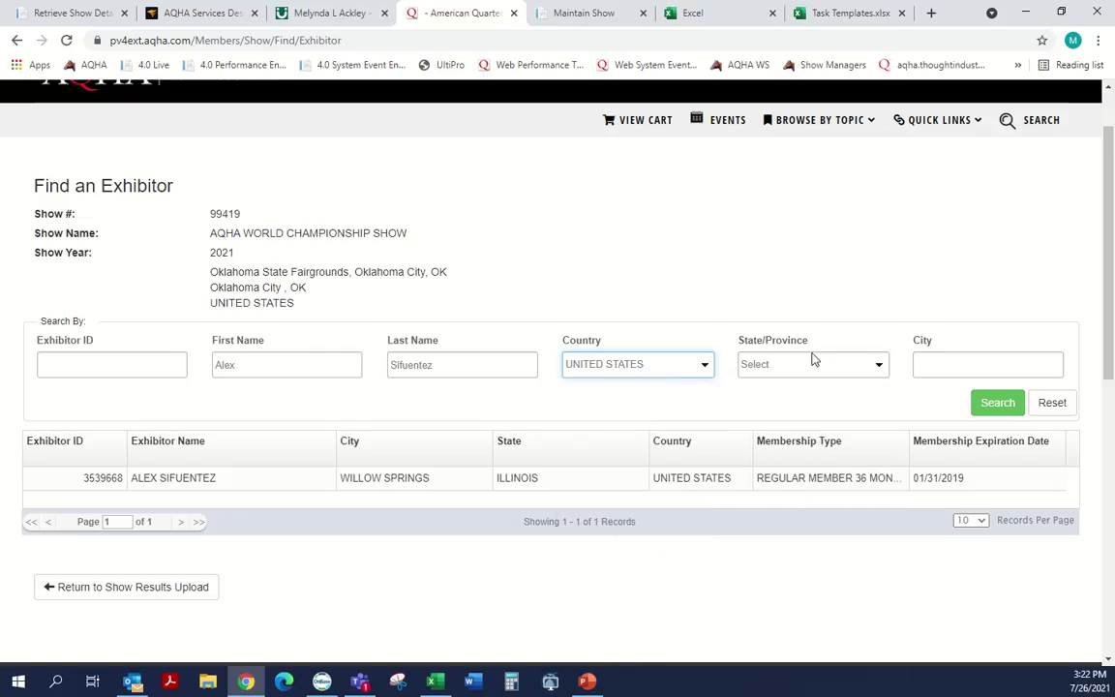
{"action": "double_click", "coordinate": [103, 477]}
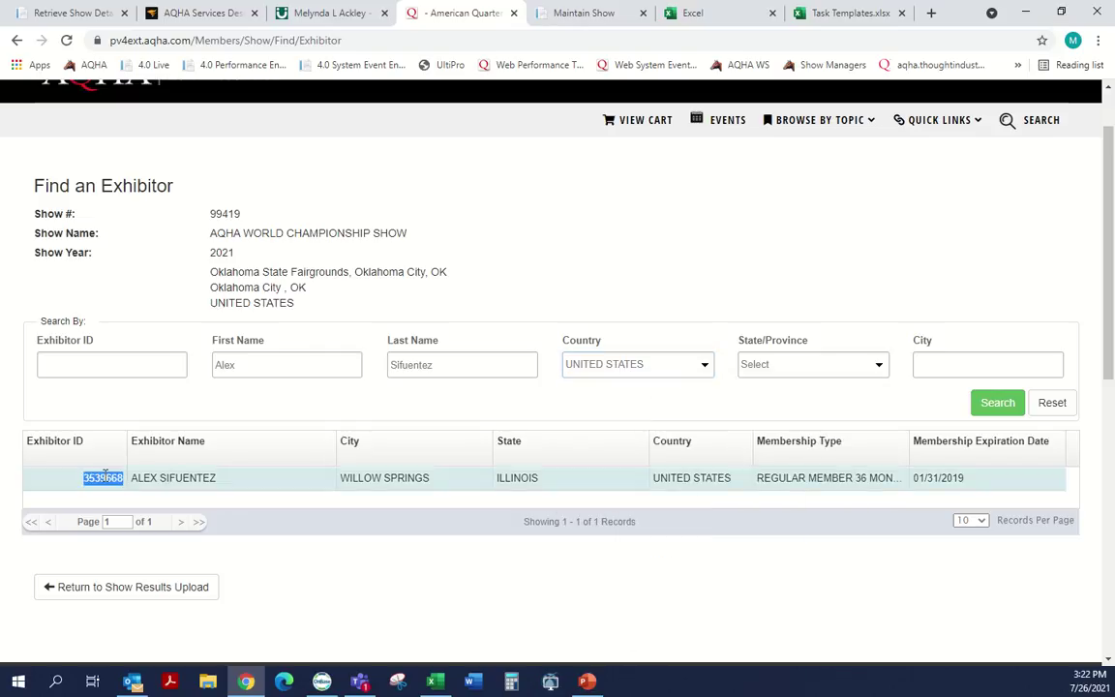
{"action": "key", "text": "alt+Tab"}
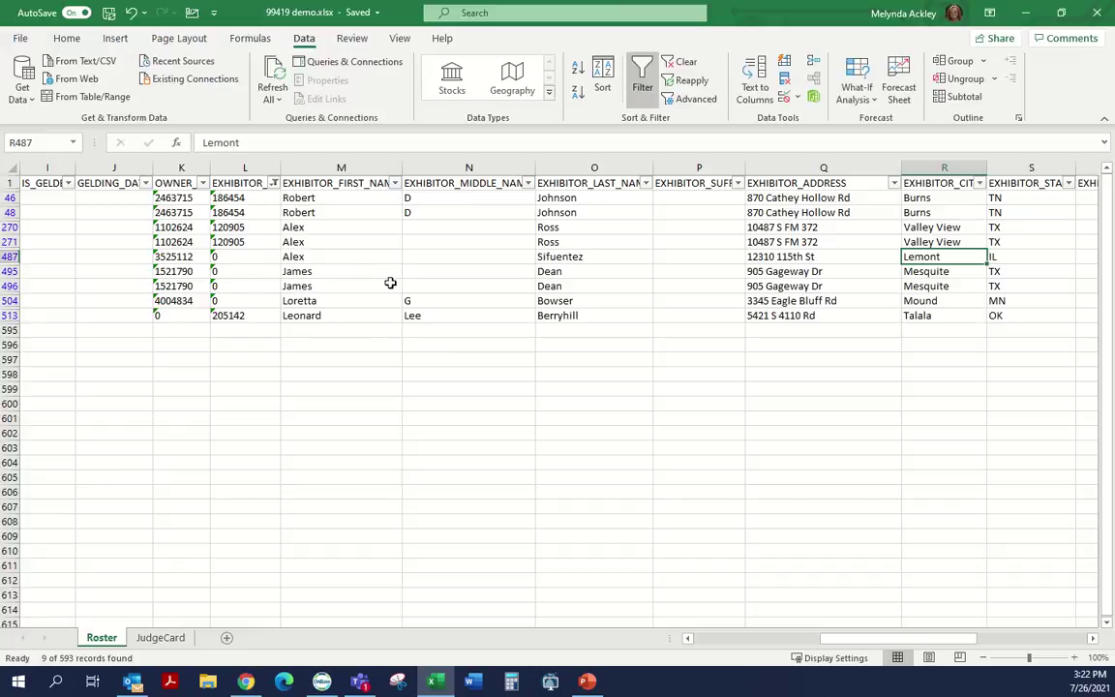
Paste the looked-up exhibitor ID 3539668 into cell L487.
{"action": "left_click", "coordinate": [248, 256]}
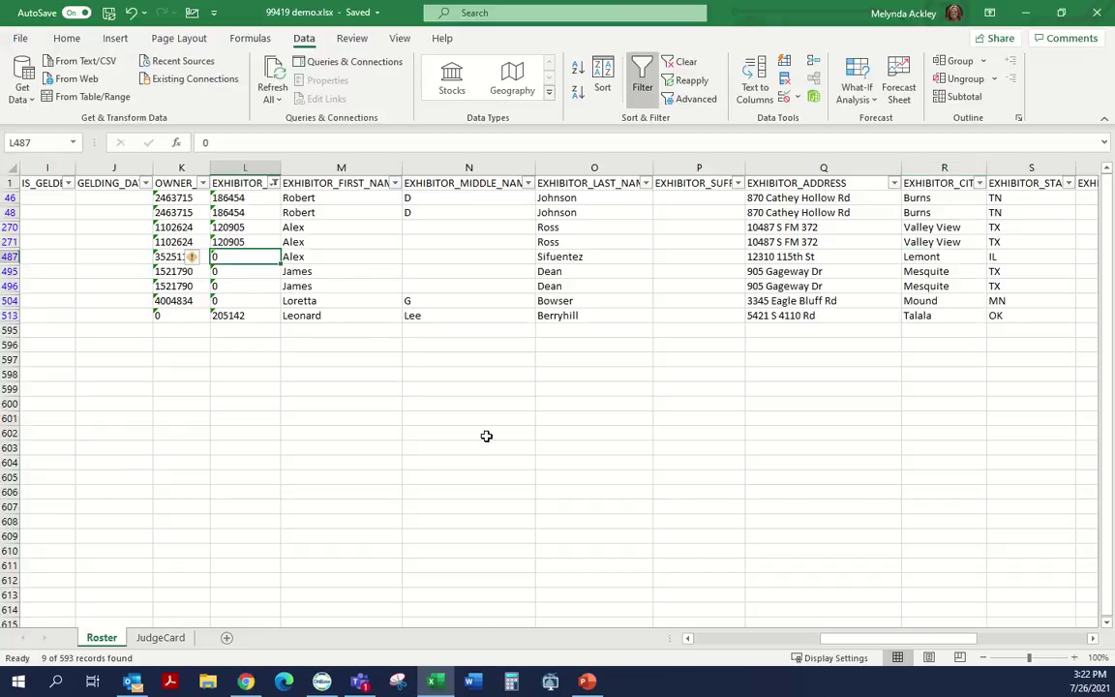
{"action": "key", "text": "ctrl+v"}
{"action": "key", "text": "Down"}
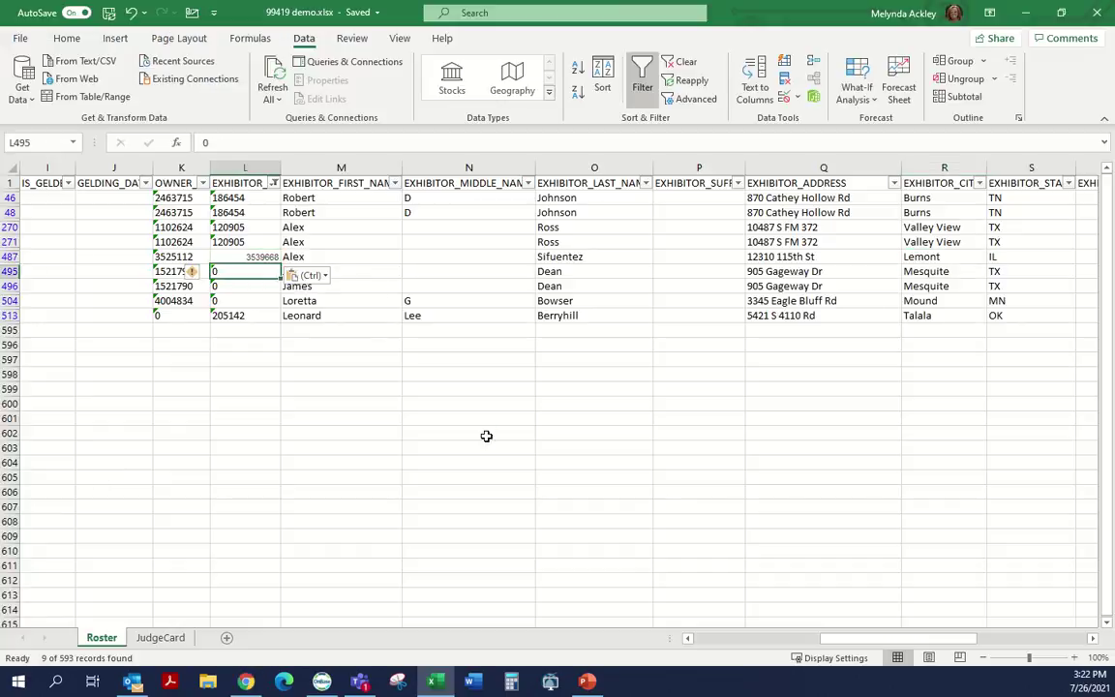
Copy row 495's exhibitor first, middle and last name cells for the next search.
{"action": "key", "text": "Right"}
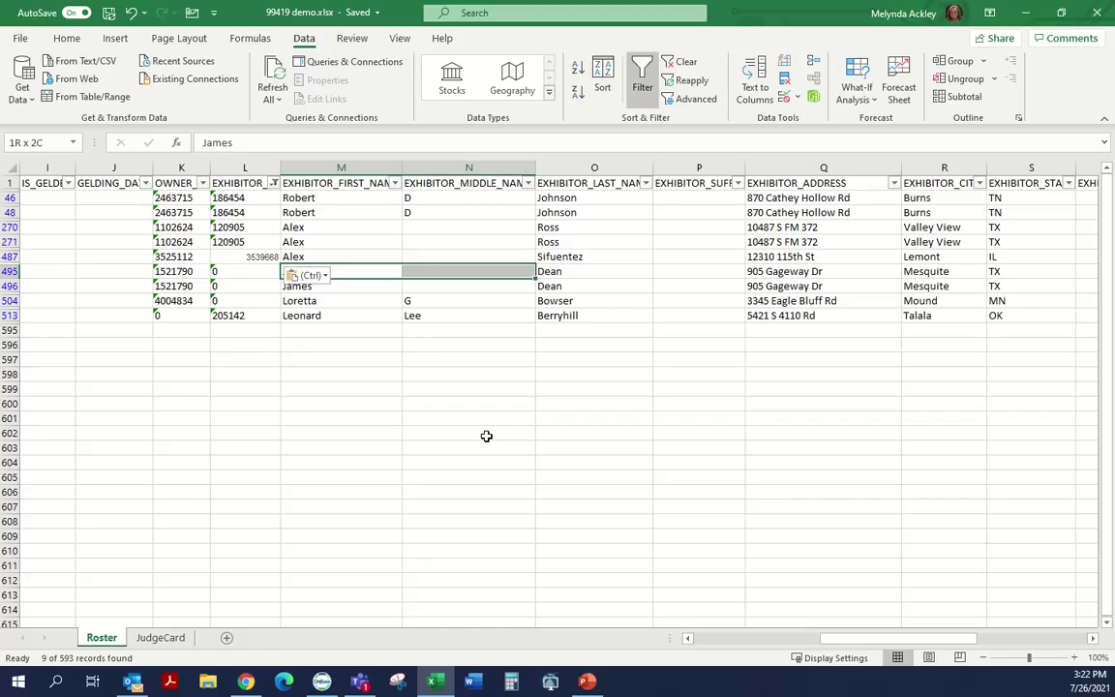
{"action": "key", "text": "Down"}
{"action": "key", "text": "Down"}
{"action": "key", "text": "Up"}
{"action": "key", "text": "Up"}
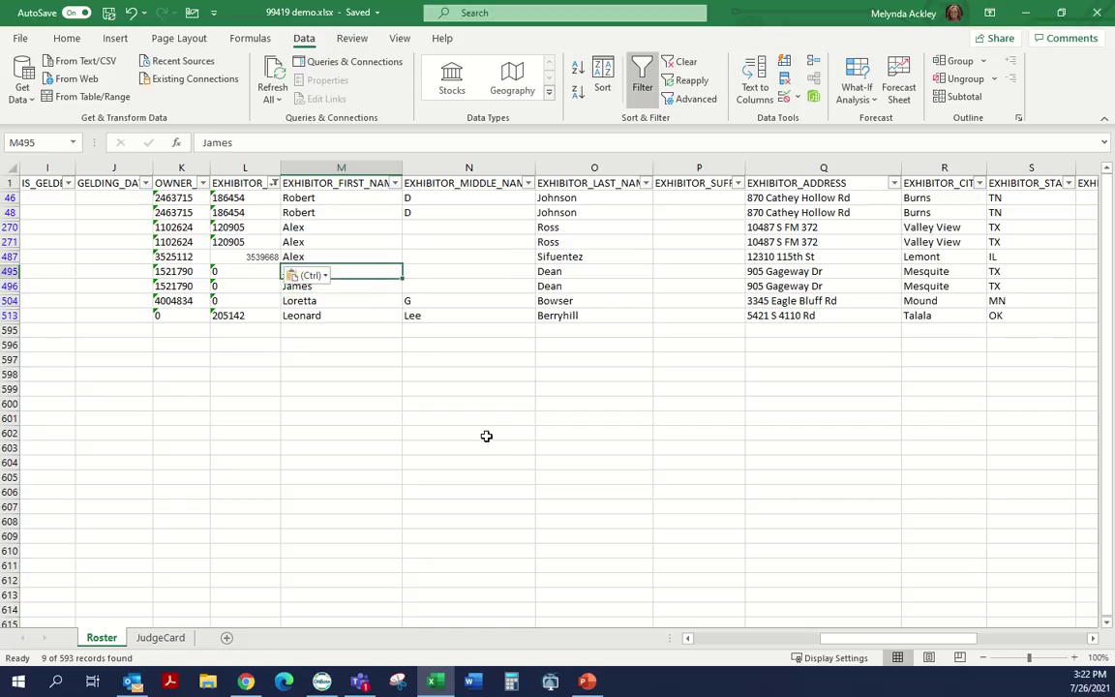
{"action": "key", "text": "shift+Right"}
{"action": "key", "text": "shift+Right"}
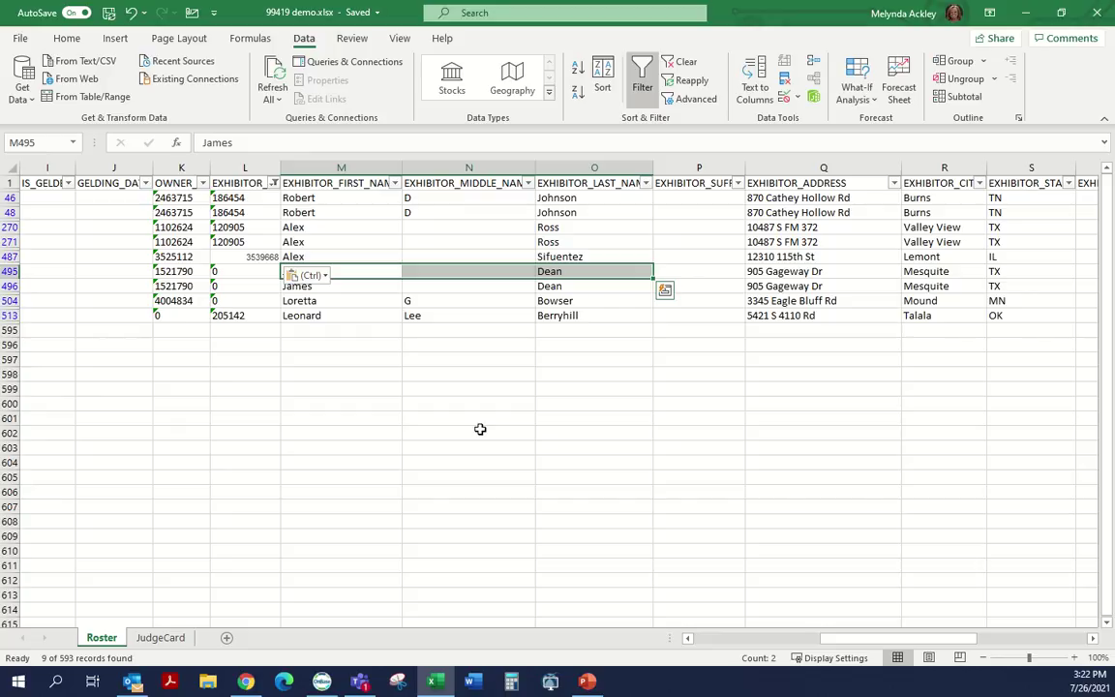
{"action": "key", "text": "ctrl+c"}
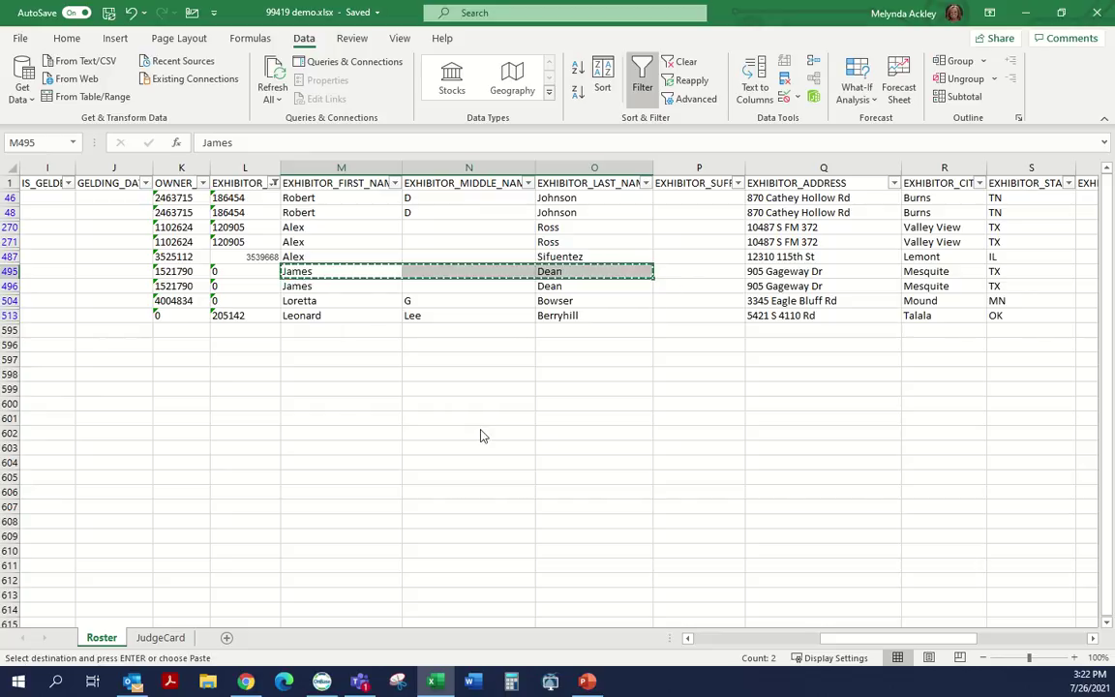
{"action": "key", "text": "alt+Tab"}
{"action": "left_click_drag", "start_coordinate": [266, 364], "coordinate": [200, 389]}
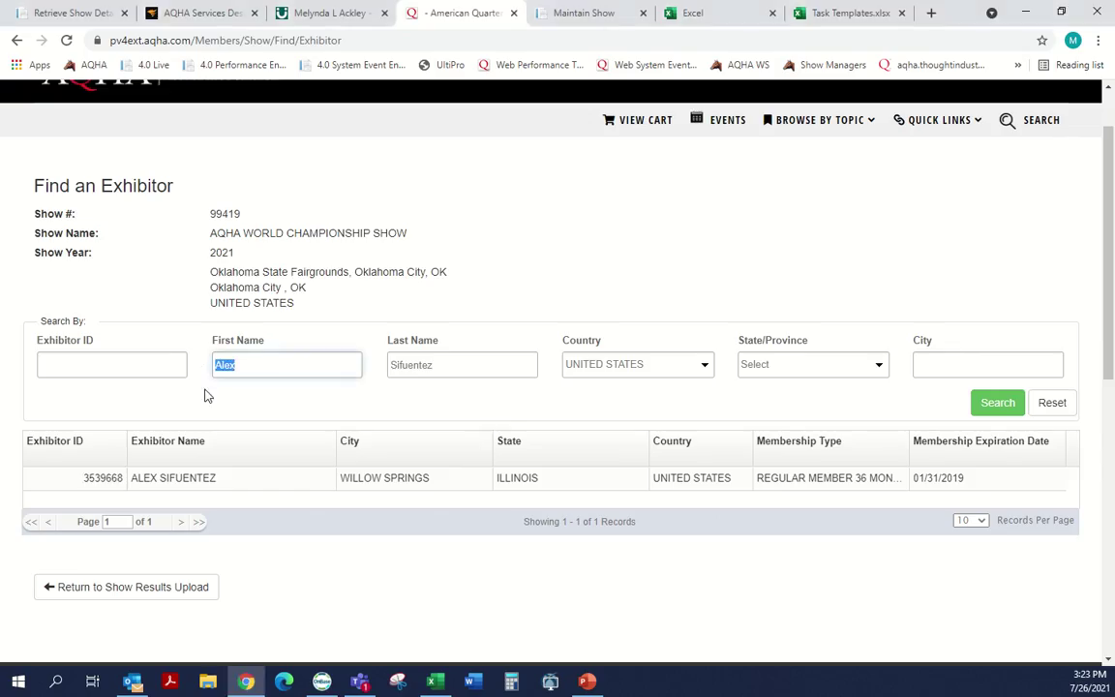
Paste the copied name, moving the surname into Last Name and fixing the first name's ending.
{"action": "key", "text": "ctrl+v"}
{"action": "key", "text": "ctrl+shift+Left"}
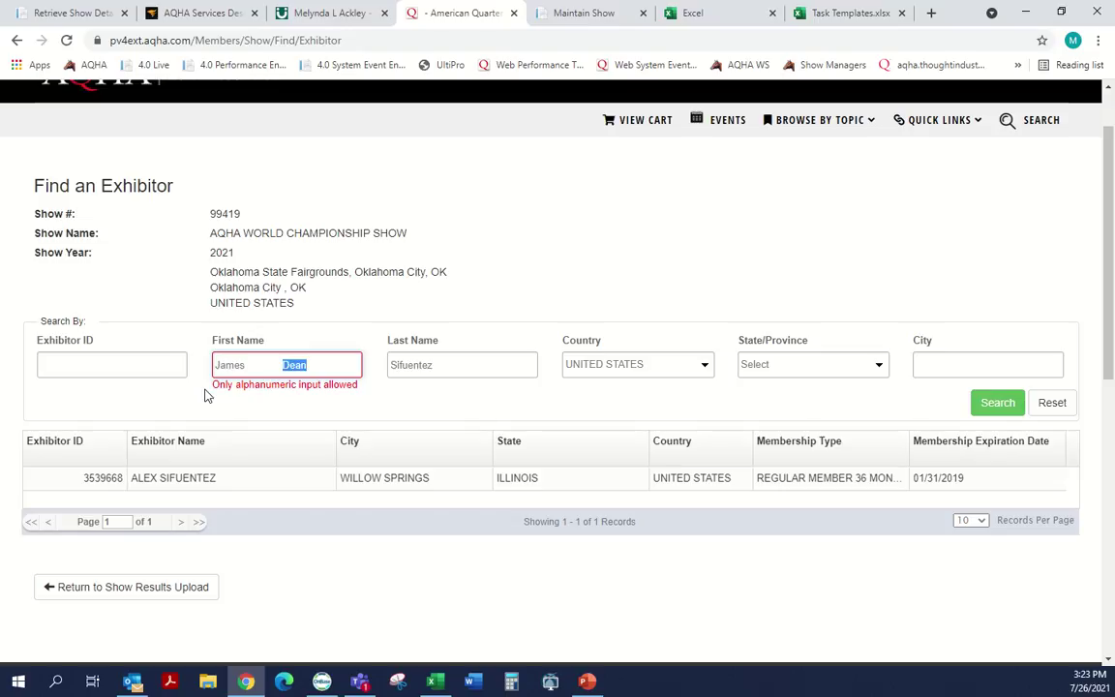
{"action": "key", "text": "ctrl+x"}
{"action": "key", "text": "Tab"}
{"action": "key", "text": "ctrl+v"}
{"action": "key", "text": "shift+Tab"}
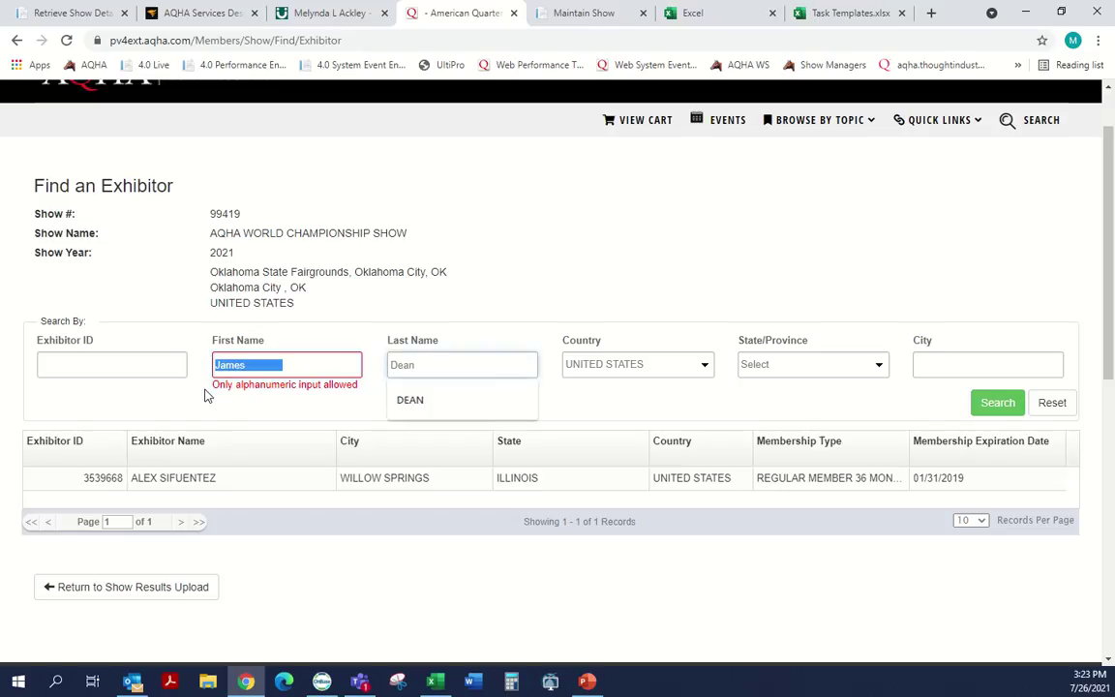
{"action": "key", "text": "End"}
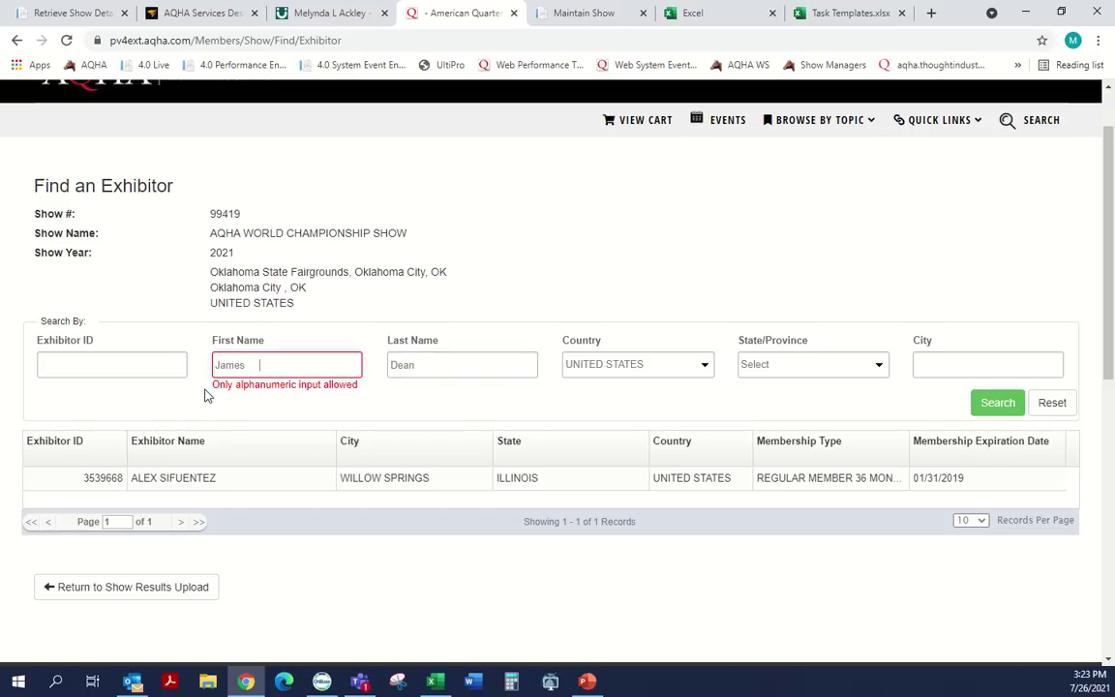
{"action": "key", "text": "BackSpace"}
{"action": "key", "text": "BackSpace"}
{"action": "key", "text": "BackSpace"}
{"action": "key", "text": "BackSpace"}
{"action": "type", "text": "s"}
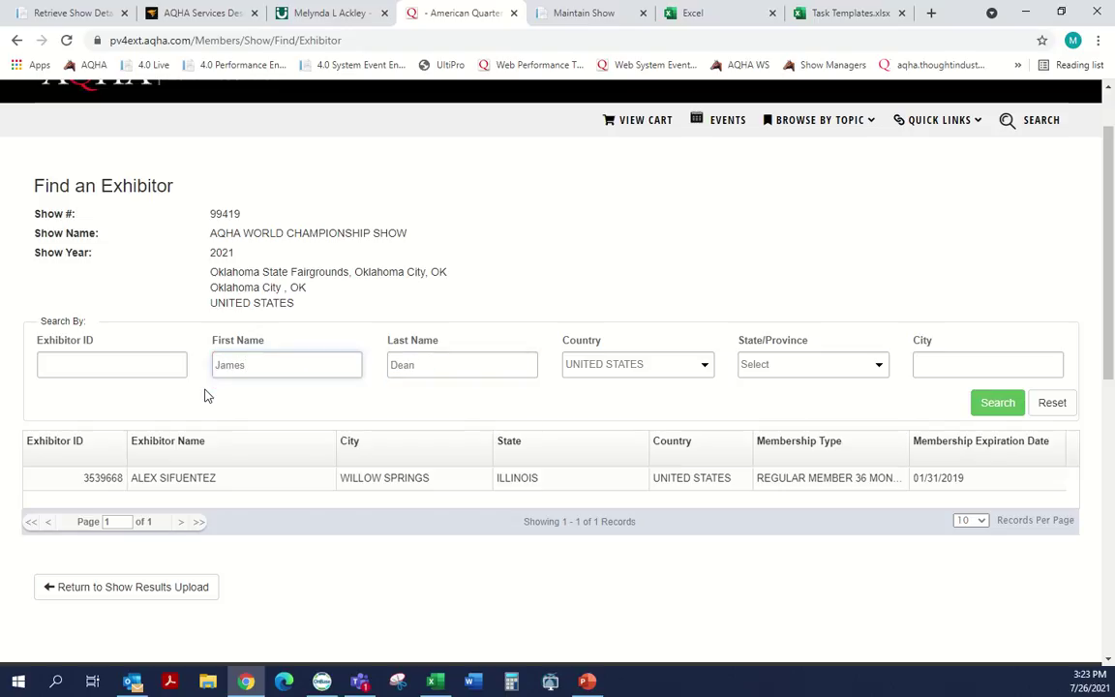
Check row 495's city in the roster, then run the exhibitor search.
{"action": "key", "text": "alt+Tab"}
{"action": "left_click", "coordinate": [915, 272]}
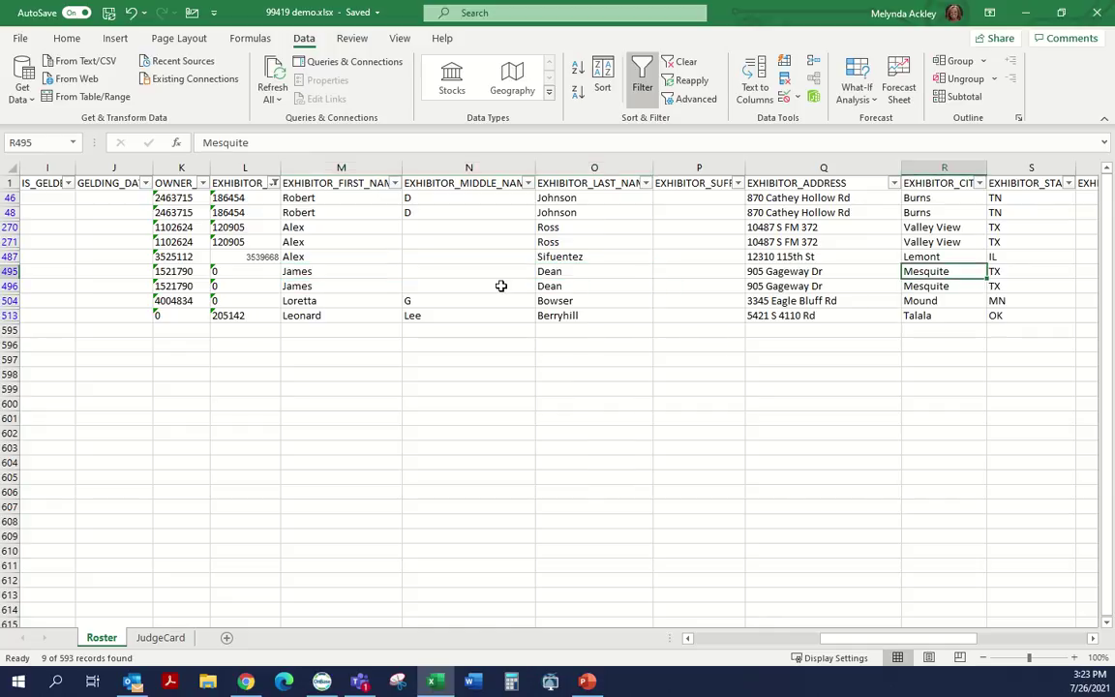
{"action": "key", "text": "alt+Tab"}
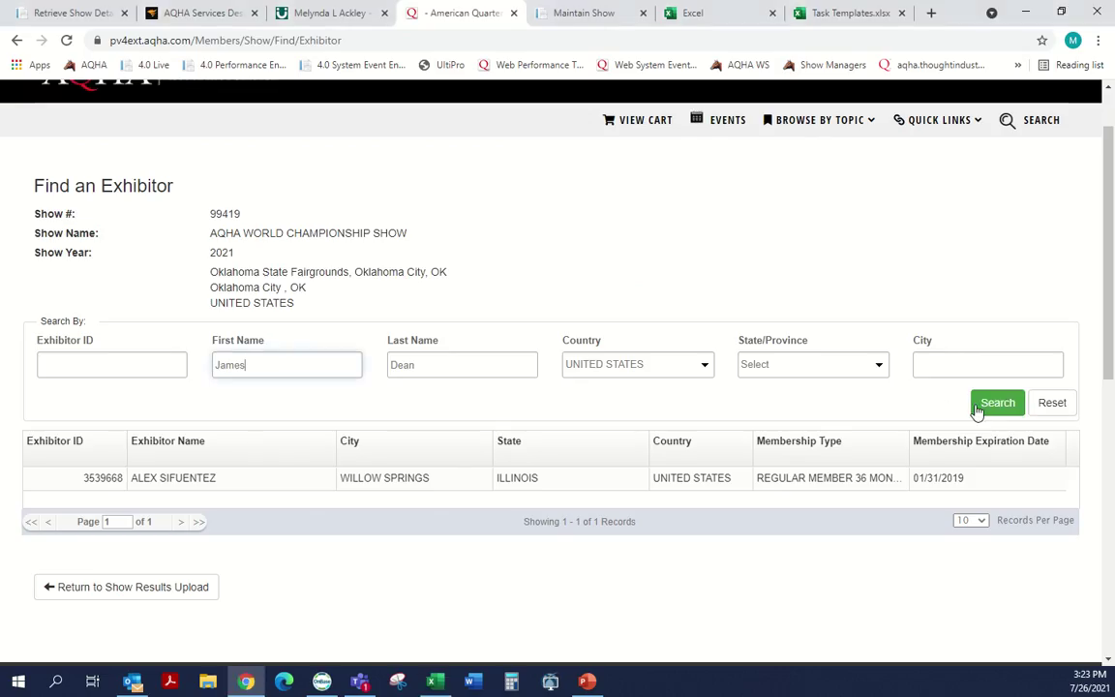
{"action": "left_click", "coordinate": [984, 405]}
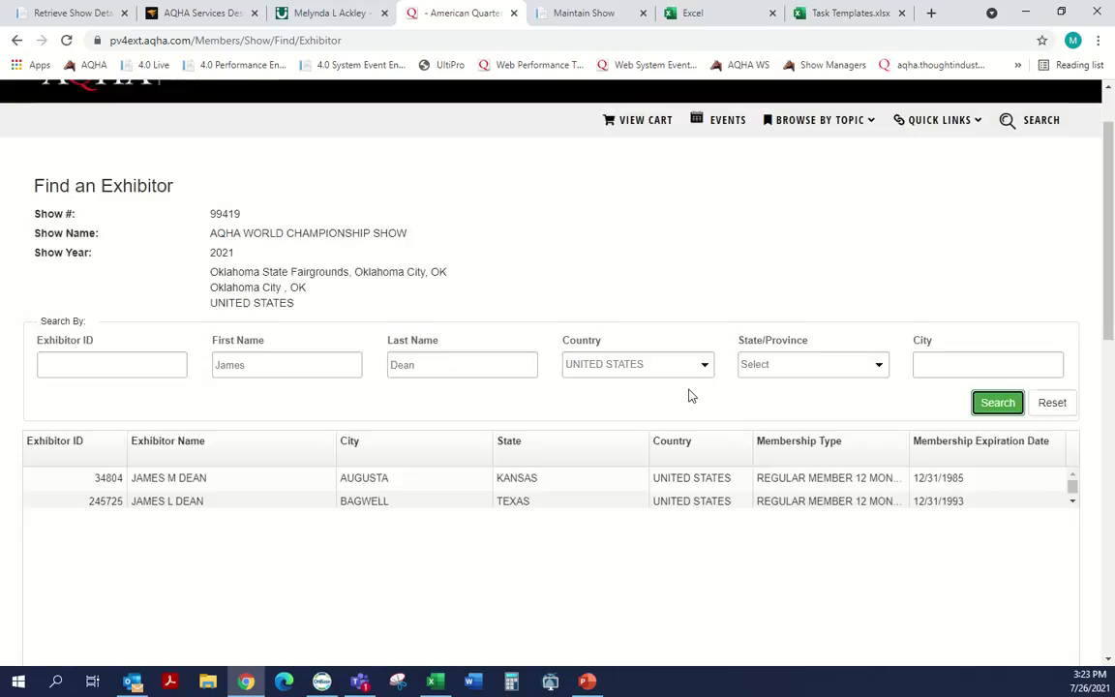
{"action": "scroll", "coordinate": [639, 281], "scroll_direction": "down", "scroll_amount": 2}
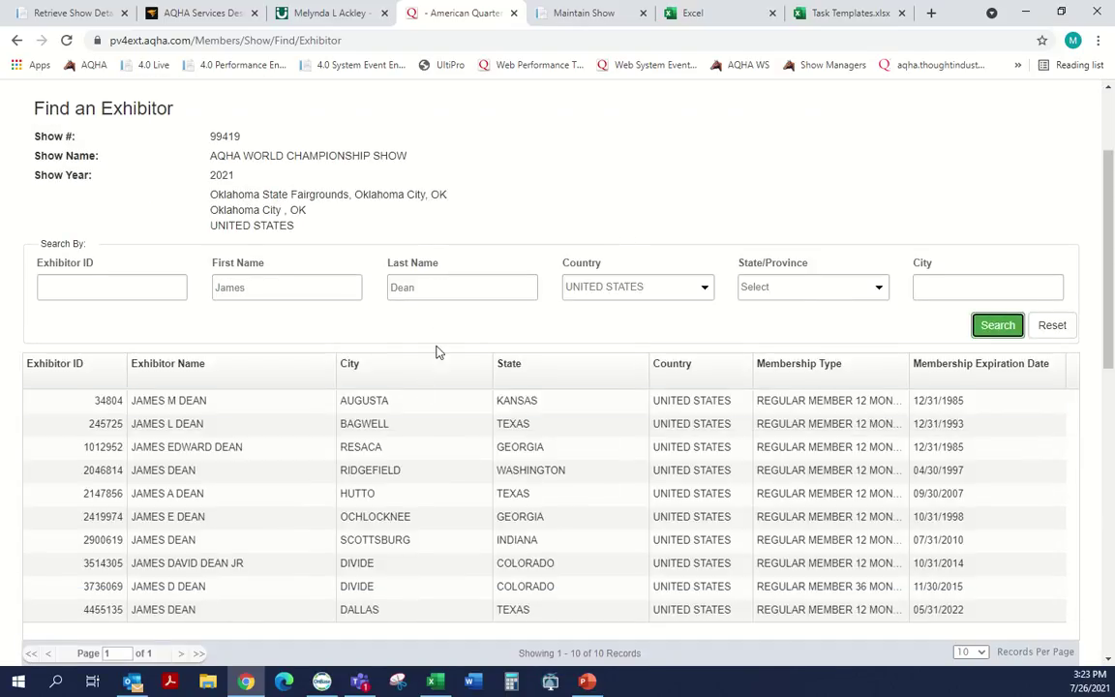
{"action": "scroll", "coordinate": [438, 350], "scroll_direction": "down", "scroll_amount": 1}
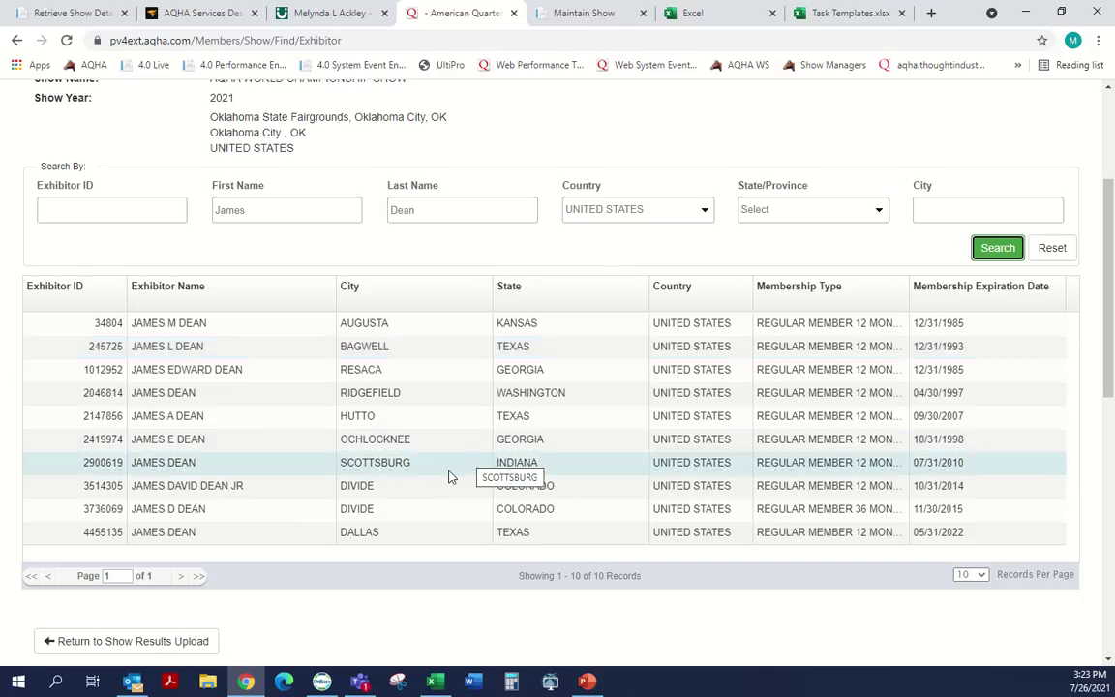
Copy row 504's exhibitor first, middle and last name cells M504:O504.
{"action": "key", "text": "alt+Tab"}
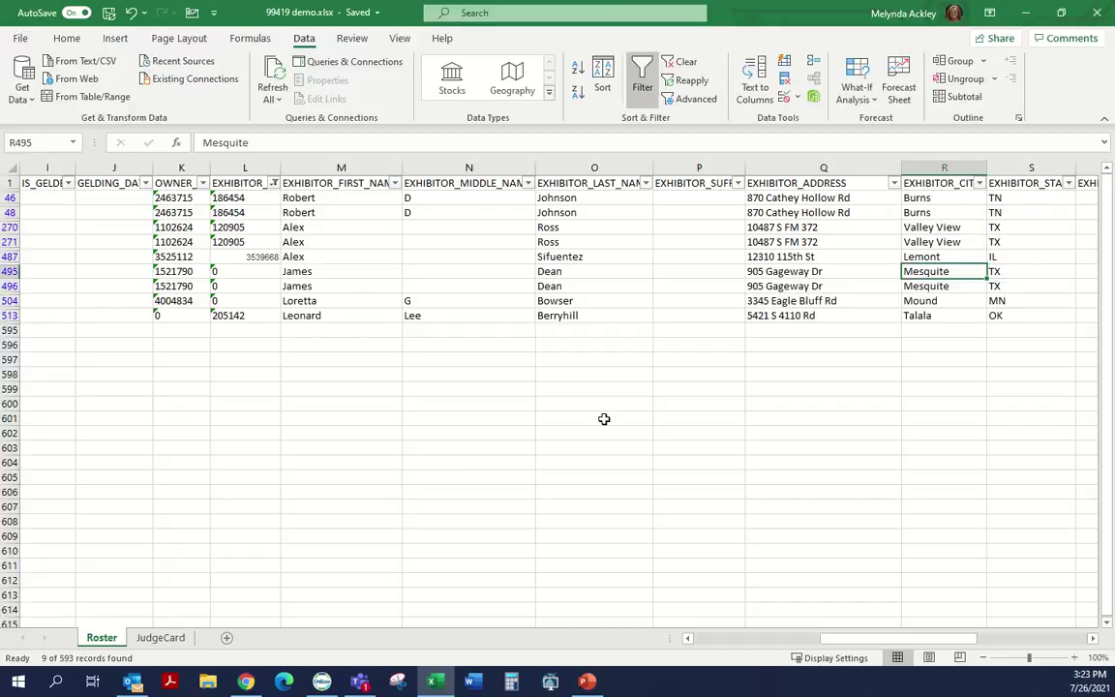
{"action": "key", "text": "Right"}
{"action": "key", "text": "Left"}
{"action": "key", "text": "Left"}
{"action": "key", "text": "Left"}
{"action": "key", "text": "Left"}
{"action": "key", "text": "Left"}
{"action": "key", "text": "Left"}
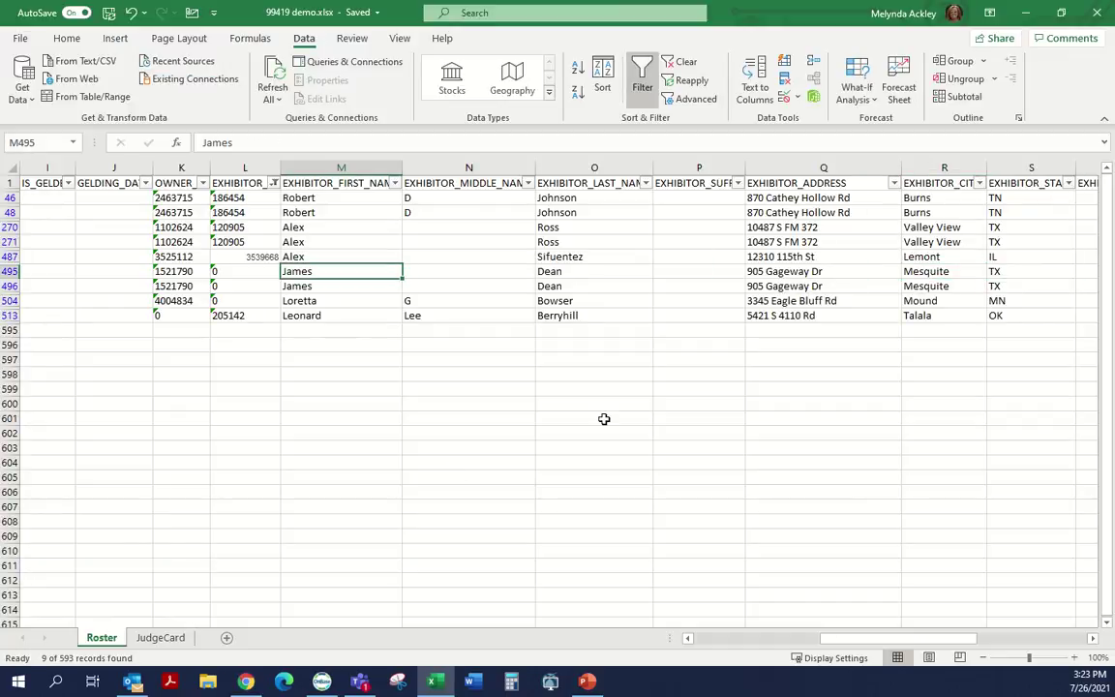
{"action": "key", "text": "Left"}
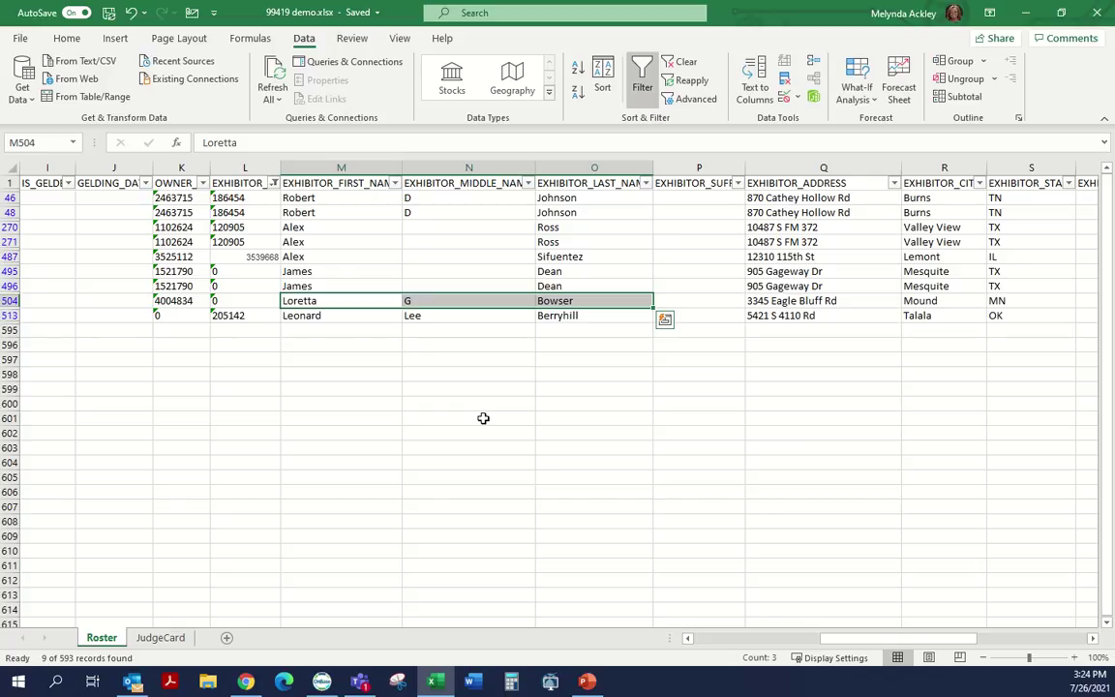
{"action": "key", "text": "ctrl+c"}
Paste row 504's name into First Name and delete the middle initial and separators.
{"action": "key", "text": "alt+Tab"}
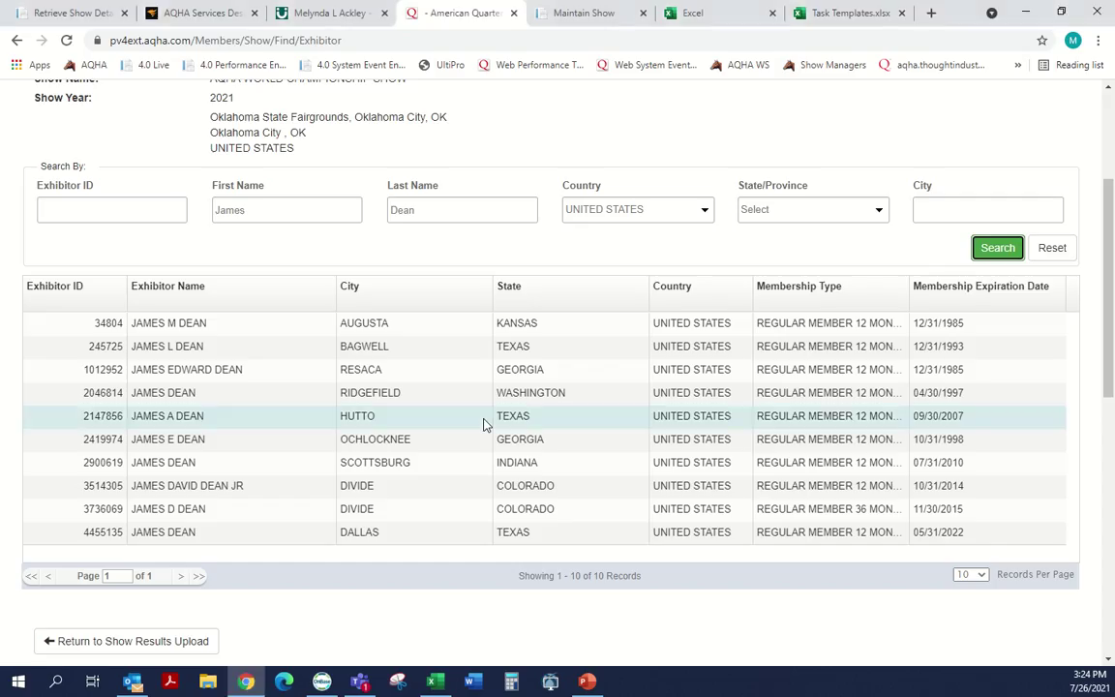
{"action": "double_click", "coordinate": [276, 220]}
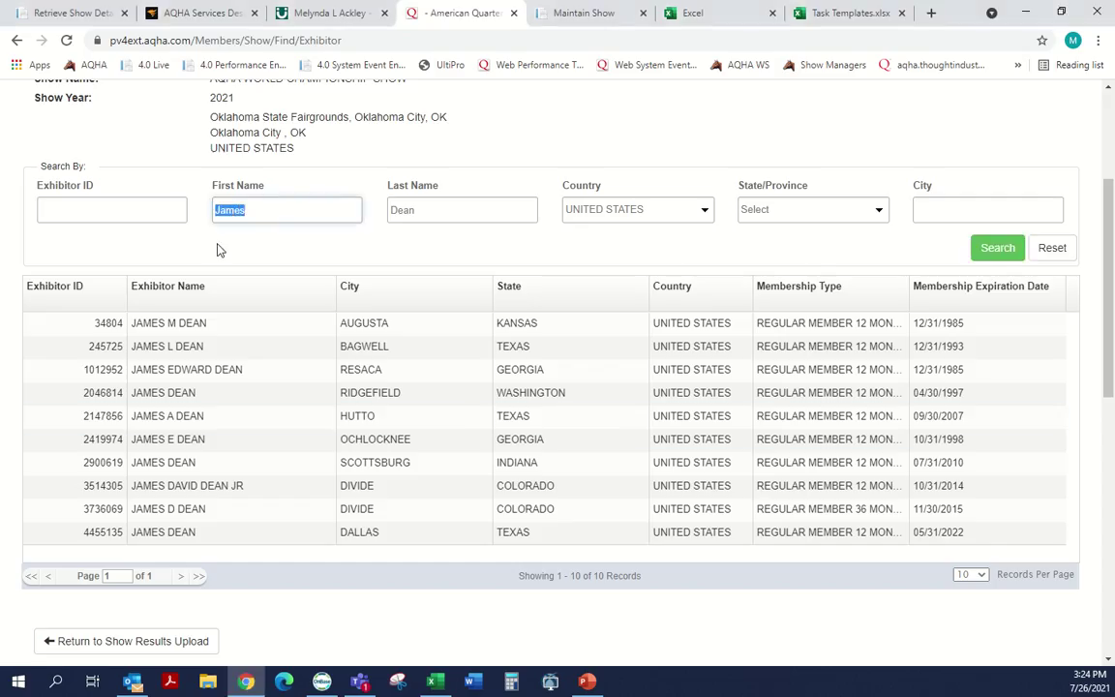
{"action": "key", "text": "ctrl+v"}
{"action": "key", "text": "Left"}
{"action": "key", "text": "Left"}
{"action": "key", "text": "Left"}
{"action": "key", "text": "Left"}
{"action": "key", "text": "Left"}
{"action": "key", "text": "Left"}
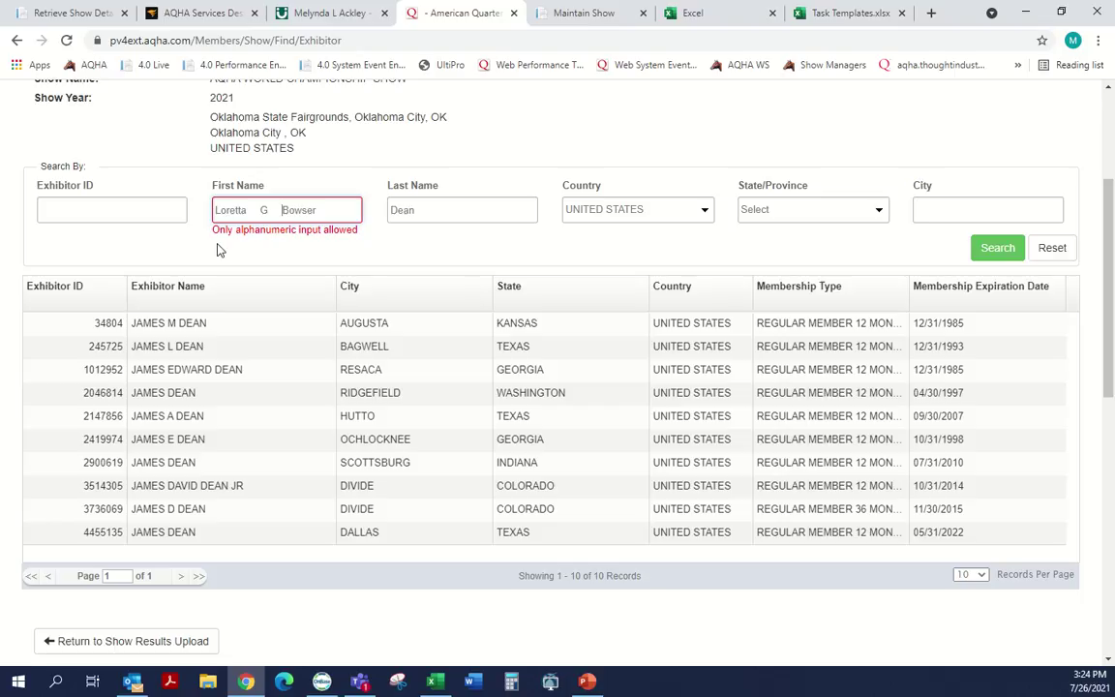
{"action": "key", "text": "shift+Left"}
{"action": "key", "text": "shift+Left"}
{"action": "key", "text": "shift+Left"}
{"action": "key", "text": "BackSpace"}
Move the surname into Last Name, search (no records found), and return to the upload page.
{"action": "key", "text": "shift+End"}
{"action": "key", "text": "ctrl+x"}
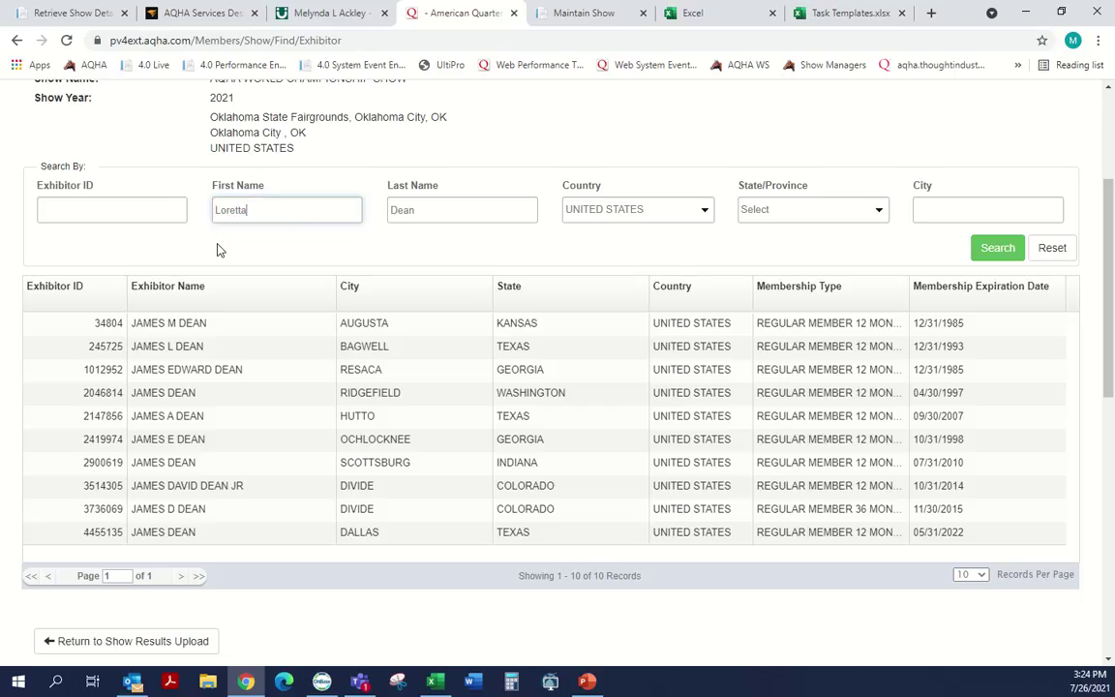
{"action": "key", "text": "Tab"}
{"action": "key", "text": "ctrl+v"}
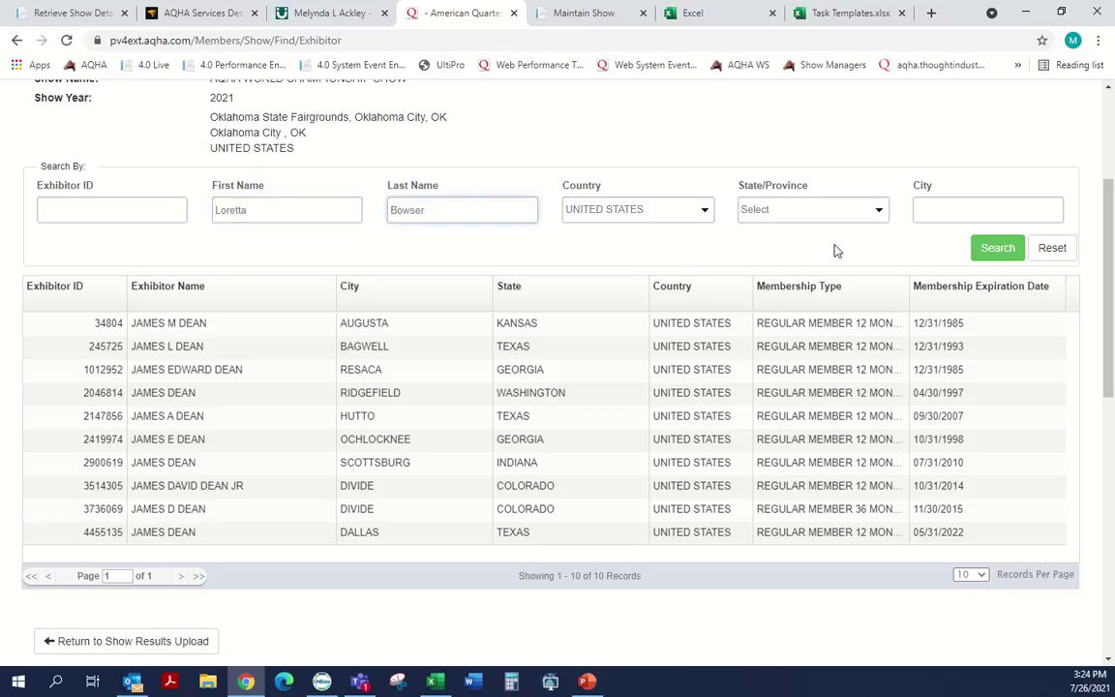
{"action": "left_click", "coordinate": [984, 250]}
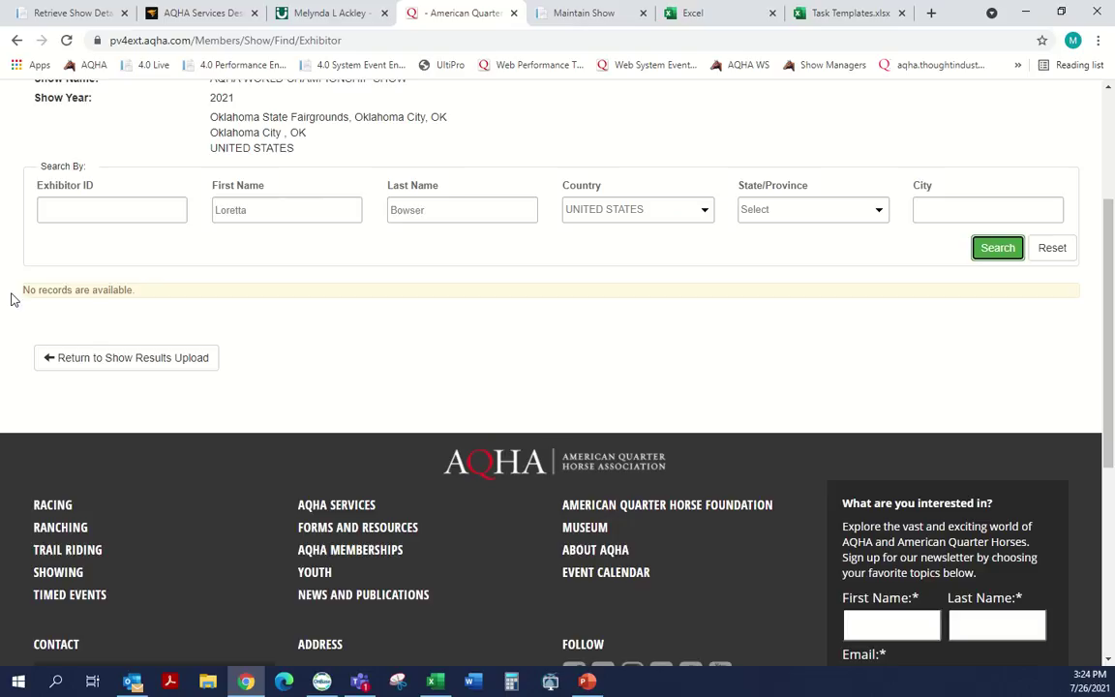
{"action": "scroll", "coordinate": [557, 368], "scroll_direction": "up", "scroll_amount": 3}
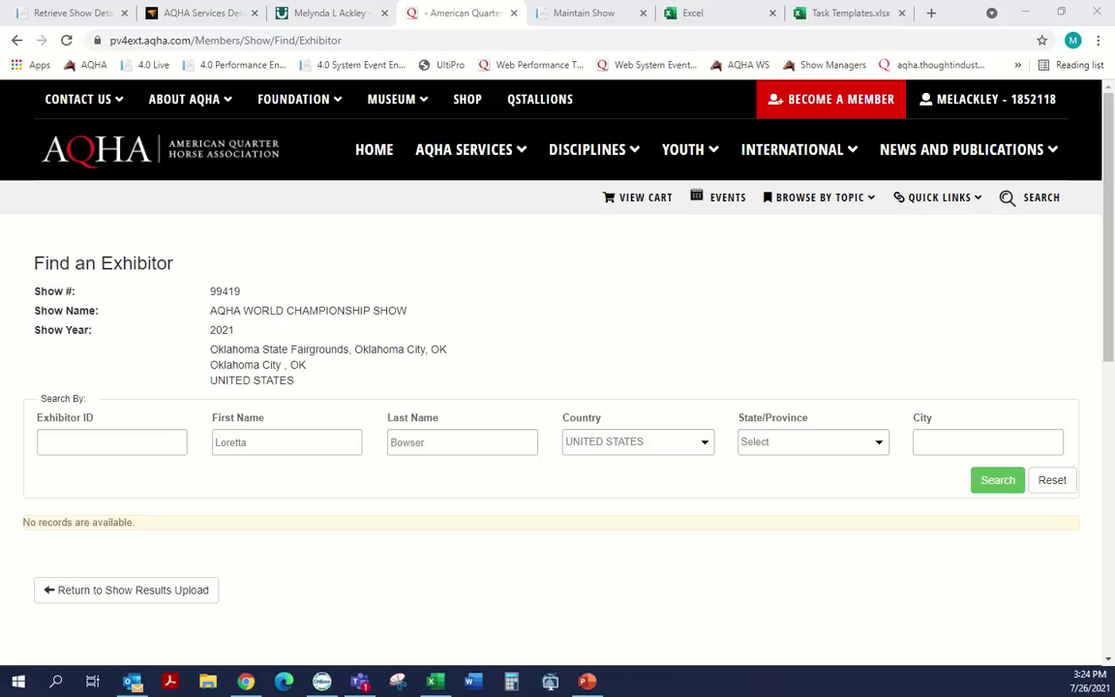
{"action": "left_click", "coordinate": [150, 595]}
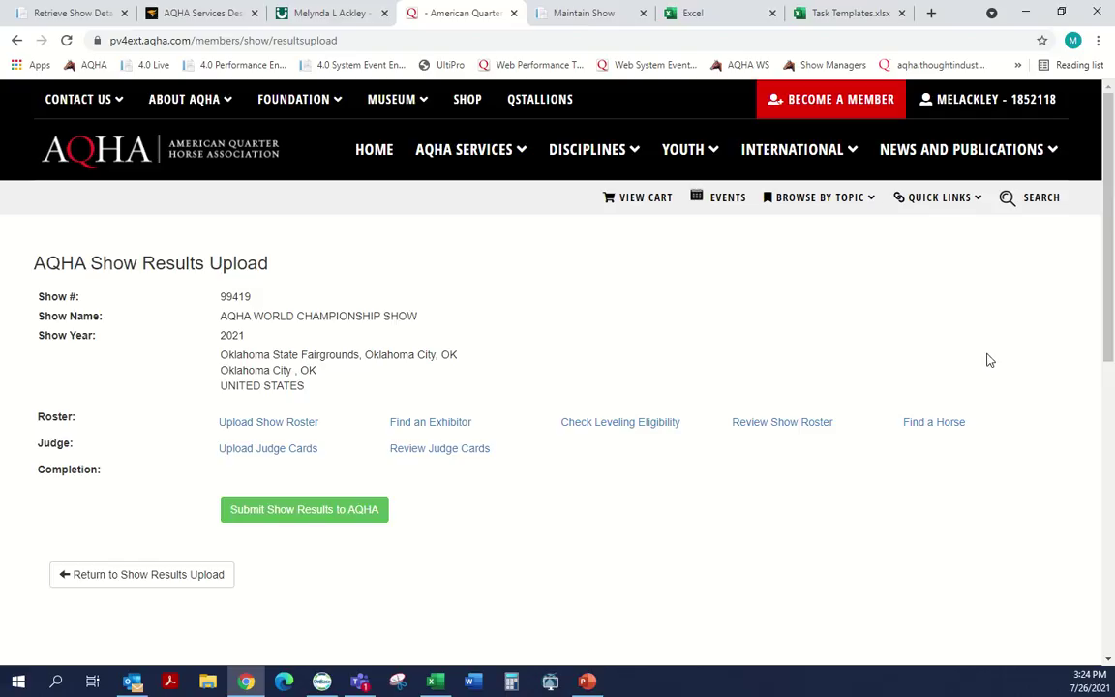
Open Find a Horse and copy Shez Been Frosted's registration number 4667627 from F504.
{"action": "left_click", "coordinate": [943, 426]}
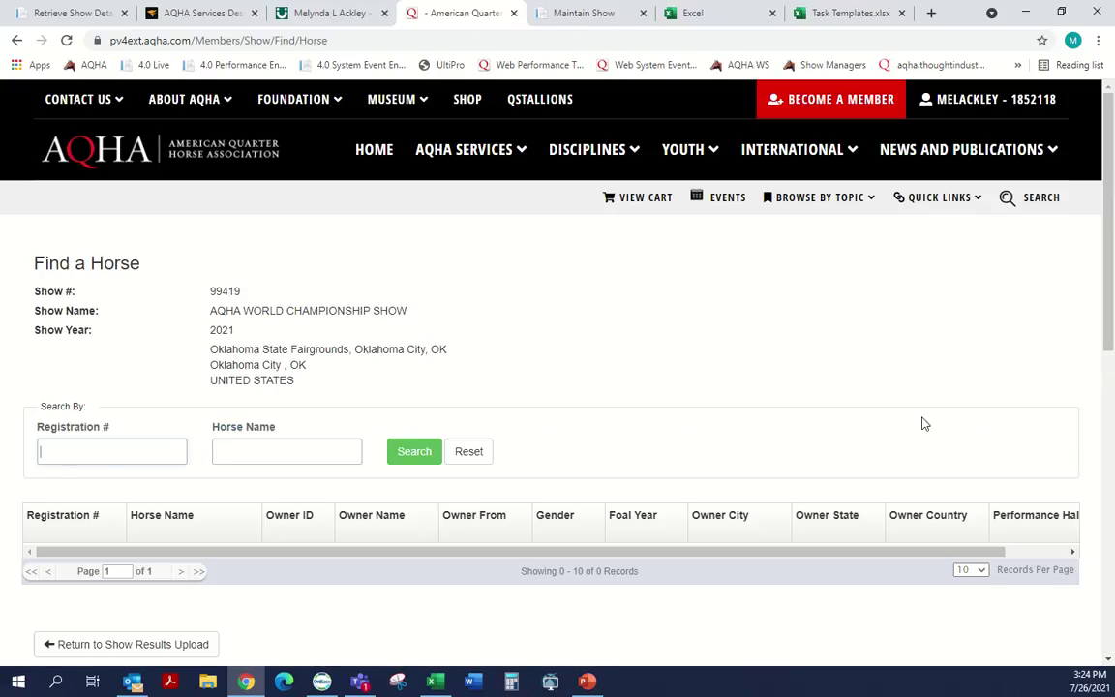
{"action": "key", "text": "alt+Tab"}
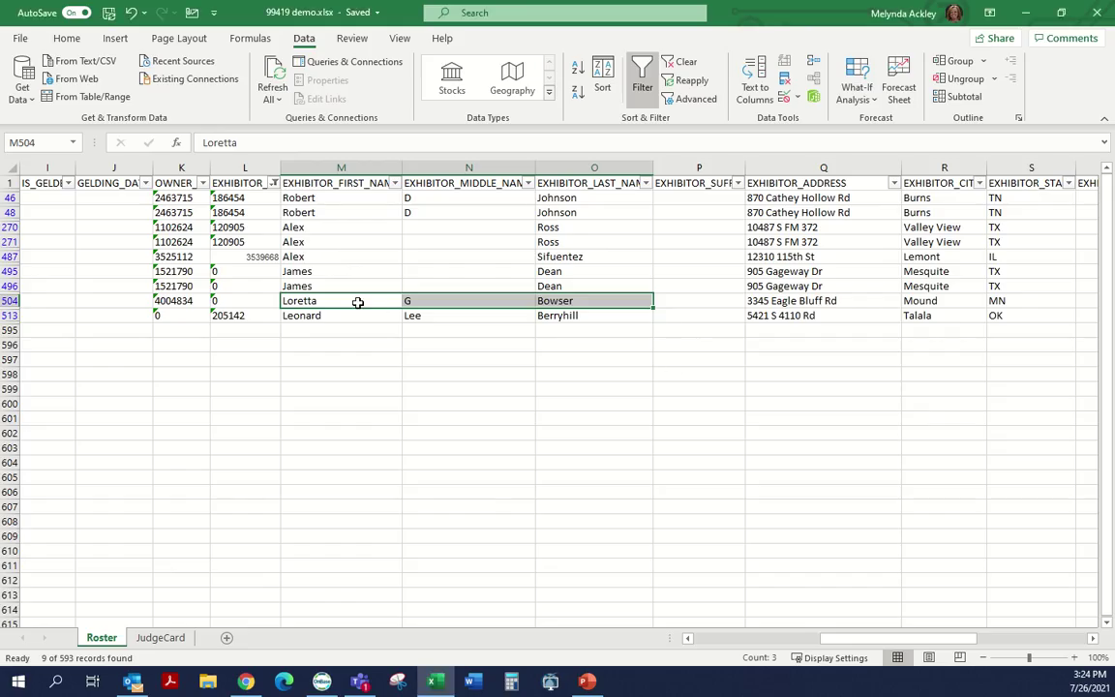
{"action": "key", "text": "Left"}
{"action": "key", "text": "Left"}
{"action": "key", "text": "Left"}
{"action": "key", "text": "Left"}
{"action": "key", "text": "Left"}
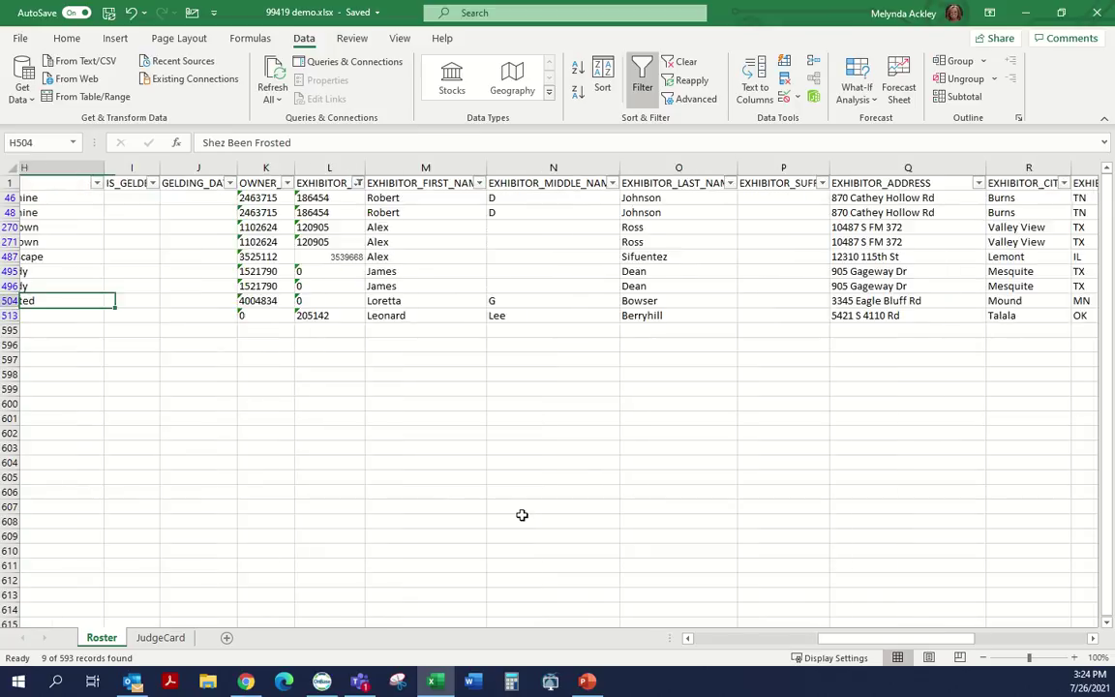
{"action": "key", "text": "Left"}
{"action": "key", "text": "Left"}
{"action": "key", "text": "Left"}
{"action": "key", "text": "Left"}
{"action": "key", "text": "Left"}
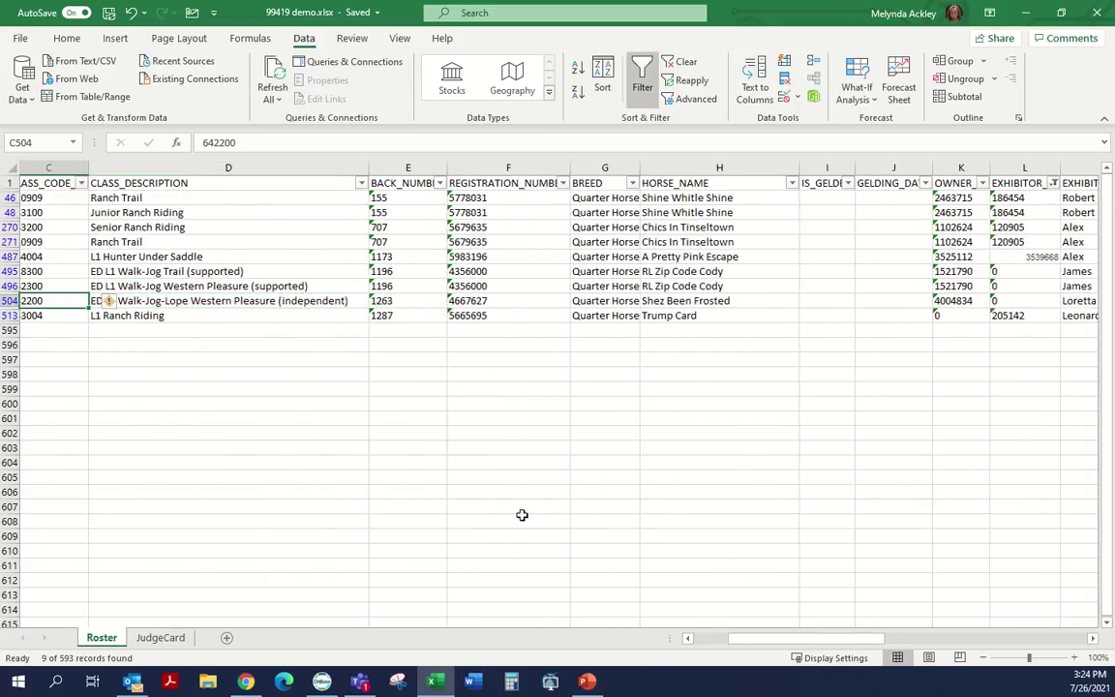
{"action": "key", "text": "Right"}
{"action": "key", "text": "Right"}
{"action": "key", "text": "Right"}
{"action": "key", "text": "Right"}
{"action": "key", "text": "Right"}
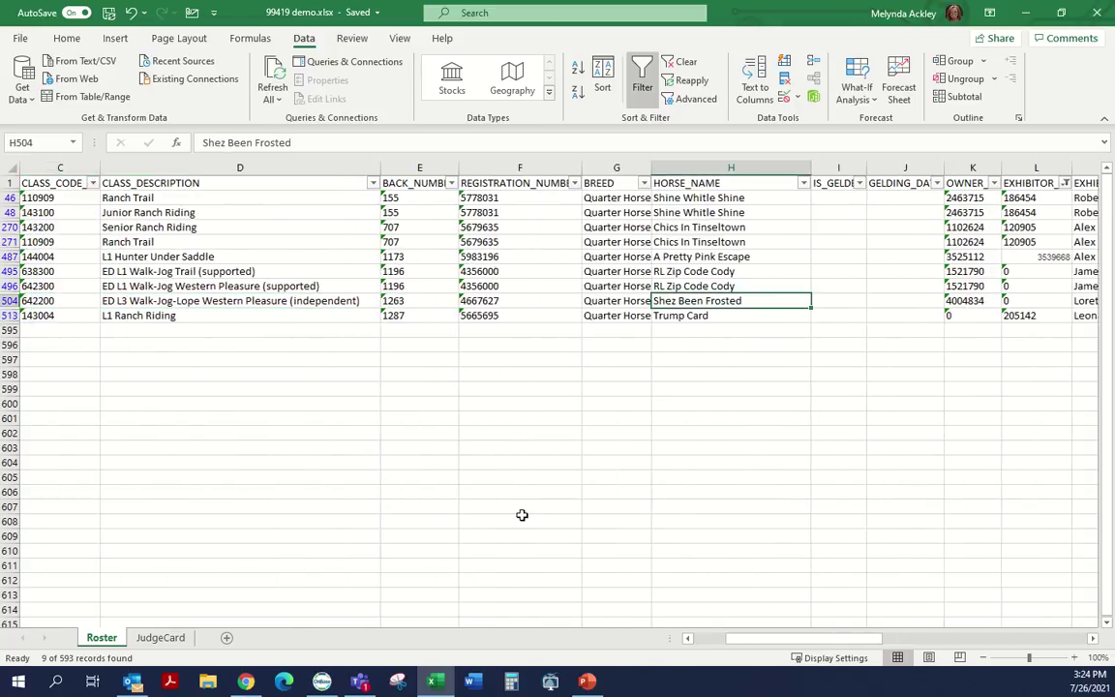
{"action": "key", "text": "Left"}
{"action": "key", "text": "Left"}
{"action": "key", "text": "ctrl+c"}
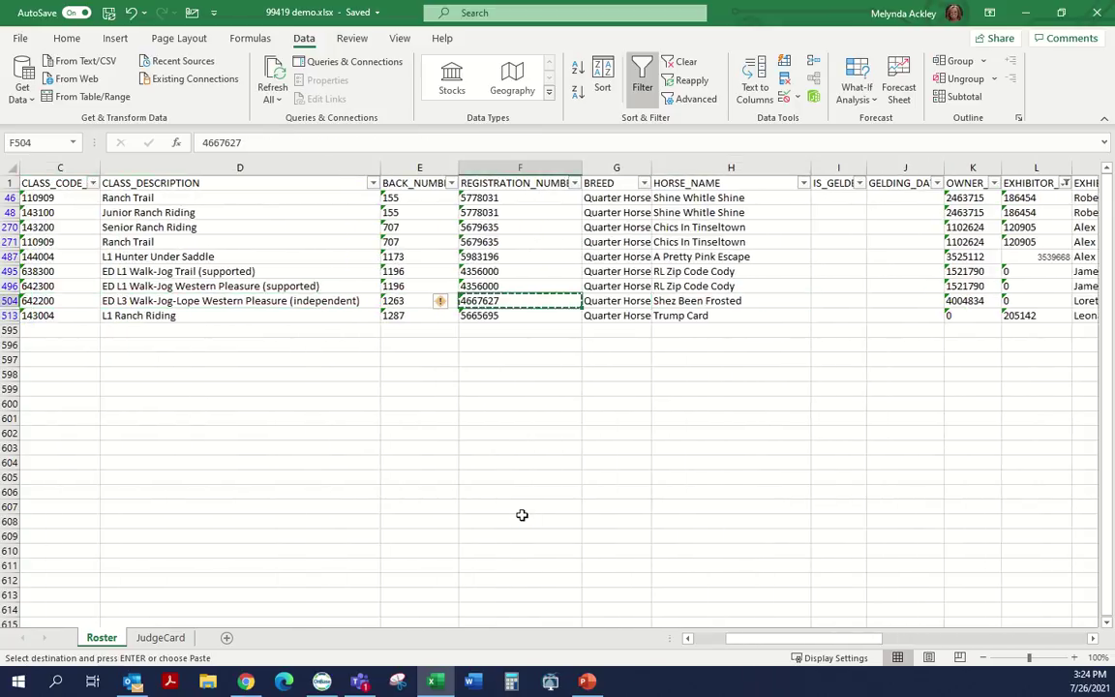
{"action": "key", "text": "alt+Tab"}
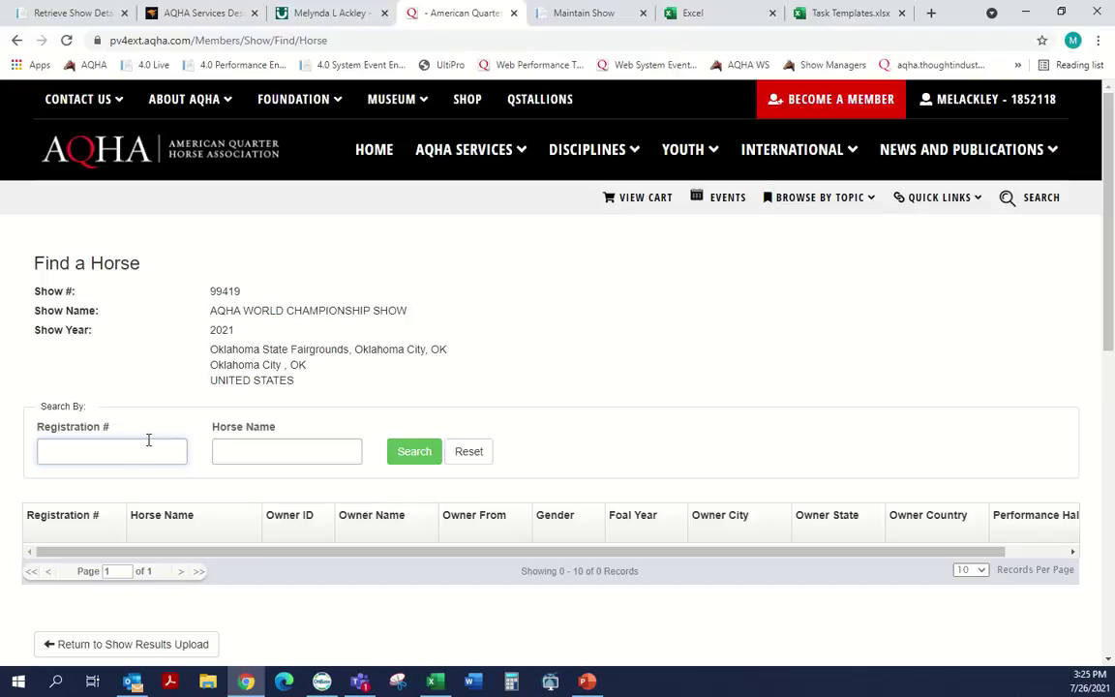
Search Find a Horse for registration 4667627 and widen the Owner Name column.
{"action": "left_click", "coordinate": [140, 449]}
{"action": "key", "text": "ctrl+v"}
{"action": "key", "text": "Tab"}
{"action": "left_click", "coordinate": [412, 454]}
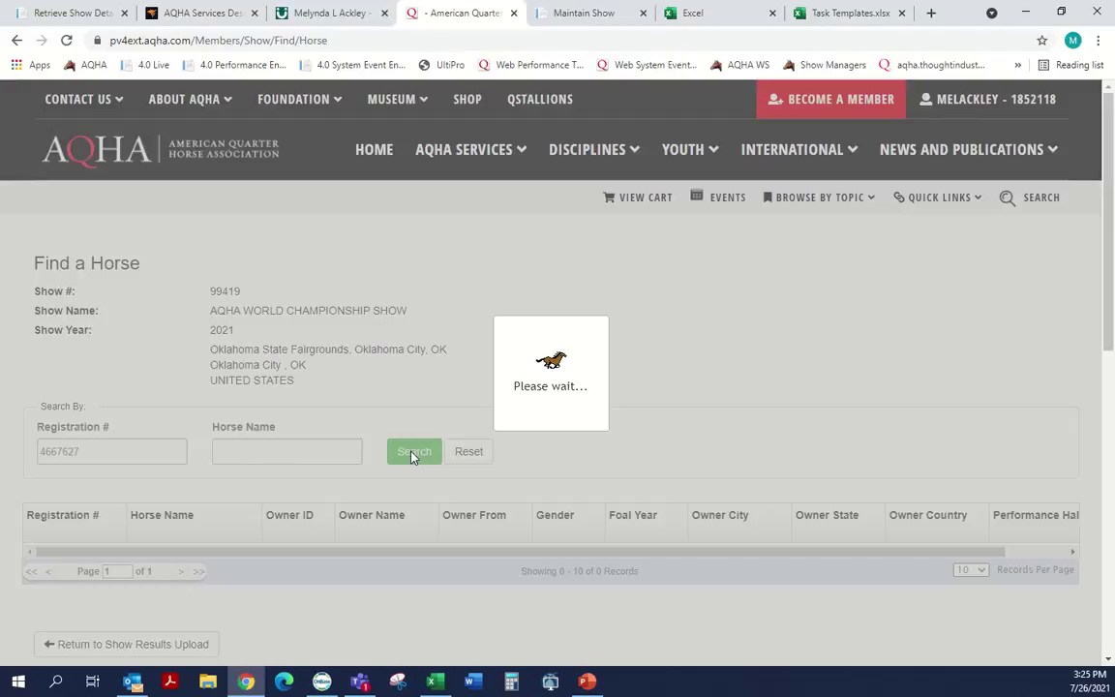
{"action": "scroll", "coordinate": [707, 332], "scroll_direction": "down", "scroll_amount": 1}
{"action": "scroll", "coordinate": [707, 332], "scroll_direction": "down", "scroll_amount": 1}
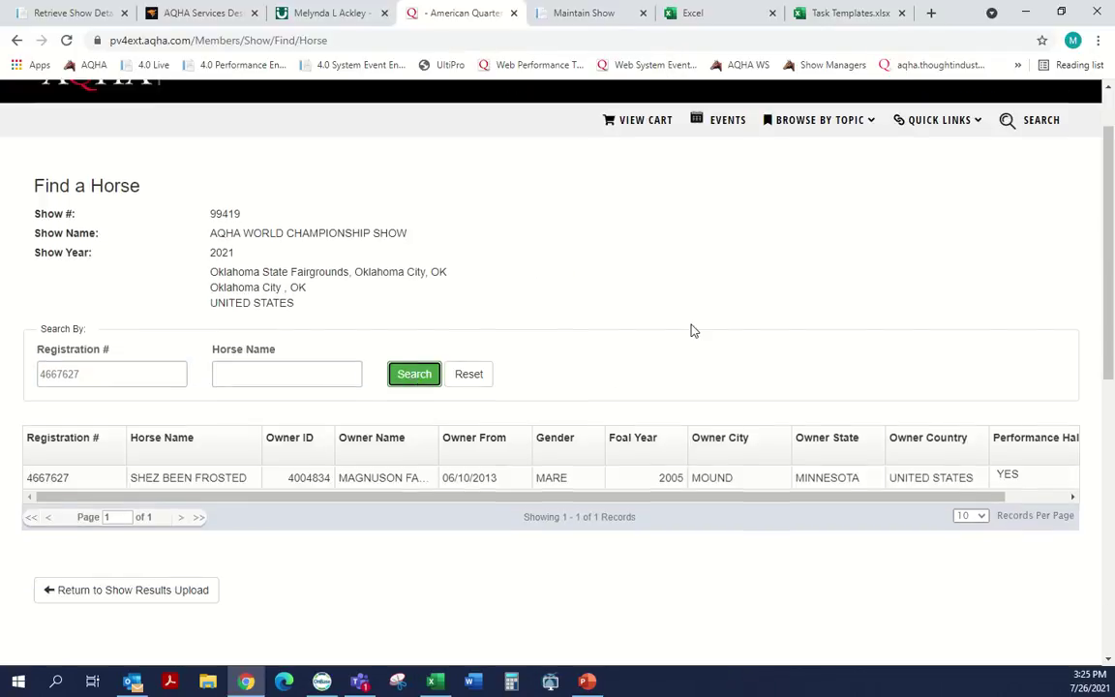
{"action": "left_click_drag", "start_coordinate": [371, 498], "coordinate": [458, 509]}
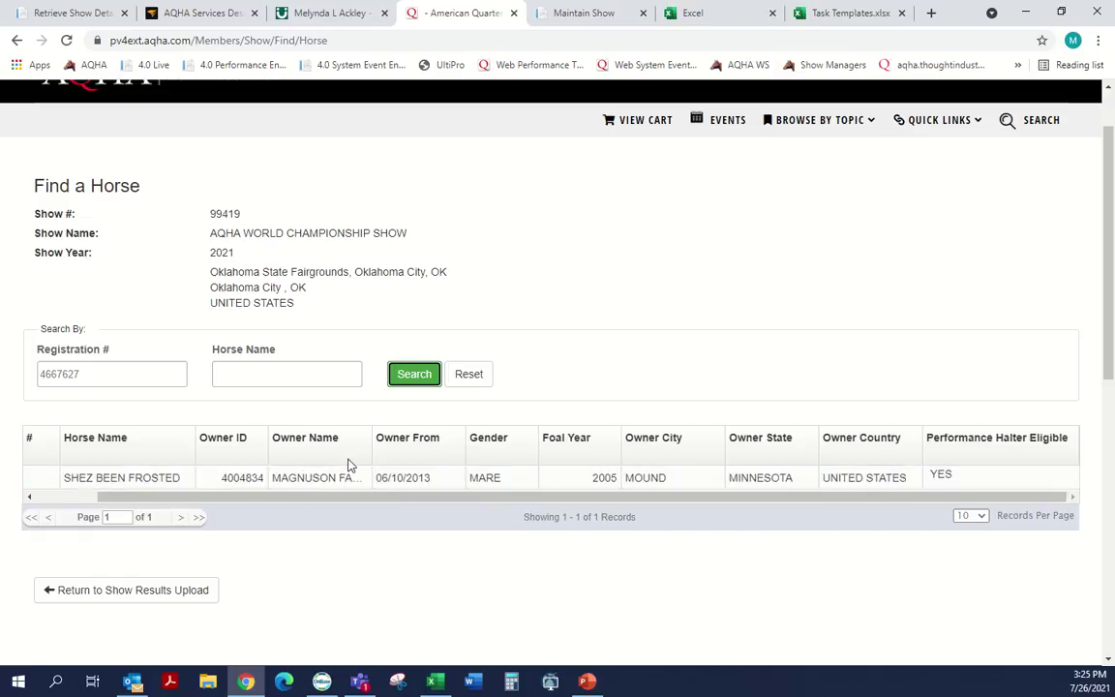
{"action": "left_click_drag", "start_coordinate": [371, 448], "coordinate": [462, 452]}
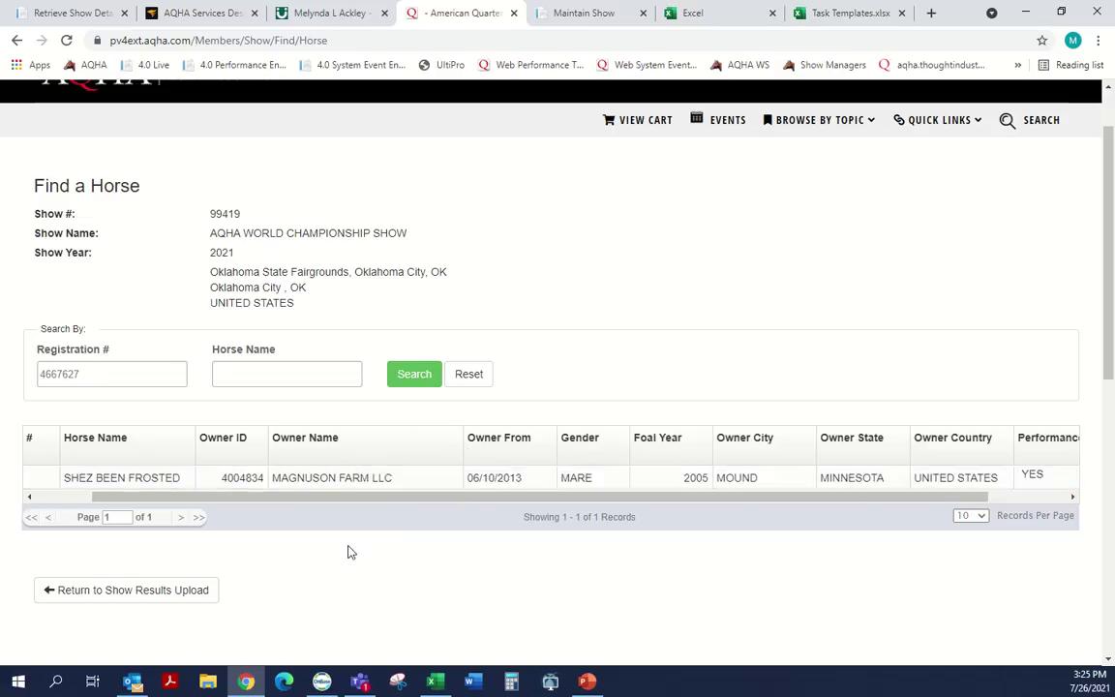
Copy row 495's registration number 4356000 from the roster.
{"action": "key", "text": "alt+Tab"}
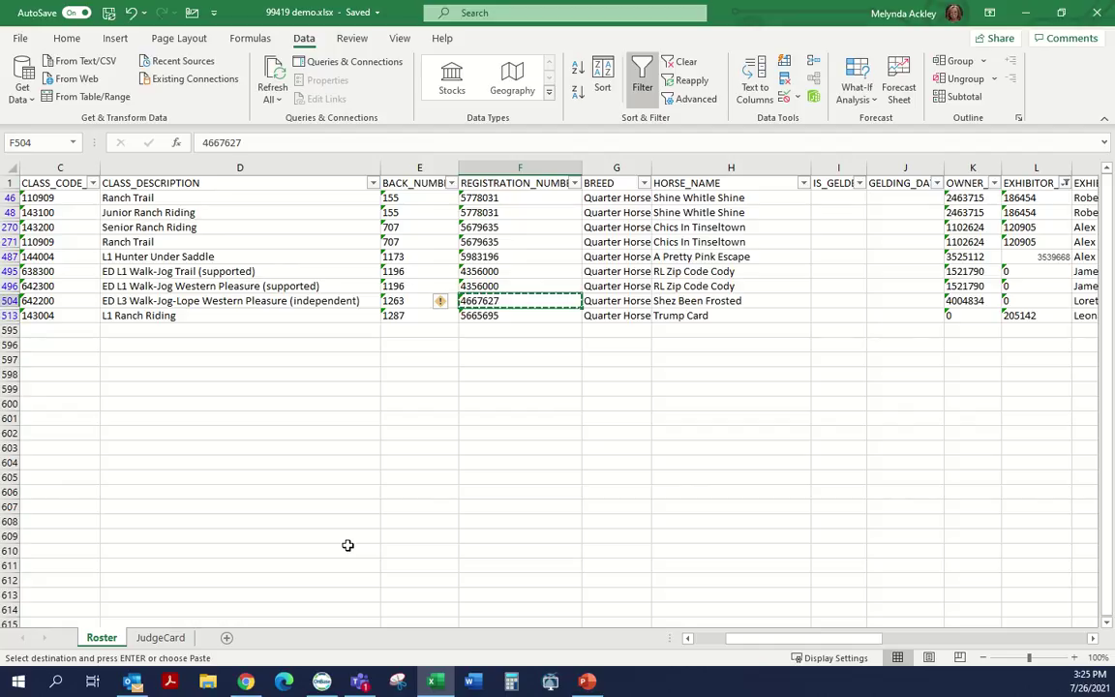
{"action": "key", "text": "Right"}
{"action": "key", "text": "Right"}
{"action": "key", "text": "Right"}
{"action": "key", "text": "Up"}
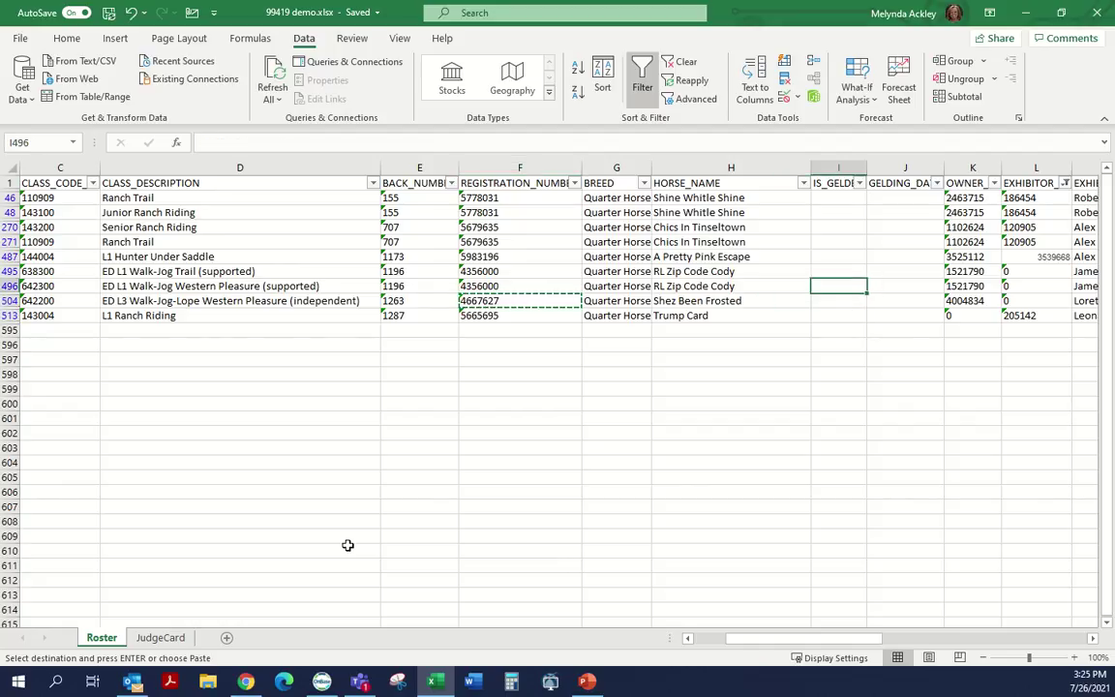
{"action": "key", "text": "Up"}
{"action": "key", "text": "Left"}
{"action": "key", "text": "Left"}
{"action": "key", "text": "Left"}
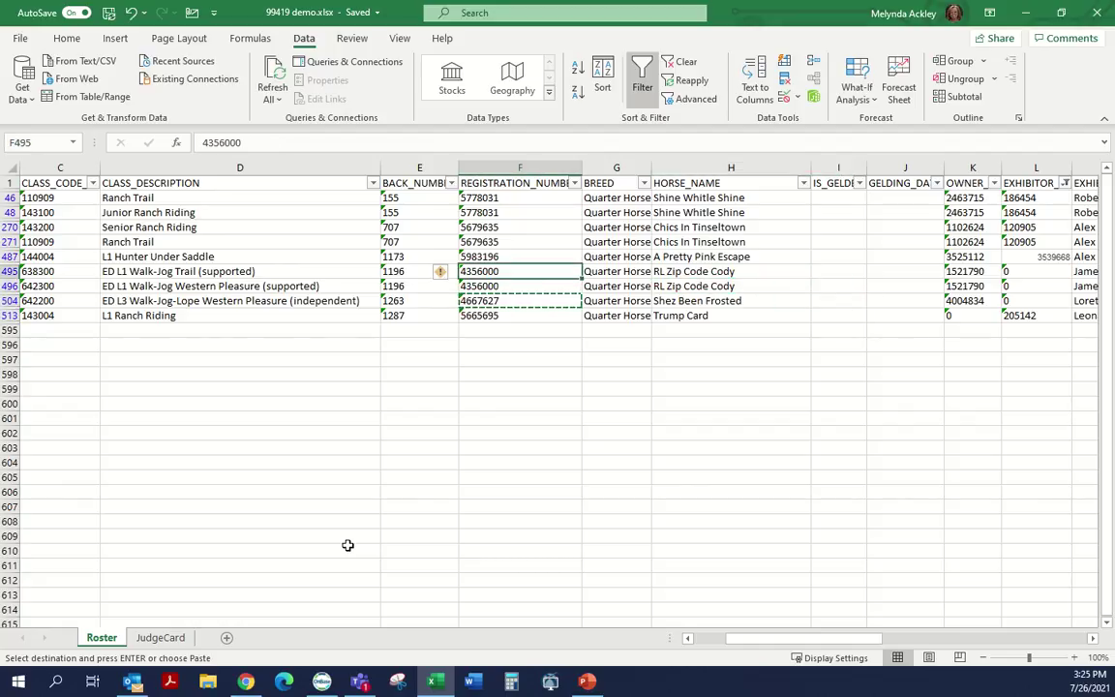
{"action": "key", "text": "Up"}
{"action": "key", "text": "Up"}
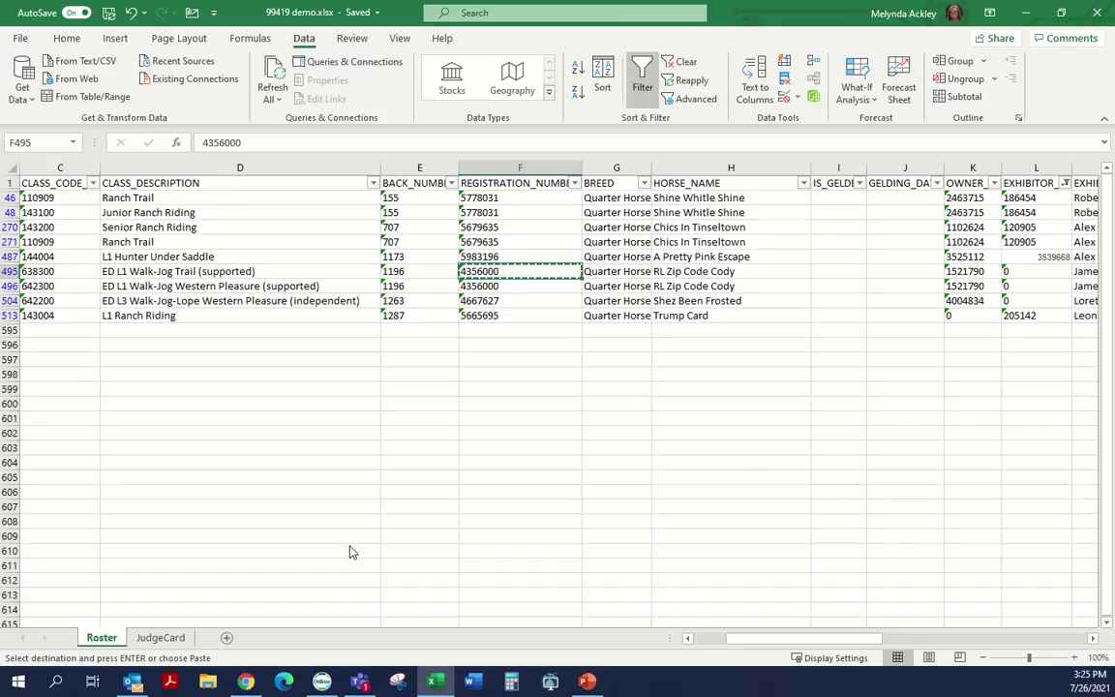
{"action": "key", "text": "alt+Tab"}
Search horse 4356000 (owner RL ZIP CODE CODY), then return to row 495's exhibitor fields in Excel.
{"action": "double_click", "coordinate": [112, 375]}
{"action": "scroll", "coordinate": [38, 373], "scroll_direction": "up", "scroll_amount": 1}
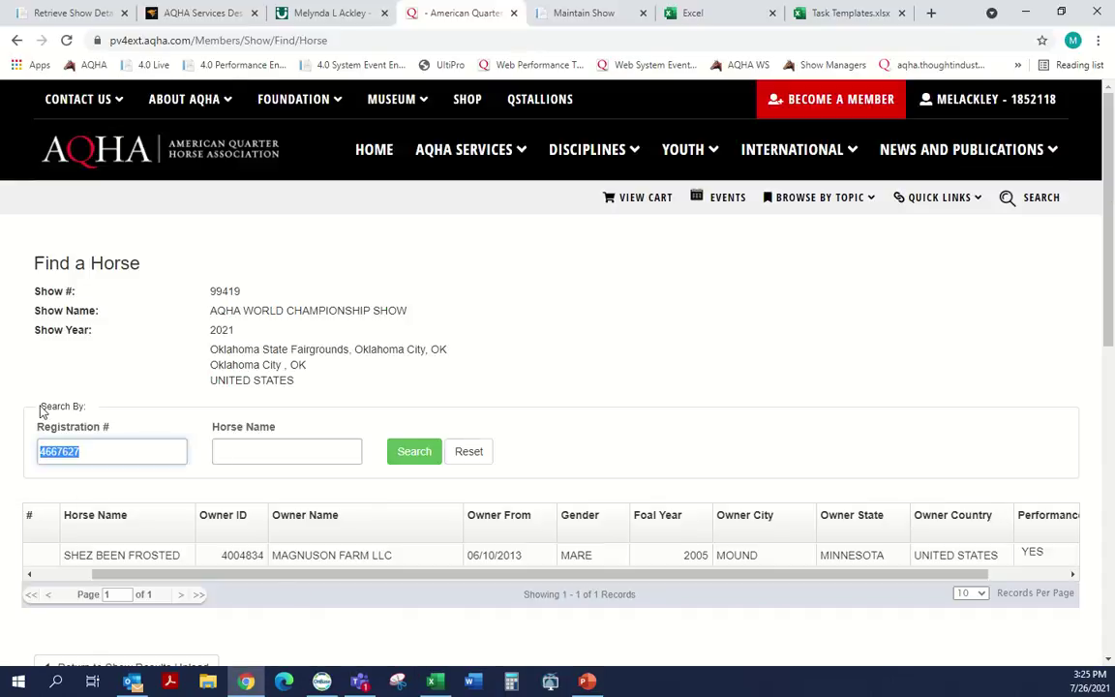
{"action": "key", "text": "ctrl+v"}
{"action": "key", "text": "Tab"}
{"action": "left_click", "coordinate": [422, 453]}
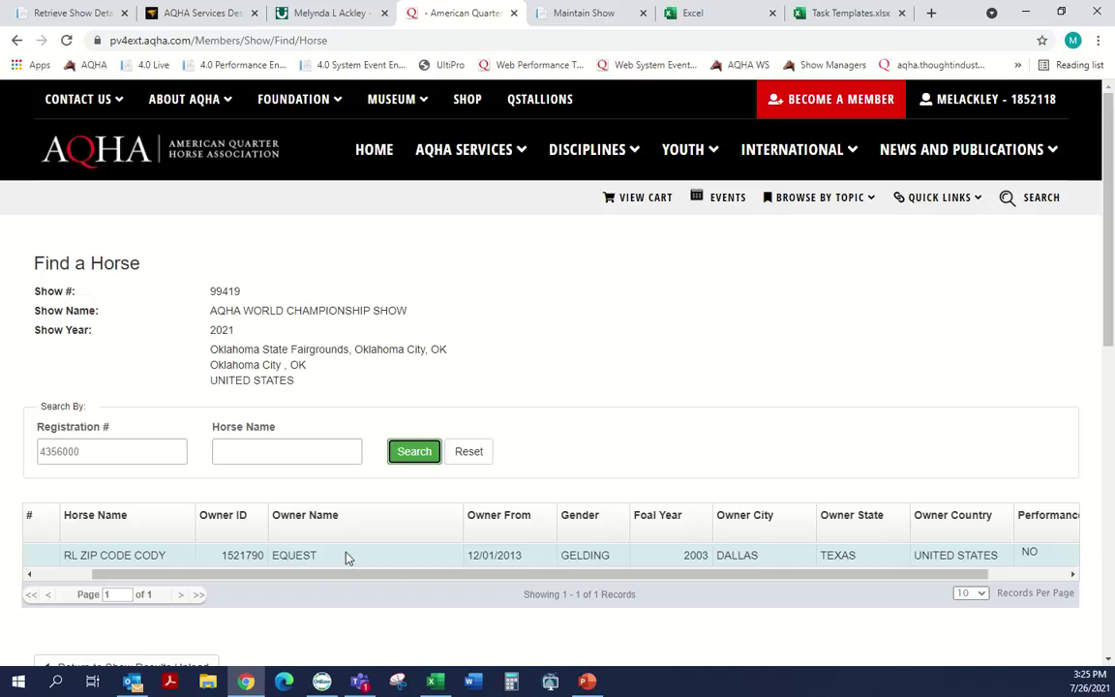
{"action": "key", "text": "alt+Tab"}
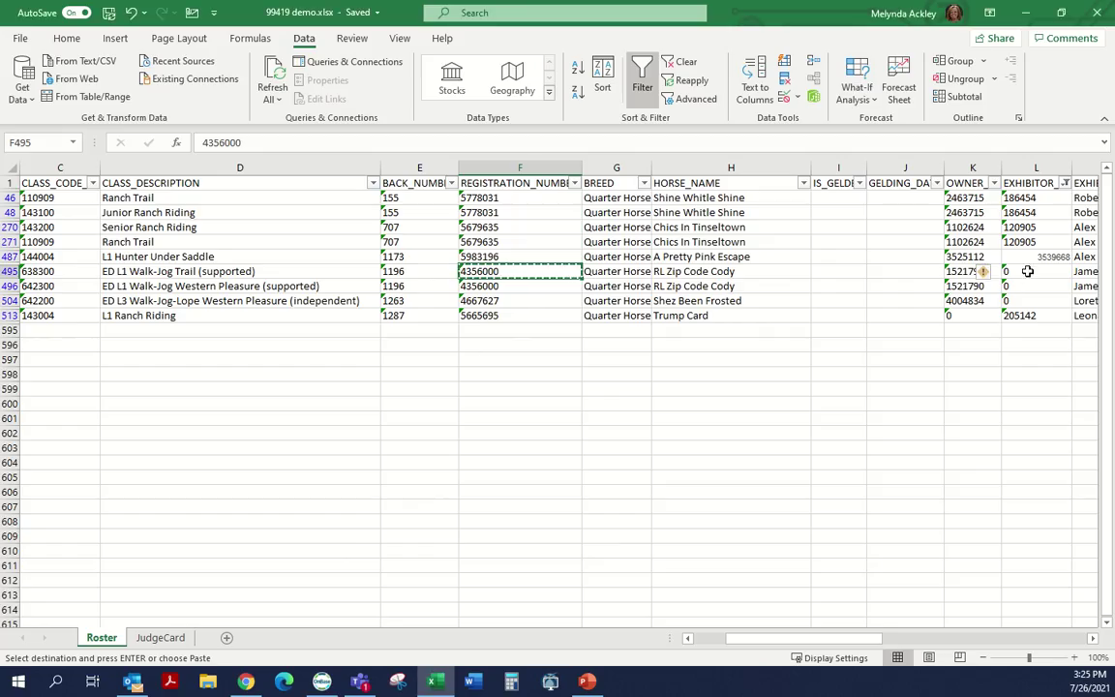
{"action": "left_click", "coordinate": [1023, 273]}
{"action": "key", "text": "Right"}
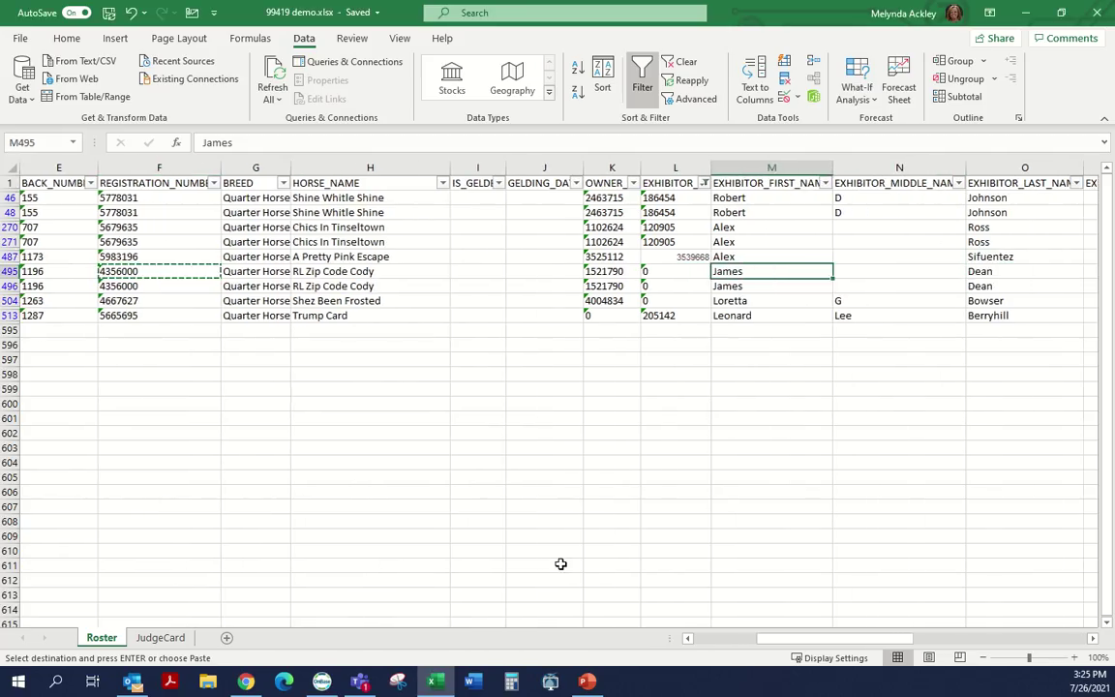
Move along row 504 to check the horse and breed, ending on the exhibitor first name.
{"action": "key", "text": "Down"}
{"action": "key", "text": "Down"}
{"action": "key", "text": "Left"}
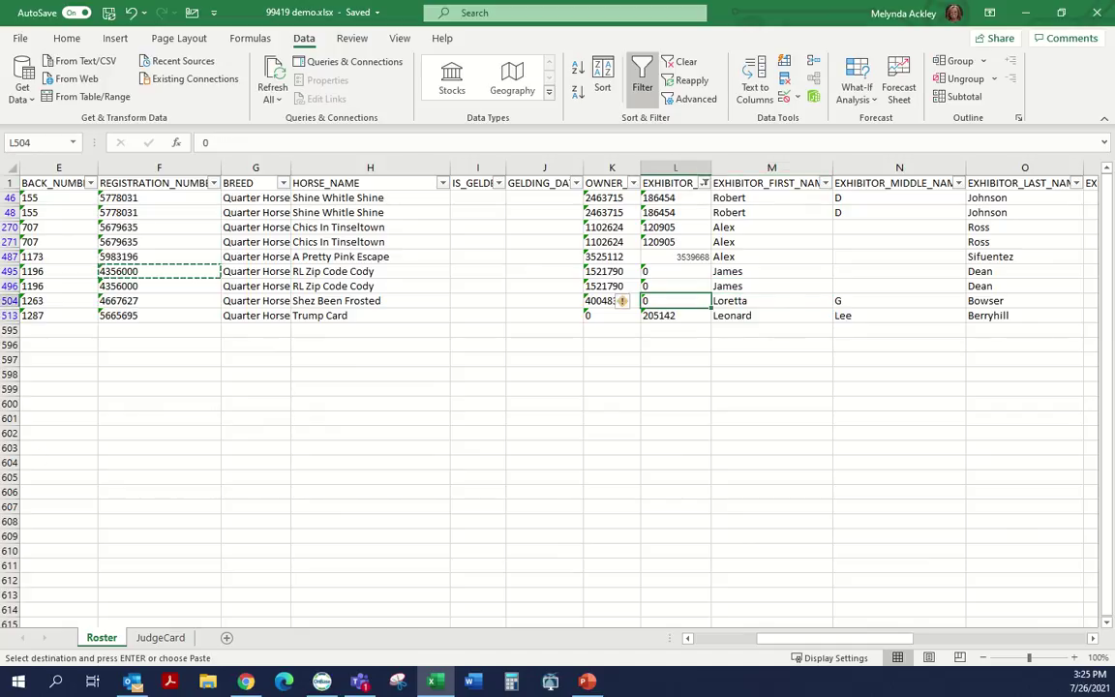
{"action": "key", "text": "Right"}
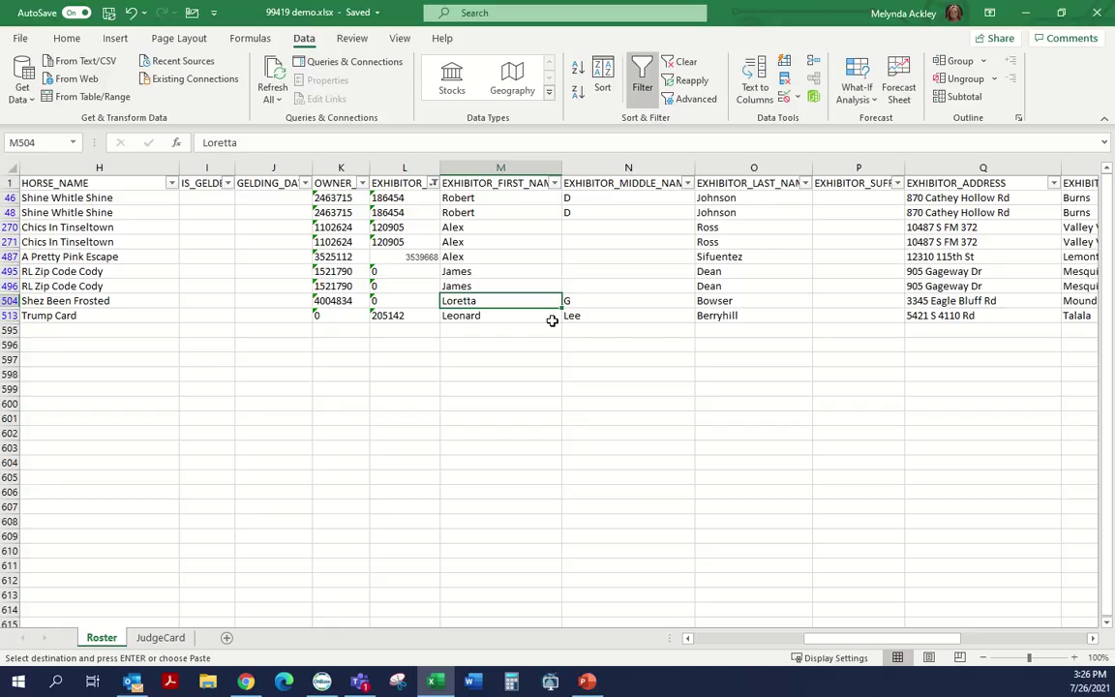
{"action": "key", "text": "Left"}
{"action": "key", "text": "Left"}
{"action": "key", "text": "Left"}
{"action": "key", "text": "Left"}
{"action": "key", "text": "Left"}
{"action": "key", "text": "Left"}
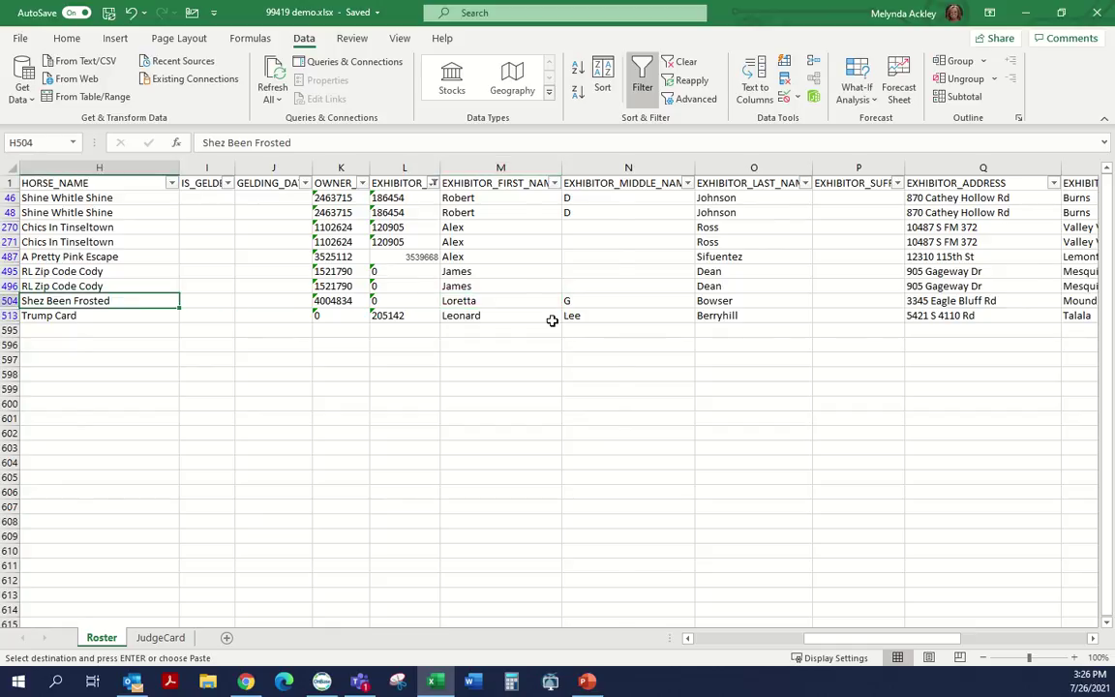
{"action": "key", "text": "Right"}
{"action": "key", "text": "Right"}
{"action": "key", "text": "Right"}
{"action": "key", "text": "Right"}
{"action": "key", "text": "Right"}
{"action": "key", "text": "Right"}
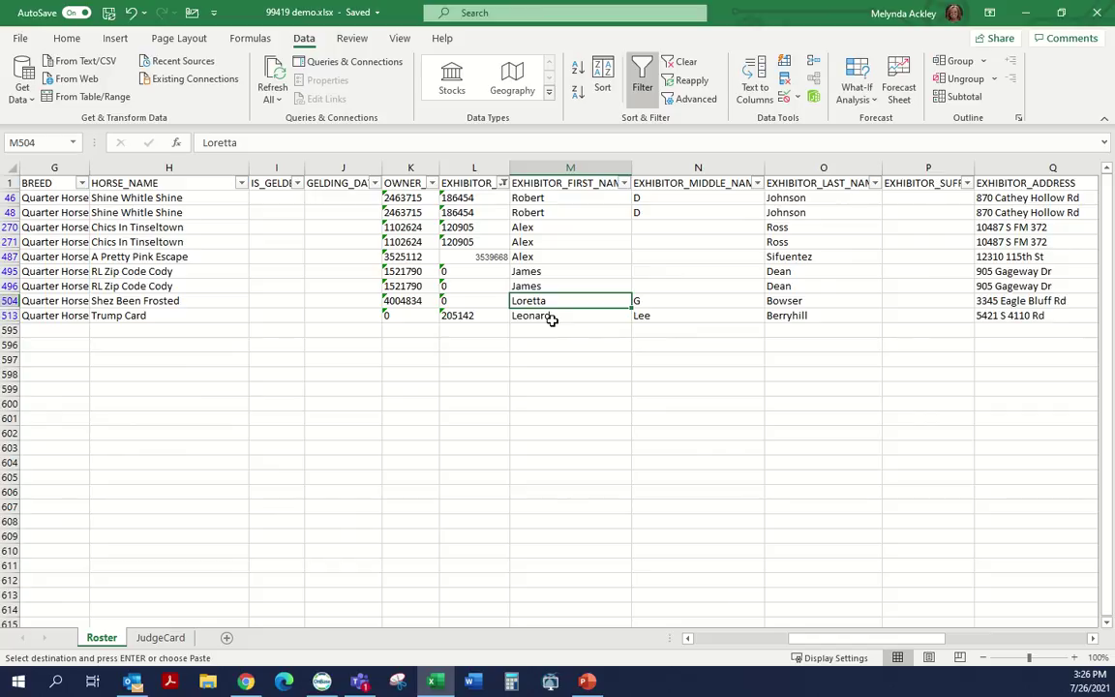
Insert an extra 'r' into row 504's exhibitor first name and copy the M504:O504 name cells.
{"action": "double_click", "coordinate": [529, 300]}
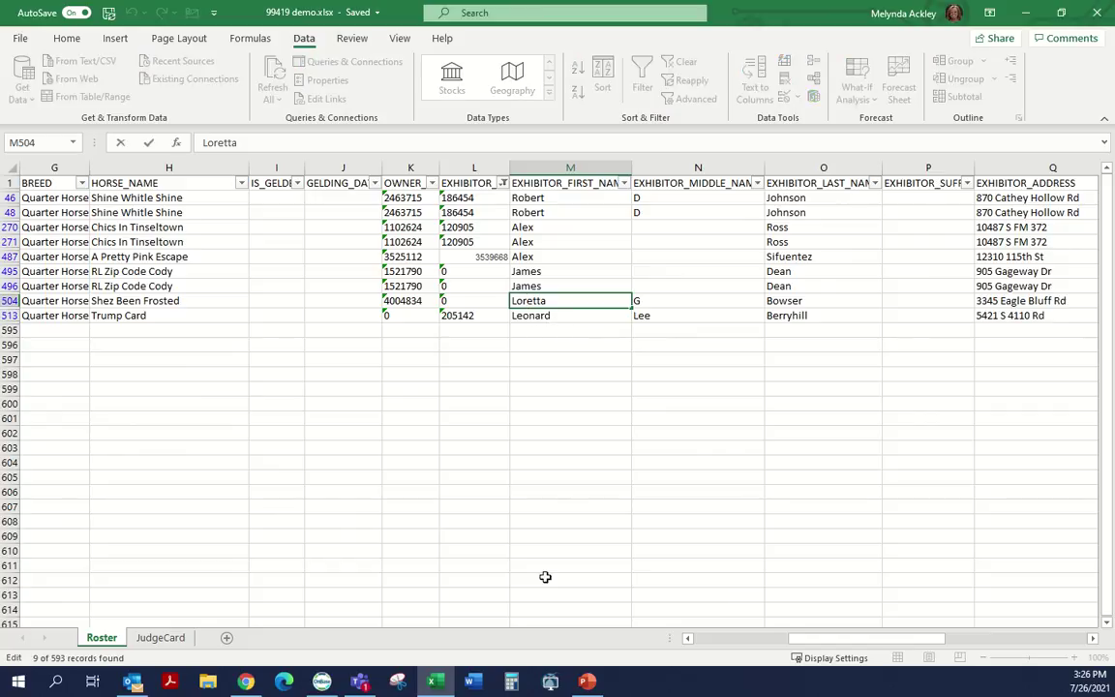
{"action": "type", "text": "r"}
{"action": "key", "text": "Tab"}
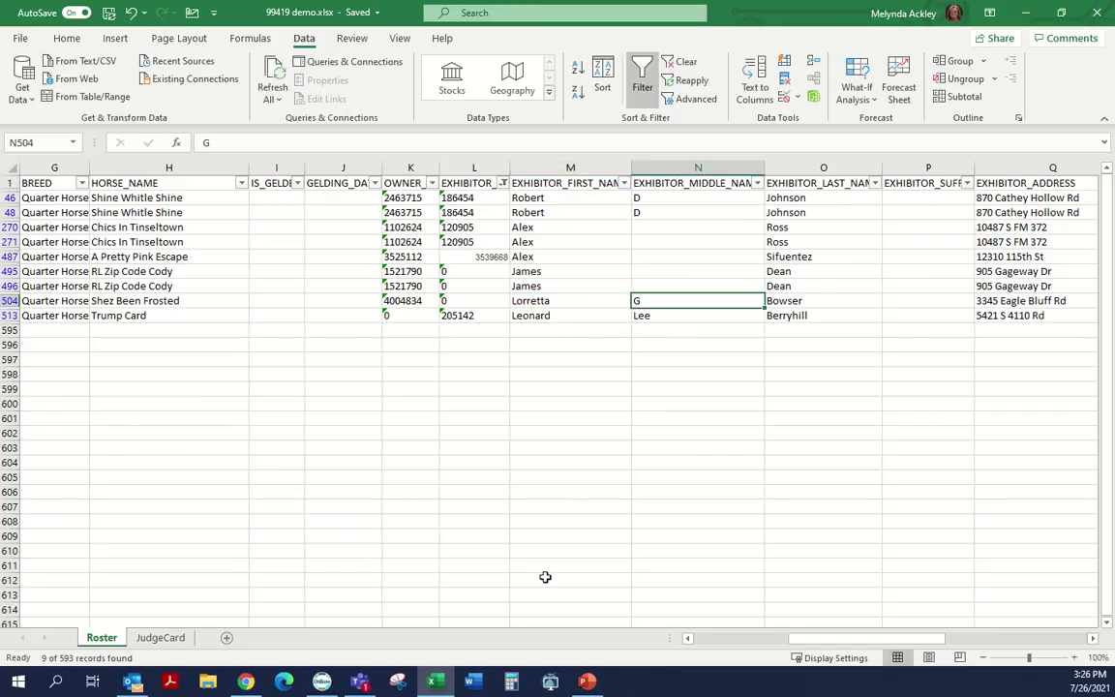
{"action": "key", "text": "Left"}
{"action": "key", "text": "shift+Right"}
{"action": "key", "text": "shift+Right"}
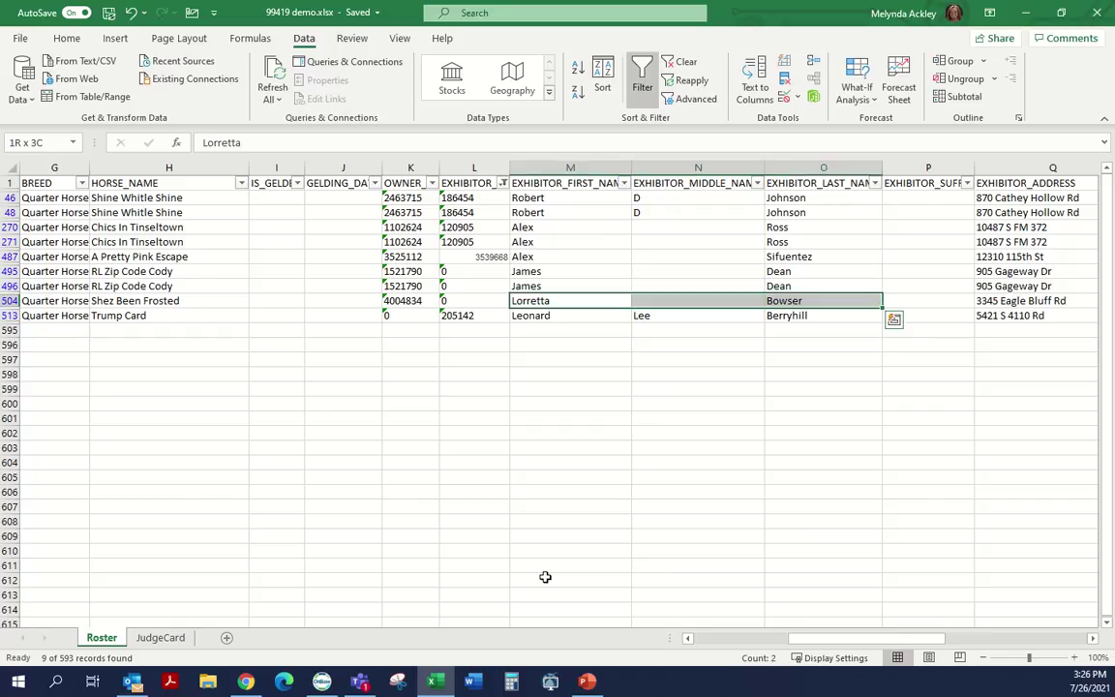
{"action": "key", "text": "ctrl+c"}
{"action": "key", "text": "alt+Tab"}
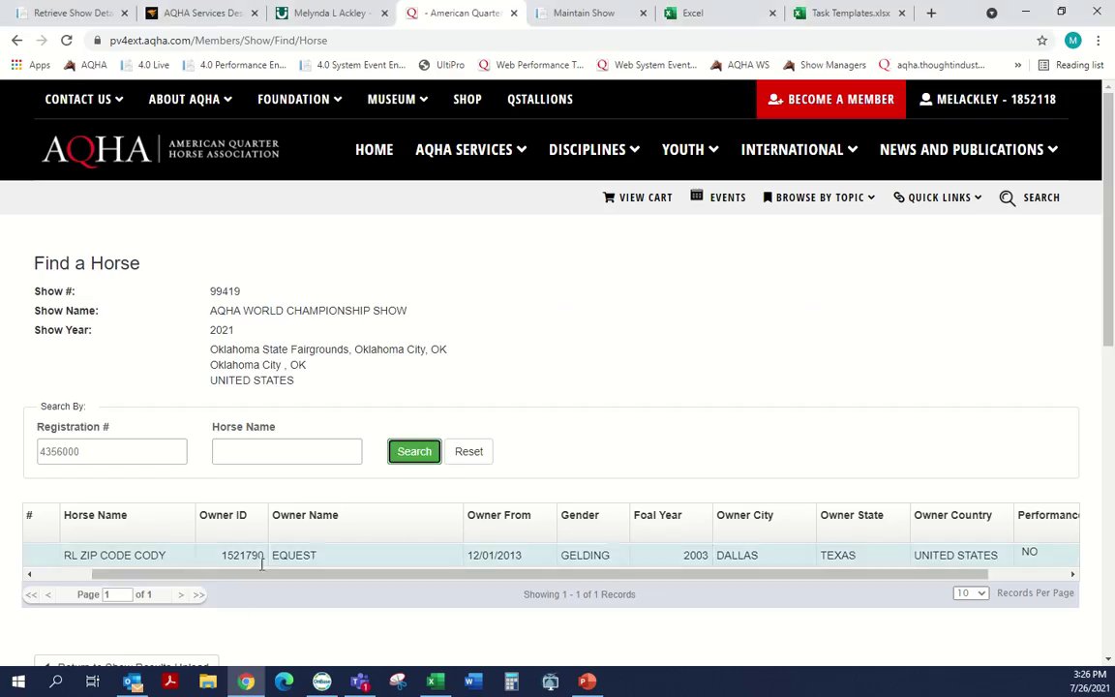
Go back to Show Results Upload and open the Find an Exhibitor page.
{"action": "scroll", "coordinate": [217, 614], "scroll_direction": "down", "scroll_amount": 2}
{"action": "left_click", "coordinate": [131, 518]}
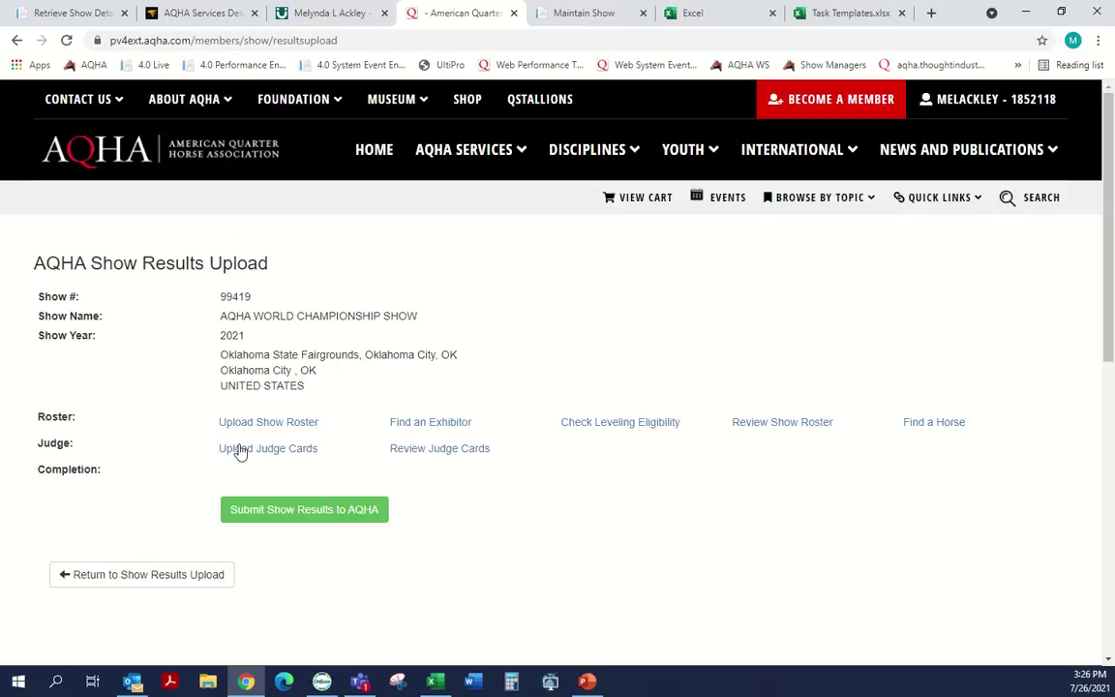
{"action": "left_click", "coordinate": [432, 424]}
Paste the copied name into First Name and move the surname into Last Name.
{"action": "left_click", "coordinate": [229, 441]}
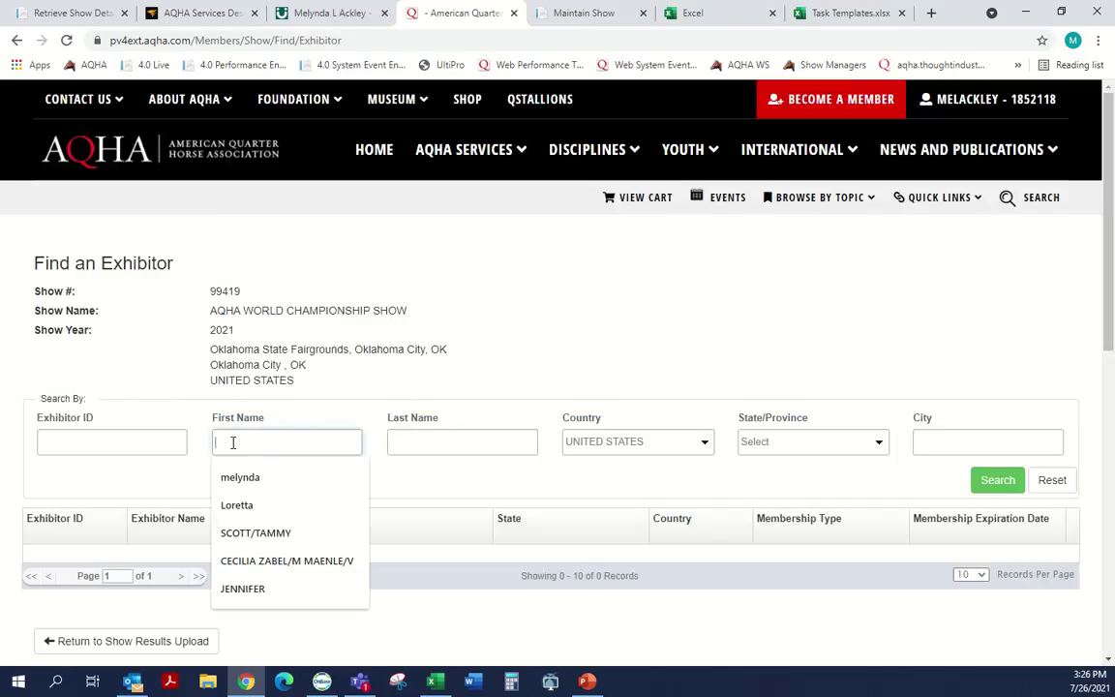
{"action": "key", "text": "ctrl+v"}
{"action": "key", "text": "ctrl+shift+Left"}
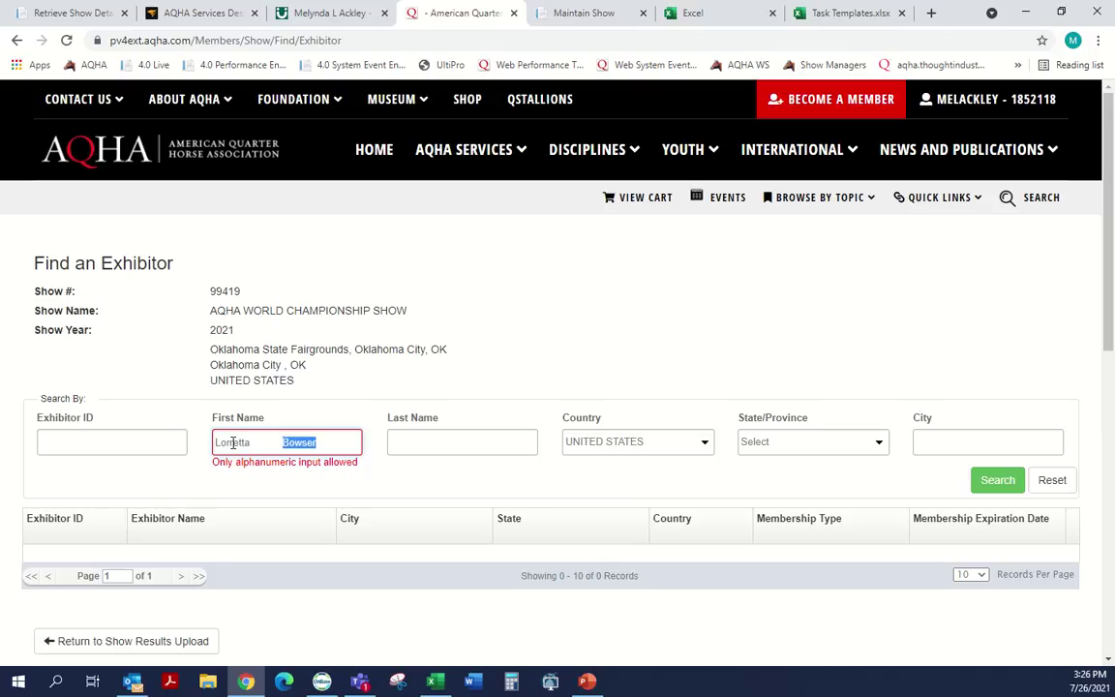
{"action": "key", "text": "ctrl+x"}
{"action": "key", "text": "Tab"}
{"action": "key", "text": "ctrl+v"}
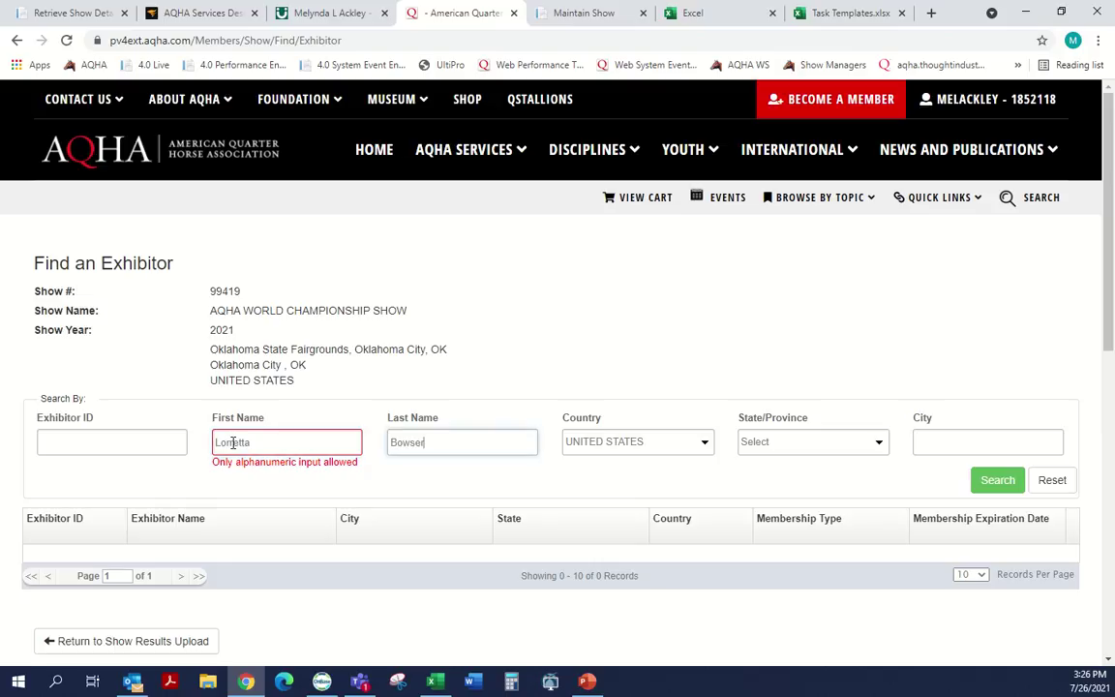
Delete the first name's trailing space, search, and select the single match's Exhibitor ID.
{"action": "left_click", "coordinate": [233, 443]}
{"action": "key", "text": "shift+End"}
{"action": "left_click", "coordinate": [233, 442]}
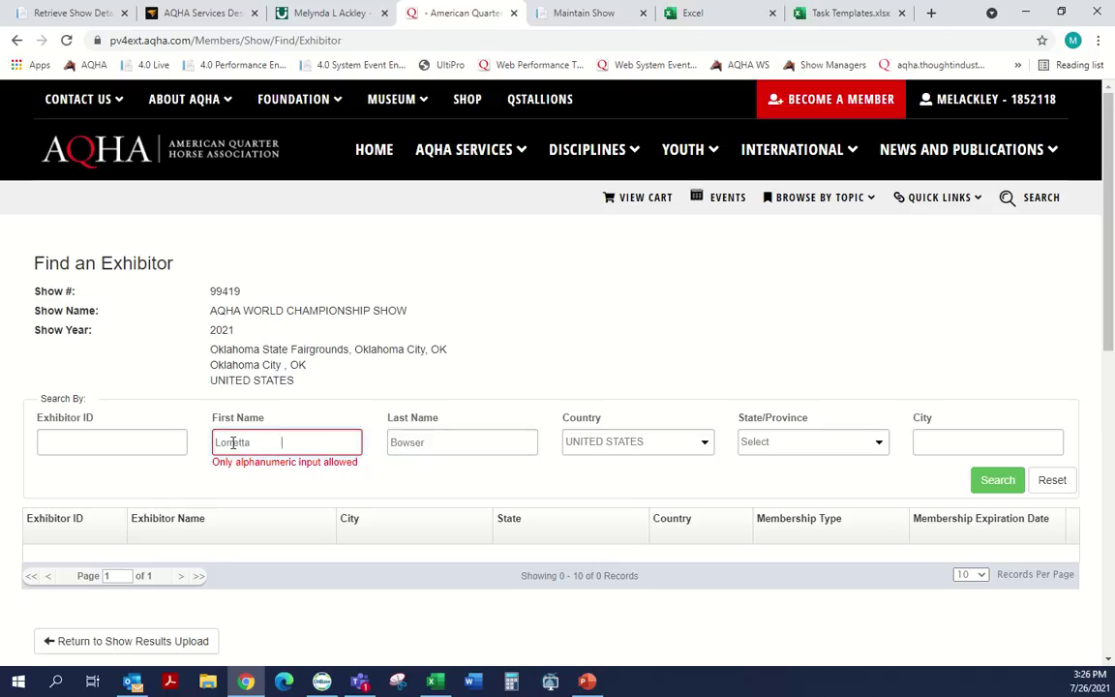
{"action": "key", "text": "shift+End"}
{"action": "key", "text": "Delete"}
{"action": "key", "text": "Tab"}
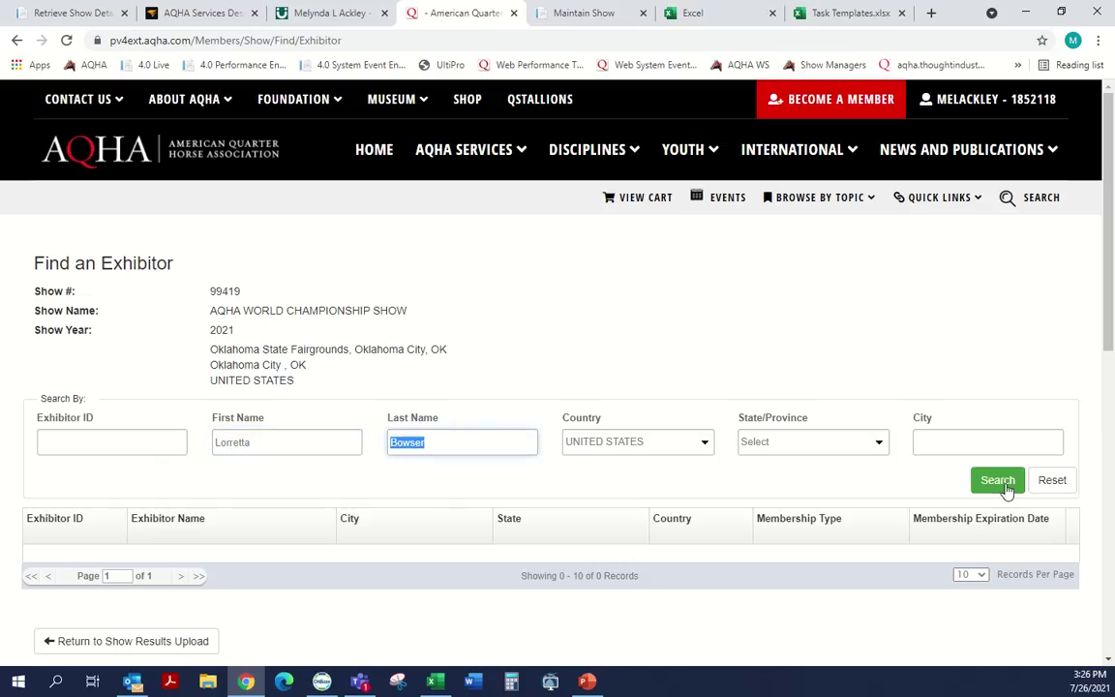
{"action": "left_click", "coordinate": [1002, 483]}
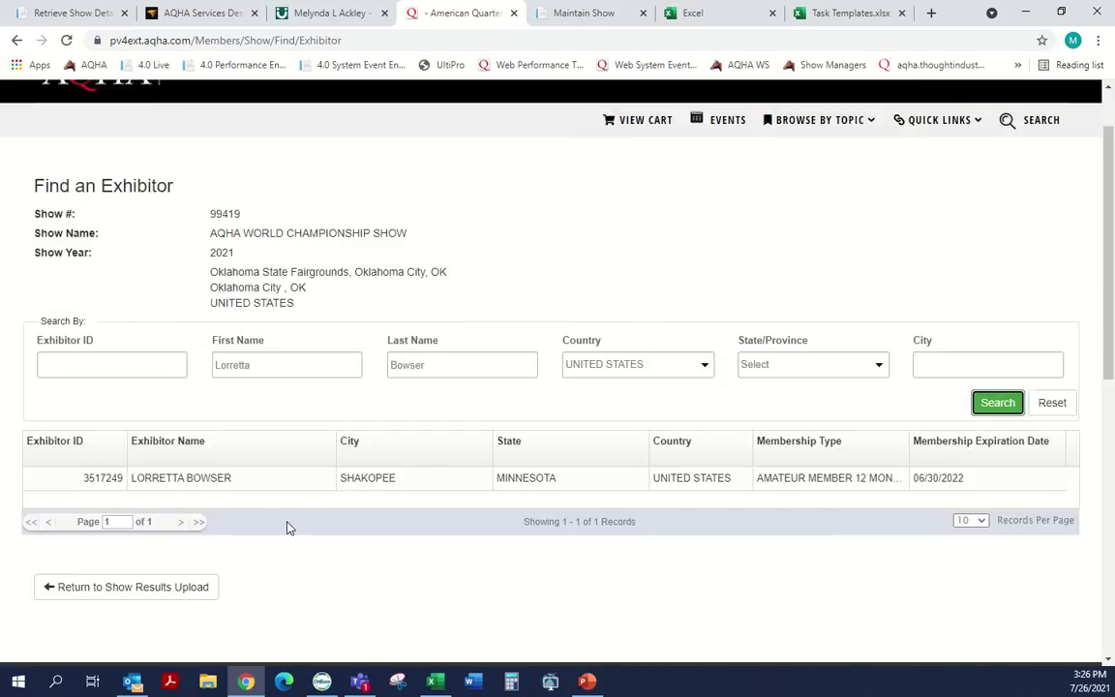
{"action": "double_click", "coordinate": [106, 478]}
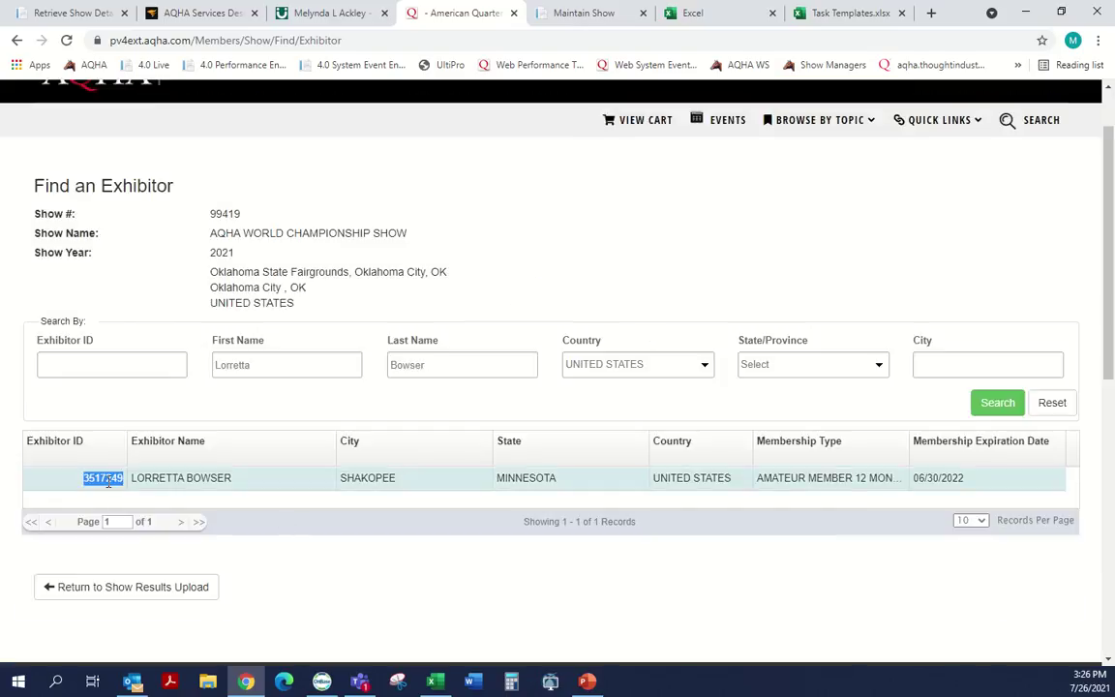
Paste the found exhibitor ID over the 0 in L504, then move to the next zero ID in L496.
{"action": "key", "text": "alt+Tab"}
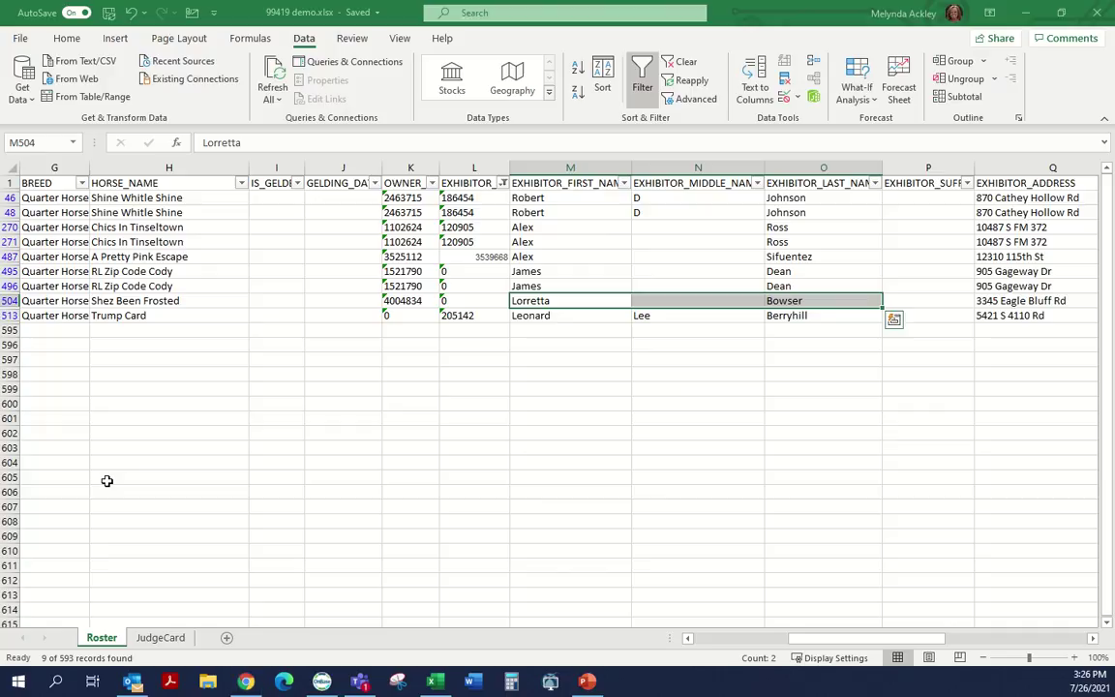
{"action": "key", "text": "Right"}
{"action": "key", "text": "Right"}
{"action": "key", "text": "Right"}
{"action": "key", "text": "Right"}
{"action": "key", "text": "Right"}
{"action": "key", "text": "Right"}
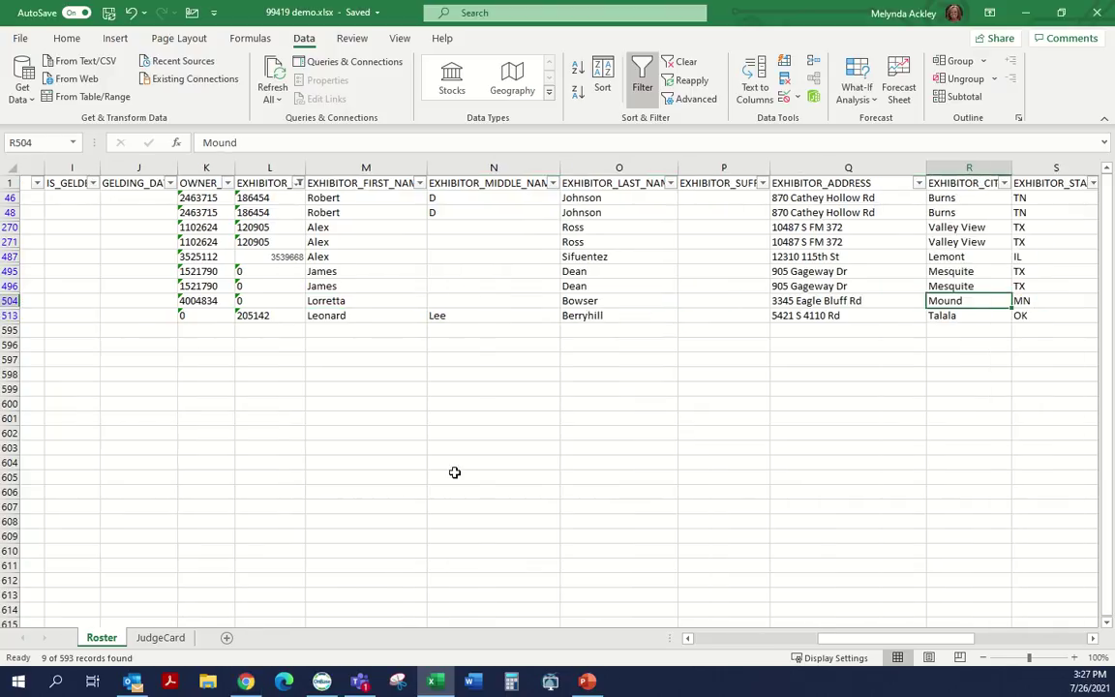
{"action": "key", "text": "Left"}
{"action": "key", "text": "Left"}
{"action": "key", "text": "Left"}
{"action": "key", "text": "Left"}
{"action": "key", "text": "Left"}
{"action": "key", "text": "Left"}
{"action": "key", "text": "Left"}
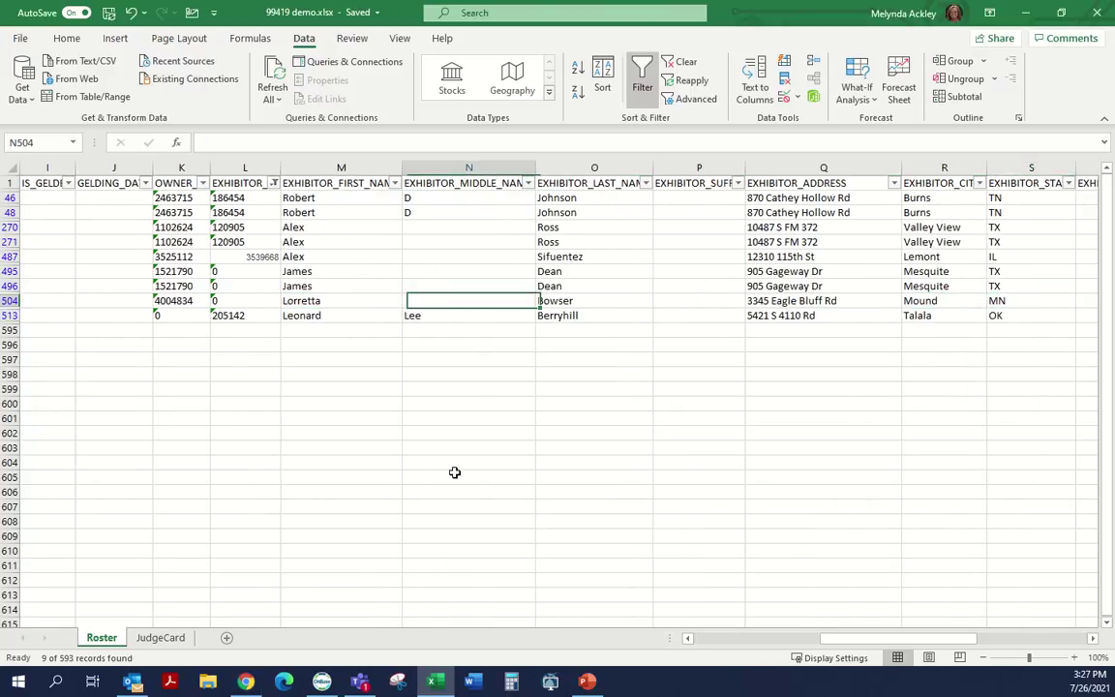
{"action": "key", "text": "alt+Tab"}
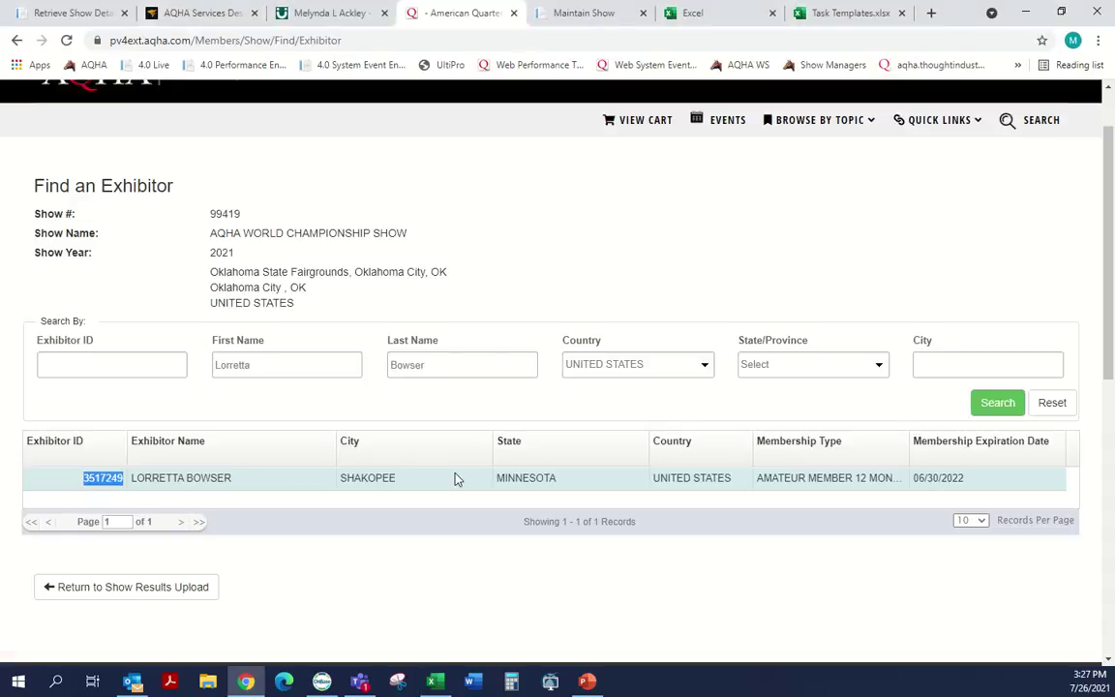
{"action": "key", "text": "alt+Tab"}
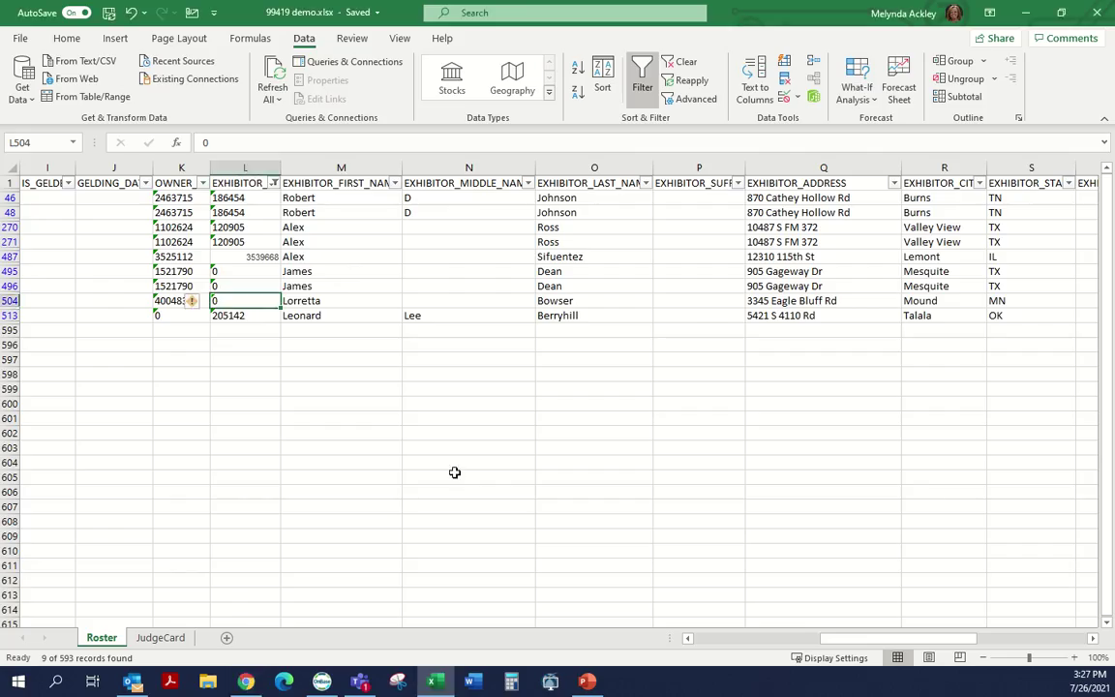
{"action": "key", "text": "ctrl+v"}
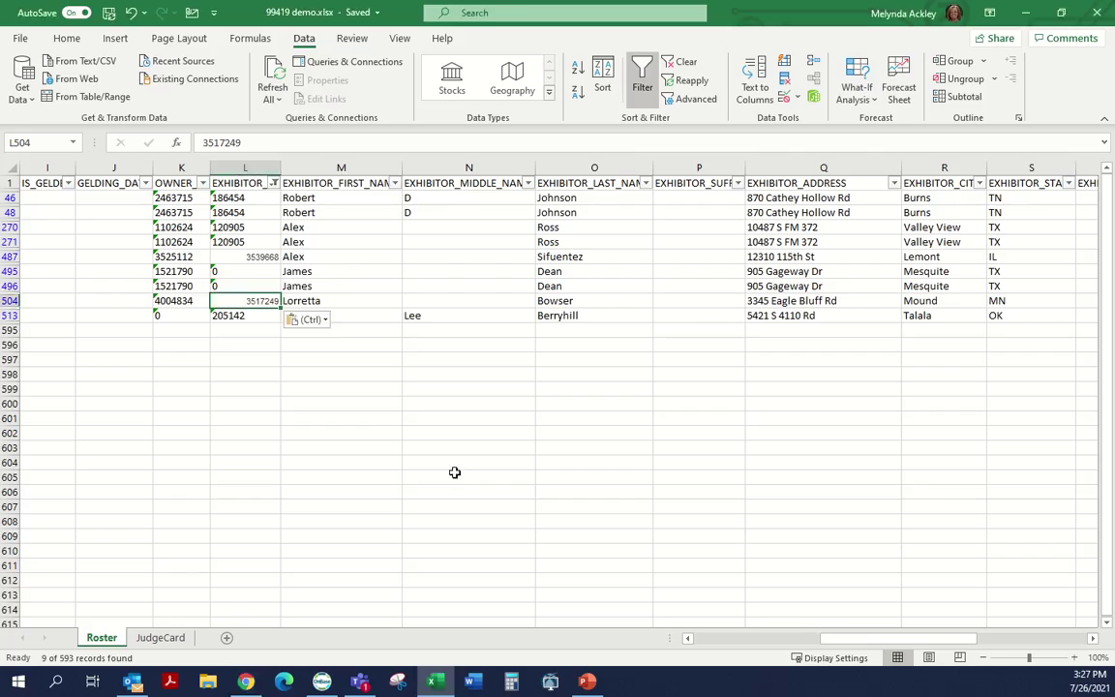
{"action": "key", "text": "Down"}
{"action": "key", "text": "Down"}
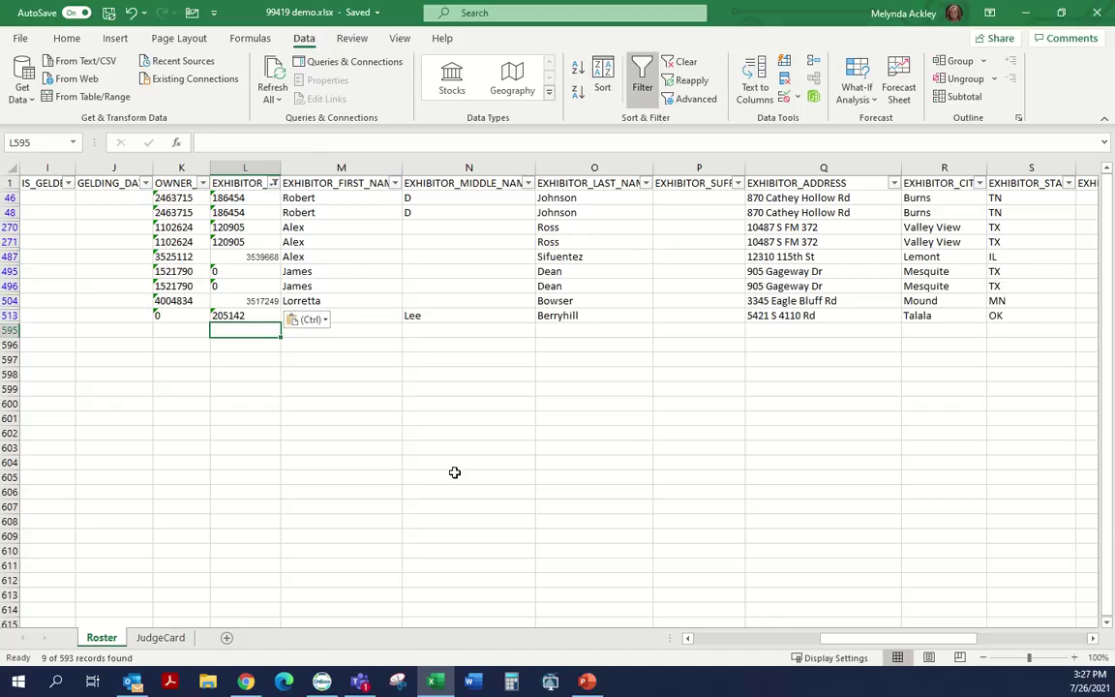
{"action": "key", "text": "Up"}
{"action": "key", "text": "Up"}
{"action": "key", "text": "Up"}
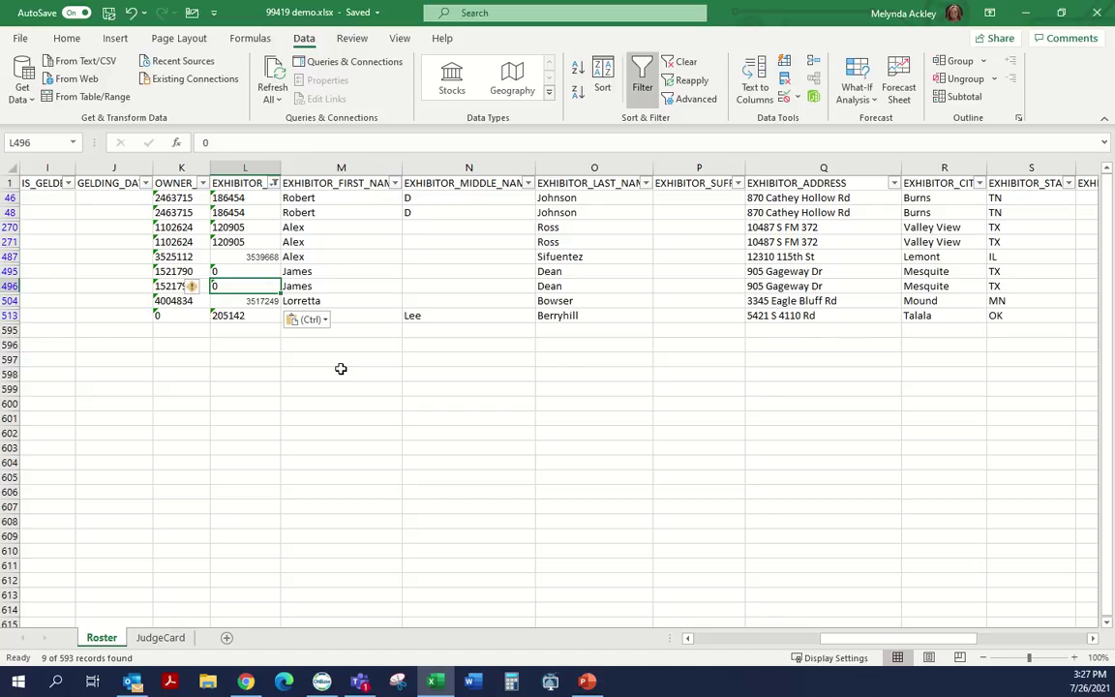
Select all IDs in the EXHIBITOR_ID filter so every roster row shows, then return to the exhibitor lookup.
{"action": "left_click", "coordinate": [396, 183]}
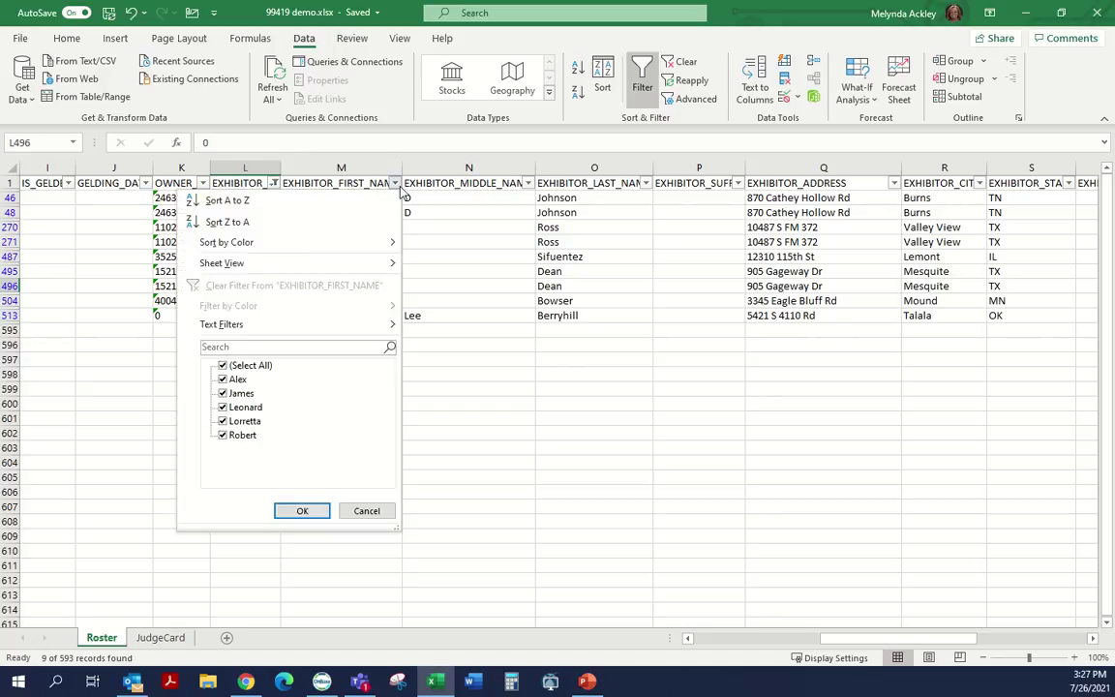
{"action": "left_click", "coordinate": [367, 510]}
{"action": "left_click", "coordinate": [274, 183]}
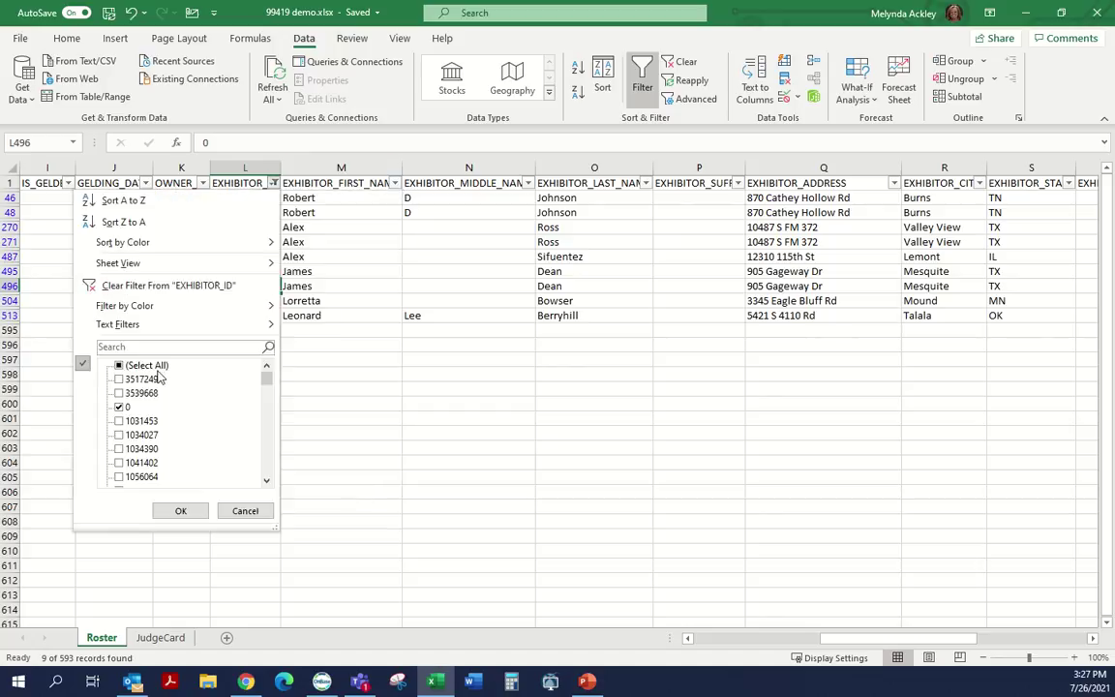
{"action": "left_click", "coordinate": [136, 365]}
{"action": "left_click", "coordinate": [182, 511]}
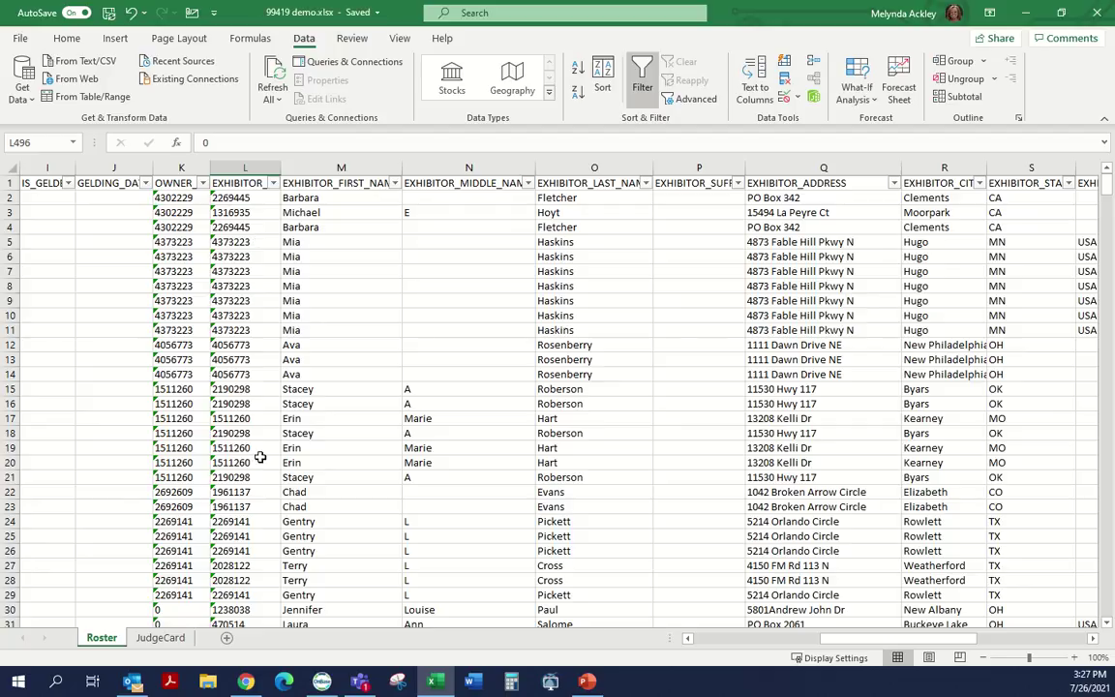
{"action": "key", "text": "alt+Tab"}
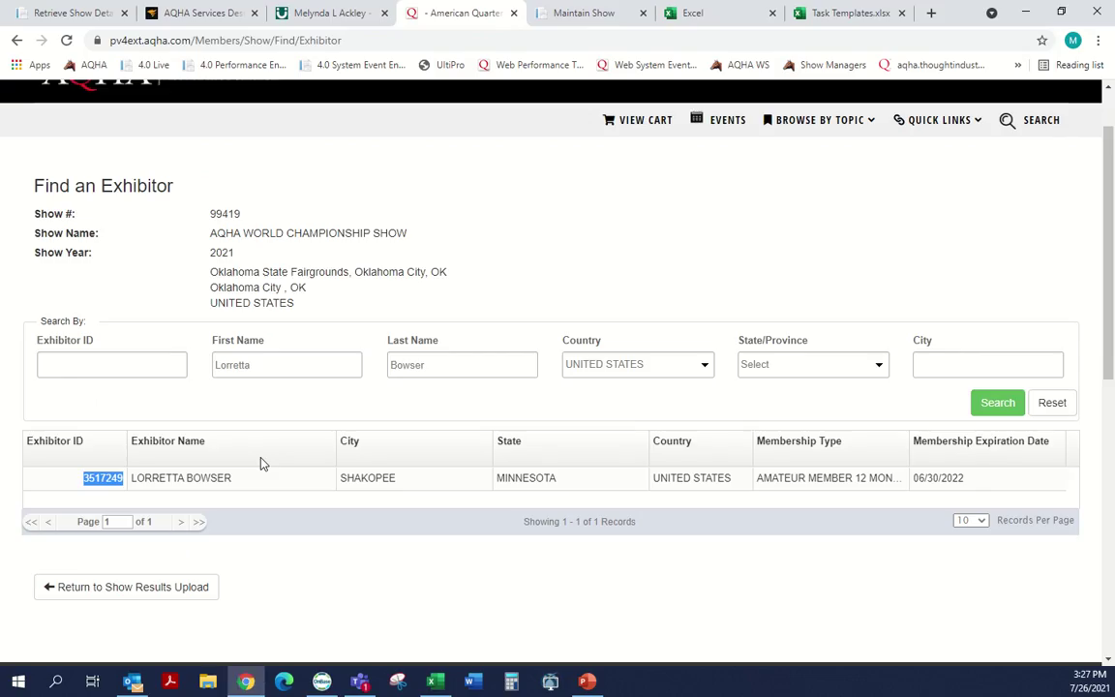
On Upload Show Roster, choose 99419 demo.xlsx as the roster file after getting past the file-in-use warning.
{"action": "left_click", "coordinate": [130, 587]}
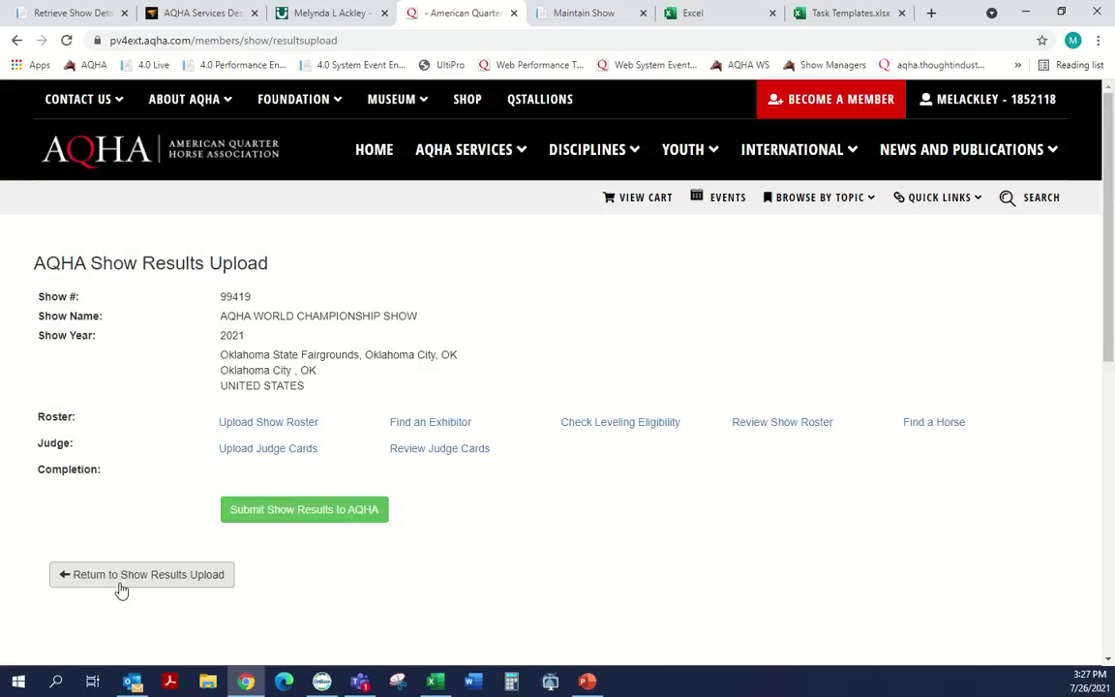
{"action": "left_click", "coordinate": [274, 423]}
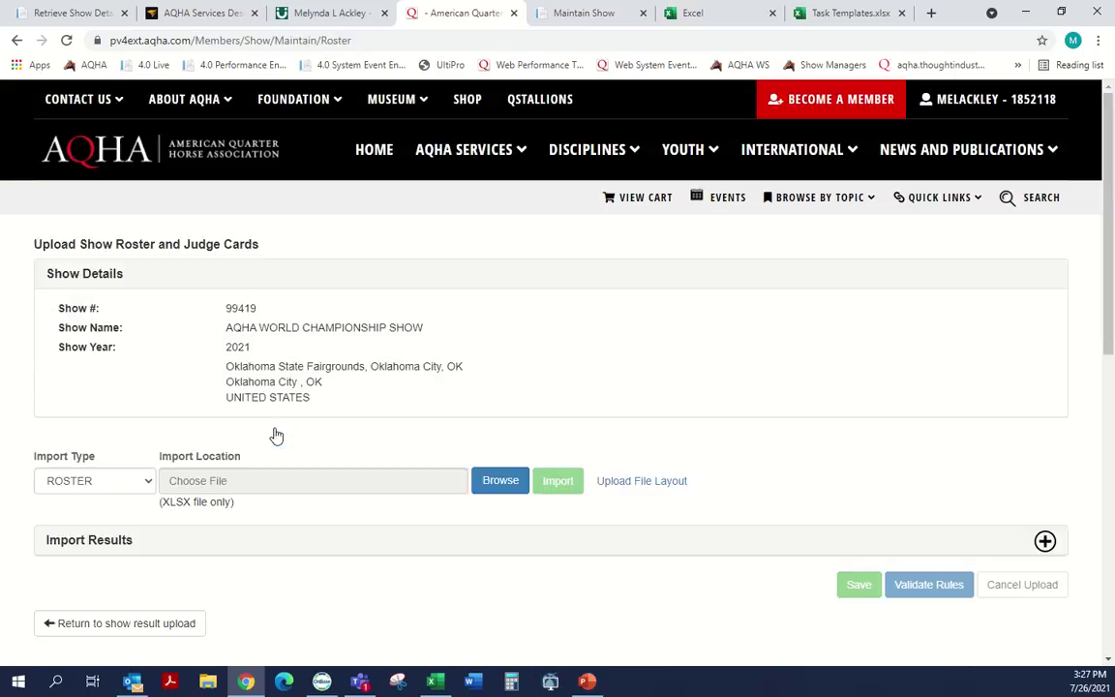
{"action": "left_click", "coordinate": [496, 481]}
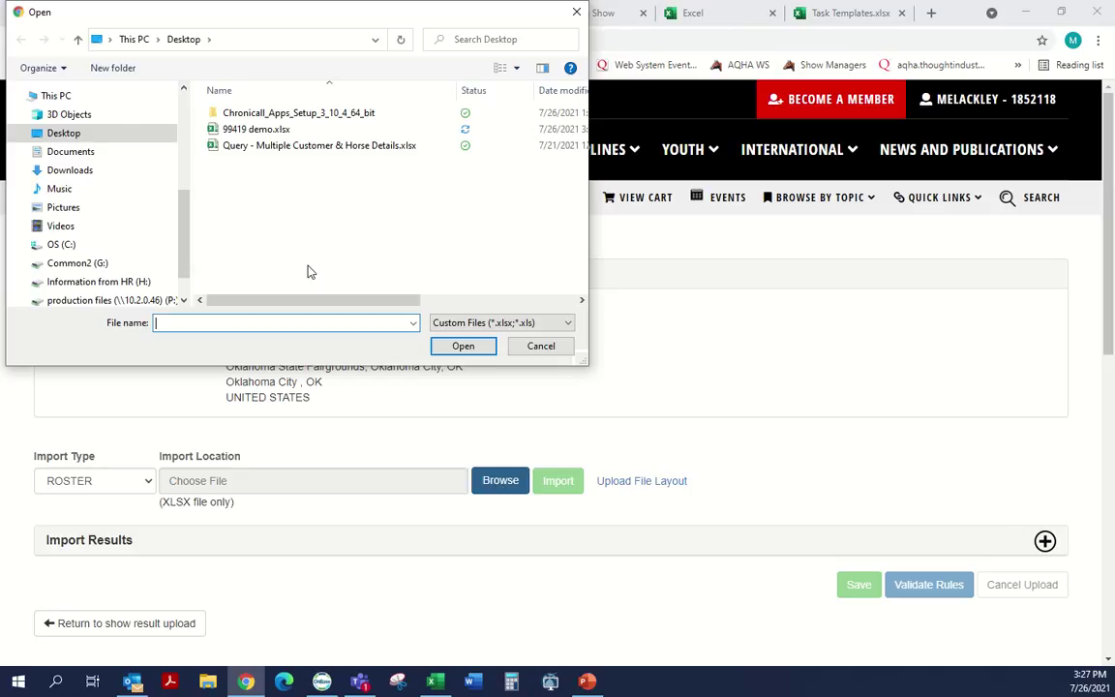
{"action": "double_click", "coordinate": [256, 130]}
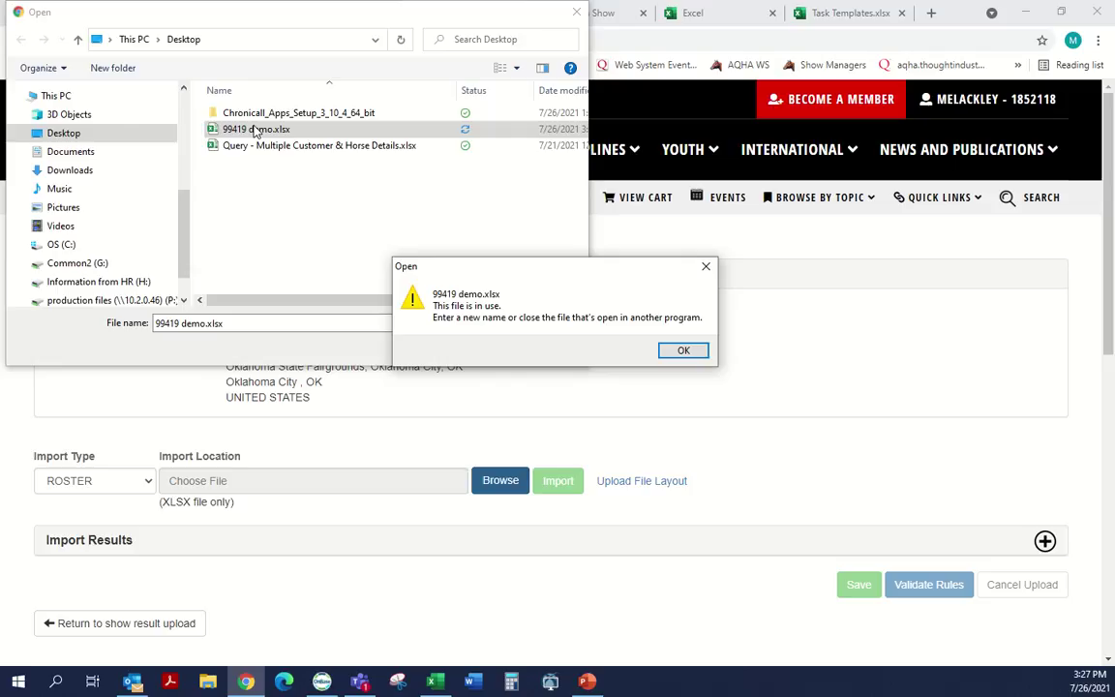
{"action": "left_click", "coordinate": [682, 352]}
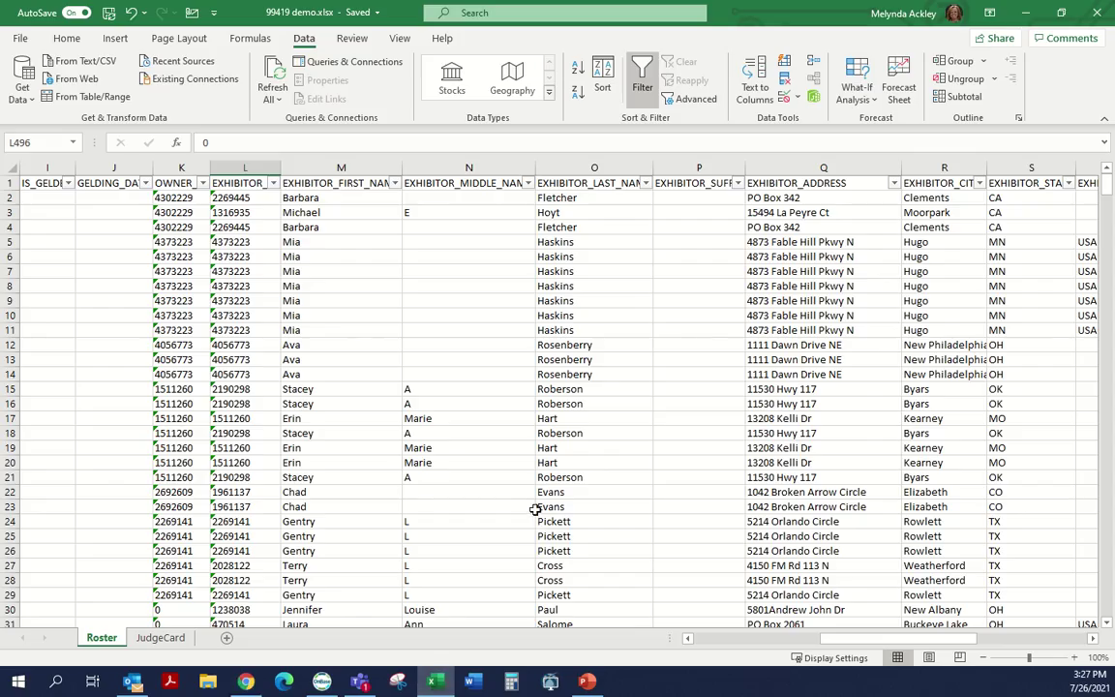
{"action": "left_click", "coordinate": [435, 682]}
{"action": "left_click", "coordinate": [1025, 12]}
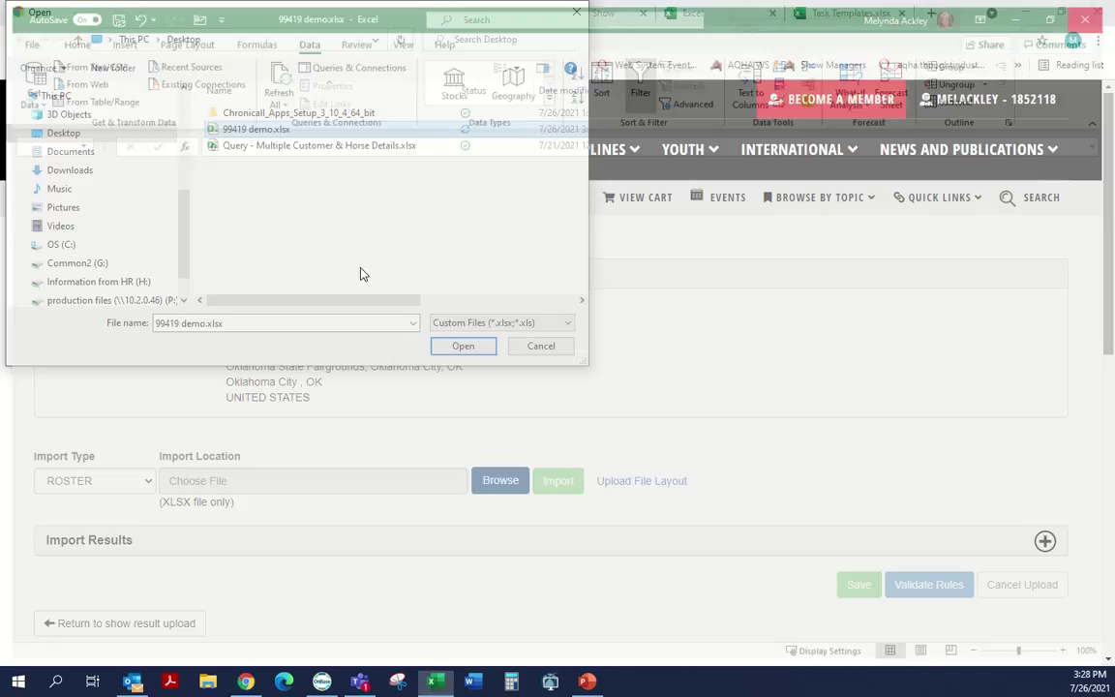
{"action": "double_click", "coordinate": [293, 129]}
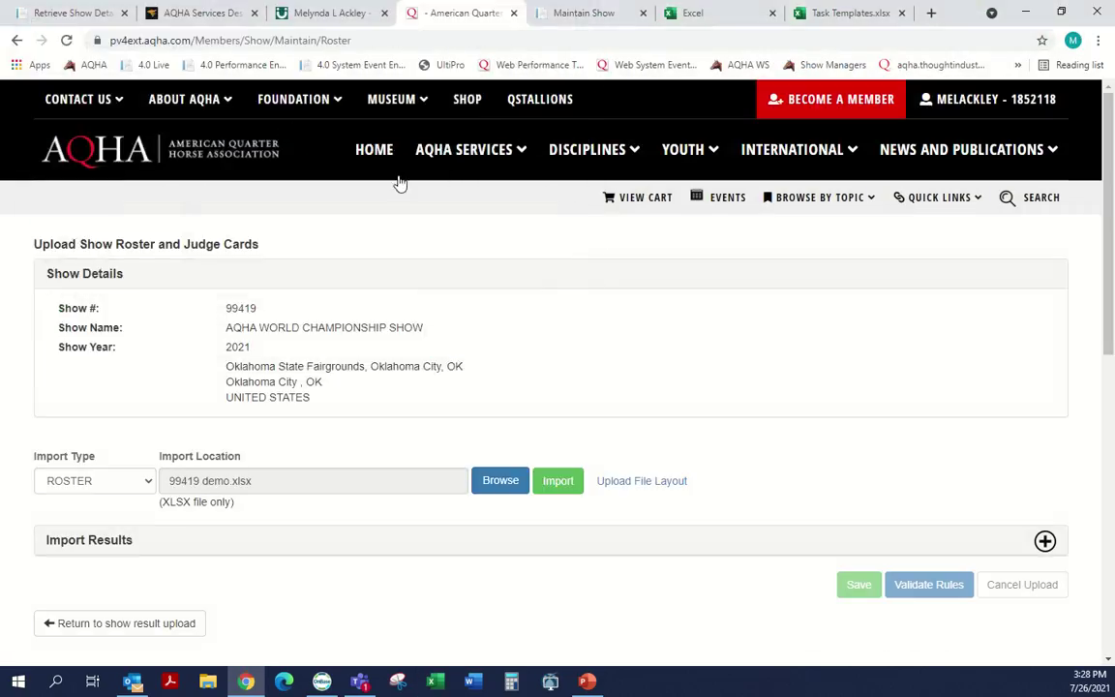
Import 99419 demo.xlsx, widen the Error Description column, and export the warning report to Excel.
{"action": "left_click", "coordinate": [559, 483]}
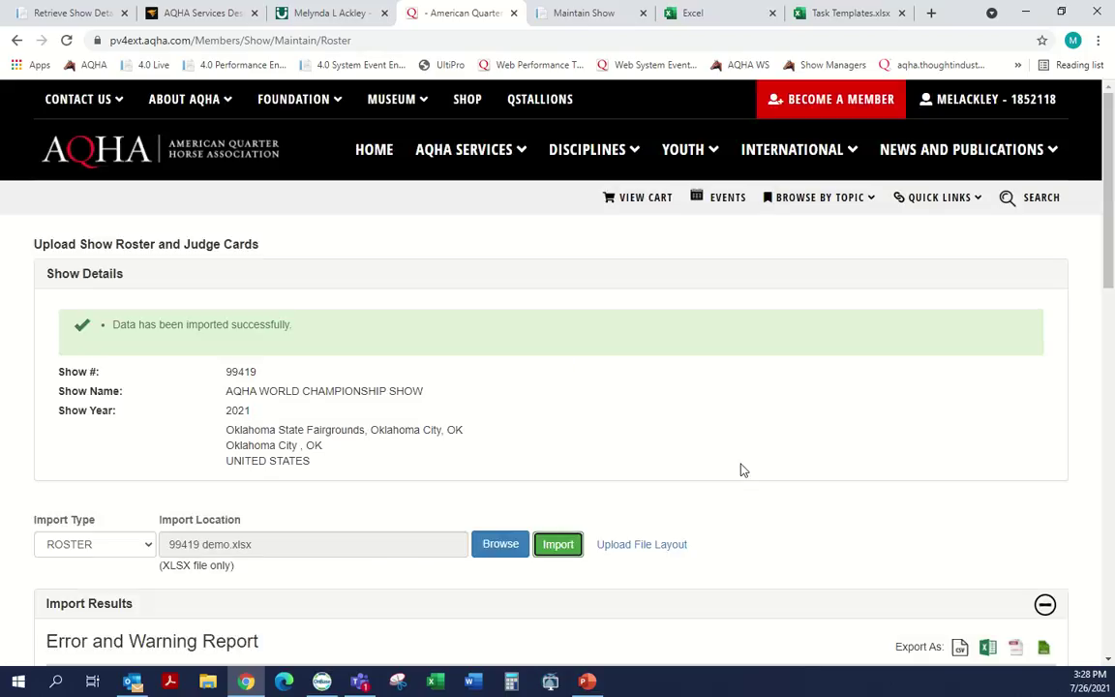
{"action": "scroll", "coordinate": [742, 468], "scroll_direction": "down", "scroll_amount": 5}
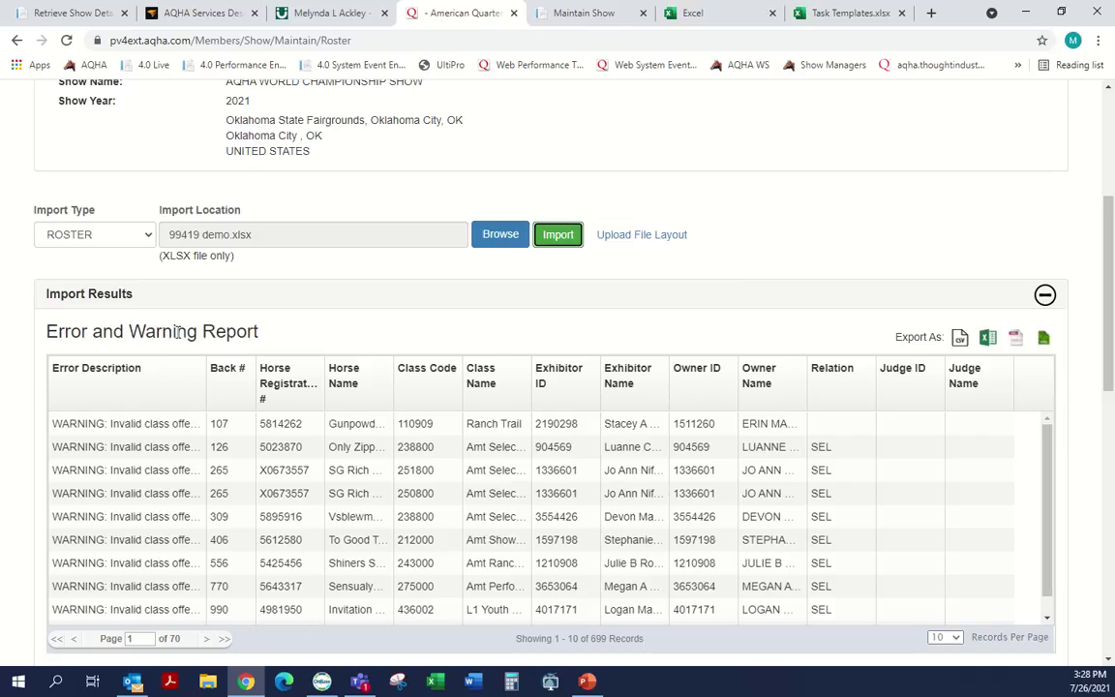
{"action": "left_click_drag", "start_coordinate": [205, 381], "coordinate": [279, 389]}
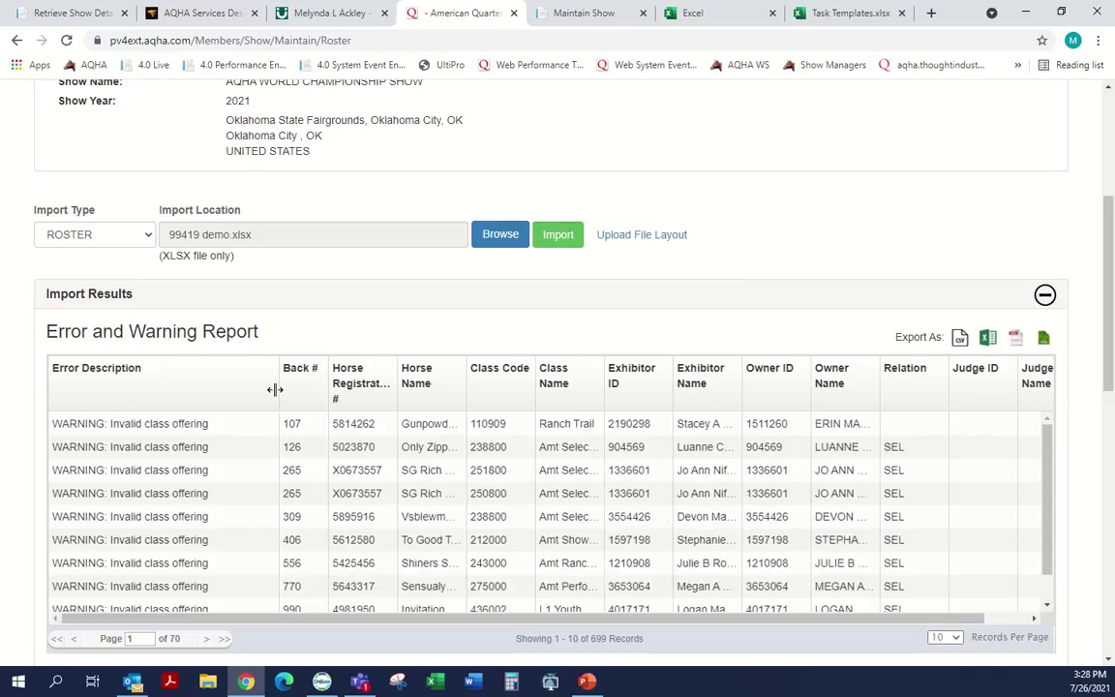
{"action": "left_click_drag", "start_coordinate": [276, 386], "coordinate": [255, 396]}
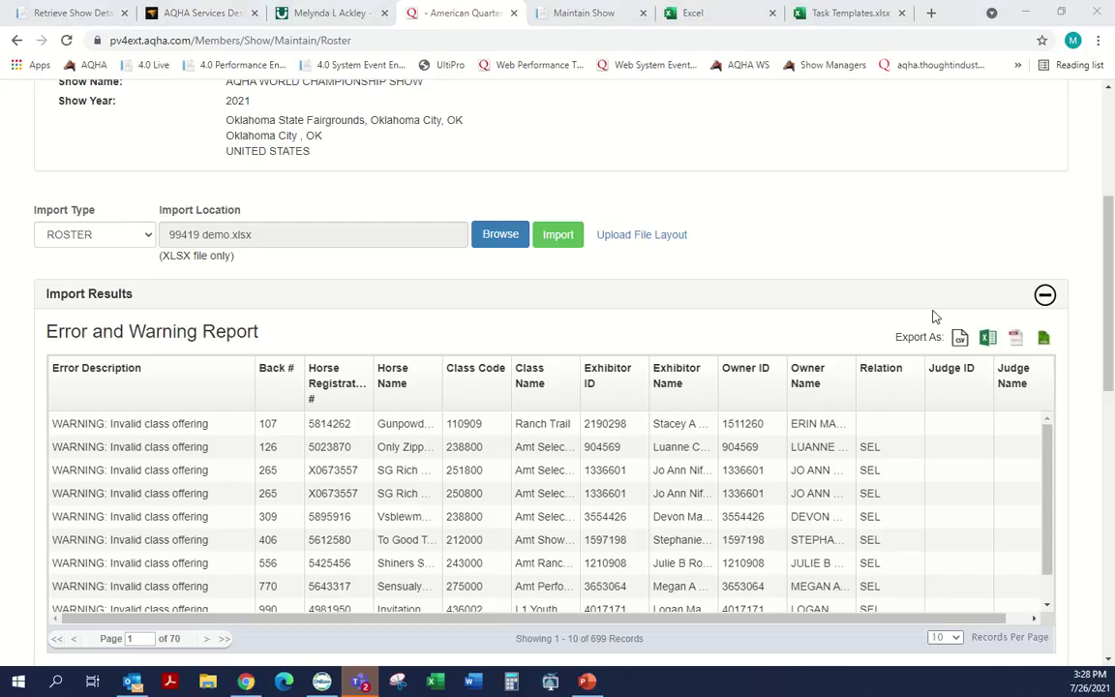
{"action": "left_click", "coordinate": [987, 336]}
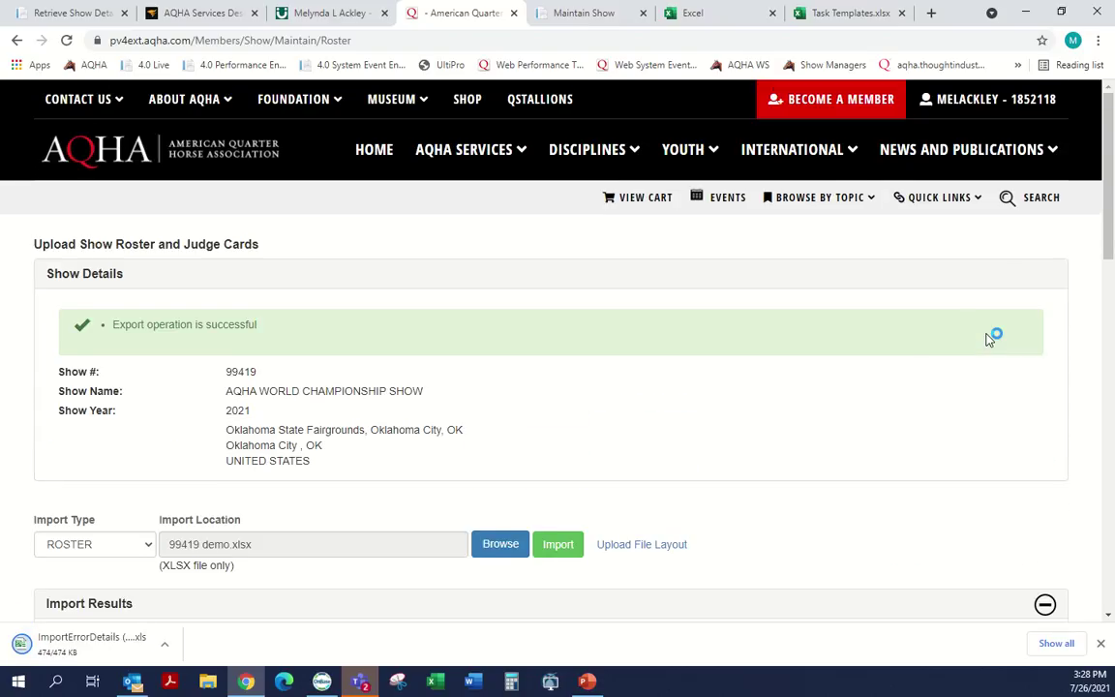
{"action": "left_click", "coordinate": [112, 650]}
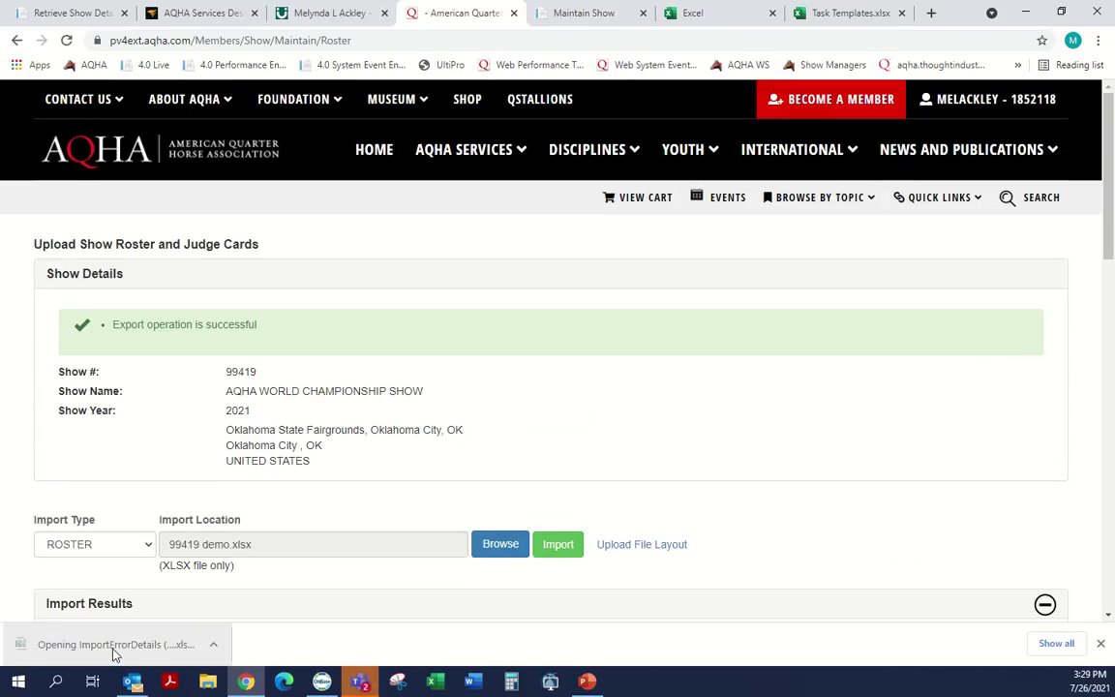
Enable editing on ImportErrorDetails (10).xls, reopening it past the format warning after the access errors.
{"action": "left_click", "coordinate": [113, 650]}
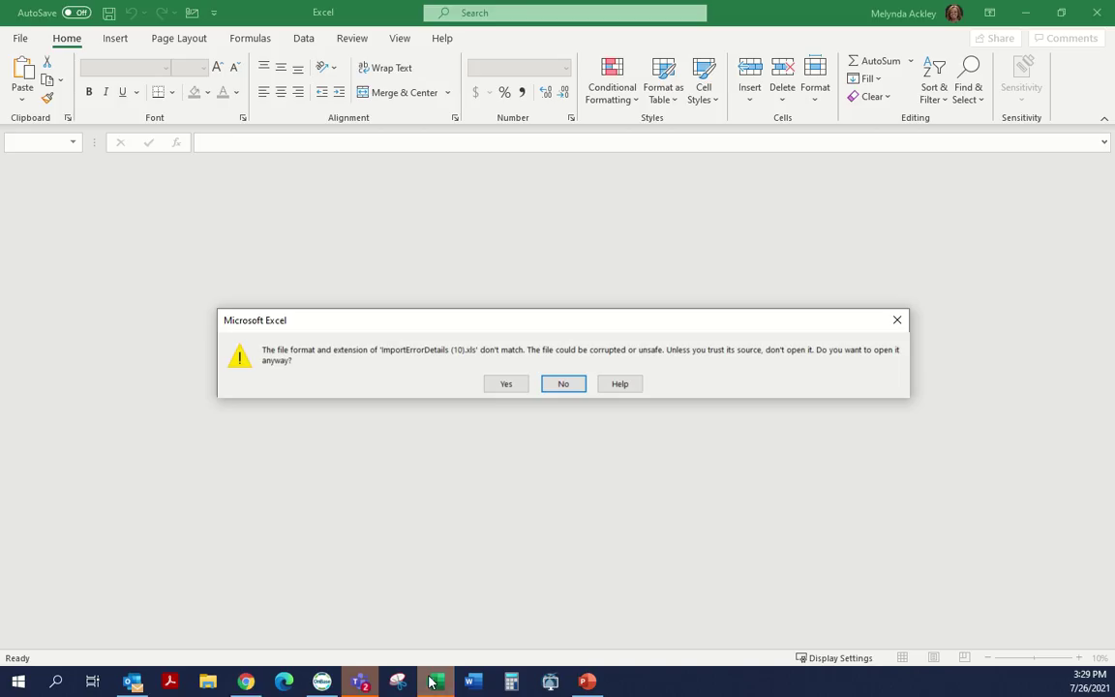
{"action": "left_click", "coordinate": [496, 384]}
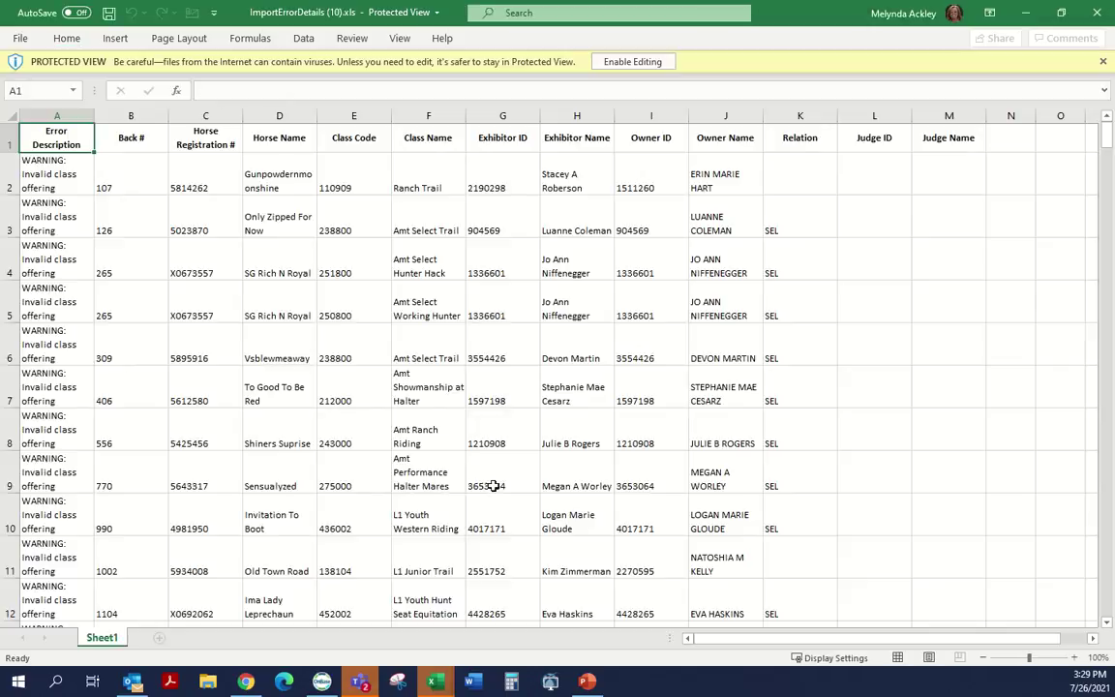
{"action": "left_click", "coordinate": [637, 61]}
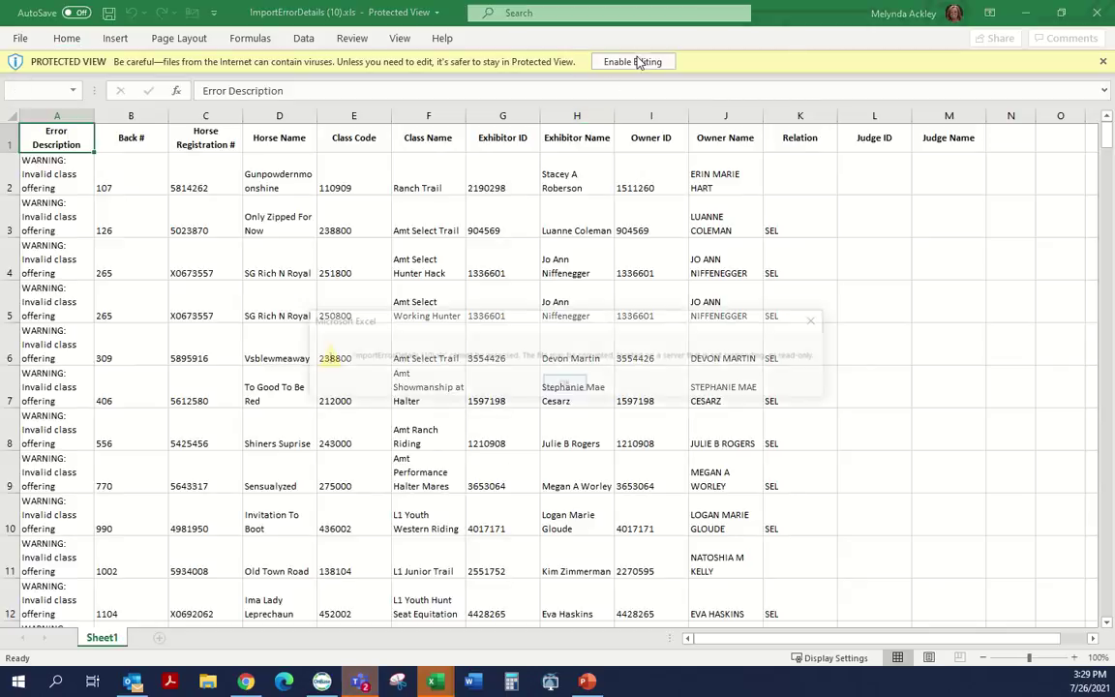
{"action": "left_click", "coordinate": [563, 383]}
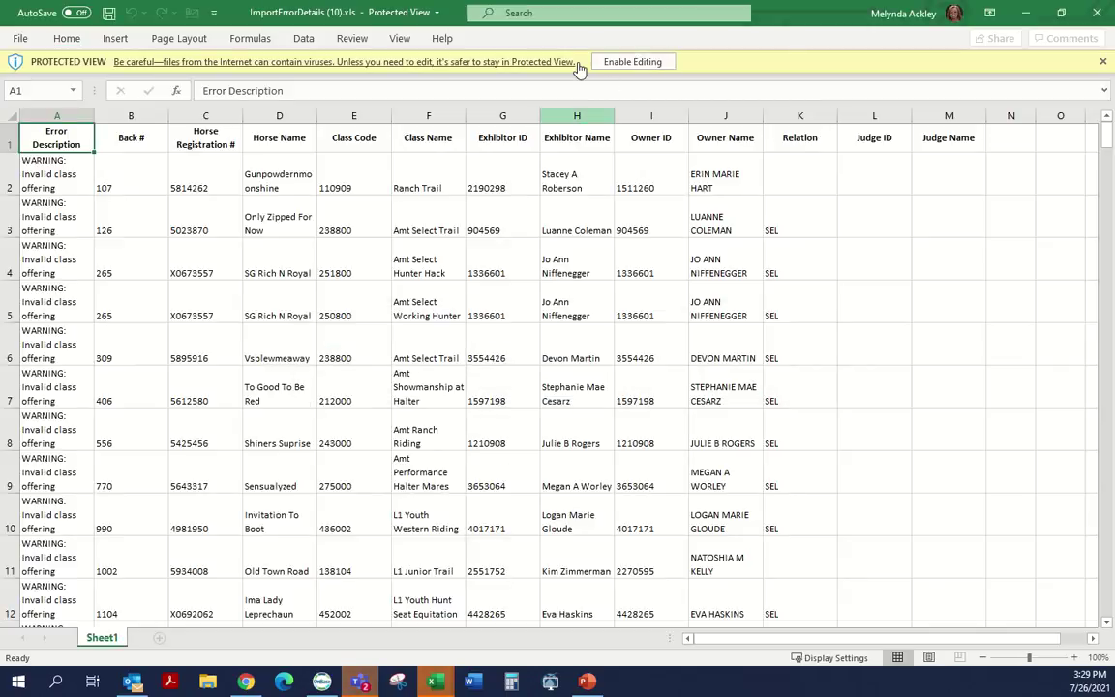
{"action": "left_click", "coordinate": [617, 64]}
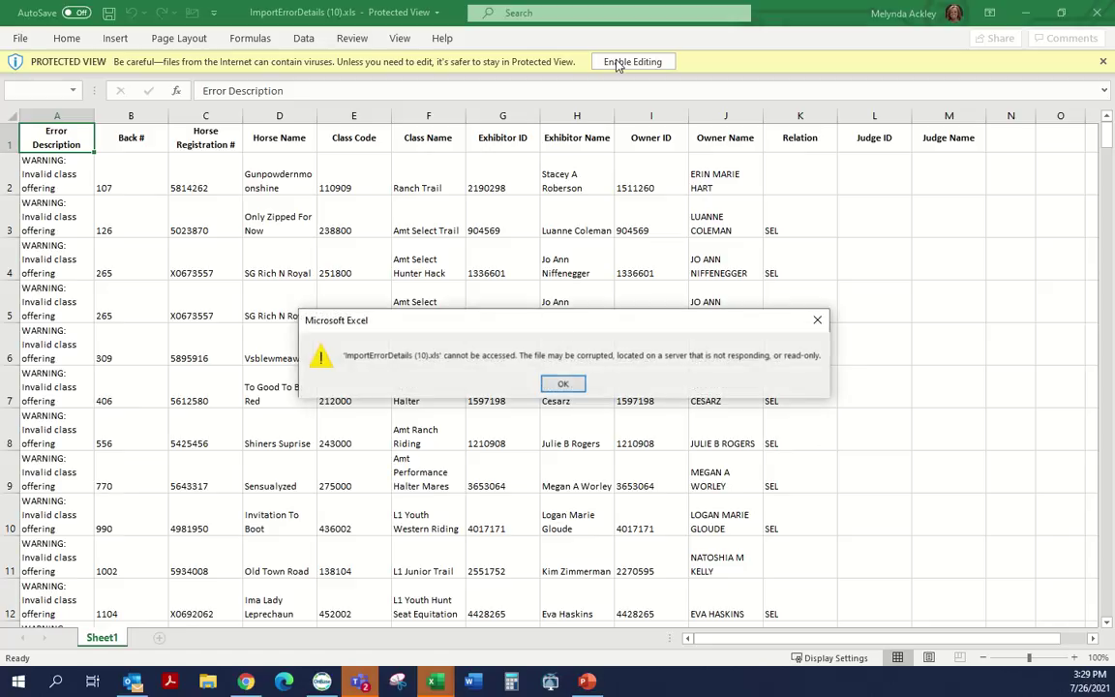
{"action": "left_click", "coordinate": [563, 386]}
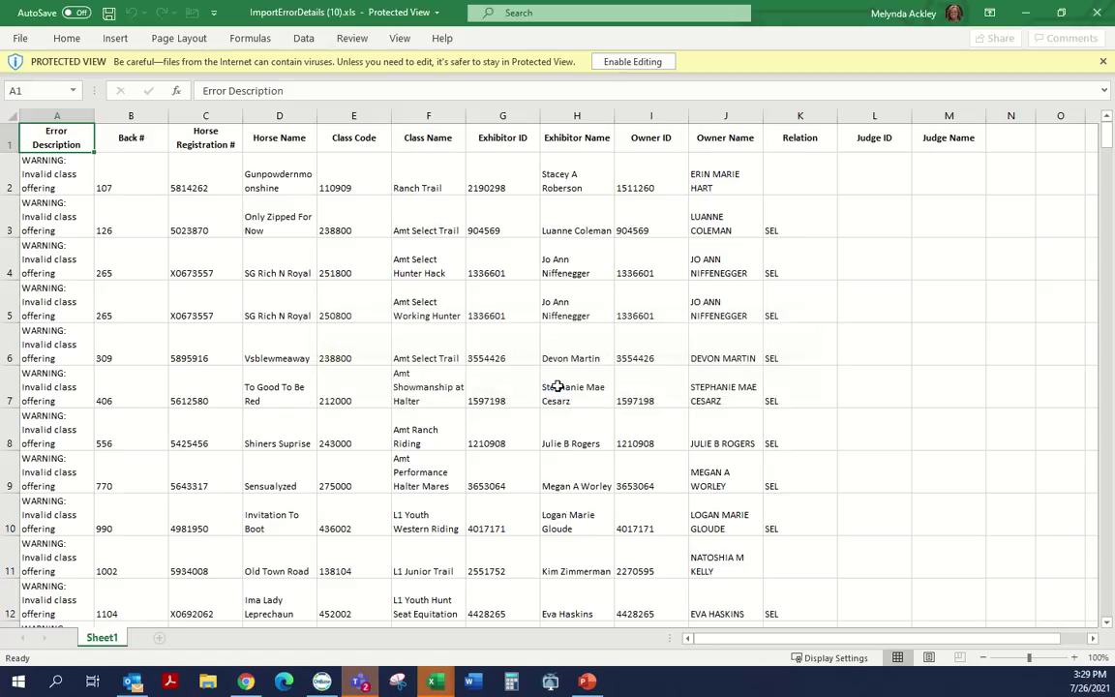
{"action": "left_click", "coordinate": [1095, 13]}
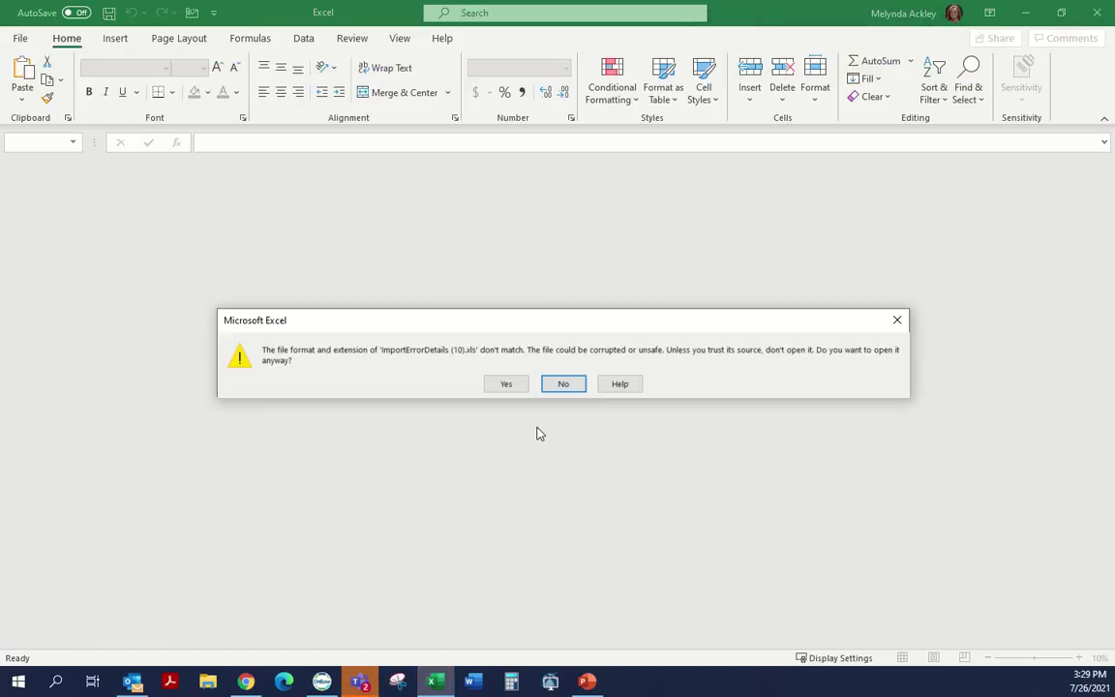
{"action": "left_click", "coordinate": [510, 385]}
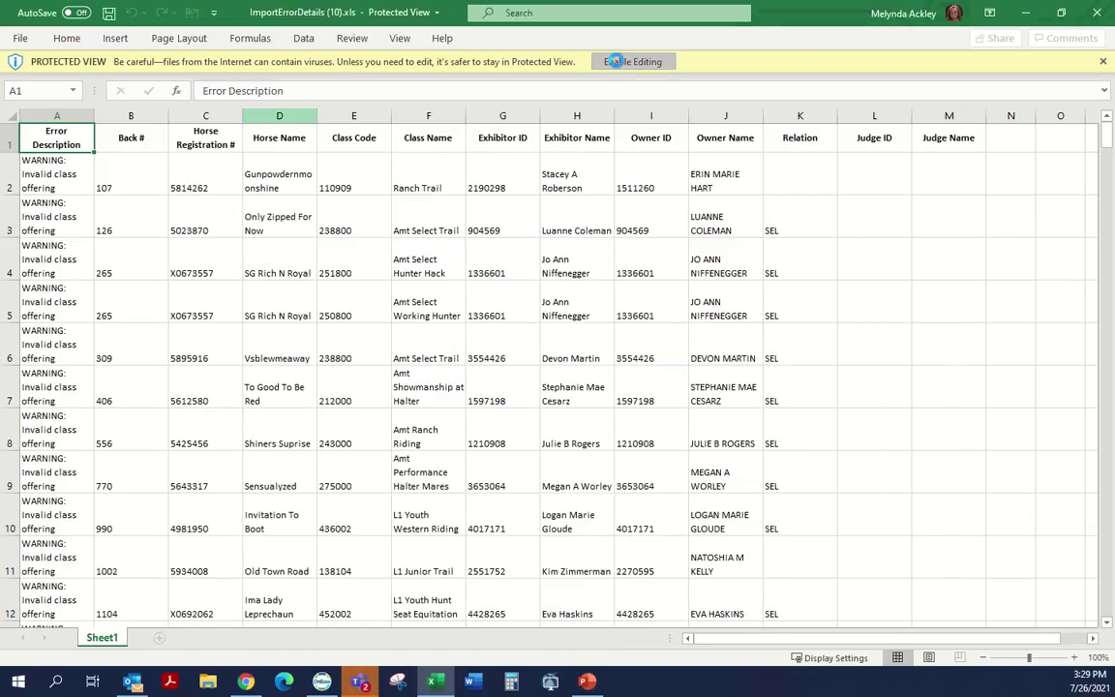
{"action": "left_click", "coordinate": [632, 61]}
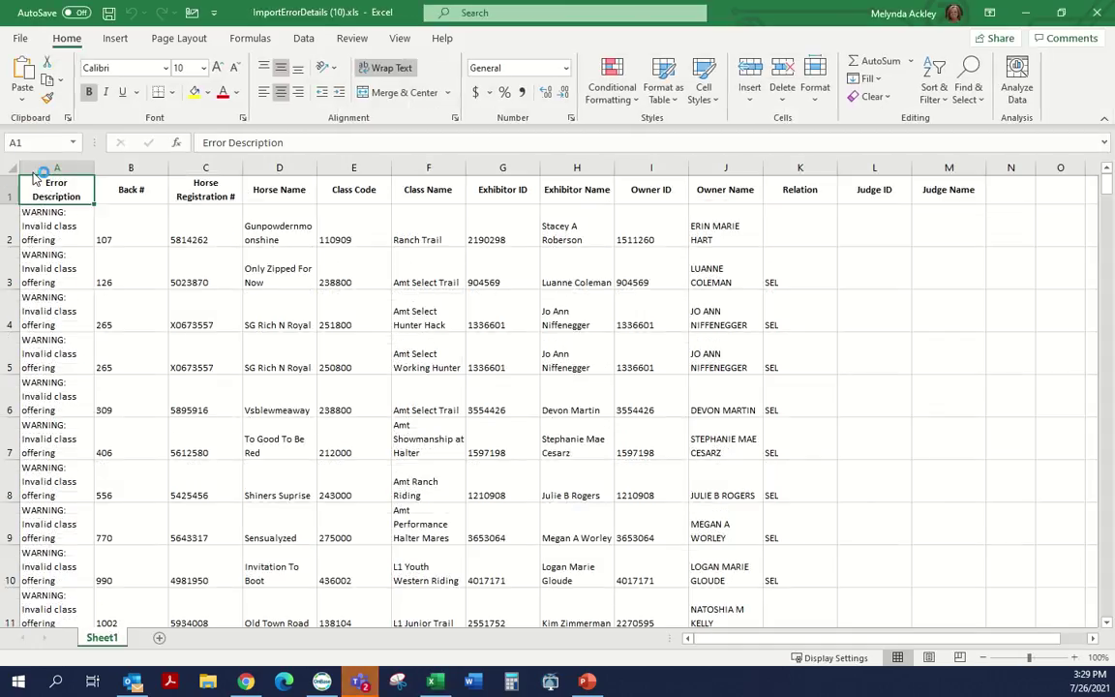
Set every row of the error report to a height of 15.
{"action": "left_click", "coordinate": [10, 166]}
{"action": "right_click", "coordinate": [8, 199]}
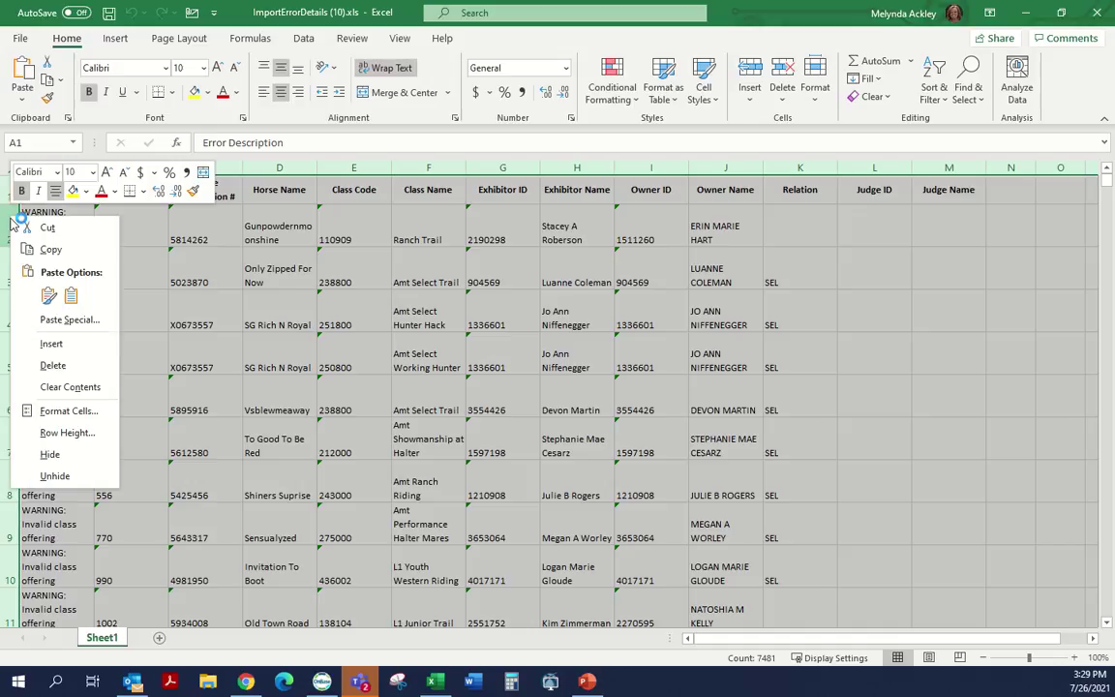
{"action": "left_click", "coordinate": [68, 433]}
{"action": "type", "text": "15"}
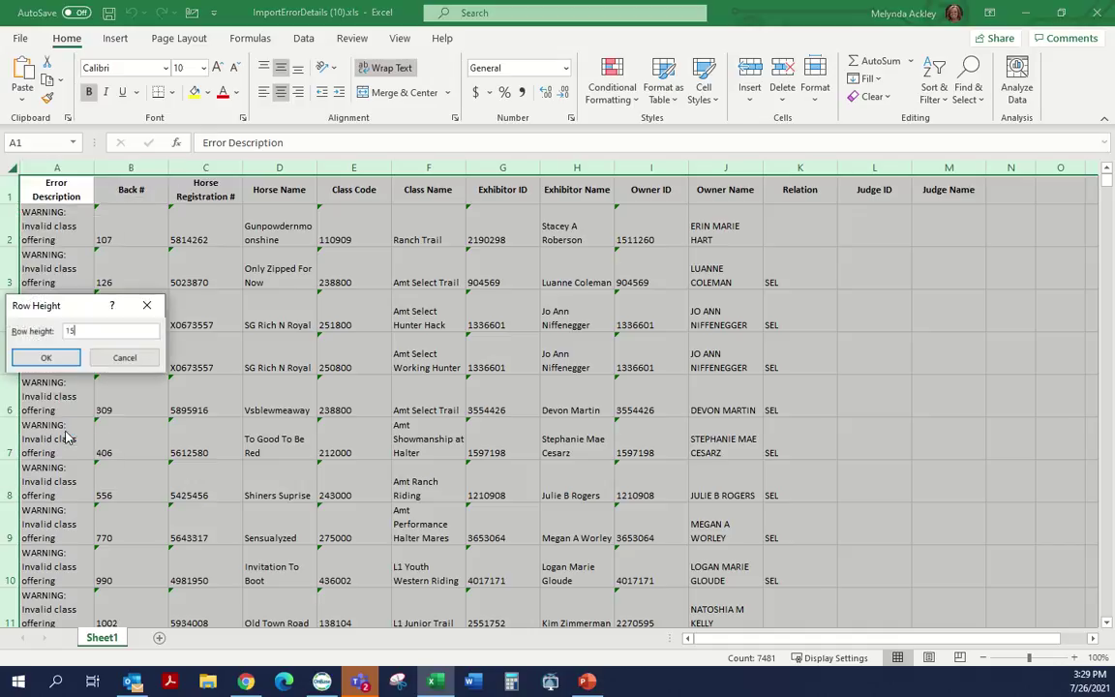
{"action": "key", "text": "Return"}
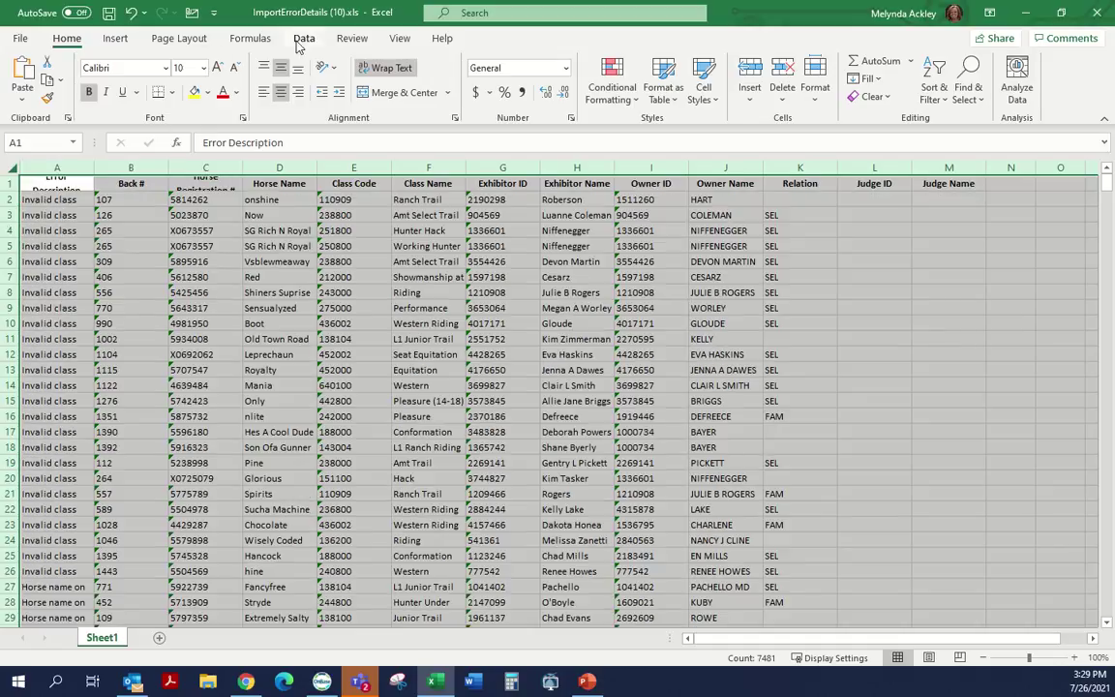
Turn on header-row filters and auto-fit all columns to their contents.
{"action": "left_click", "coordinate": [302, 38]}
{"action": "left_click", "coordinate": [639, 76]}
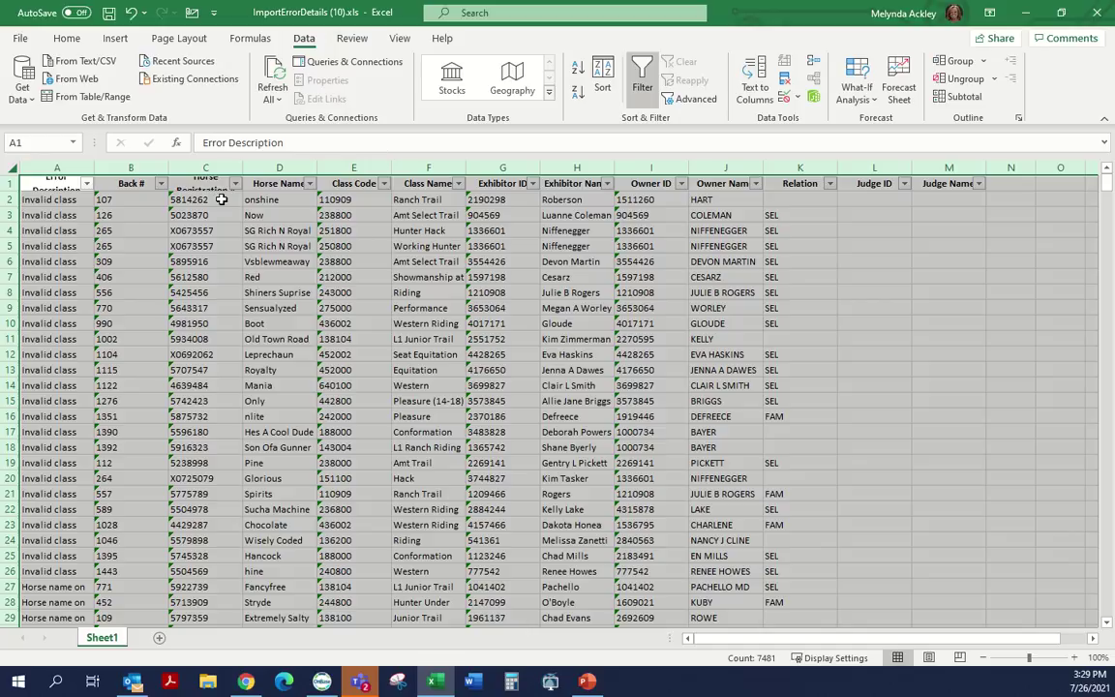
{"action": "left_click_drag", "start_coordinate": [92, 168], "coordinate": [92, 169]}
{"action": "double_click", "coordinate": [92, 169]}
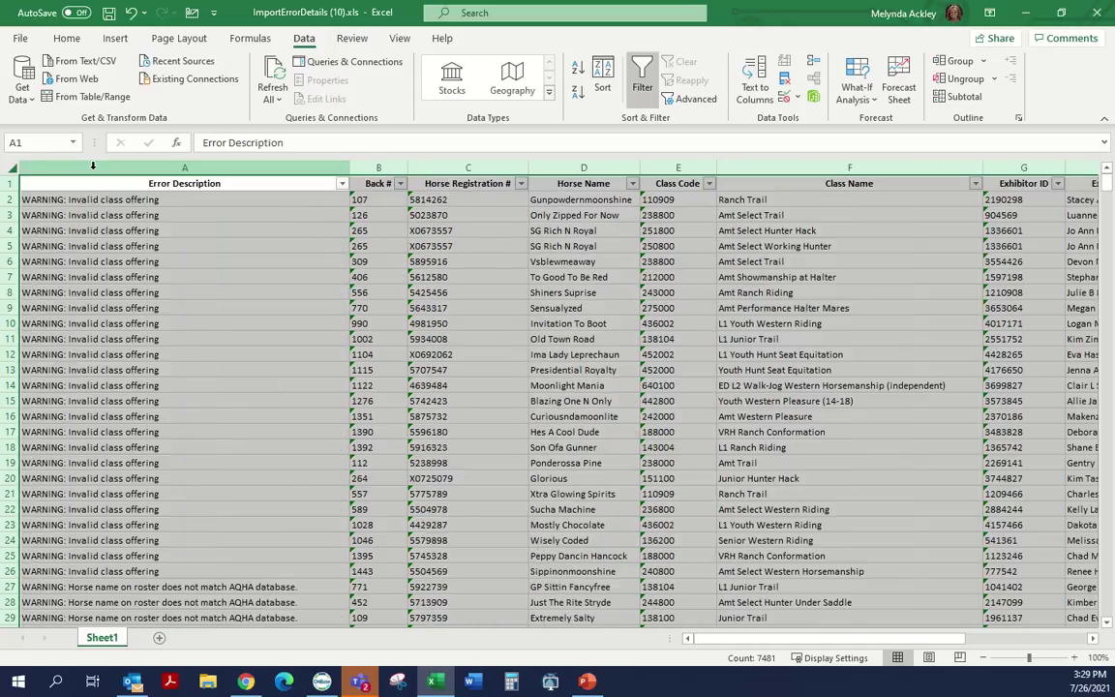
{"action": "left_click", "coordinate": [272, 201]}
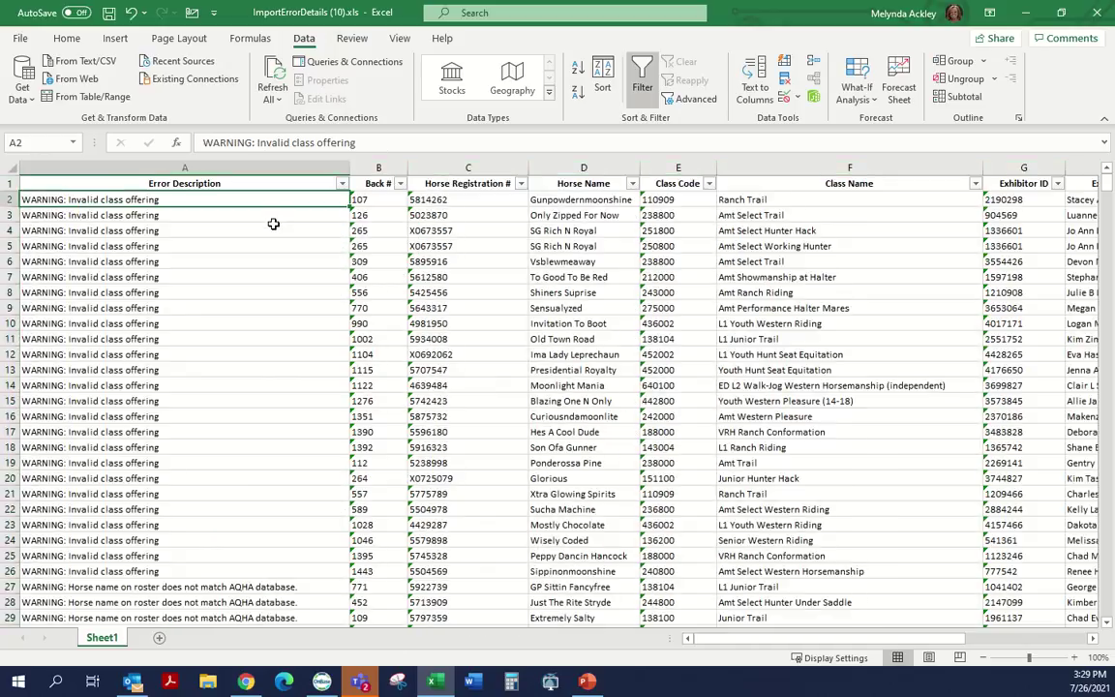
{"action": "scroll", "coordinate": [274, 222], "scroll_direction": "down", "scroll_amount": 4}
{"action": "scroll", "coordinate": [274, 221], "scroll_direction": "up", "scroll_amount": 5}
{"action": "left_click", "coordinate": [342, 183]}
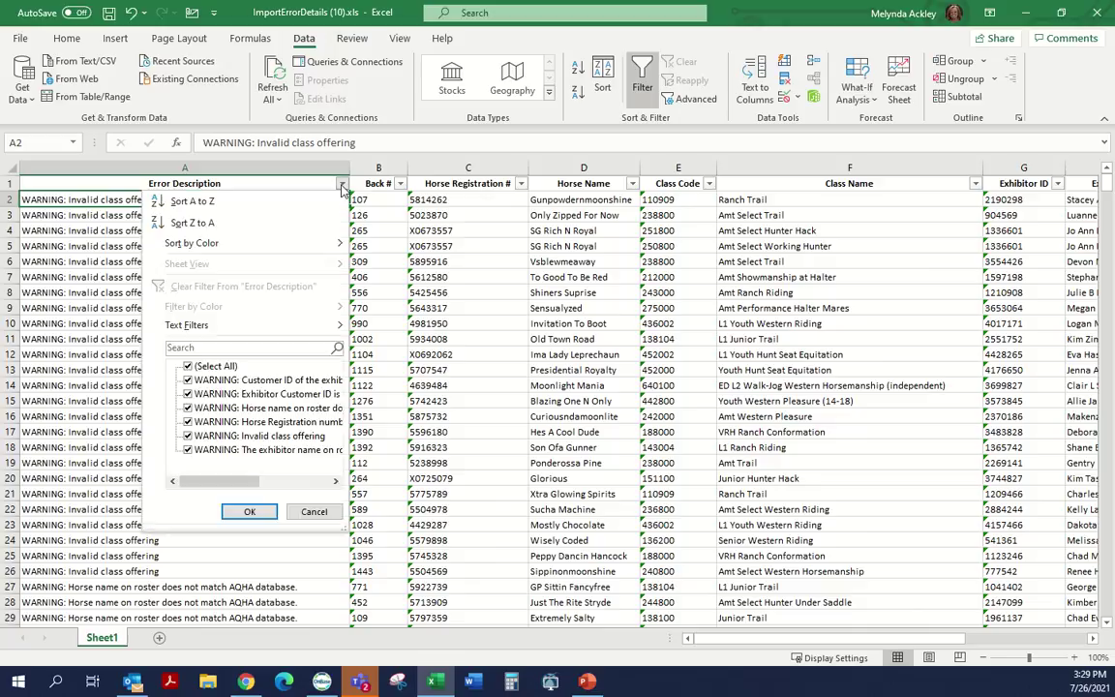
Sort the report by Error Description A to Z and copy the exhibitor name from H4.
{"action": "left_click", "coordinate": [267, 203]}
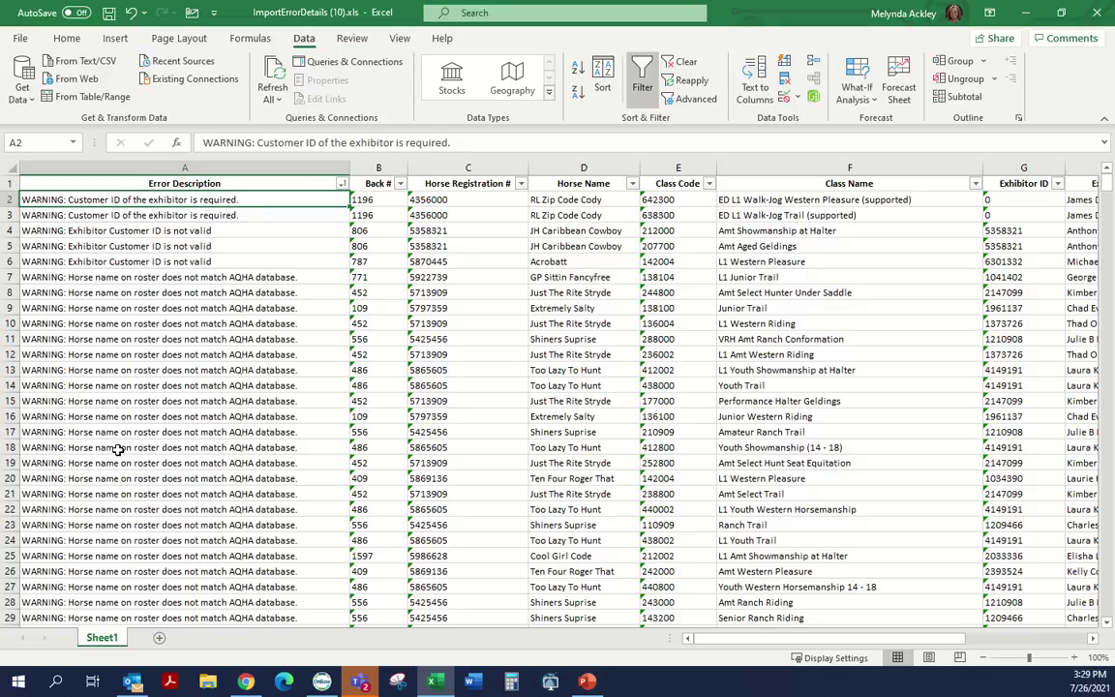
{"action": "key", "text": "Right"}
{"action": "key", "text": "Right"}
{"action": "key", "text": "Right"}
{"action": "key", "text": "Right"}
{"action": "key", "text": "Right"}
{"action": "key", "text": "Right"}
{"action": "key", "text": "Right"}
{"action": "key", "text": "Right"}
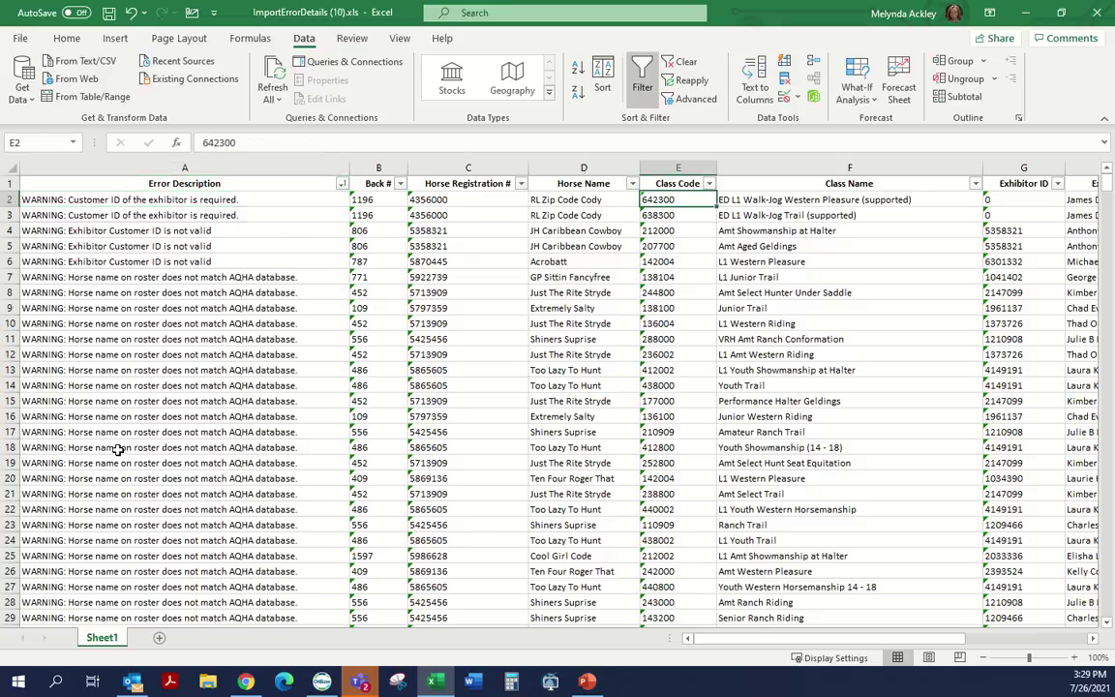
{"action": "key", "text": "Left"}
{"action": "key", "text": "Left"}
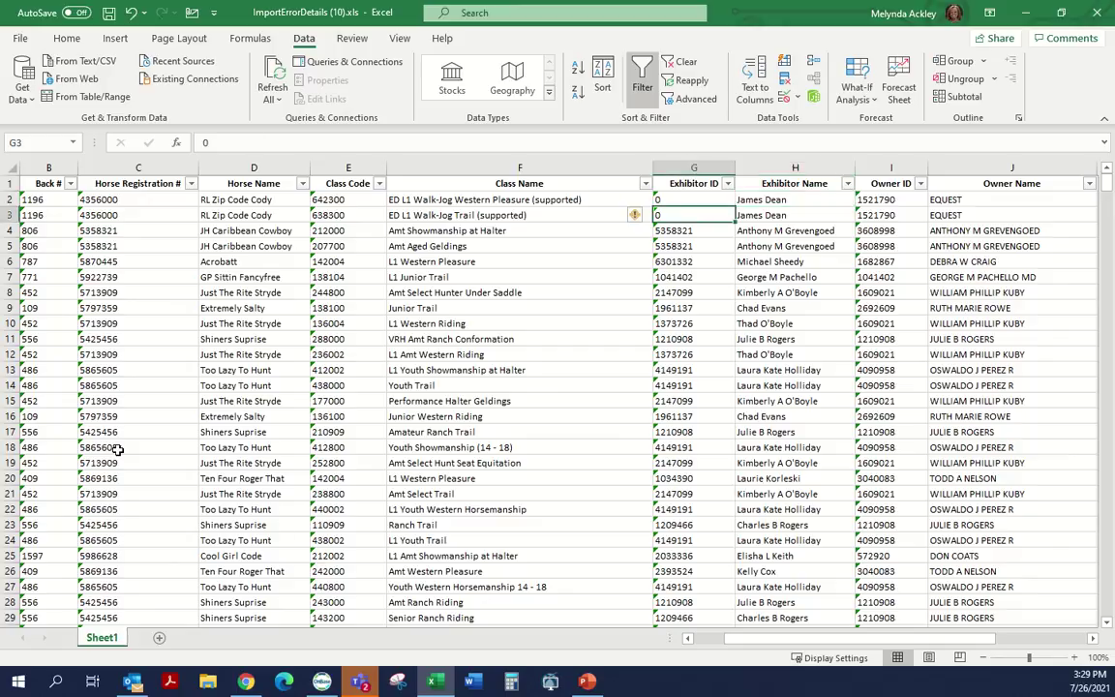
{"action": "key", "text": "Left"}
{"action": "key", "text": "Left"}
{"action": "key", "text": "Left"}
{"action": "key", "text": "Left"}
{"action": "key", "text": "Left"}
{"action": "key", "text": "Left"}
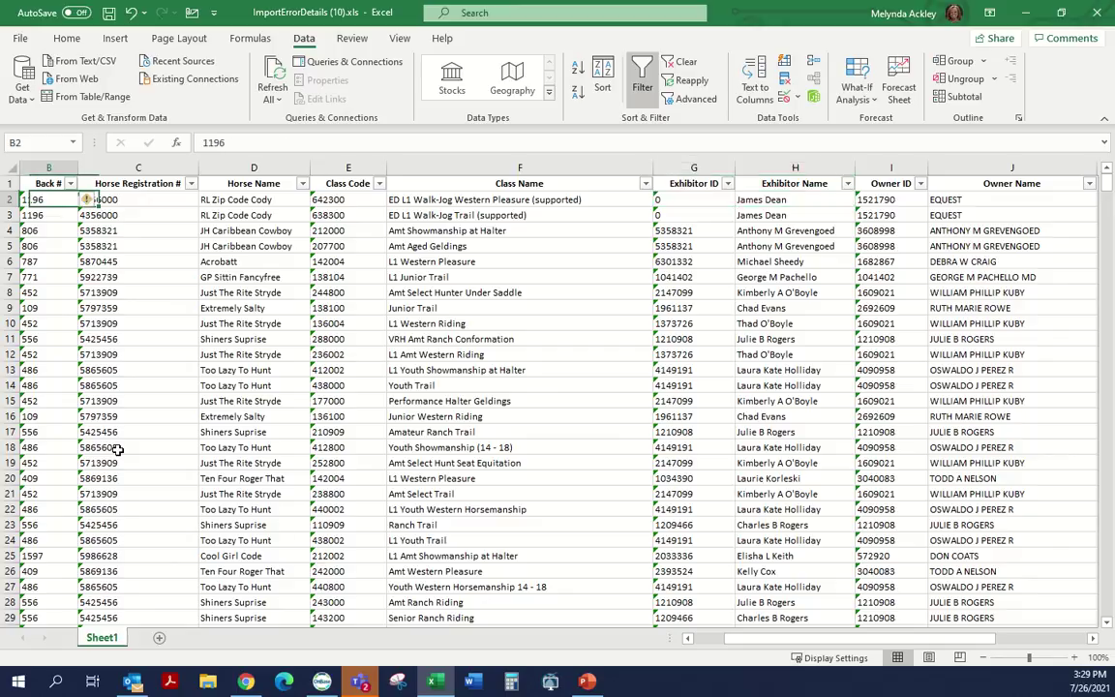
{"action": "key", "text": "Down"}
{"action": "key", "text": "Down"}
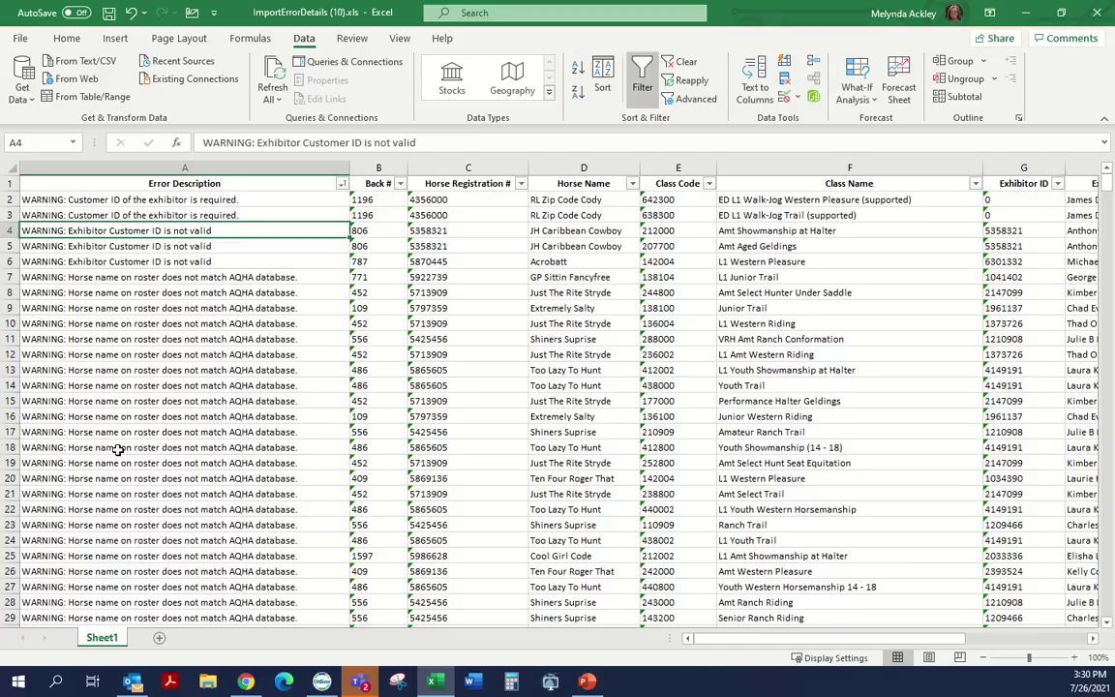
{"action": "key", "text": "Right"}
{"action": "key", "text": "Right"}
{"action": "key", "text": "Right"}
{"action": "key", "text": "Right"}
{"action": "key", "text": "Right"}
{"action": "key", "text": "Right"}
{"action": "key", "text": "Right"}
{"action": "key", "text": "Right"}
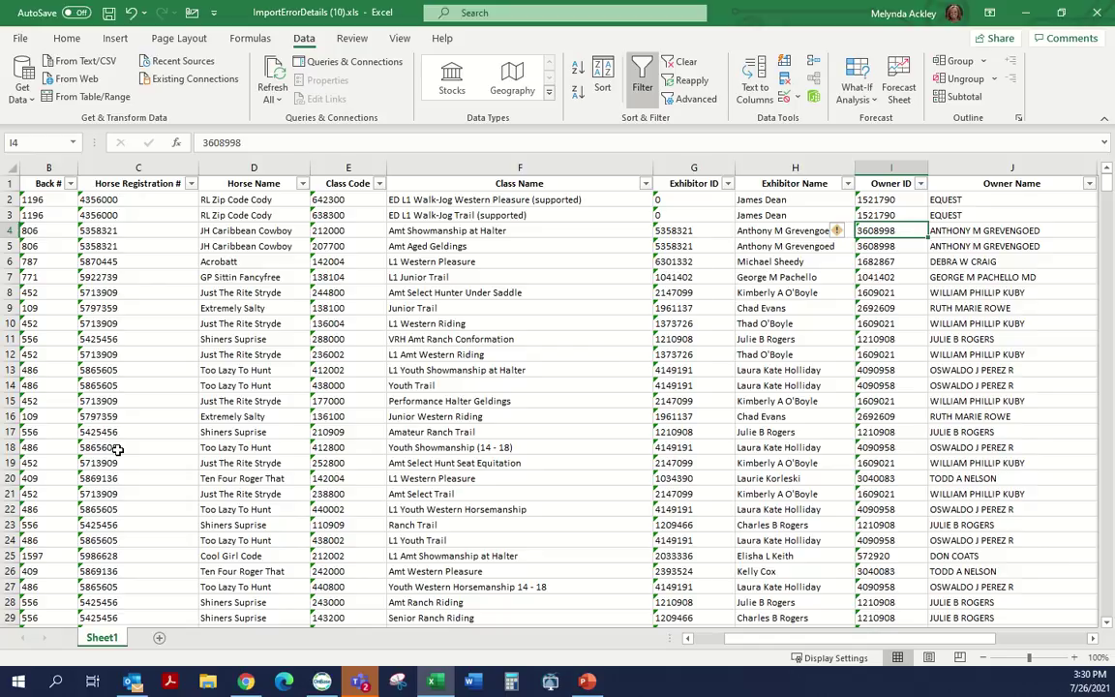
{"action": "key", "text": "Left"}
{"action": "key", "text": "Left"}
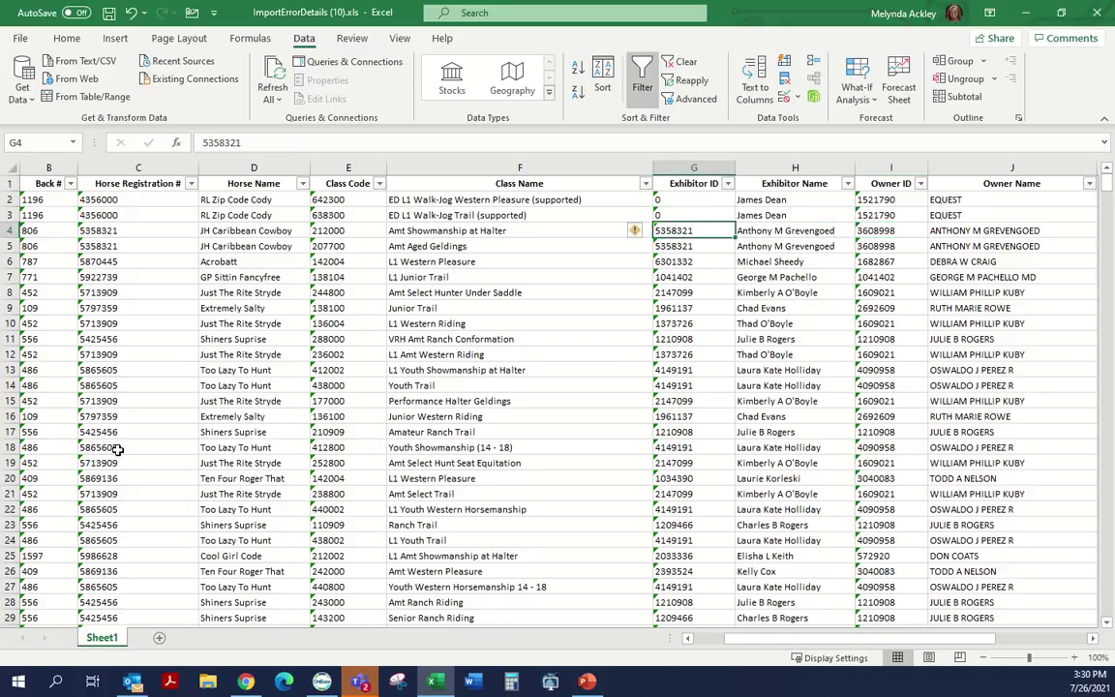
{"action": "key", "text": "Right"}
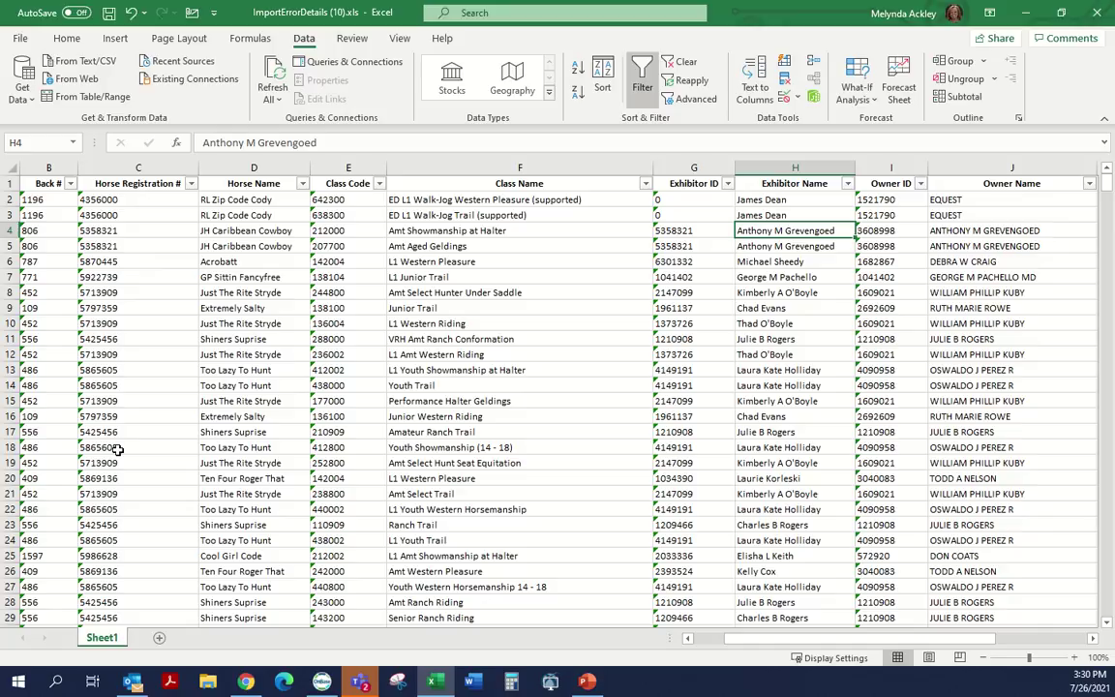
{"action": "key", "text": "ctrl+c"}
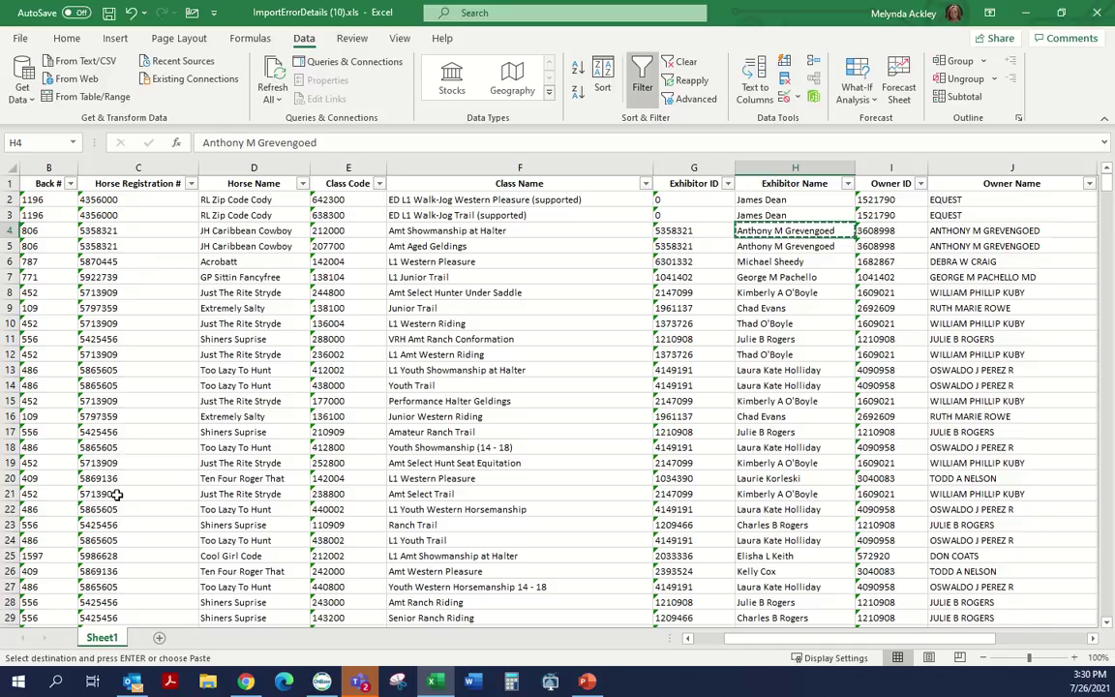
{"action": "key", "text": "alt+Tab"}
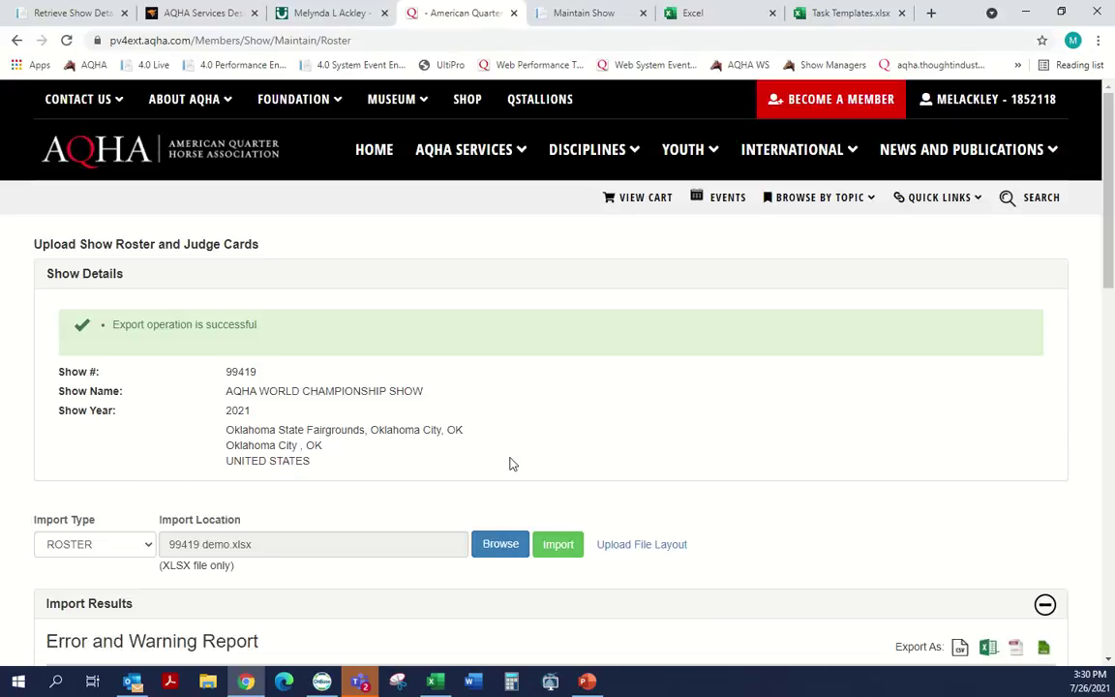
Leave the roster upload, discarding its updates, and go to the Find an Exhibitor search.
{"action": "scroll", "coordinate": [530, 413], "scroll_direction": "down", "scroll_amount": 1}
{"action": "scroll", "coordinate": [530, 414], "scroll_direction": "down", "scroll_amount": 3}
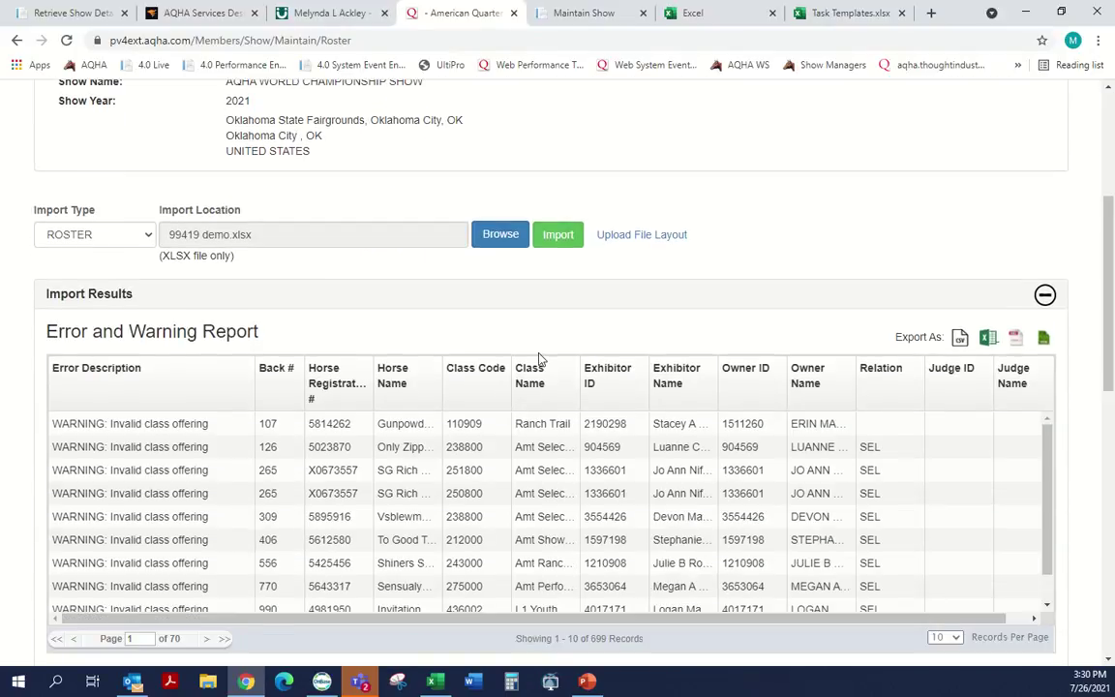
{"action": "scroll", "coordinate": [540, 359], "scroll_direction": "down", "scroll_amount": 2}
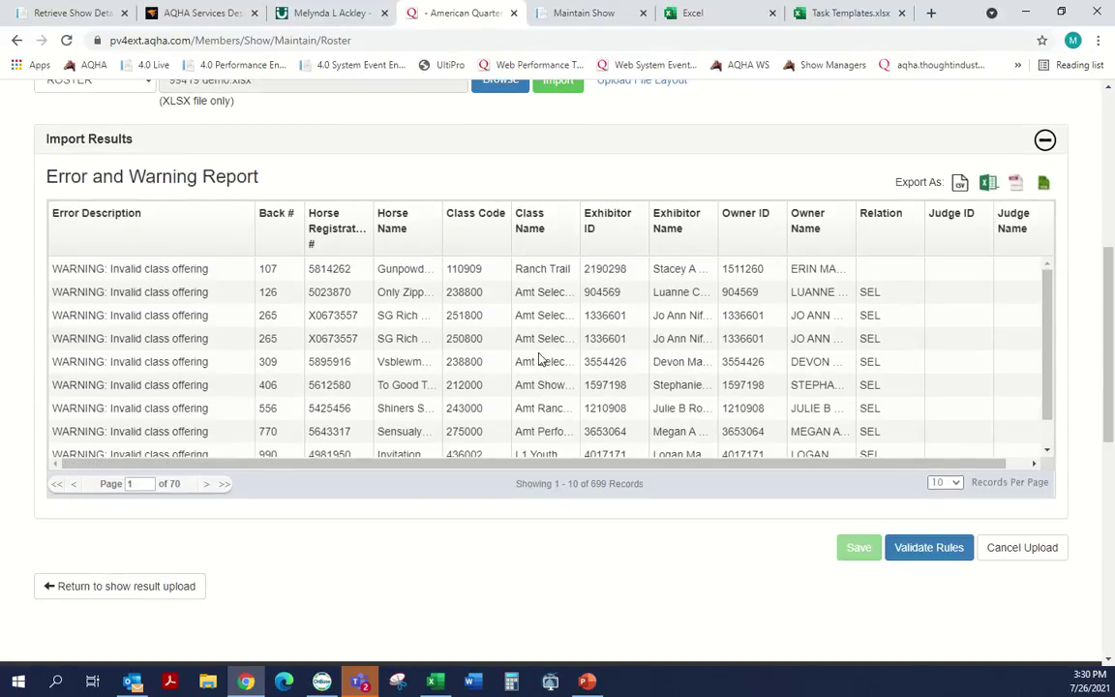
{"action": "left_click", "coordinate": [108, 587]}
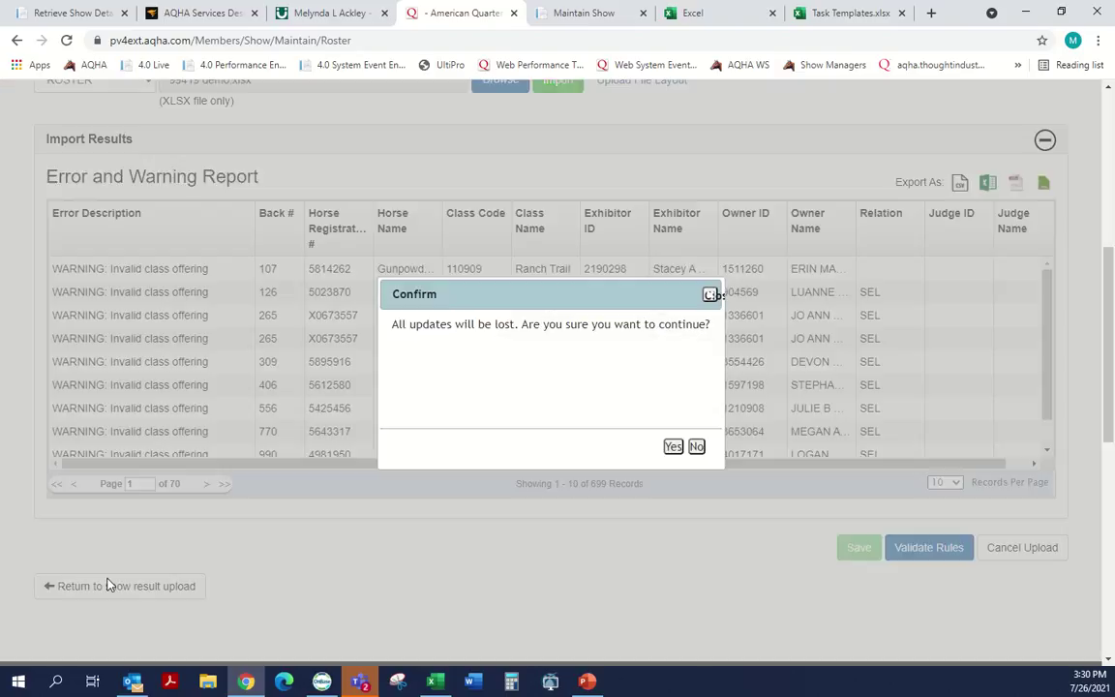
{"action": "left_click", "coordinate": [673, 446]}
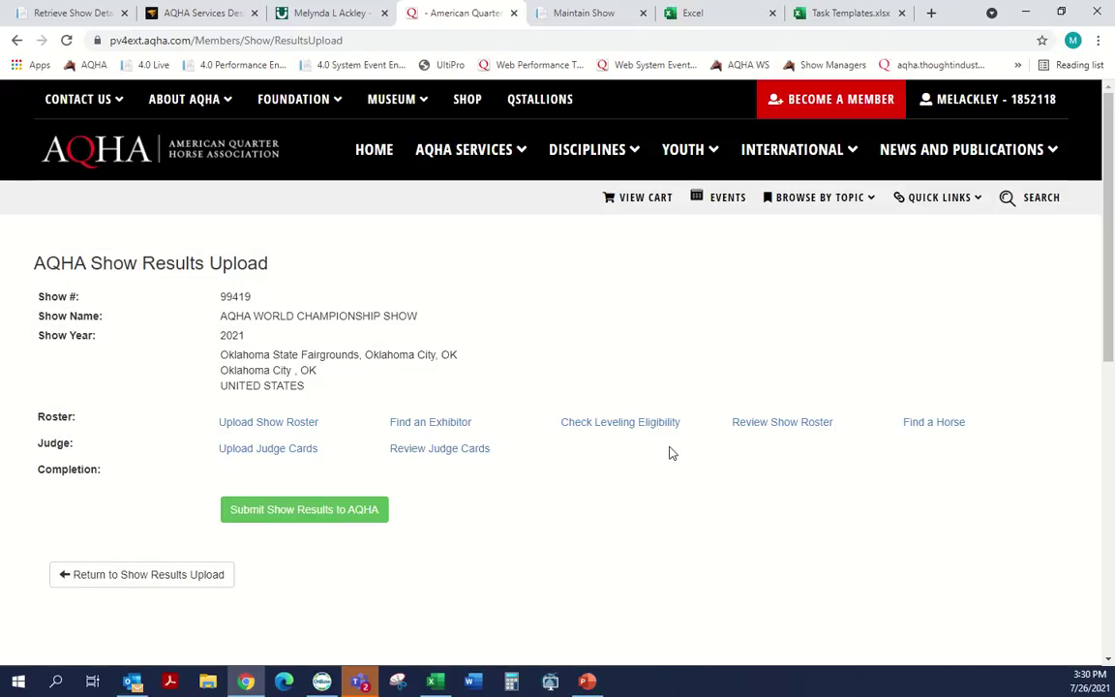
{"action": "left_click", "coordinate": [416, 423]}
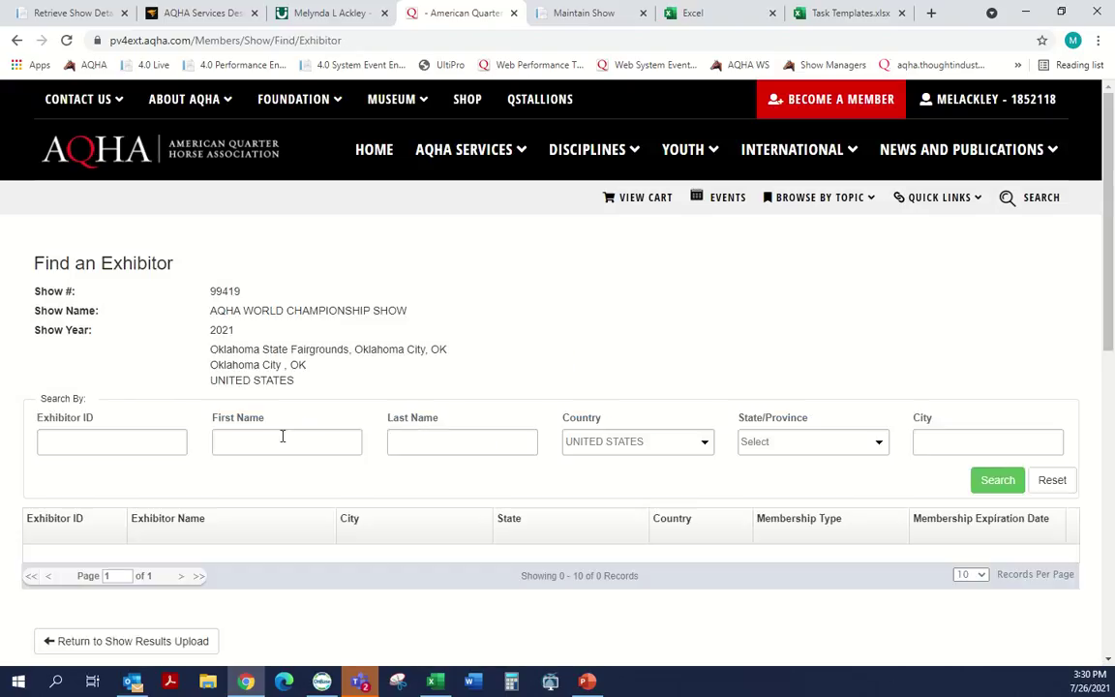
Search for the exhibitor by their first name and the pasted last name, finding one match.
{"action": "left_click", "coordinate": [241, 440]}
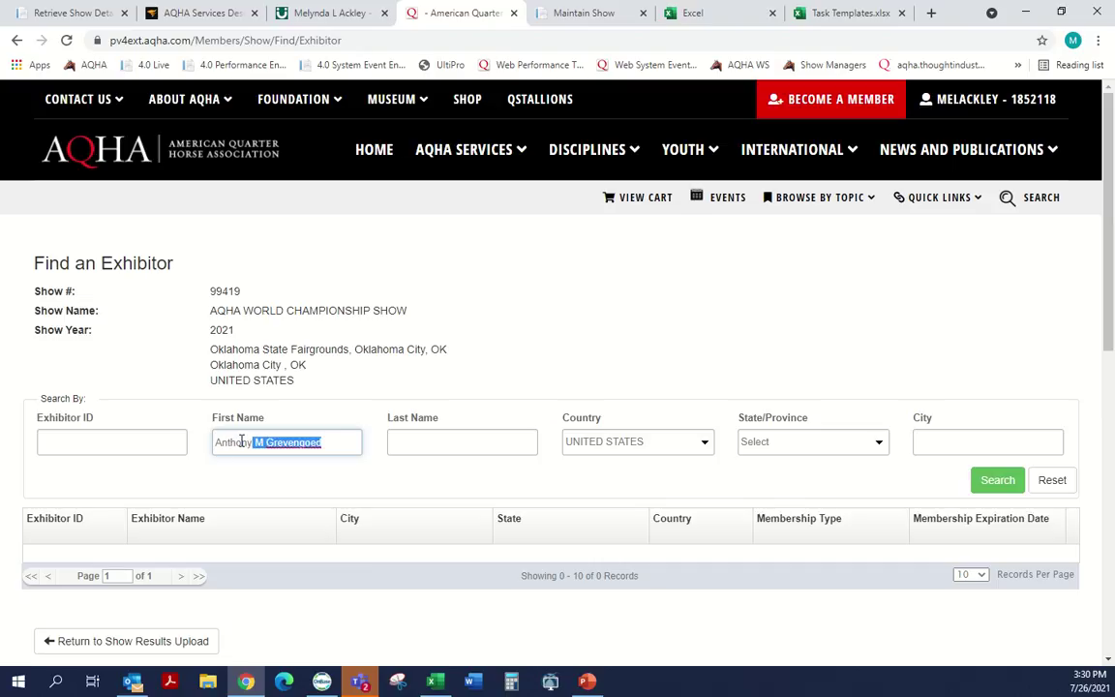
{"action": "type", "text": "Anthony"}
{"action": "key", "text": "Delete"}
{"action": "key", "text": "Tab"}
{"action": "key", "text": "ctrl+v"}
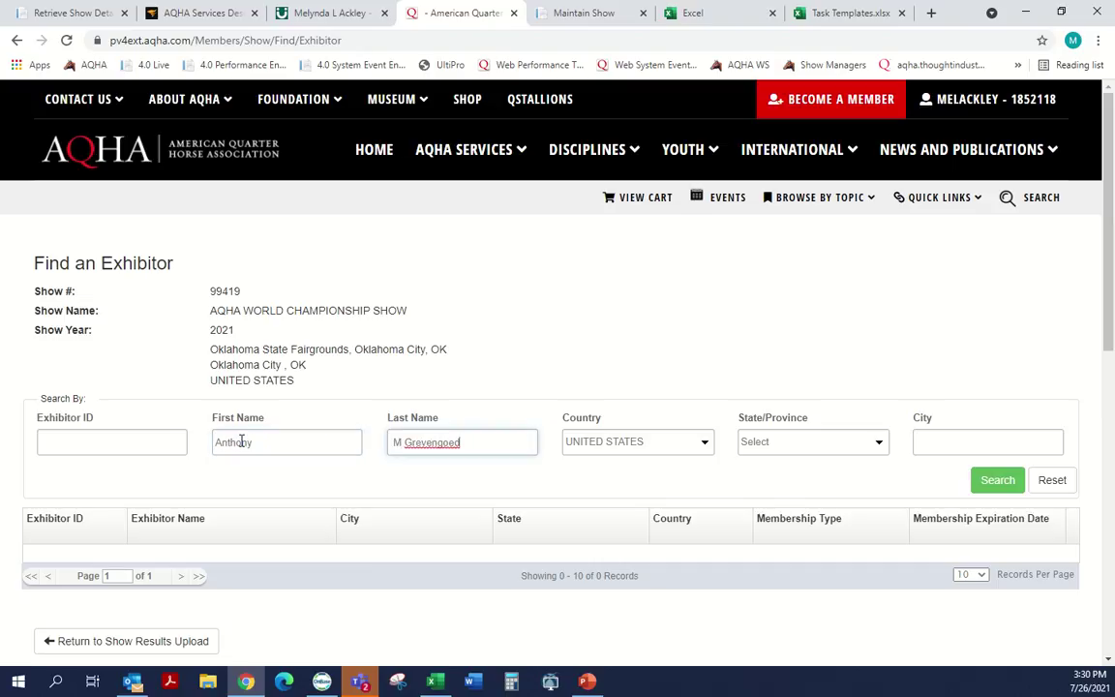
{"action": "key", "text": "Delete"}
{"action": "key", "text": "Delete"}
{"action": "left_click", "coordinate": [980, 484]}
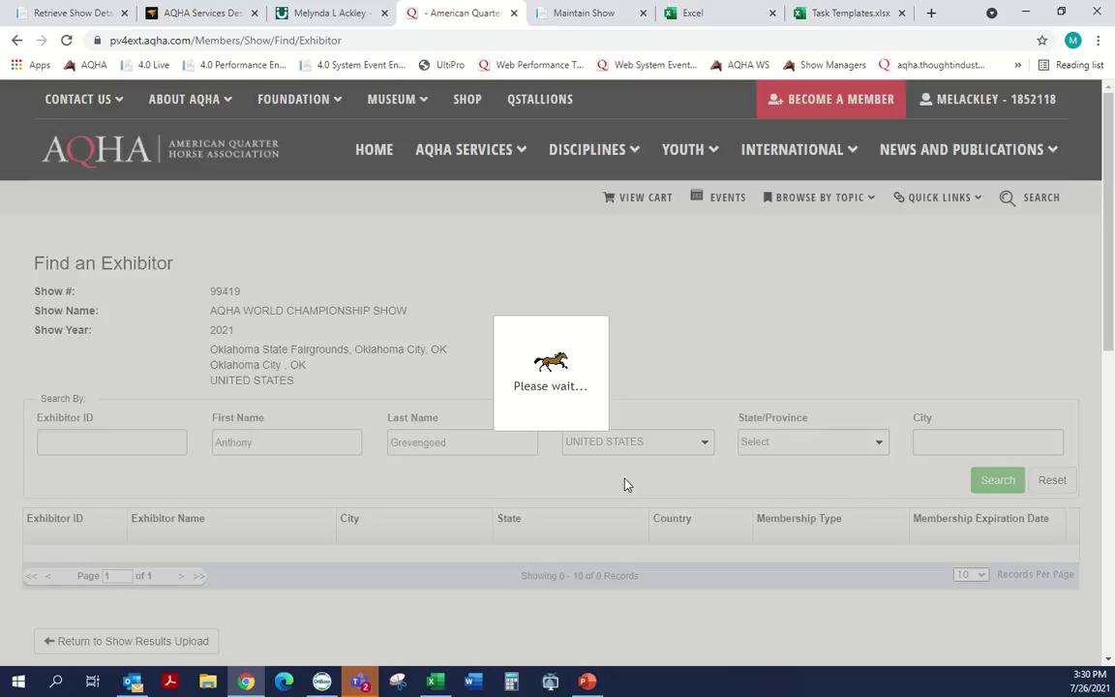
{"action": "scroll", "coordinate": [573, 482], "scroll_direction": "down", "scroll_amount": 1}
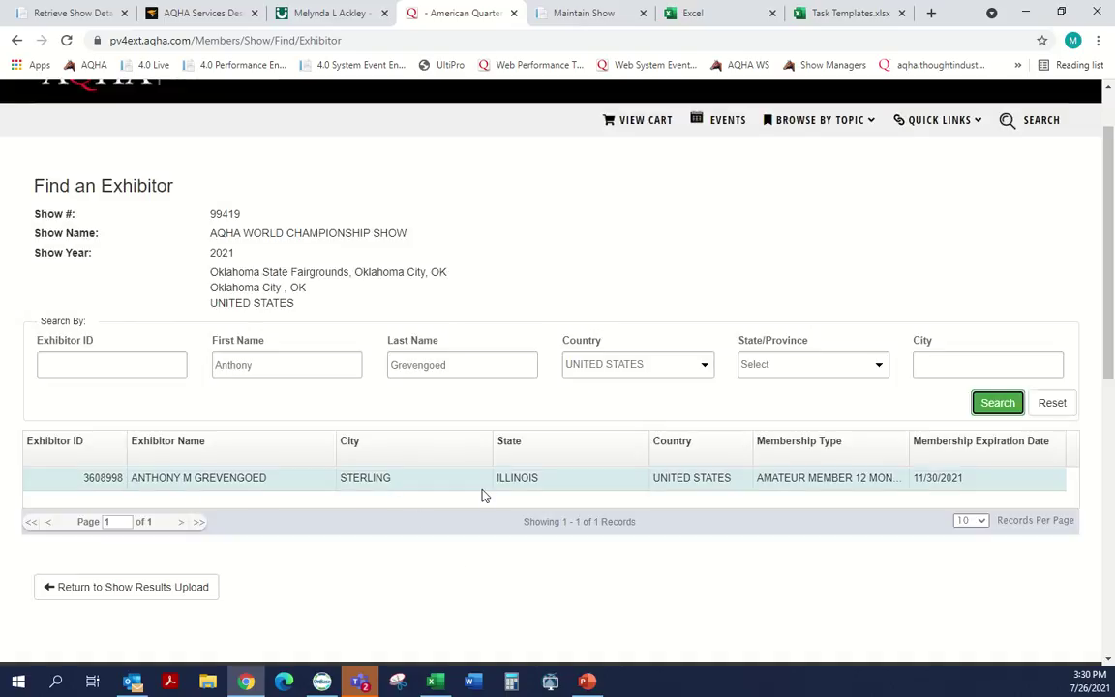
{"action": "key", "text": "alt+Tab"}
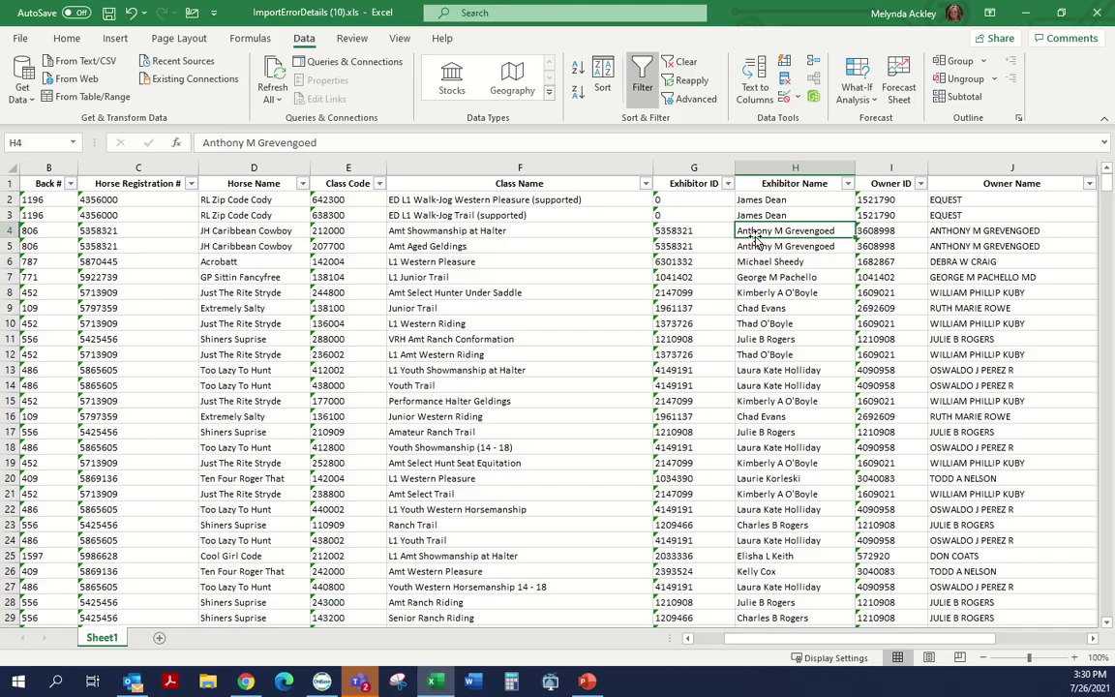
Review the exhibitor's row 4 details in the error report, then minimize the report.
{"action": "key", "text": "Right"}
{"action": "key", "text": "Right"}
{"action": "key", "text": "Right"}
{"action": "key", "text": "Right"}
{"action": "key", "text": "Right"}
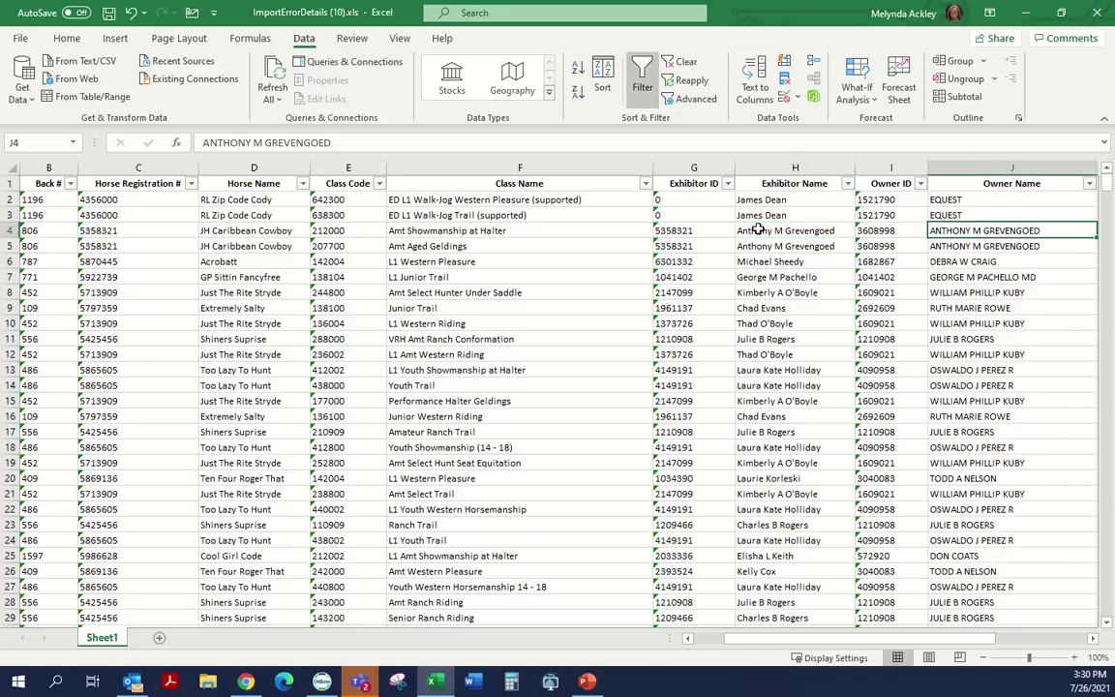
{"action": "key", "text": "Left"}
{"action": "key", "text": "Left"}
{"action": "key", "text": "Left"}
{"action": "key", "text": "Left"}
{"action": "key", "text": "Left"}
{"action": "key", "text": "Left"}
{"action": "key", "text": "Left"}
{"action": "key", "text": "Left"}
{"action": "key", "text": "Left"}
{"action": "key", "text": "Left"}
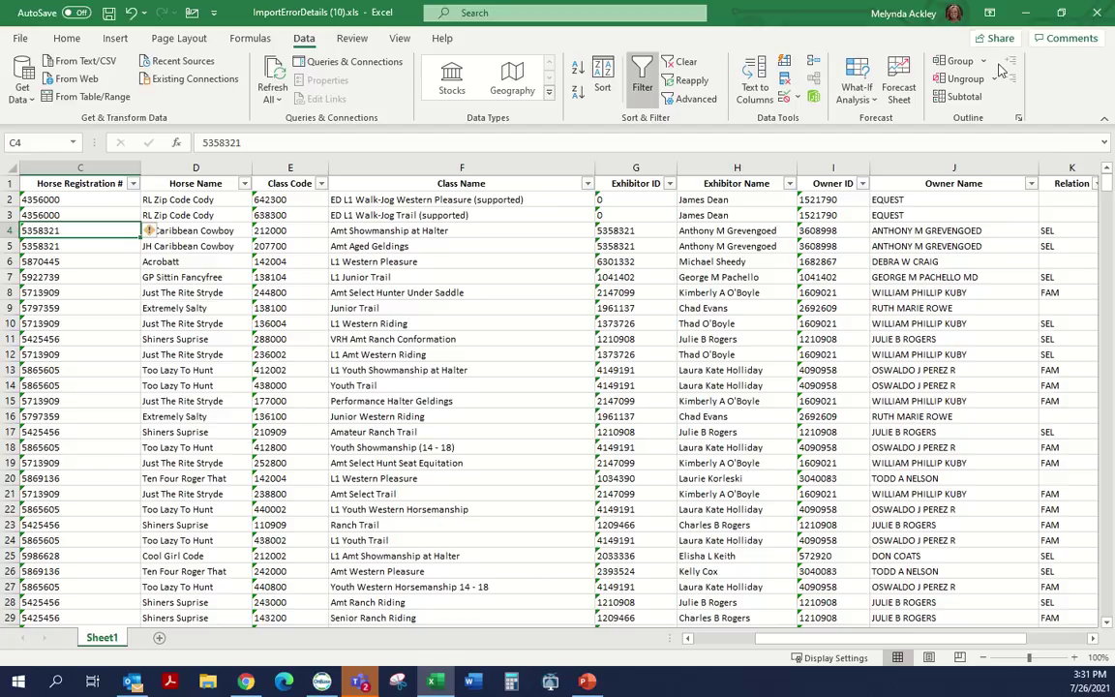
{"action": "left_click", "coordinate": [1019, 23]}
Open 99419 demo.xlsx and filter EXHIBITOR_FIRST_NAME down to the exhibitor's 2 records.
{"action": "left_click", "coordinate": [1022, 13]}
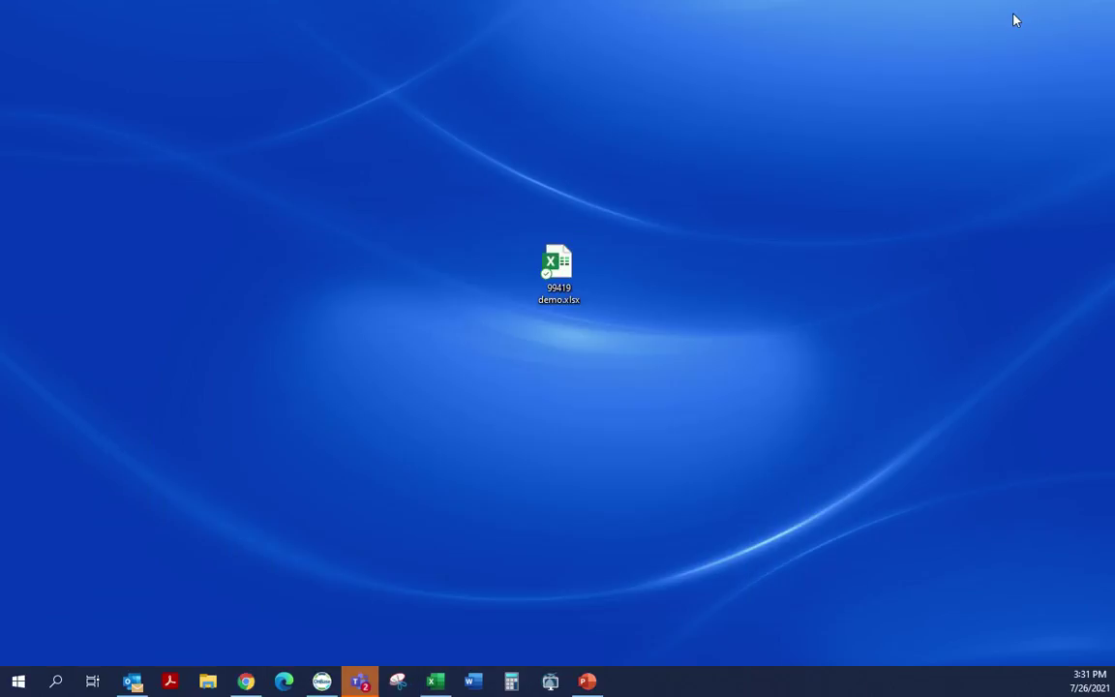
{"action": "double_click", "coordinate": [558, 257]}
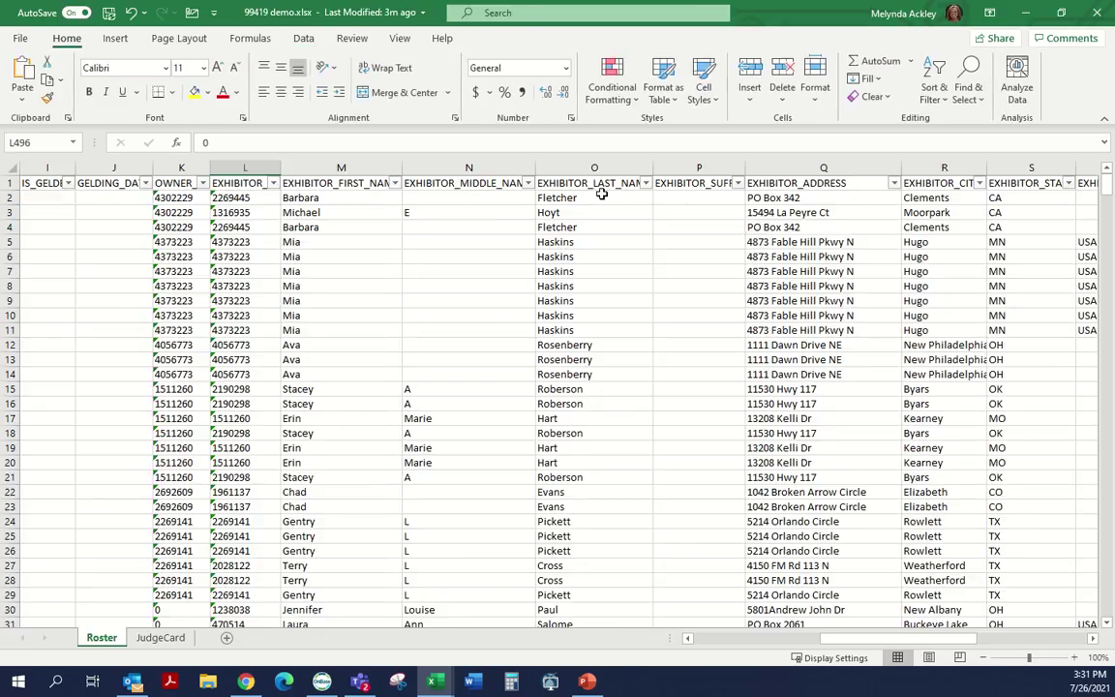
{"action": "left_click", "coordinate": [644, 183]}
{"action": "left_click", "coordinate": [645, 184]}
{"action": "left_click", "coordinate": [395, 183]}
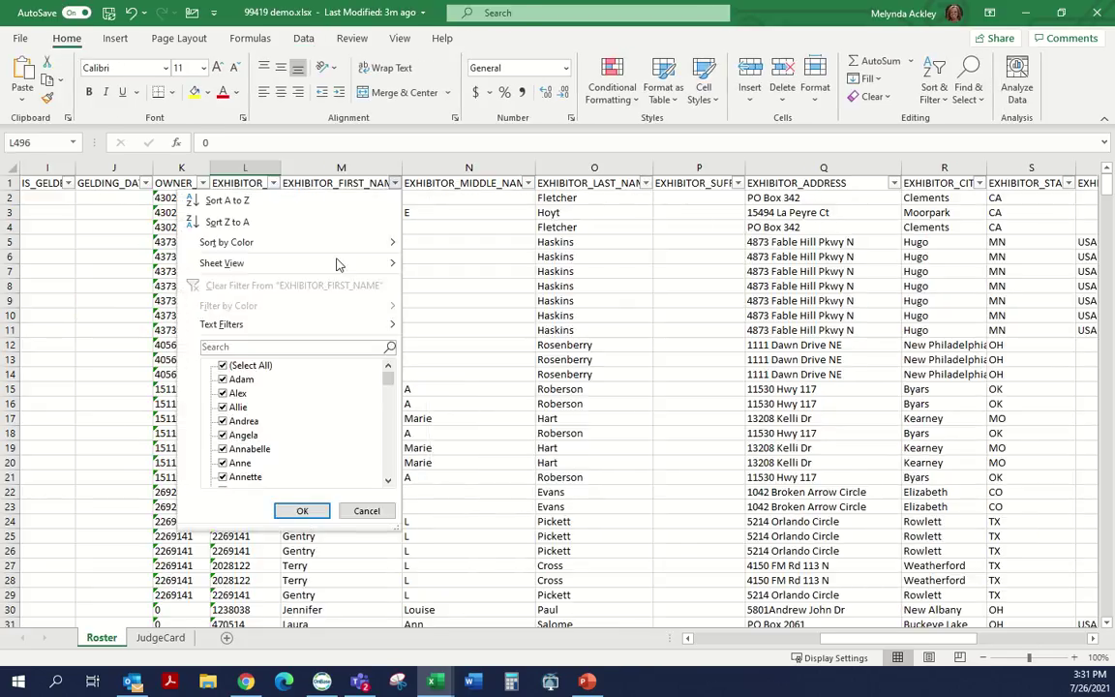
{"action": "left_click", "coordinate": [304, 348]}
{"action": "type", "text": "anth"}
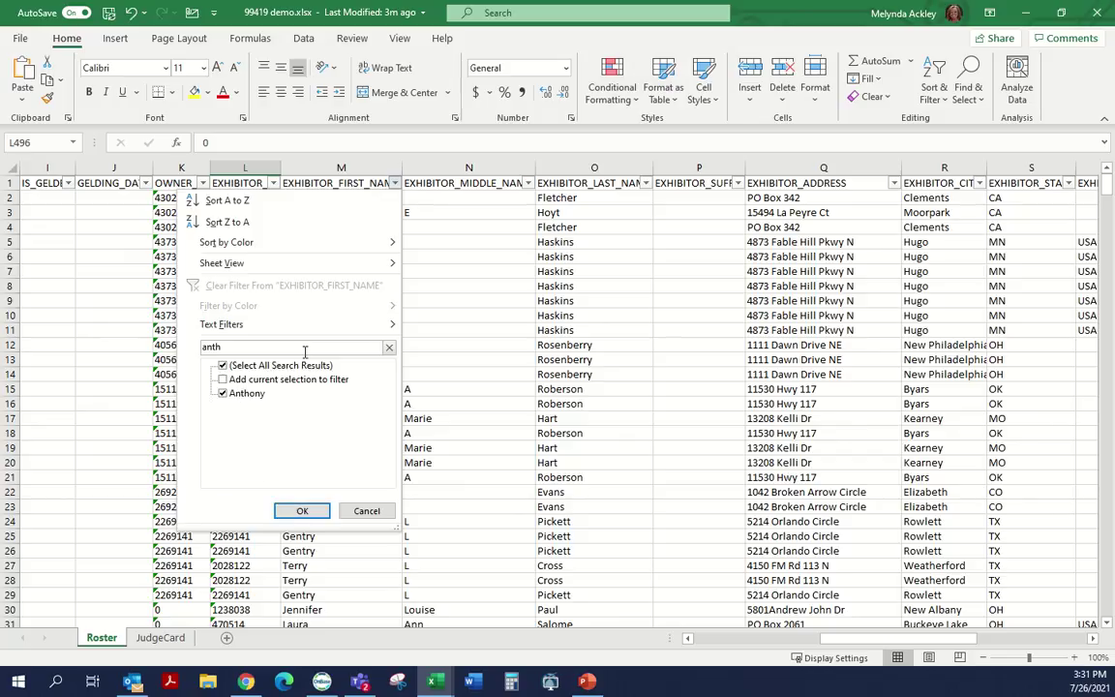
{"action": "key", "text": "Return"}
Check the row's address details and select the correct Exhibitor ID in the lookup results.
{"action": "key", "text": "Right"}
{"action": "key", "text": "Right"}
{"action": "key", "text": "Right"}
{"action": "key", "text": "Right"}
{"action": "key", "text": "Right"}
{"action": "key", "text": "Right"}
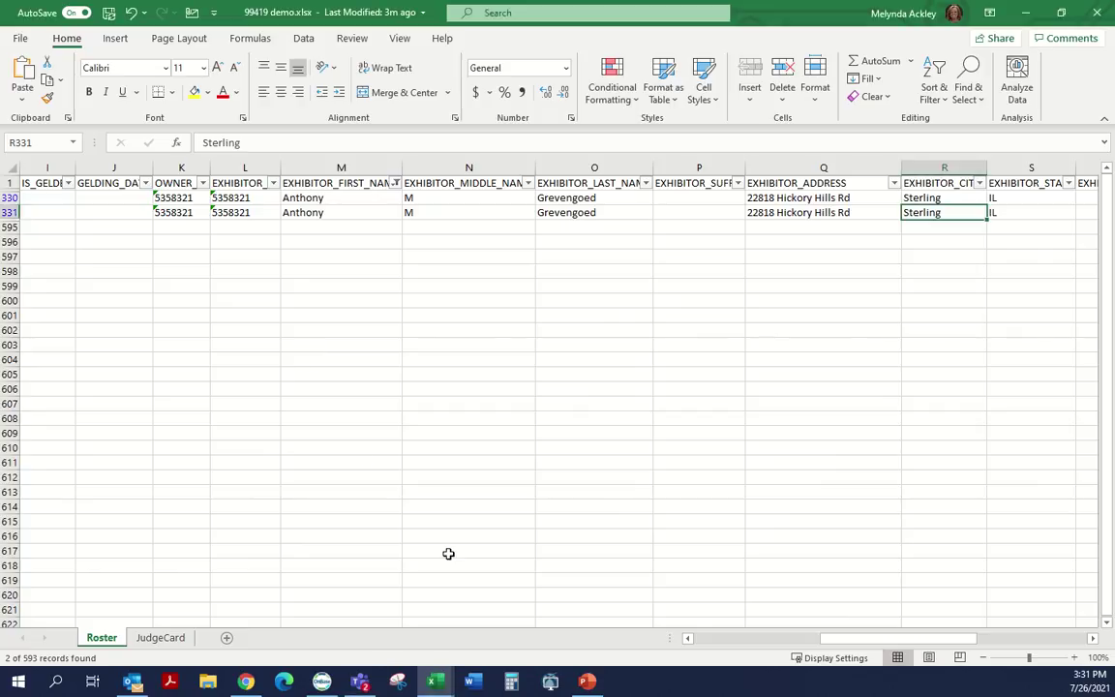
{"action": "left_click", "coordinate": [239, 682]}
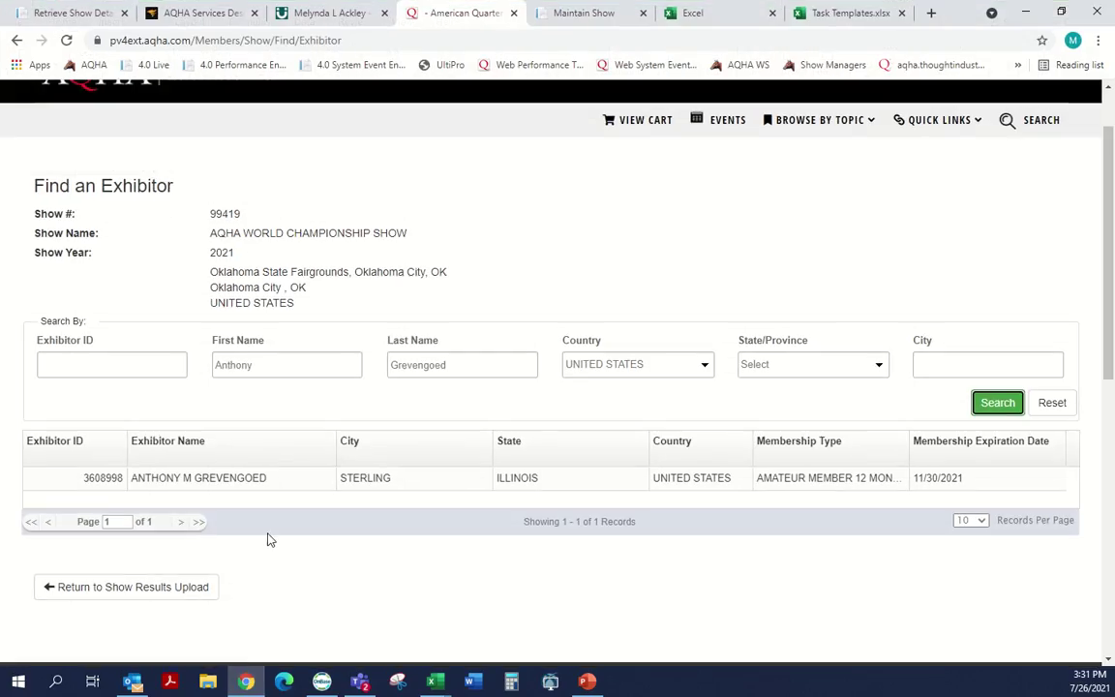
{"action": "double_click", "coordinate": [98, 479]}
{"action": "key", "text": "ctrl+c"}
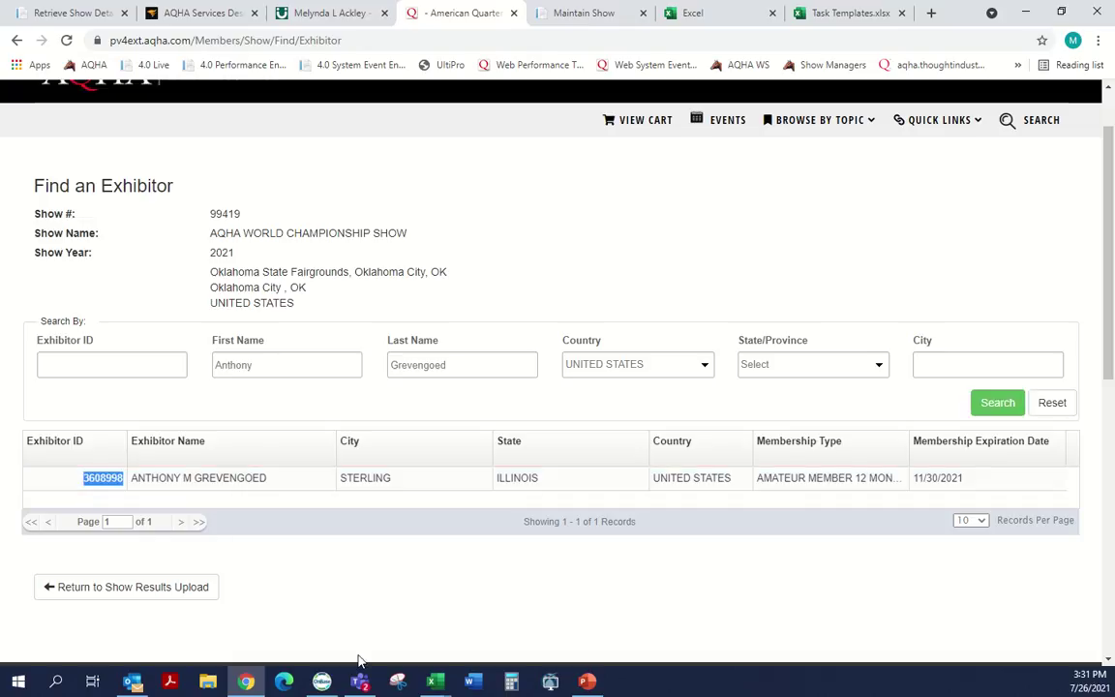
Paste the correct exhibitor ID into EXHIBITOR_ID for roster rows 330 and 331.
{"action": "mouse_move", "coordinate": [432, 686]}
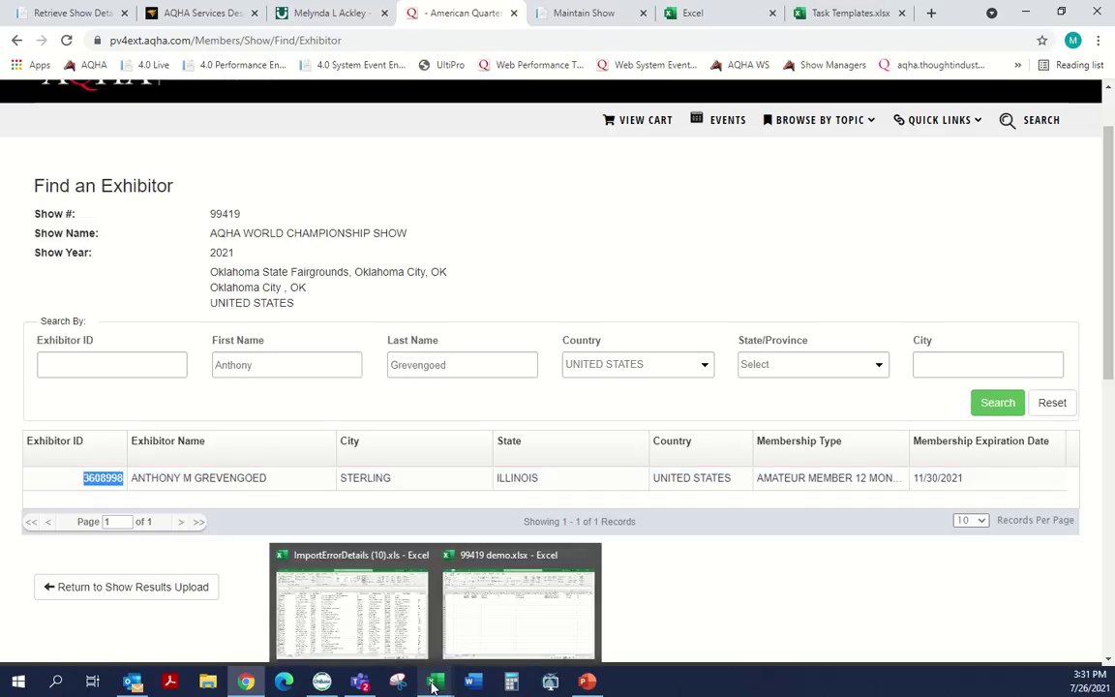
{"action": "left_click", "coordinate": [485, 620]}
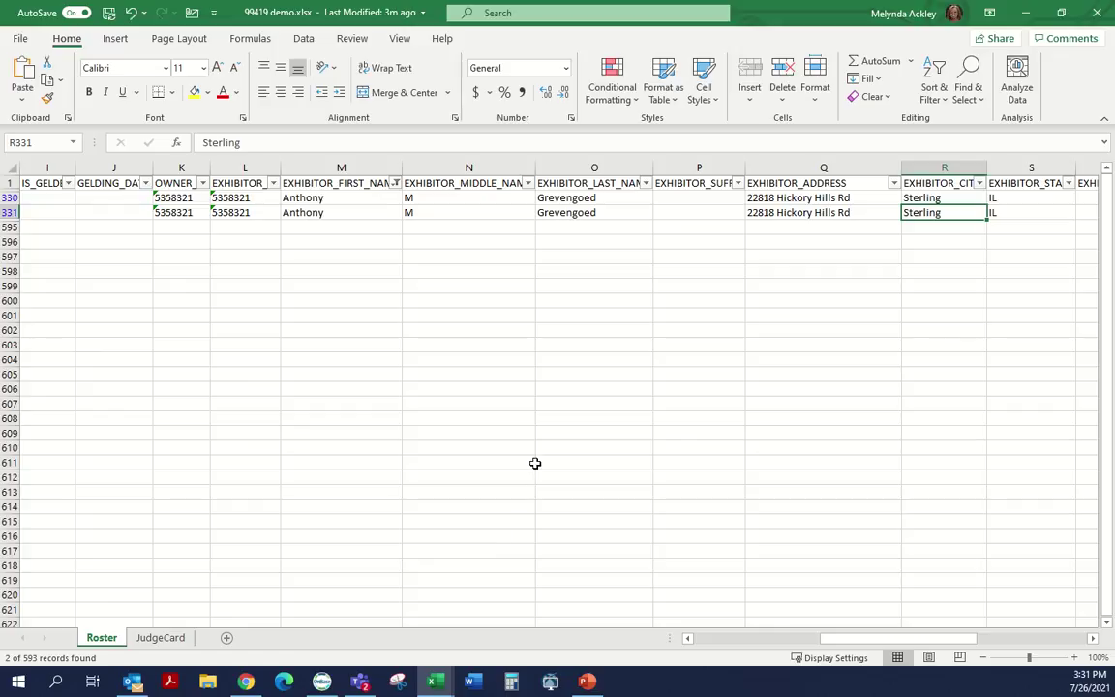
{"action": "key", "text": "Left"}
{"action": "key", "text": "Left"}
{"action": "key", "text": "Left"}
{"action": "key", "text": "Left"}
{"action": "key", "text": "Left"}
{"action": "key", "text": "Left"}
{"action": "key", "text": "Up"}
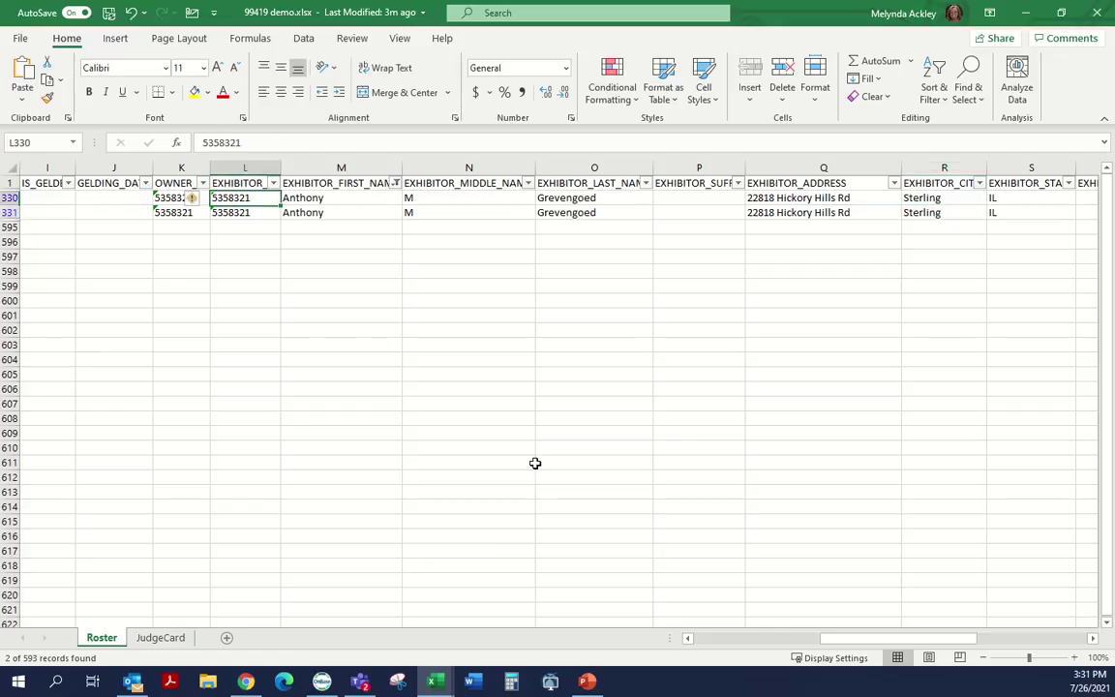
{"action": "key", "text": "ctrl+v"}
{"action": "key", "text": "Down"}
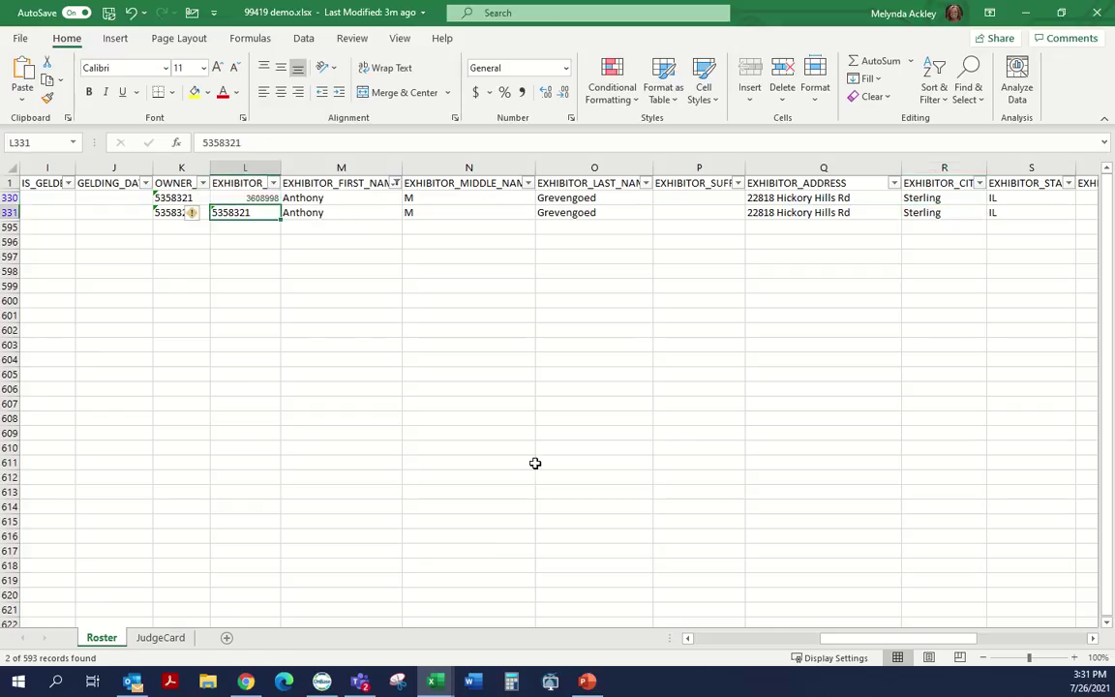
{"action": "key", "text": "ctrl+v"}
Verify the new exhibitor IDs in both rows against their registration numbers and owner IDs.
{"action": "key", "text": "Left"}
{"action": "key", "text": "Left"}
{"action": "key", "text": "Left"}
{"action": "key", "text": "Left"}
{"action": "key", "text": "ctrl+v"}
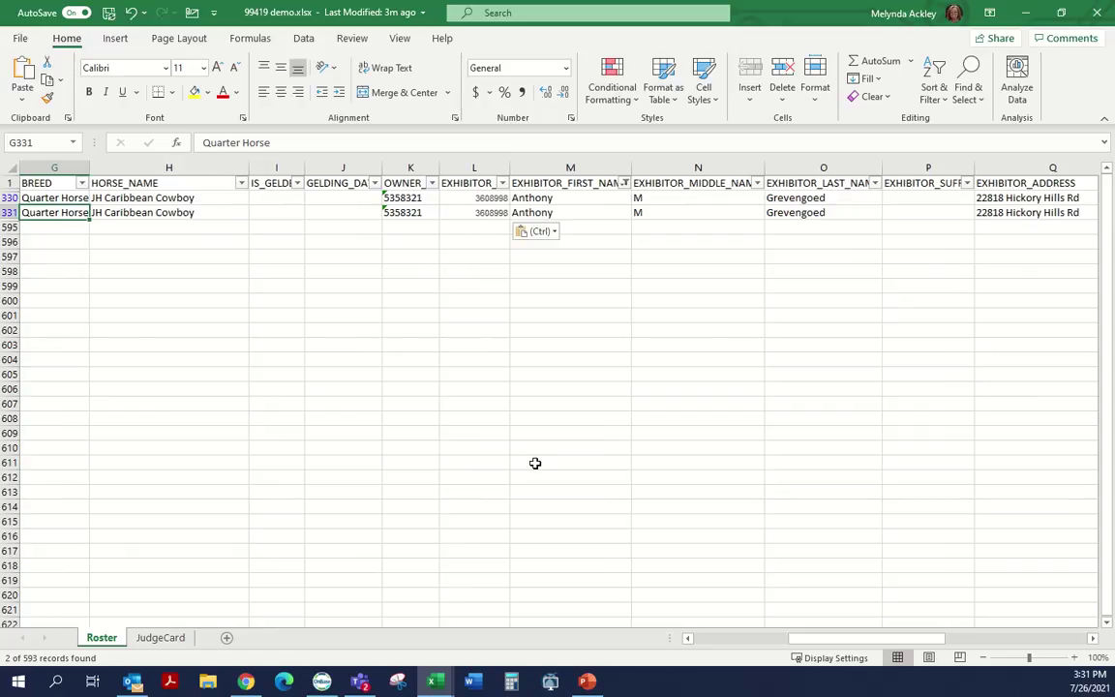
{"action": "key", "text": "Left"}
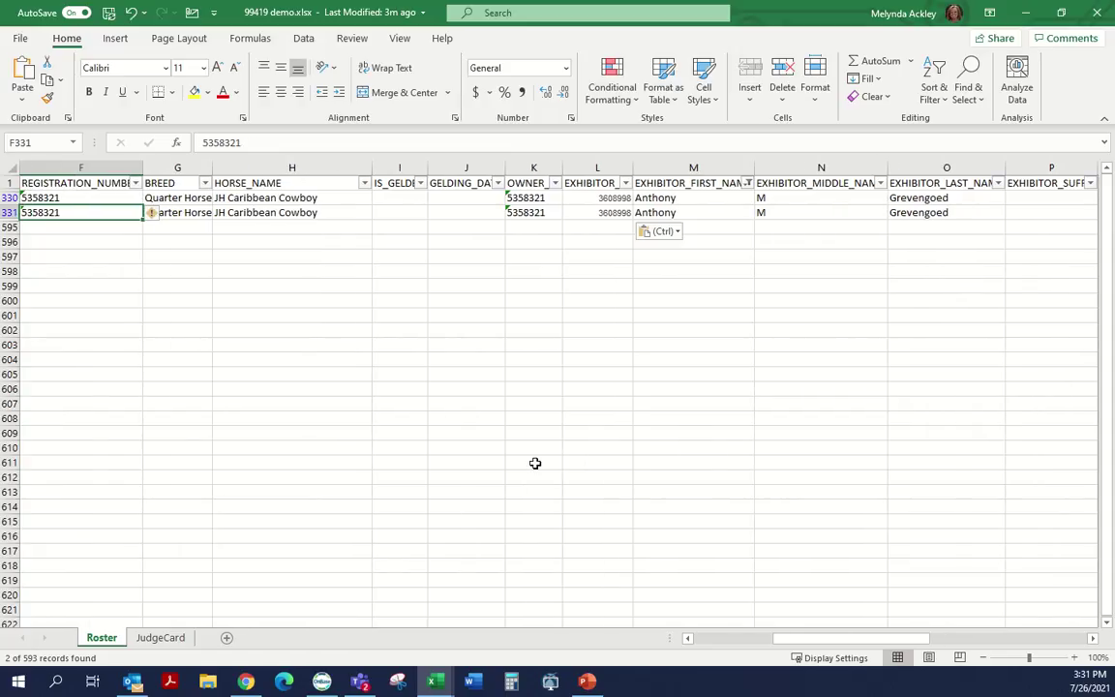
{"action": "key", "text": "Right"}
{"action": "key", "text": "Right"}
{"action": "key", "text": "Right"}
{"action": "key", "text": "Right"}
{"action": "key", "text": "Right"}
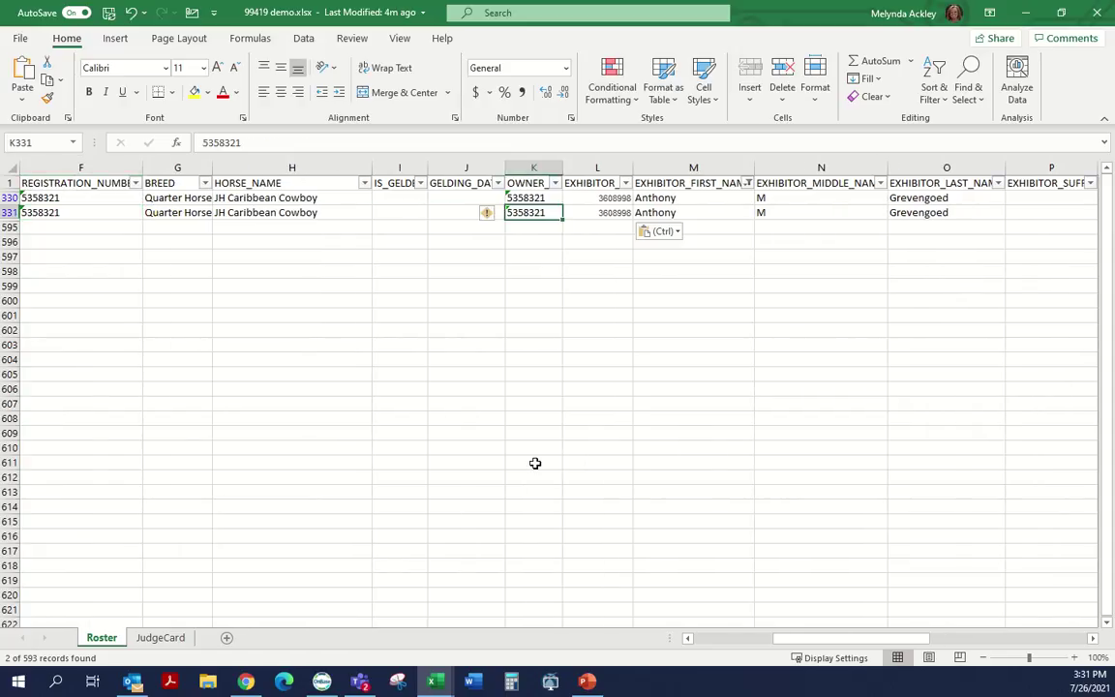
{"action": "key", "text": "Right"}
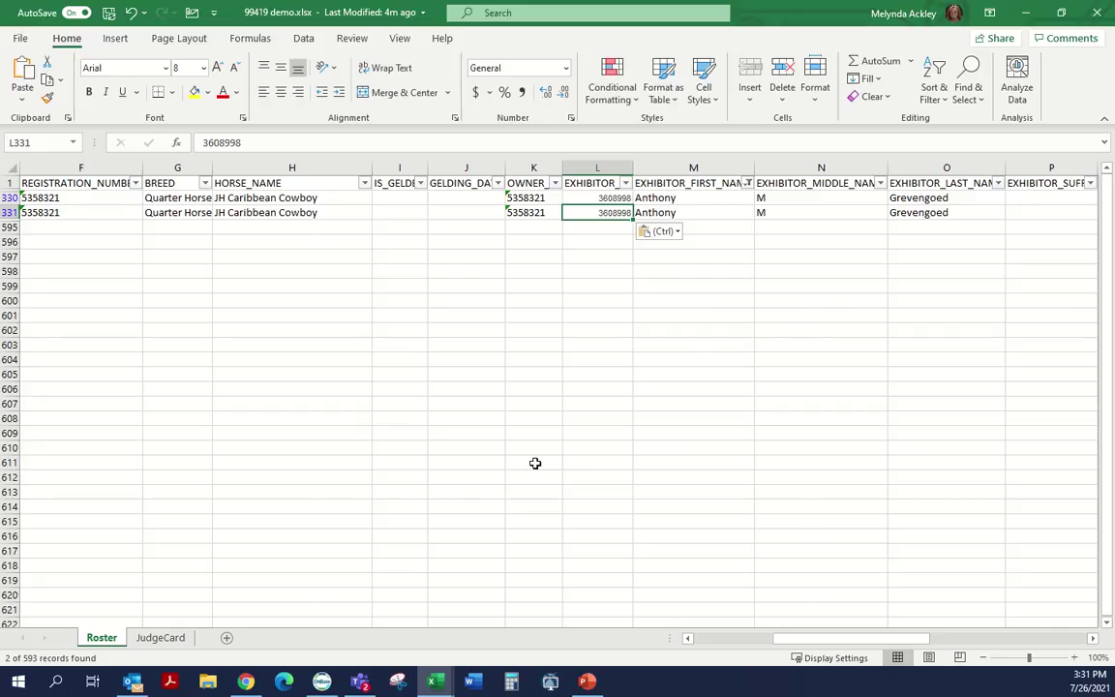
{"action": "key", "text": "Left"}
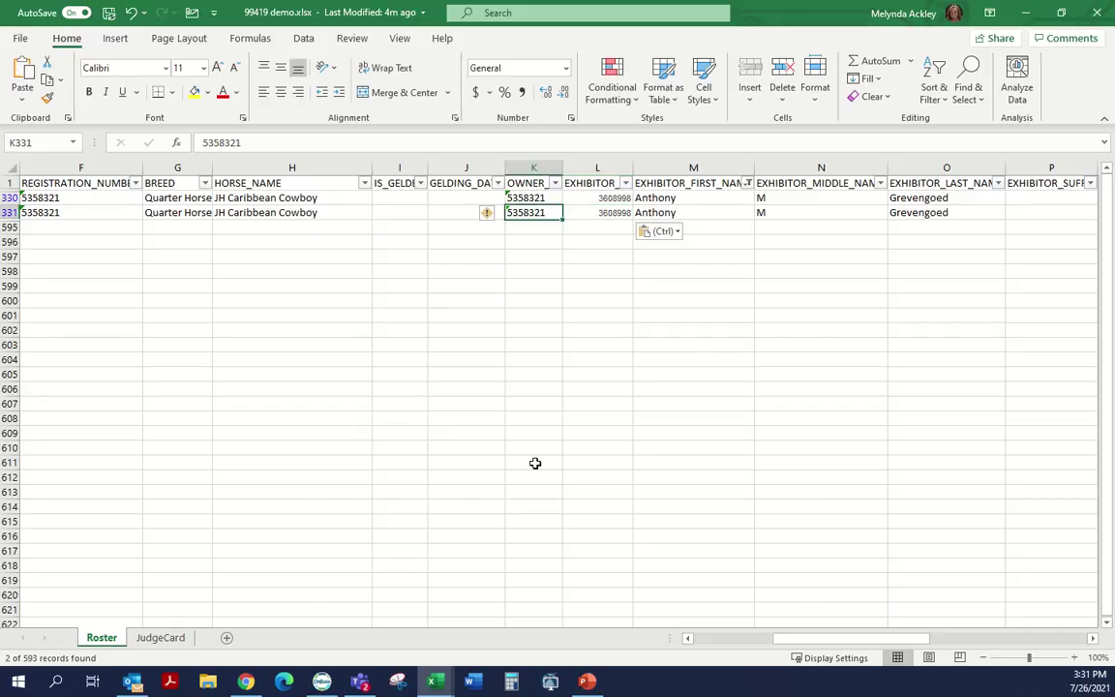
{"action": "key", "text": "Right"}
{"action": "key", "text": "Up"}
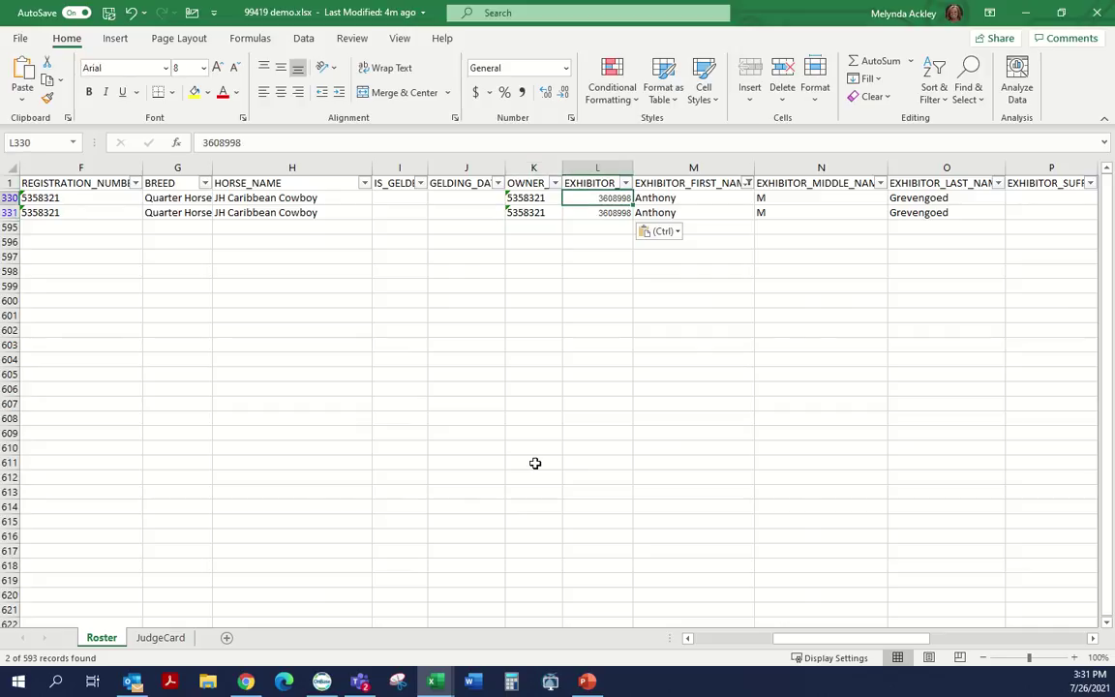
{"action": "left_click", "coordinate": [89, 198]}
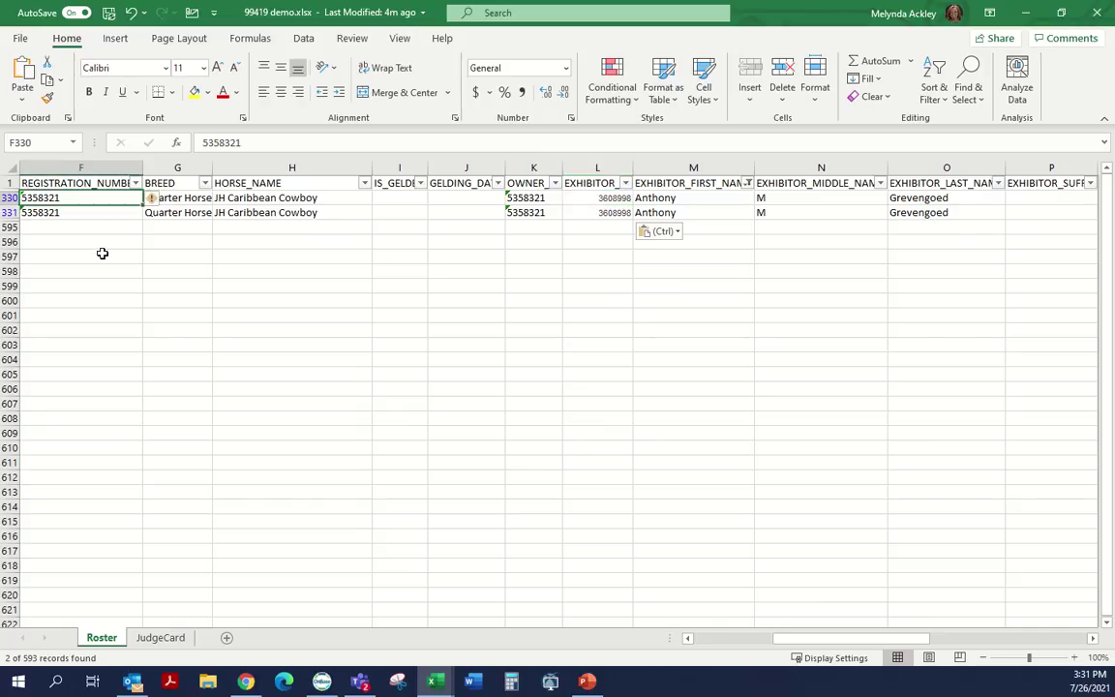
{"action": "left_click", "coordinate": [595, 198]}
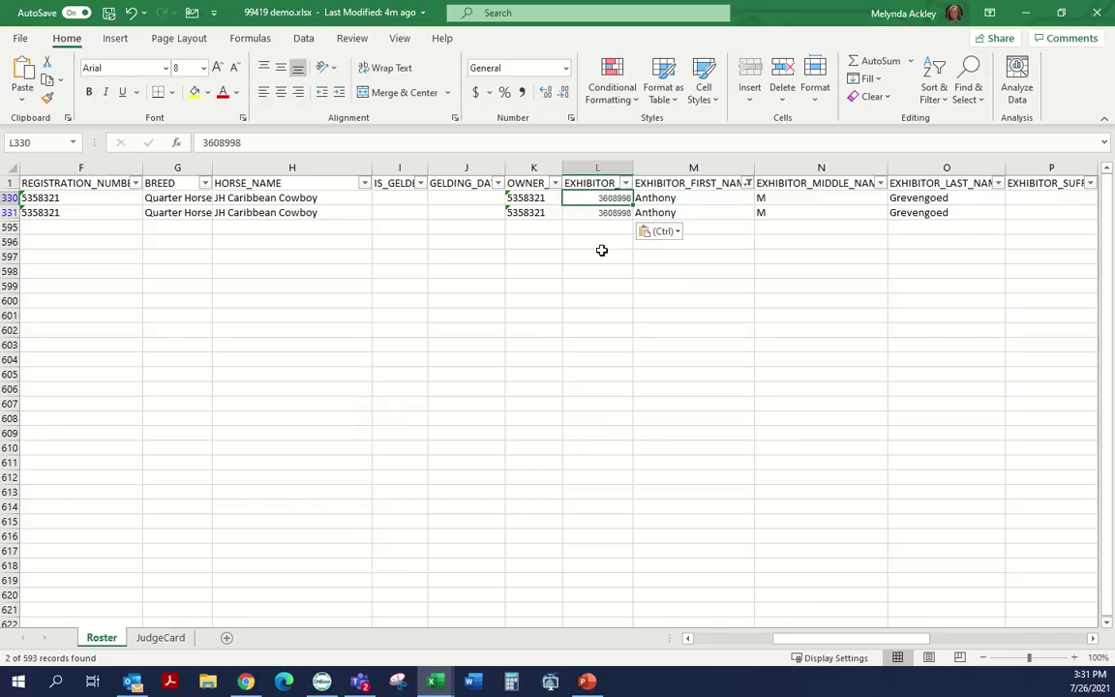
In the error report workbook, delete rows 2–5.
{"action": "mouse_move", "coordinate": [440, 689]}
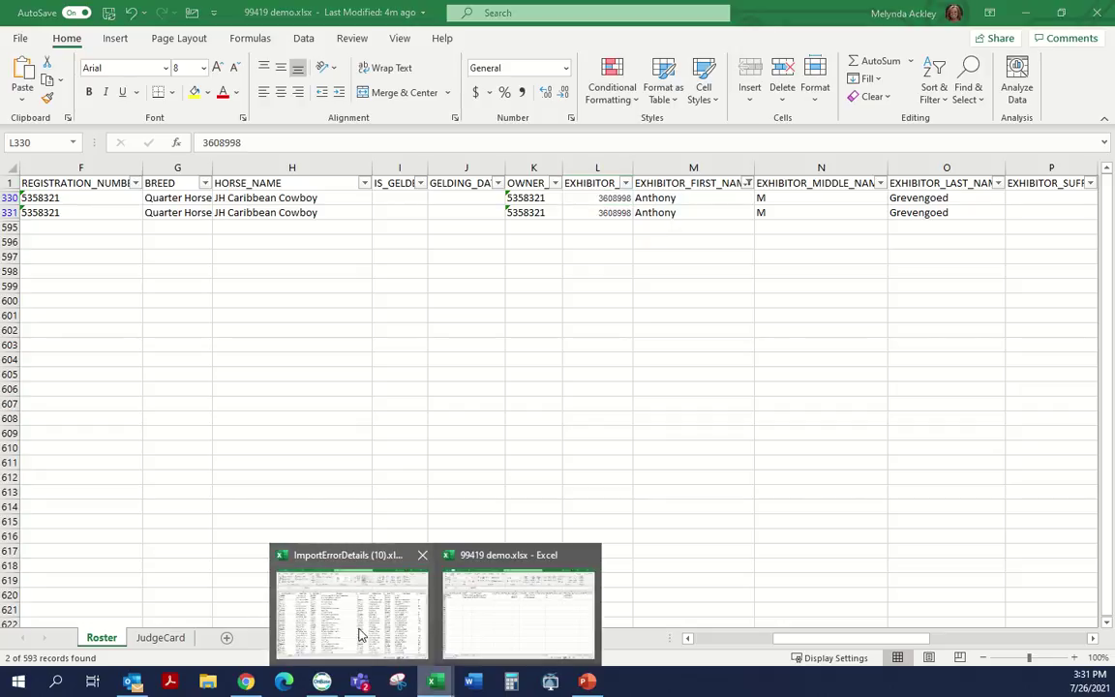
{"action": "left_click", "coordinate": [322, 569]}
{"action": "left_click", "coordinate": [334, 231]}
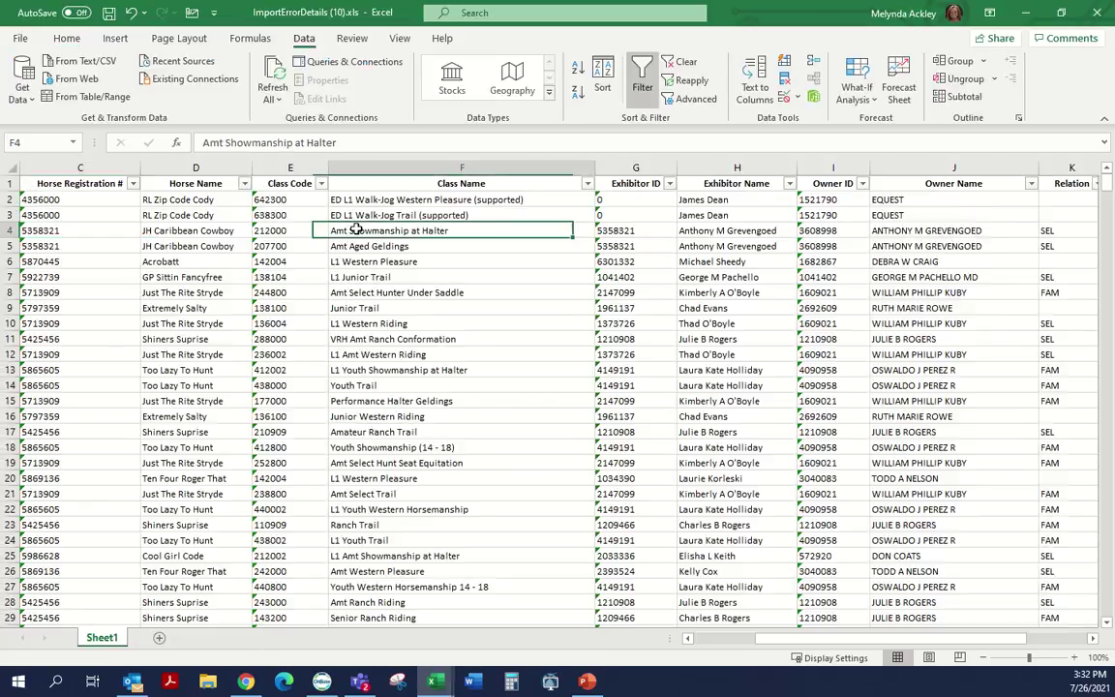
{"action": "key", "text": "shift+space"}
{"action": "key", "text": "Up"}
{"action": "key", "text": "Up"}
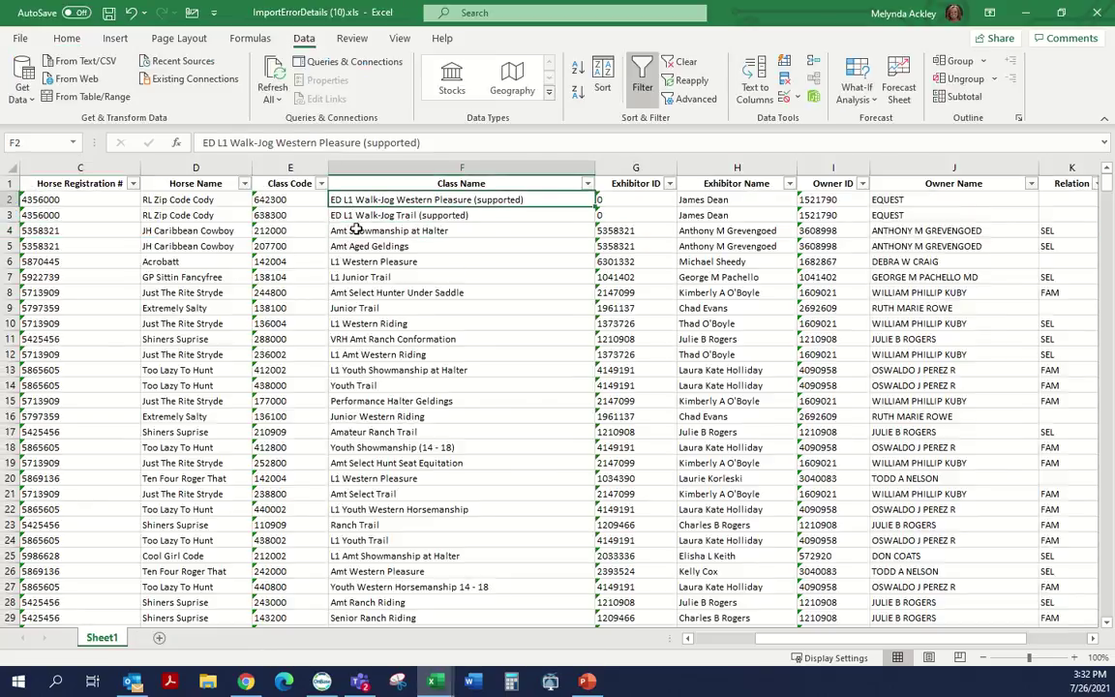
{"action": "key", "text": "shift+space"}
{"action": "key", "text": "shift+Down"}
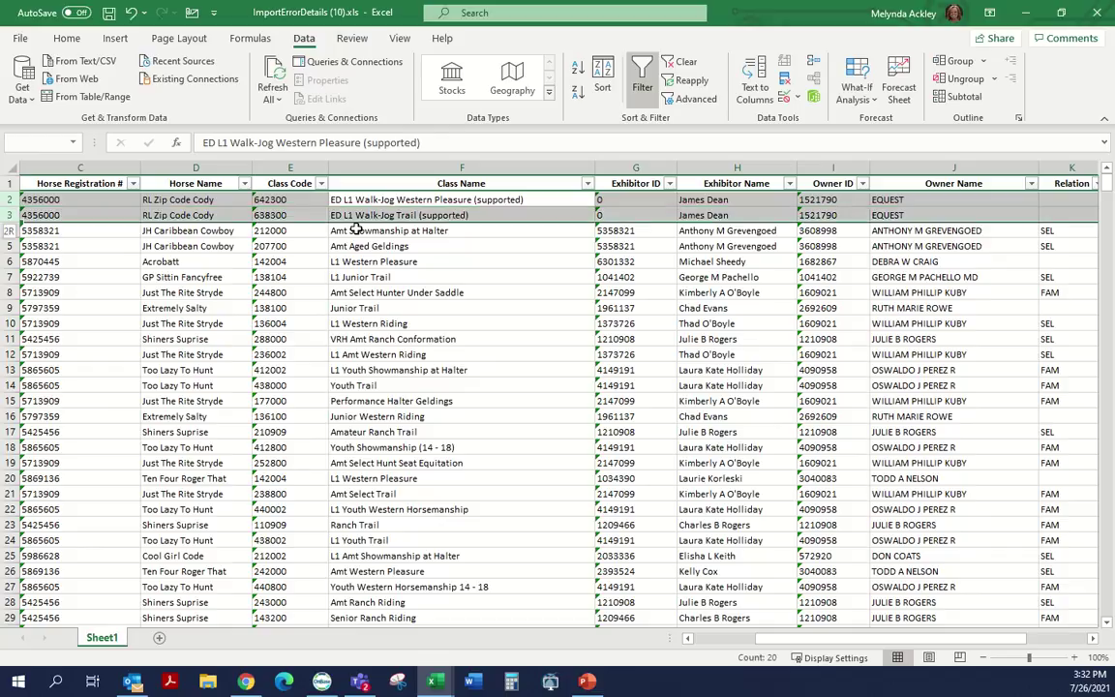
{"action": "key", "text": "shift+Down"}
{"action": "key", "text": "shift+Down"}
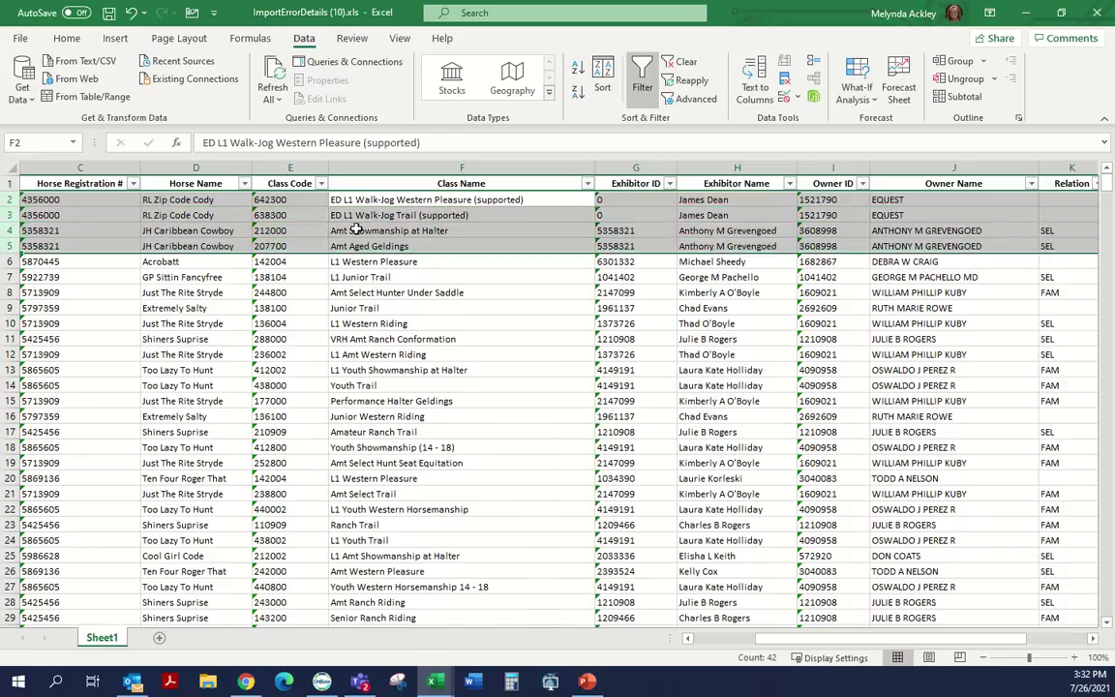
{"action": "right_click", "coordinate": [356, 229]}
{"action": "left_click", "coordinate": [399, 378]}
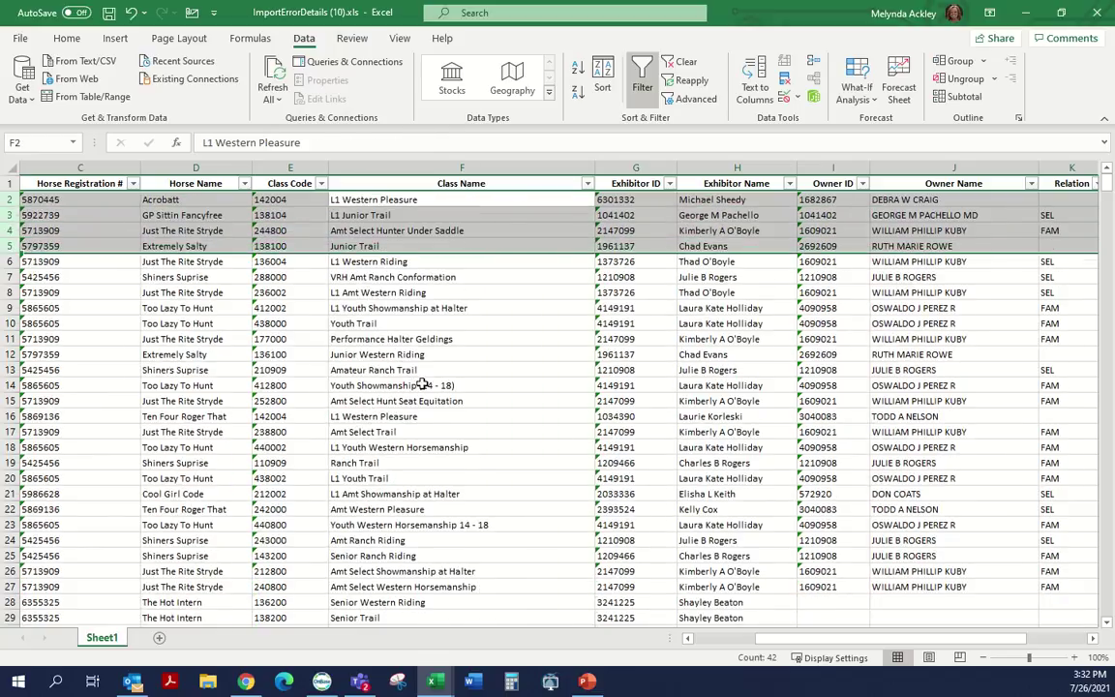
Review row 2's error, owner and exhibitor ID, then copy its exhibitor name.
{"action": "key", "text": "Up"}
{"action": "key", "text": "Left"}
{"action": "key", "text": "Left"}
{"action": "key", "text": "Left"}
{"action": "key", "text": "Left"}
{"action": "key", "text": "Left"}
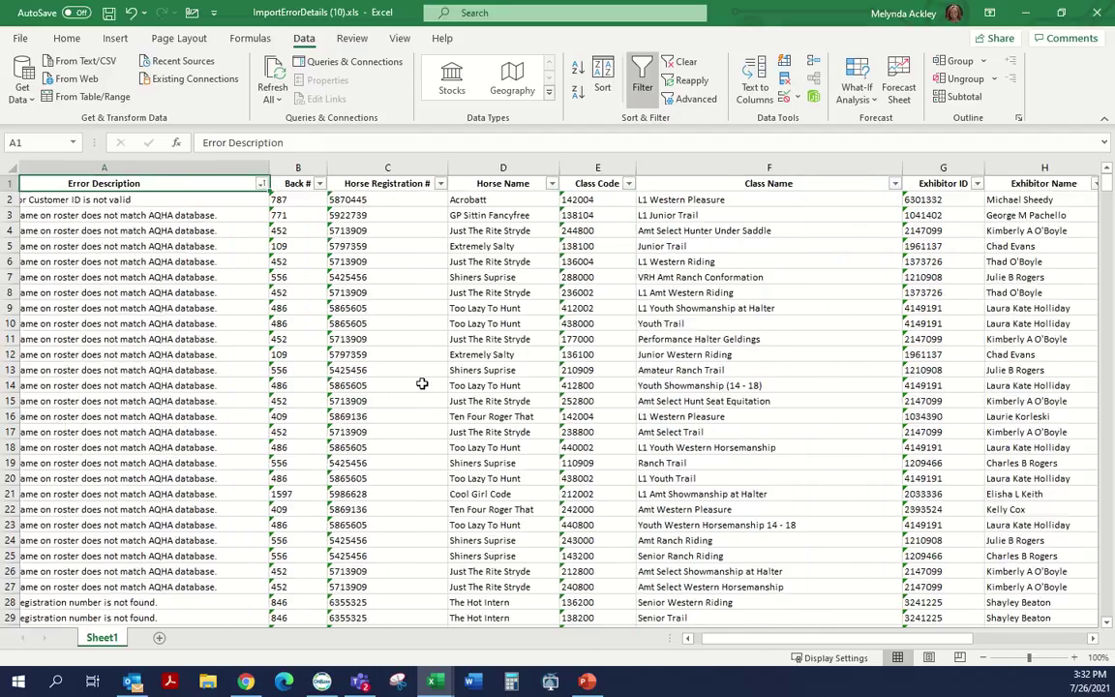
{"action": "key", "text": "Down"}
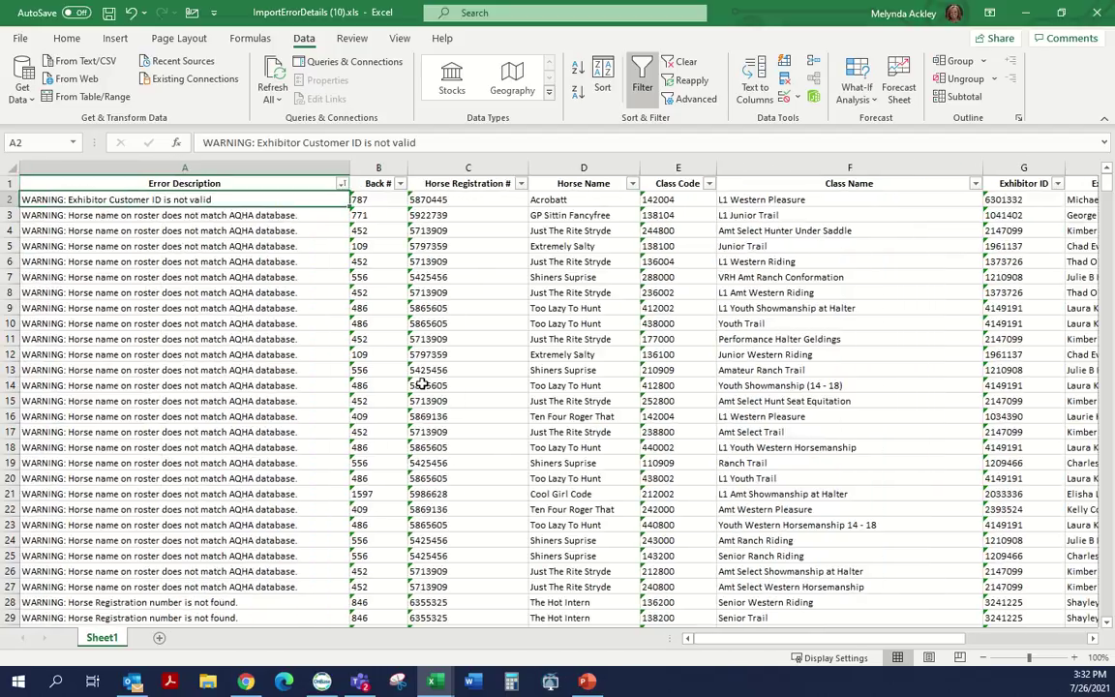
{"action": "key", "text": "Right"}
{"action": "key", "text": "Right"}
{"action": "key", "text": "Right"}
{"action": "key", "text": "Right"}
{"action": "key", "text": "Right"}
{"action": "key", "text": "Right"}
{"action": "key", "text": "Right"}
{"action": "key", "text": "Right"}
{"action": "key", "text": "Right"}
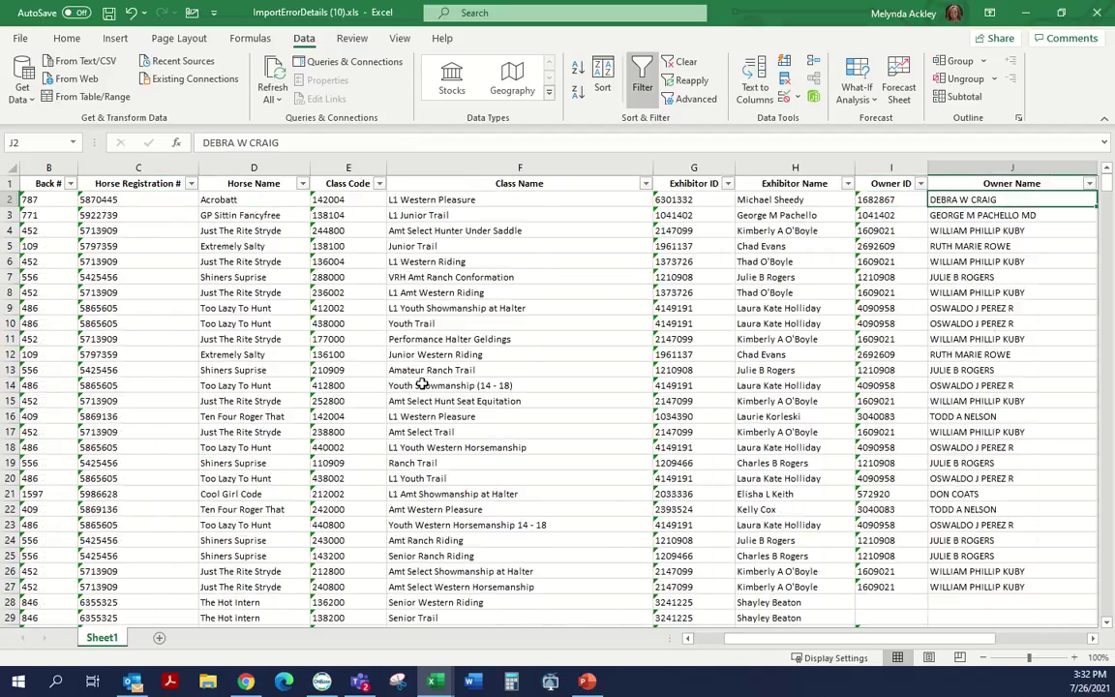
{"action": "key", "text": "Left"}
{"action": "key", "text": "Left"}
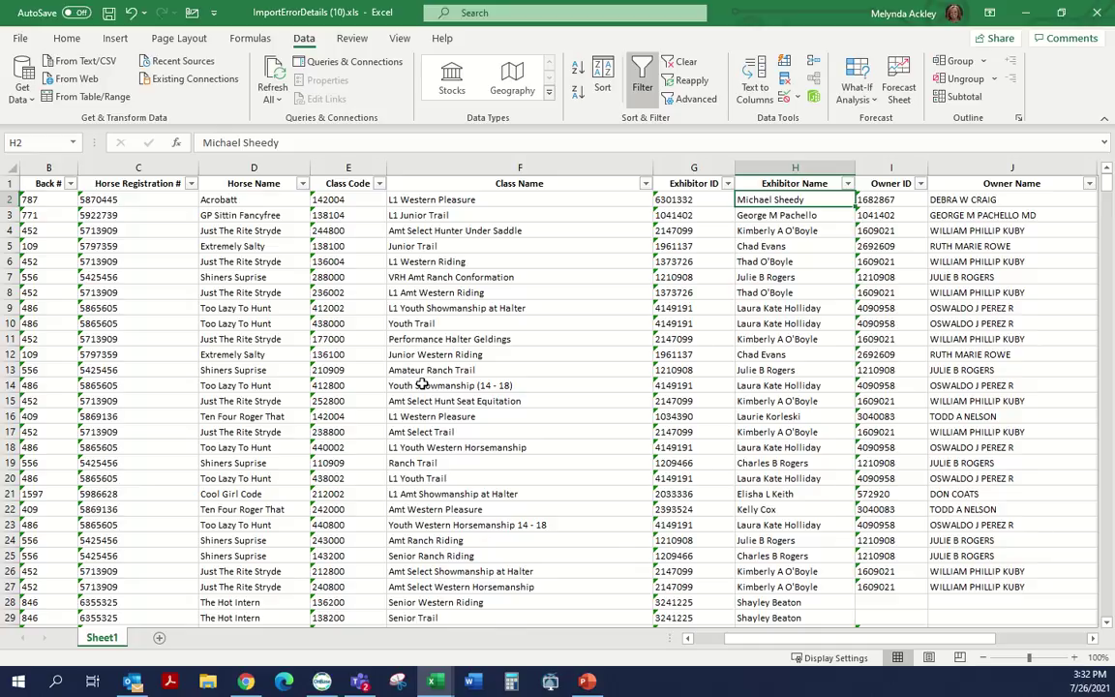
{"action": "key", "text": "Left"}
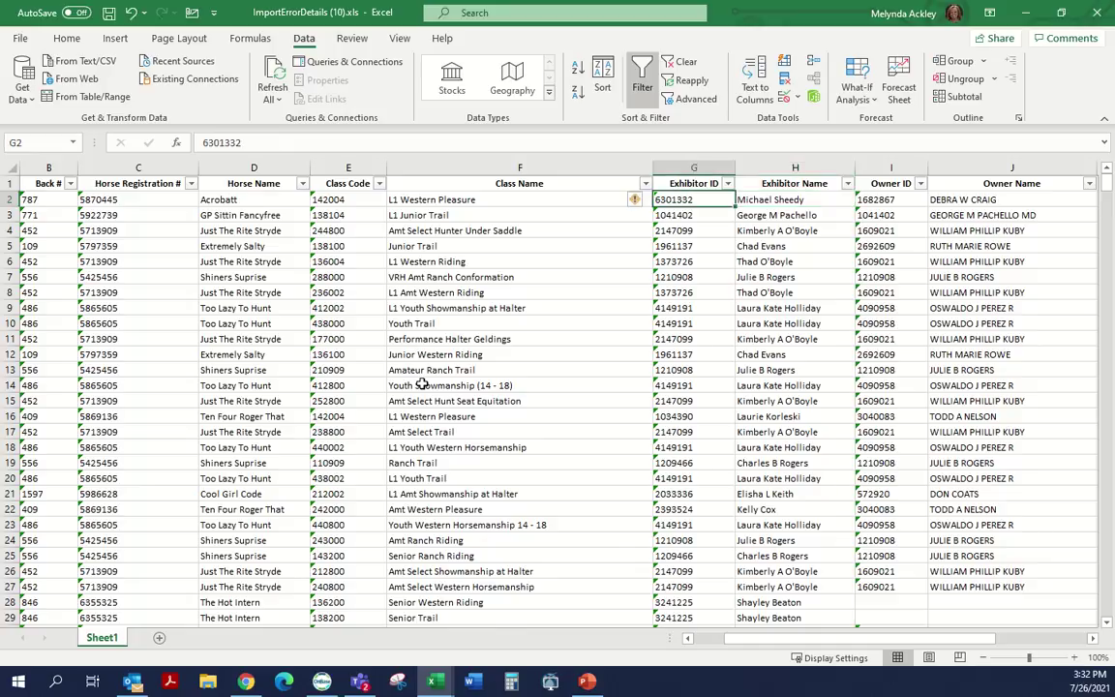
{"action": "key", "text": "Right"}
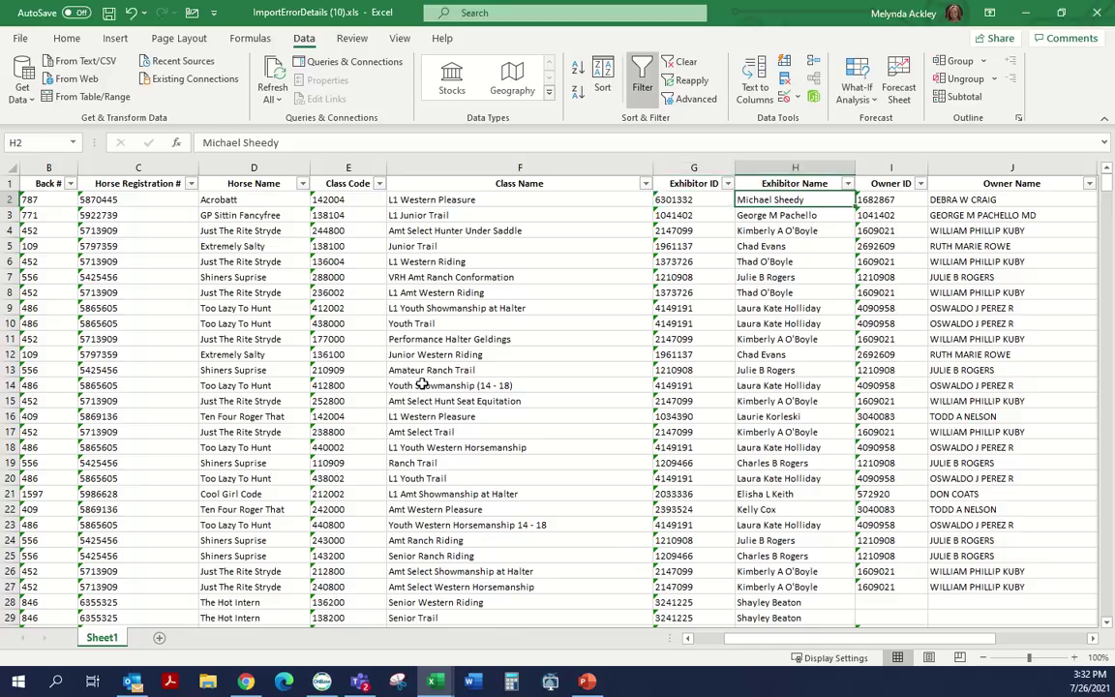
{"action": "key", "text": "ctrl+c"}
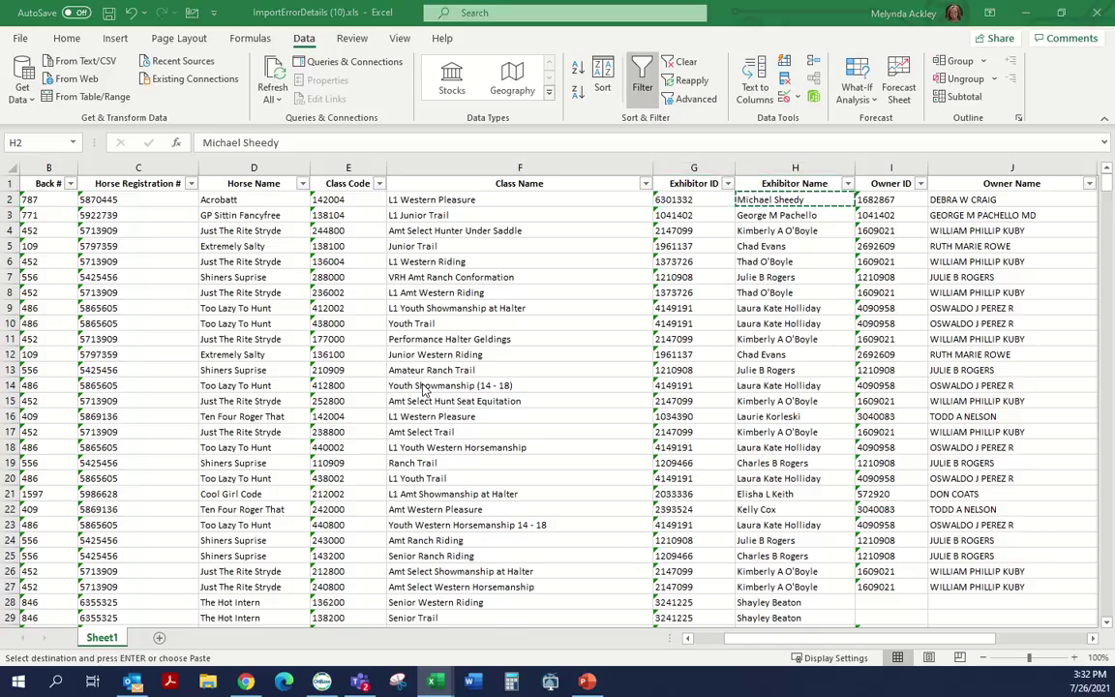
In Find an Exhibitor, enter the copied first name and surname in the search fields.
{"action": "key", "text": "alt+Tab"}
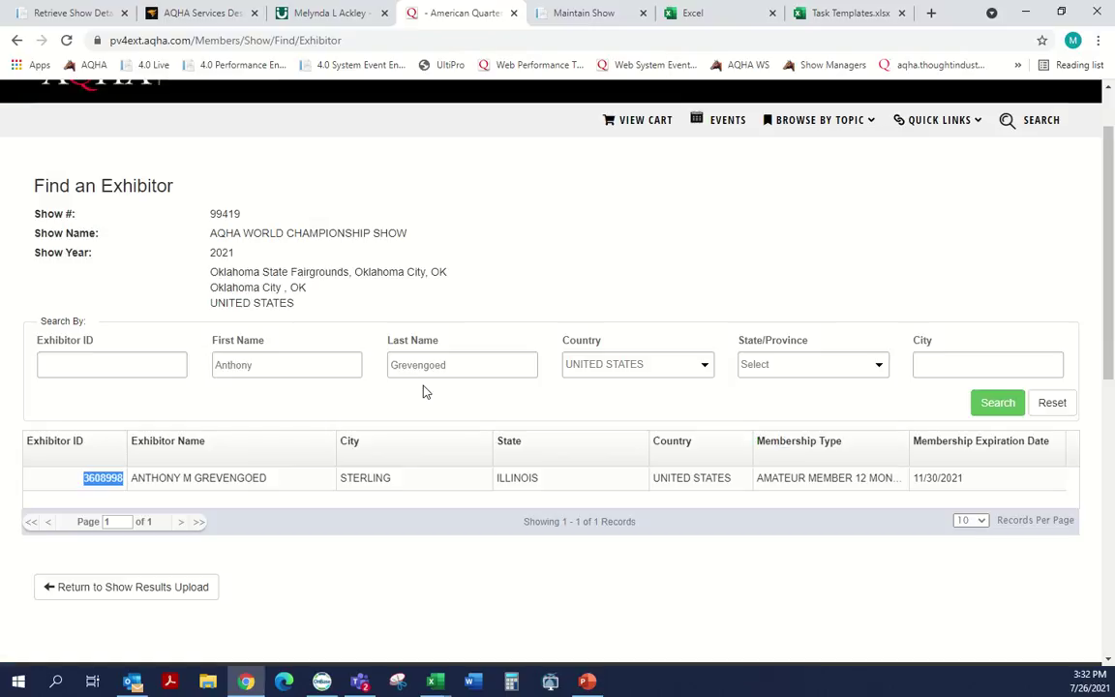
{"action": "left_click", "coordinate": [289, 363]}
{"action": "left_click_drag", "start_coordinate": [288, 363], "coordinate": [171, 376]}
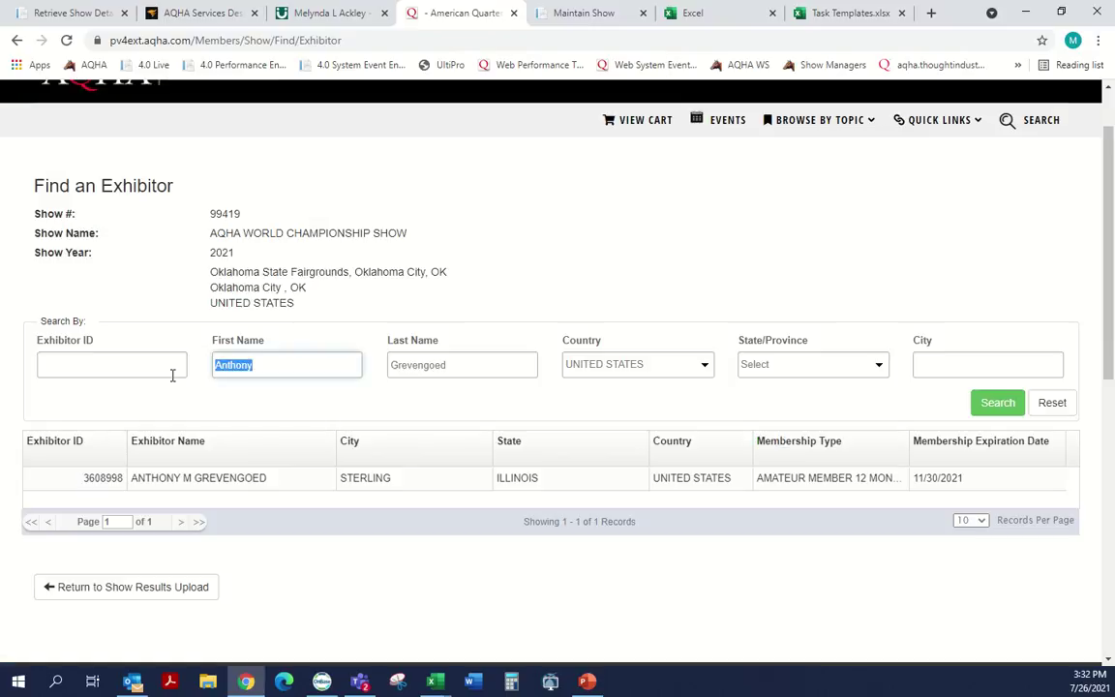
{"action": "key", "text": "ctrl+v"}
{"action": "key", "text": "ctrl+shift+Left"}
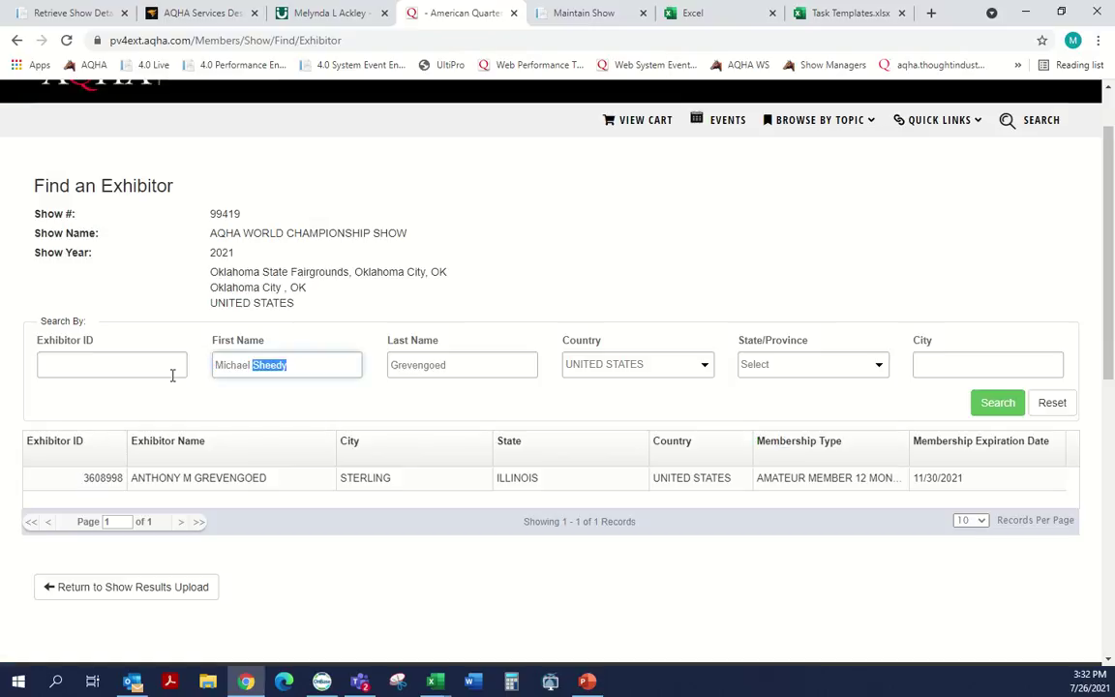
{"action": "key", "text": "ctrl+x"}
{"action": "key", "text": "Tab"}
{"action": "key", "text": "ctrl+v"}
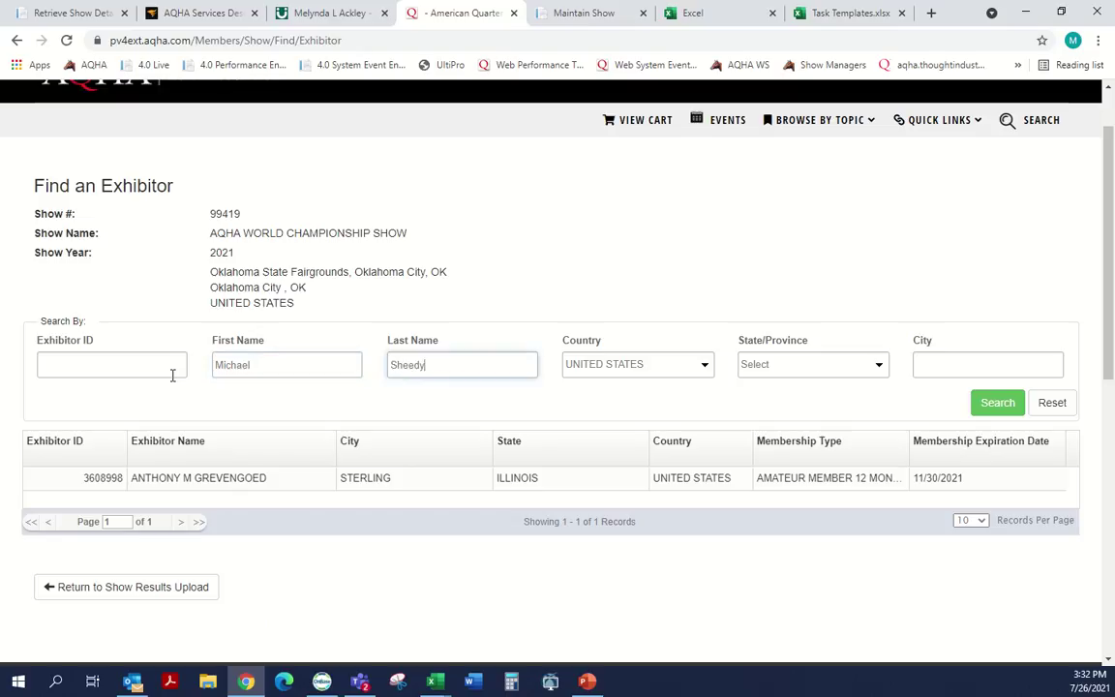
Run the exhibitor search and select the matching exhibitor's ID.
{"action": "key", "text": "shift+Tab"}
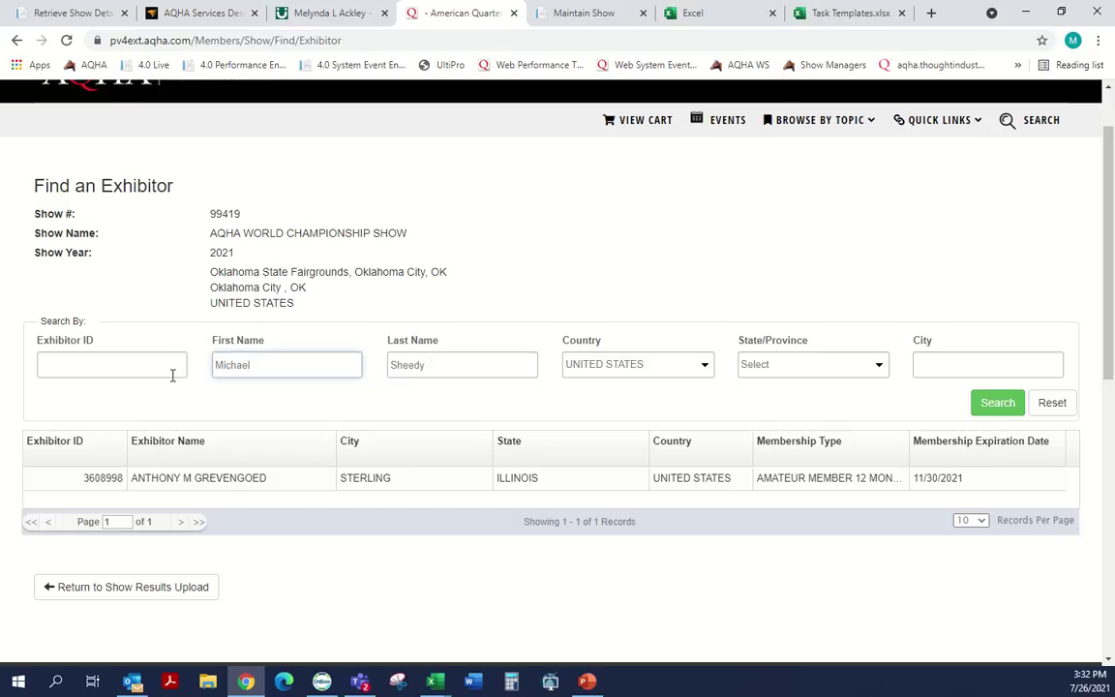
{"action": "key", "text": "Tab"}
{"action": "left_click", "coordinate": [977, 408]}
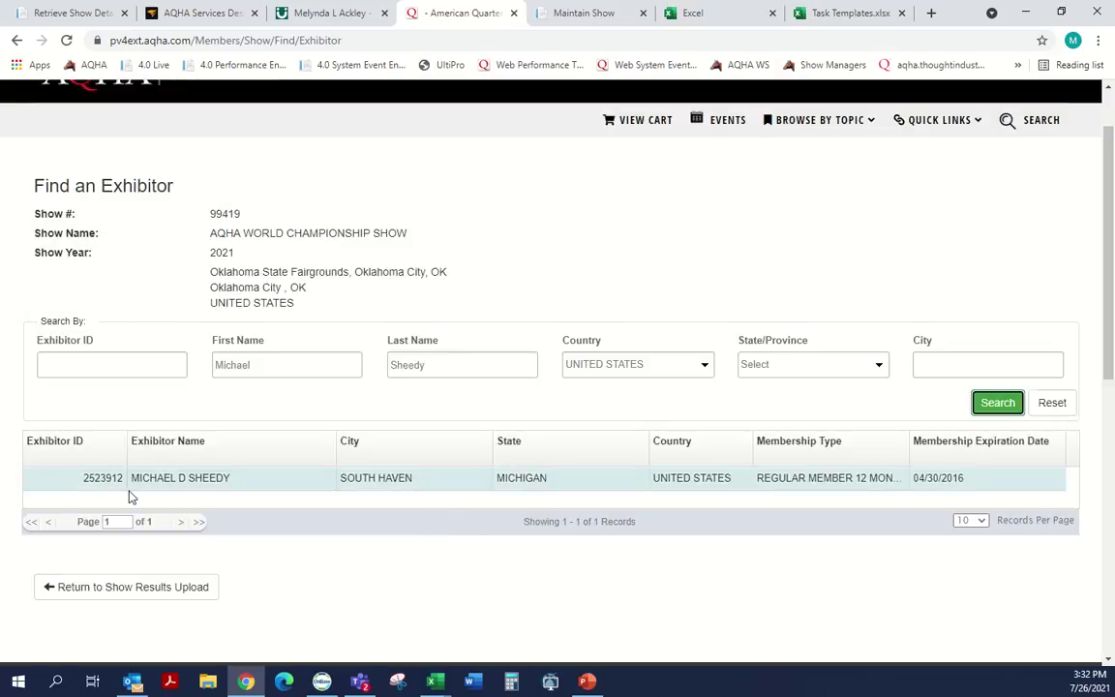
{"action": "double_click", "coordinate": [100, 479]}
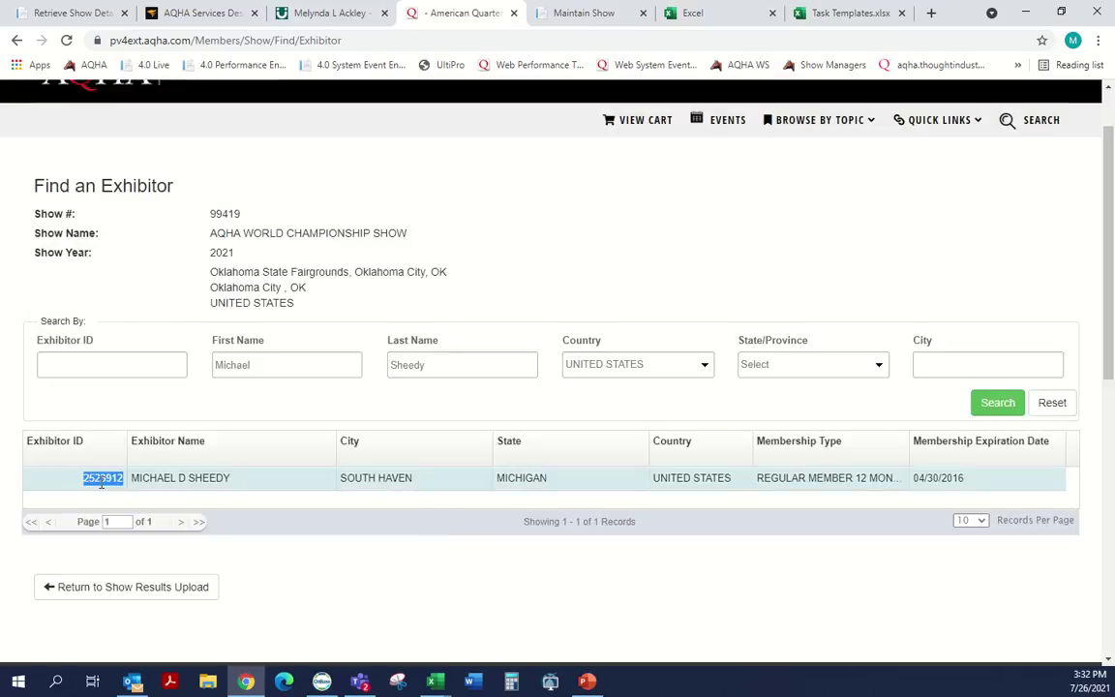
{"action": "key", "text": "alt+Tab"}
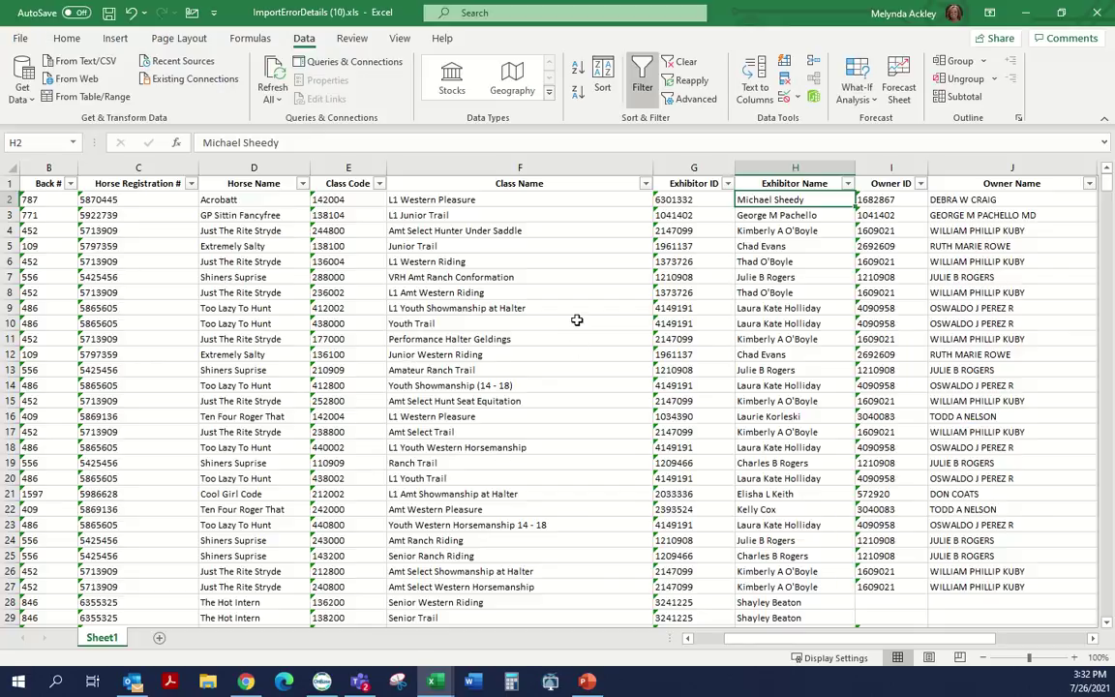
Filter the roster's EXHIBITOR_FIRST_NAME column to the flagged exhibitor's first name.
{"action": "key", "text": "alt+Tab"}
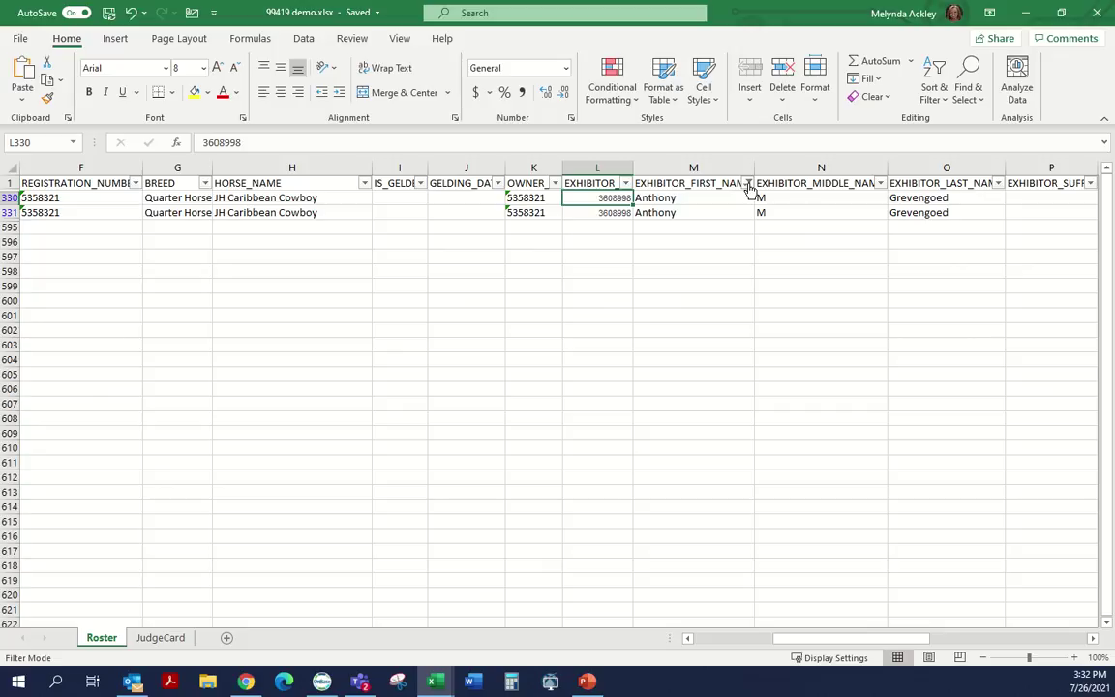
{"action": "left_click", "coordinate": [749, 186]}
{"action": "left_click", "coordinate": [662, 348]}
{"action": "type", "text": "mic"}
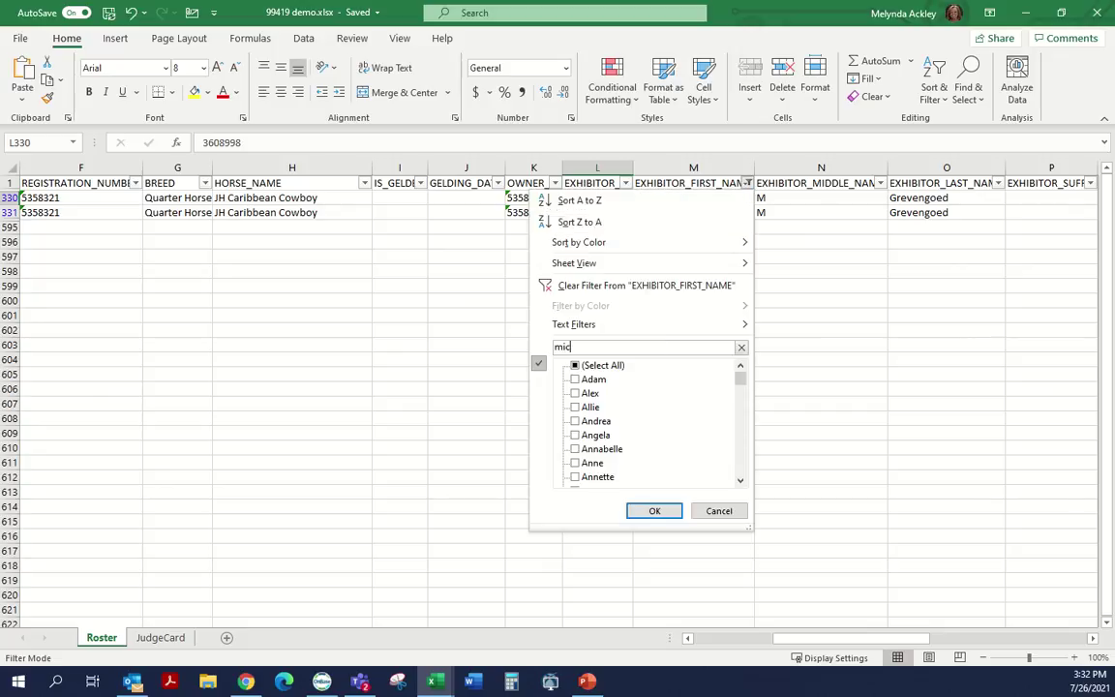
{"action": "type", "text": "hael"}
{"action": "key", "text": "Return"}
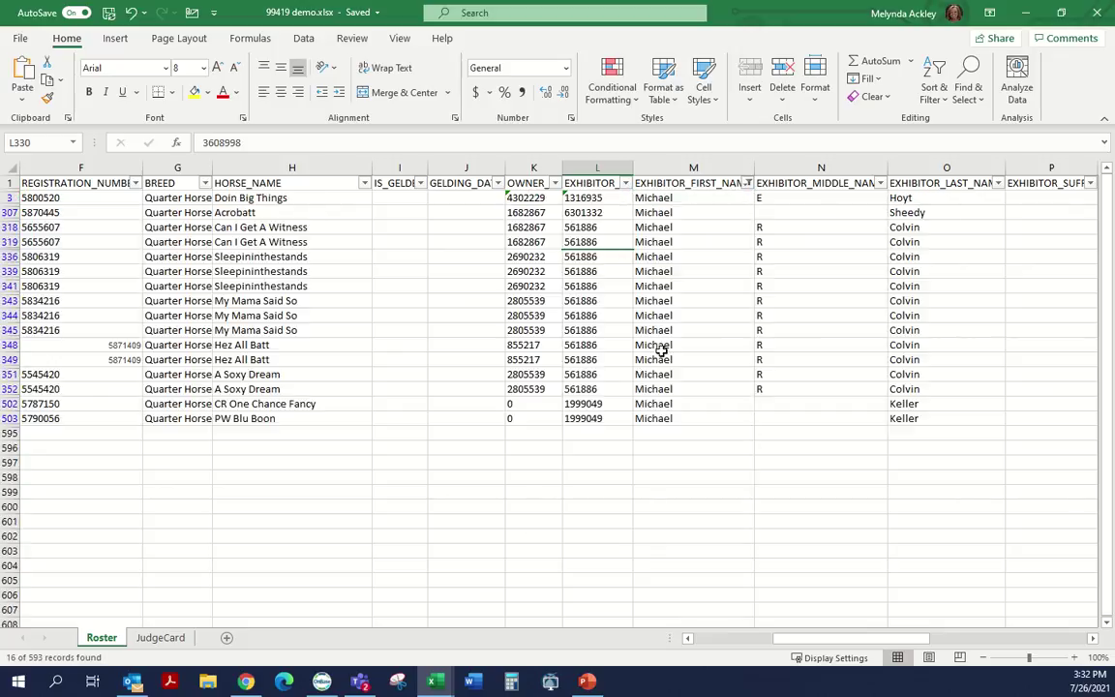
Find the matching exhibitor's row and ID cell, then go back to the lookup results.
{"action": "key", "text": "Up"}
{"action": "key", "text": "Up"}
{"action": "key", "text": "Up"}
{"action": "key", "text": "Right"}
{"action": "key", "text": "Right"}
{"action": "key", "text": "Right"}
{"action": "key", "text": "Right"}
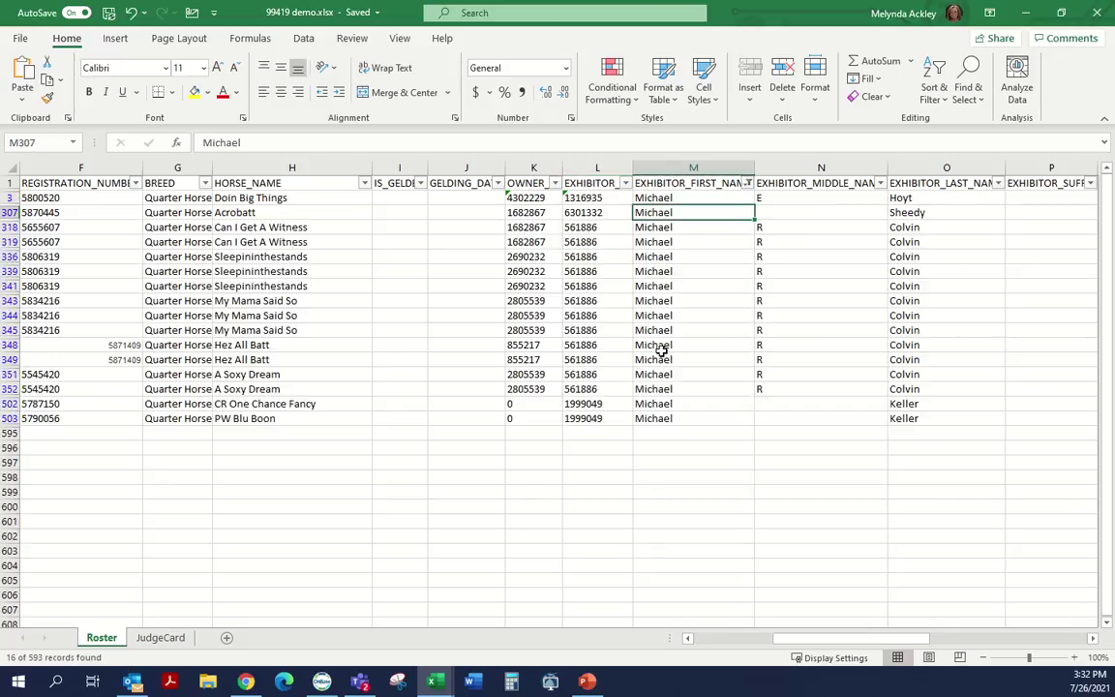
{"action": "key", "text": "Right"}
{"action": "key", "text": "Right"}
{"action": "key", "text": "Right"}
{"action": "key", "text": "Right"}
{"action": "key", "text": "Right"}
{"action": "key", "text": "Right"}
{"action": "key", "text": "Right"}
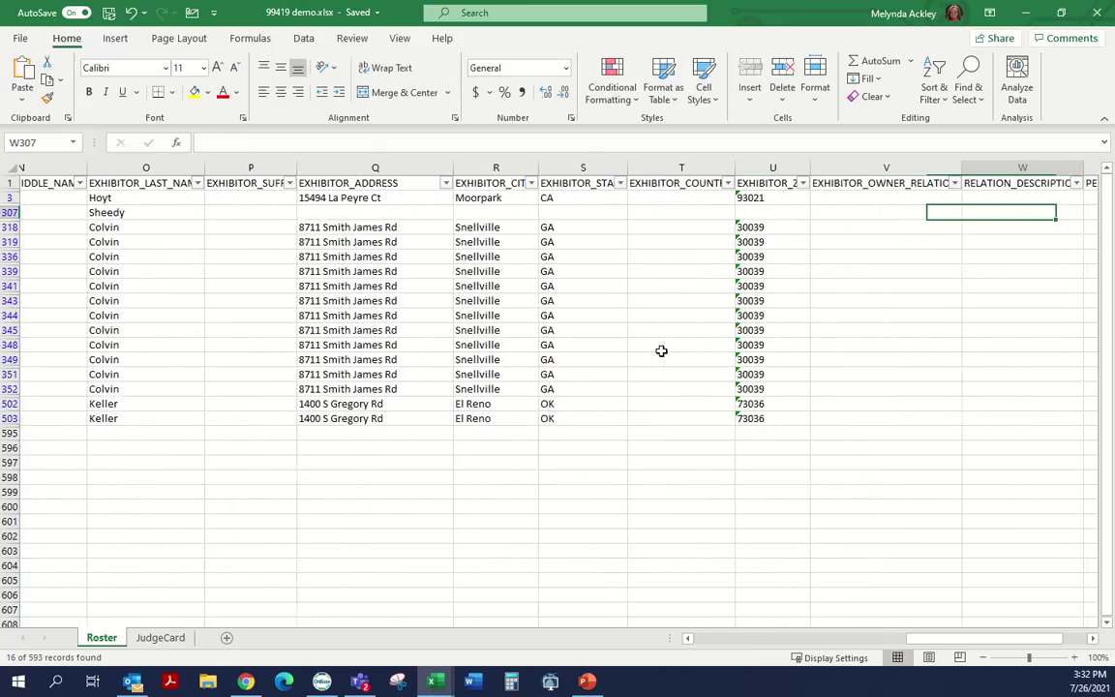
{"action": "key", "text": "Left"}
{"action": "key", "text": "Left"}
{"action": "key", "text": "Left"}
{"action": "key", "text": "Left"}
{"action": "key", "text": "Left"}
{"action": "key", "text": "Left"}
{"action": "key", "text": "Left"}
{"action": "key", "text": "Left"}
{"action": "key", "text": "Left"}
{"action": "key", "text": "Left"}
{"action": "key", "text": "Left"}
{"action": "key", "text": "Left"}
{"action": "key", "text": "Left"}
{"action": "key", "text": "Left"}
{"action": "key", "text": "Left"}
{"action": "key", "text": "Left"}
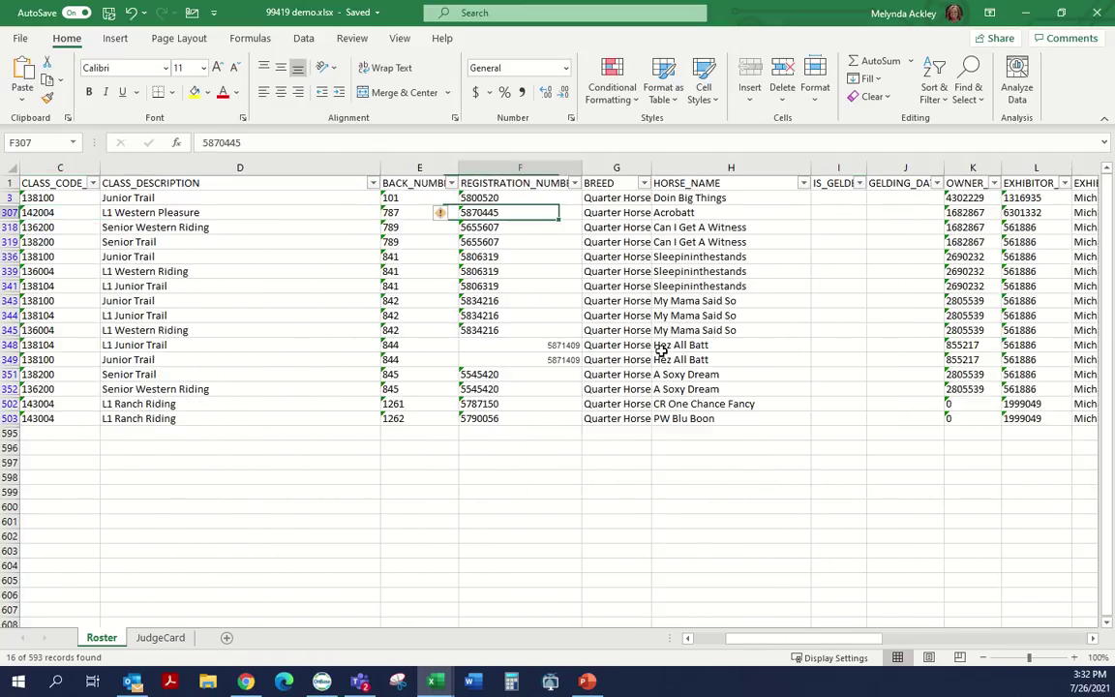
{"action": "key", "text": "Right"}
{"action": "key", "text": "Right"}
{"action": "key", "text": "Right"}
{"action": "key", "text": "Right"}
{"action": "key", "text": "Right"}
{"action": "key", "text": "Right"}
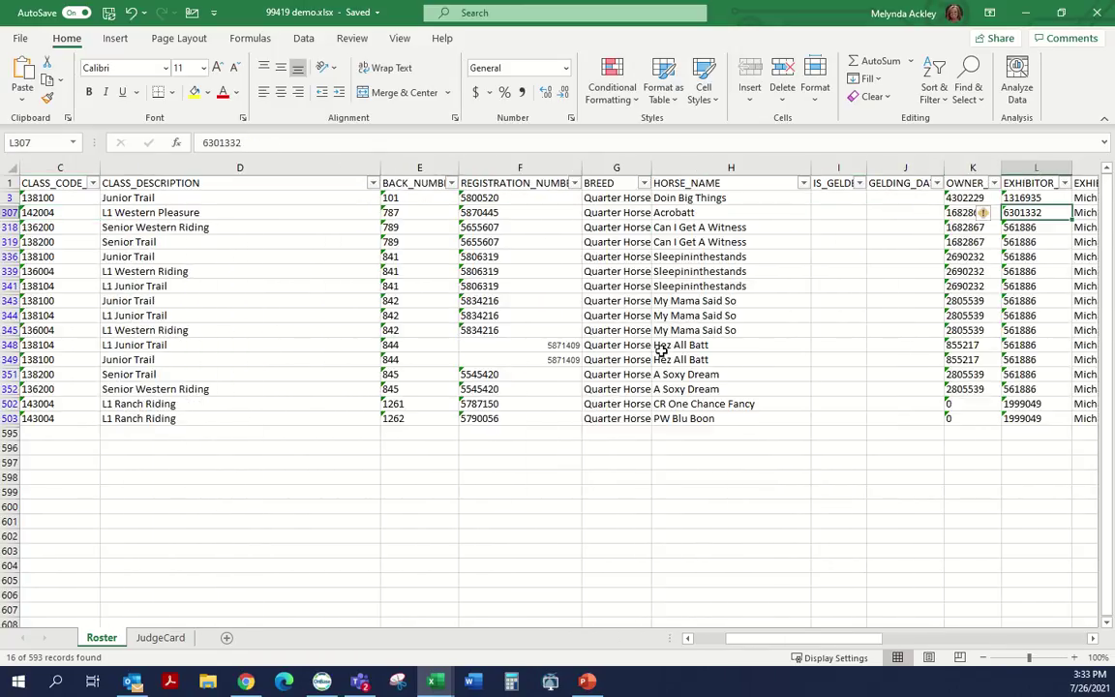
{"action": "key", "text": "Left"}
{"action": "key", "text": "alt+Tab"}
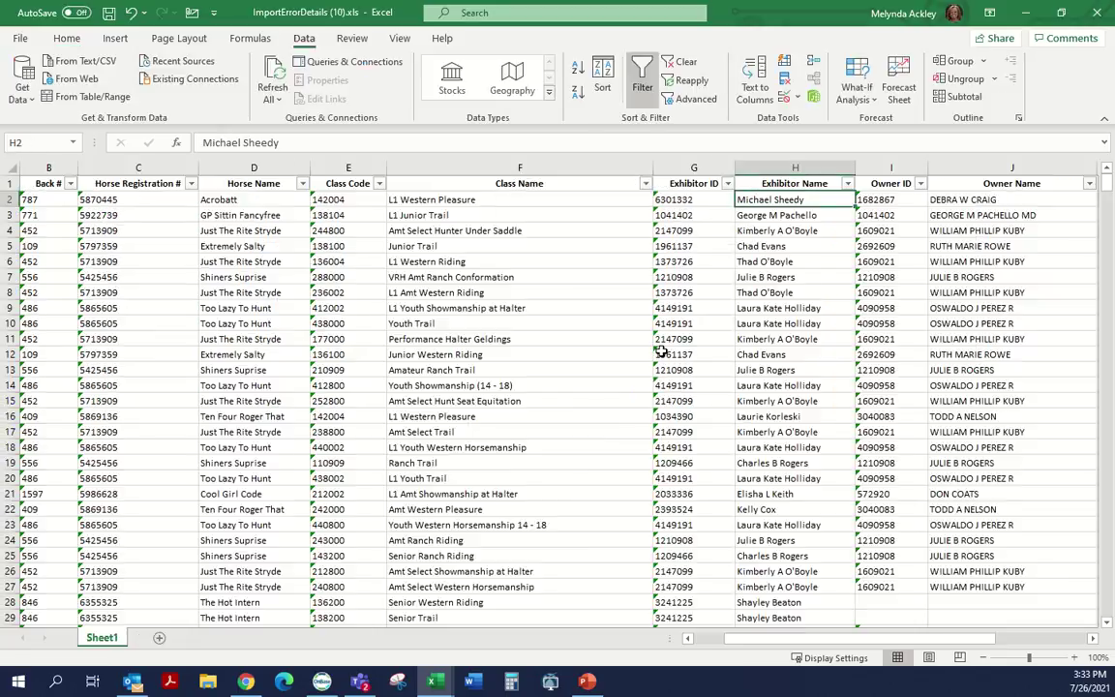
{"action": "key", "text": "alt+Tab"}
{"action": "key", "text": "alt+Tab"}
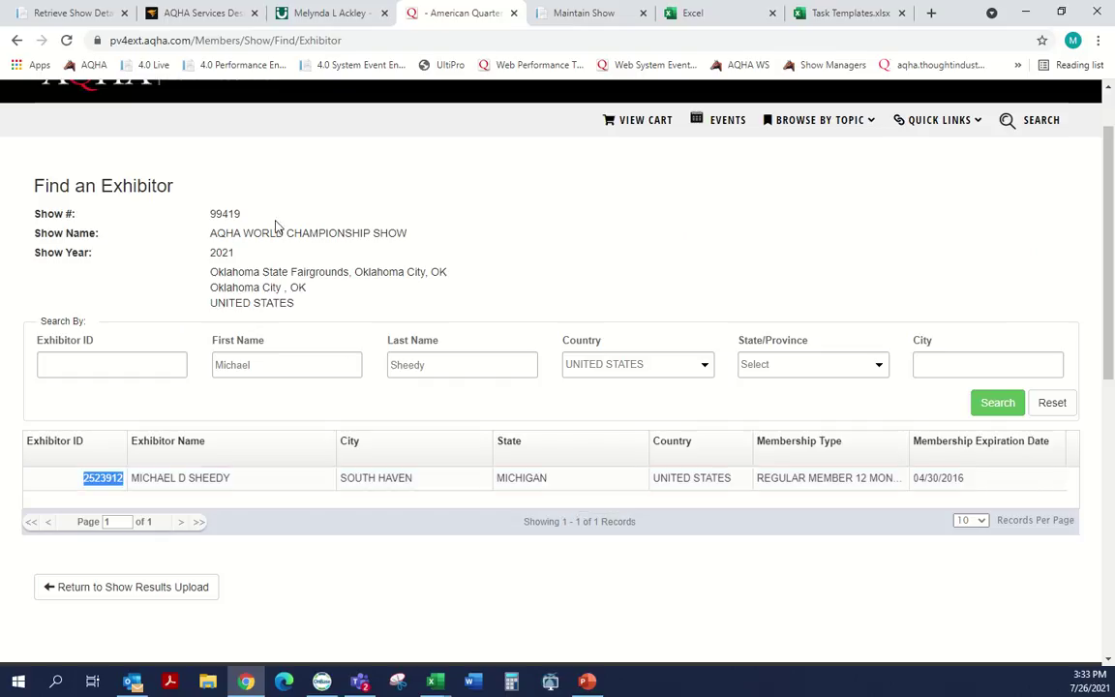
Select the matching exhibitor's ID in the AQHA search result and return to the roster workbook.
{"action": "left_click_drag", "start_coordinate": [208, 289], "coordinate": [311, 297]}
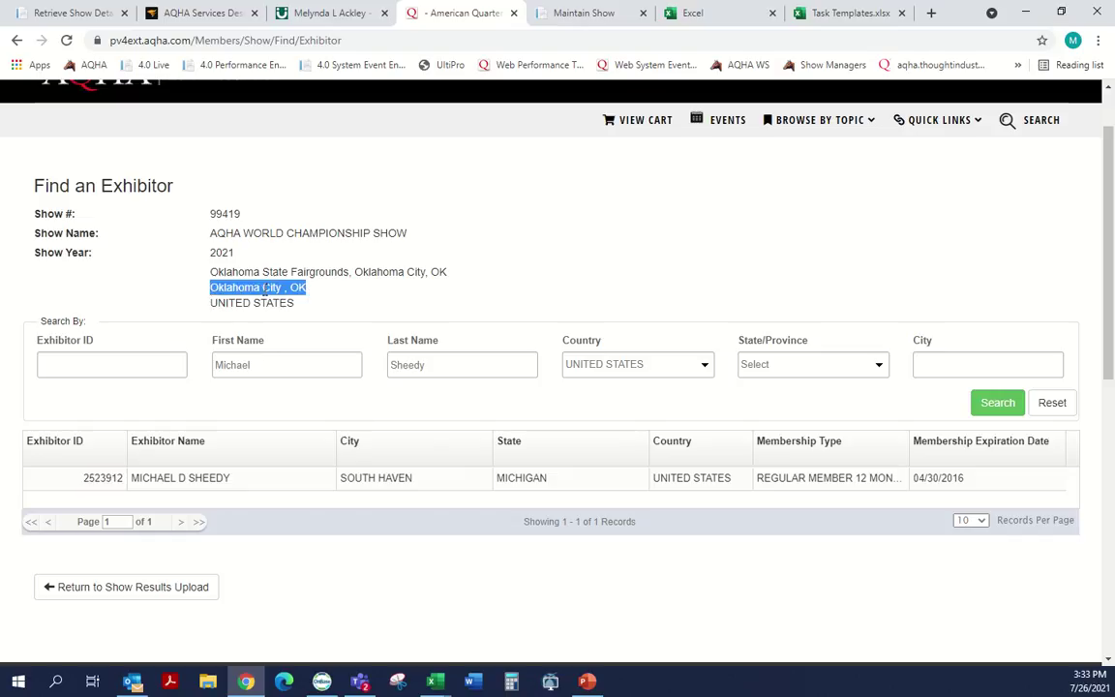
{"action": "left_click", "coordinate": [348, 293]}
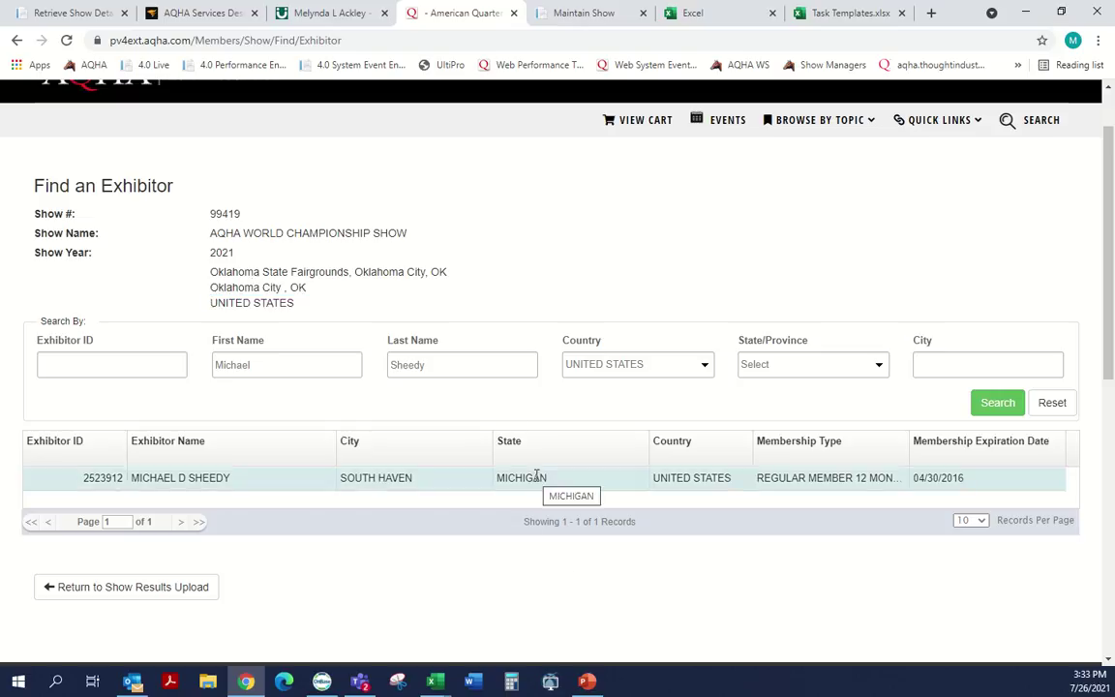
{"action": "double_click", "coordinate": [105, 477]}
{"action": "key", "text": "ctrl+c"}
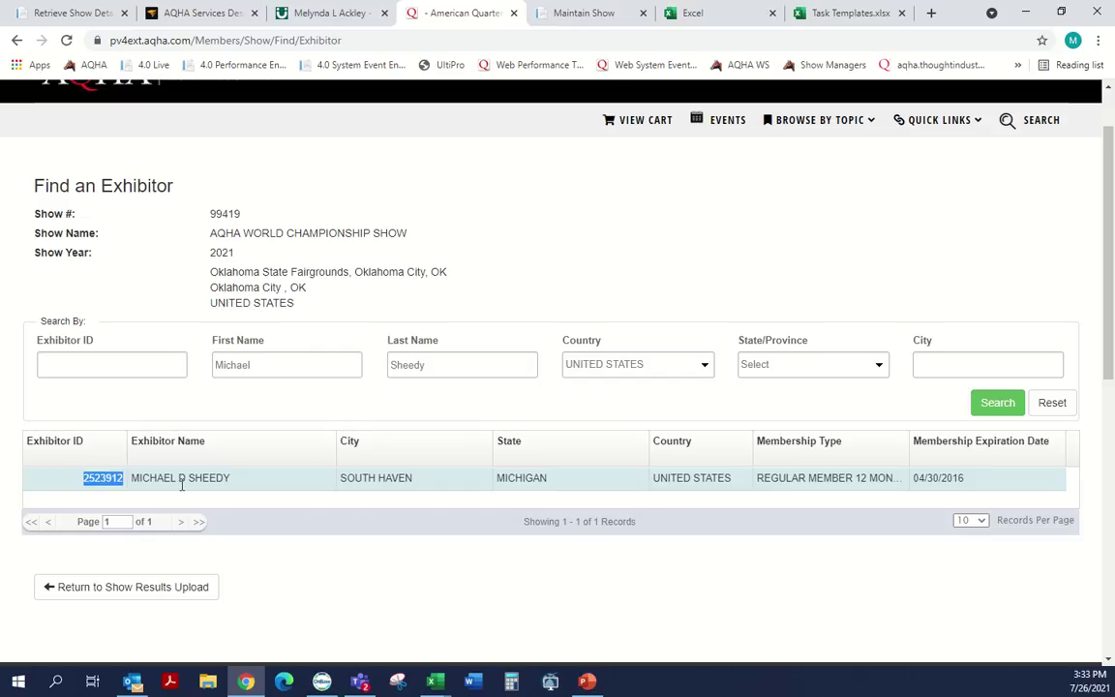
{"action": "key", "text": "alt+Tab"}
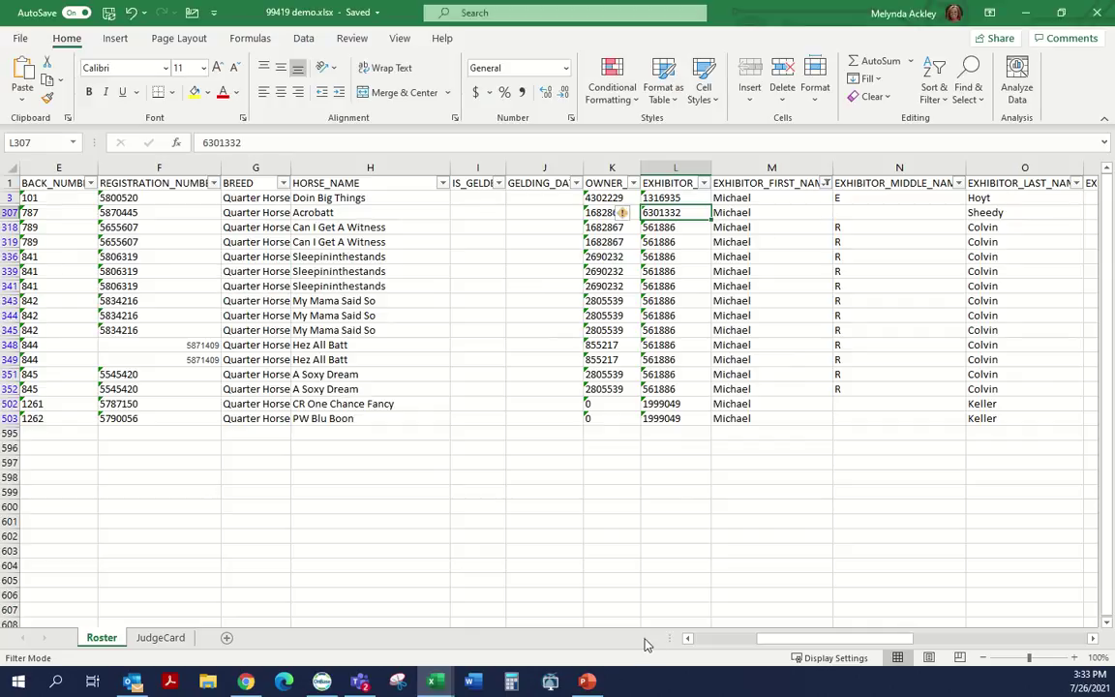
Paste the looked-up exhibitor ID into L307 and enter middle initial 'D' in N307.
{"action": "key", "text": "ctrl+v"}
{"action": "key", "text": "Right"}
{"action": "key", "text": "Right"}
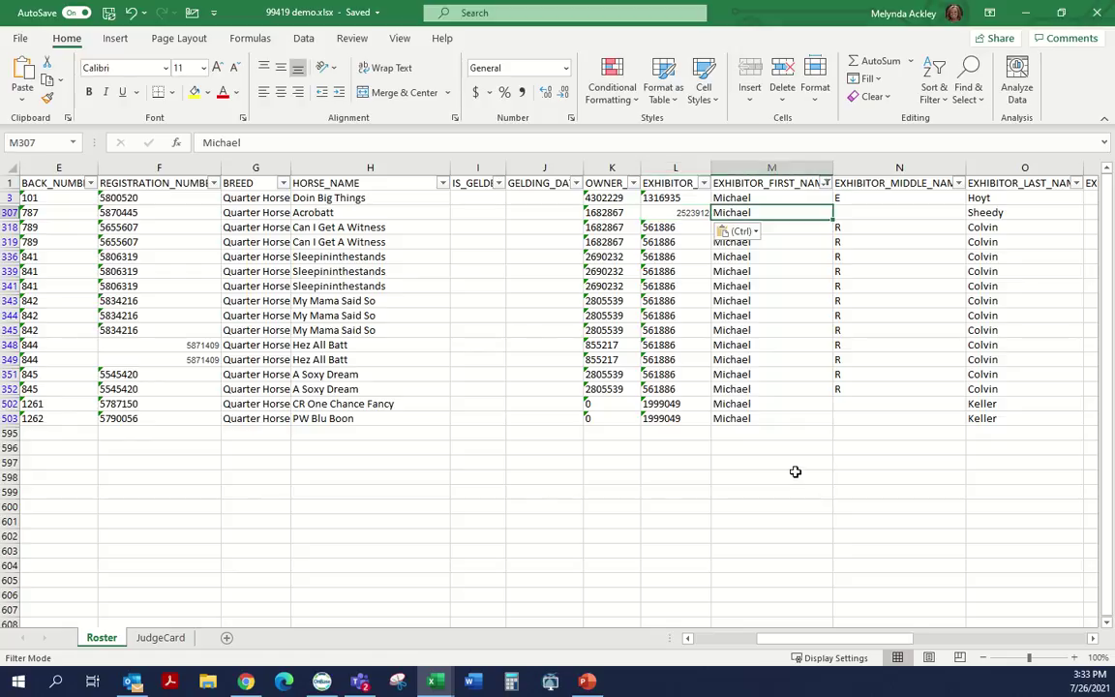
{"action": "type", "text": "D"}
{"action": "key", "text": "Tab"}
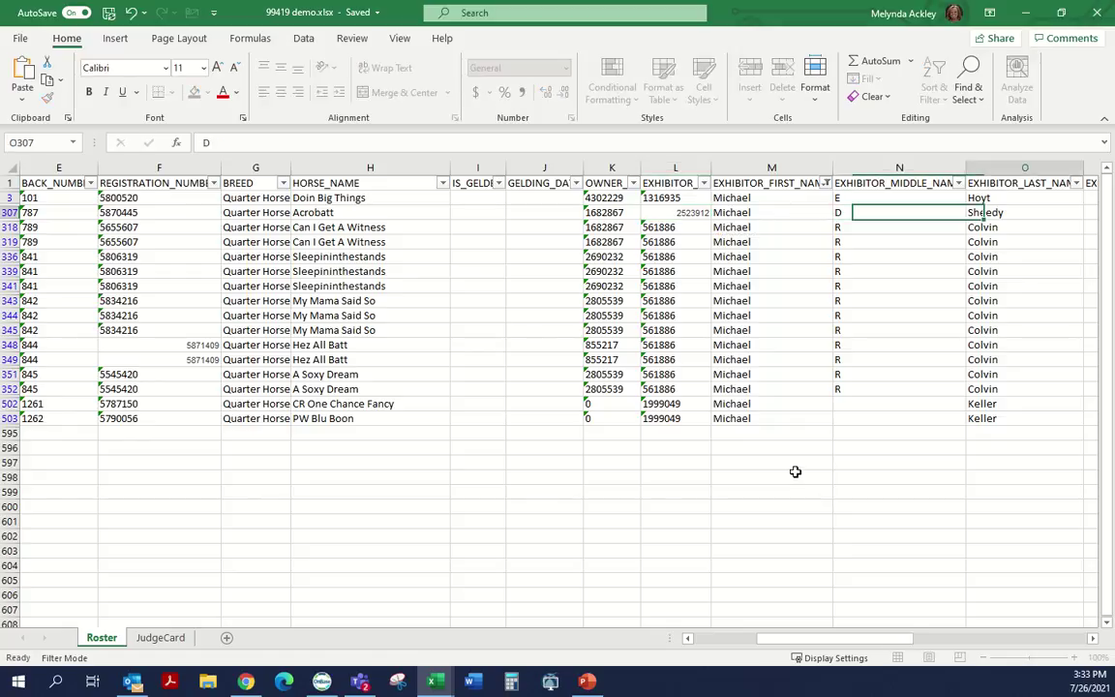
Review row 307's exhibitor cells, then bring up ImportErrorDetails (10).xls.
{"action": "key", "text": "Left"}
{"action": "key", "text": "Left"}
{"action": "key", "text": "Left"}
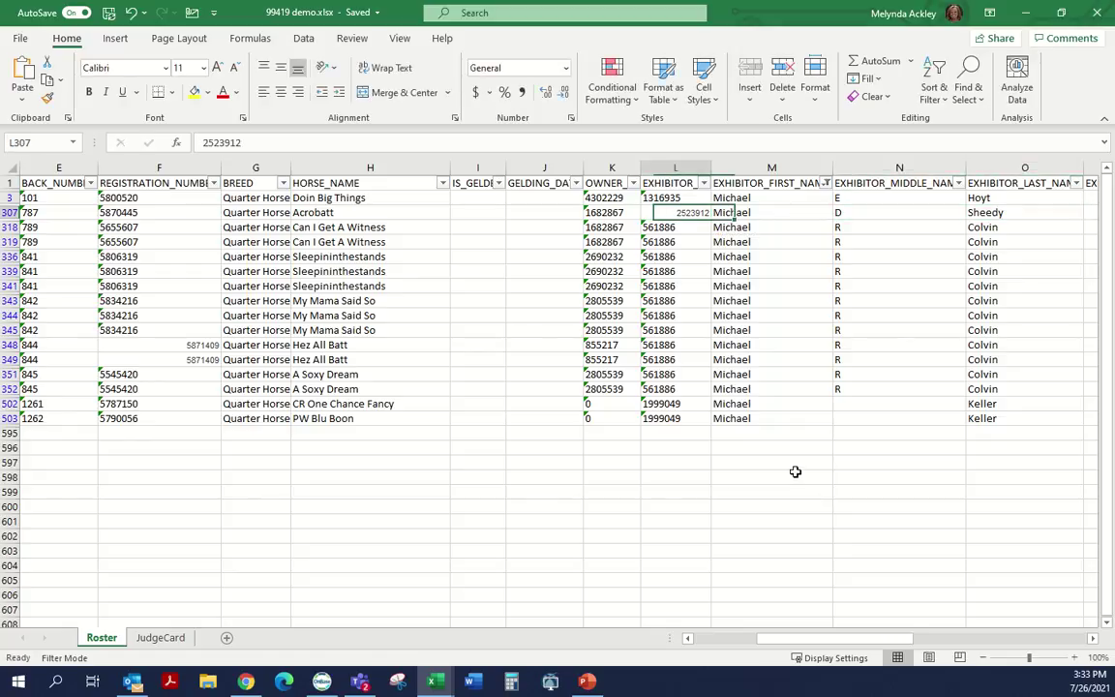
{"action": "key", "text": "Right"}
{"action": "key", "text": "Right"}
{"action": "key", "text": "Right"}
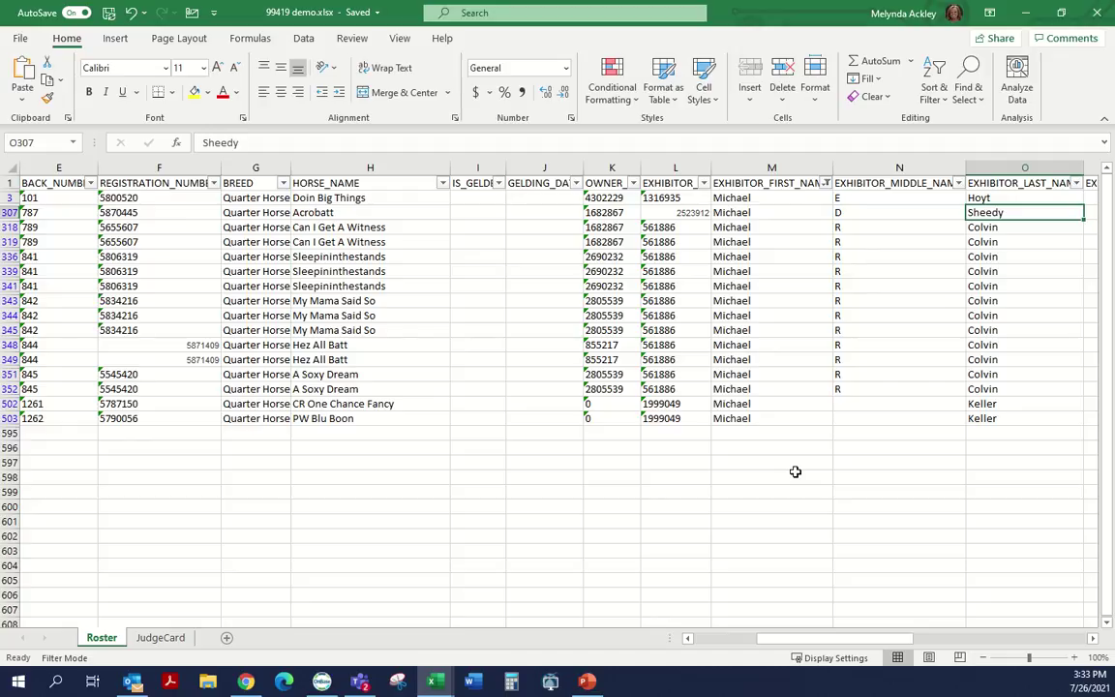
{"action": "key", "text": "Left"}
{"action": "key", "text": "Left"}
{"action": "key", "text": "Right"}
{"action": "key", "text": "Right"}
{"action": "key", "text": "Left"}
{"action": "key", "text": "Left"}
{"action": "key", "text": "Left"}
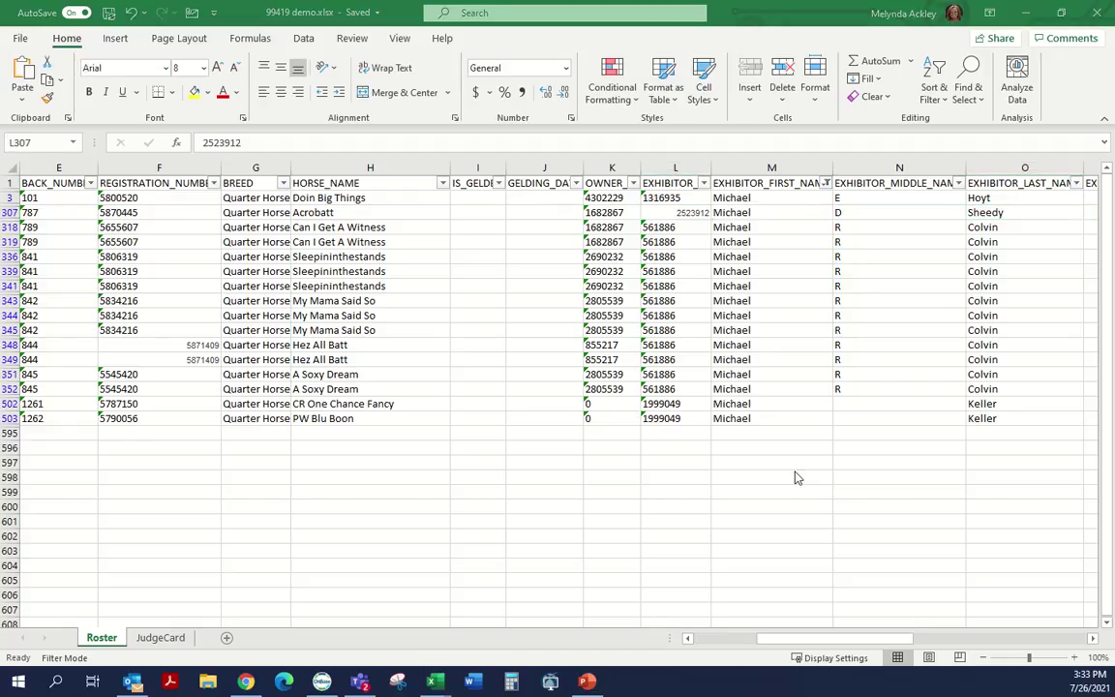
{"action": "key", "text": "alt+Tab"}
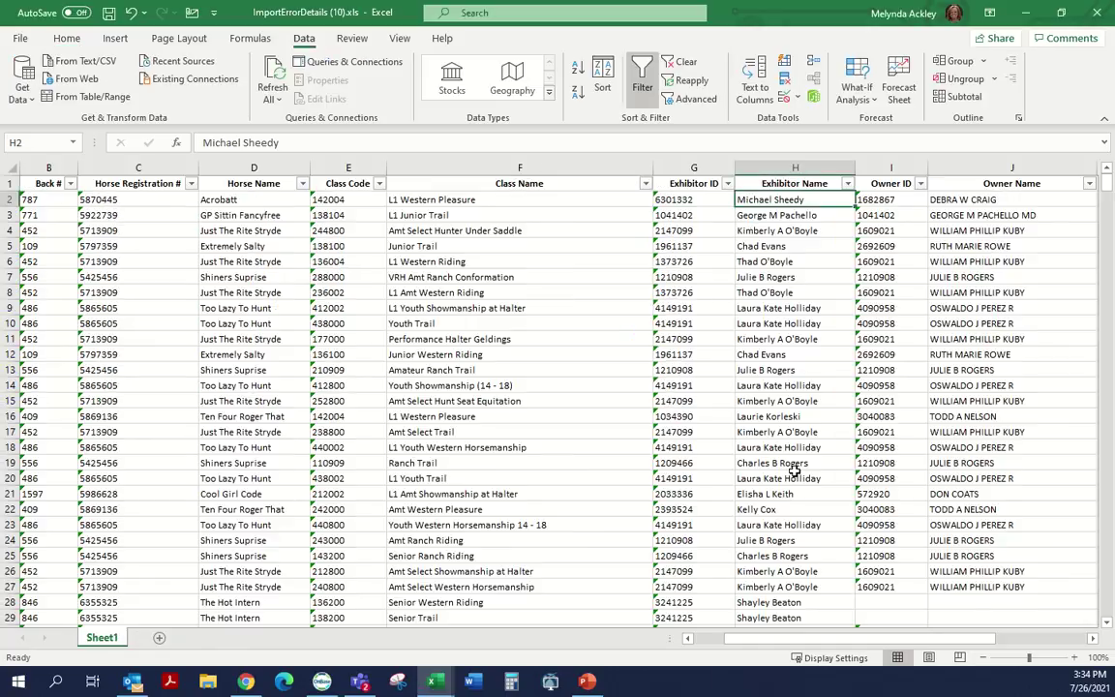
Delete the resolved exhibitor-ID error row 2 from the import error list.
{"action": "key", "text": "Left"}
{"action": "key", "text": "Left"}
{"action": "key", "text": "Left"}
{"action": "key", "text": "Left"}
{"action": "key", "text": "Left"}
{"action": "key", "text": "Left"}
{"action": "key", "text": "Left"}
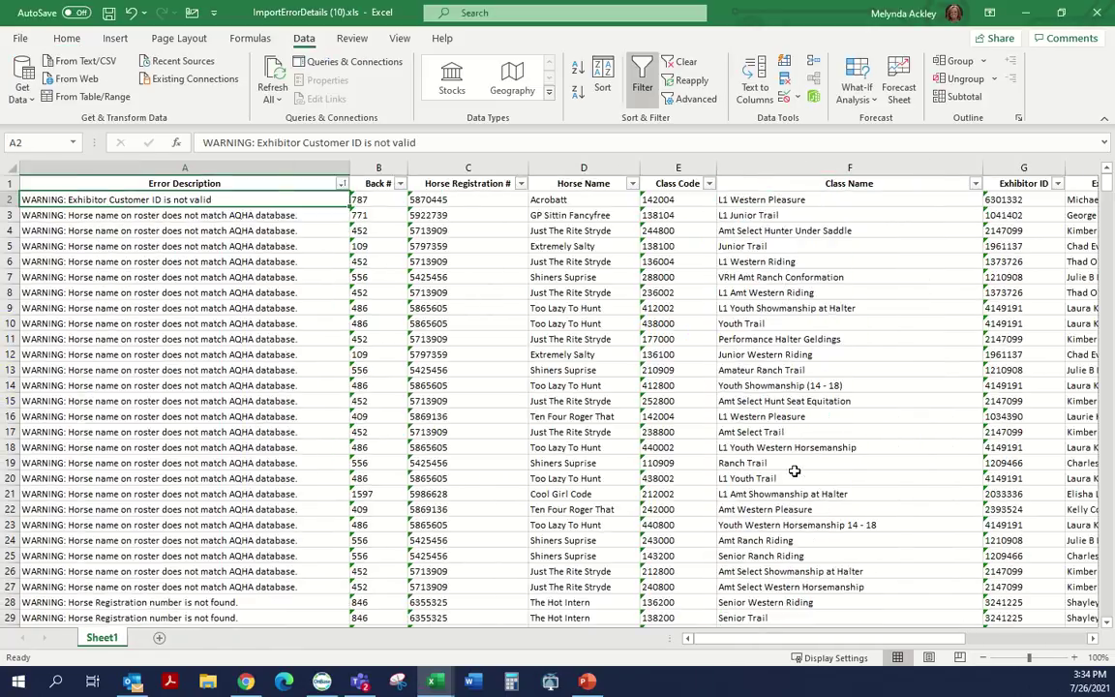
{"action": "right_click", "coordinate": [299, 203]}
{"action": "left_click", "coordinate": [337, 349]}
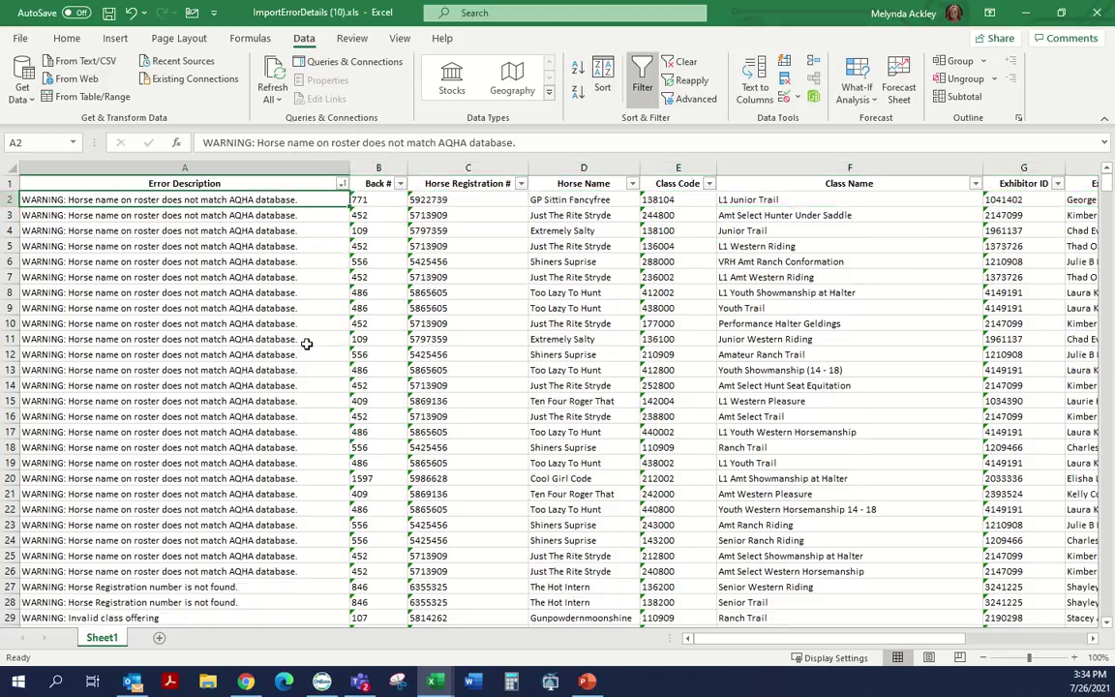
Review the new row 2 and copy its horse registration number 5922739 for the AQHA lookup.
{"action": "key", "text": "Right"}
{"action": "key", "text": "Right"}
{"action": "key", "text": "Right"}
{"action": "key", "text": "Right"}
{"action": "key", "text": "Right"}
{"action": "key", "text": "Right"}
{"action": "key", "text": "Right"}
{"action": "key", "text": "Right"}
{"action": "key", "text": "Right"}
{"action": "key", "text": "Right"}
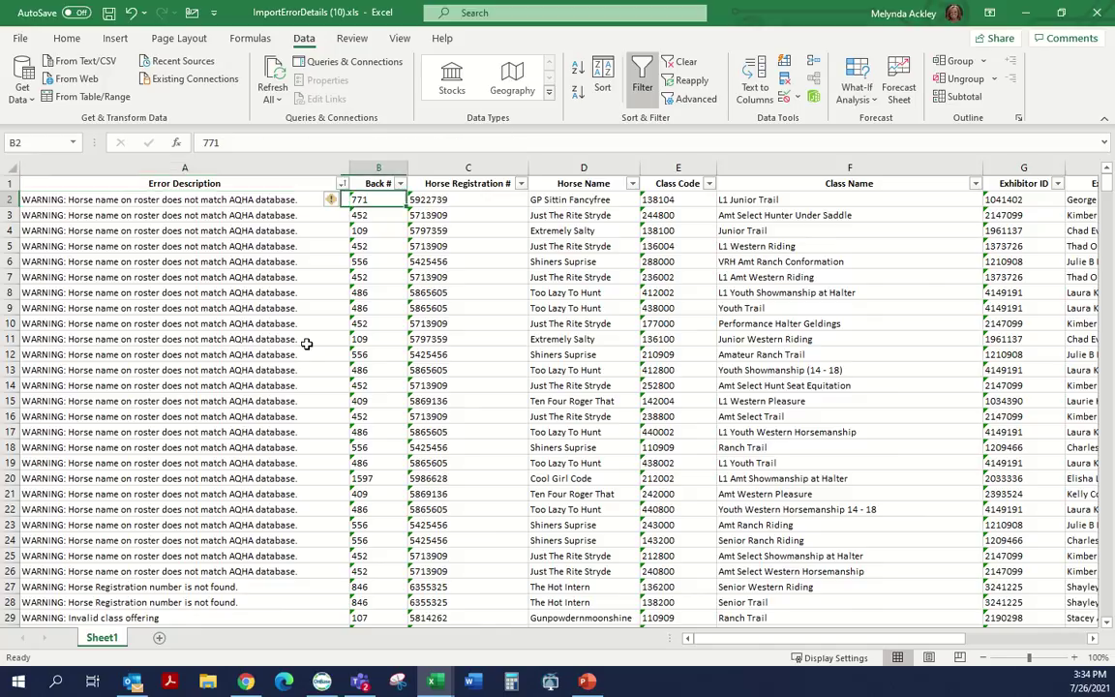
{"action": "key", "text": "Right"}
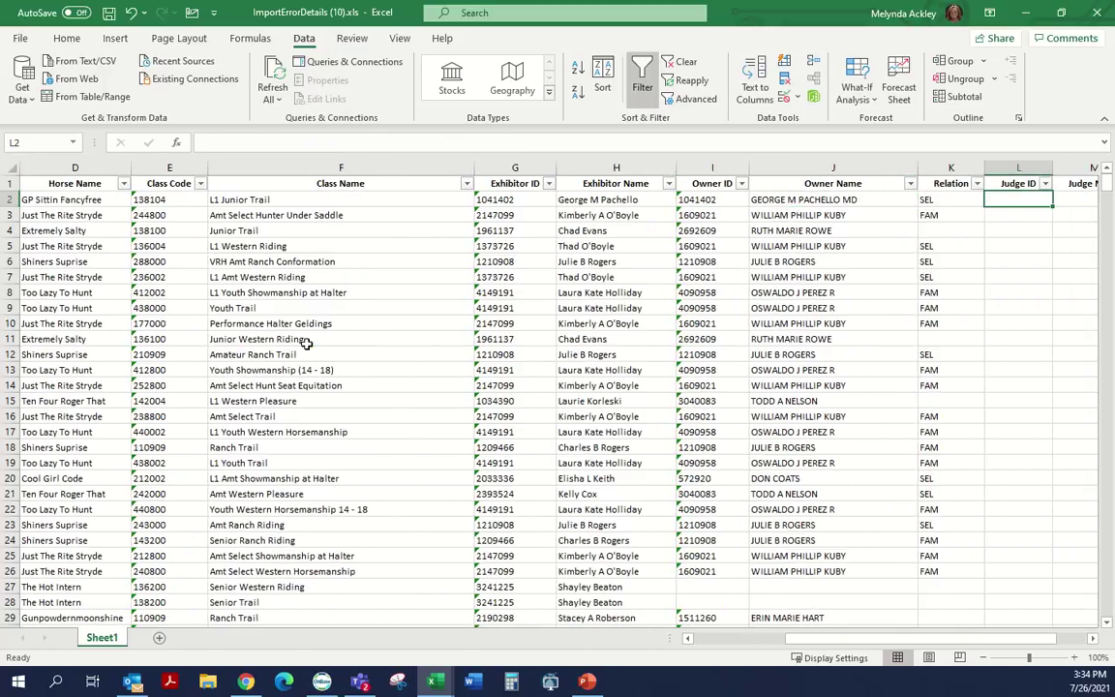
{"action": "key", "text": "Left"}
{"action": "key", "text": "Left"}
{"action": "key", "text": "Left"}
{"action": "key", "text": "Left"}
{"action": "key", "text": "Left"}
{"action": "key", "text": "Right"}
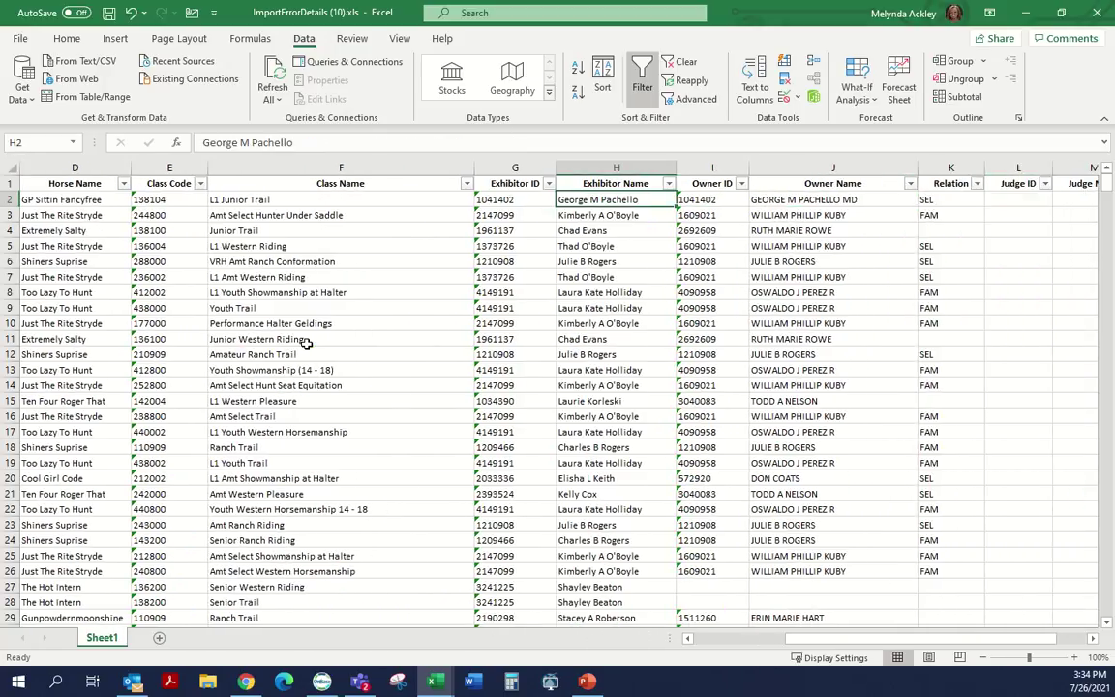
{"action": "key", "text": "Right"}
{"action": "key", "text": "Right"}
{"action": "key", "text": "Right"}
{"action": "key", "text": "Right"}
{"action": "key", "text": "Right"}
{"action": "key", "text": "Left"}
{"action": "key", "text": "Home"}
{"action": "key", "text": "Right"}
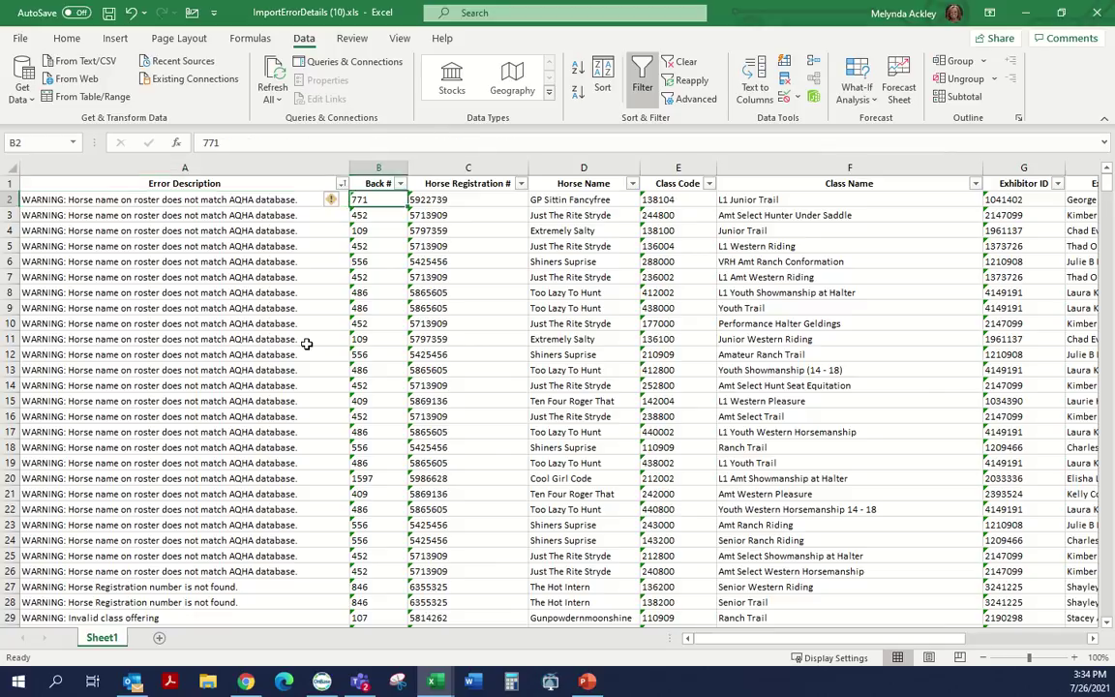
{"action": "key", "text": "Right"}
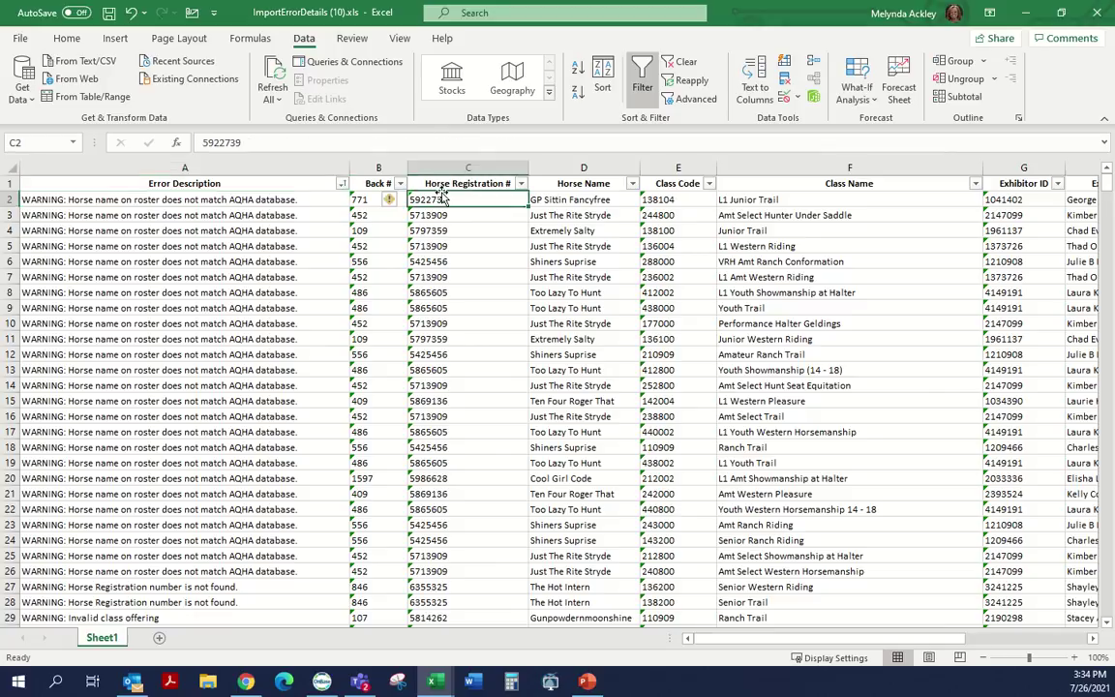
{"action": "key", "text": "ctrl+c"}
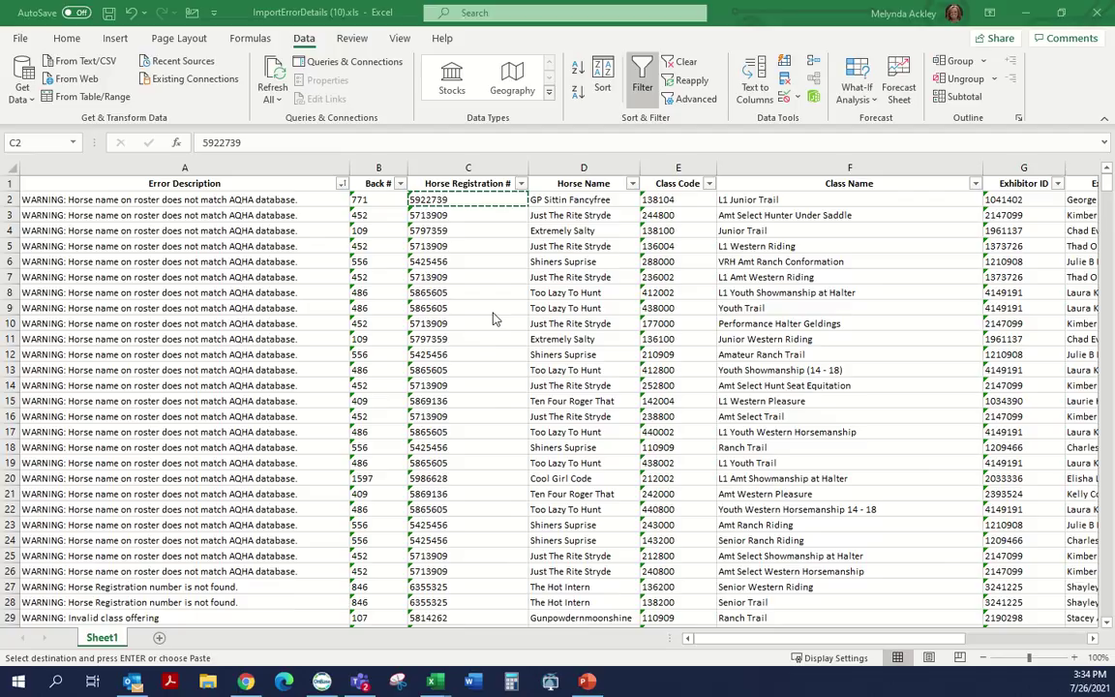
{"action": "key", "text": "alt+Tab"}
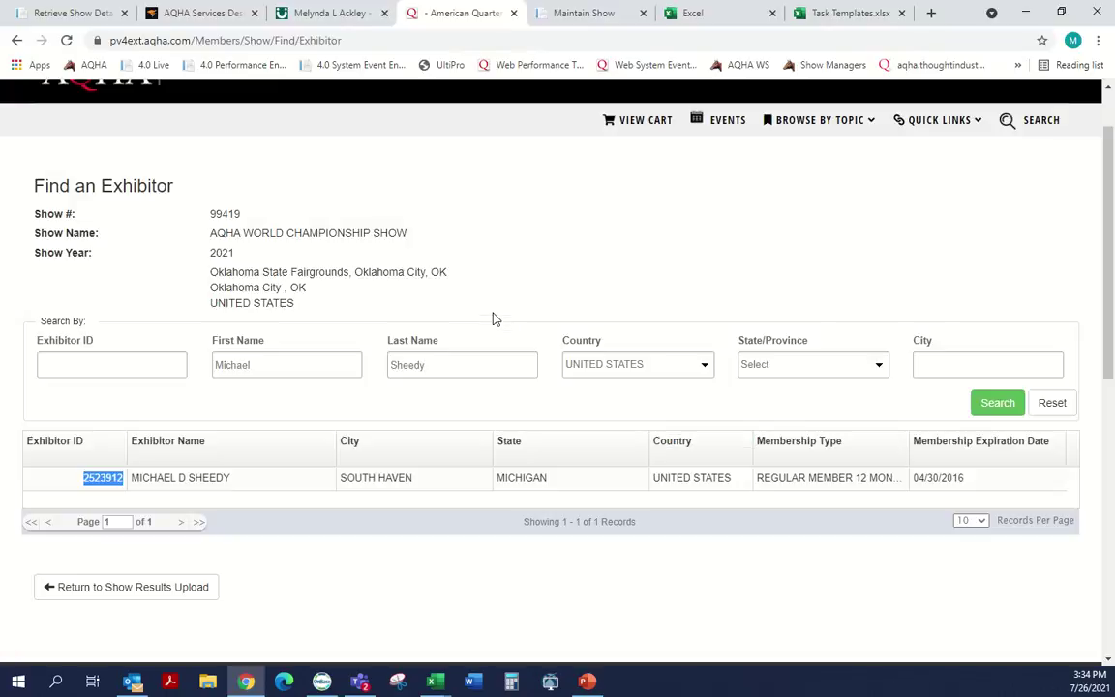
Search AQHA Find a Horse for registration 5922739 and select its name GP SITTIN FANCY FREE.
{"action": "left_click", "coordinate": [136, 586]}
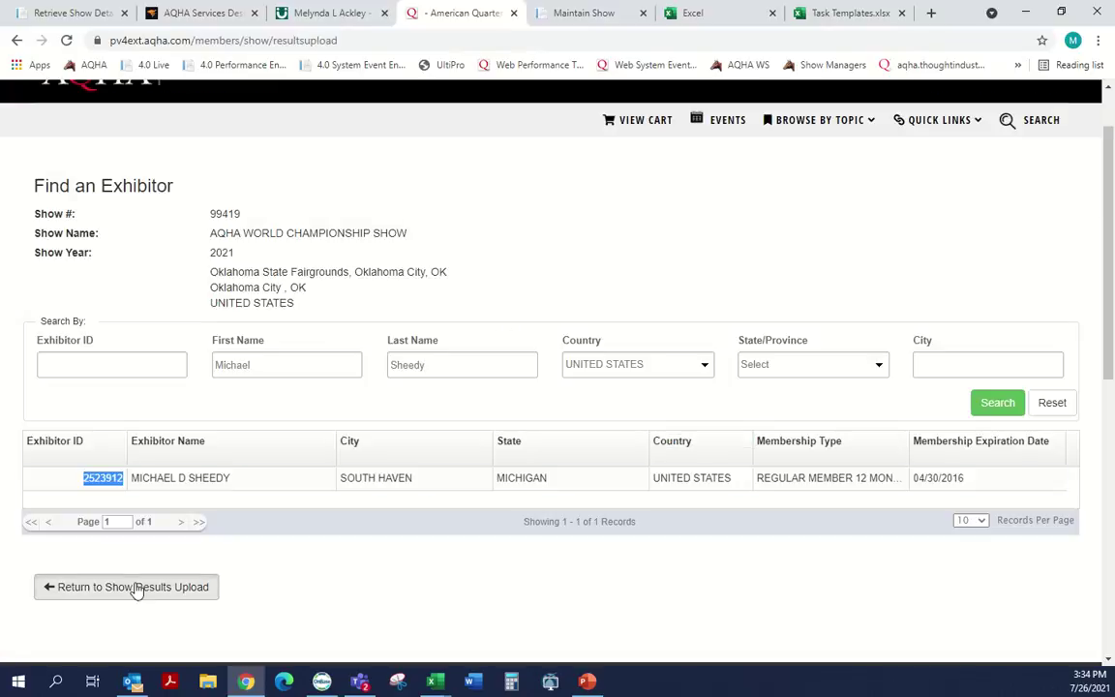
{"action": "left_click", "coordinate": [931, 424]}
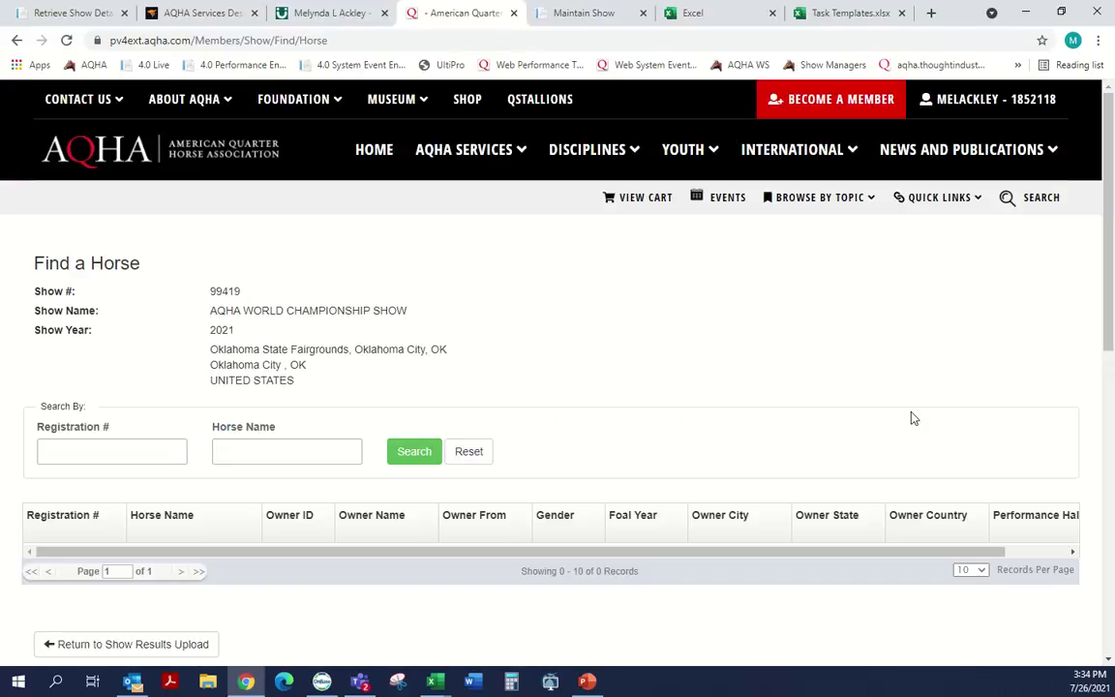
{"action": "left_click", "coordinate": [100, 455]}
{"action": "key", "text": "ctrl+v"}
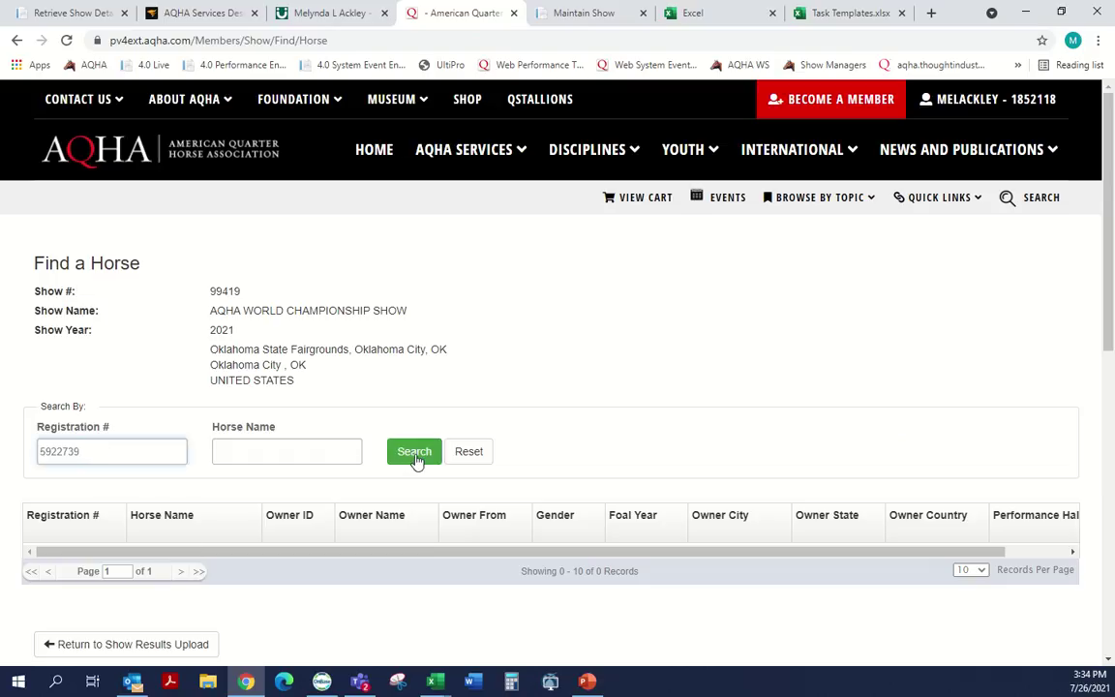
{"action": "left_click", "coordinate": [400, 451]}
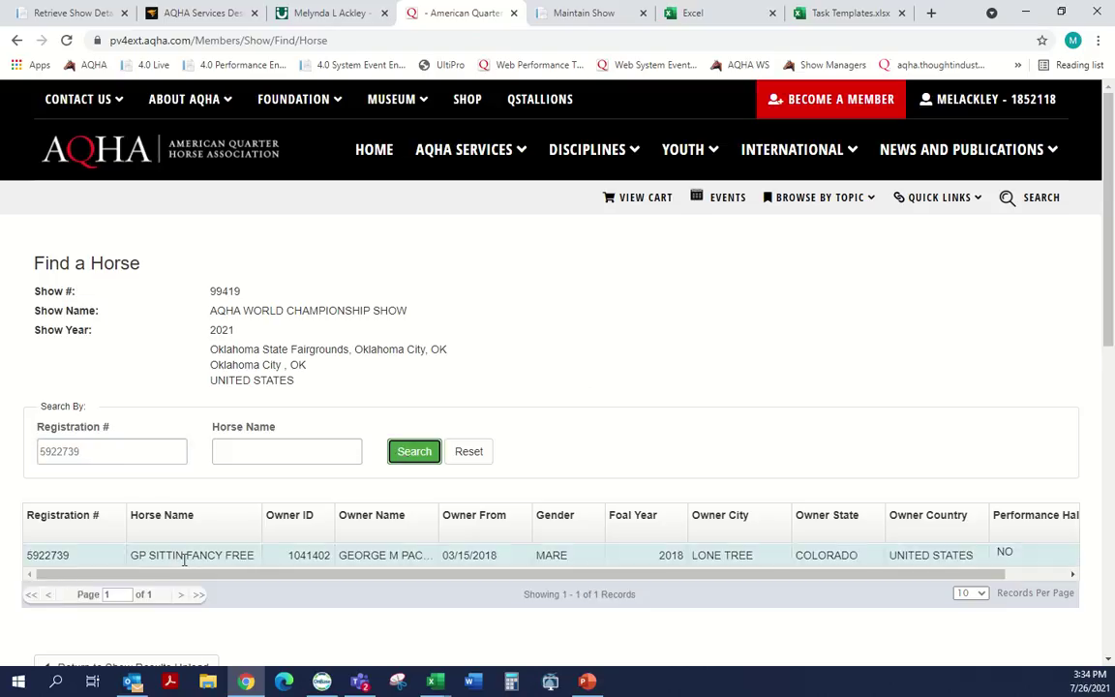
{"action": "left_click_drag", "start_coordinate": [131, 558], "coordinate": [204, 567]}
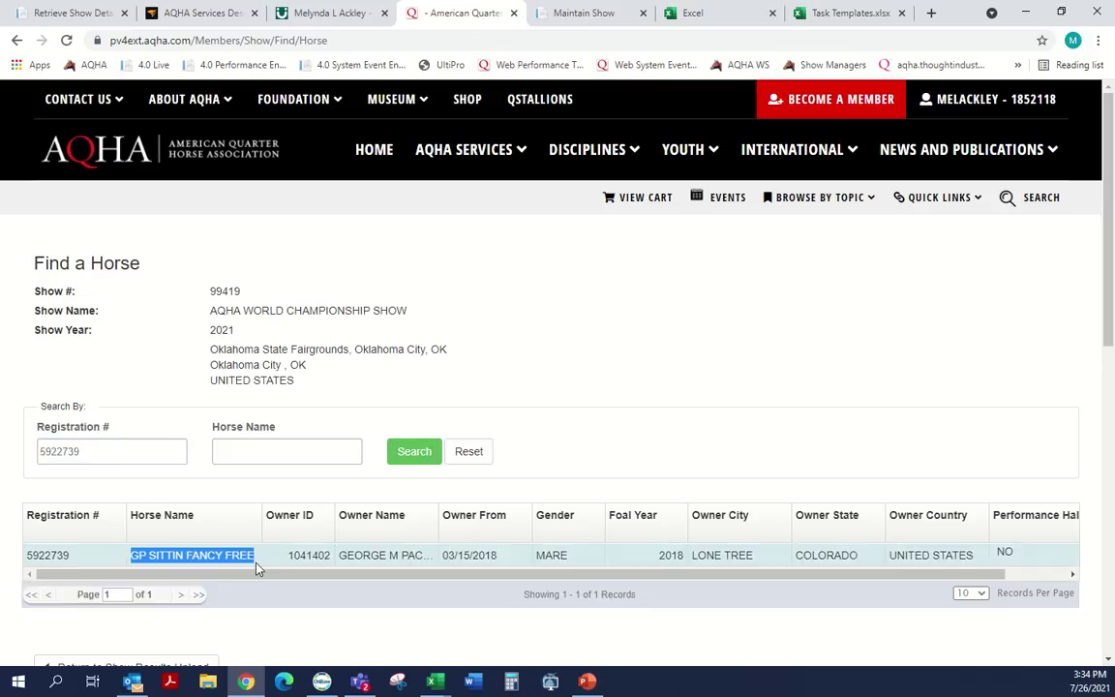
{"action": "key", "text": "alt+Tab"}
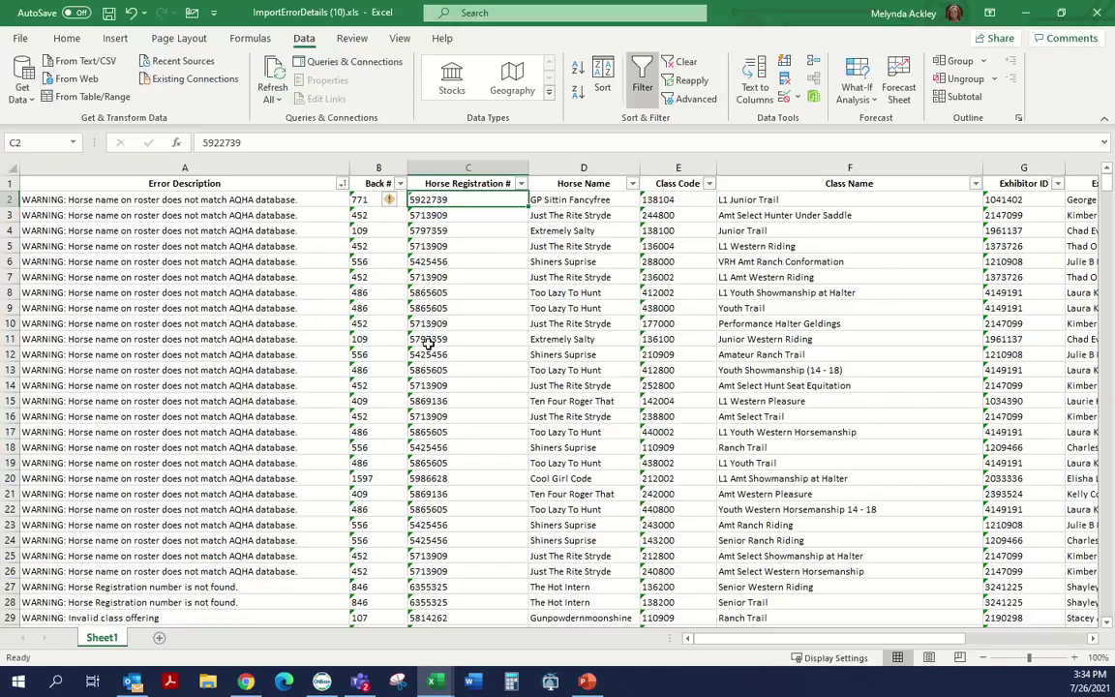
Check the horse name in error row 2, then move to the 99419 demo roster workbook.
{"action": "left_click", "coordinate": [555, 202]}
{"action": "key", "text": "alt+Tab"}
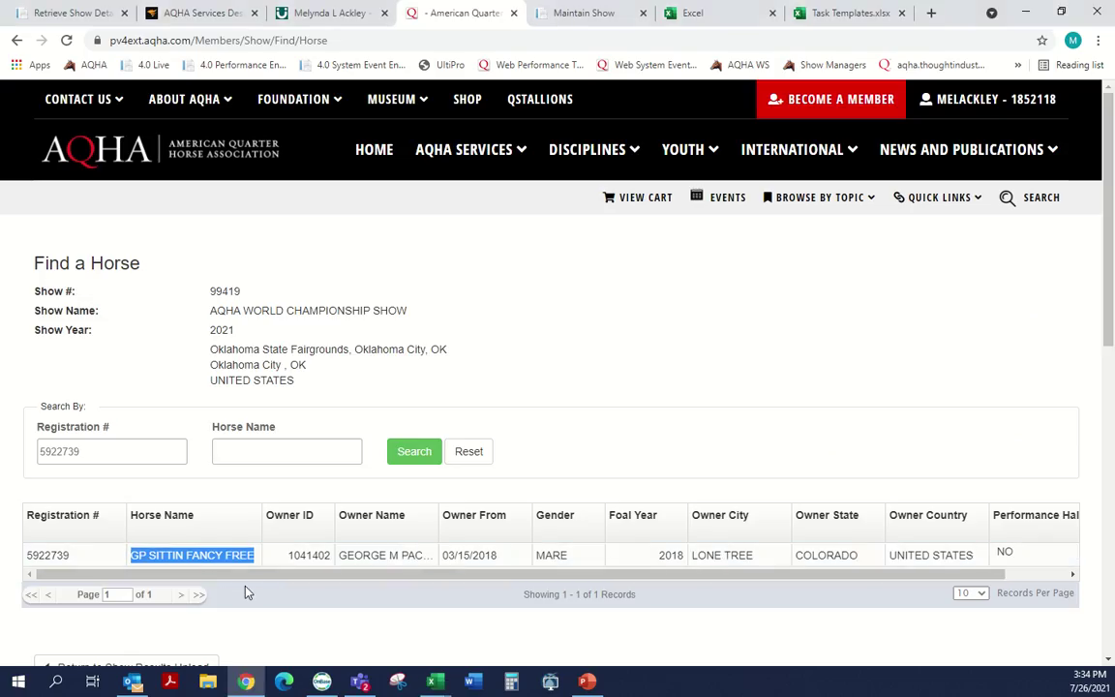
{"action": "key", "text": "alt+Tab"}
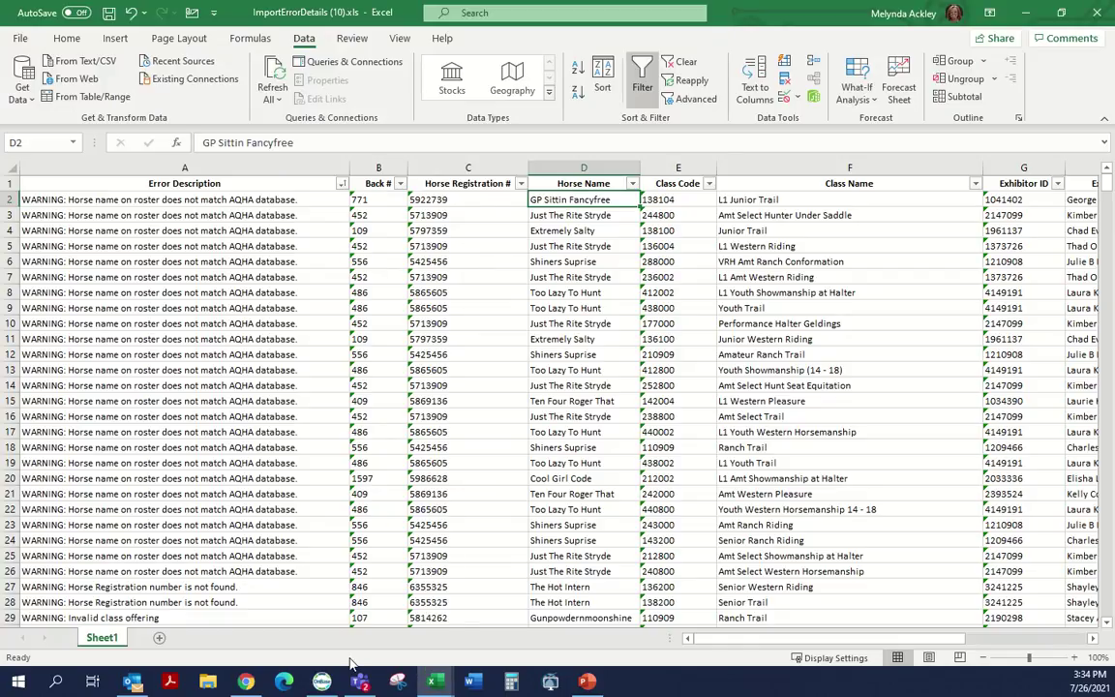
{"action": "mouse_move", "coordinate": [437, 682]}
{"action": "left_click", "coordinate": [443, 575]}
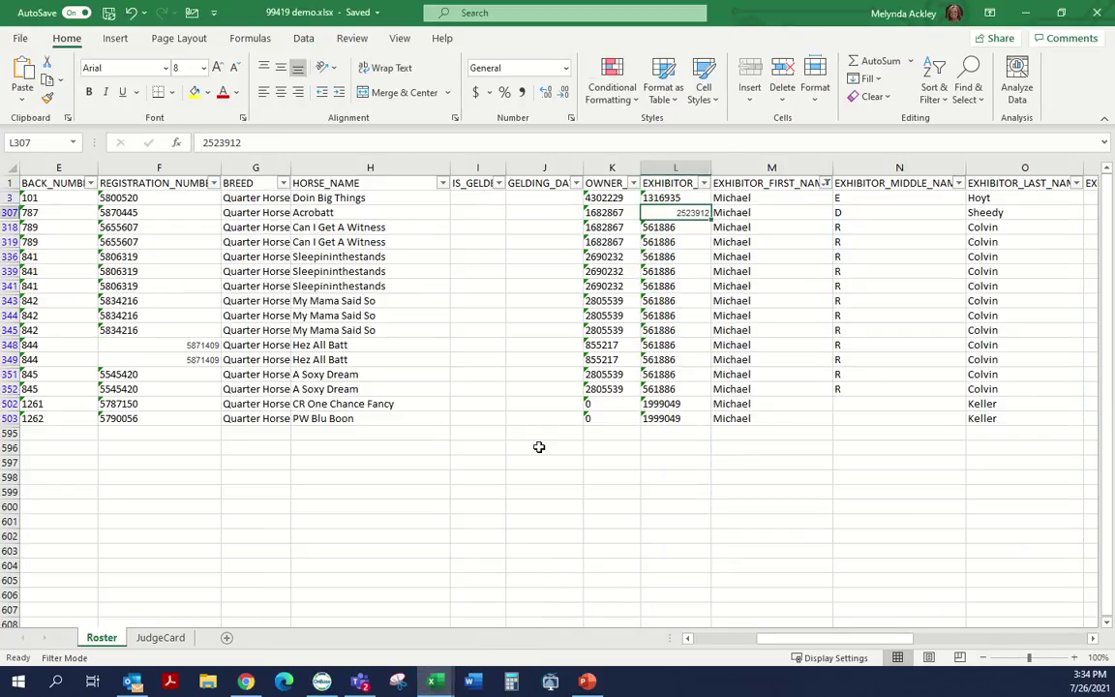
Clear the roster's first-name filter so all rows show, and back out of the registration filter.
{"action": "left_click", "coordinate": [825, 182]}
{"action": "left_click", "coordinate": [653, 365]}
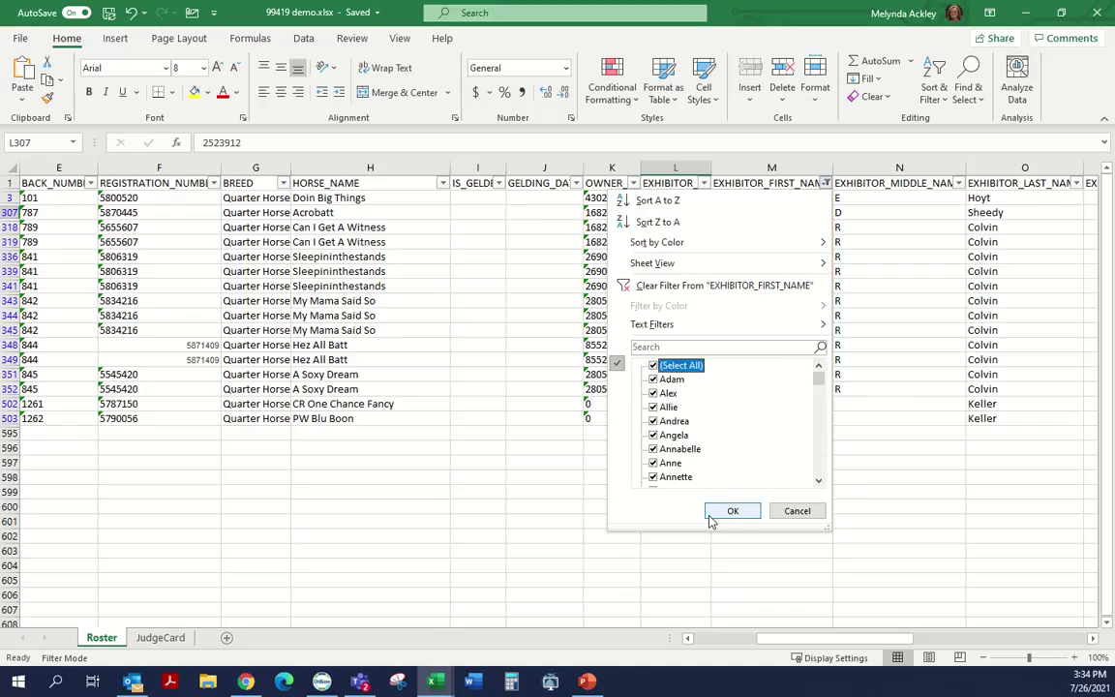
{"action": "left_click", "coordinate": [732, 511]}
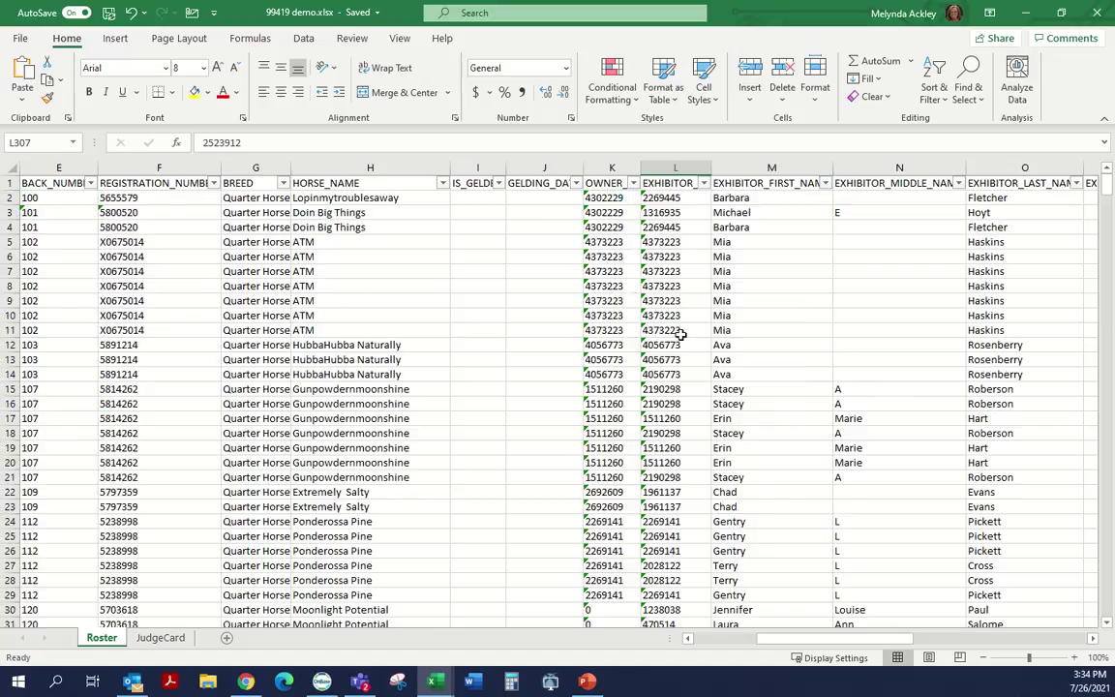
{"action": "left_click", "coordinate": [368, 244]}
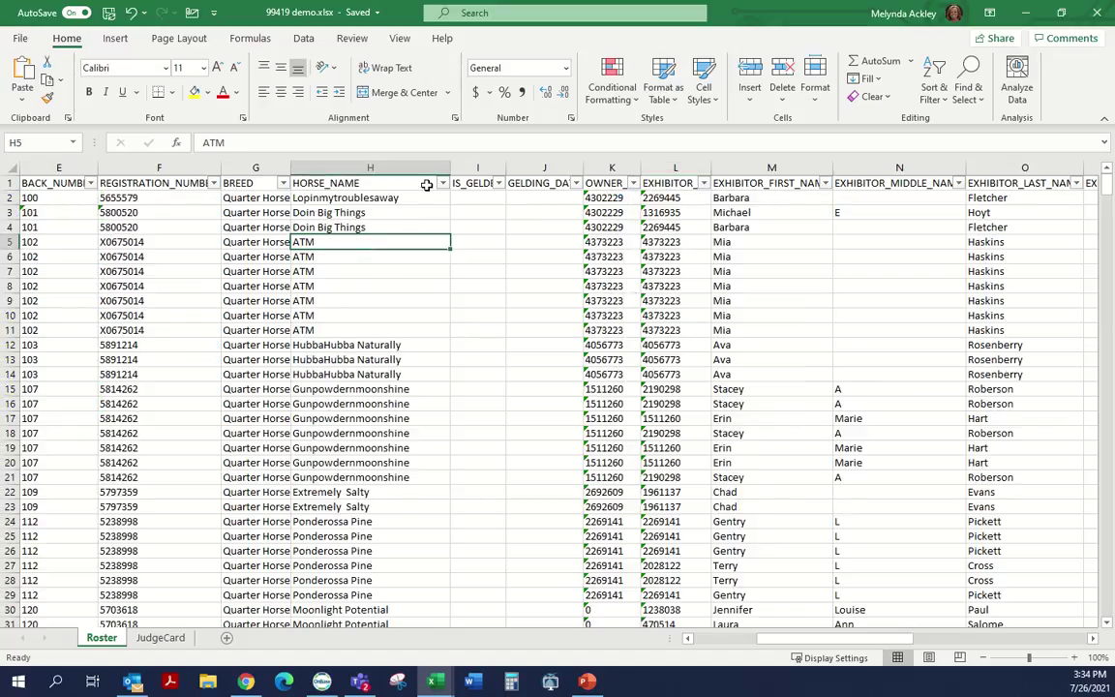
{"action": "left_click", "coordinate": [212, 183]}
{"action": "key", "text": "ctrl+v"}
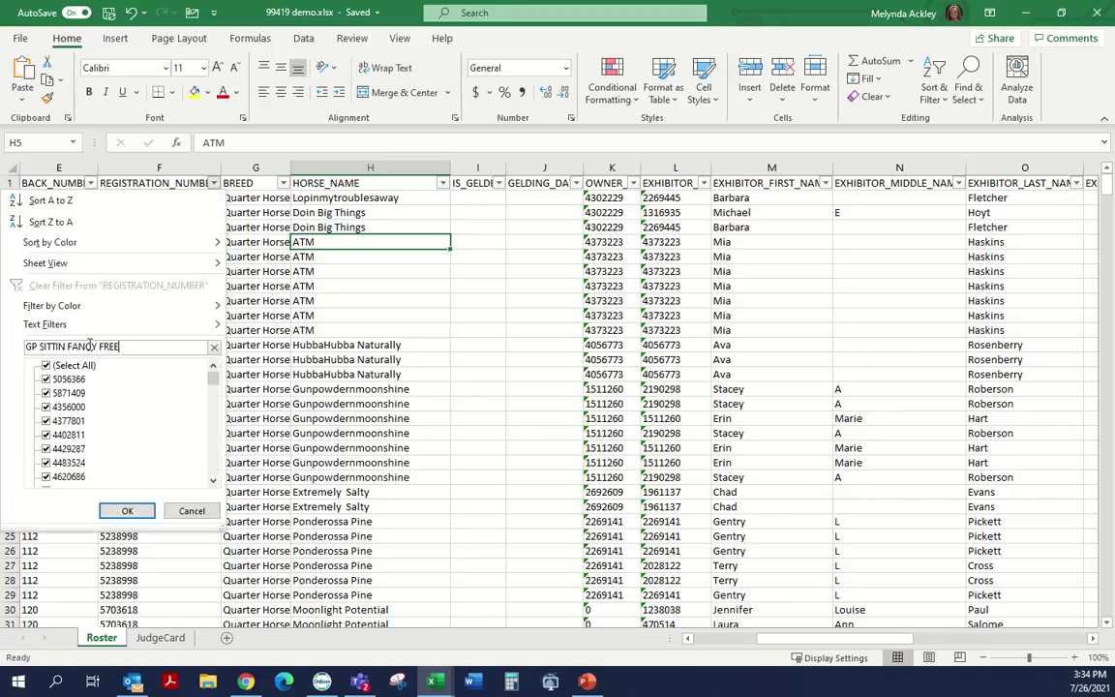
{"action": "key", "text": "ctrl+a"}
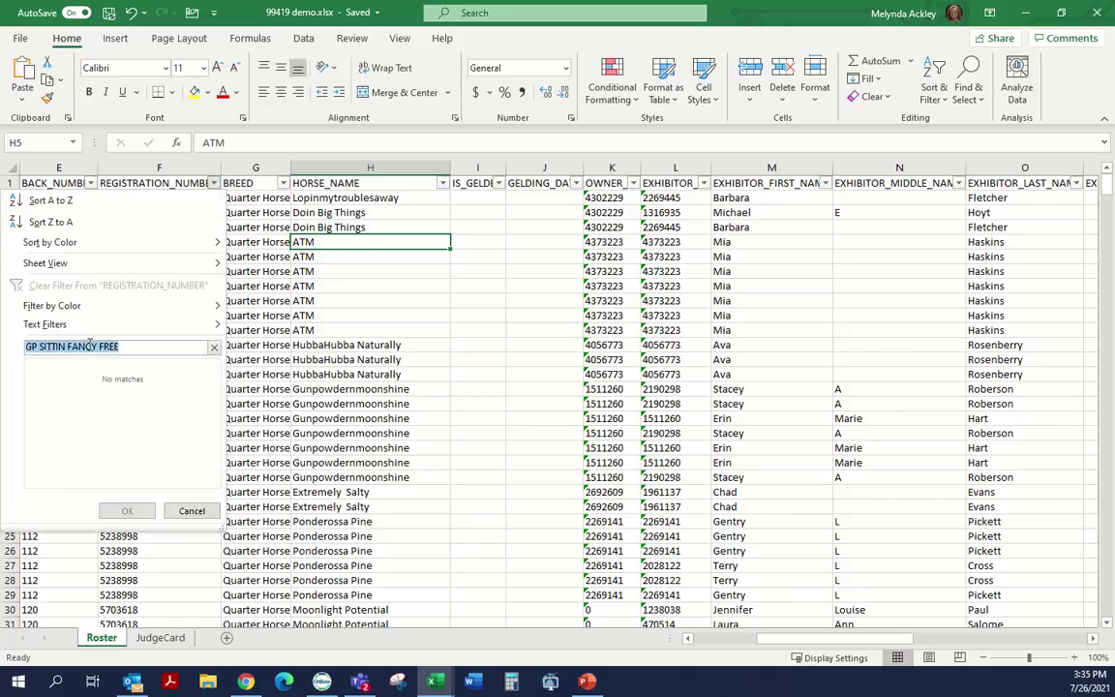
{"action": "key", "text": "BackSpace"}
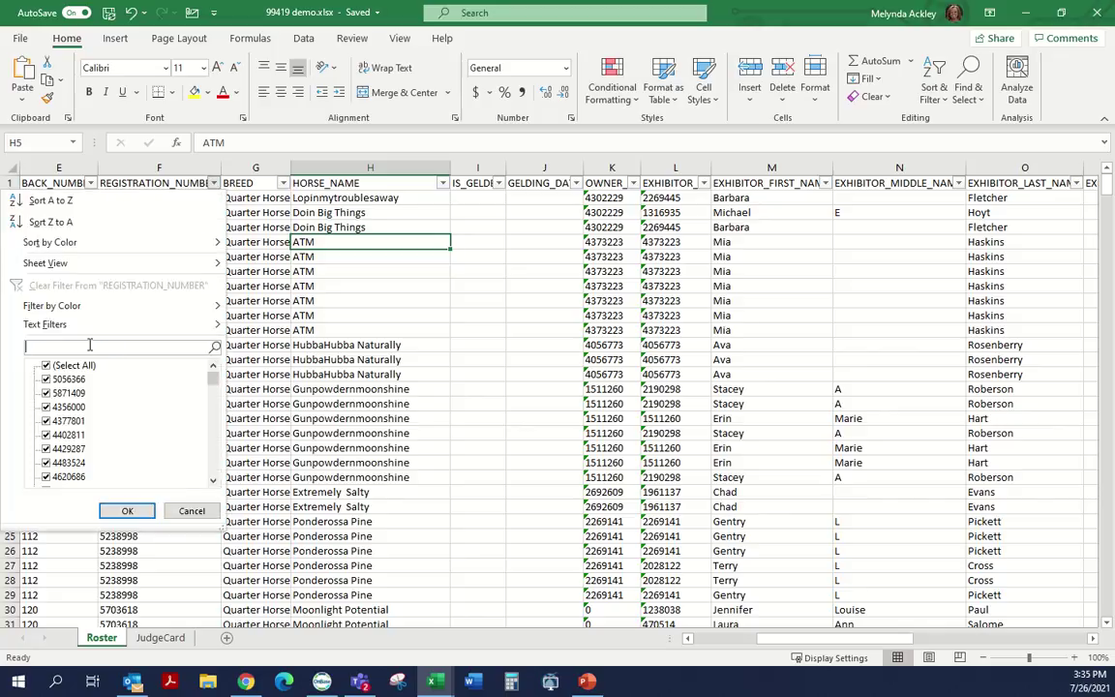
{"action": "key", "text": "Escape"}
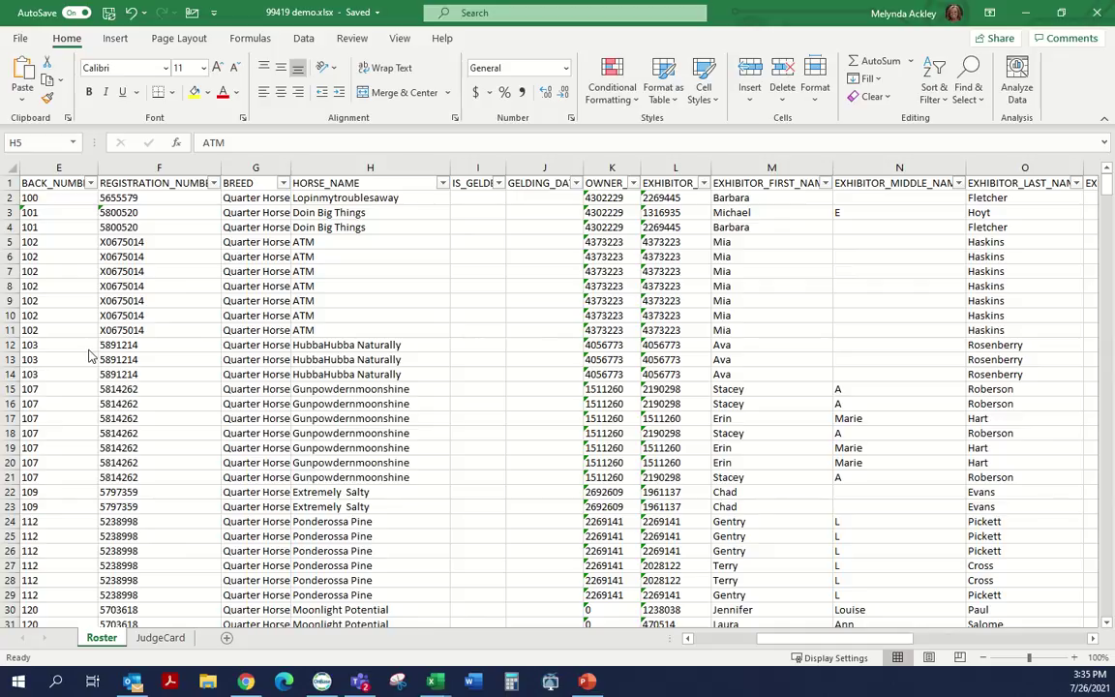
{"action": "key", "text": "alt+Tab"}
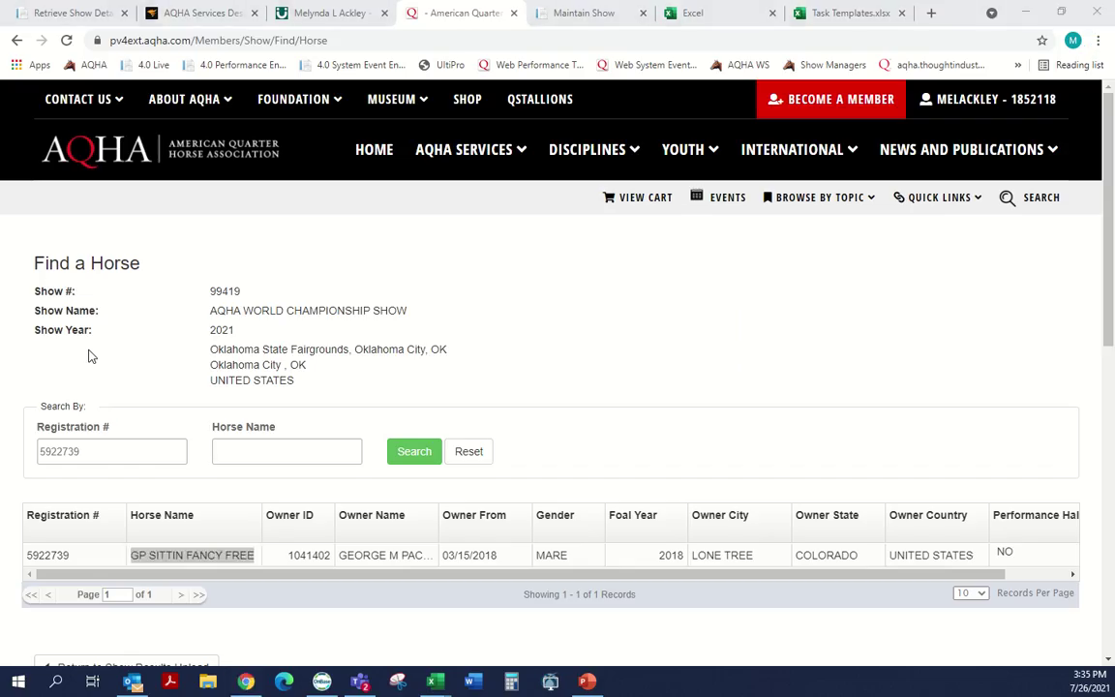
{"action": "key", "text": "alt+Tab"}
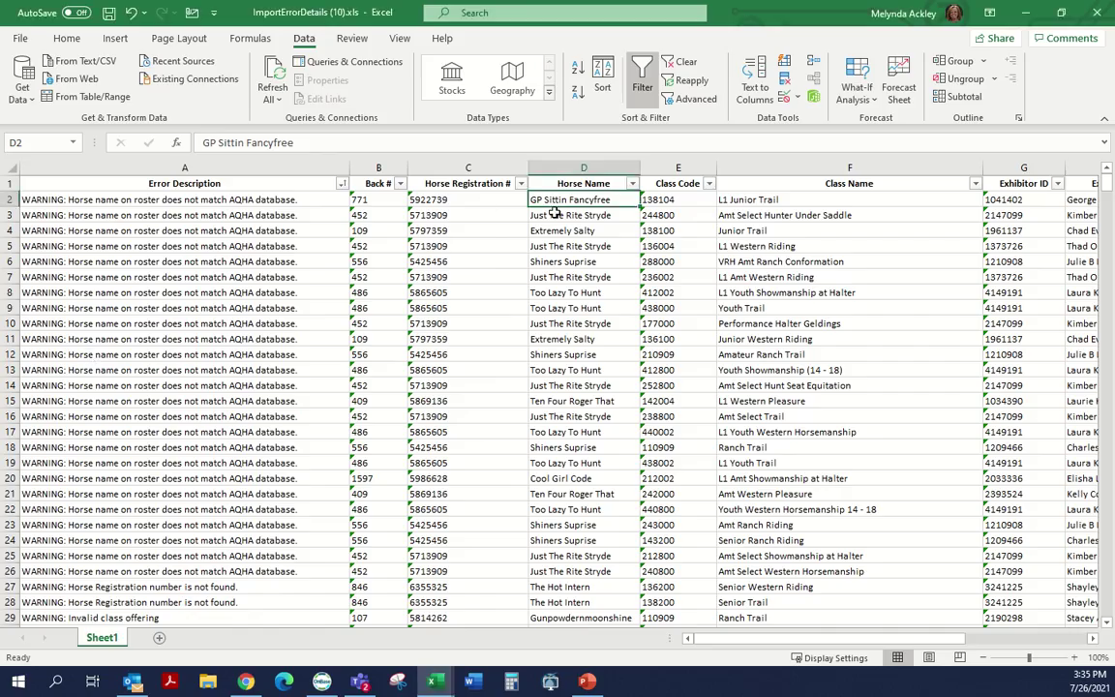
{"action": "key", "text": "Left"}
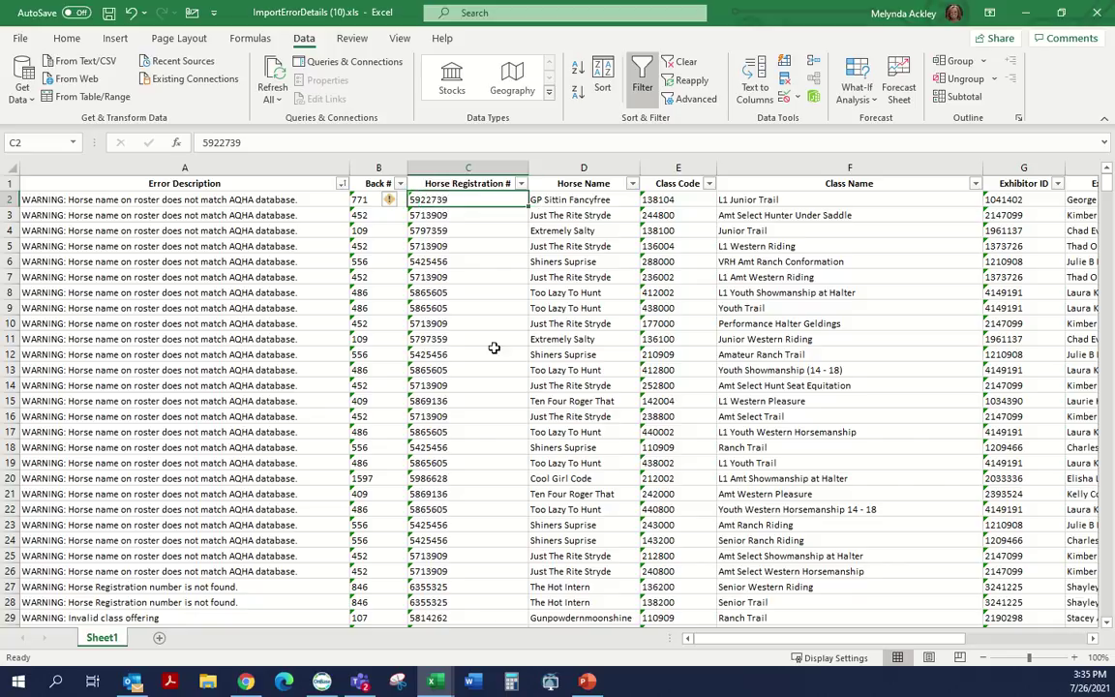
{"action": "key", "text": "ctrl+c"}
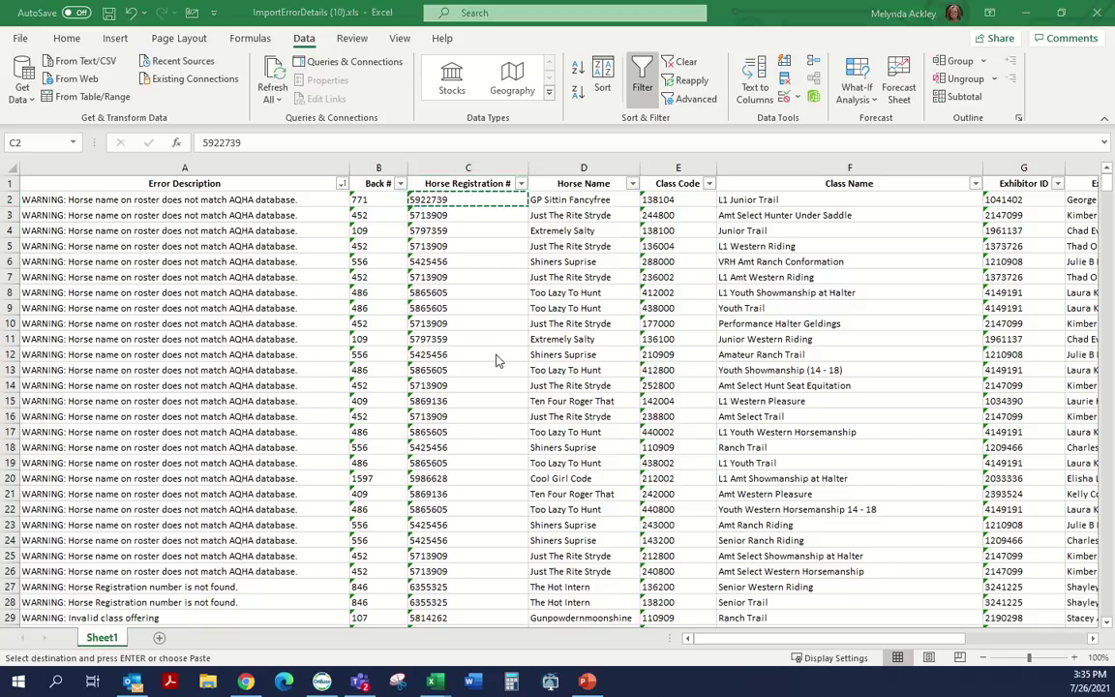
{"action": "key", "text": "alt+Tab"}
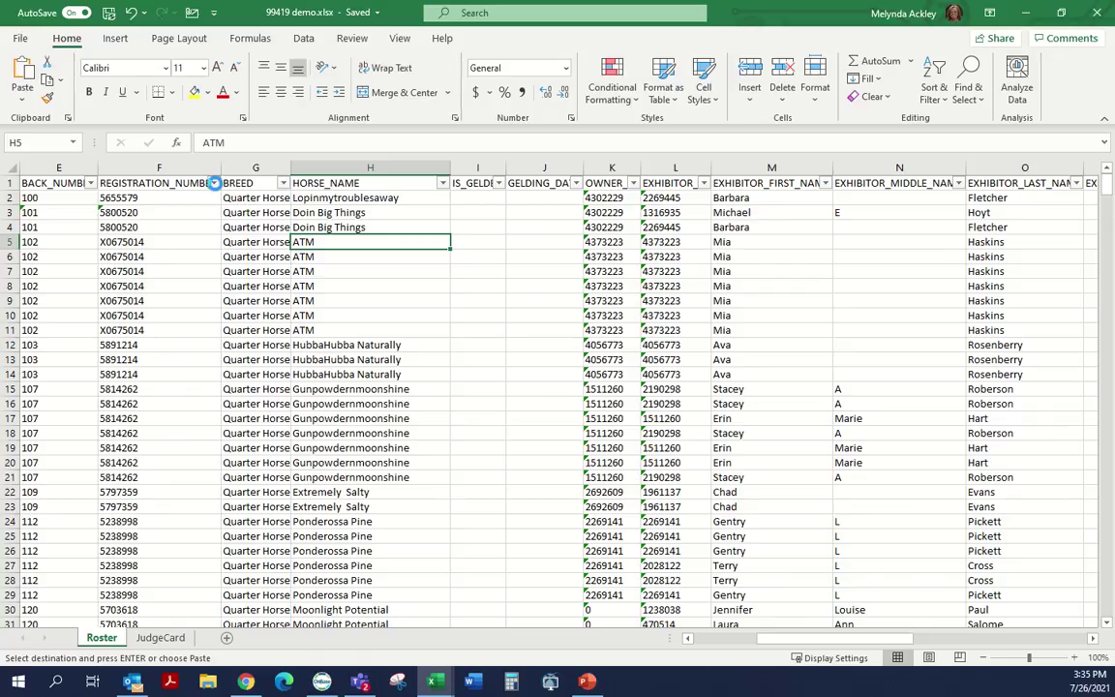
Filter the roster's REGISTRATION_NUMBER column to 5922739 and select horse name cell H306.
{"action": "left_click", "coordinate": [214, 183]}
{"action": "left_click", "coordinate": [135, 346]}
{"action": "key", "text": "ctrl+v"}
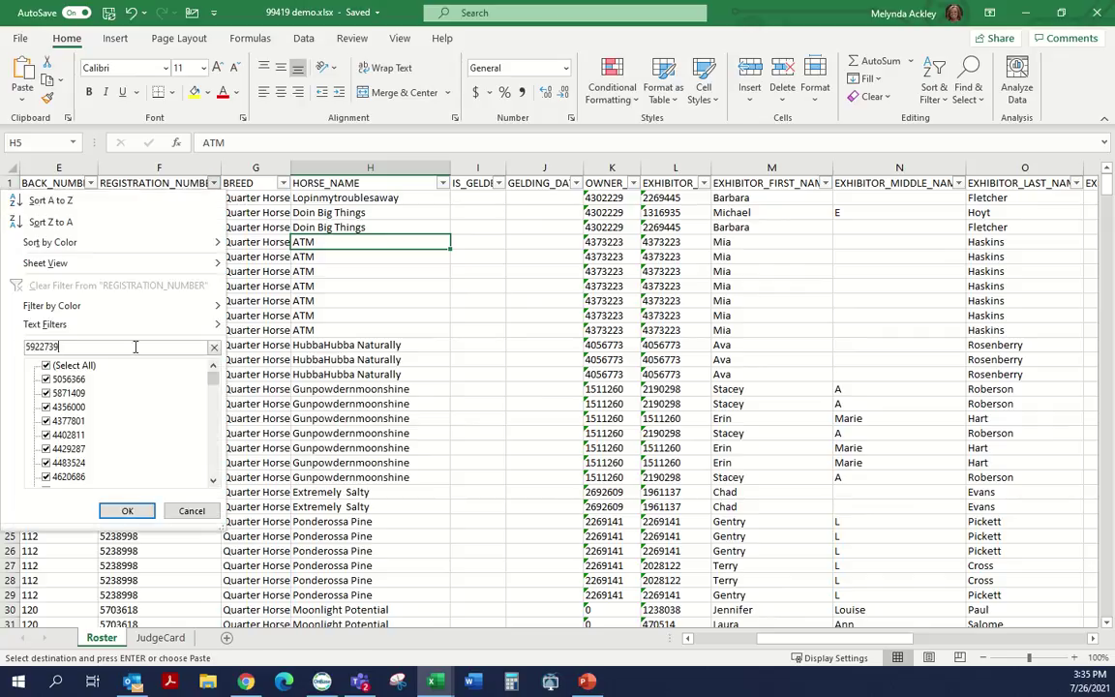
{"action": "key", "text": "Return"}
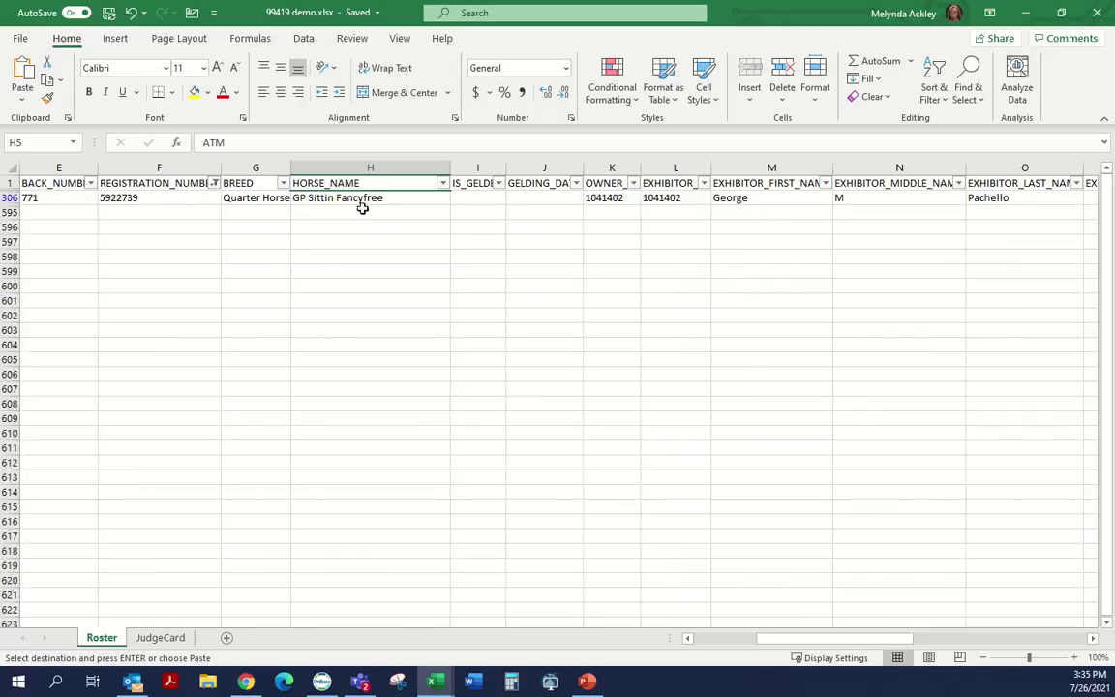
{"action": "left_click", "coordinate": [363, 196]}
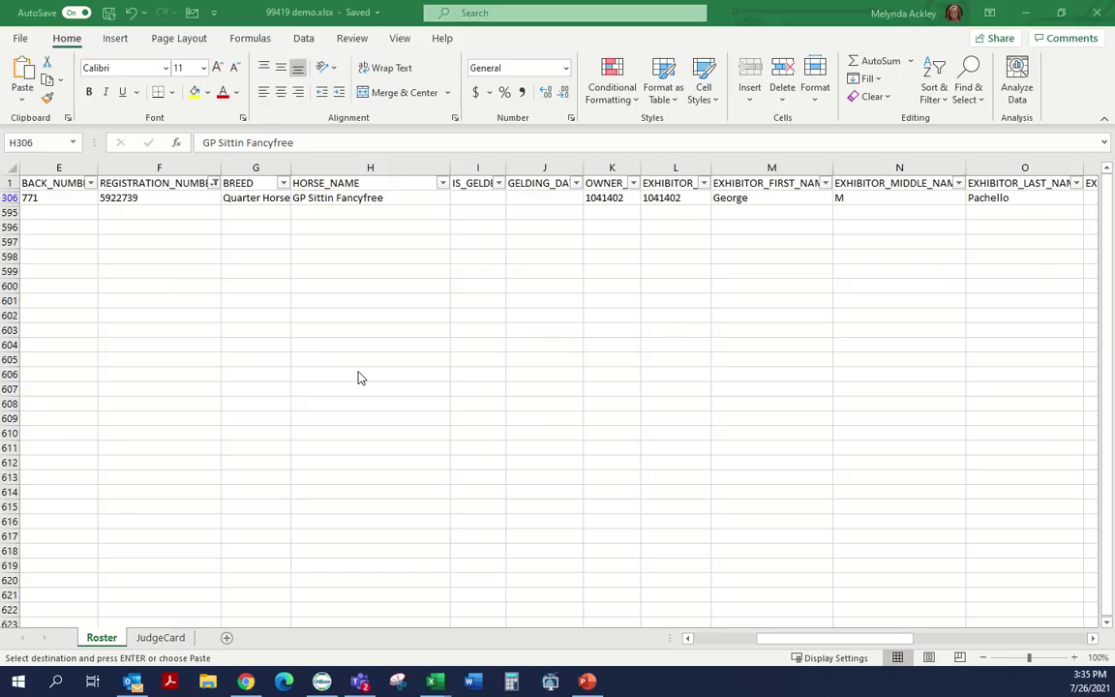
Replace H306's horse name with the AQHA name GP SITTIN FANCY FREE.
{"action": "key", "text": "alt+Tab"}
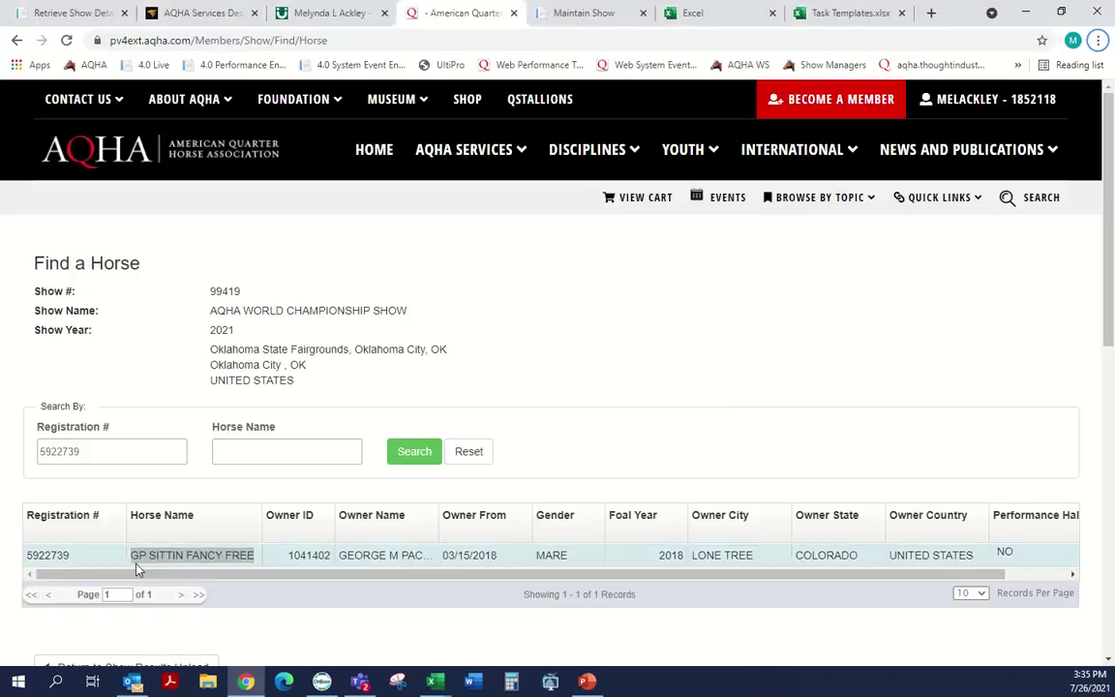
{"action": "right_click", "coordinate": [230, 558]}
{"action": "left_click", "coordinate": [242, 566]}
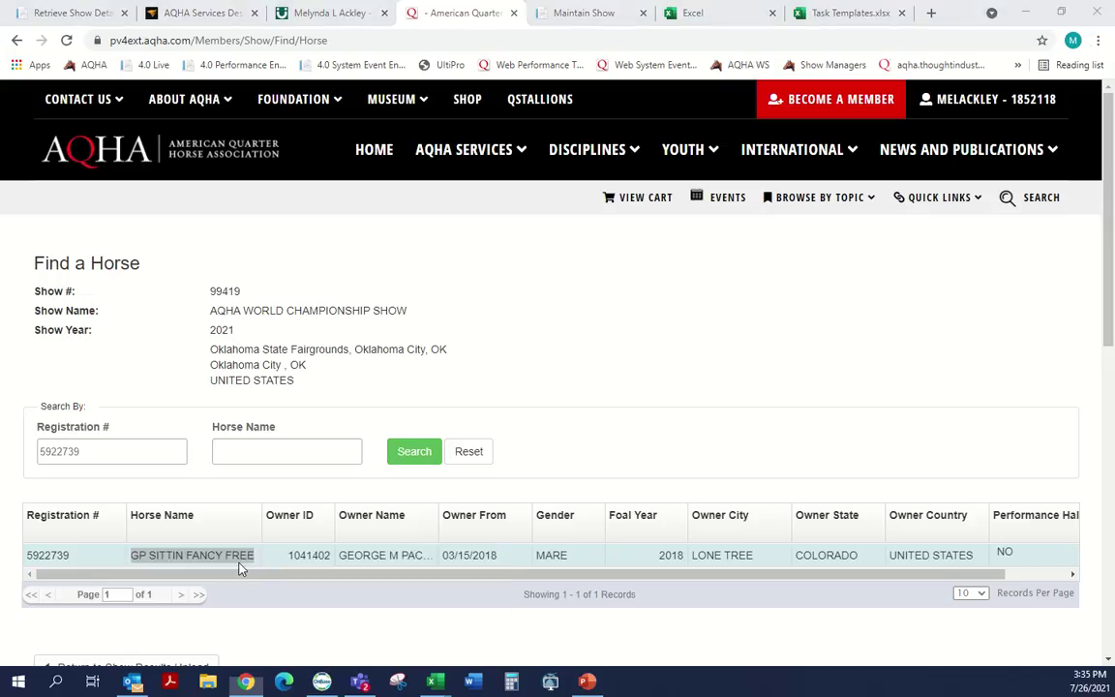
{"action": "key", "text": "alt+Tab"}
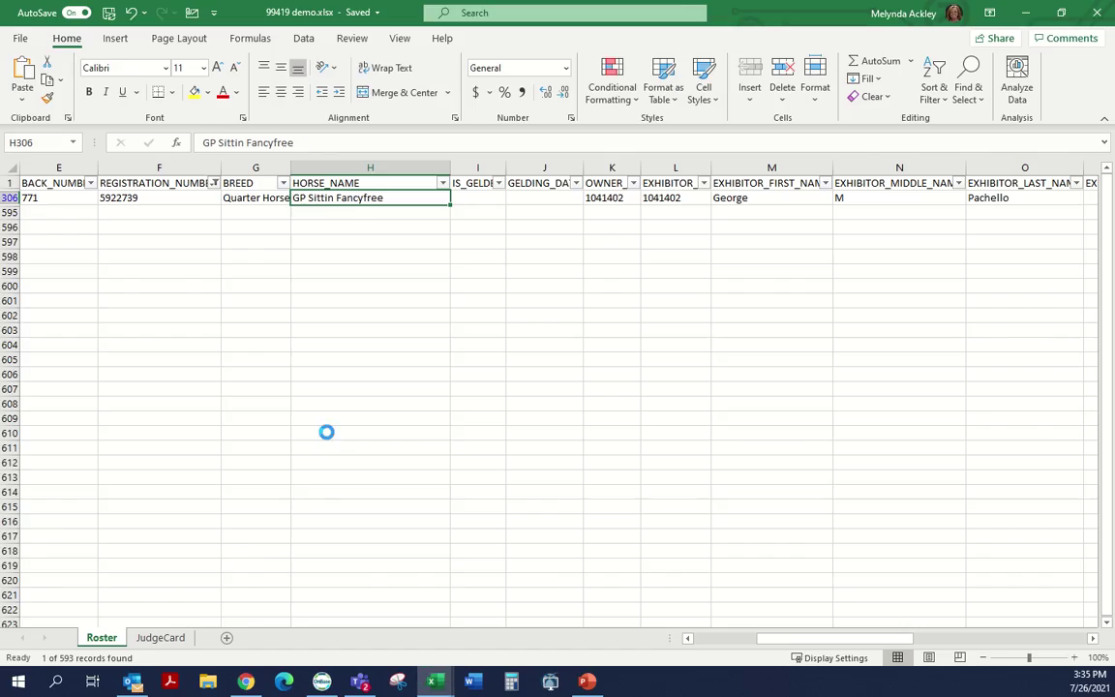
{"action": "key", "text": "ctrl+v"}
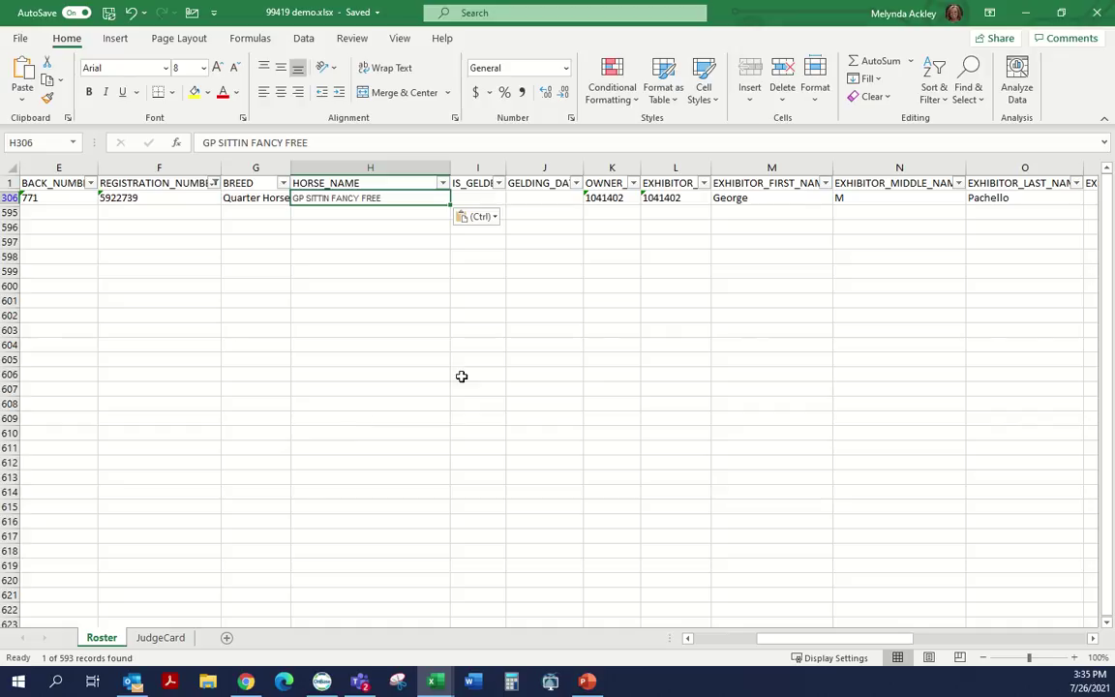
{"action": "left_click", "coordinate": [371, 255]}
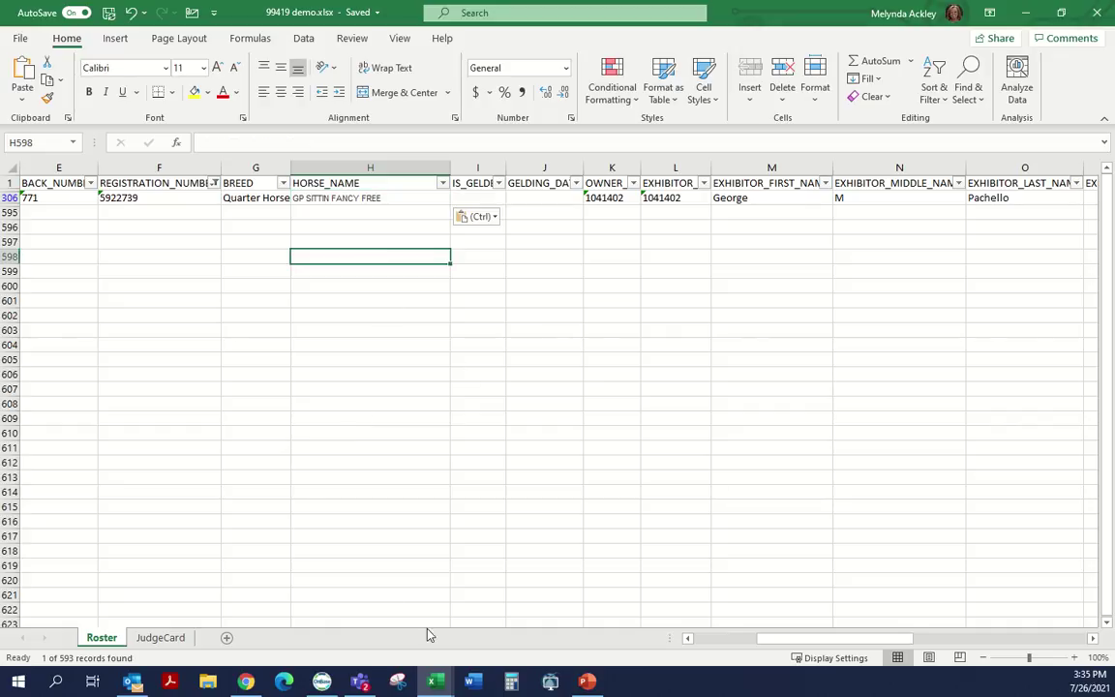
Delete the resolved GP Sittin Fancyfree row from ImportErrorDetails.
{"action": "mouse_move", "coordinate": [435, 681]}
{"action": "left_click", "coordinate": [376, 627]}
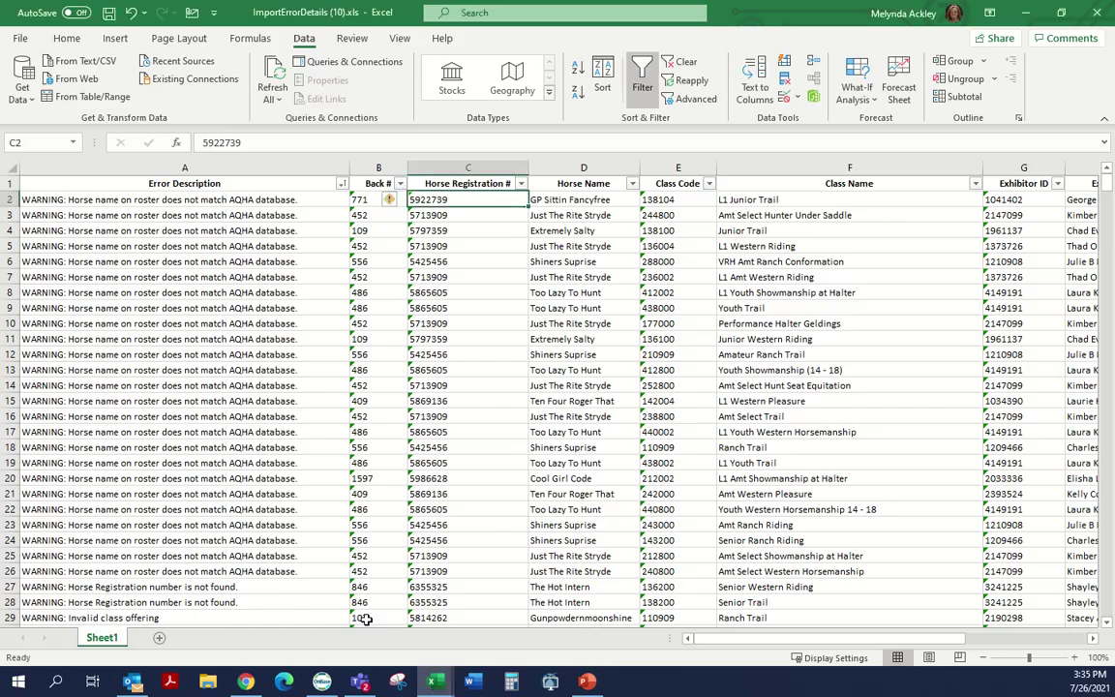
{"action": "key", "text": "shift+space"}
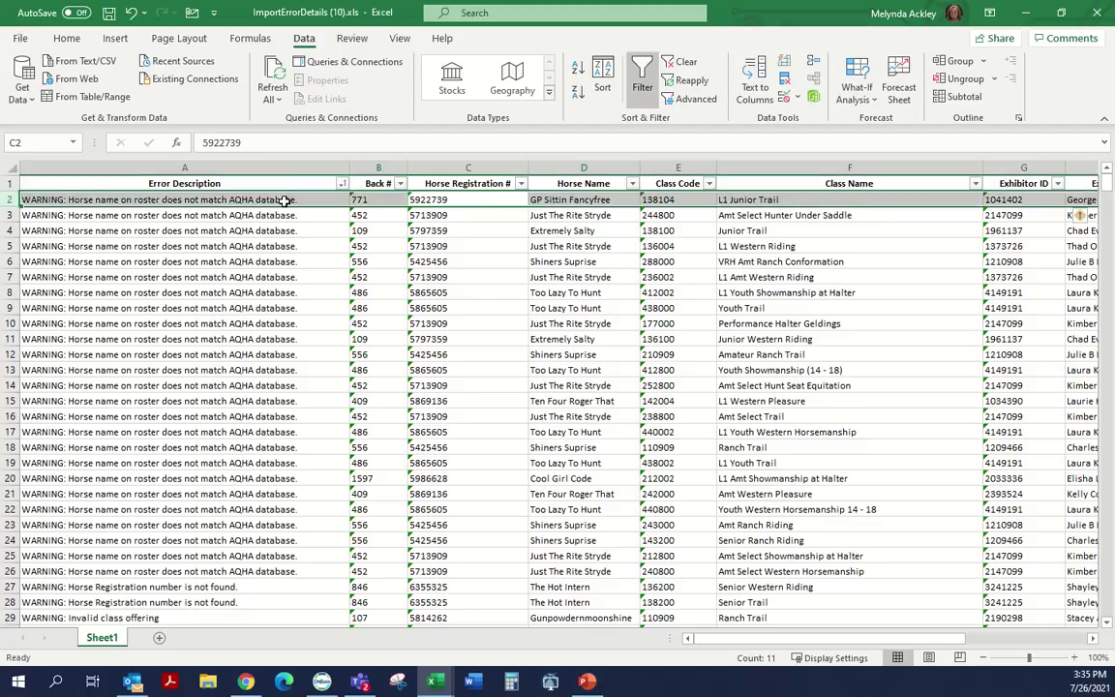
{"action": "right_click", "coordinate": [290, 202]}
{"action": "left_click", "coordinate": [329, 350]}
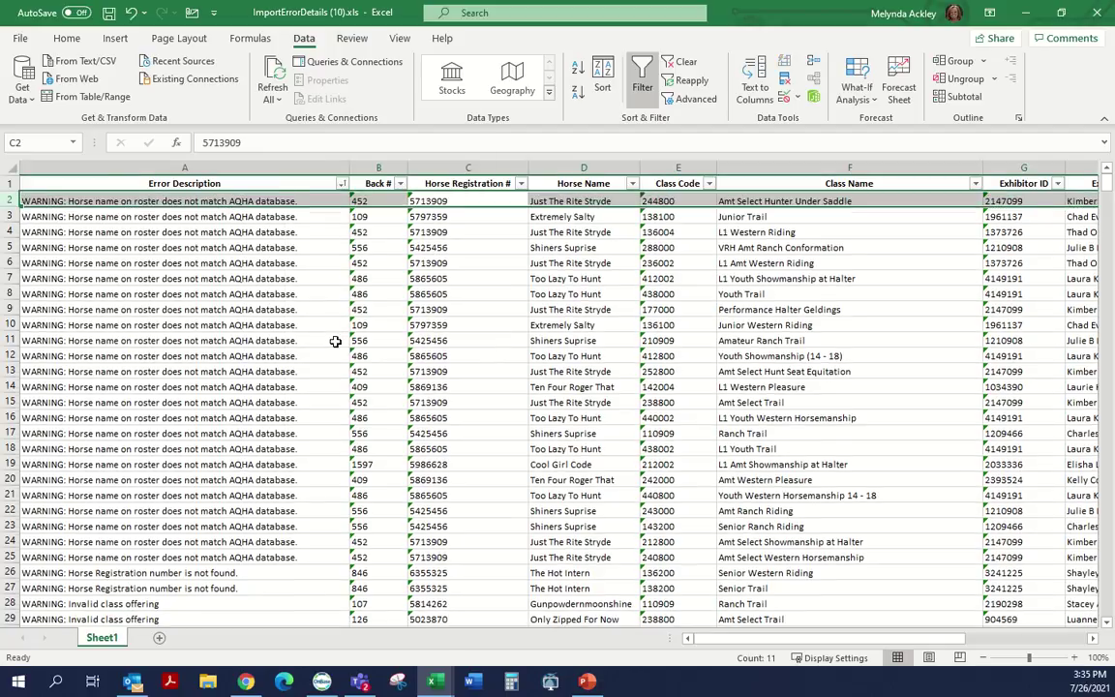
Copy the next registration number 5713909 from C2 for the AQHA Registration # search.
{"action": "left_click", "coordinate": [455, 200]}
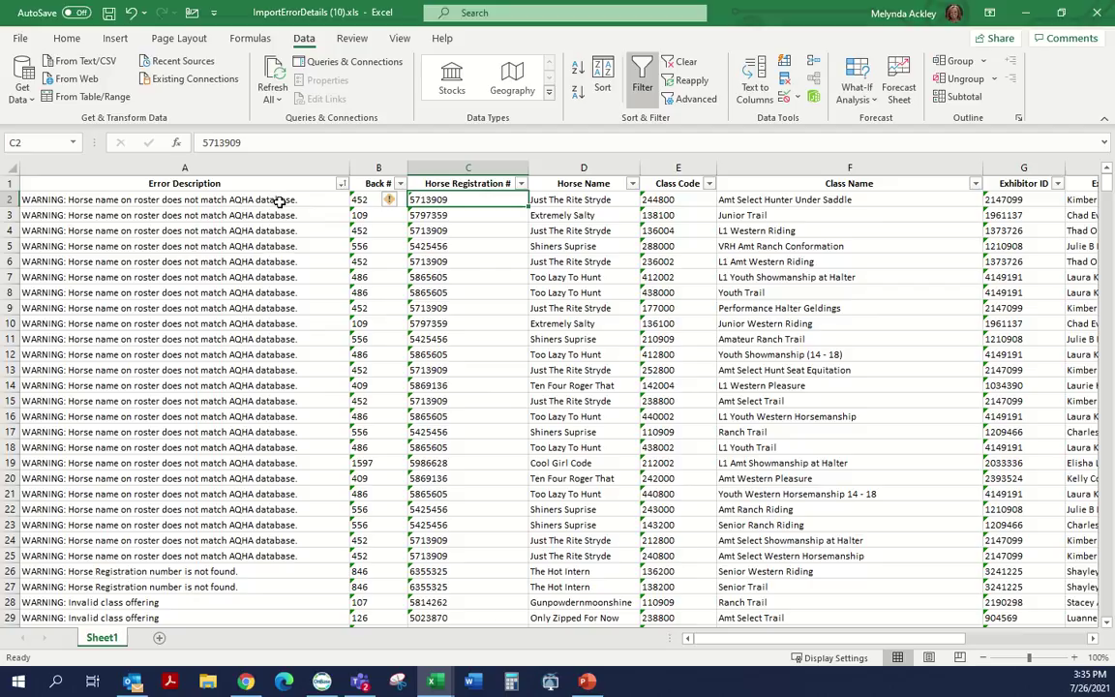
{"action": "left_click_drag", "start_coordinate": [279, 203], "coordinate": [283, 563]}
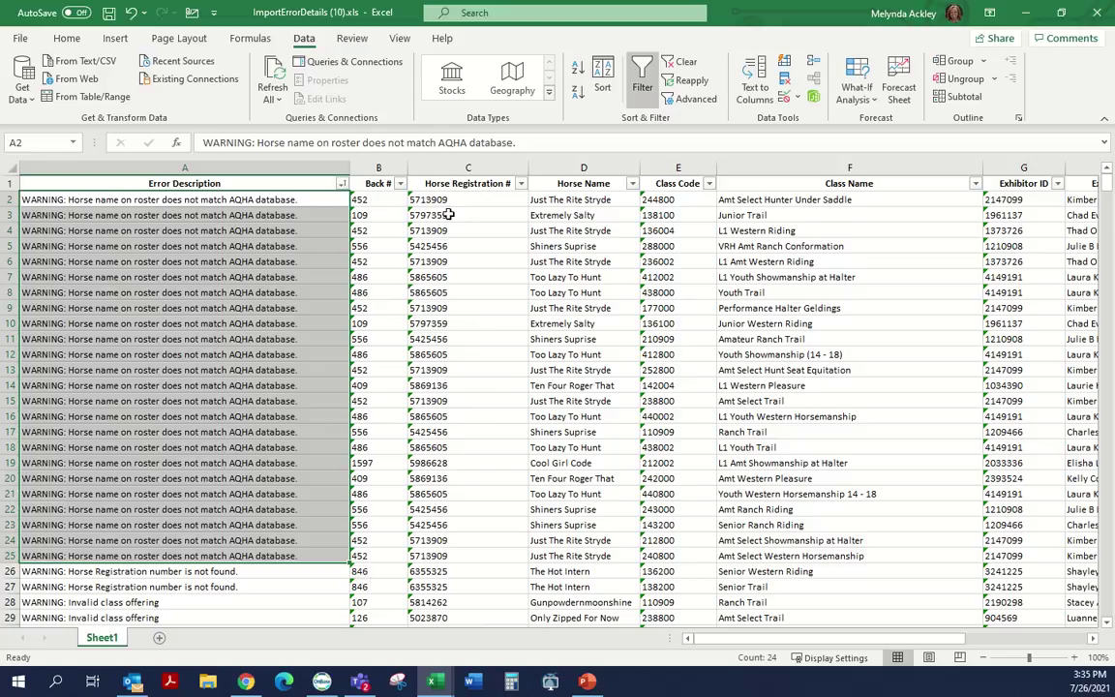
{"action": "left_click", "coordinate": [414, 199]}
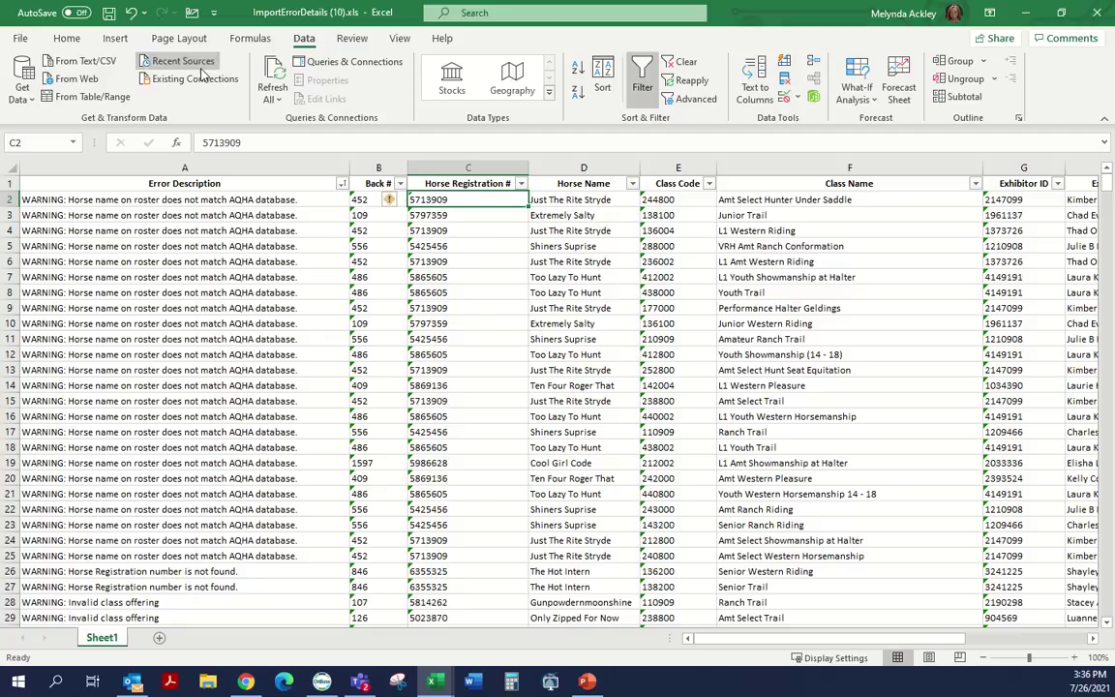
{"action": "key", "text": "ctrl+c"}
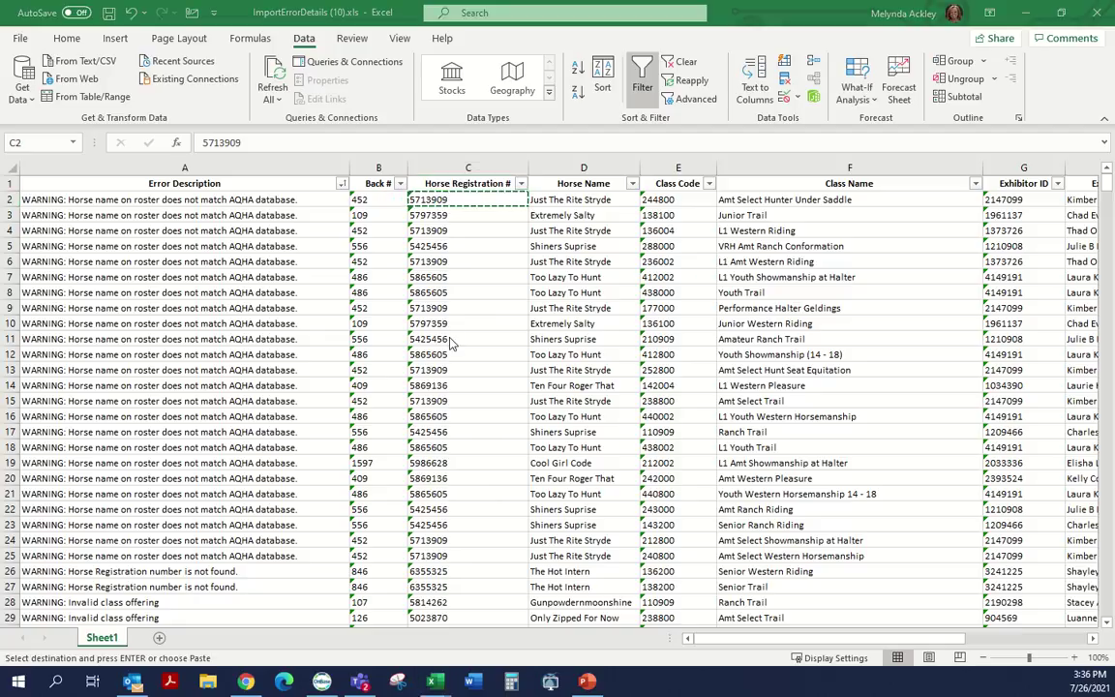
{"action": "key", "text": "alt+Tab"}
{"action": "left_click", "coordinate": [94, 453]}
Search AQHA for registration 5713909, copy its name BUGS EASY QUEEN, then select D2's Just The Rite Stryde.
{"action": "double_click", "coordinate": [94, 453]}
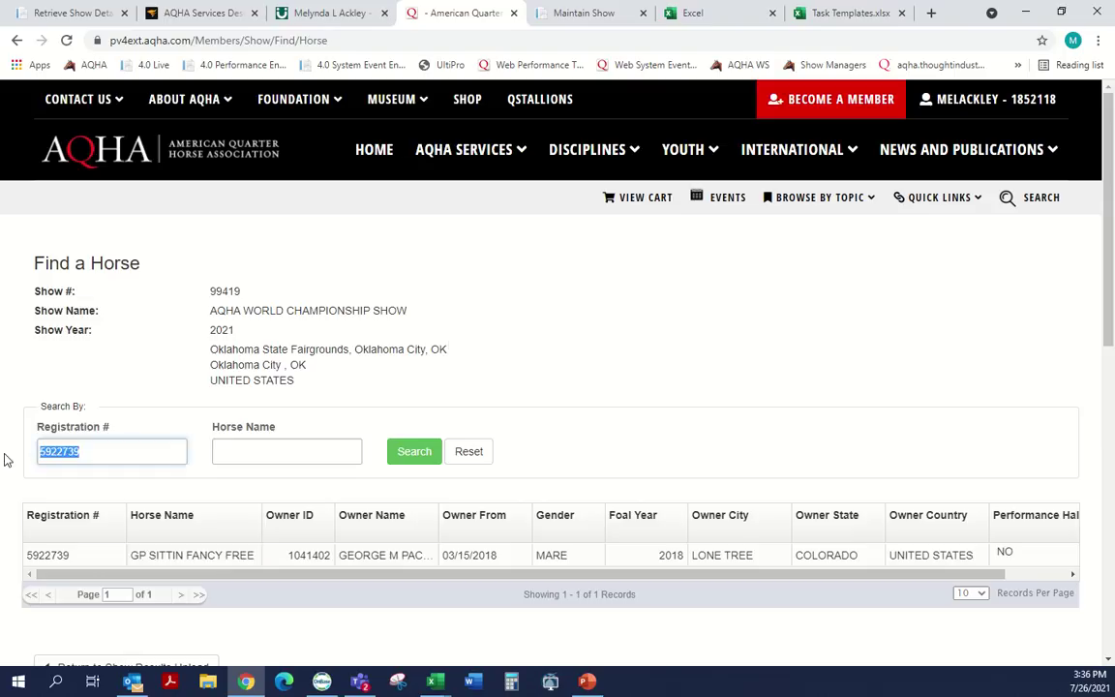
{"action": "key", "text": "ctrl+v"}
{"action": "key", "text": "Tab"}
{"action": "left_click", "coordinate": [412, 463]}
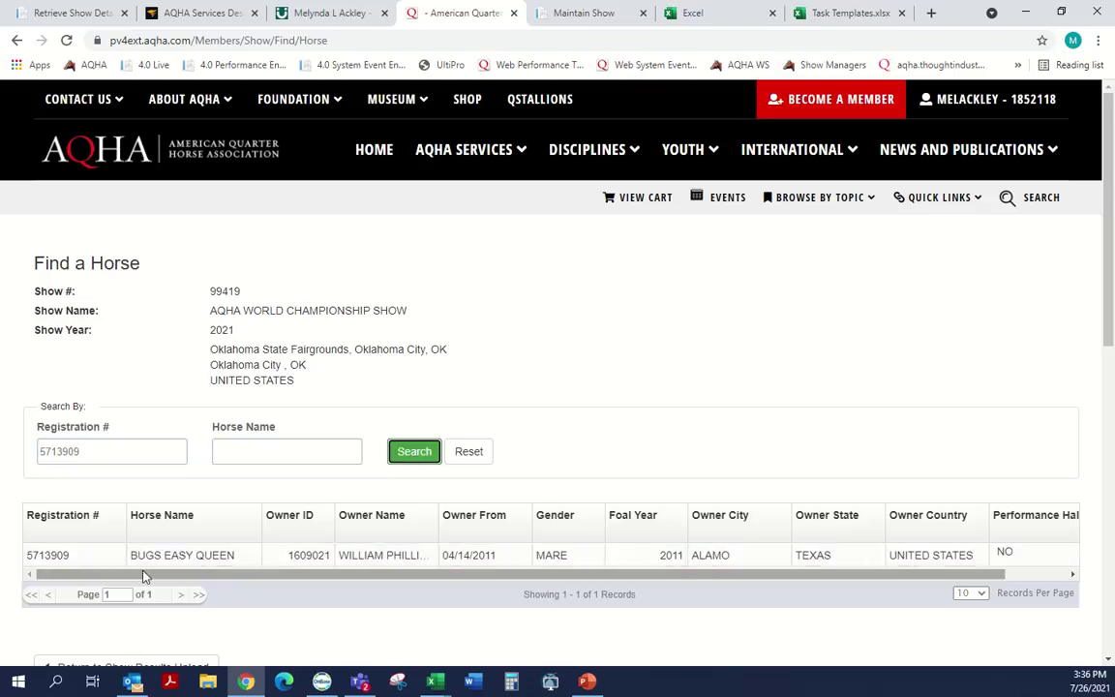
{"action": "left_click_drag", "start_coordinate": [237, 556], "coordinate": [130, 560]}
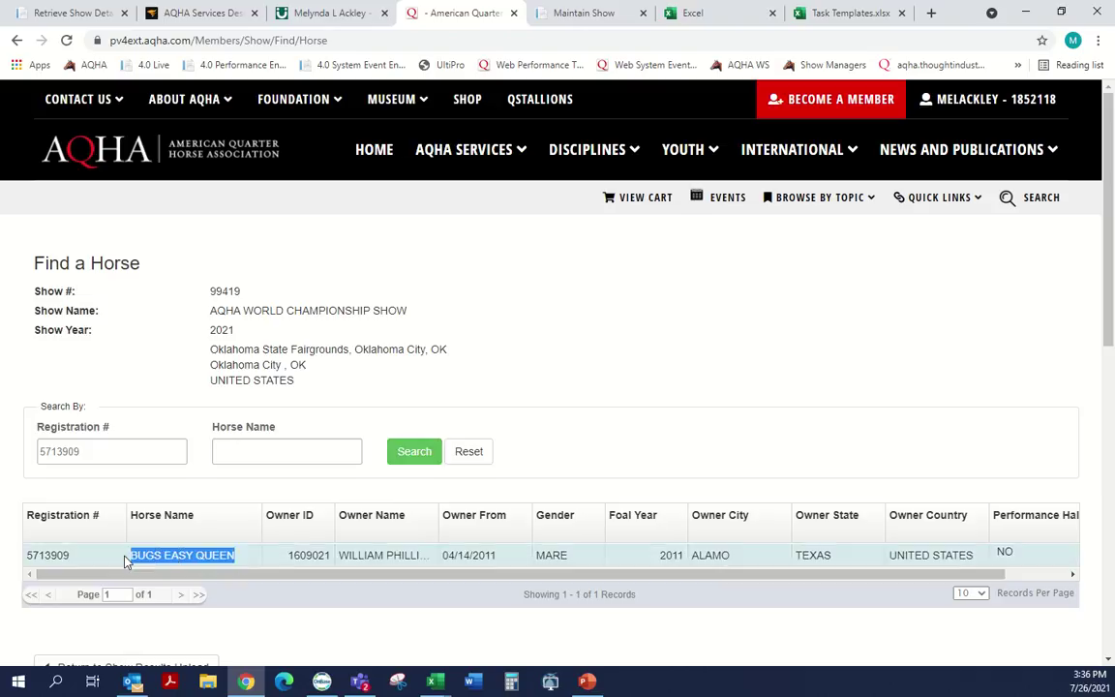
{"action": "right_click", "coordinate": [137, 560]}
{"action": "left_click", "coordinate": [165, 567]}
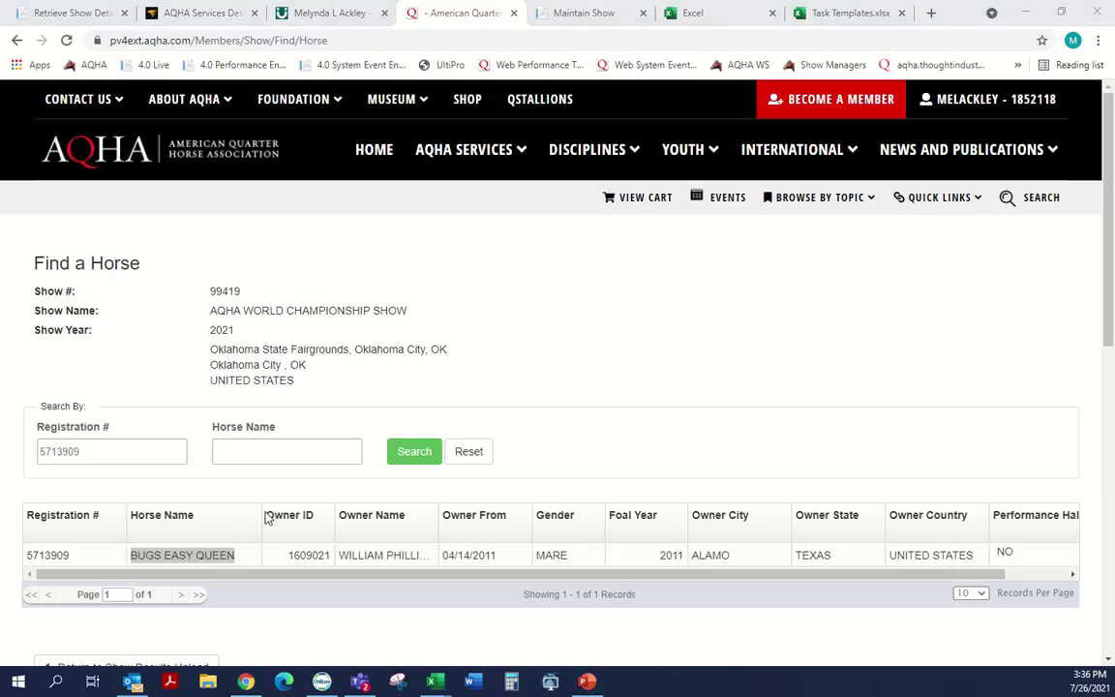
{"action": "key", "text": "alt+Tab"}
{"action": "left_click", "coordinate": [538, 204]}
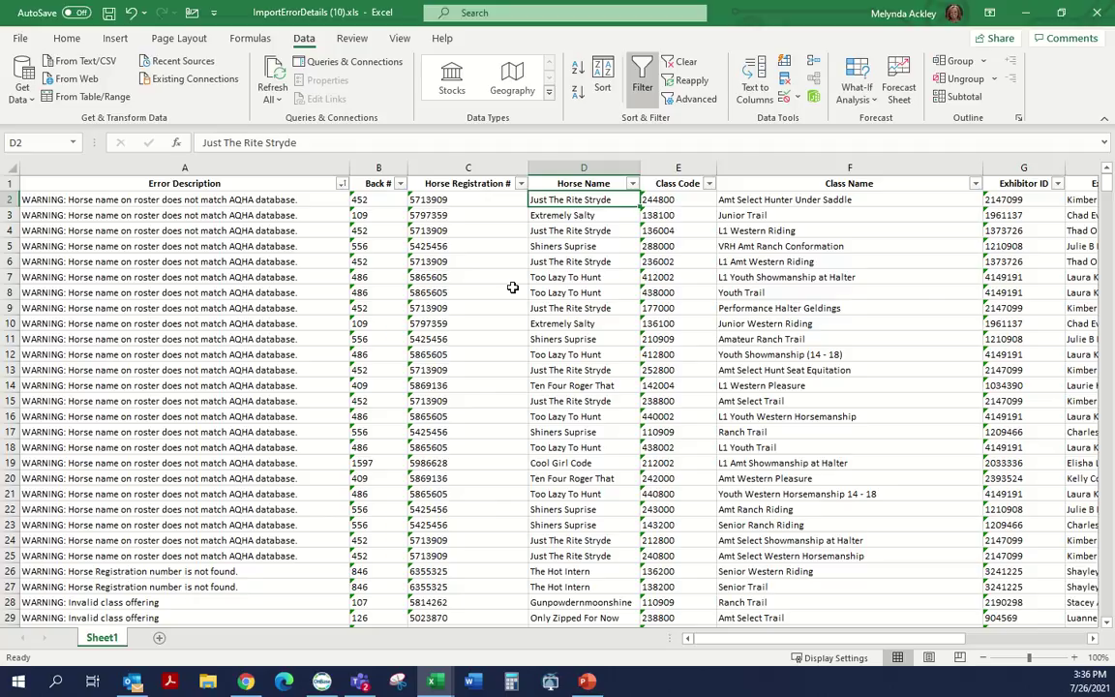
Search AQHA by horse name Just The Rite Stryde and copy its registration number 5743909.
{"action": "key", "text": "ctrl+c"}
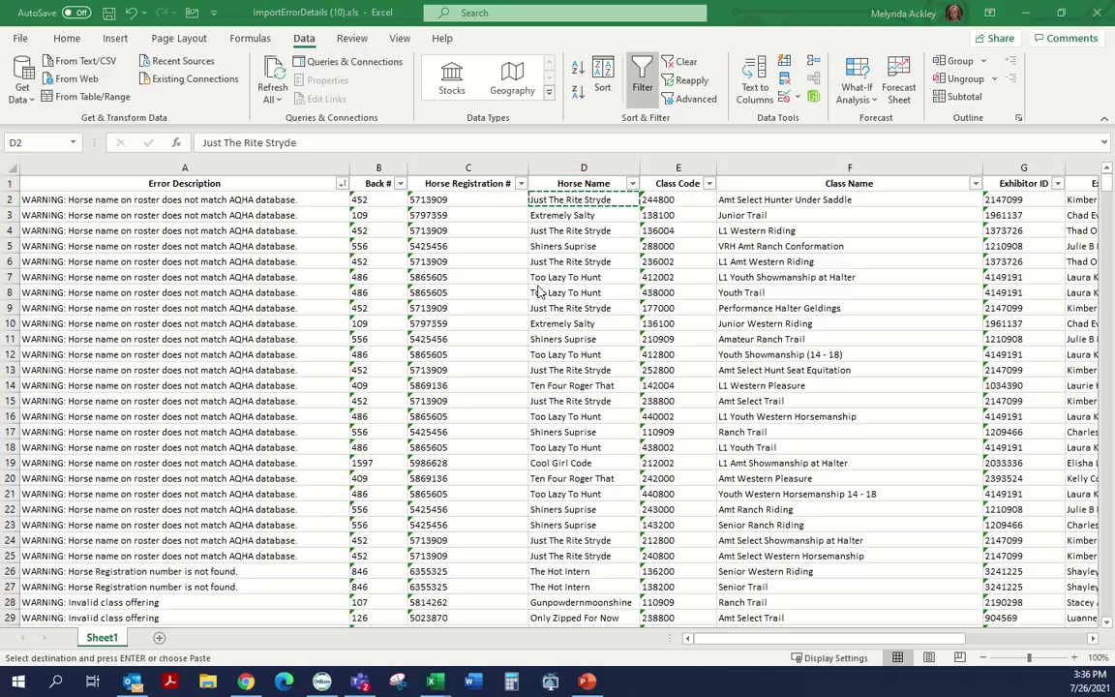
{"action": "key", "text": "alt+Tab"}
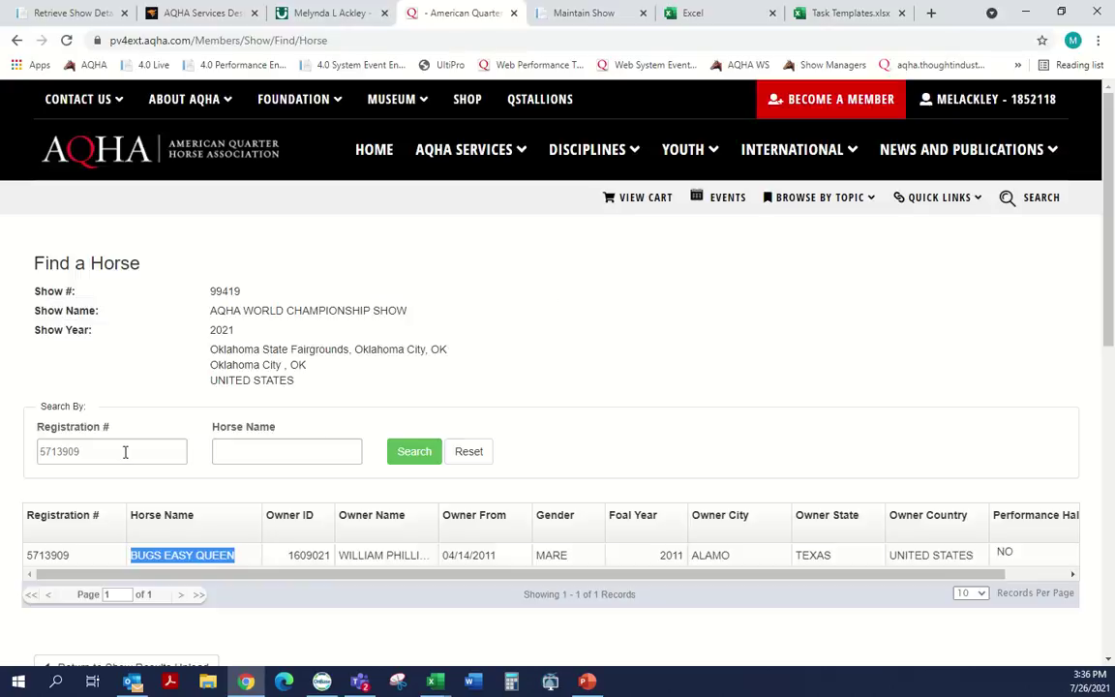
{"action": "left_click_drag", "start_coordinate": [125, 452], "coordinate": [32, 457]}
{"action": "key", "text": "BackSpace"}
{"action": "left_click", "coordinate": [250, 450]}
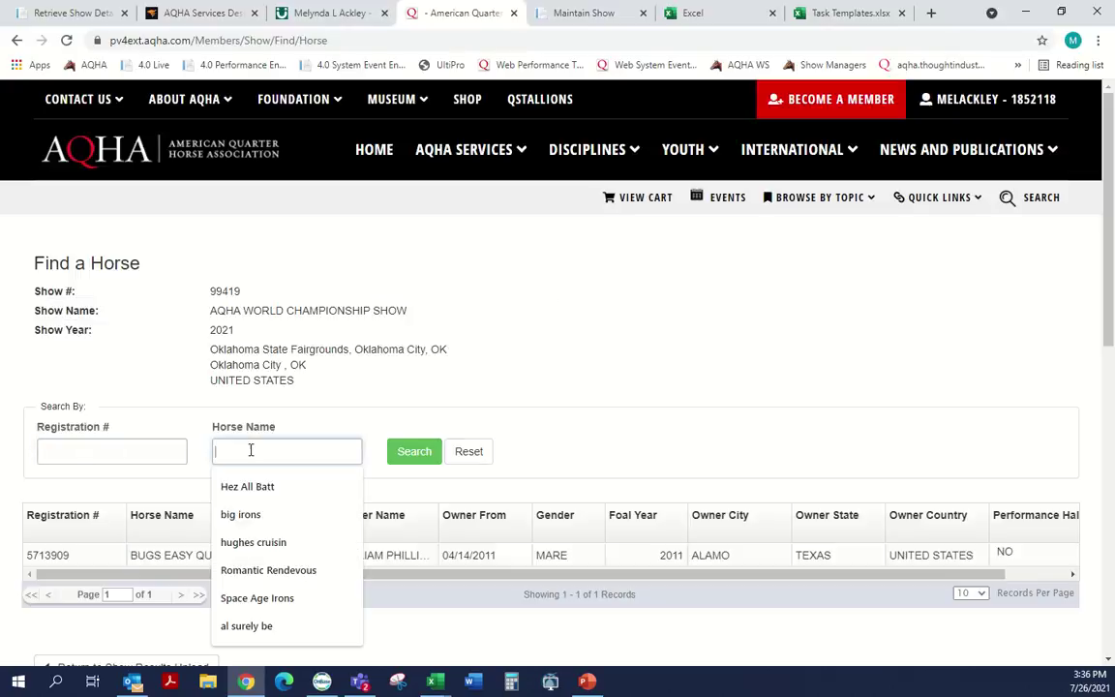
{"action": "key", "text": "ctrl+v"}
{"action": "left_click", "coordinate": [415, 451]}
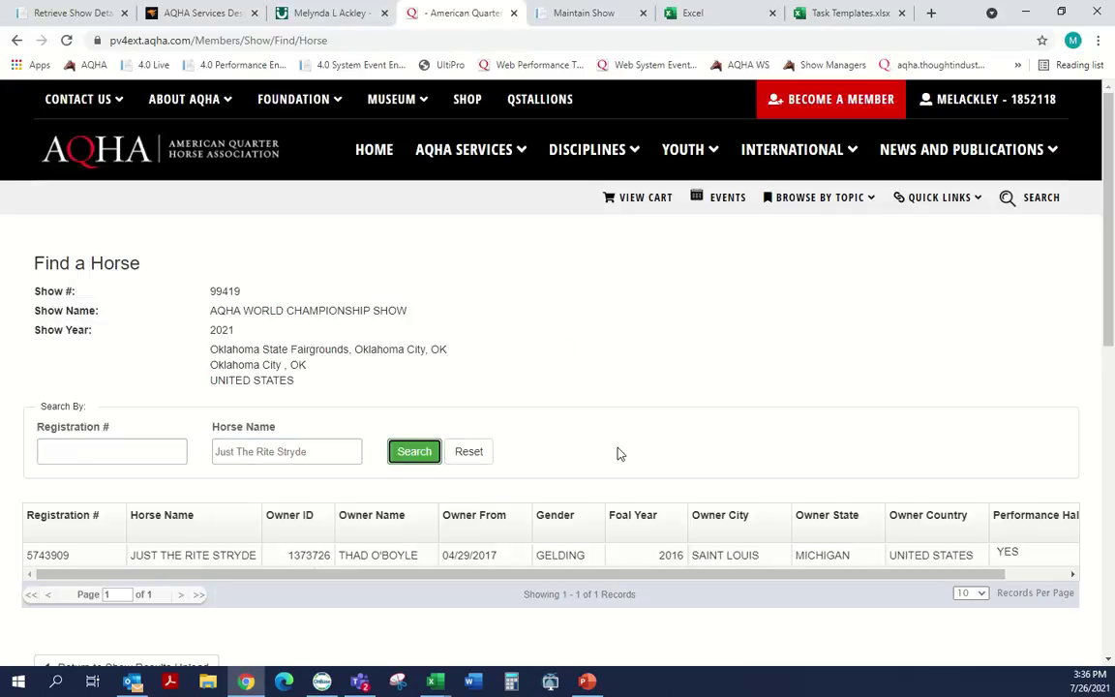
{"action": "double_click", "coordinate": [46, 555]}
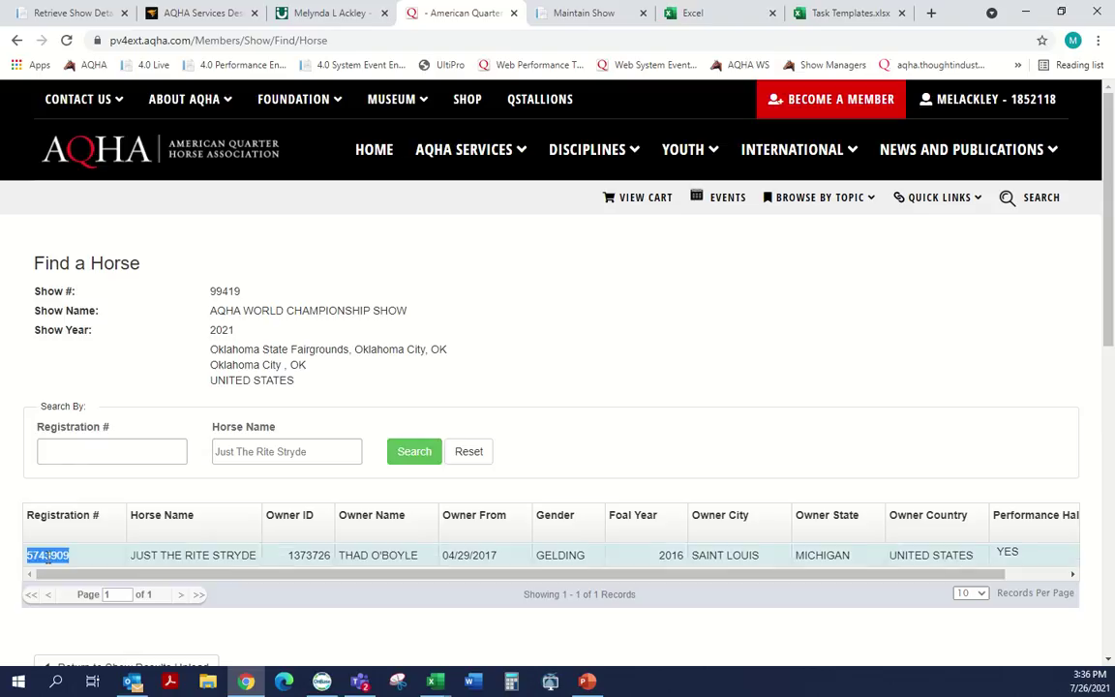
{"action": "right_click", "coordinate": [50, 559]}
{"action": "left_click", "coordinate": [73, 571]}
Switch to the 99419 demo roster and reset the REGISTRATION_NUMBER filter to (Select All).
{"action": "key", "text": "alt+Tab"}
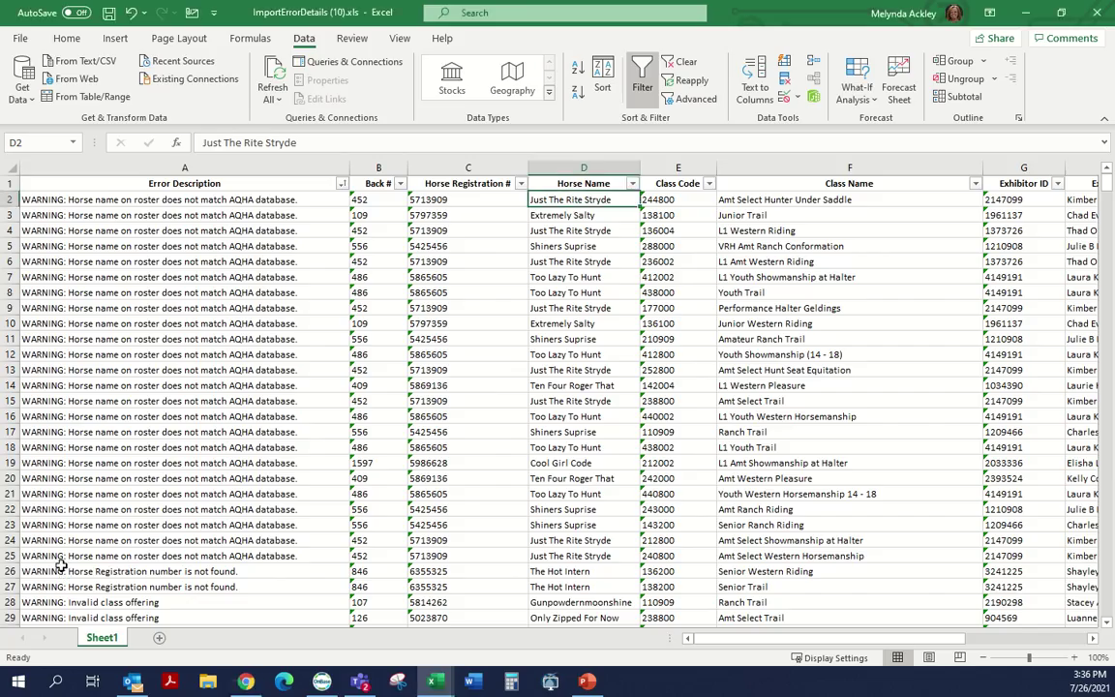
{"action": "left_click", "coordinate": [444, 199]}
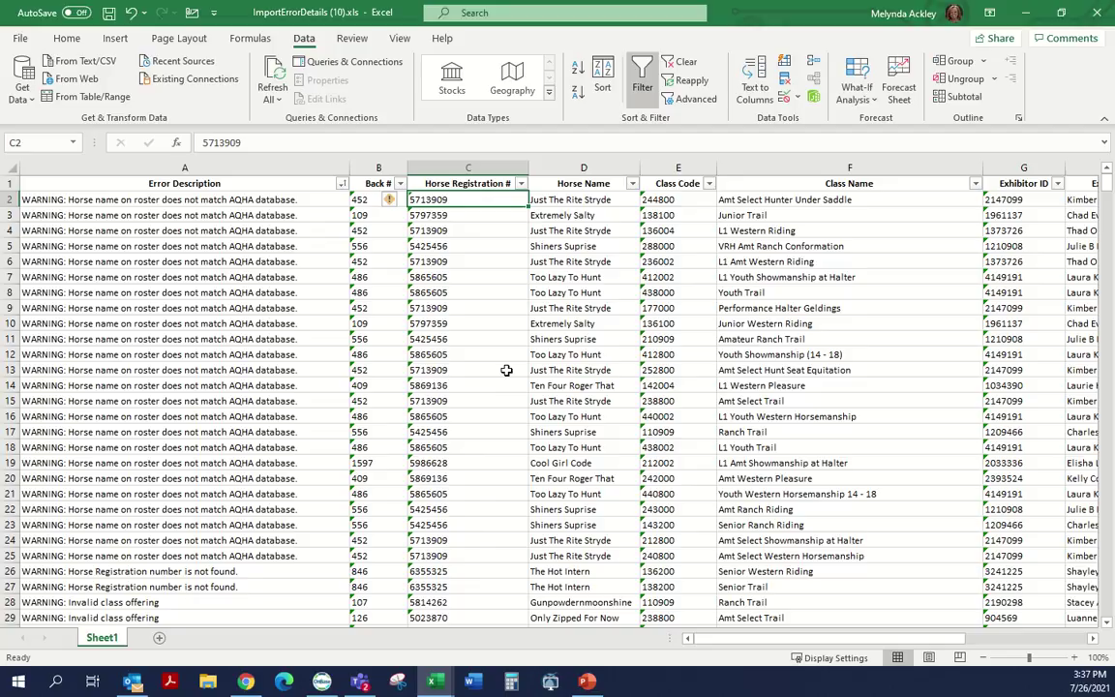
{"action": "left_click", "coordinate": [435, 683]}
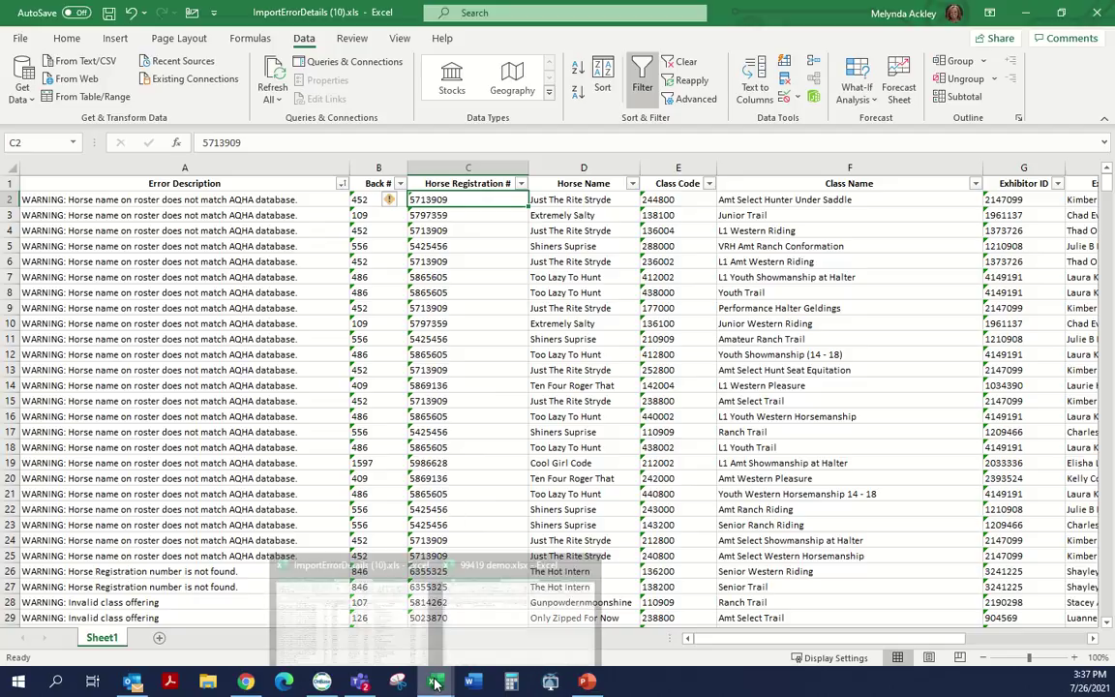
{"action": "left_click", "coordinate": [490, 605]}
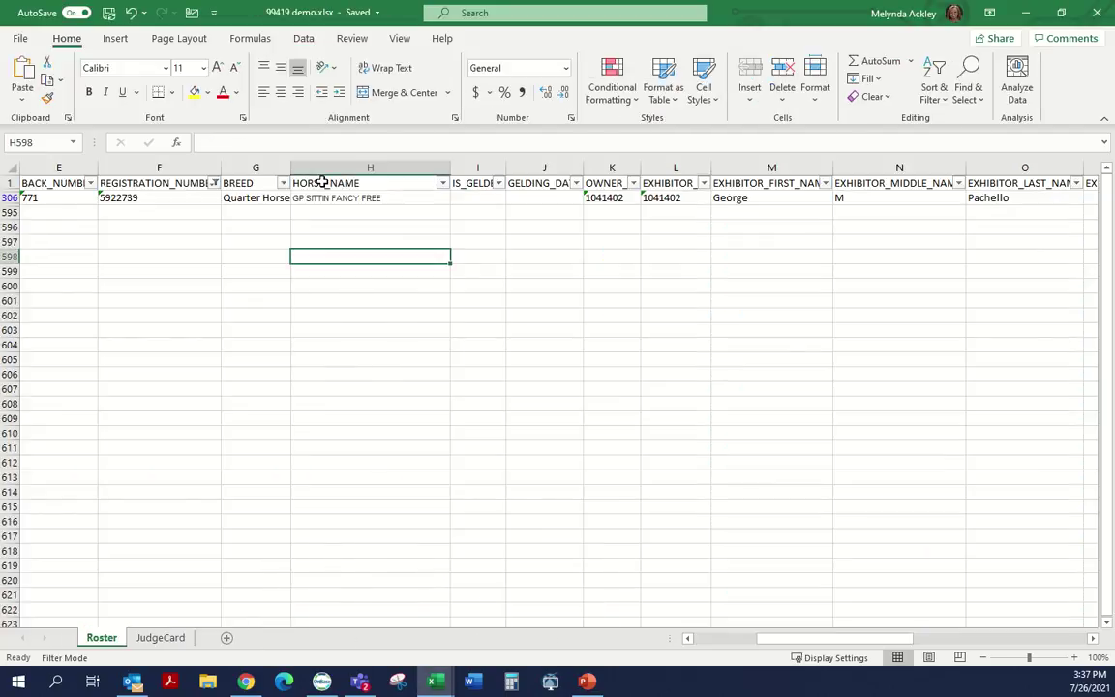
{"action": "left_click", "coordinate": [443, 183]}
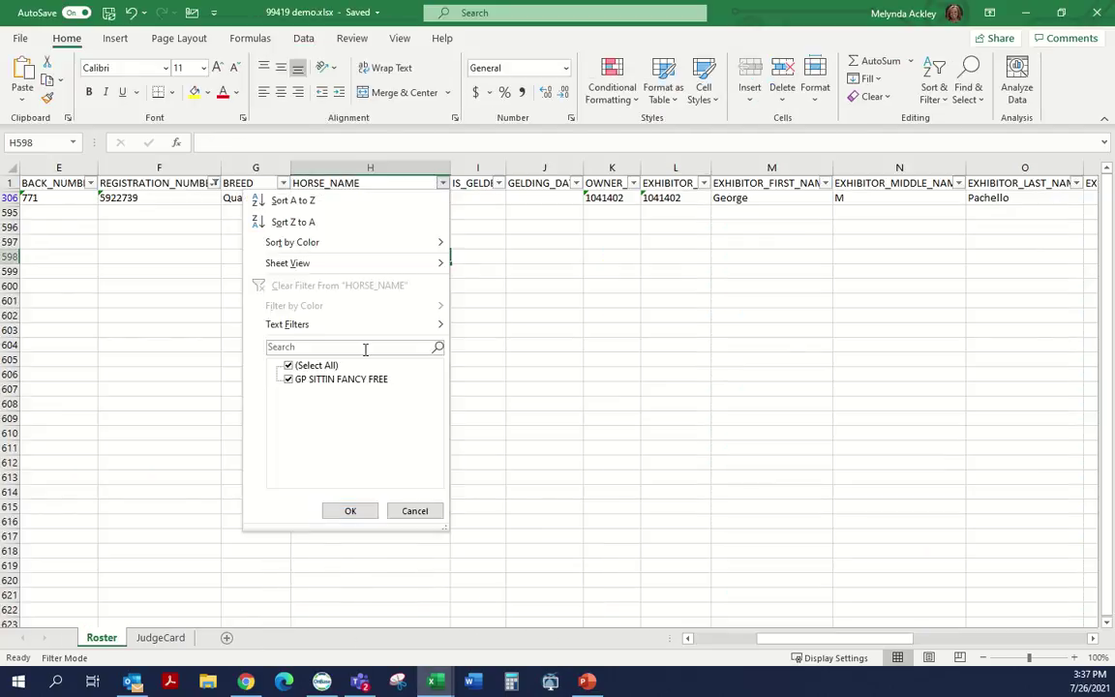
{"action": "left_click", "coordinate": [349, 510]}
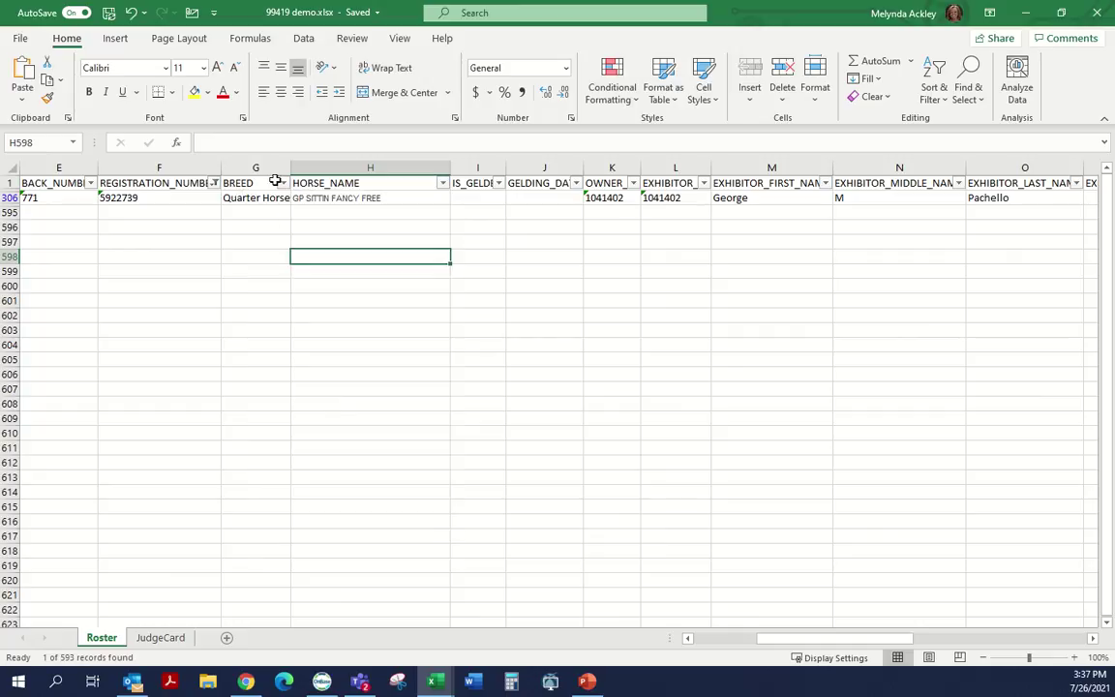
{"action": "left_click", "coordinate": [213, 184]}
{"action": "left_click", "coordinate": [74, 366]}
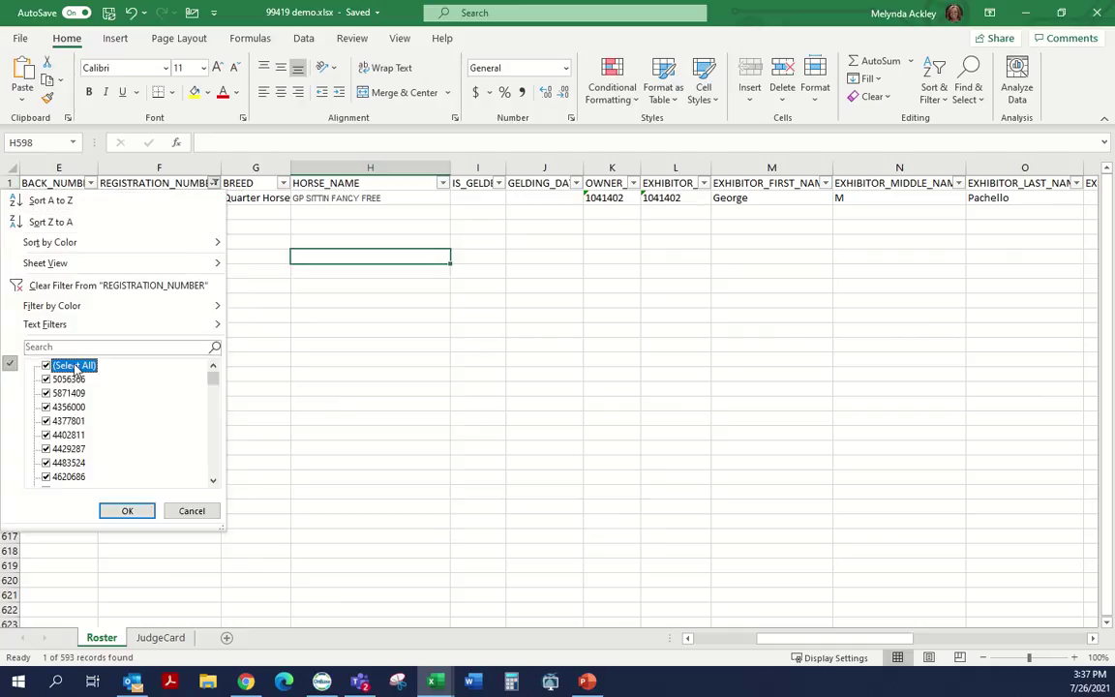
{"action": "left_click", "coordinate": [124, 512]}
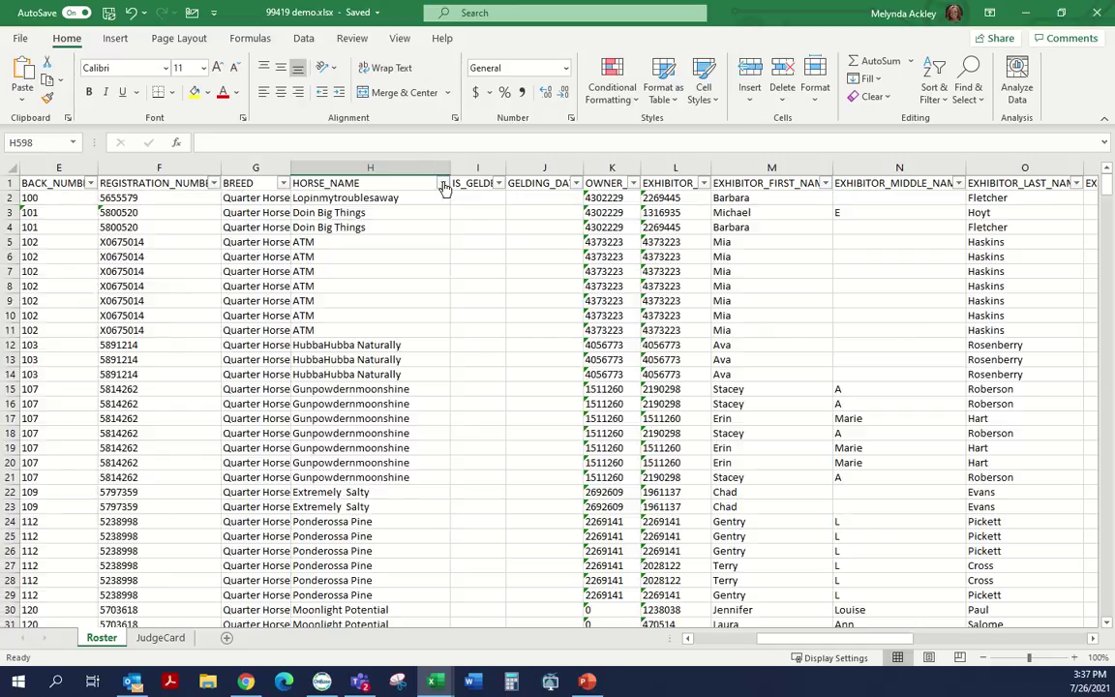
Search the HORSE_NAME and REGISTRATION_NUMBER filters for 5743909, finding no matching rows.
{"action": "left_click", "coordinate": [443, 183]}
{"action": "left_click", "coordinate": [338, 346]}
{"action": "key", "text": "ctrl+v"}
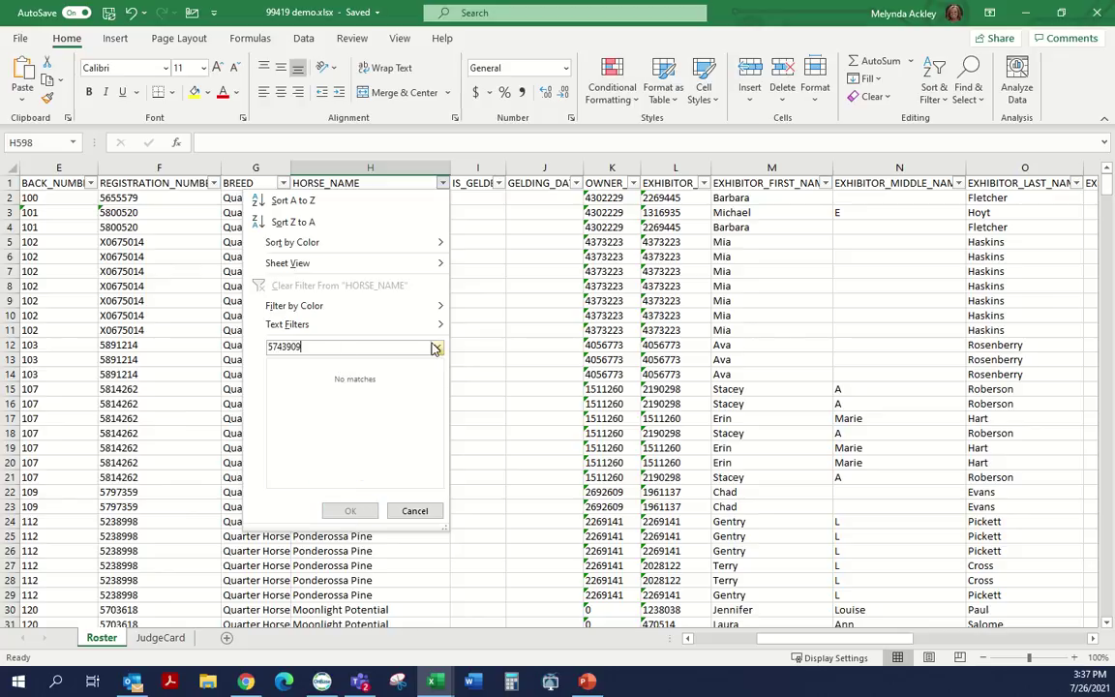
{"action": "left_click", "coordinate": [437, 346]}
{"action": "left_click", "coordinate": [213, 184]}
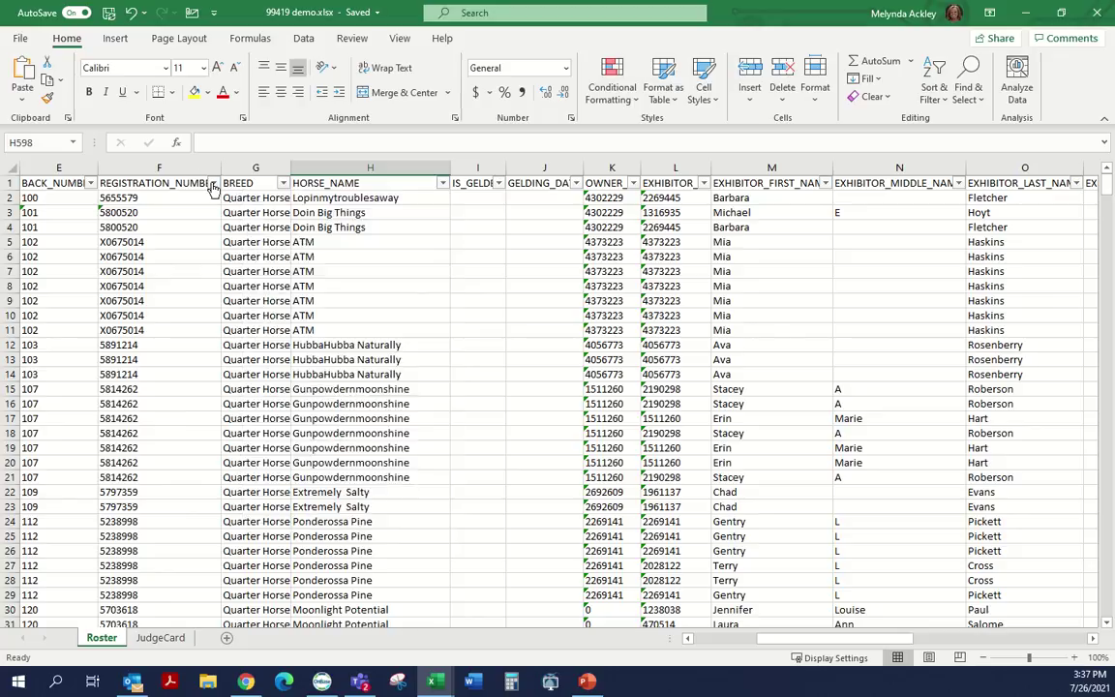
{"action": "left_click", "coordinate": [213, 184]}
{"action": "left_click", "coordinate": [130, 346]}
{"action": "key", "text": "ctrl+v"}
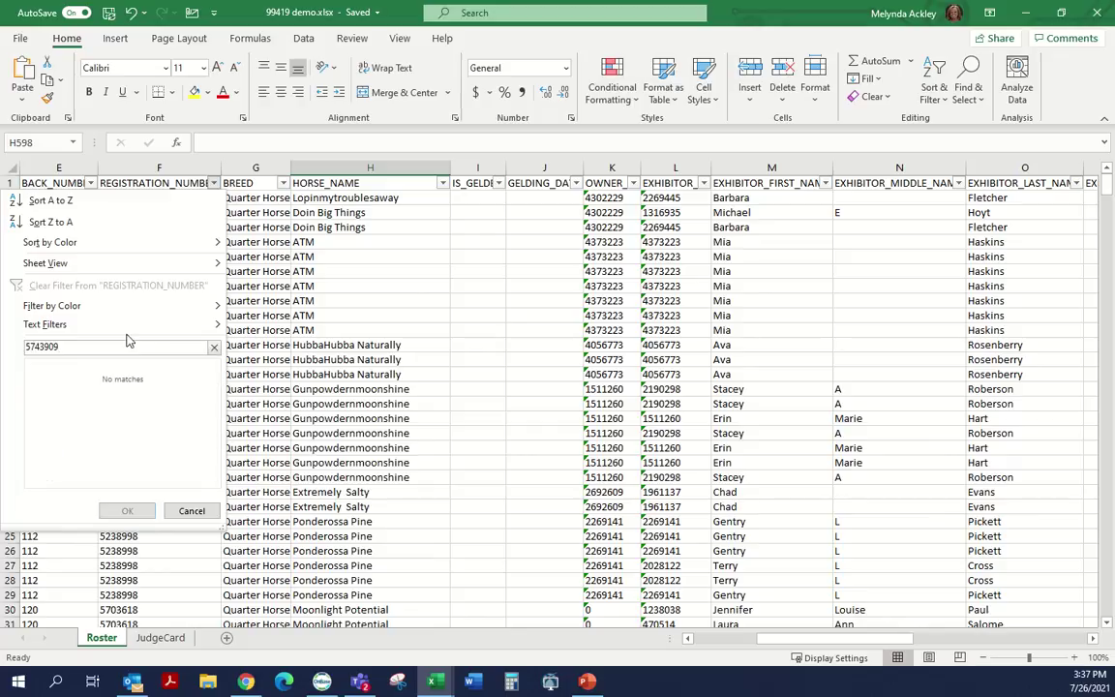
{"action": "left_click", "coordinate": [192, 511]}
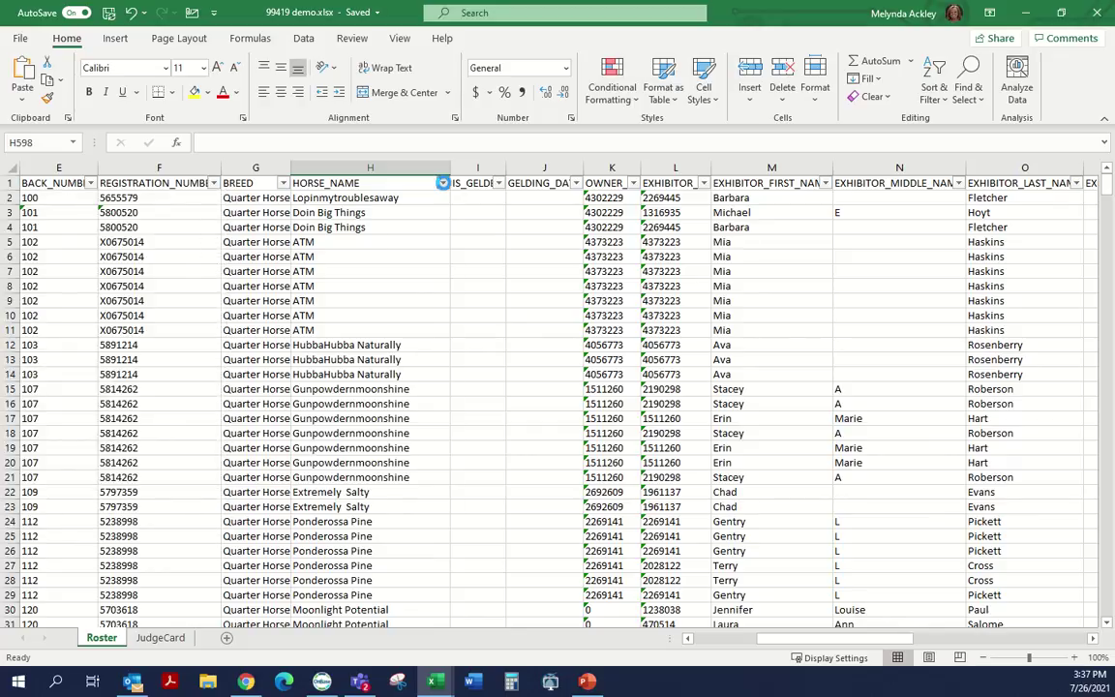
{"action": "left_click", "coordinate": [442, 183]}
{"action": "key", "text": "Escape"}
Check the Just The Rite Stryde name in the error list and reopen the roster's HORSE_NAME filter.
{"action": "key", "text": "alt+Tab"}
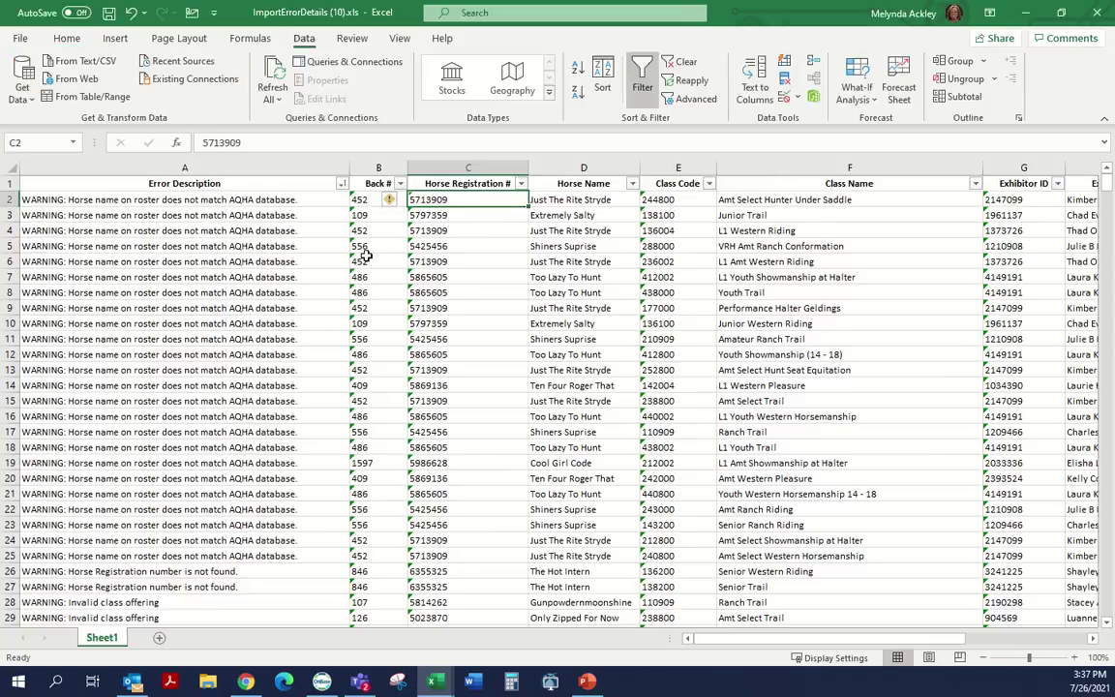
{"action": "key", "text": "Right"}
{"action": "key", "text": "alt+Tab"}
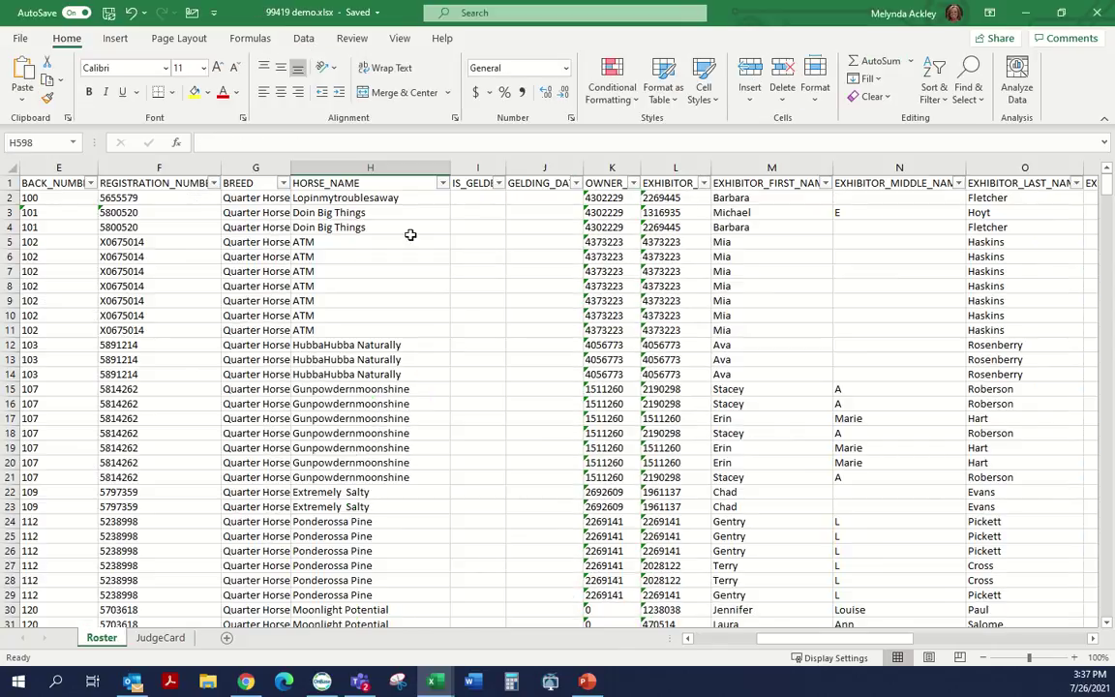
{"action": "left_click", "coordinate": [443, 183]}
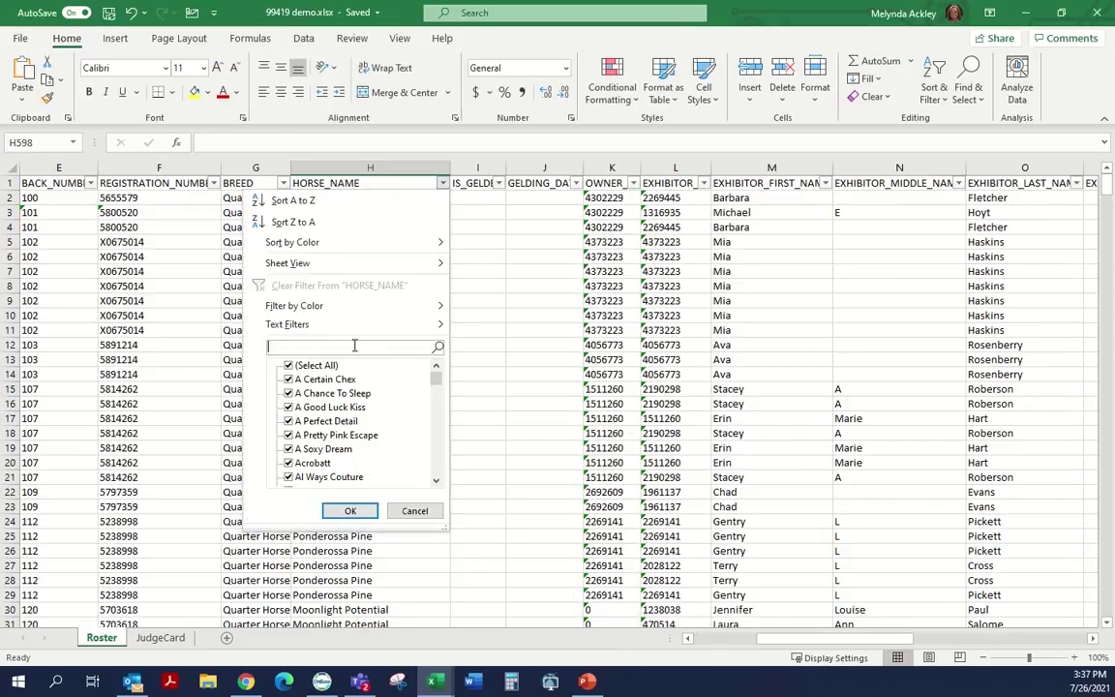
Filter the roster to Just The Rite Stryde and paste AQHA number 5743909 into F174.
{"action": "type", "text": "just the"}
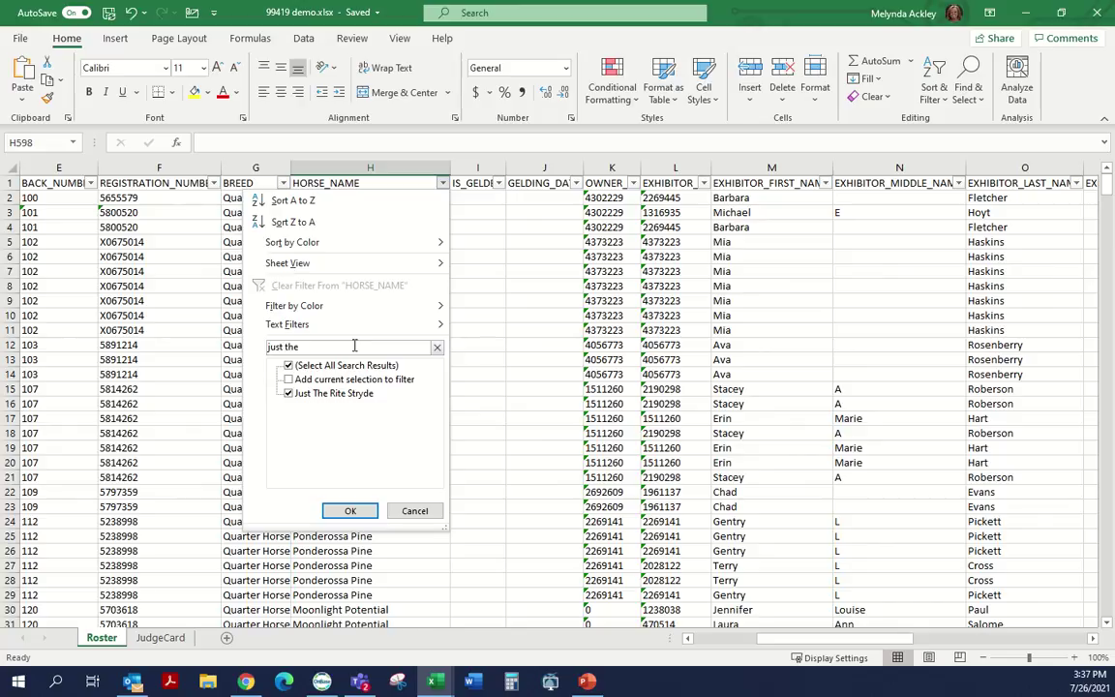
{"action": "key", "text": "Return"}
{"action": "key", "text": "Up"}
{"action": "key", "text": "Up"}
{"action": "key", "text": "Up"}
{"action": "key", "text": "Up"}
{"action": "key", "text": "Up"}
{"action": "key", "text": "Up"}
{"action": "key", "text": "Up"}
{"action": "key", "text": "Up"}
{"action": "key", "text": "Up"}
{"action": "key", "text": "Up"}
{"action": "key", "text": "Up"}
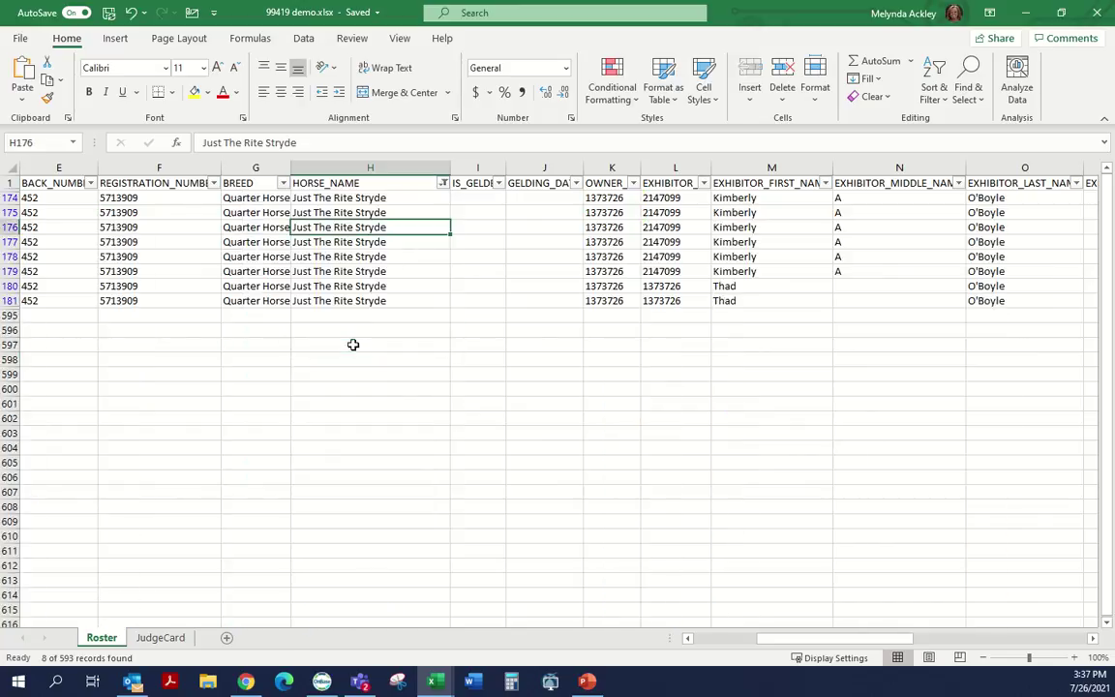
{"action": "key", "text": "Left"}
{"action": "key", "text": "Left"}
{"action": "key", "text": "Down"}
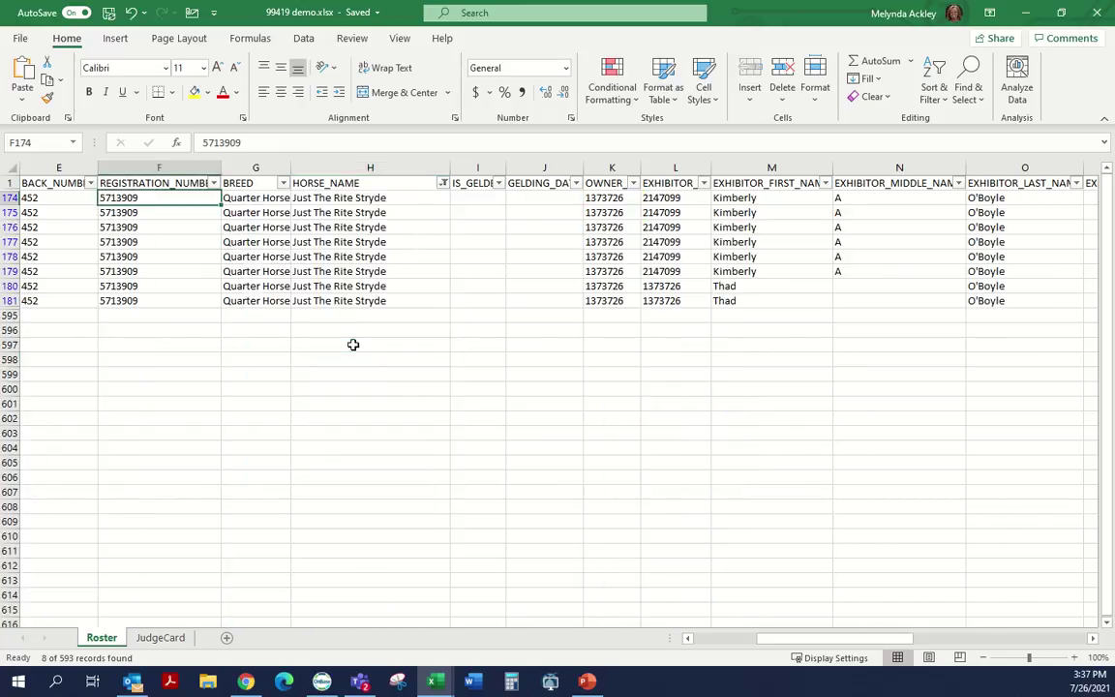
{"action": "key", "text": "alt+Tab"}
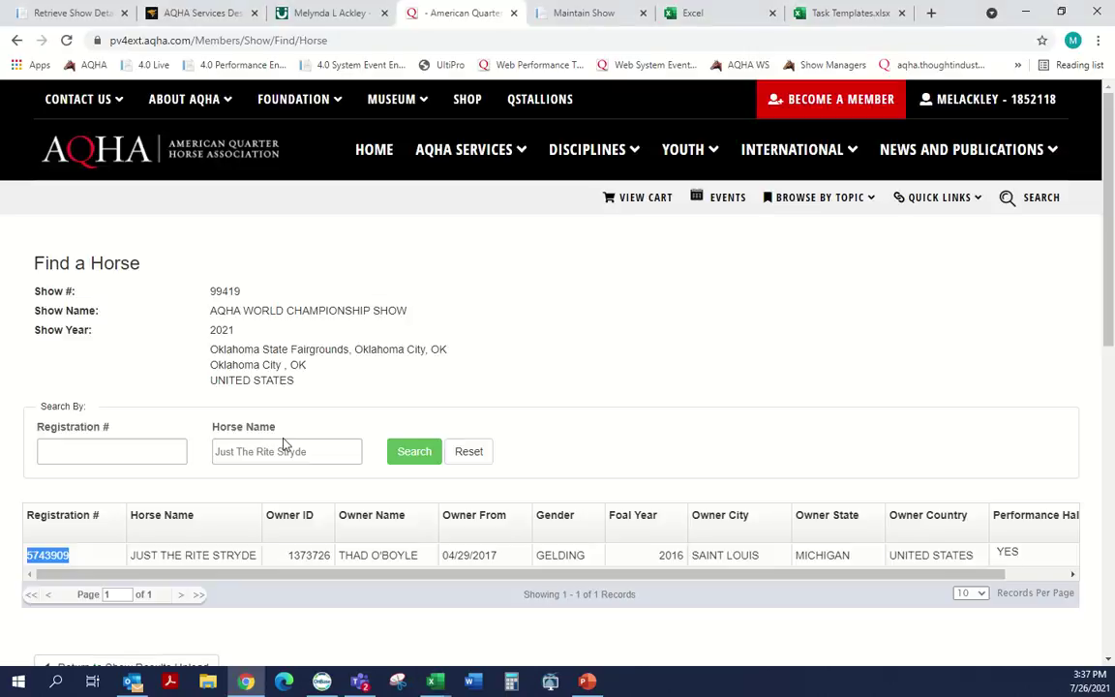
{"action": "right_click", "coordinate": [48, 558]}
{"action": "left_click", "coordinate": [68, 570]}
{"action": "key", "text": "alt+Tab"}
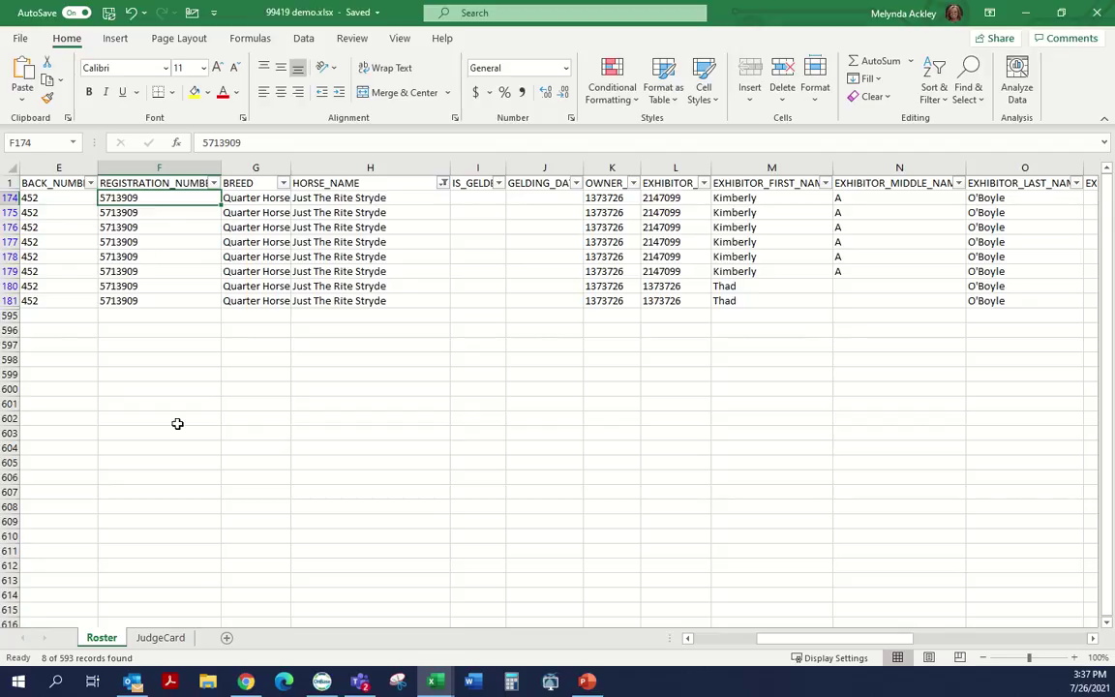
{"action": "key", "text": "ctrl+v"}
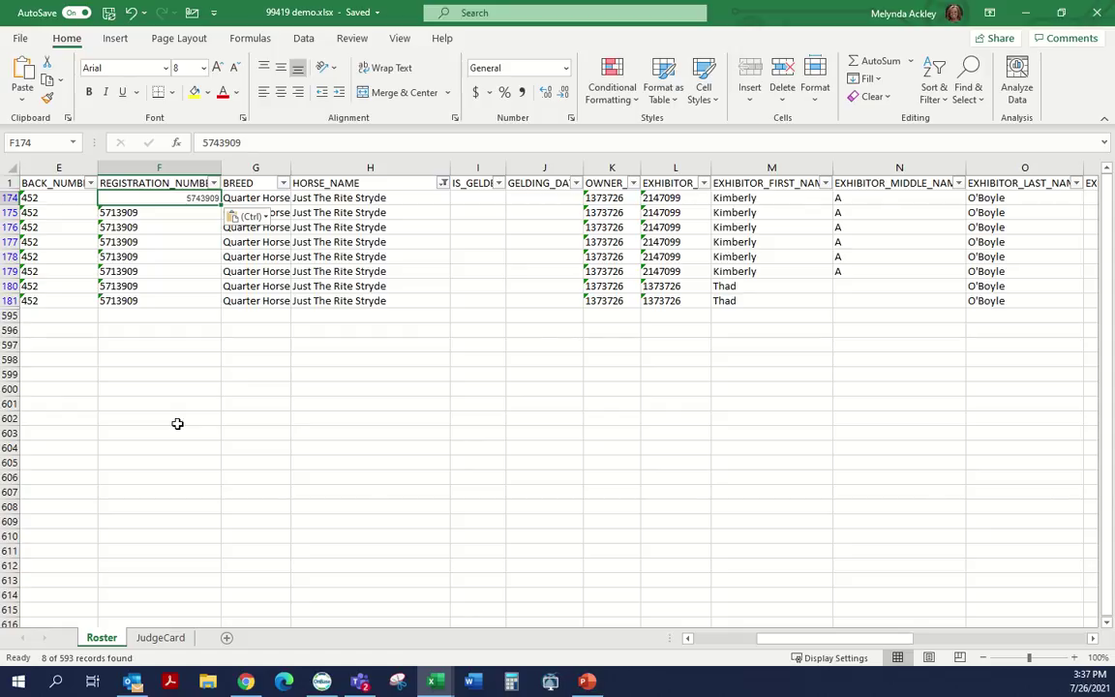
Copy 5743909 from F174 down over F175:F181 for the remaining Just The Rite Stryde rows.
{"action": "key", "text": "Down"}
{"action": "key", "text": "Up"}
{"action": "key", "text": "ctrl+c"}
{"action": "key", "text": "Down"}
{"action": "key", "text": "shift+Down"}
{"action": "key", "text": "shift+Down"}
{"action": "key", "text": "shift+Down"}
{"action": "key", "text": "shift+Down"}
{"action": "key", "text": "shift+Down"}
{"action": "key", "text": "shift+Down"}
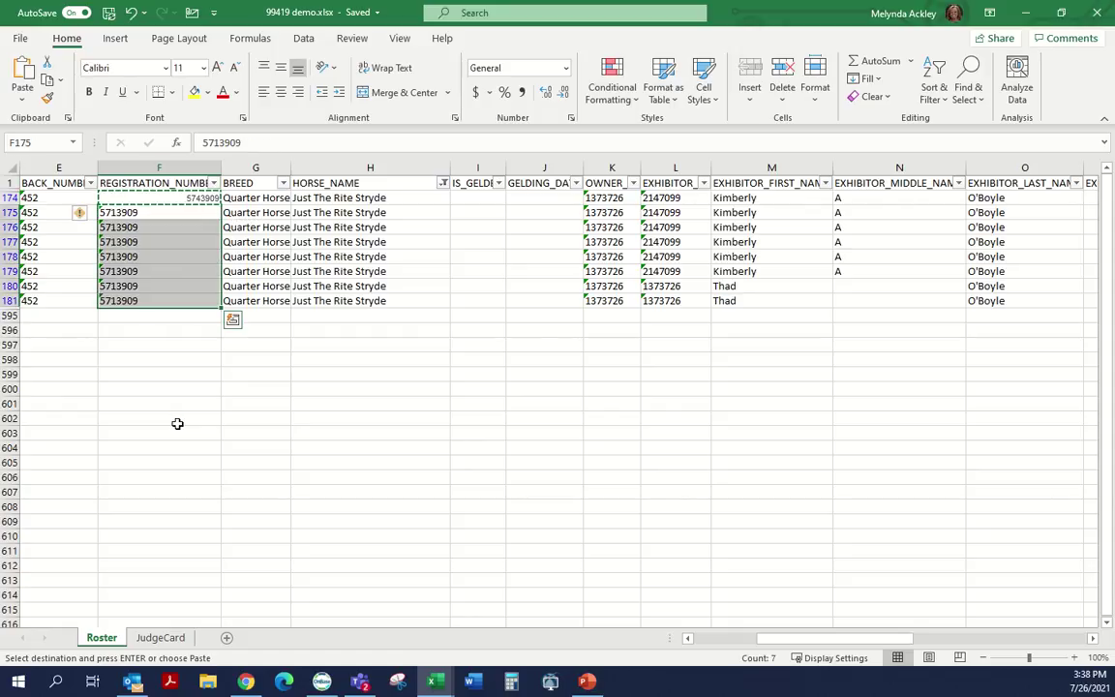
{"action": "key", "text": "ctrl+v"}
{"action": "key", "text": "Down"}
{"action": "key", "text": "Down"}
{"action": "key", "text": "Down"}
{"action": "key", "text": "Down"}
{"action": "key", "text": "Down"}
{"action": "key", "text": "Down"}
{"action": "key", "text": "Down"}
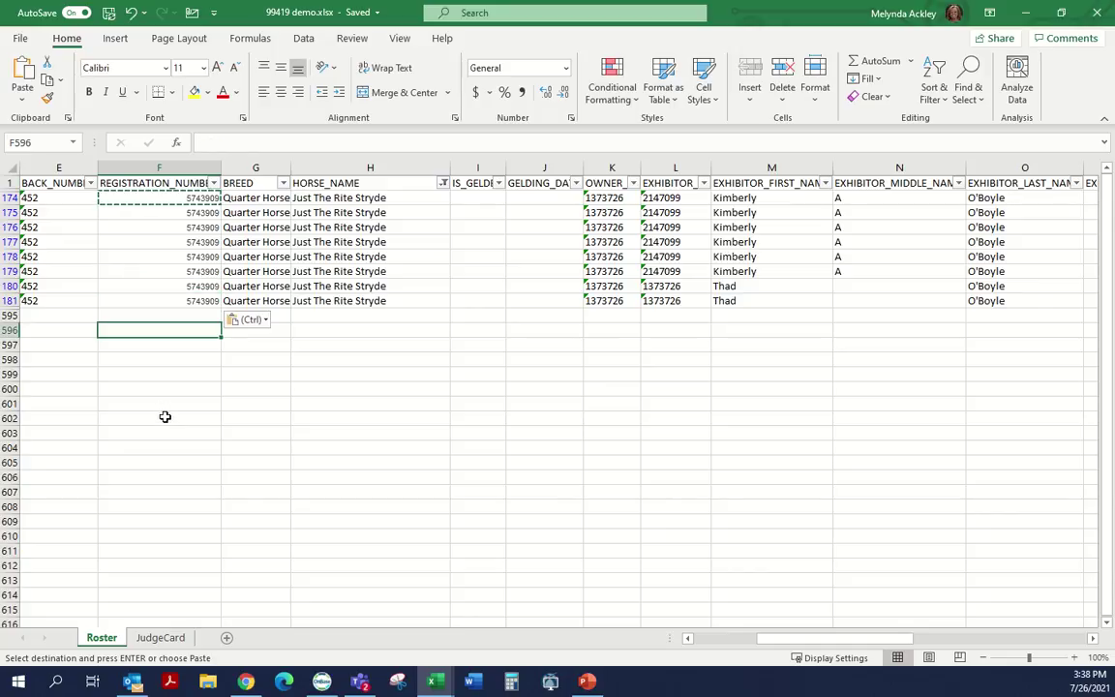
{"action": "left_click", "coordinate": [165, 416]}
{"action": "key", "text": "Escape"}
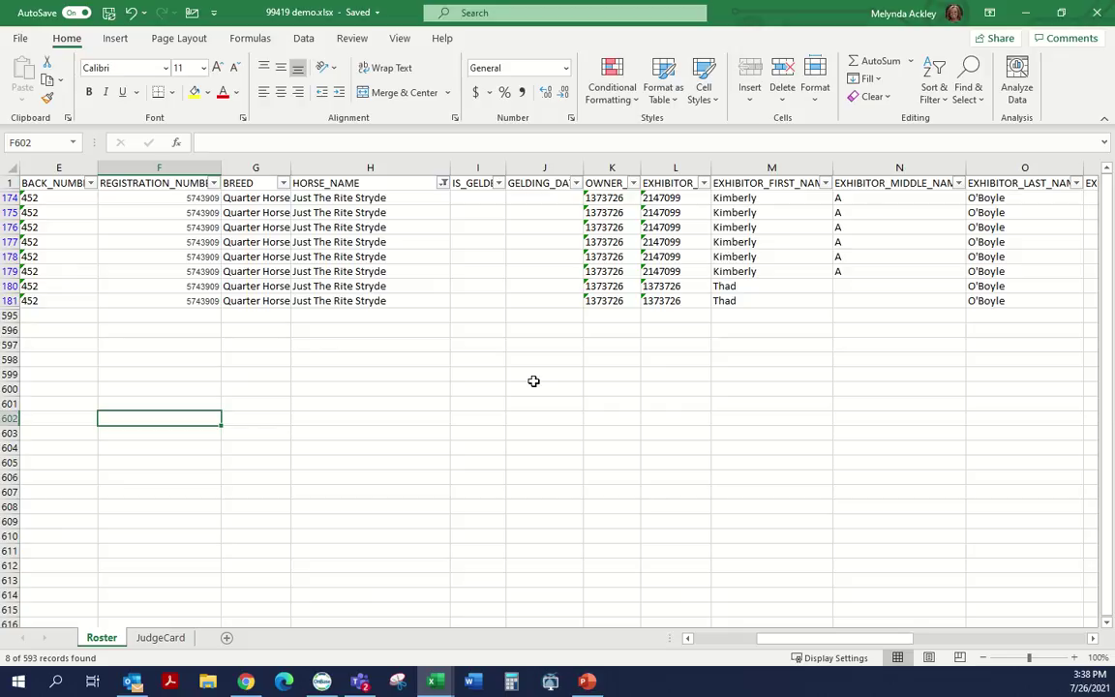
In ImportErrorDetails, filter Error Description to horse-name warnings only, sorted A to Z by Horse Name.
{"action": "mouse_move", "coordinate": [435, 681]}
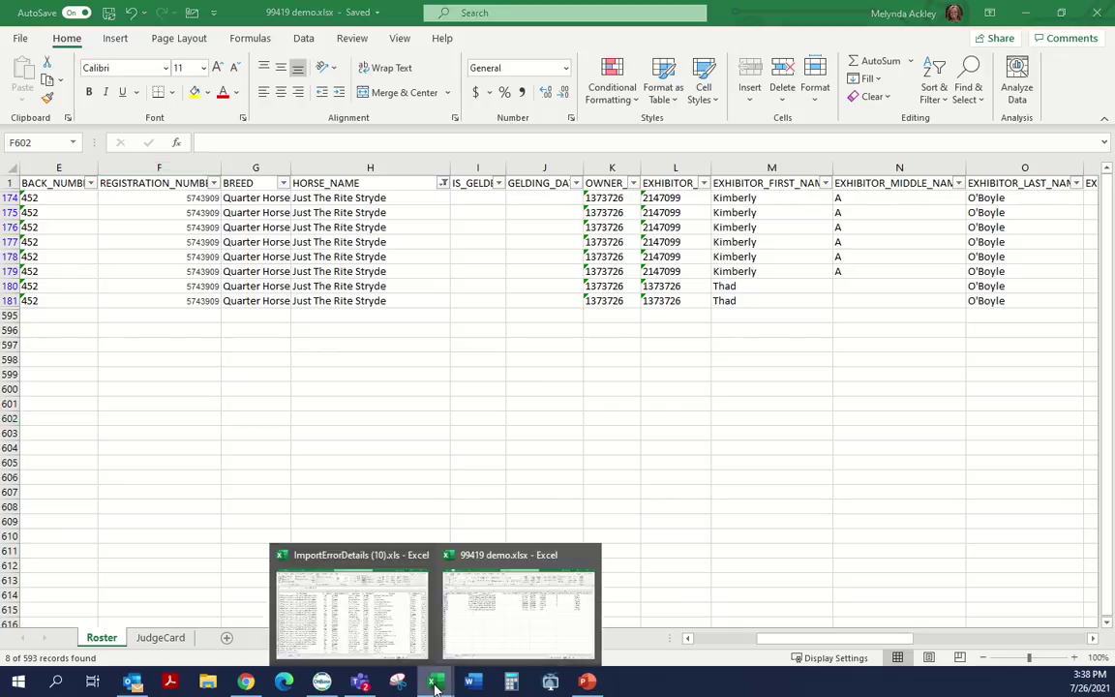
{"action": "left_click", "coordinate": [330, 569]}
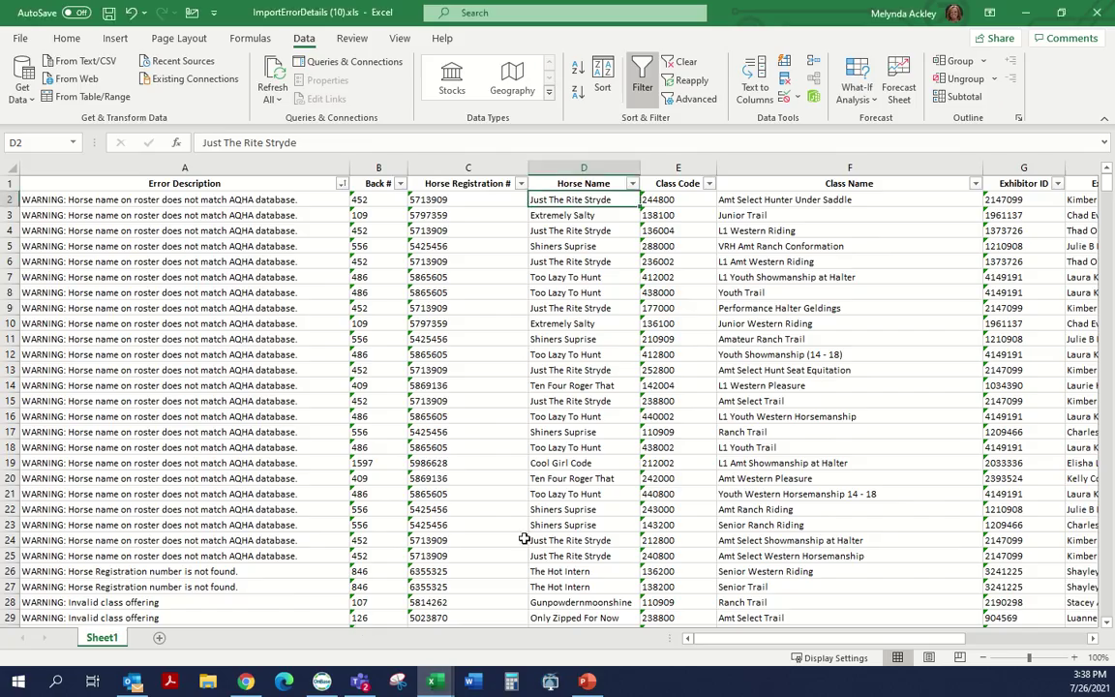
{"action": "left_click", "coordinate": [342, 183]}
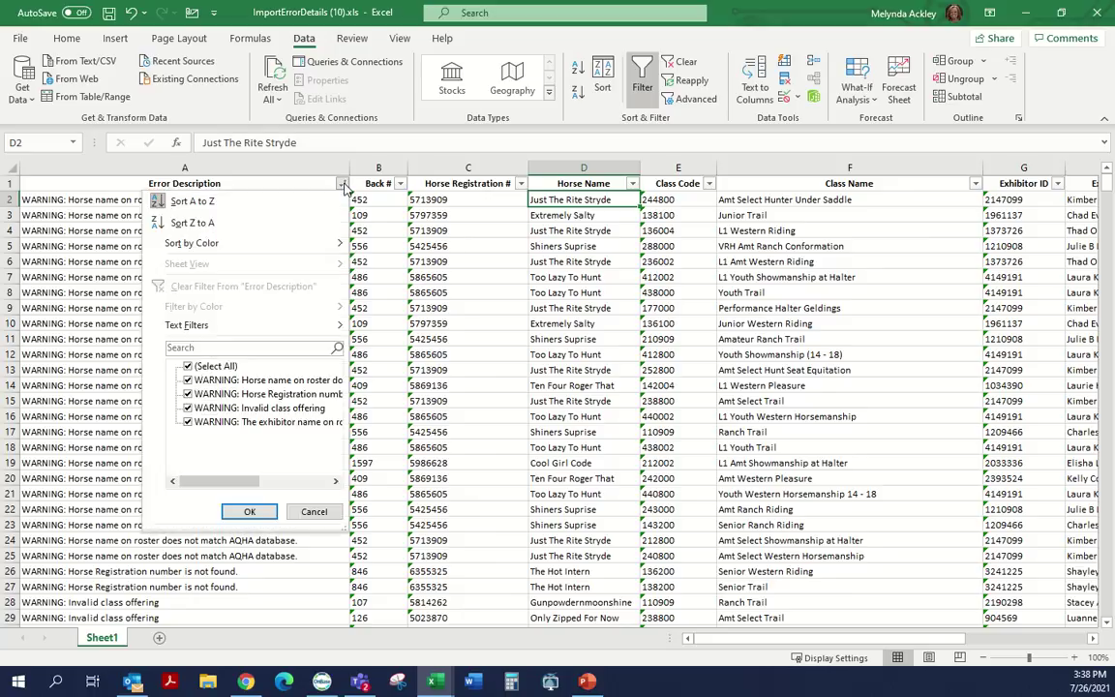
{"action": "left_click", "coordinate": [254, 410]}
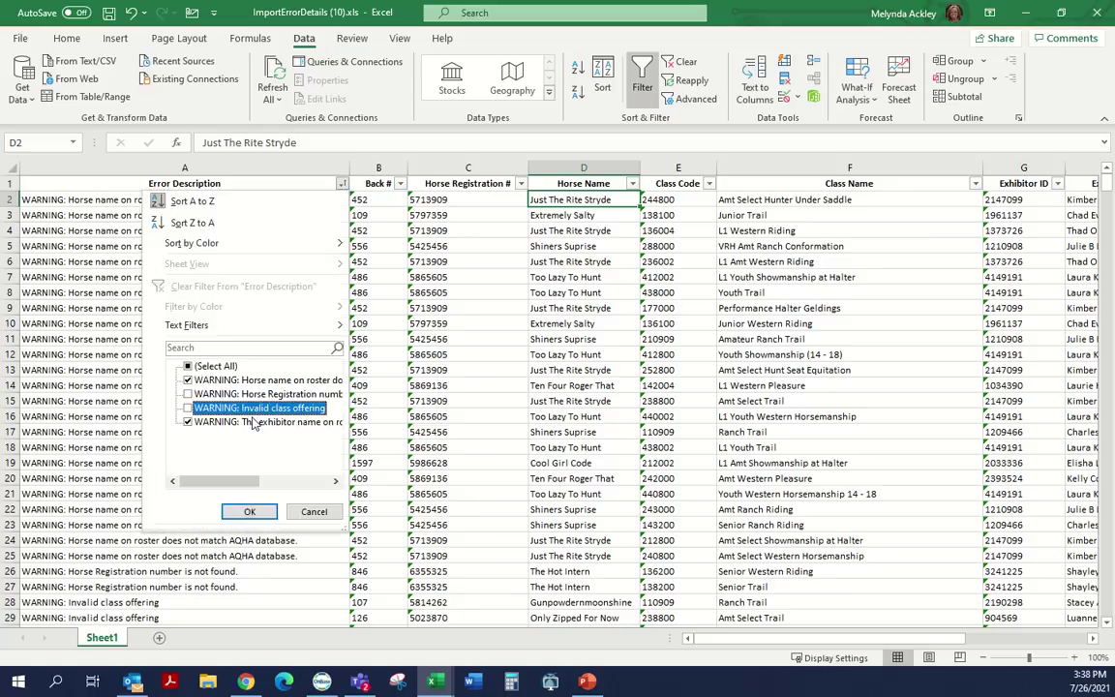
{"action": "left_click", "coordinate": [240, 423]}
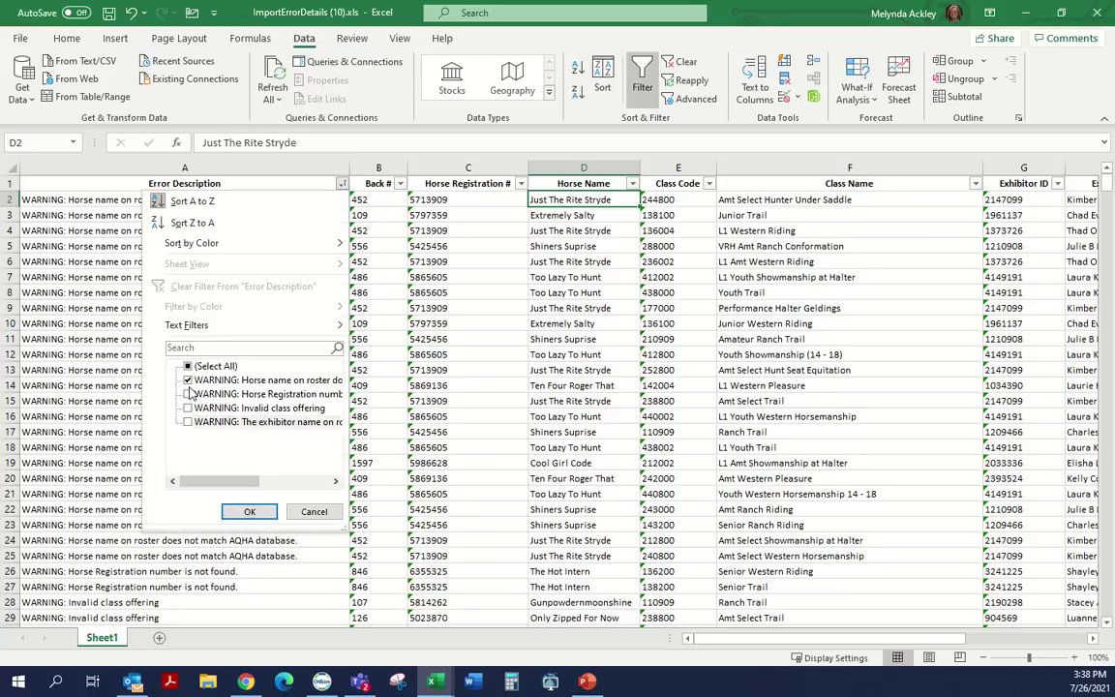
{"action": "left_click", "coordinate": [248, 511]}
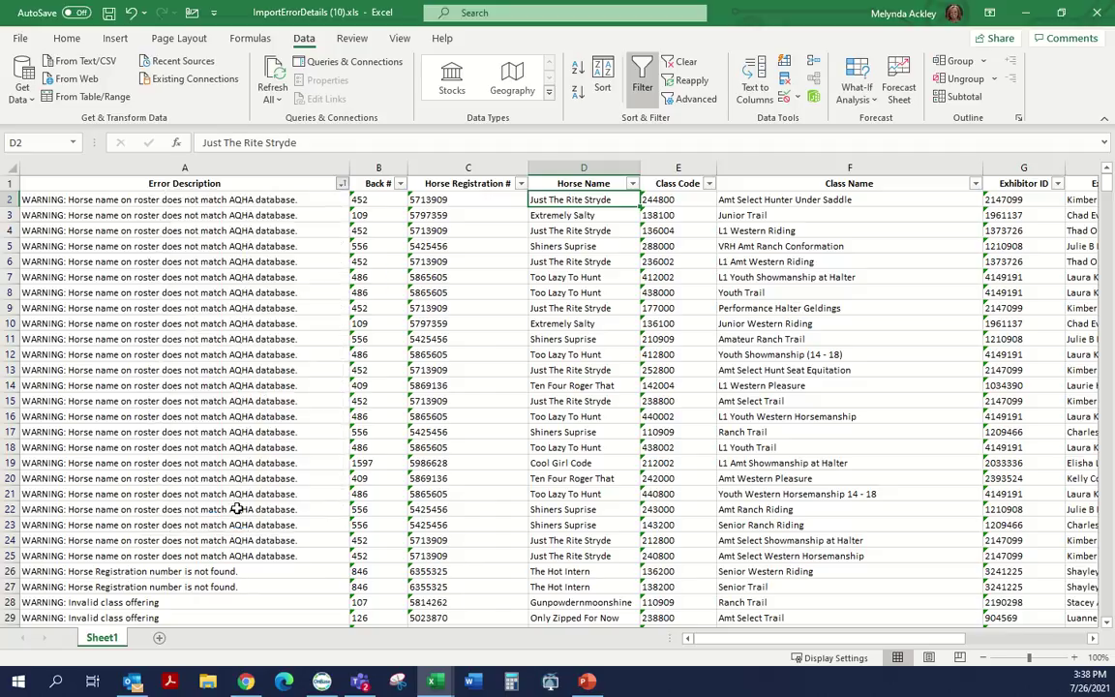
{"action": "left_click", "coordinate": [632, 183]}
{"action": "left_click", "coordinate": [581, 200]}
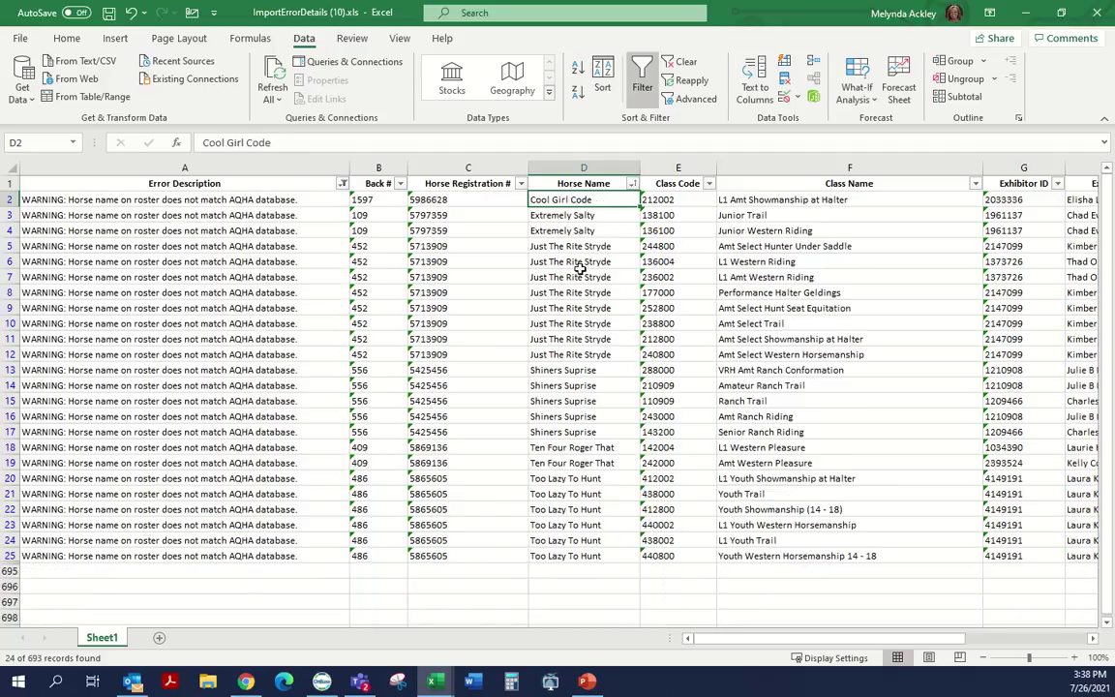
Delete the eight Just The Rite Stryde warning rows (rows 5–12) from the error list.
{"action": "left_click", "coordinate": [577, 246]}
{"action": "key", "text": "shift+space"}
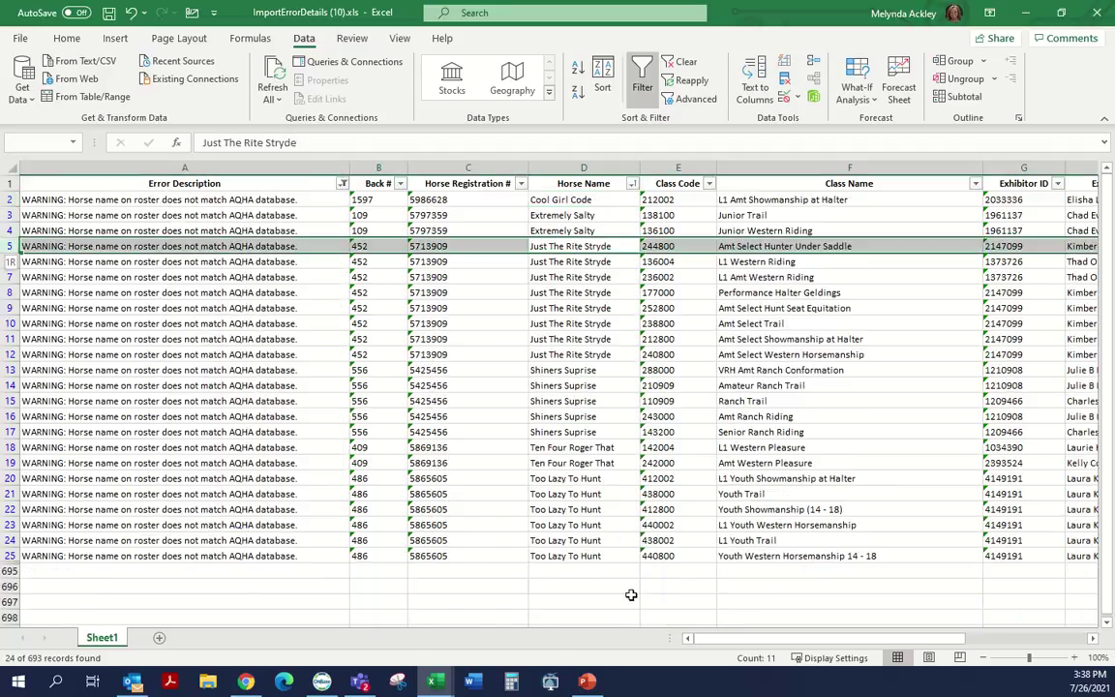
{"action": "key", "text": "shift+Down"}
{"action": "key", "text": "shift+Down"}
{"action": "key", "text": "shift+Down"}
{"action": "key", "text": "shift+Down"}
{"action": "key", "text": "shift+Down"}
{"action": "key", "text": "shift+Down"}
{"action": "key", "text": "shift+Down"}
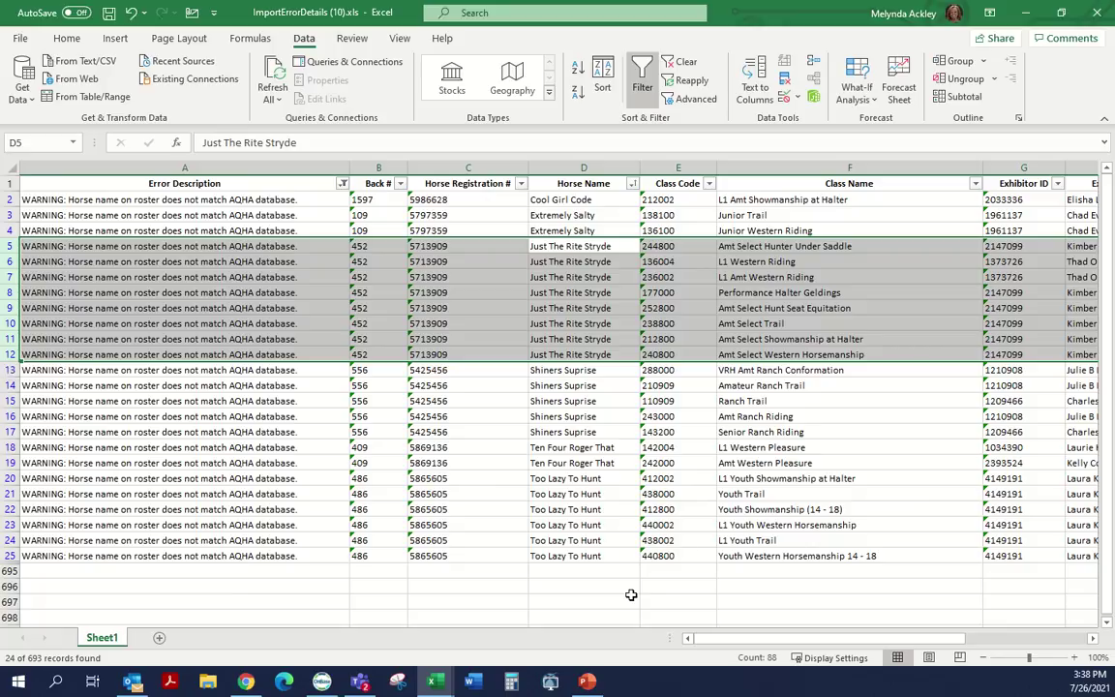
{"action": "right_click", "coordinate": [491, 275]}
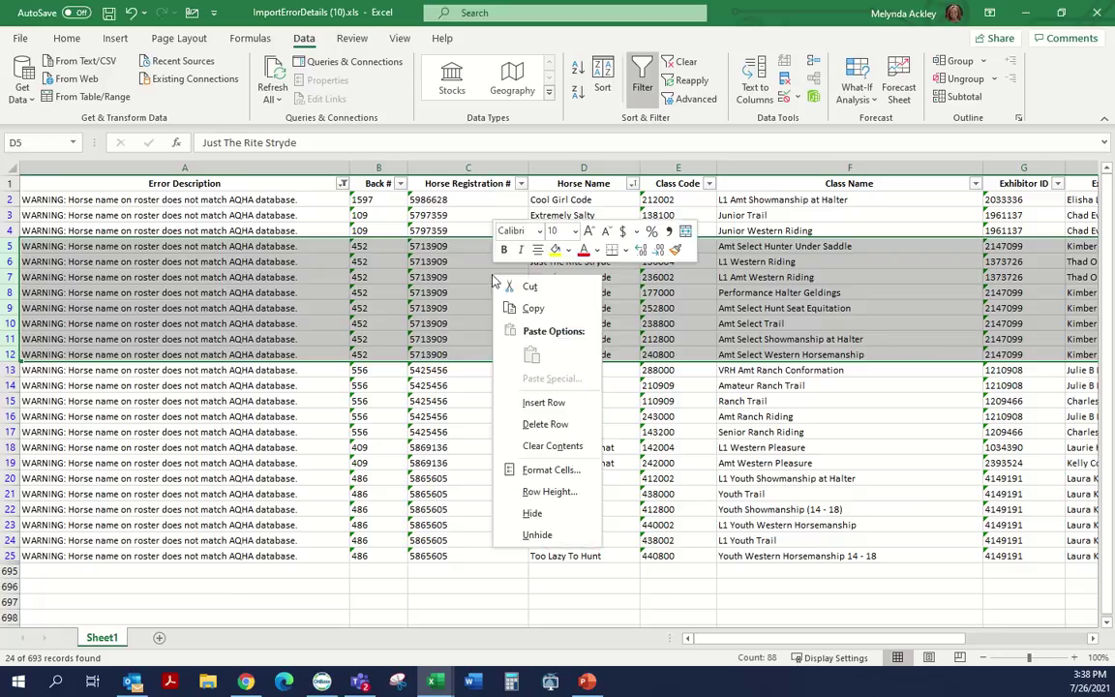
{"action": "left_click", "coordinate": [544, 425]}
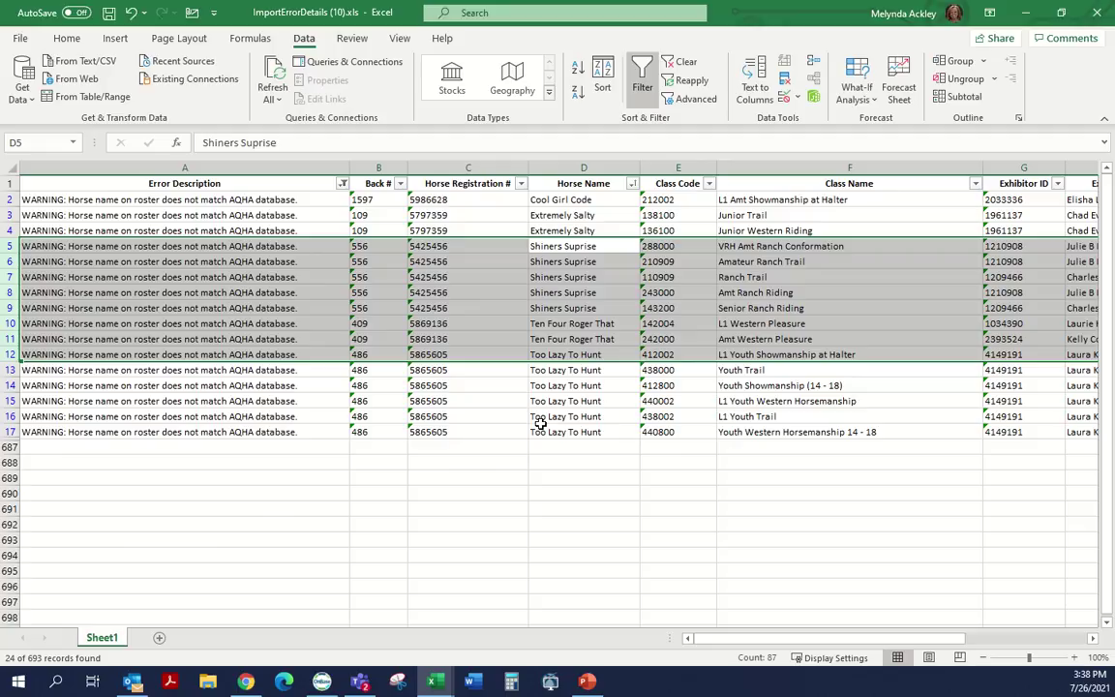
{"action": "left_click", "coordinate": [213, 201]}
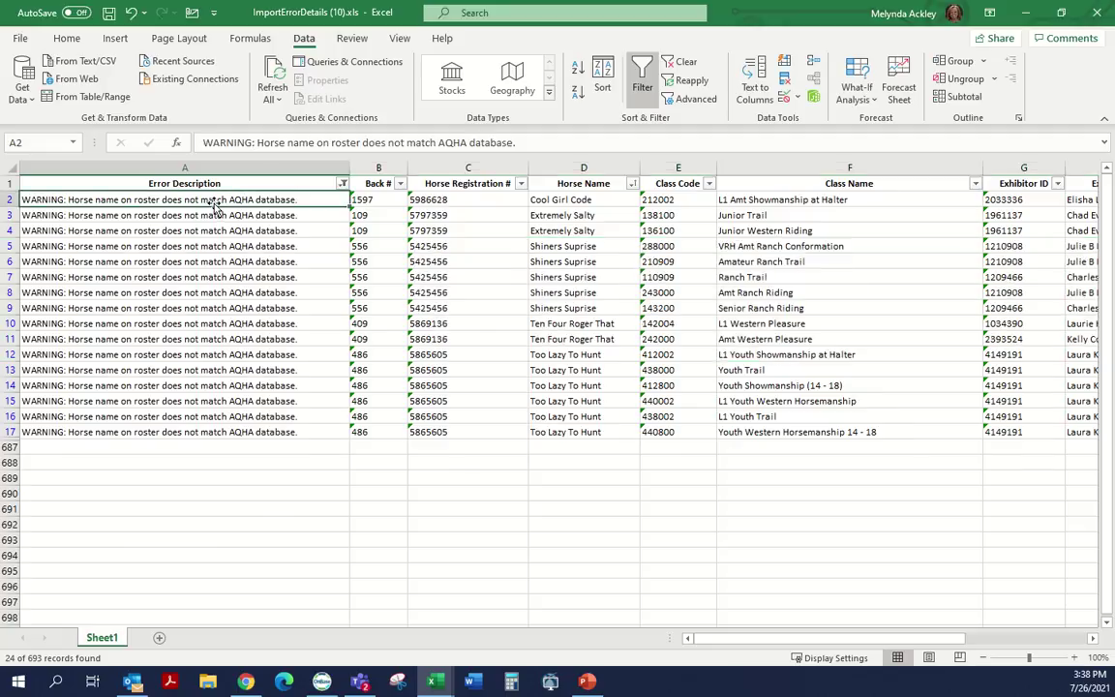
{"action": "left_click", "coordinate": [434, 200]}
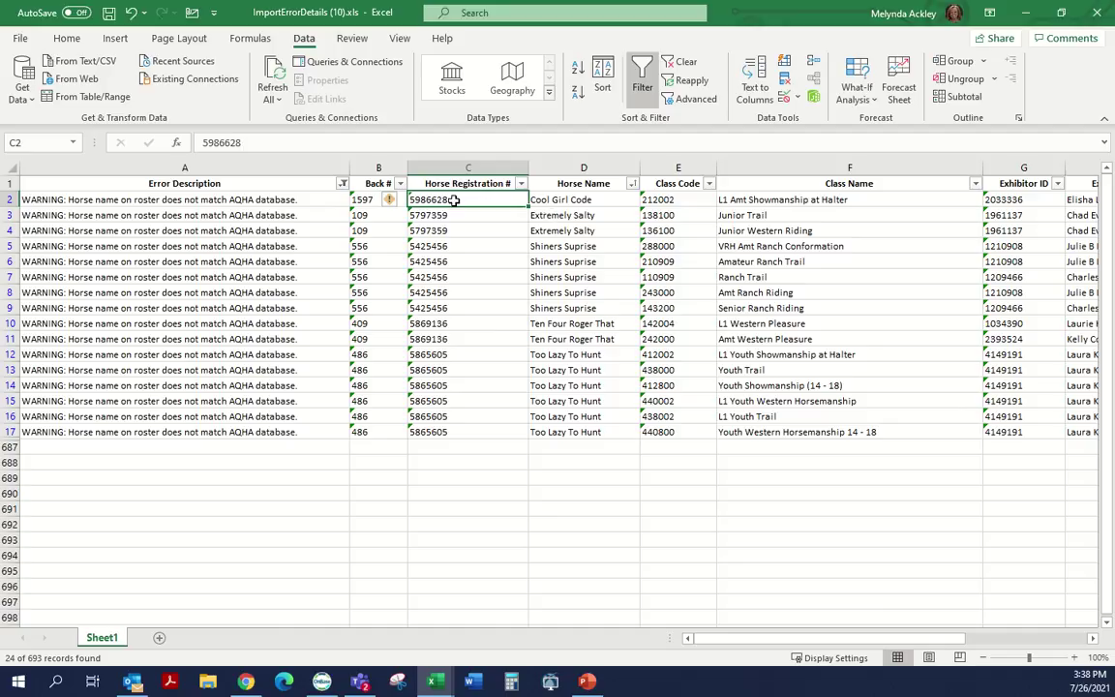
Search AQHA Find a Horse by the listed registration number 5986628.
{"action": "key", "text": "ctrl+c"}
{"action": "key", "text": "alt+Tab"}
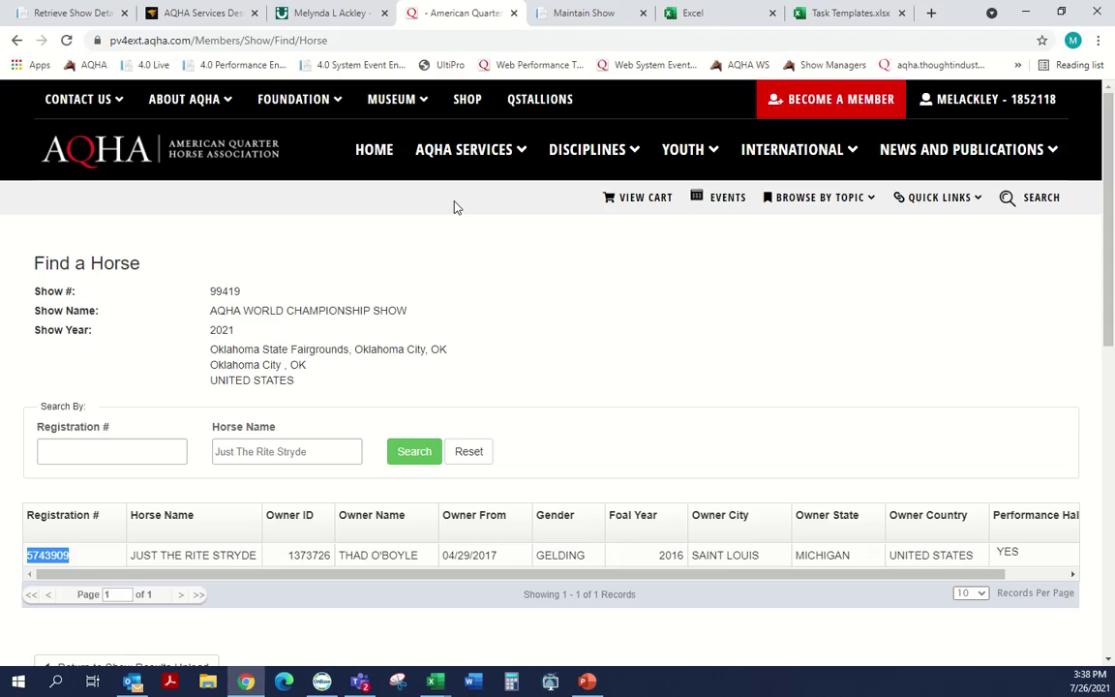
{"action": "left_click_drag", "start_coordinate": [320, 458], "coordinate": [180, 450]}
{"action": "key", "text": "BackSpace"}
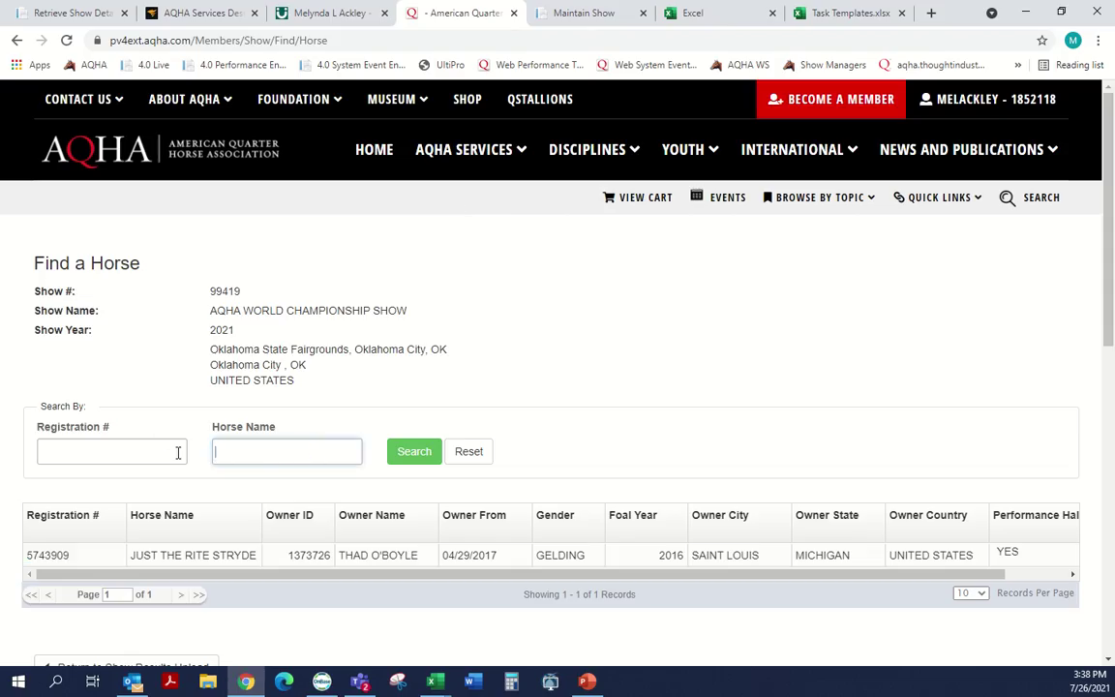
{"action": "left_click", "coordinate": [145, 457]}
{"action": "key", "text": "ctrl+v"}
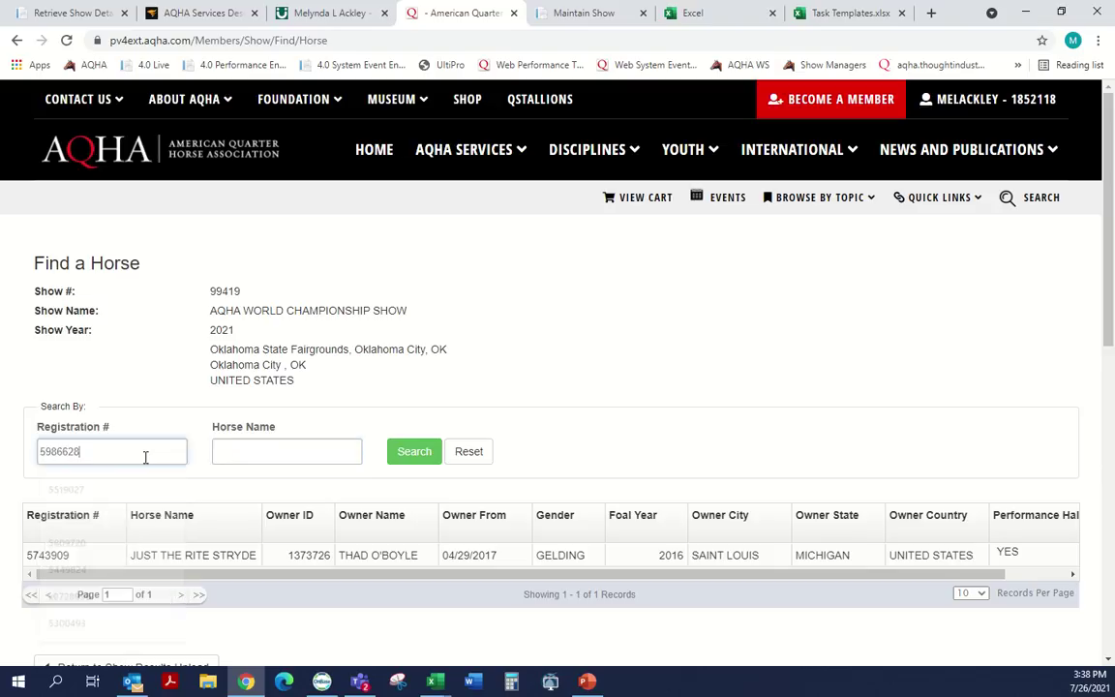
{"action": "left_click", "coordinate": [354, 458]}
{"action": "left_click", "coordinate": [405, 455]}
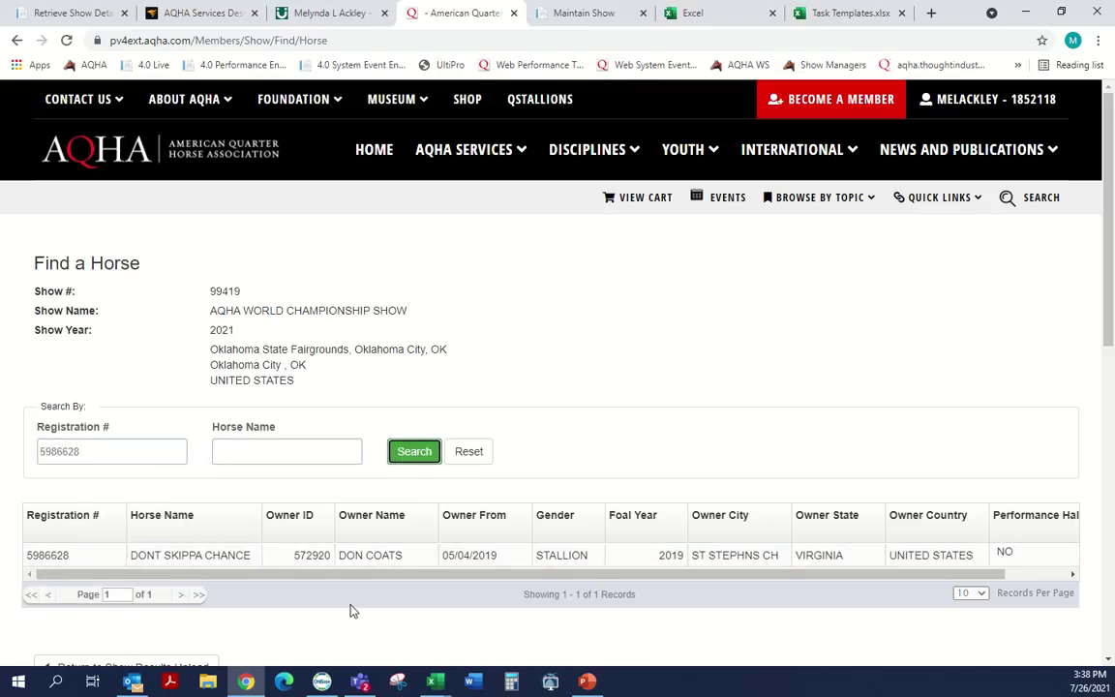
Search AQHA by the horse name Cool Girl Code, revealing registration 5986627.
{"action": "key", "text": "alt+Tab"}
{"action": "left_click", "coordinate": [566, 199]}
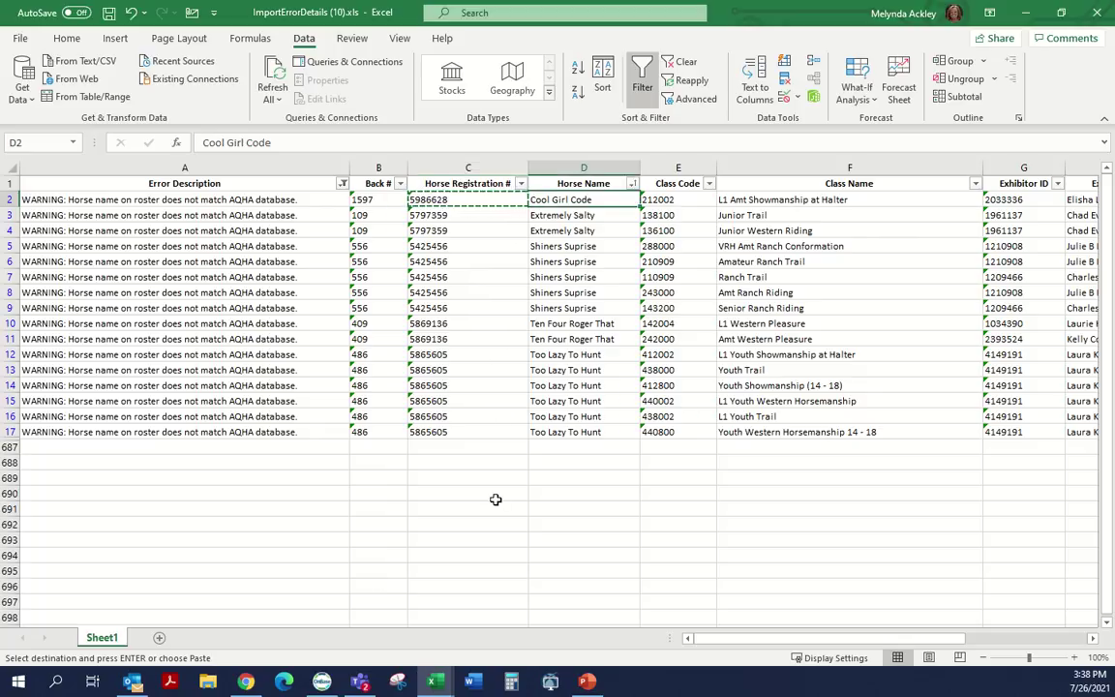
{"action": "key", "text": "ctrl+c"}
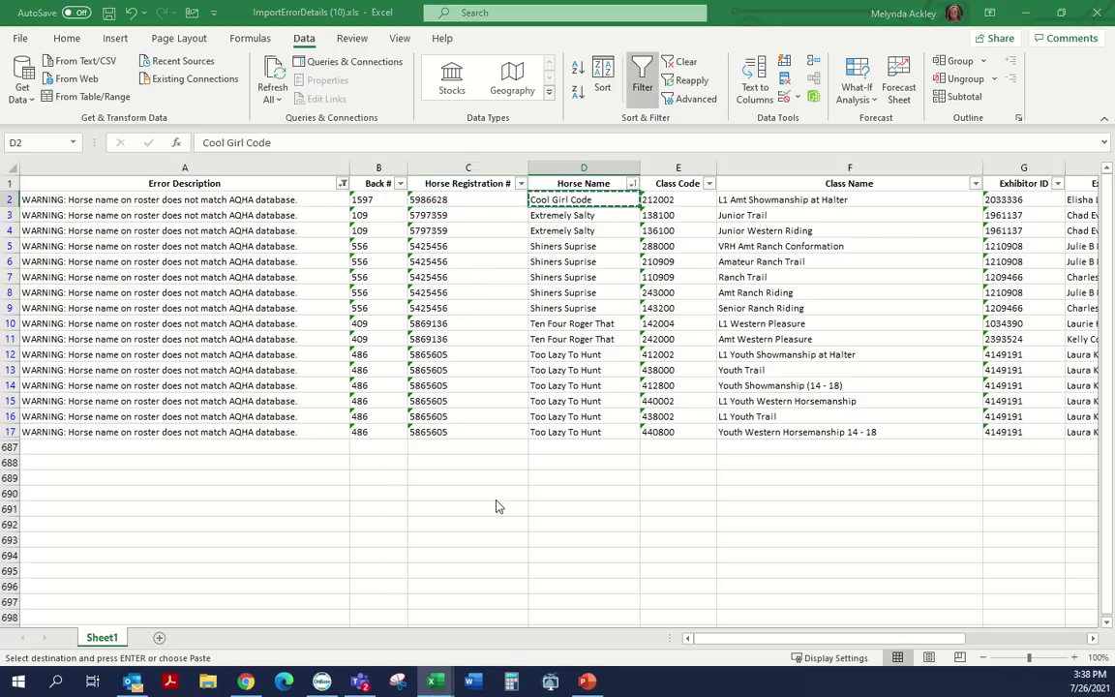
{"action": "key", "text": "alt+Tab"}
{"action": "double_click", "coordinate": [155, 451]}
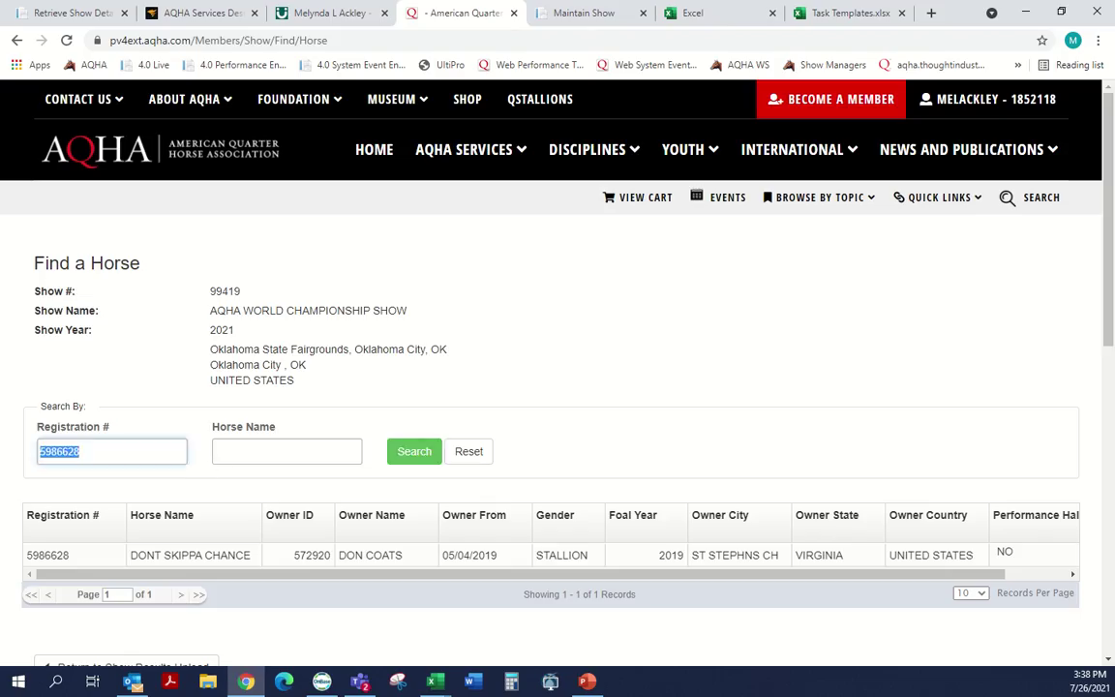
{"action": "key", "text": "Delete"}
{"action": "left_click", "coordinate": [266, 450]}
{"action": "key", "text": "ctrl+v"}
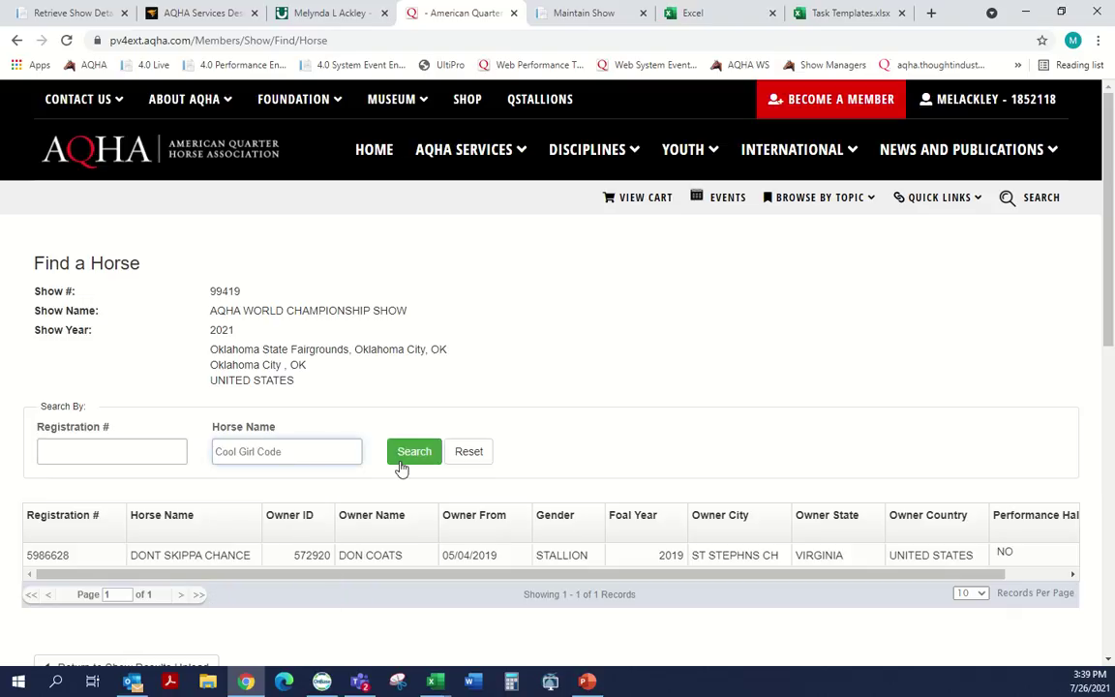
{"action": "left_click", "coordinate": [402, 462]}
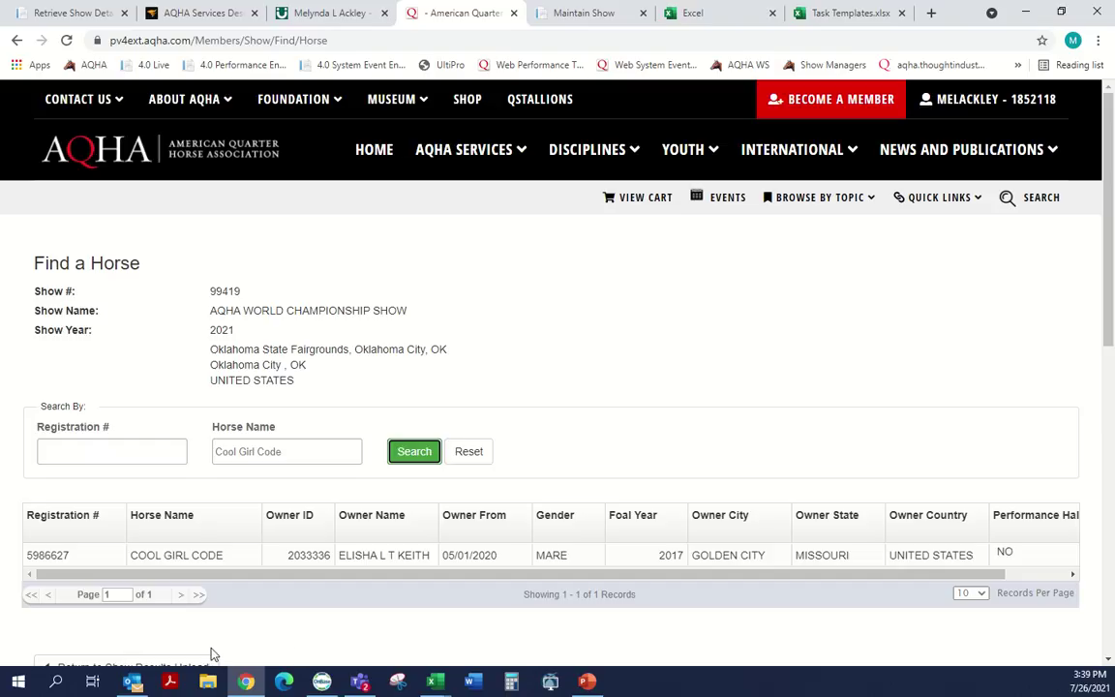
{"action": "left_click", "coordinate": [437, 684]}
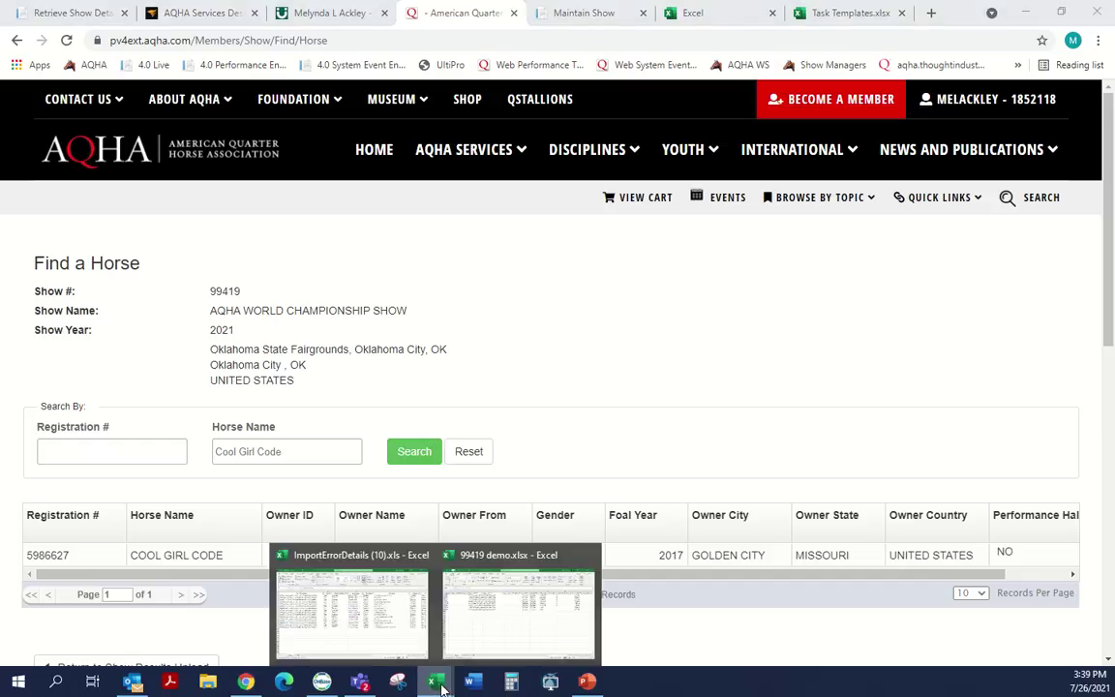
Filter the roster's HORSE_NAME to 'cool girl' and move to its registration cell.
{"action": "left_click", "coordinate": [530, 628]}
{"action": "left_click", "coordinate": [442, 183]}
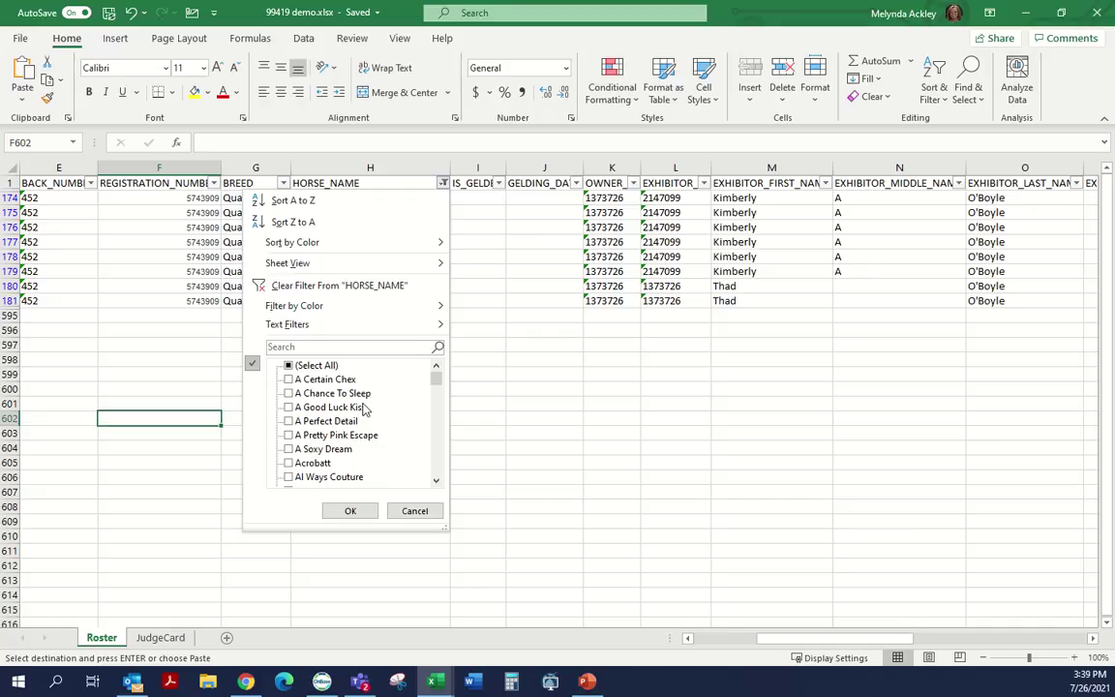
{"action": "left_click", "coordinate": [353, 344]}
{"action": "type", "text": "cool g"}
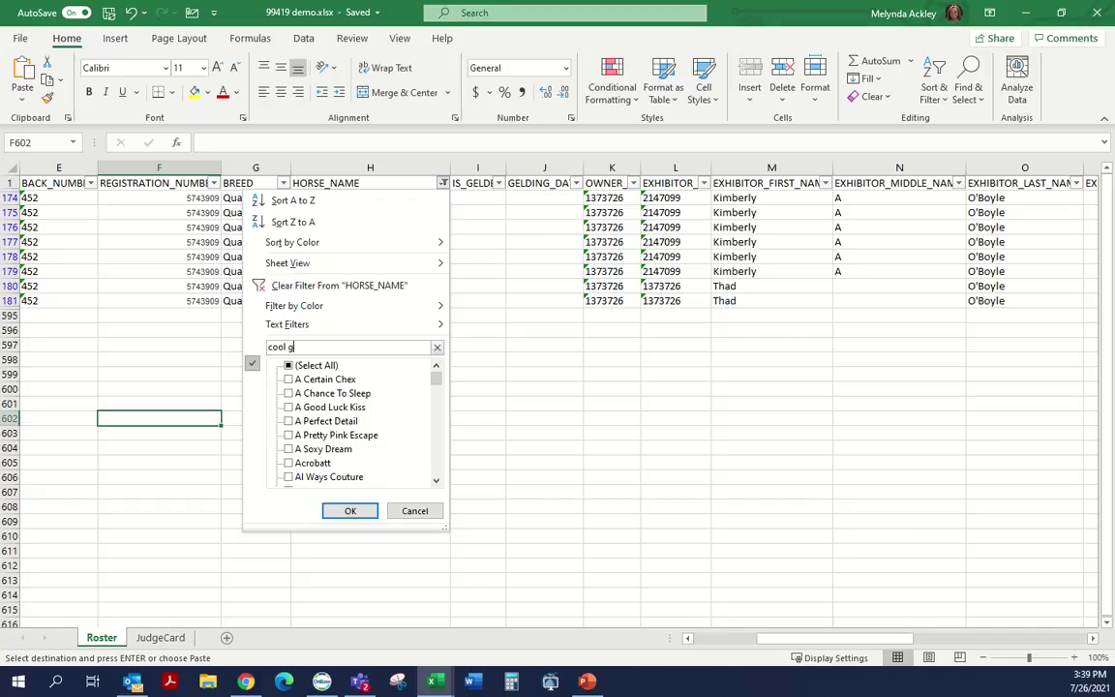
{"action": "type", "text": "irl"}
{"action": "key", "text": "Return"}
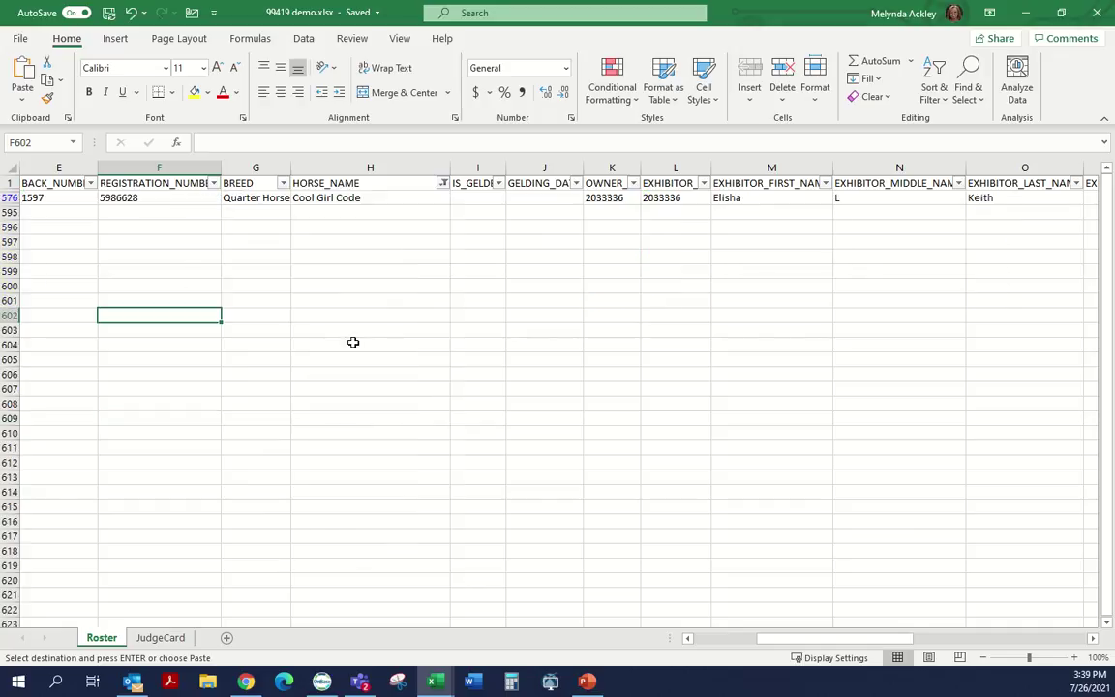
{"action": "key", "text": "Up"}
{"action": "key", "text": "Up"}
{"action": "key", "text": "Up"}
{"action": "key", "text": "Up"}
{"action": "key", "text": "Up"}
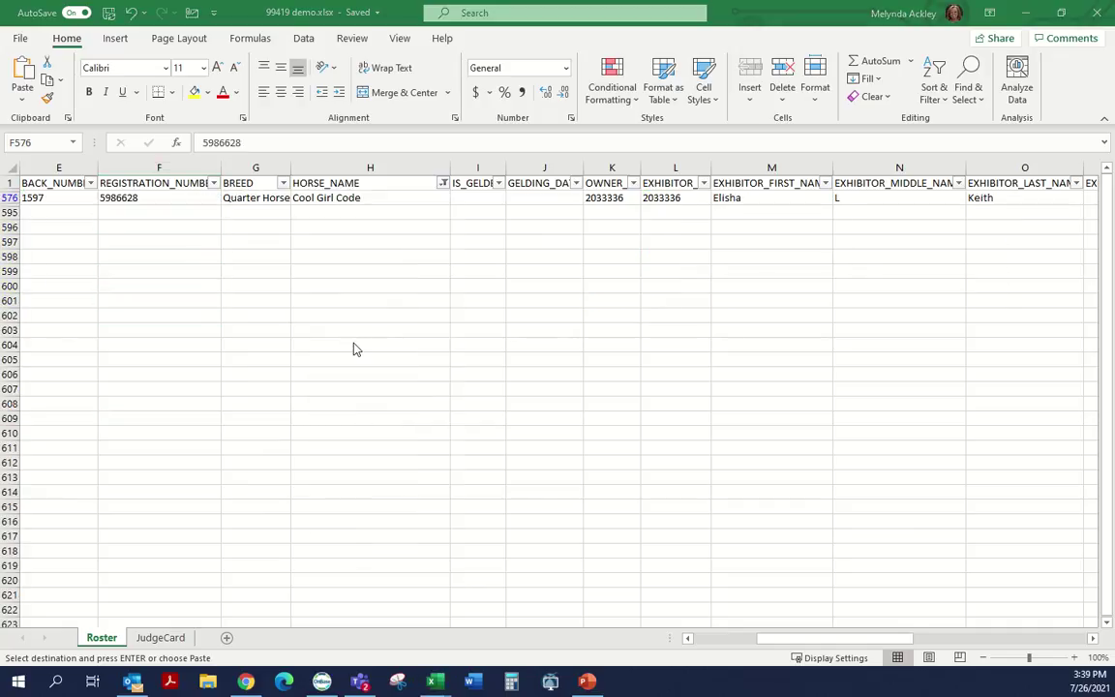
Copy 5986627 from the AQHA result and paste it as Cool Girl Code's registration in F576.
{"action": "key", "text": "alt+Tab"}
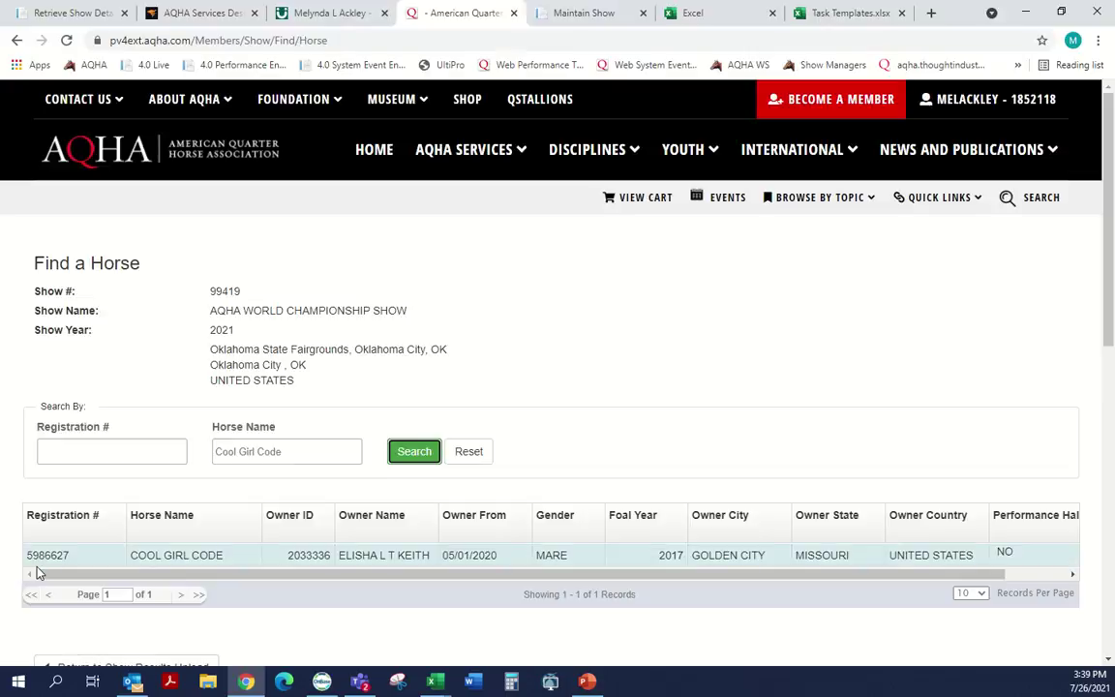
{"action": "right_click", "coordinate": [46, 552]}
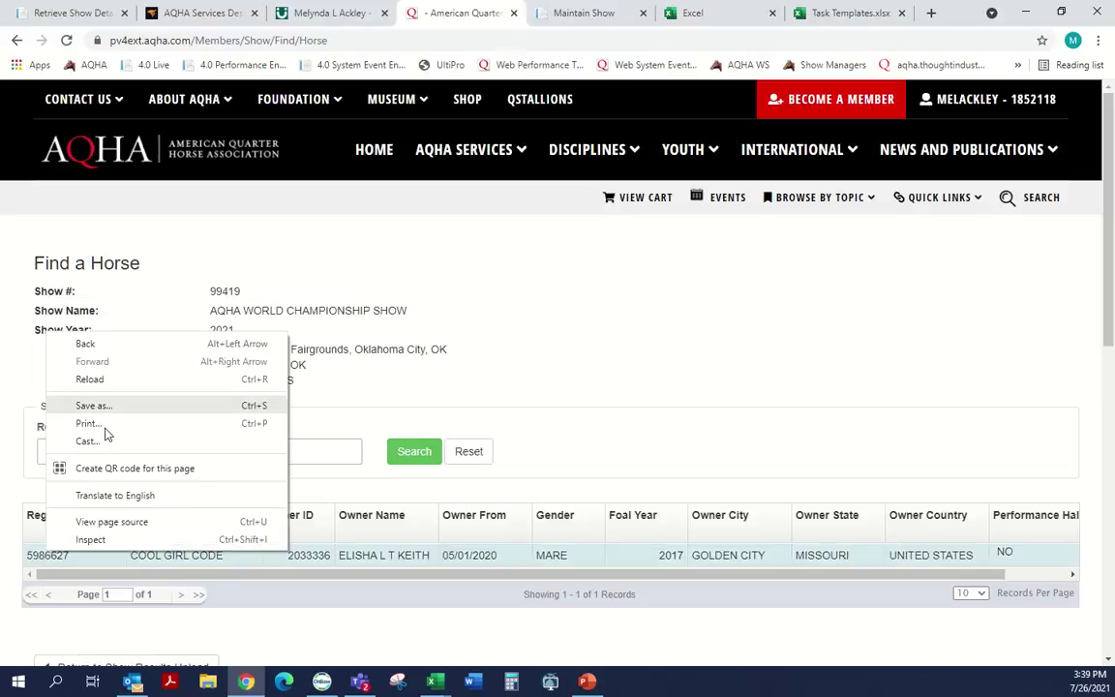
{"action": "left_click", "coordinate": [90, 635]}
{"action": "left_click_drag", "start_coordinate": [69, 557], "coordinate": [26, 555]}
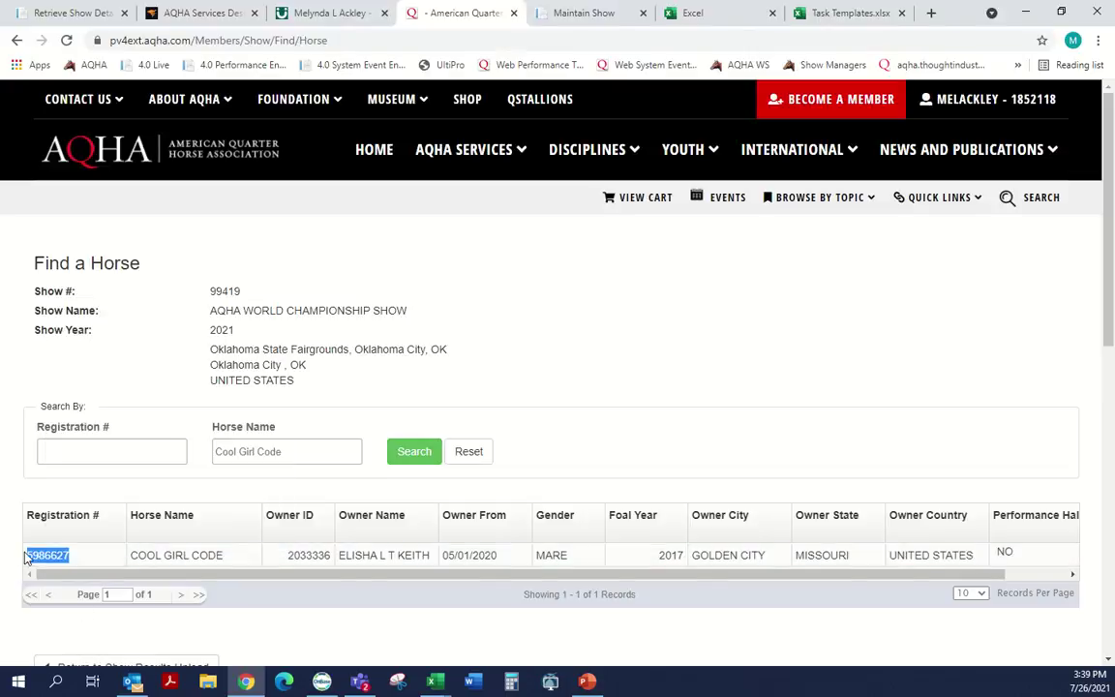
{"action": "right_click", "coordinate": [43, 556]}
{"action": "left_click", "coordinate": [60, 566]}
{"action": "key", "text": "alt+Tab"}
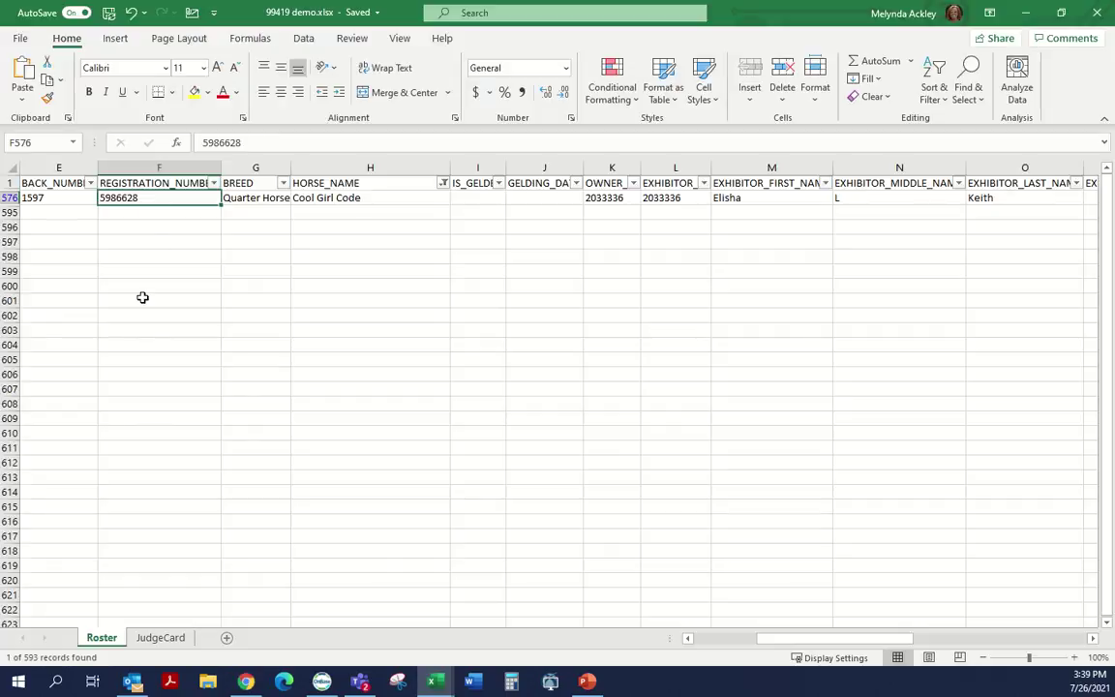
{"action": "key", "text": "ctrl+v"}
{"action": "left_click", "coordinate": [141, 288]}
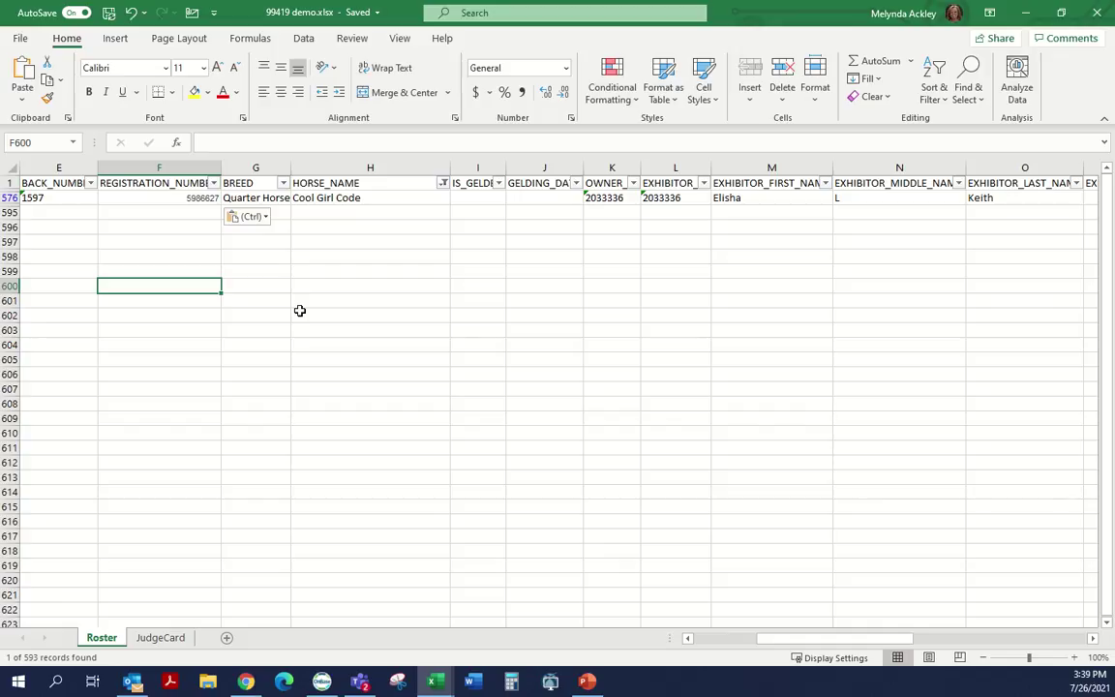
{"action": "key", "text": "alt+Tab"}
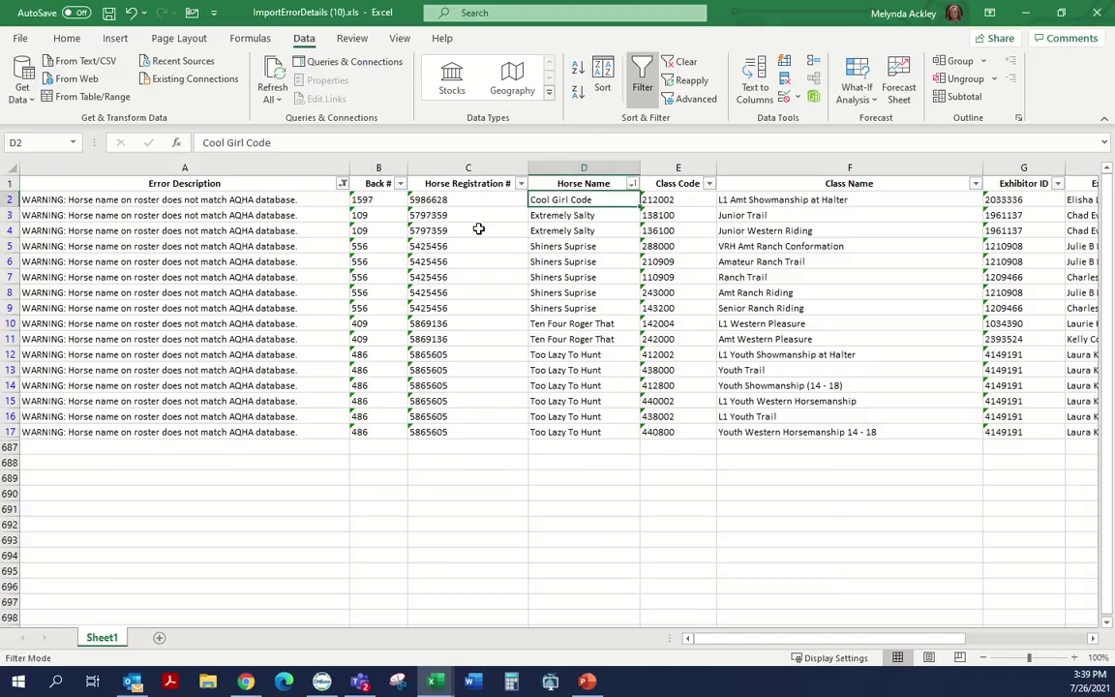
Delete the resolved Cool Girl Code warning in row 2 of the import error list.
{"action": "key", "text": "shift+space"}
{"action": "right_click", "coordinate": [484, 199]}
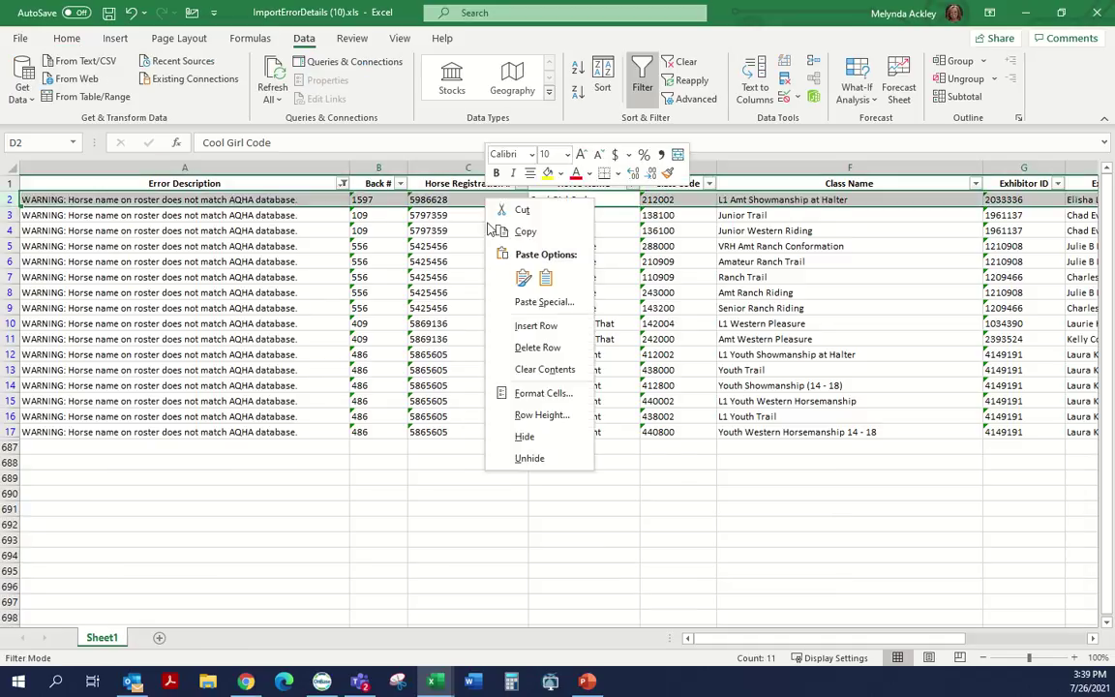
{"action": "left_click", "coordinate": [523, 347]}
{"action": "left_click", "coordinate": [486, 199]}
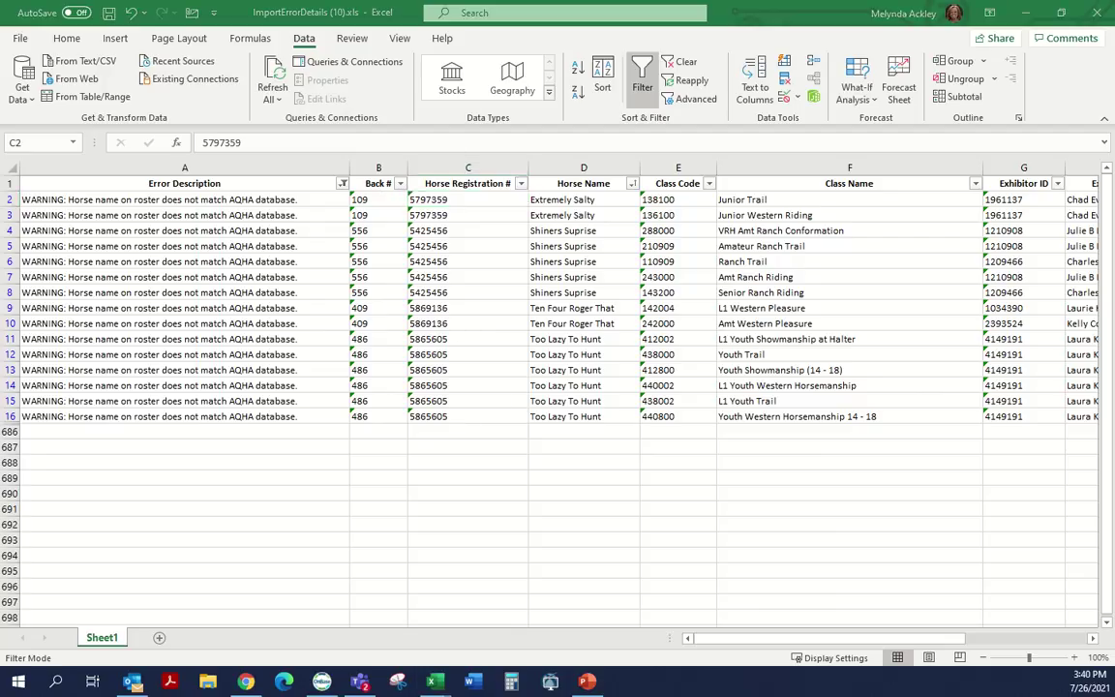
{"action": "left_click", "coordinate": [561, 198]}
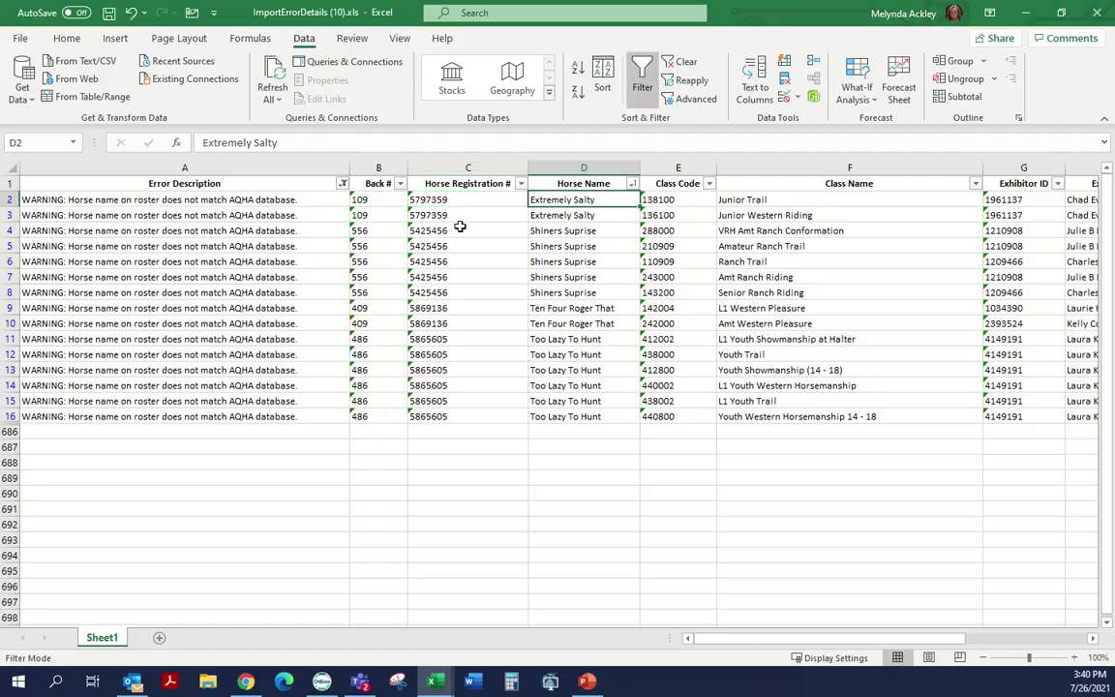
Remove the extra space from the Extremely Salty horse names in roster cells H22 and H23.
{"action": "key", "text": "alt+Tab"}
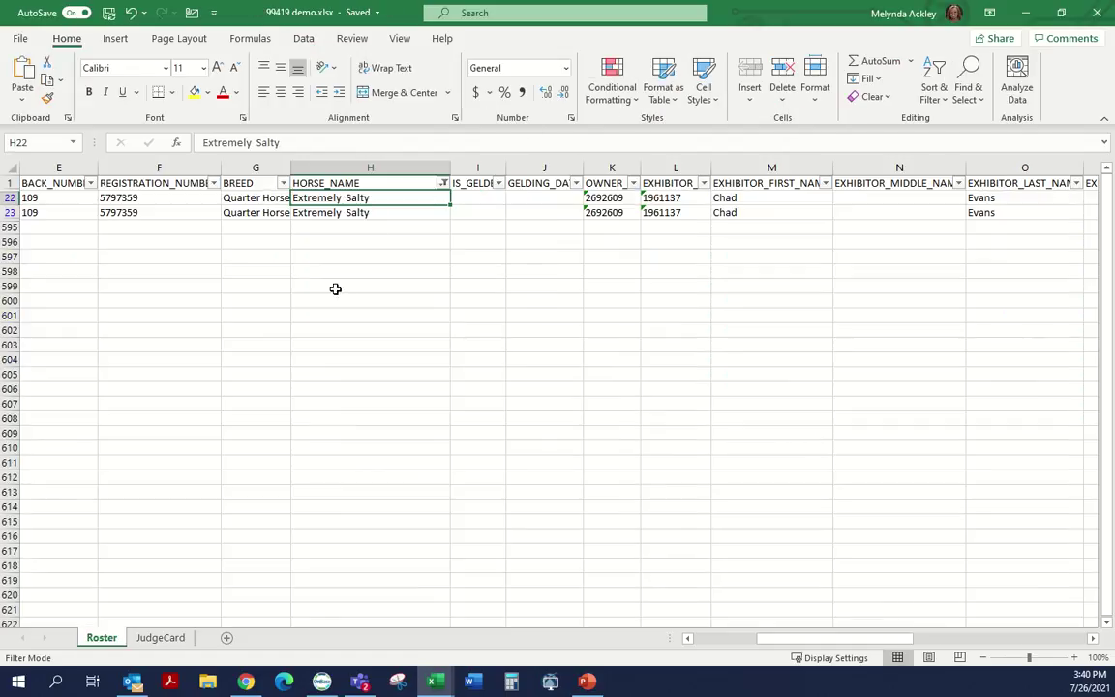
{"action": "double_click", "coordinate": [342, 197]}
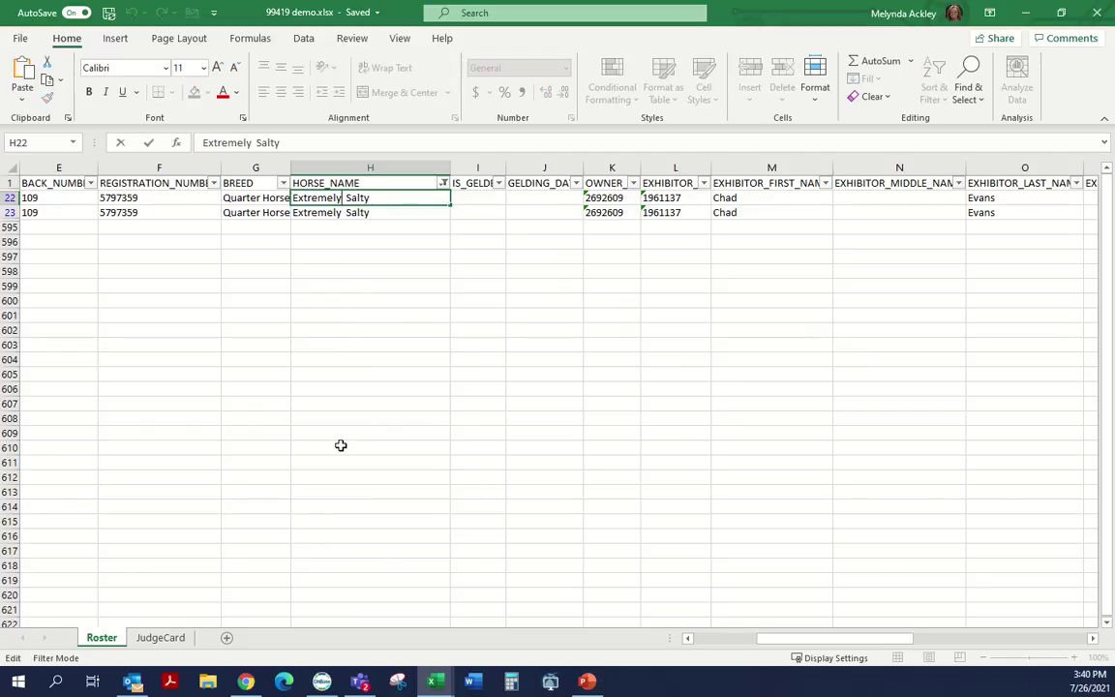
{"action": "key", "text": "BackSpace"}
{"action": "key", "text": "Return"}
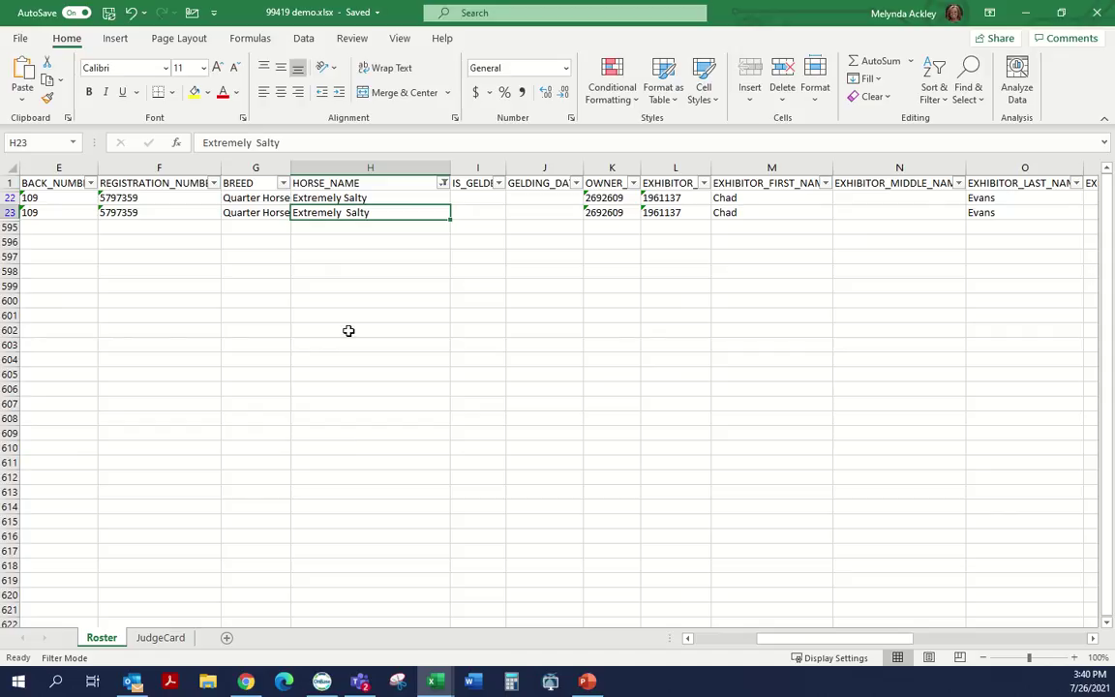
{"action": "key", "text": "F2"}
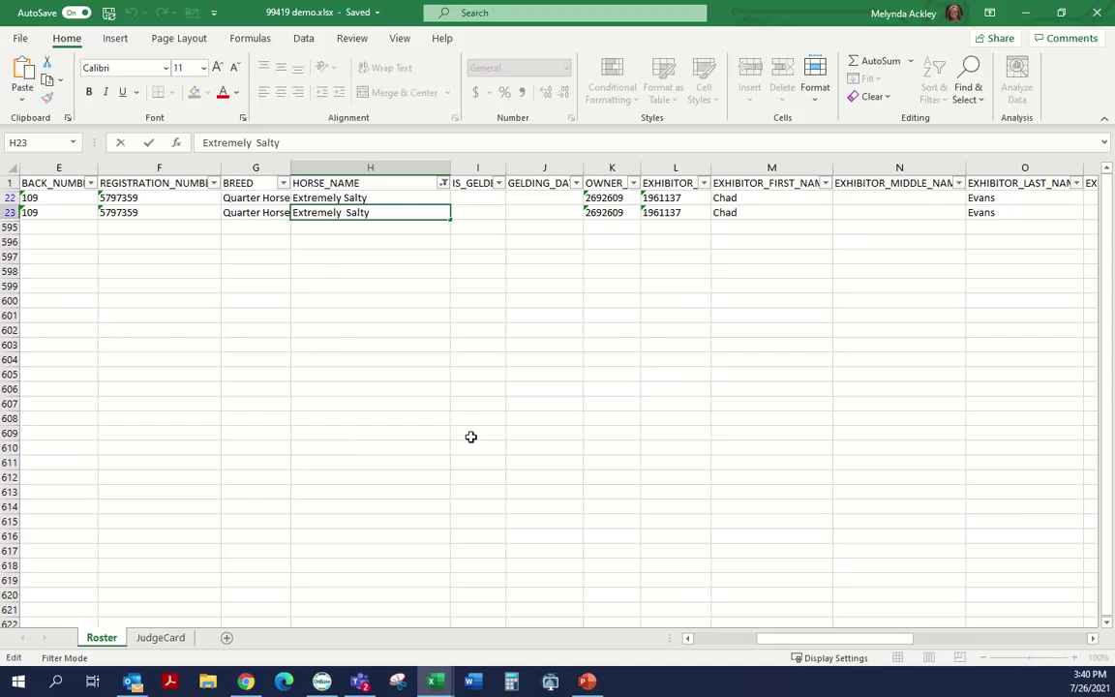
{"action": "key", "text": "BackSpace"}
{"action": "key", "text": "Return"}
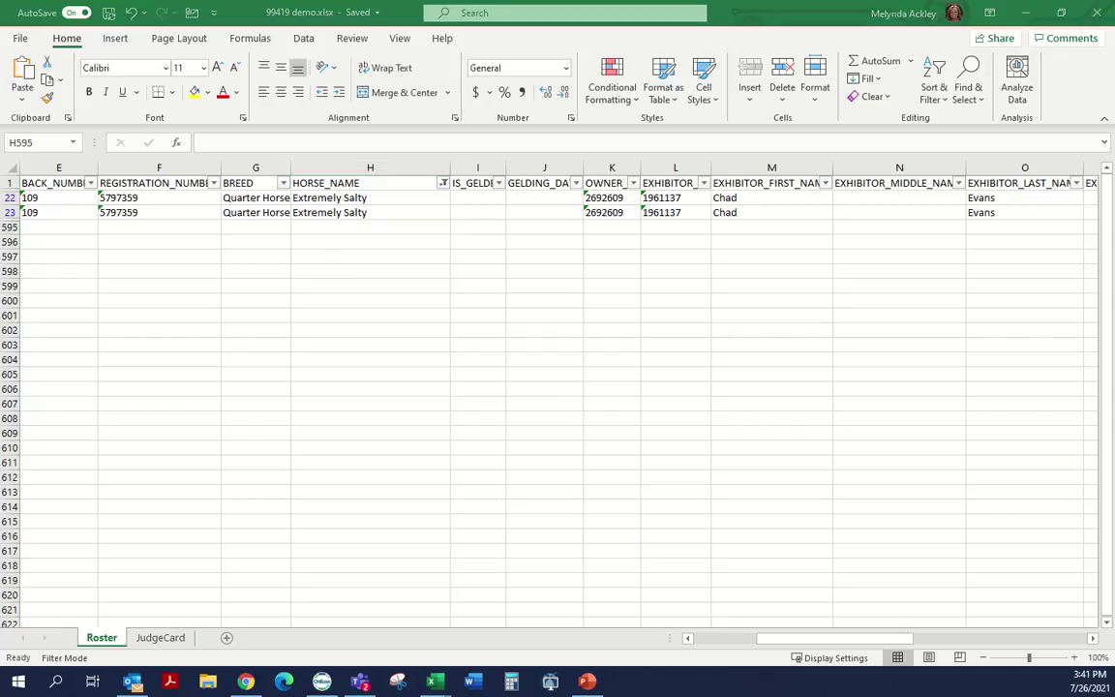
Delete both Extremely Salty warning rows (rows 2–3) from the import error list.
{"action": "key", "text": "alt+Tab"}
{"action": "key", "text": "shift+space"}
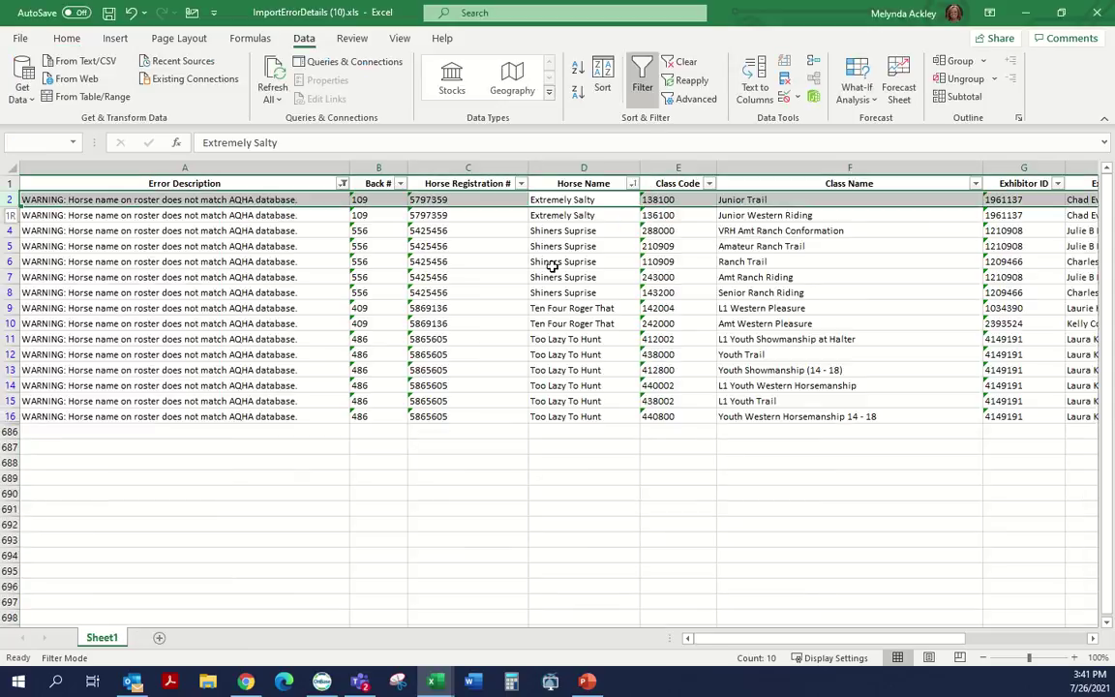
{"action": "key", "text": "shift+Down"}
{"action": "right_click", "coordinate": [497, 207]}
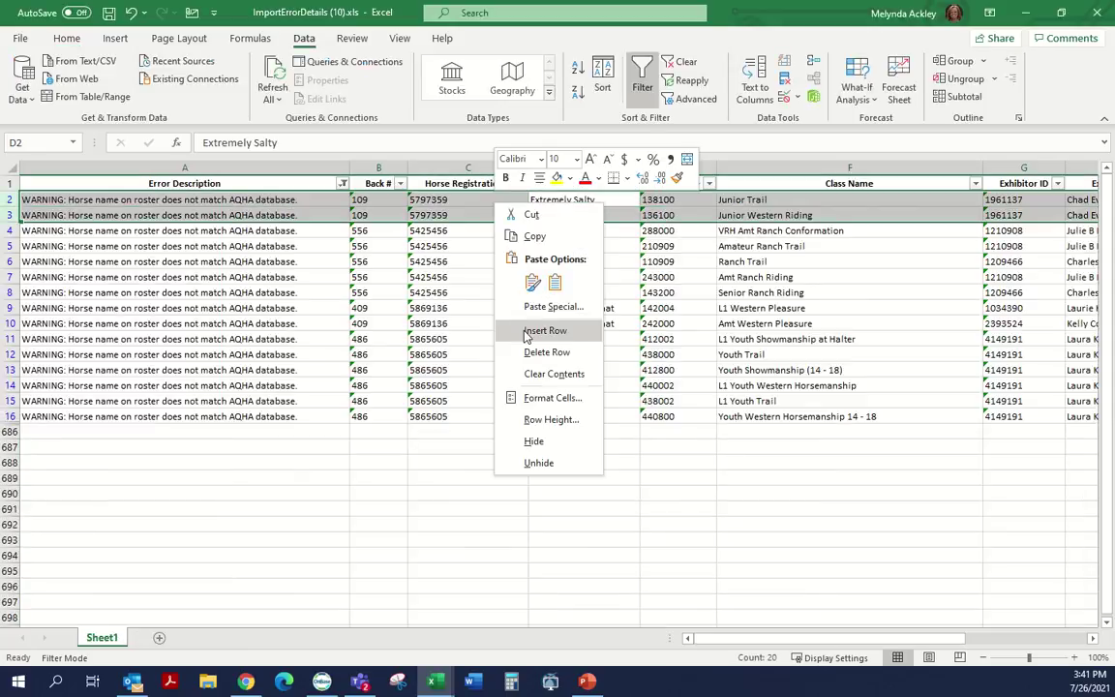
{"action": "left_click", "coordinate": [542, 352]}
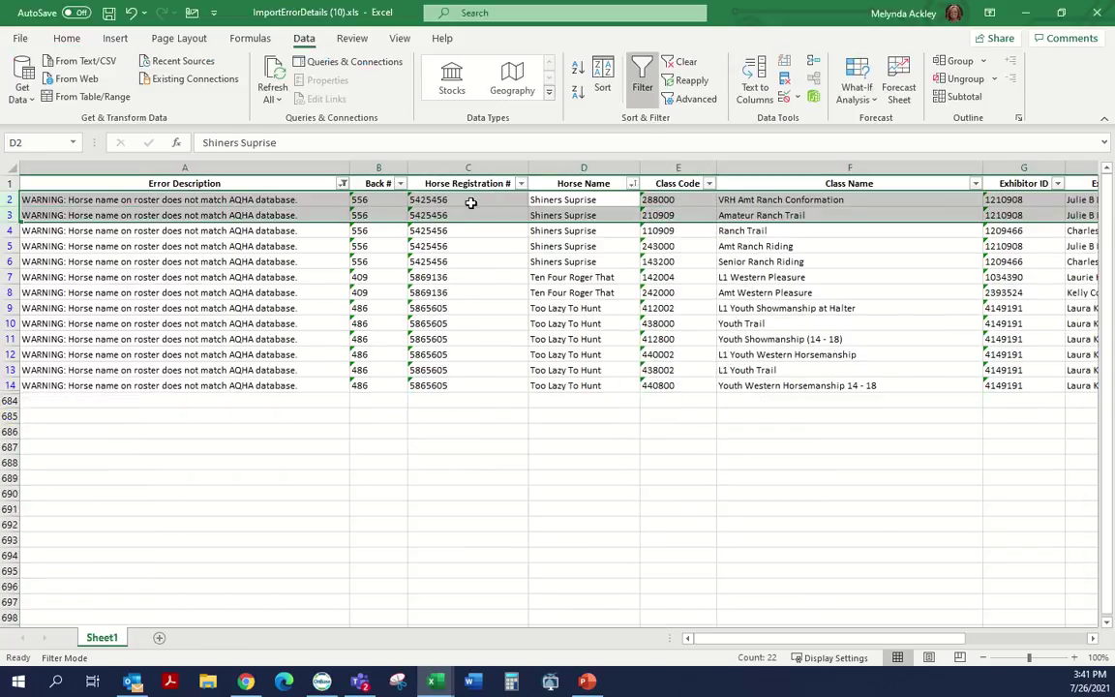
{"action": "left_click", "coordinate": [471, 200]}
Look up registration 5425456 in AQHA Find a Horse, which shows SHINERS SURPRISE.
{"action": "key", "text": "ctrl+c"}
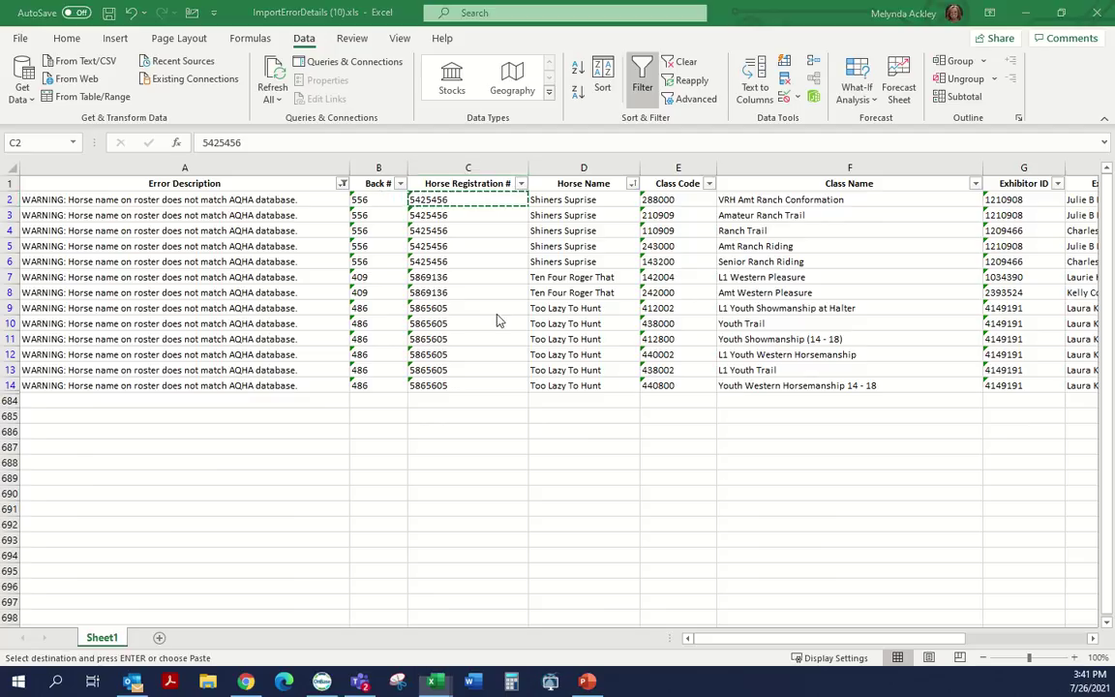
{"action": "key", "text": "alt+Tab"}
{"action": "left_click", "coordinate": [97, 451]}
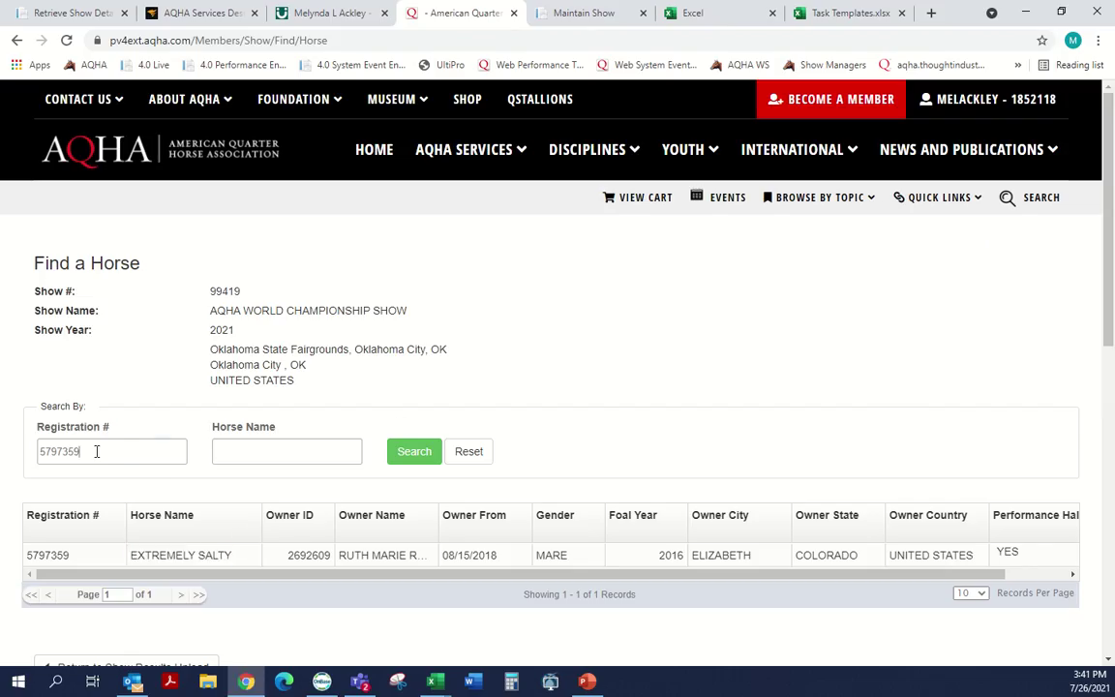
{"action": "double_click", "coordinate": [97, 451]}
{"action": "key", "text": "ctrl+v"}
{"action": "left_click", "coordinate": [413, 453]}
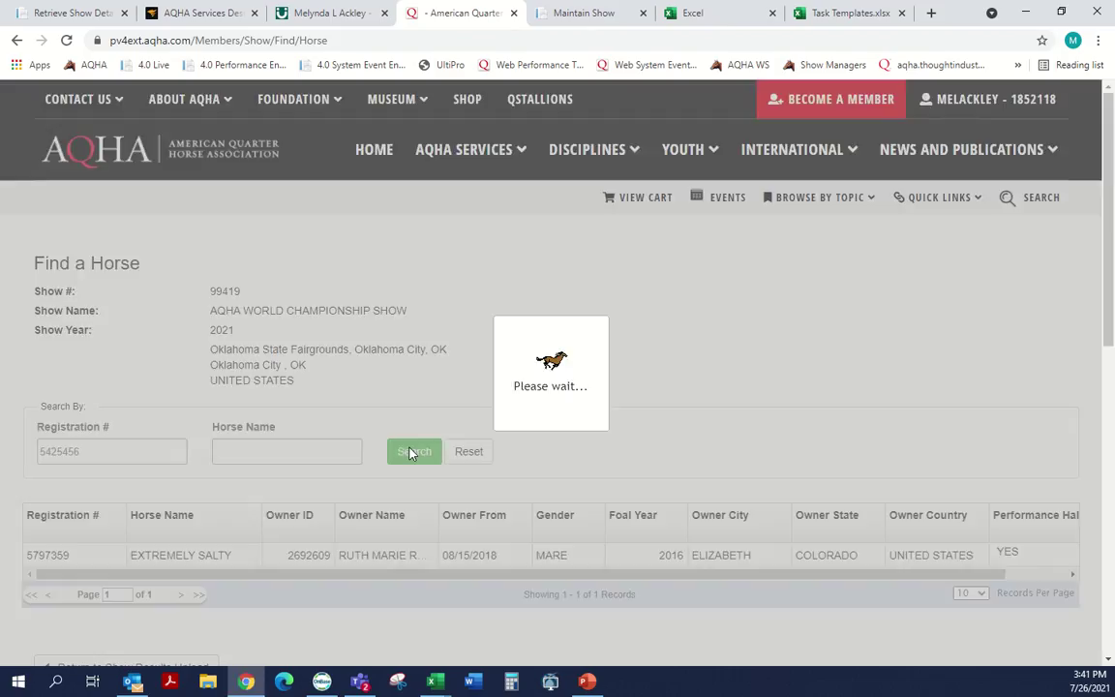
{"action": "double_click", "coordinate": [43, 555]}
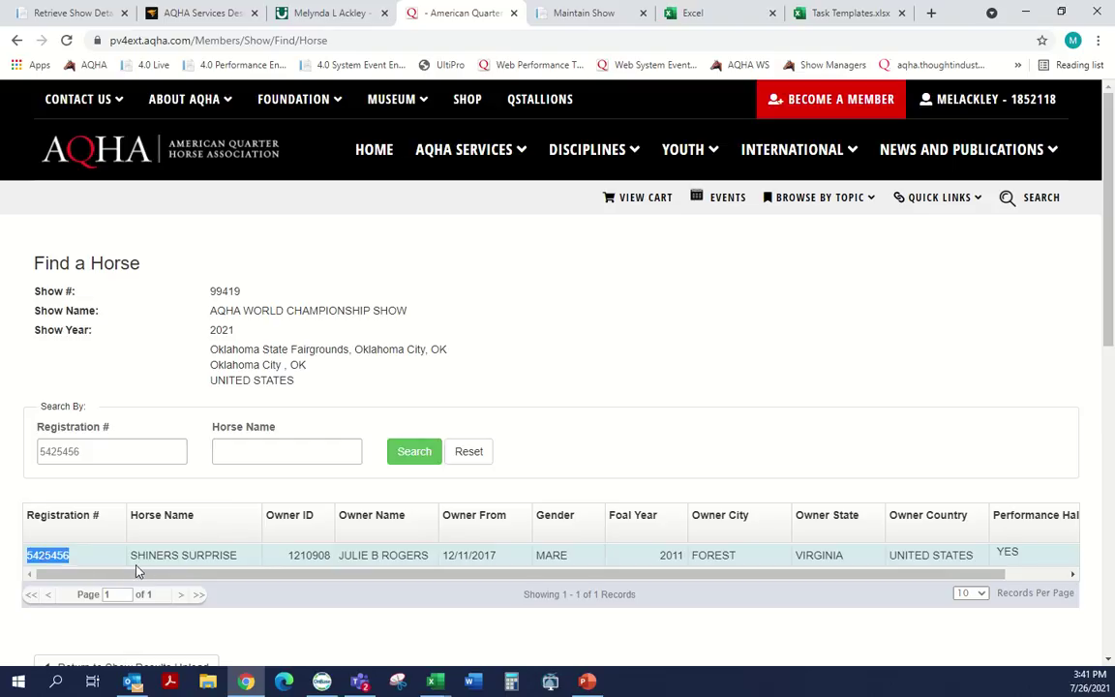
Compare the AQHA result against the error list, then return to the 99419 demo.xlsx roster.
{"action": "key", "text": "alt+Tab"}
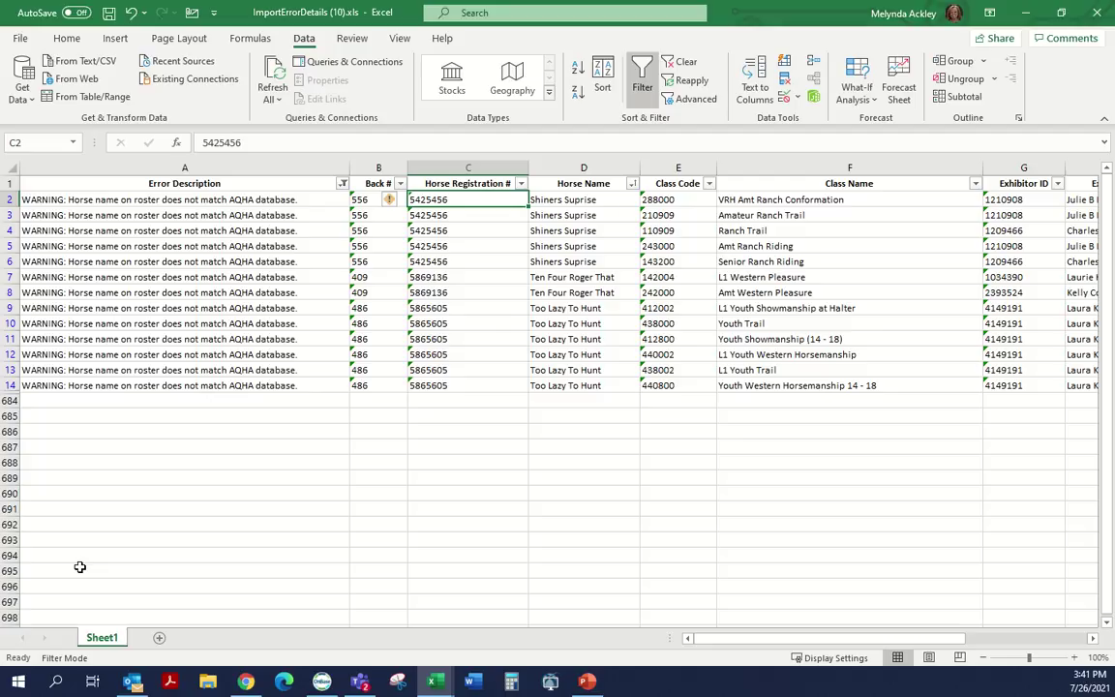
{"action": "key", "text": "alt+Tab"}
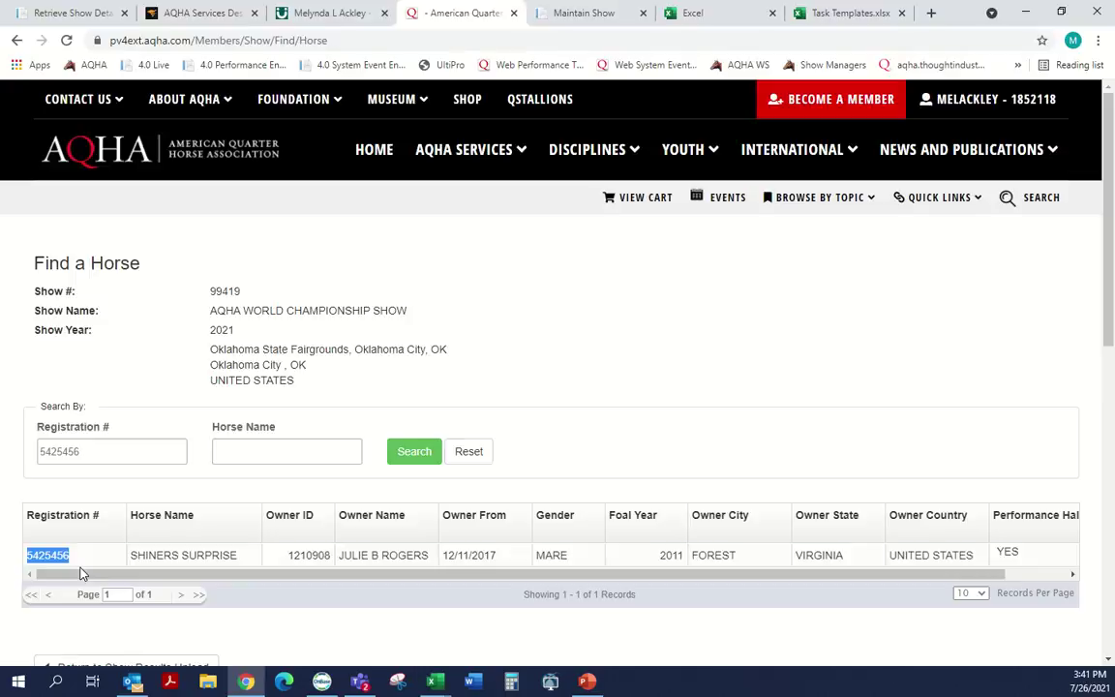
{"action": "key", "text": "alt+Tab"}
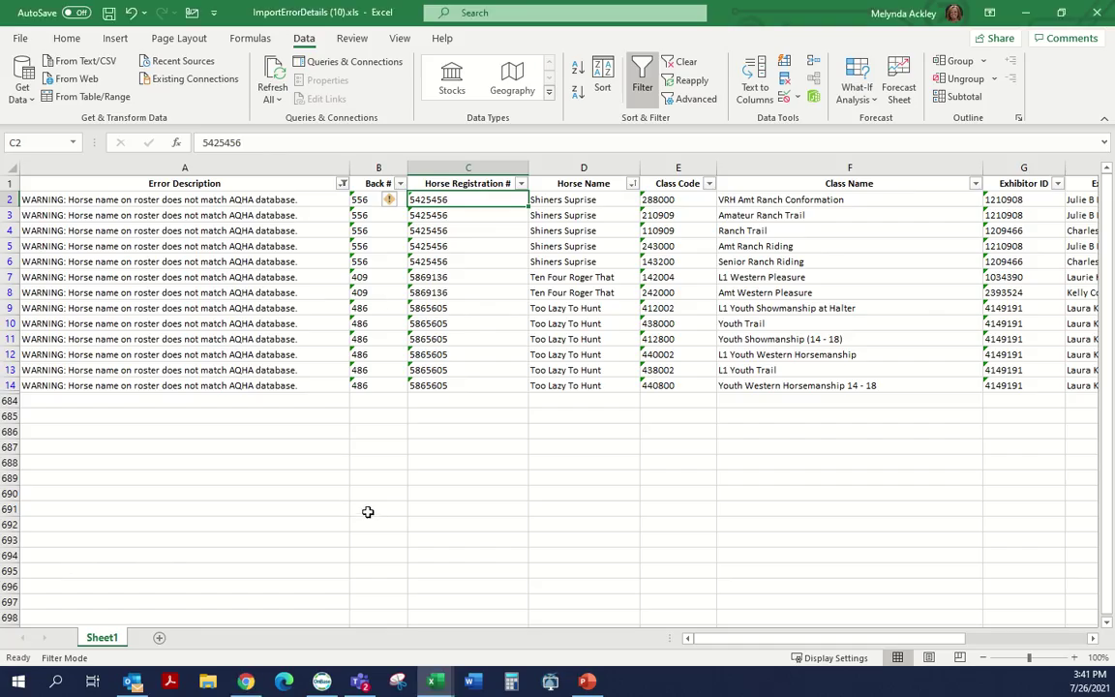
{"action": "key", "text": "alt+Tab"}
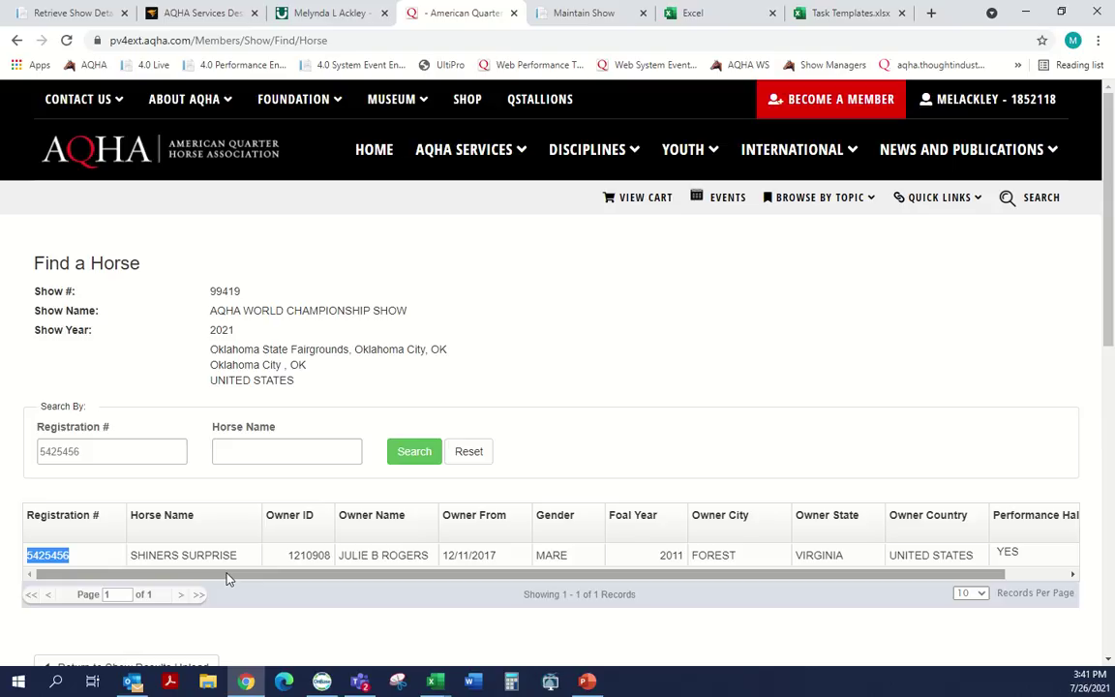
{"action": "key", "text": "alt+Tab"}
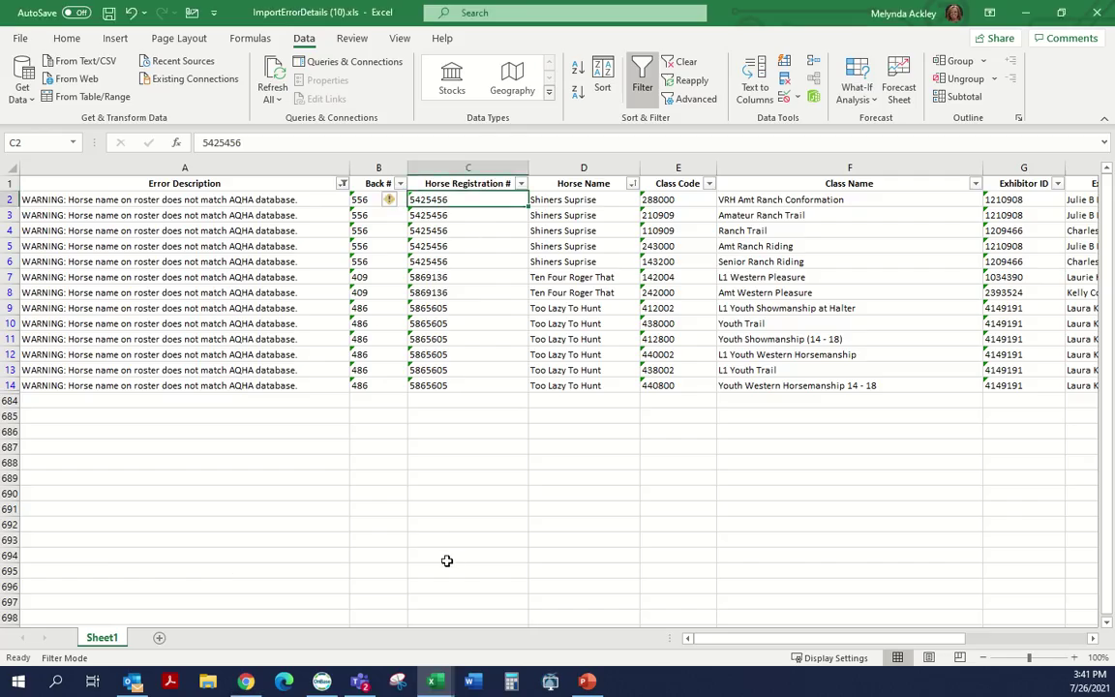
{"action": "mouse_move", "coordinate": [436, 683]}
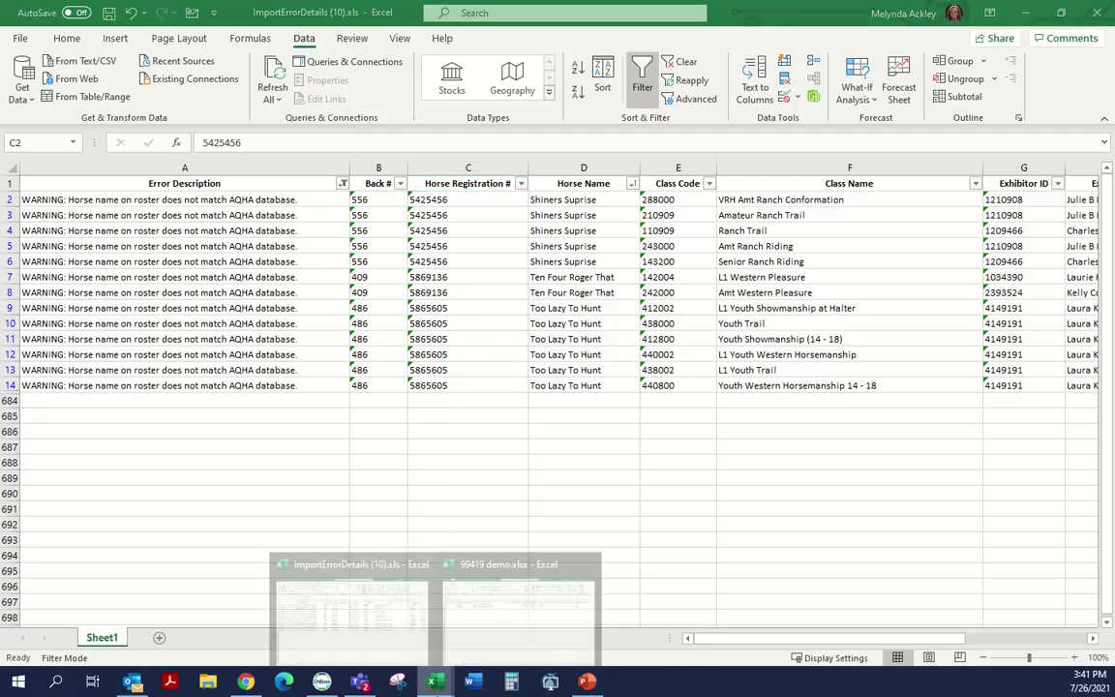
{"action": "left_click", "coordinate": [494, 631]}
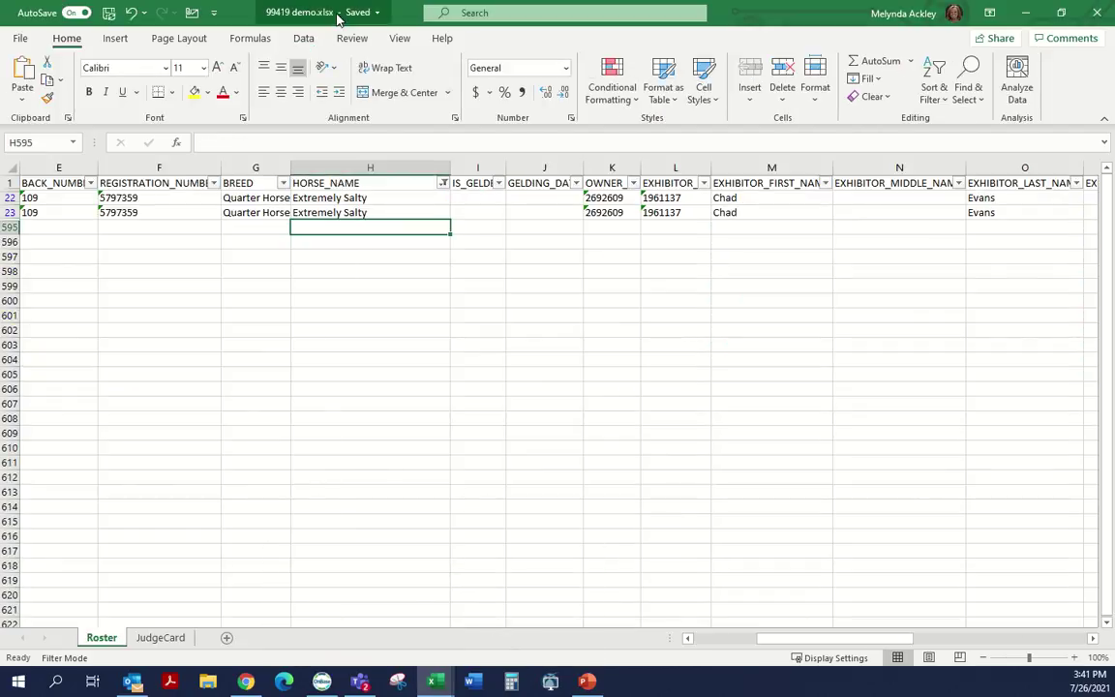
Filter the roster's HORSE_NAME to 'shiners' and compare its rows with the AQHA result.
{"action": "left_click", "coordinate": [442, 181]}
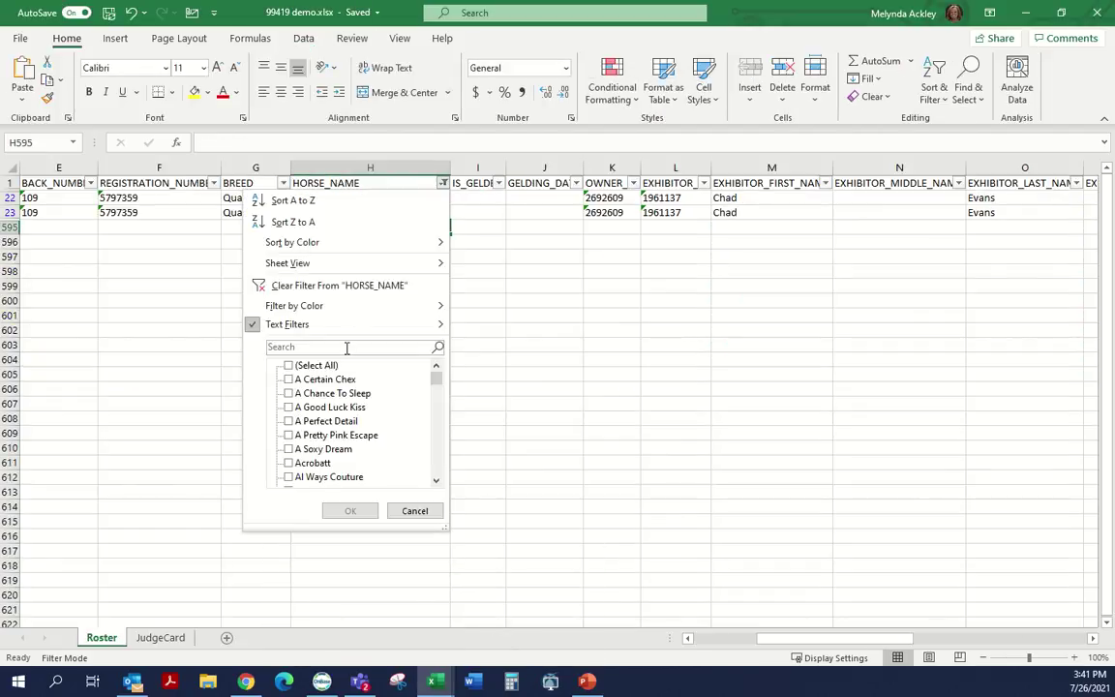
{"action": "left_click", "coordinate": [346, 346]}
{"action": "type", "text": "shiners"}
{"action": "key", "text": "Return"}
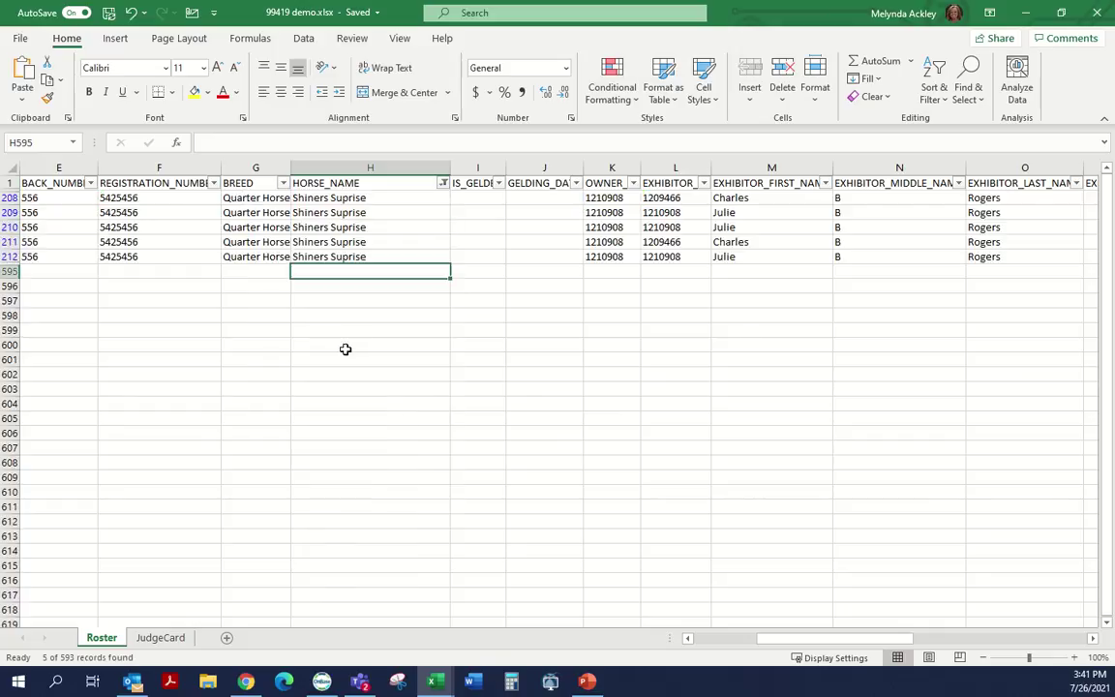
{"action": "key", "text": "Up"}
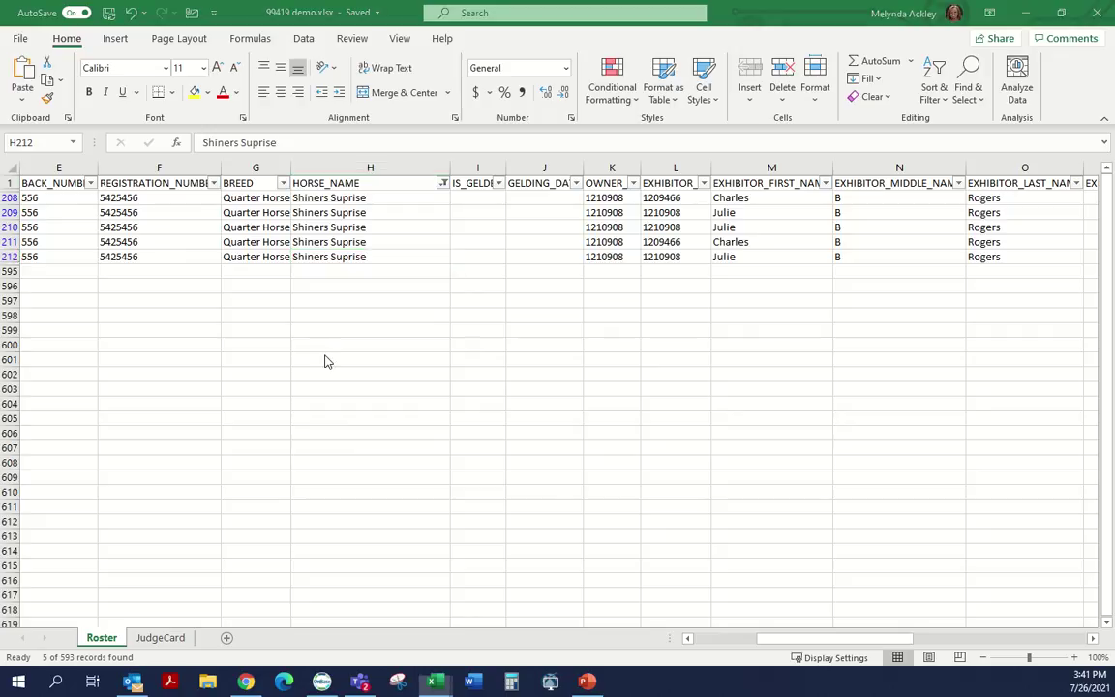
{"action": "key", "text": "alt+Tab"}
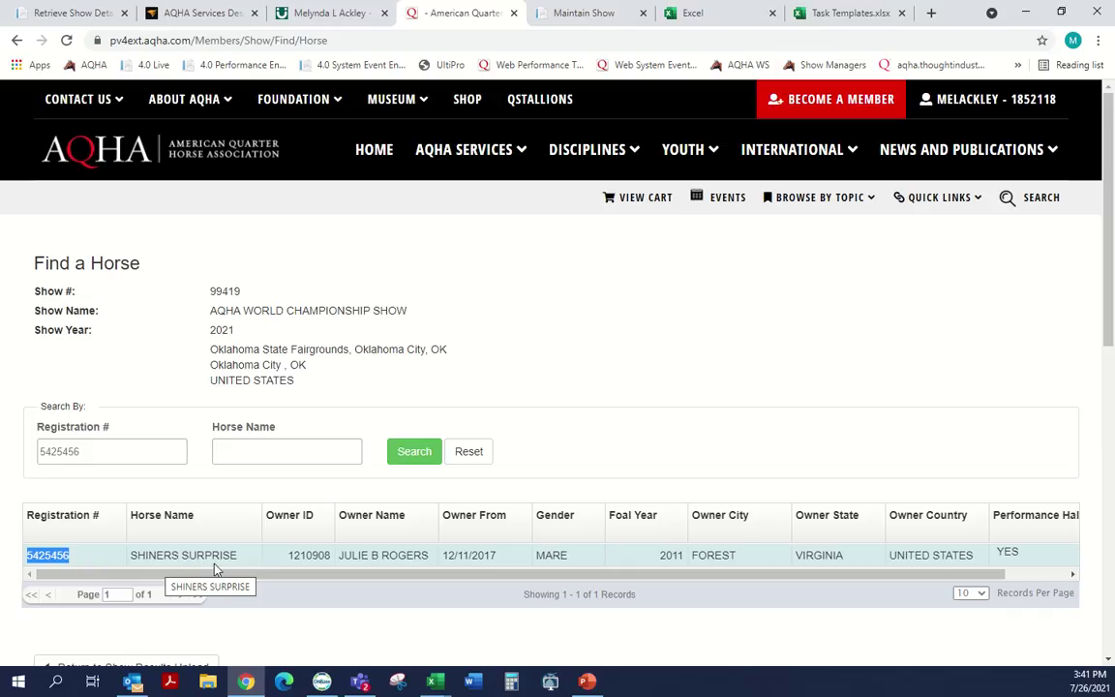
{"action": "key", "text": "alt+Tab"}
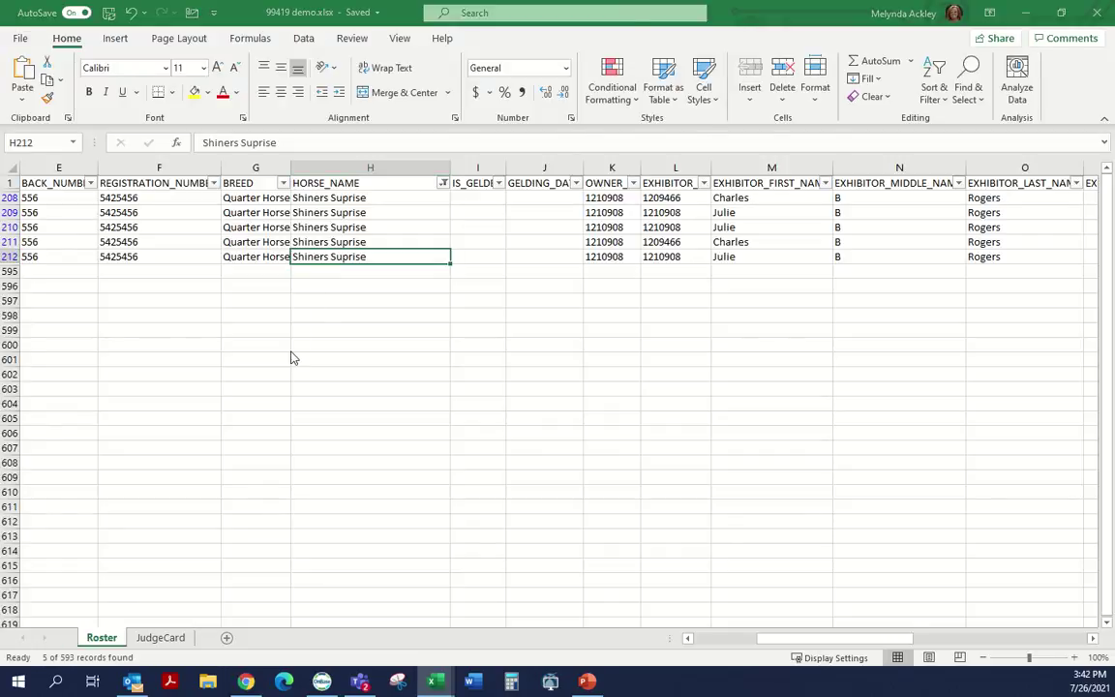
{"action": "key", "text": "alt+Tab"}
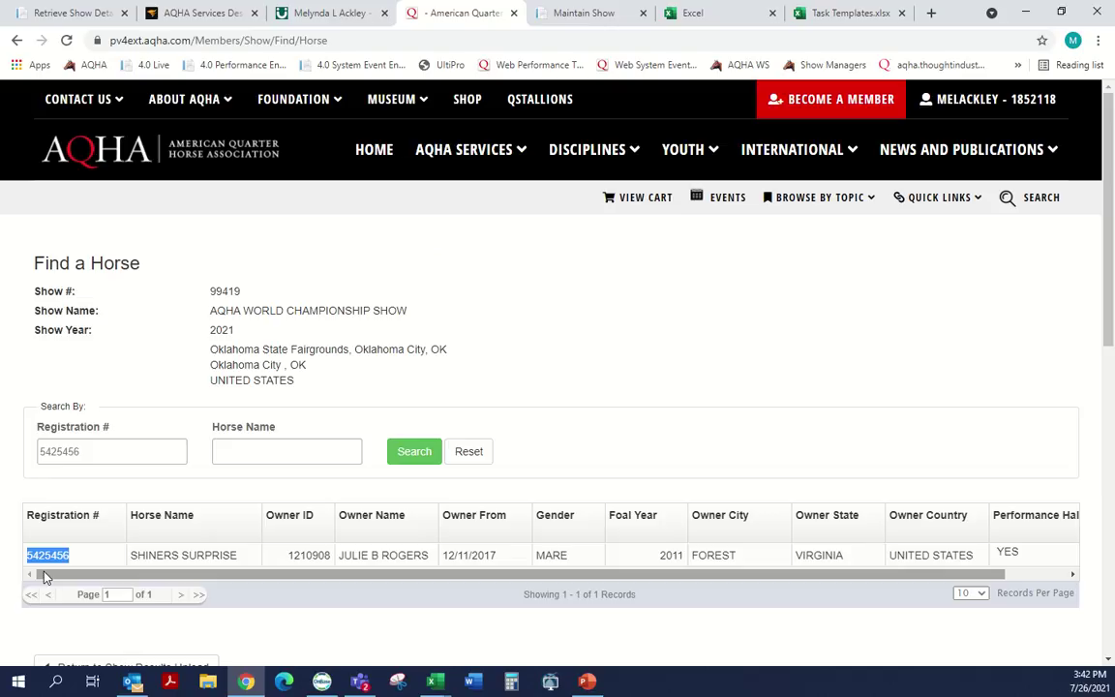
Paste AQHA registration 5425456 into F208 and F209:F212, confirming the paste-size warning.
{"action": "right_click", "coordinate": [39, 557]}
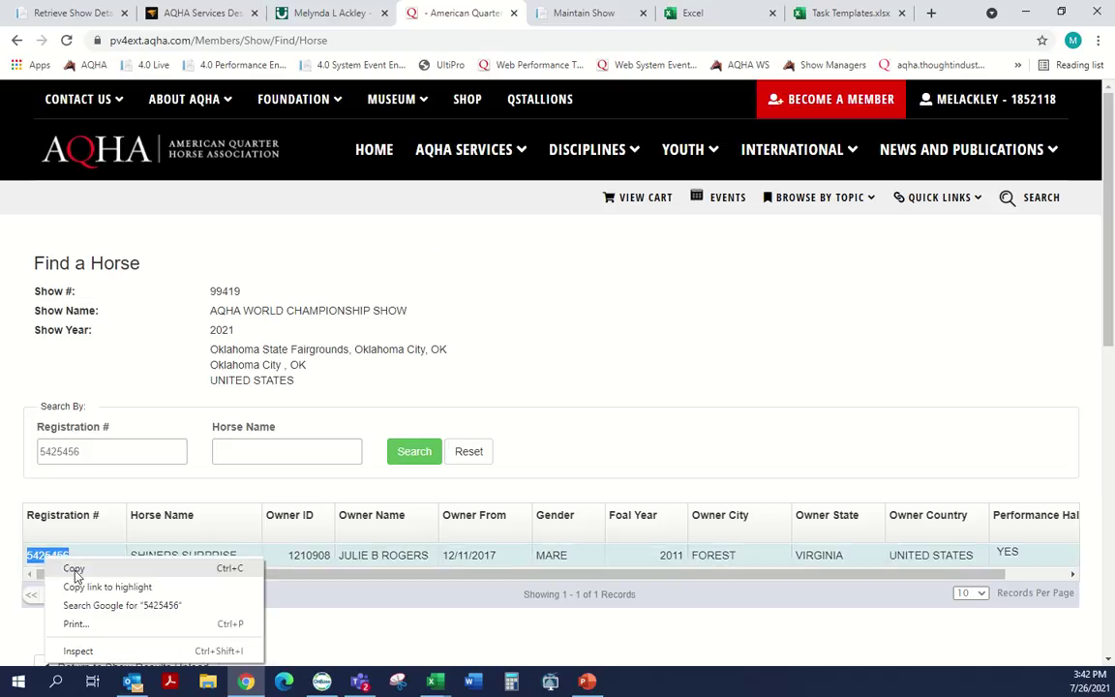
{"action": "left_click", "coordinate": [67, 567]}
{"action": "key", "text": "alt+Tab"}
{"action": "left_click", "coordinate": [155, 198]}
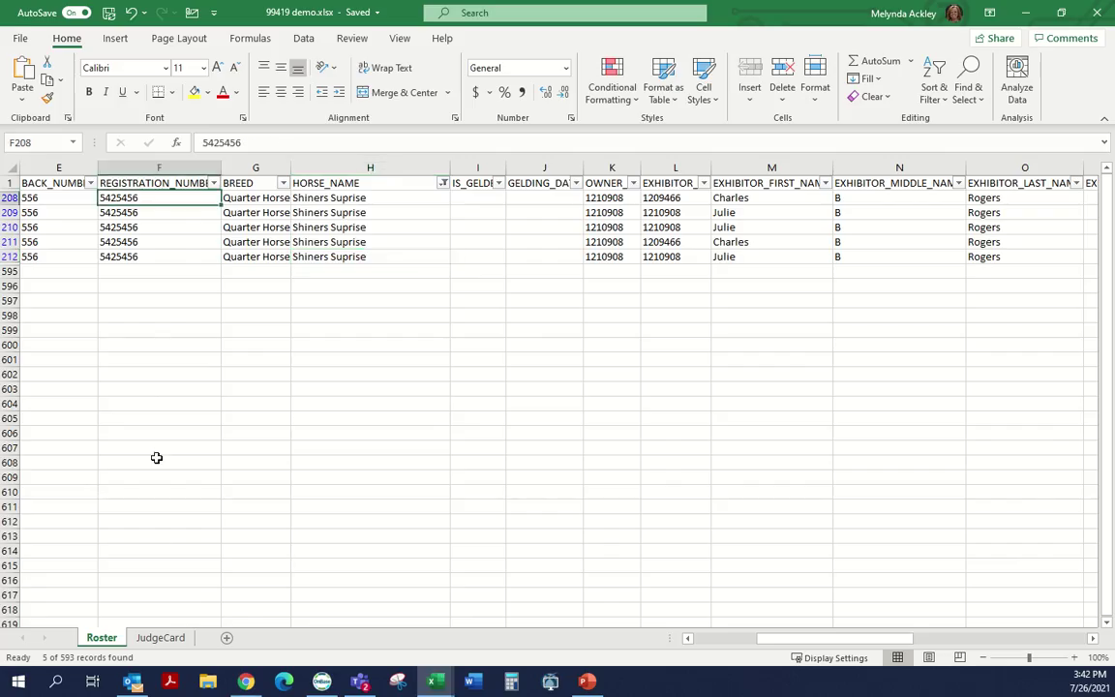
{"action": "key", "text": "ctrl+v"}
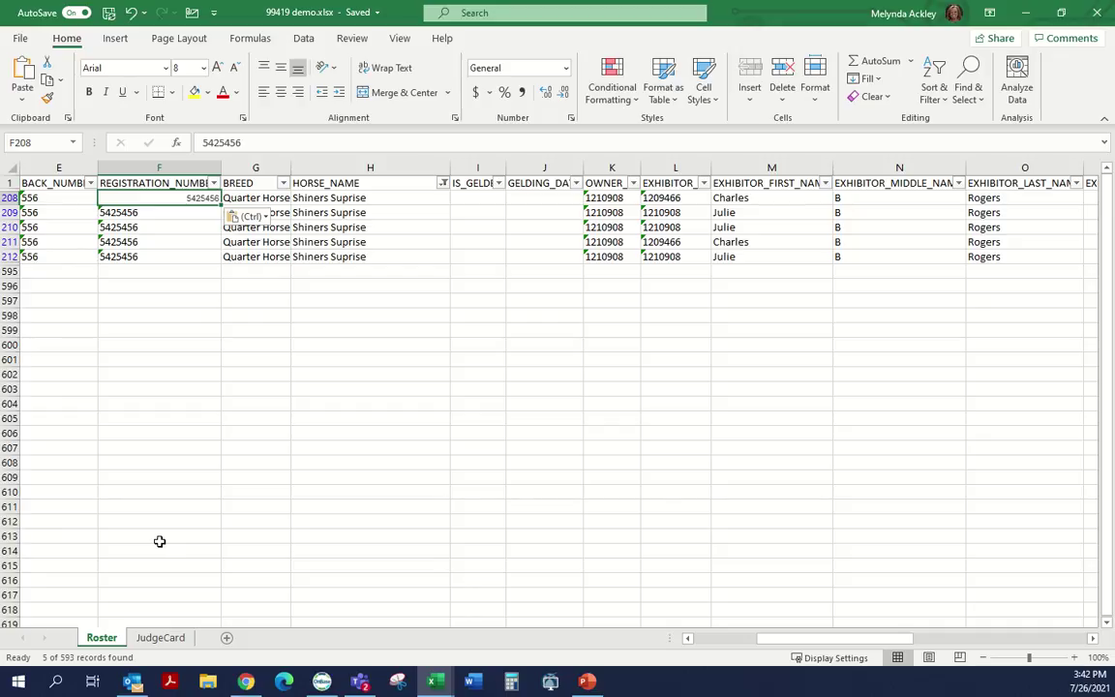
{"action": "key", "text": "Down"}
{"action": "key", "text": "shift+Down"}
{"action": "key", "text": "shift+Down"}
{"action": "key", "text": "shift+Down"}
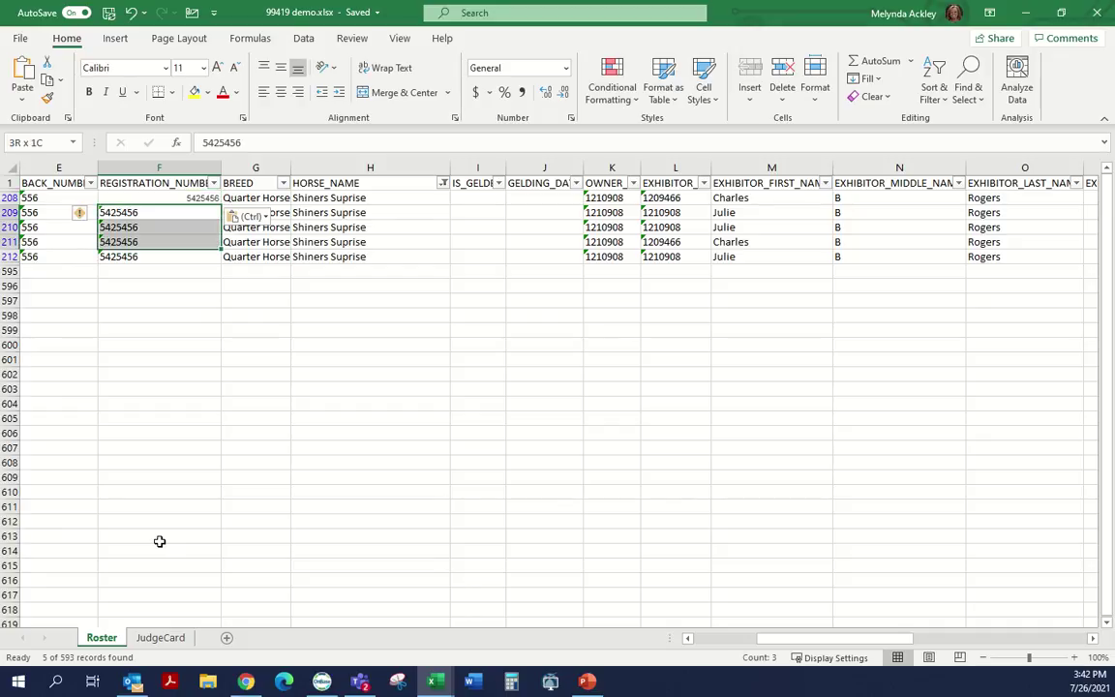
{"action": "key", "text": "ctrl+v"}
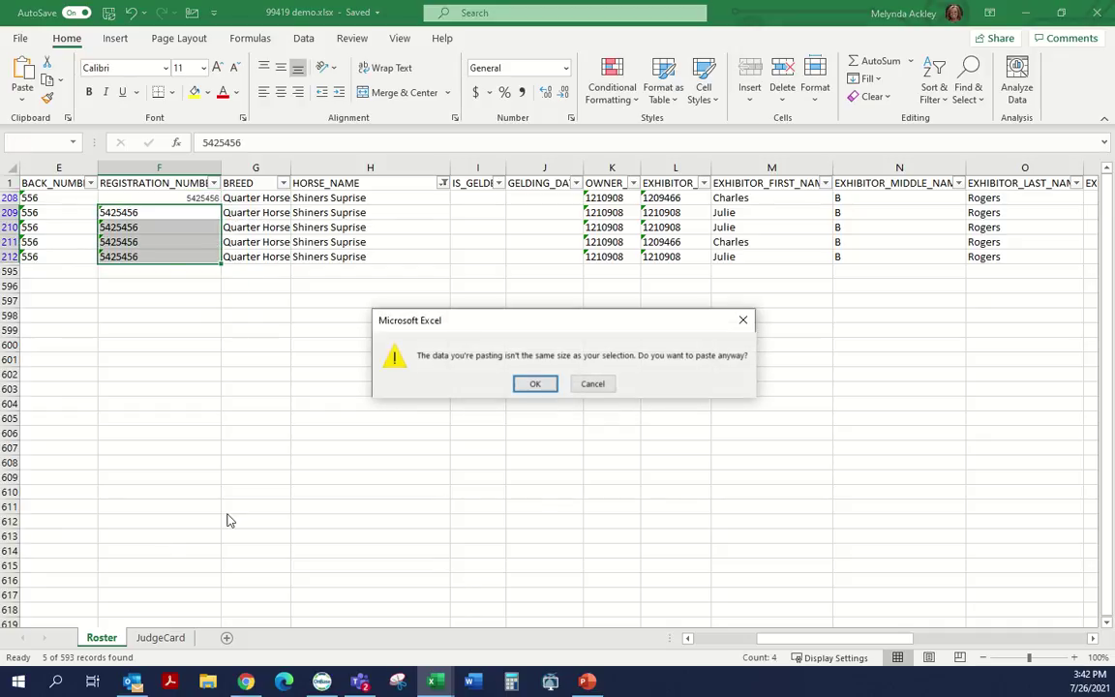
{"action": "left_click", "coordinate": [593, 384]}
{"action": "left_click", "coordinate": [185, 211]}
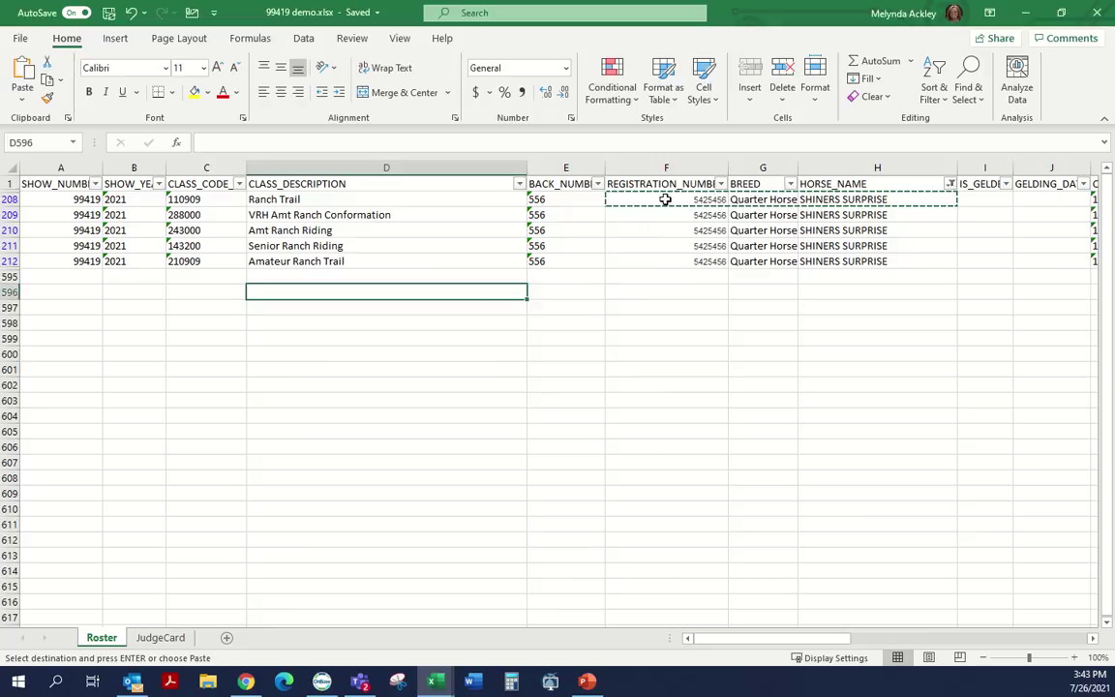
Review the corrected registrations F208:F212 and horse names H208:H212 on the roster.
{"action": "left_click_drag", "start_coordinate": [661, 201], "coordinate": [661, 267]}
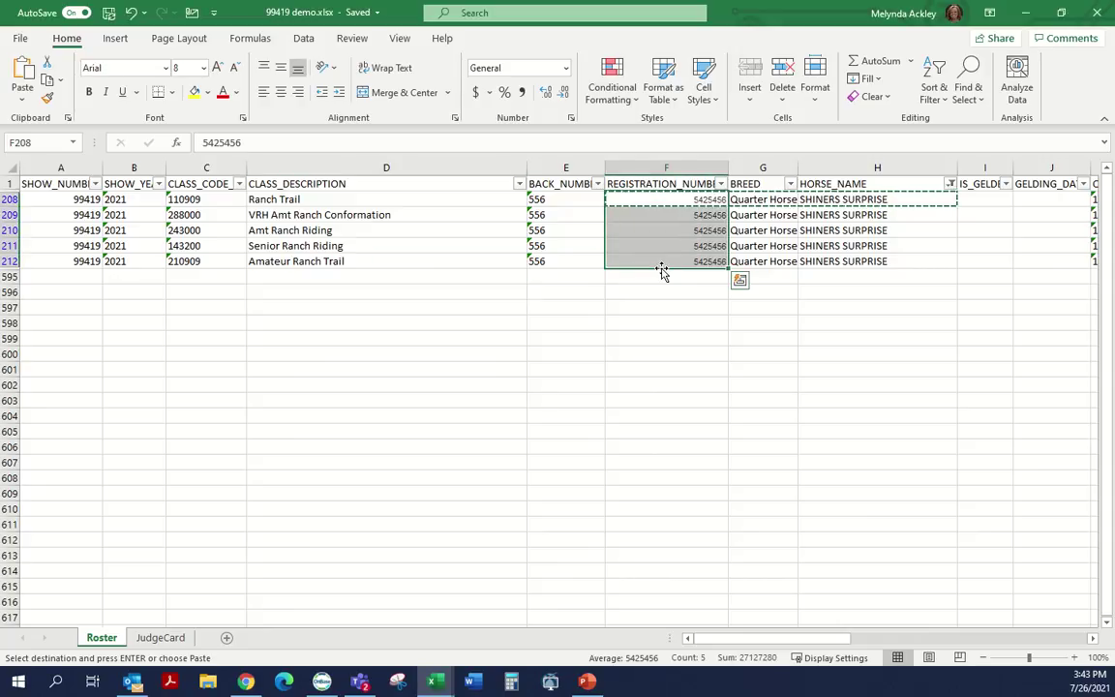
{"action": "left_click", "coordinate": [832, 199]}
{"action": "left_click_drag", "start_coordinate": [833, 200], "coordinate": [845, 261]}
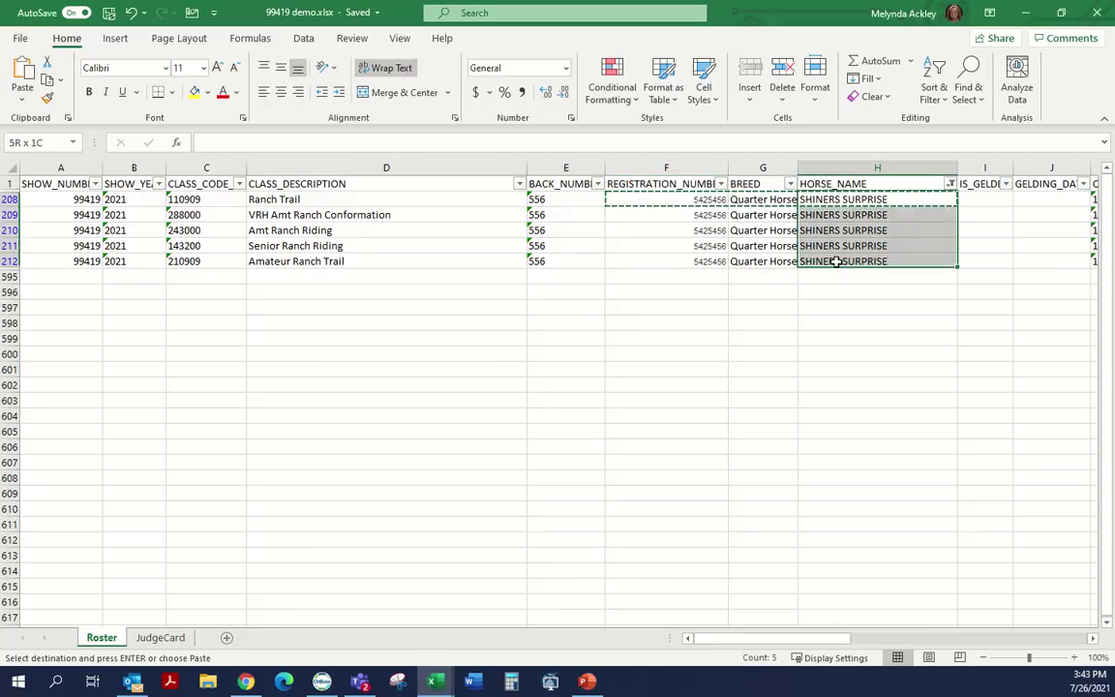
{"action": "left_click", "coordinate": [600, 337]}
{"action": "key", "text": "Escape"}
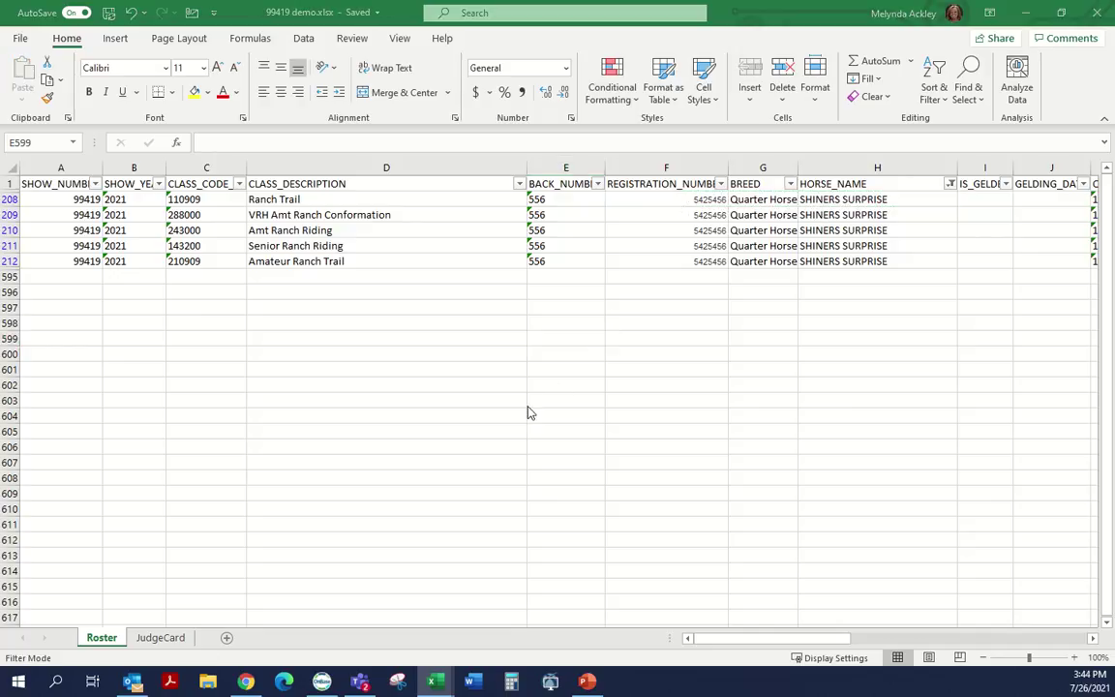
Check the SHINERS SURPRISE spelling on the AQHA page before returning to ImportErrorDetails.
{"action": "key", "text": "alt+Tab"}
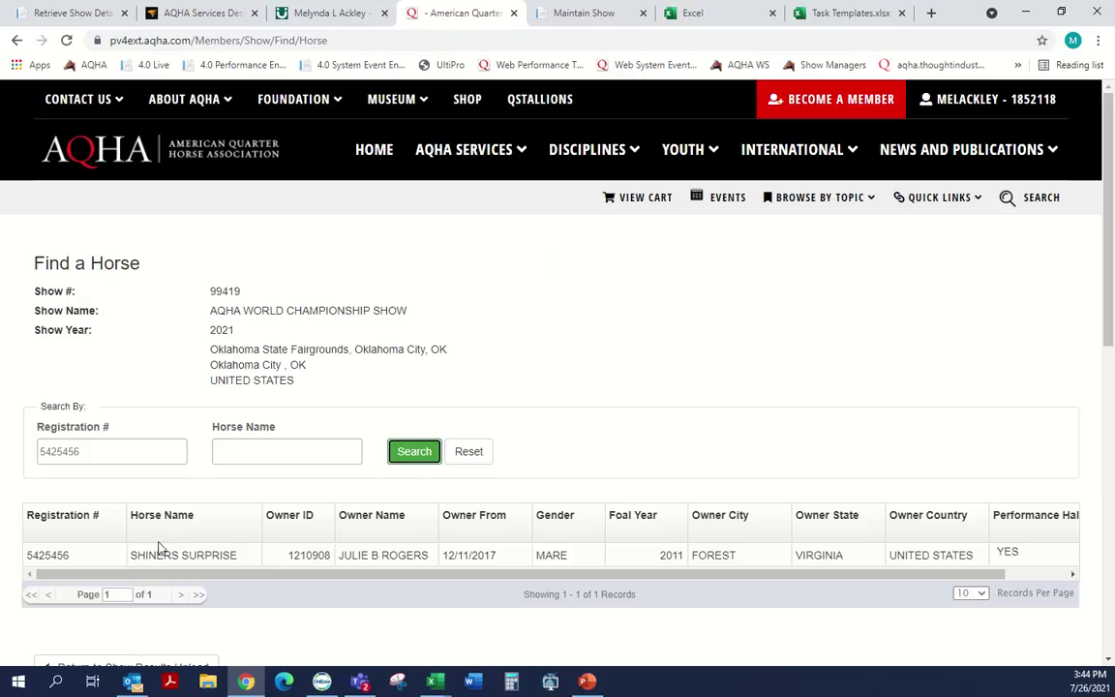
{"action": "left_click_drag", "start_coordinate": [236, 554], "coordinate": [130, 554]}
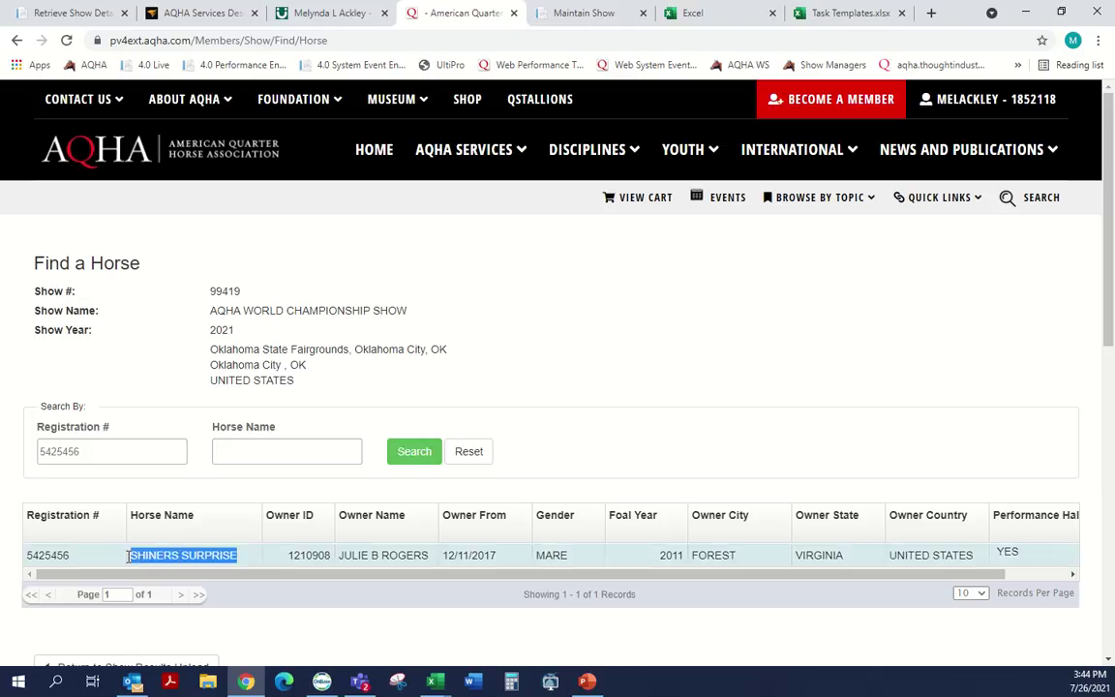
{"action": "left_click", "coordinate": [538, 348]}
{"action": "key", "text": "alt+Tab"}
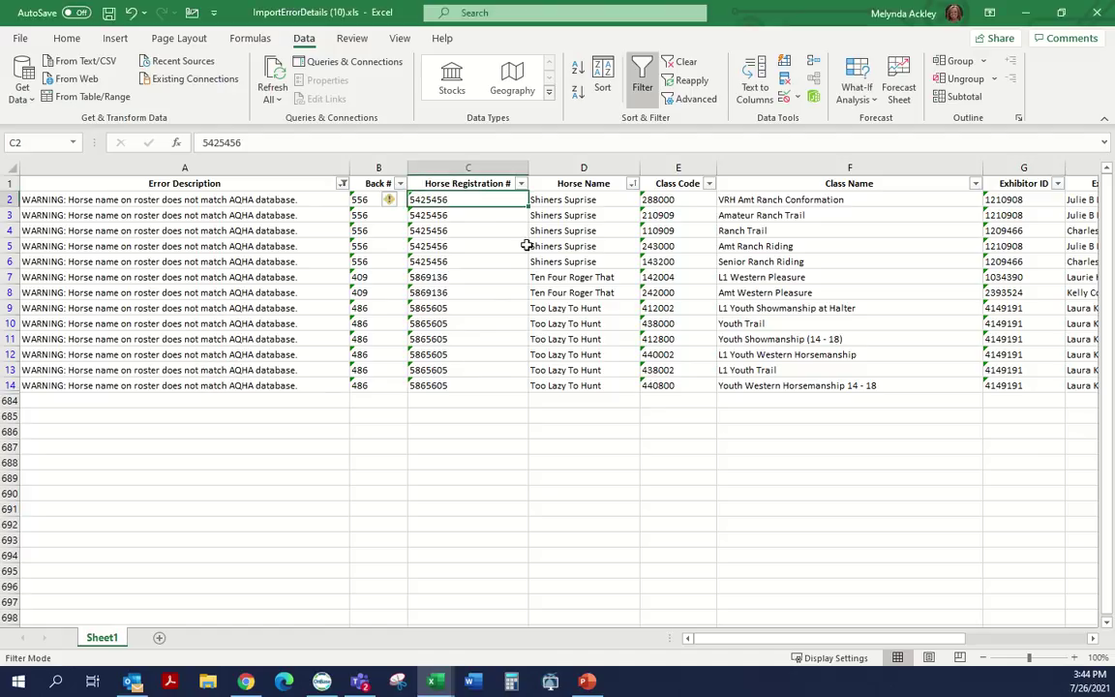
Delete the resolved Shiners Suprise error rows 2–6.
{"action": "key", "text": "shift+space"}
{"action": "key", "text": "shift+Down"}
{"action": "key", "text": "shift+Down"}
{"action": "key", "text": "shift+Down"}
{"action": "key", "text": "shift+Down"}
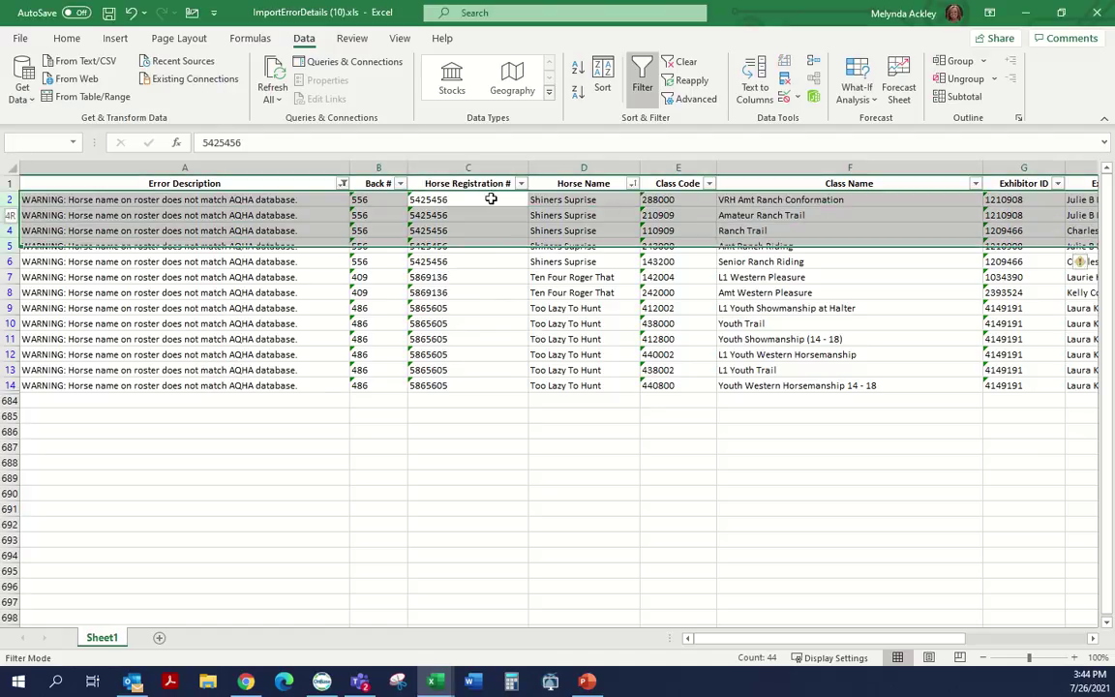
{"action": "right_click", "coordinate": [496, 211]}
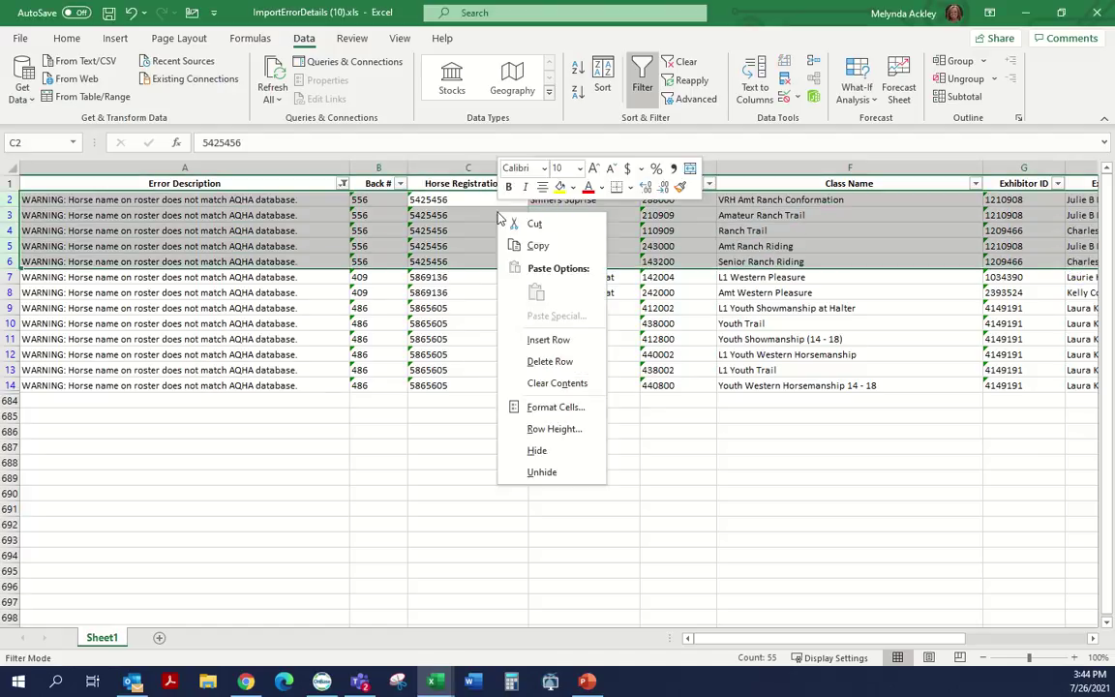
{"action": "left_click", "coordinate": [520, 363]}
{"action": "left_click", "coordinate": [477, 200]}
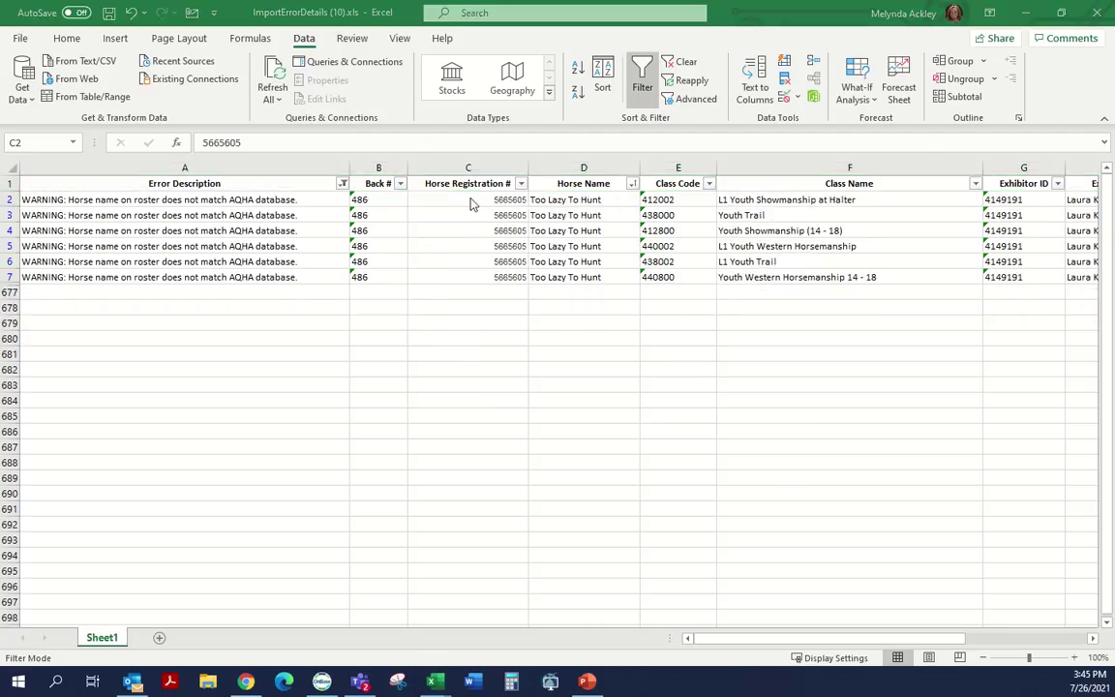
Clear the resolved Too Lazy To Hunt error rows 2–7.
{"action": "key", "text": "shift+space"}
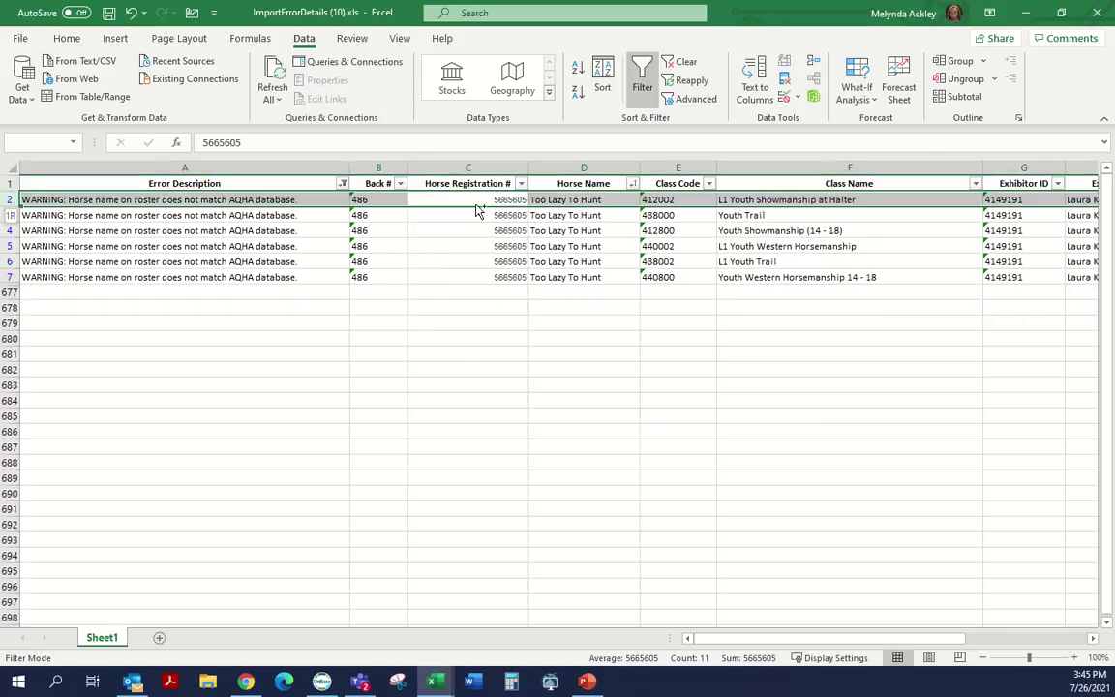
{"action": "key", "text": "shift+Down"}
{"action": "key", "text": "shift+Down"}
{"action": "key", "text": "shift+Down"}
{"action": "key", "text": "shift+Down"}
{"action": "key", "text": "shift+Down"}
{"action": "key", "text": "Delete"}
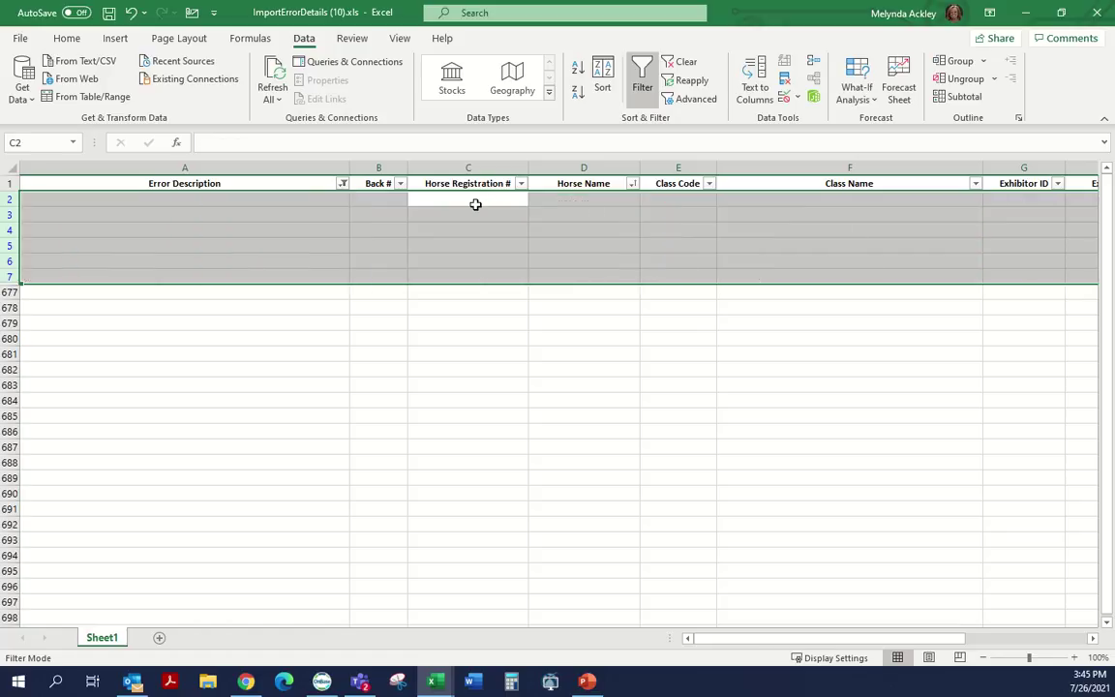
{"action": "left_click", "coordinate": [341, 183]}
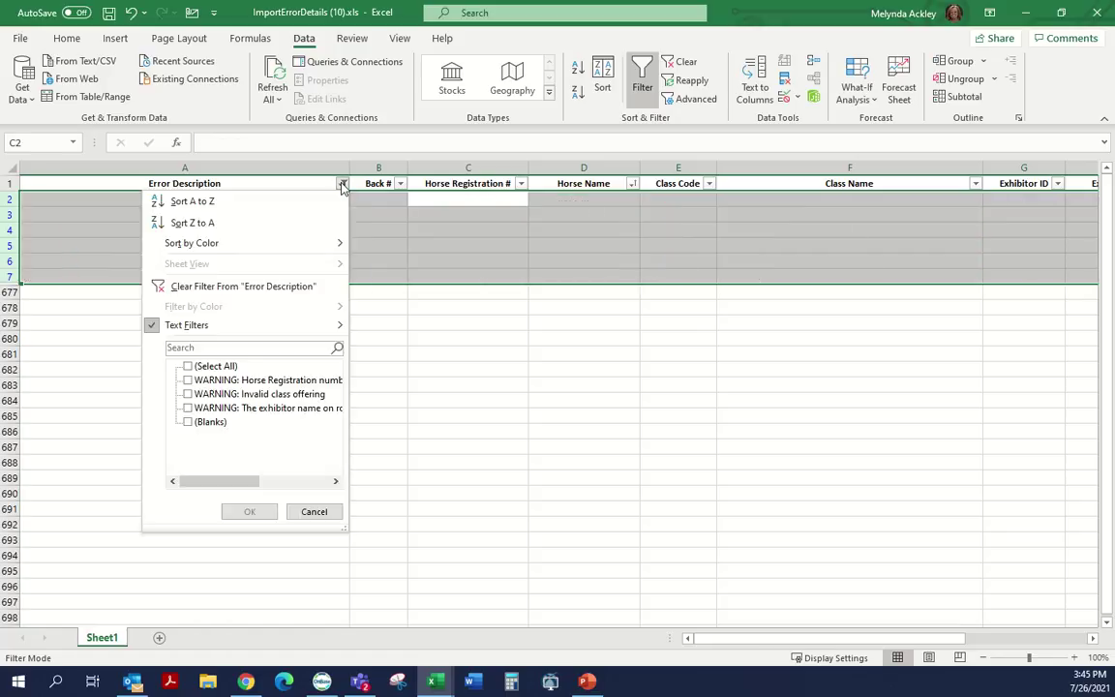
Filter errors to 'Horse Registration number is not found' and copy the horse name The Hot Intern.
{"action": "left_click", "coordinate": [188, 381]}
{"action": "left_click", "coordinate": [244, 512]}
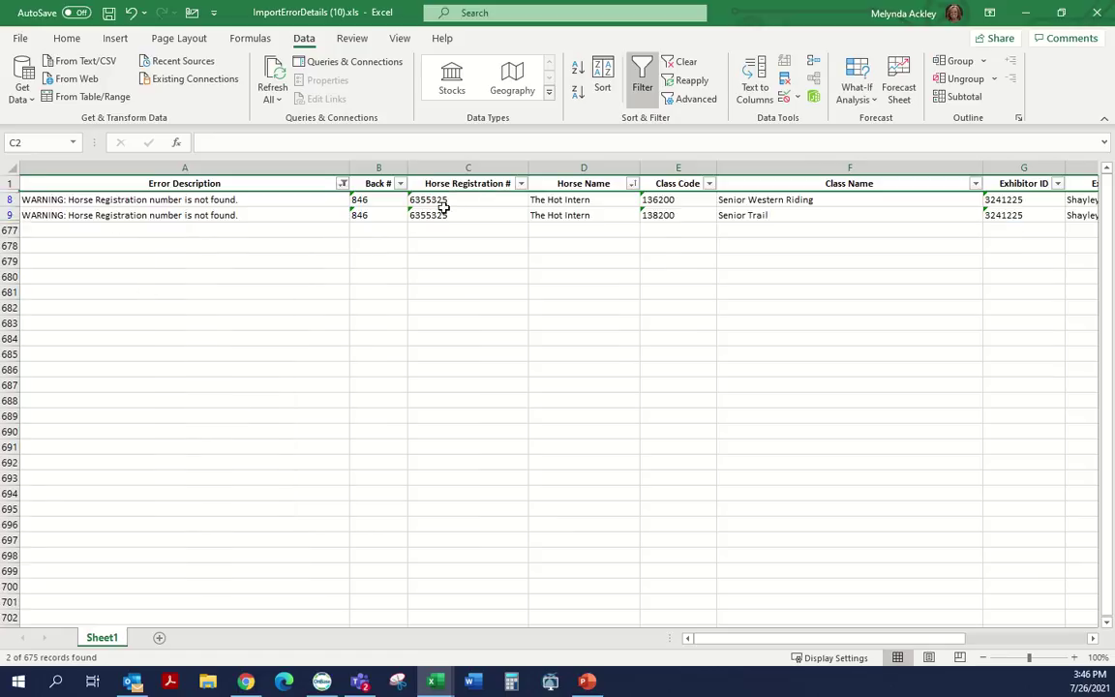
{"action": "left_click", "coordinate": [430, 199]}
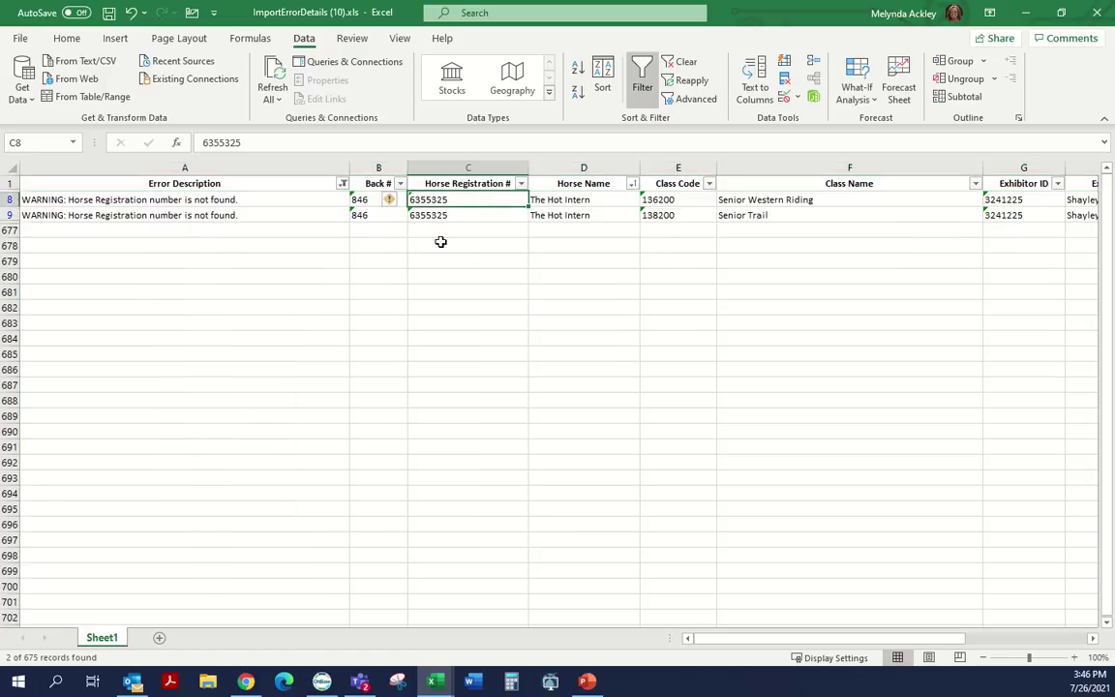
{"action": "left_click", "coordinate": [578, 198]}
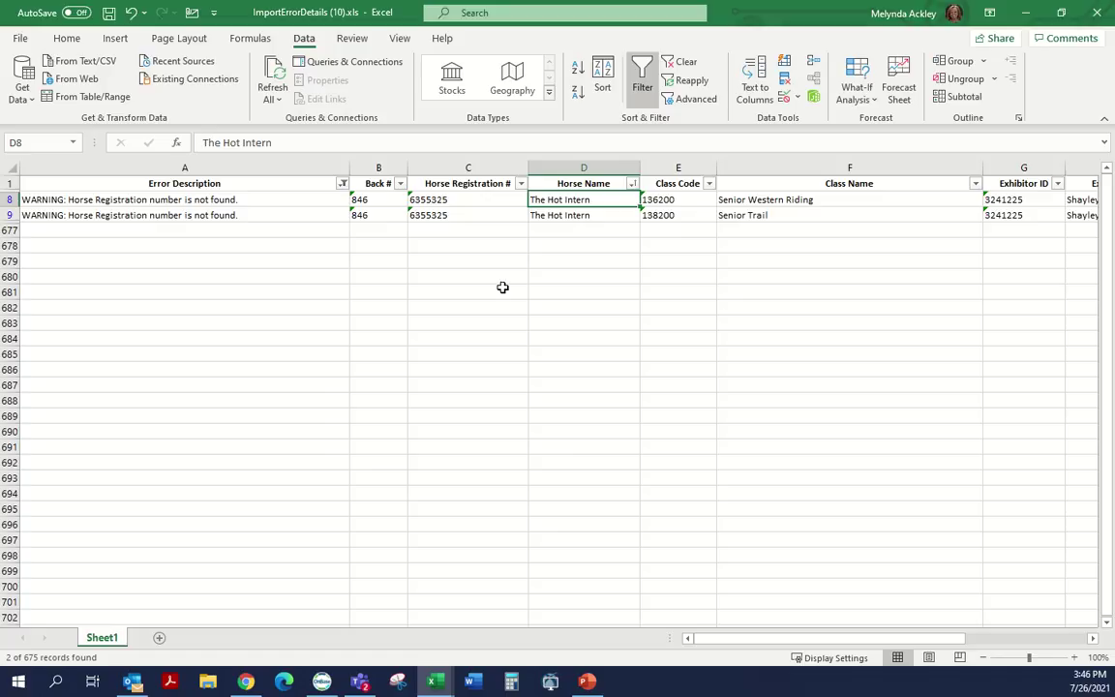
{"action": "key", "text": "ctrl+c"}
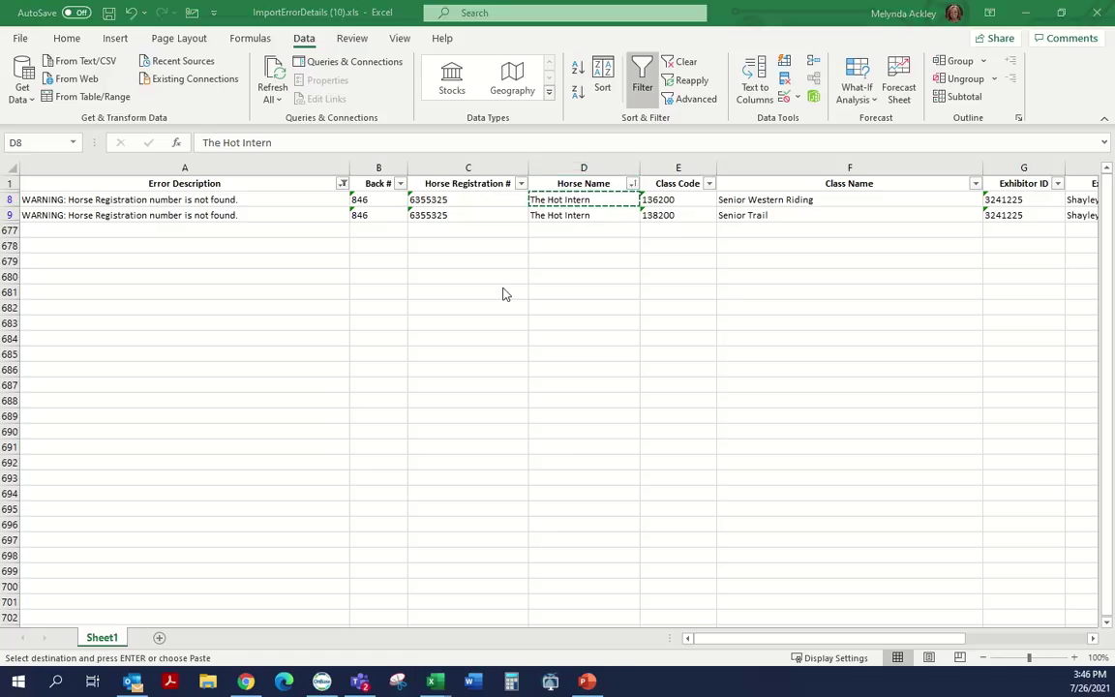
Search AQHA Find a Horse for The Hot Intern and copy its registration number 5355325.
{"action": "key", "text": "alt+Tab"}
{"action": "left_click_drag", "start_coordinate": [300, 450], "coordinate": [180, 455]}
{"action": "key", "text": "ctrl+v"}
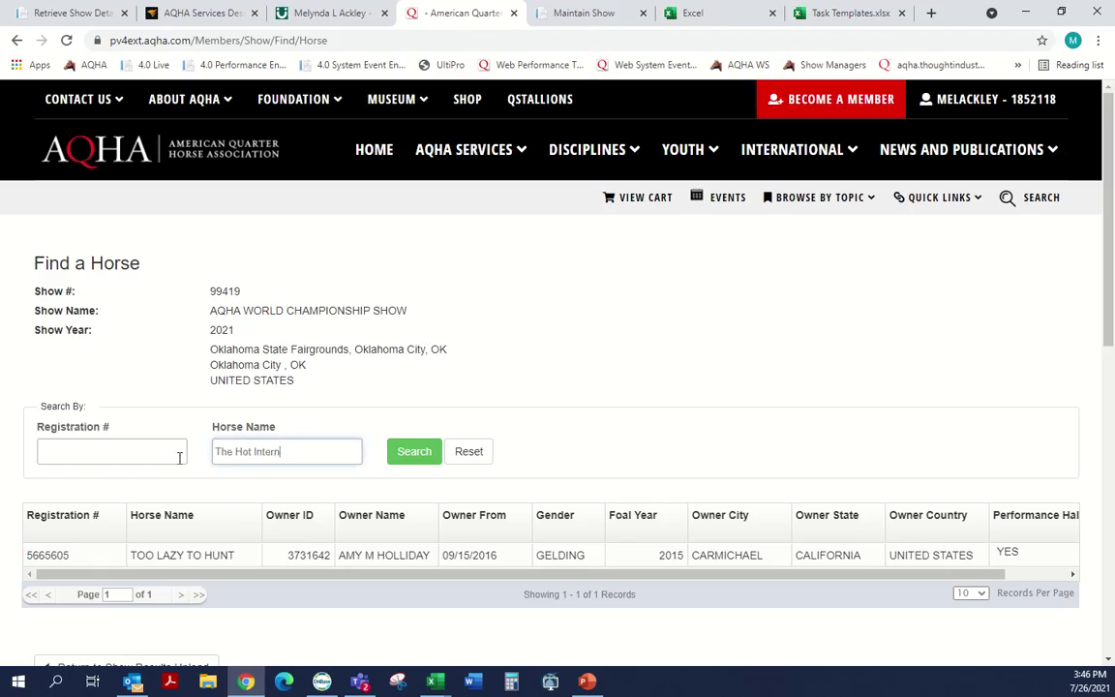
{"action": "key", "text": "Tab"}
{"action": "key", "text": "Return"}
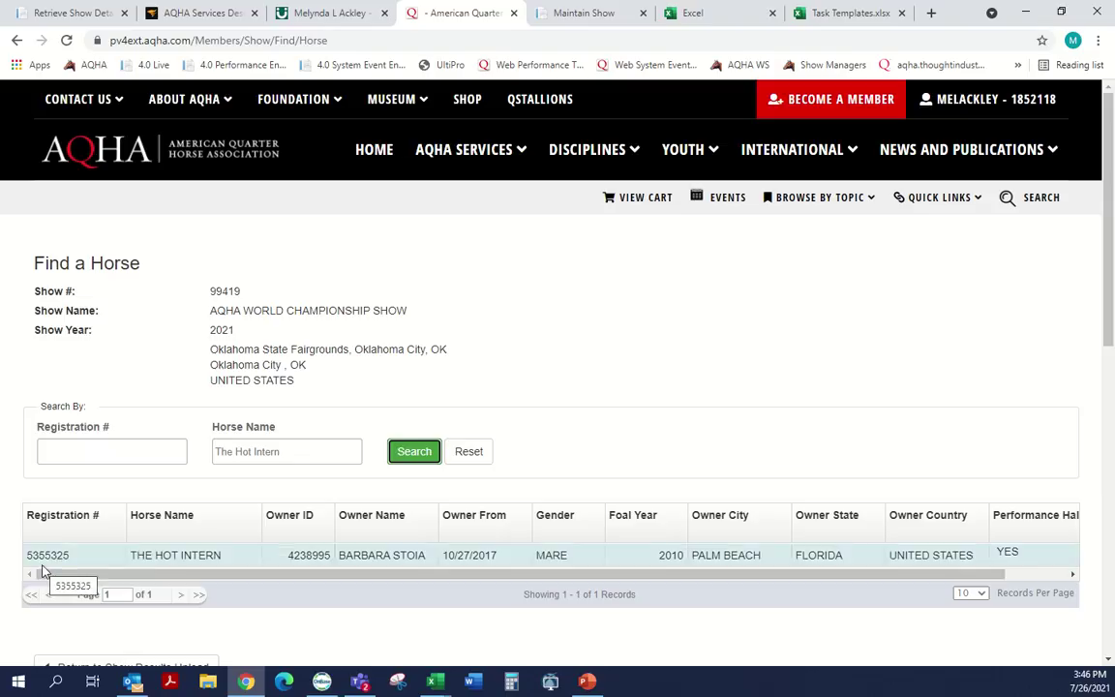
{"action": "double_click", "coordinate": [44, 556]}
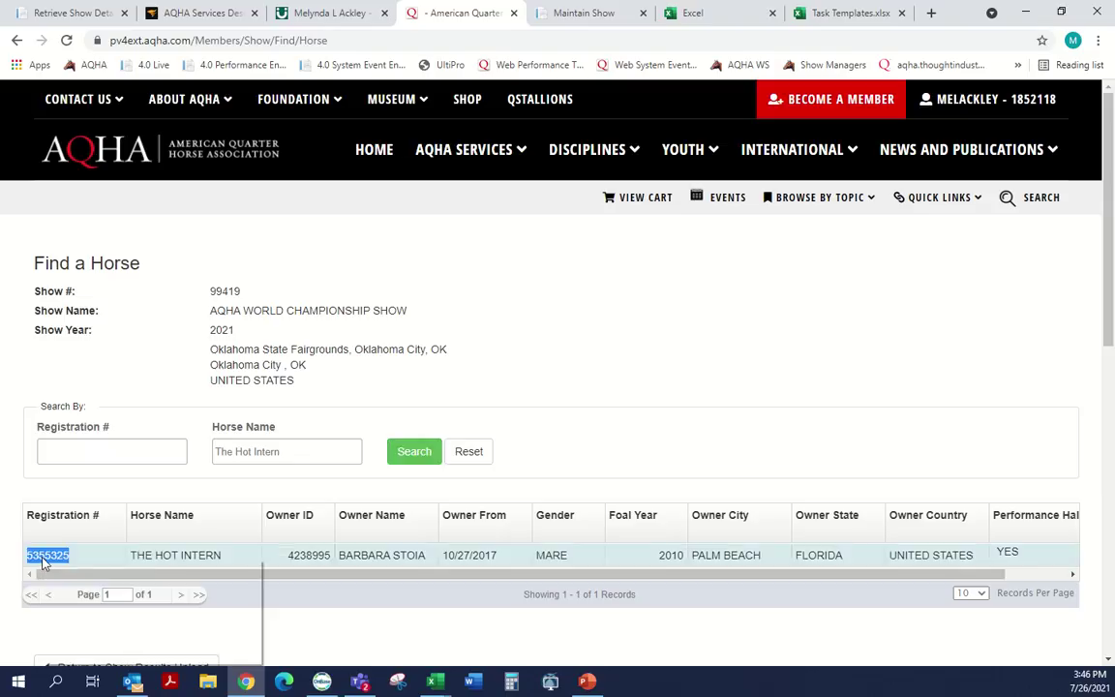
{"action": "right_click", "coordinate": [43, 558]}
{"action": "left_click", "coordinate": [69, 571]}
{"action": "key", "text": "alt+Tab"}
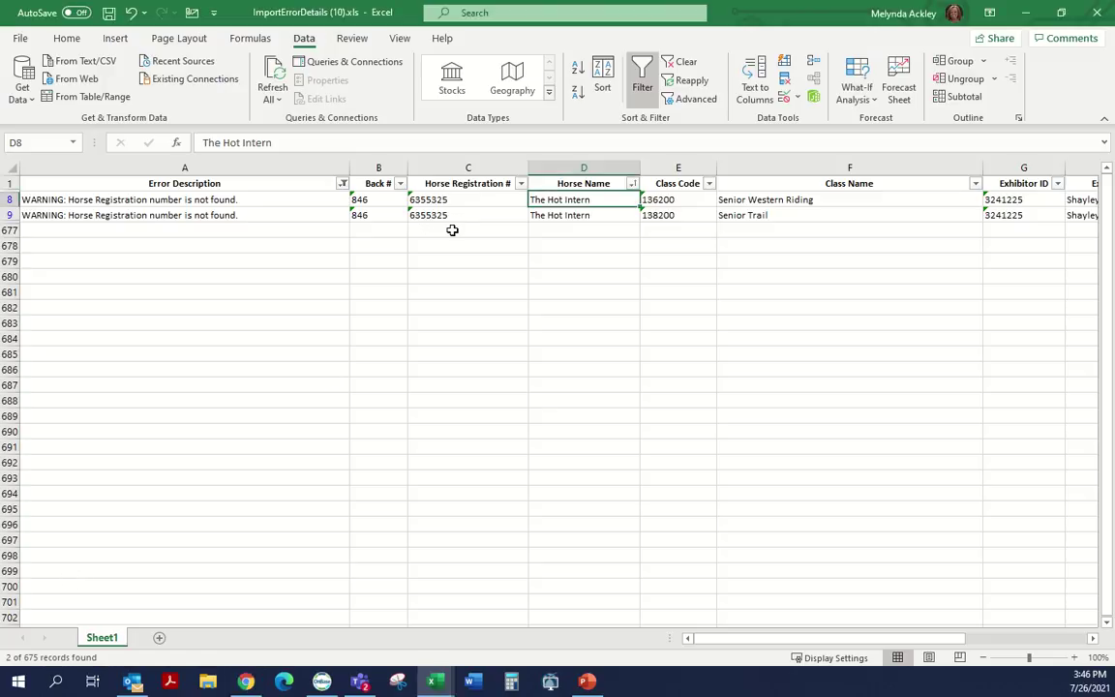
Bring the 99419 roster workbook forward.
{"action": "left_click", "coordinate": [437, 678]}
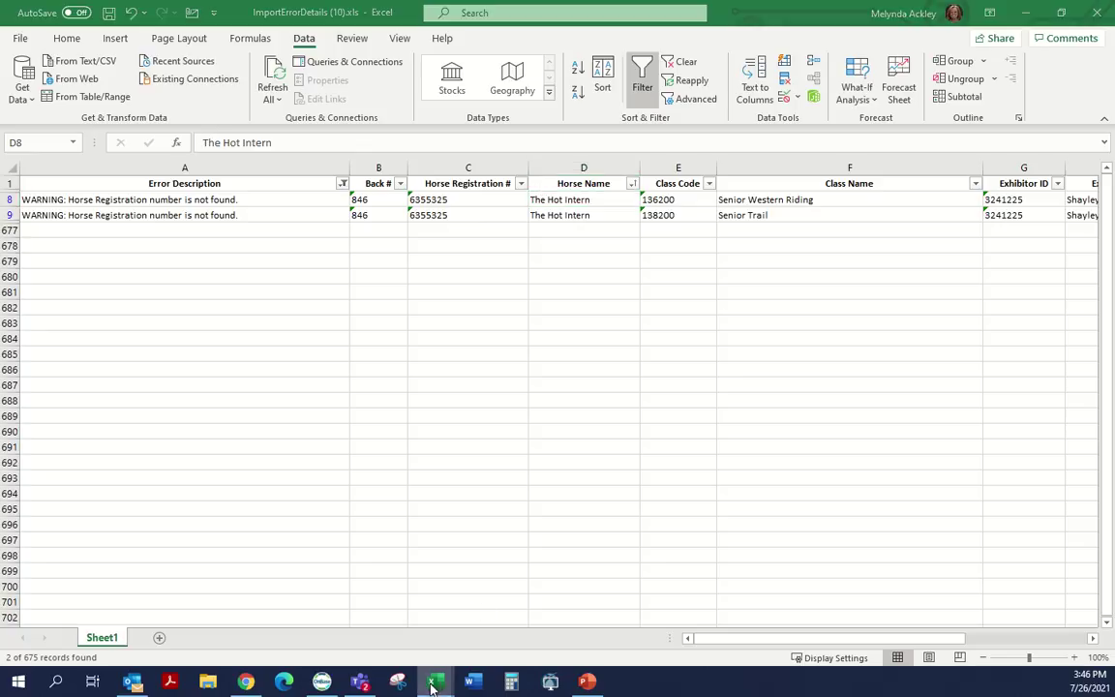
{"action": "left_click", "coordinate": [445, 662]}
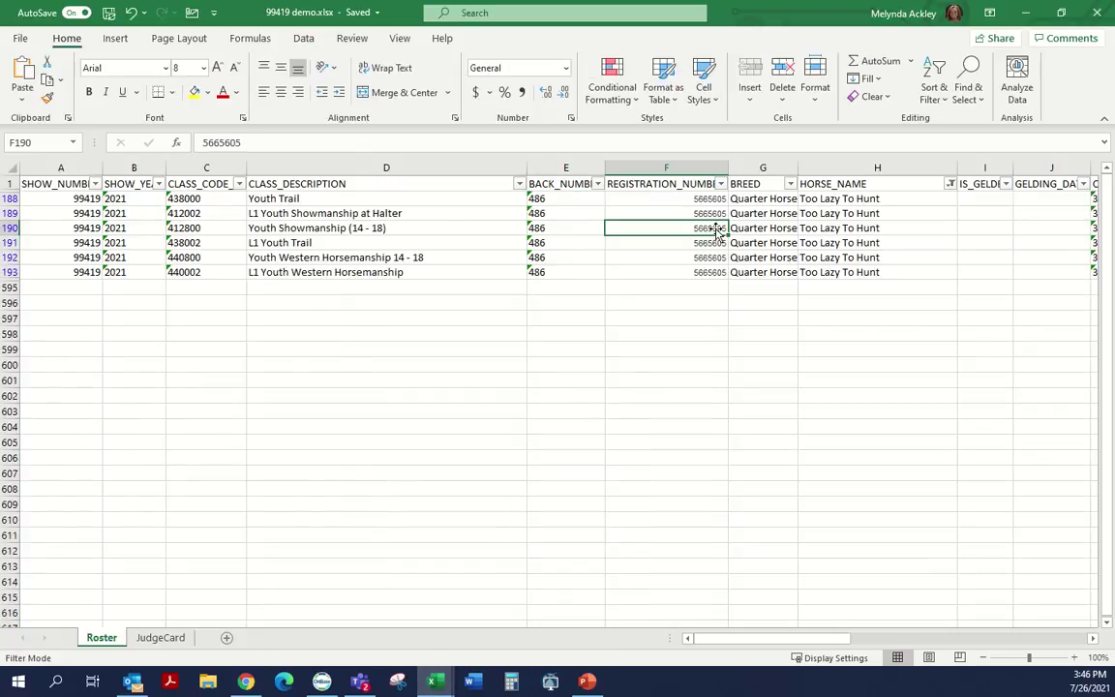
{"action": "left_click", "coordinate": [950, 183]}
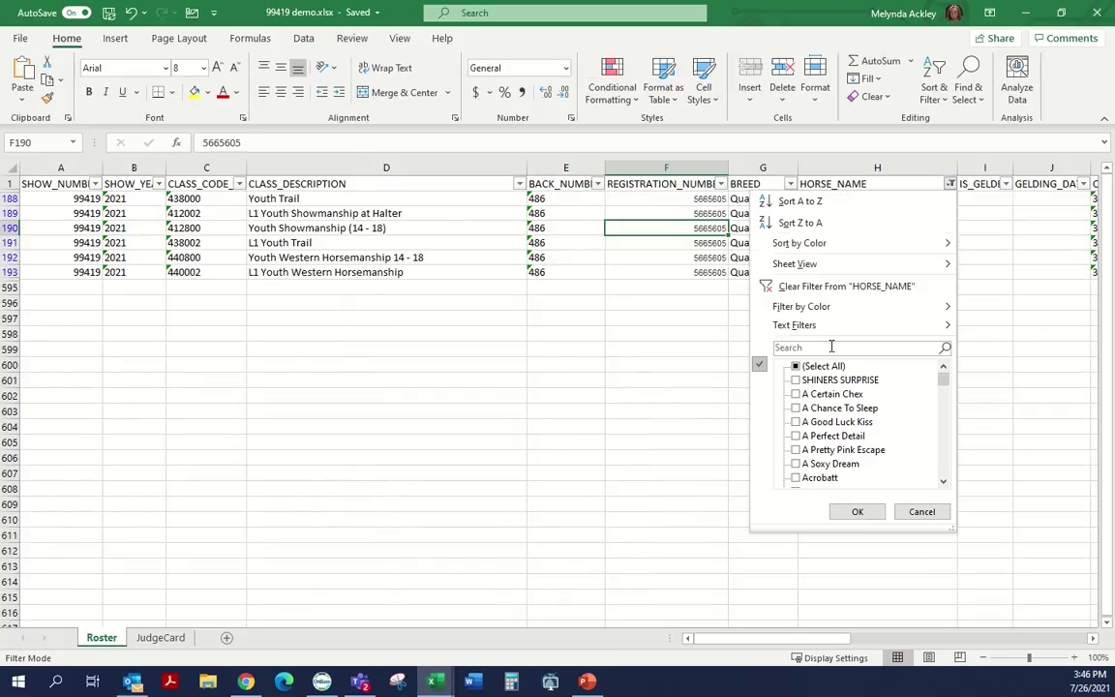
{"action": "key", "text": "Escape"}
{"action": "key", "text": "alt+Tab"}
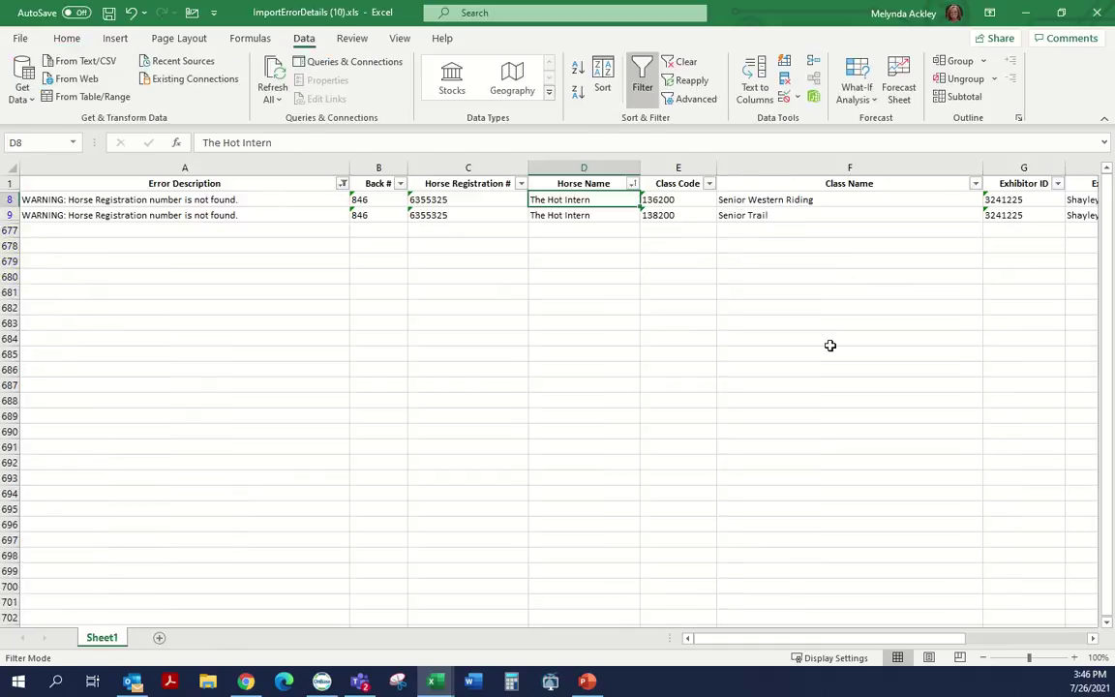
{"action": "key", "text": "alt+Tab"}
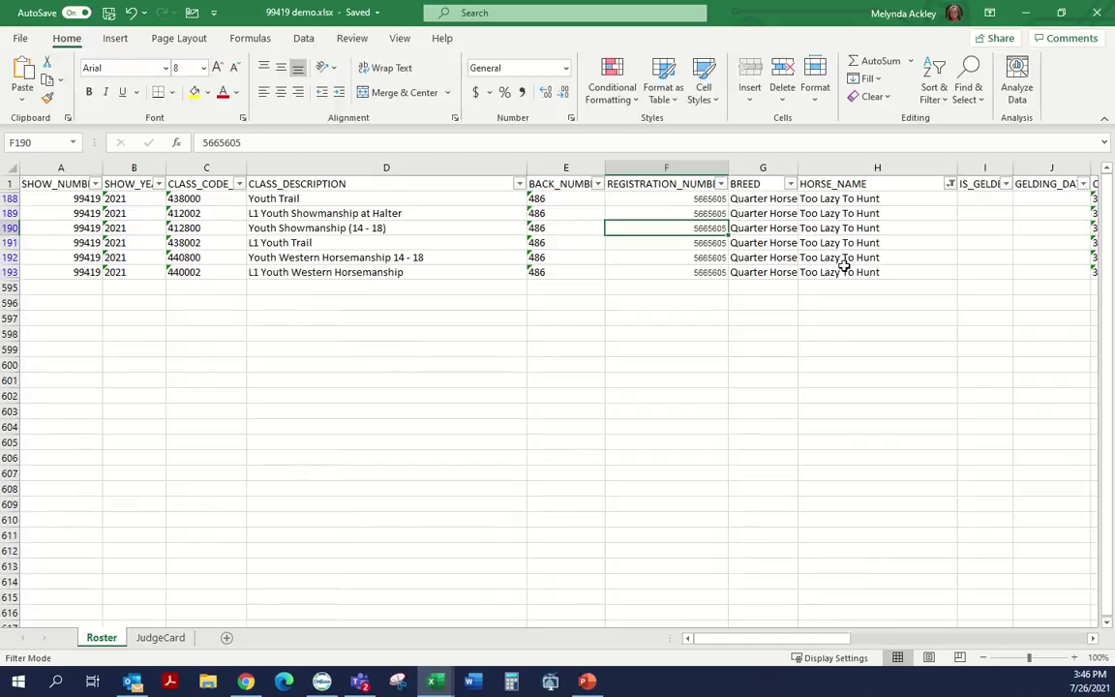
Filter HORSE_NAME to 'the hot in' and paste 5355325 into both Hot Intern rows.
{"action": "left_click", "coordinate": [951, 183]}
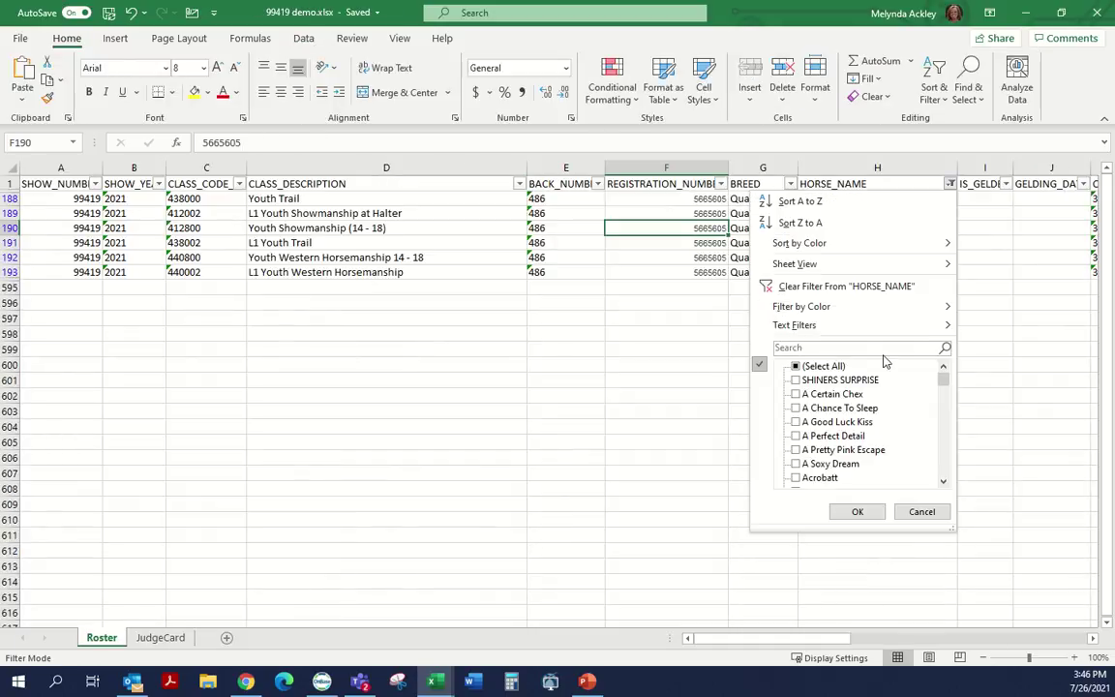
{"action": "type", "text": "the hot in"}
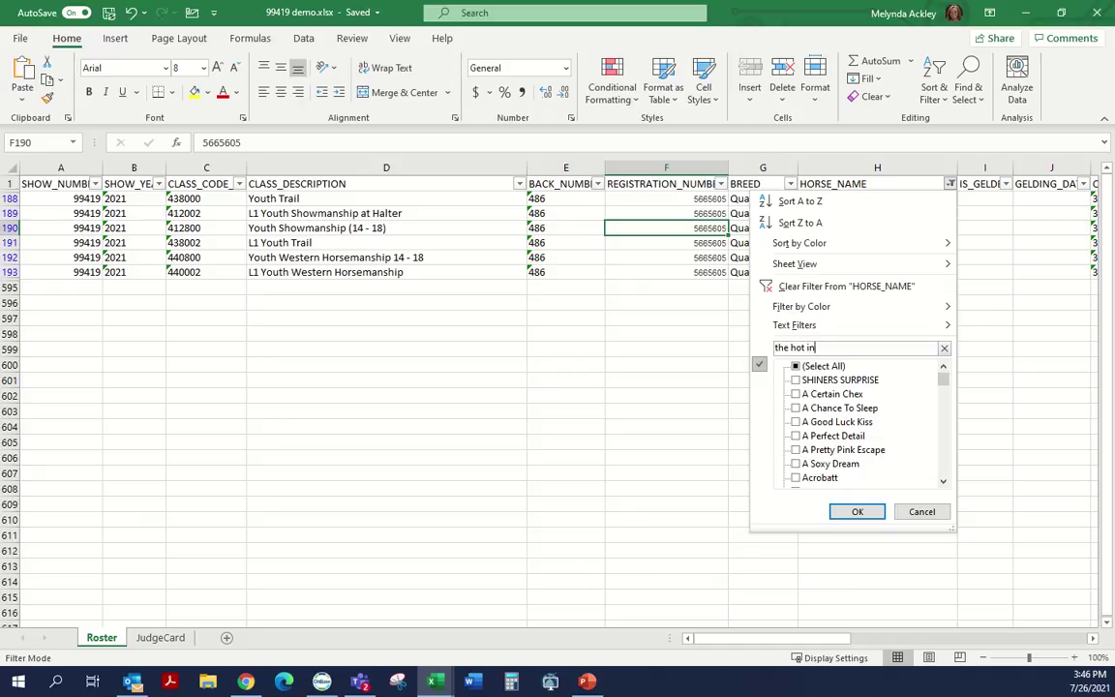
{"action": "key", "text": "Return"}
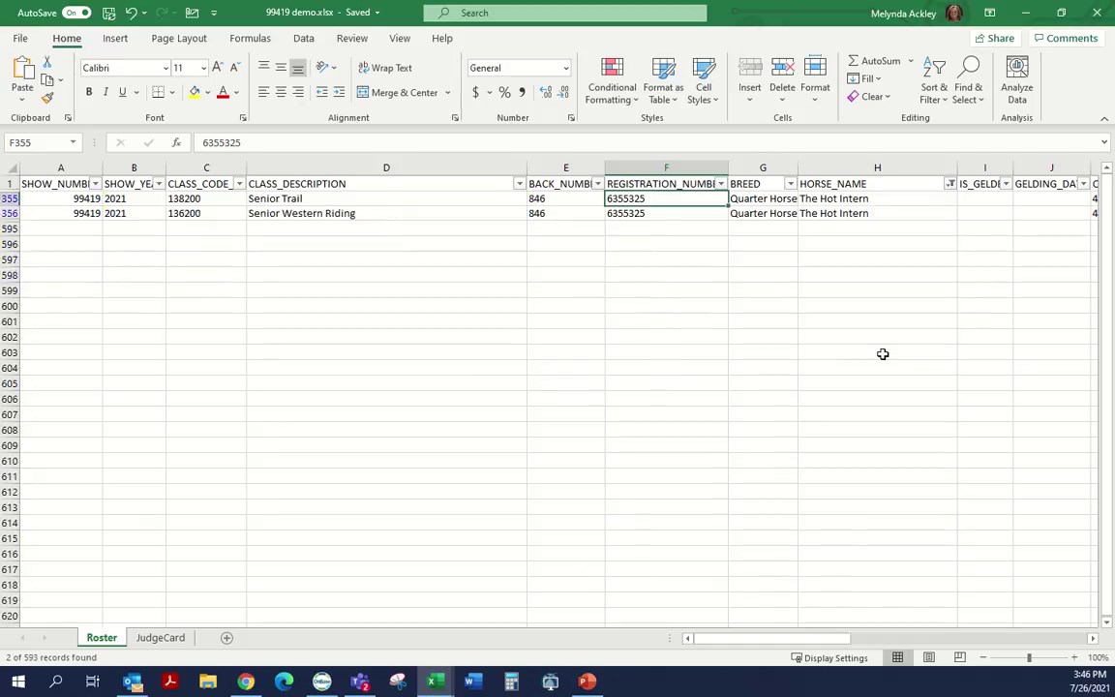
{"action": "key", "text": "ctrl+v"}
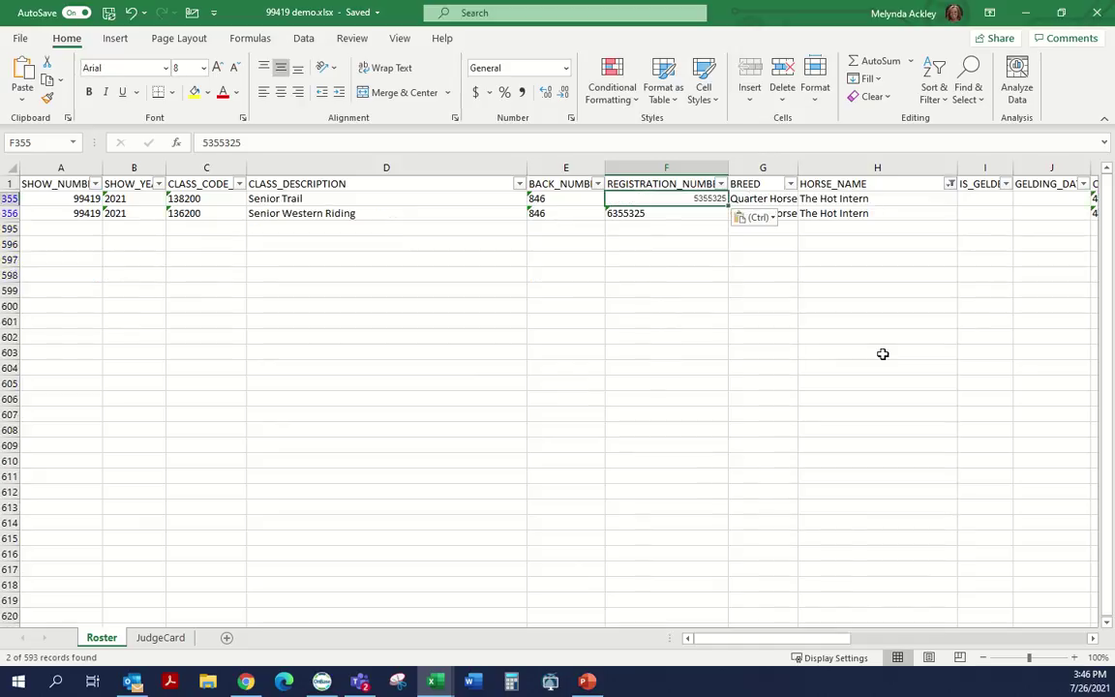
{"action": "key", "text": "Down"}
{"action": "key", "text": "ctrl+v"}
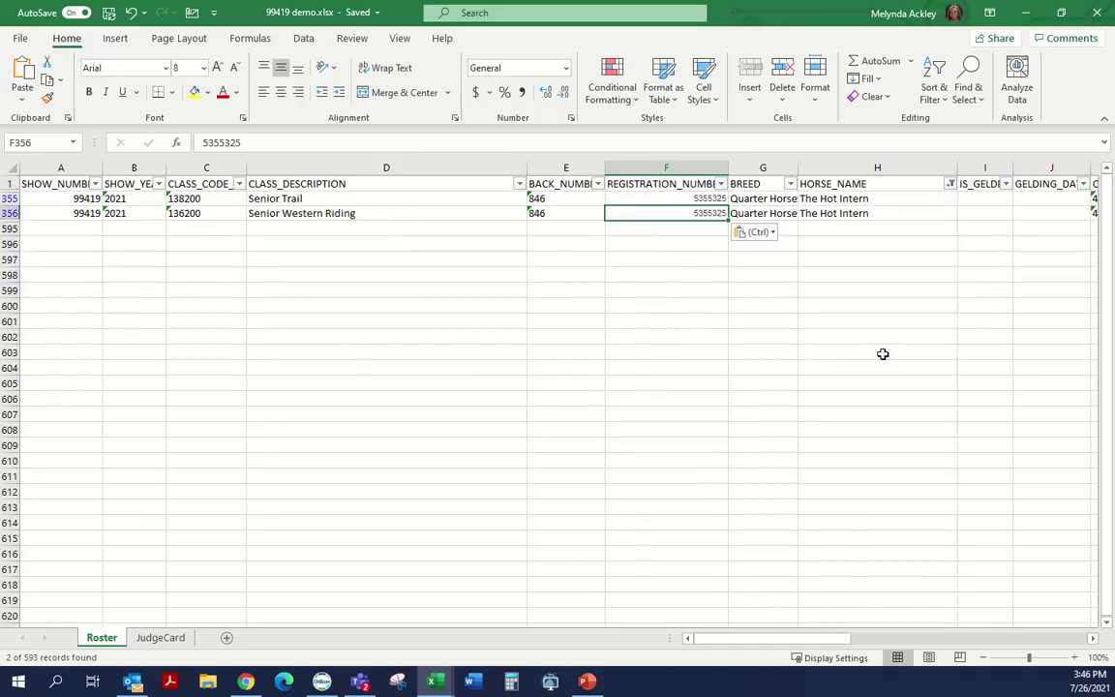
{"action": "key", "text": "Down"}
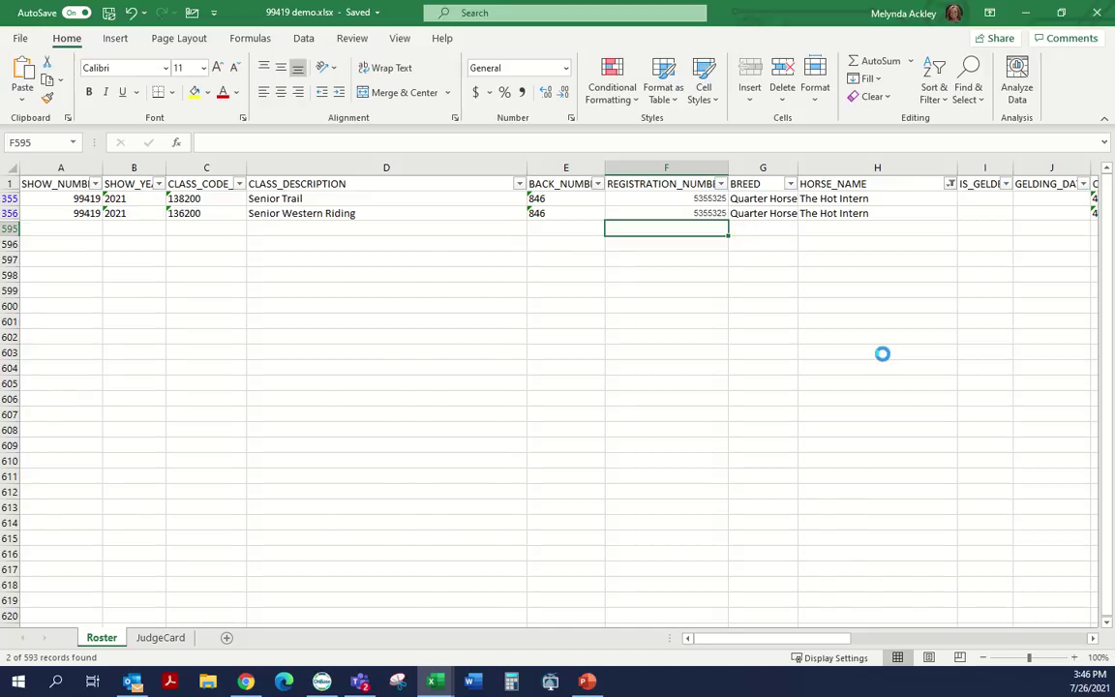
{"action": "key", "text": "alt+Tab"}
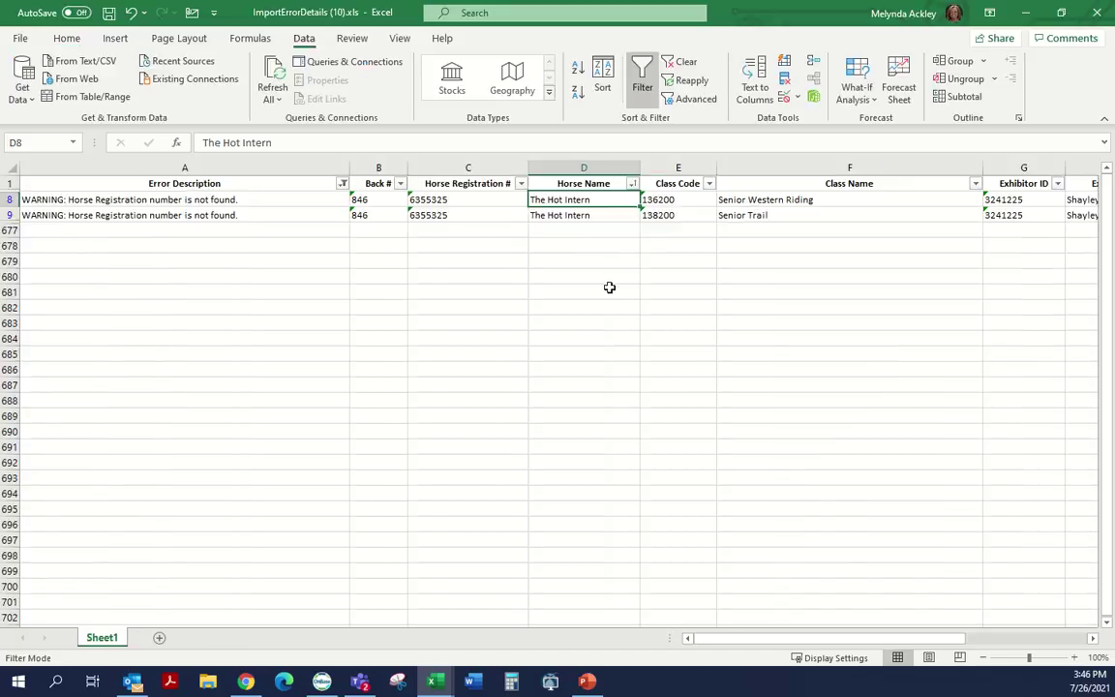
Clear the two resolved Hot Intern error rows 8–9.
{"action": "key", "text": "shift+space"}
{"action": "key", "text": "shift+Down"}
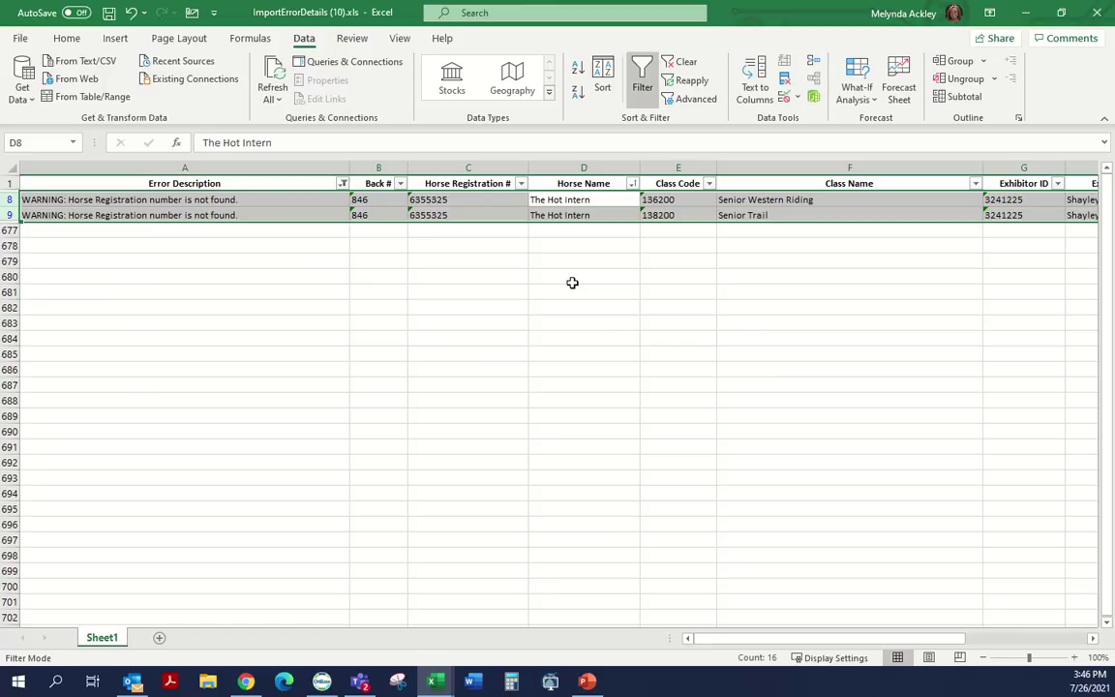
{"action": "key", "text": "Delete"}
{"action": "left_click", "coordinate": [316, 292]}
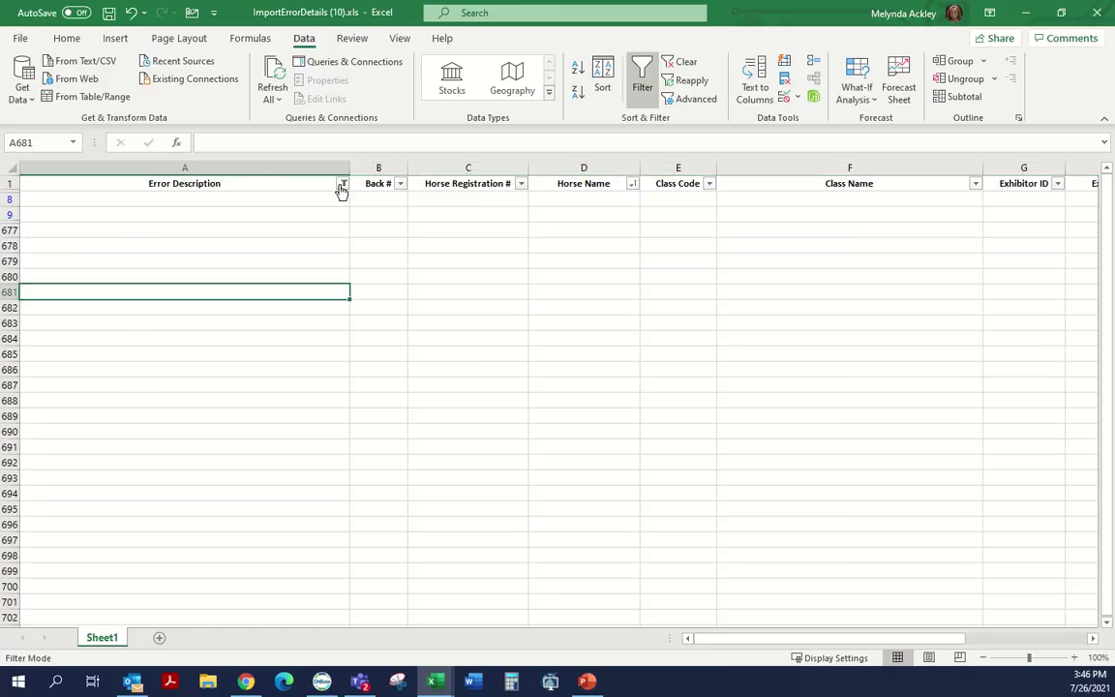
Filter Error Description to 'WARNING: Invalid class offering' and sort Class Code A to Z.
{"action": "left_click", "coordinate": [342, 184]}
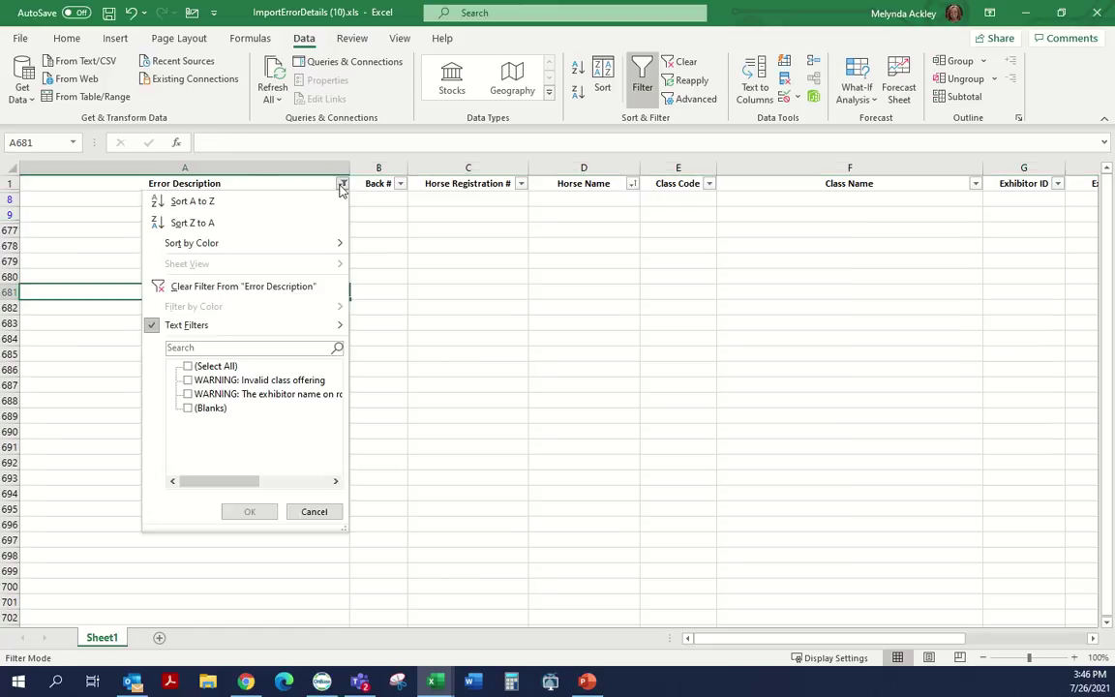
{"action": "left_click", "coordinate": [232, 381]}
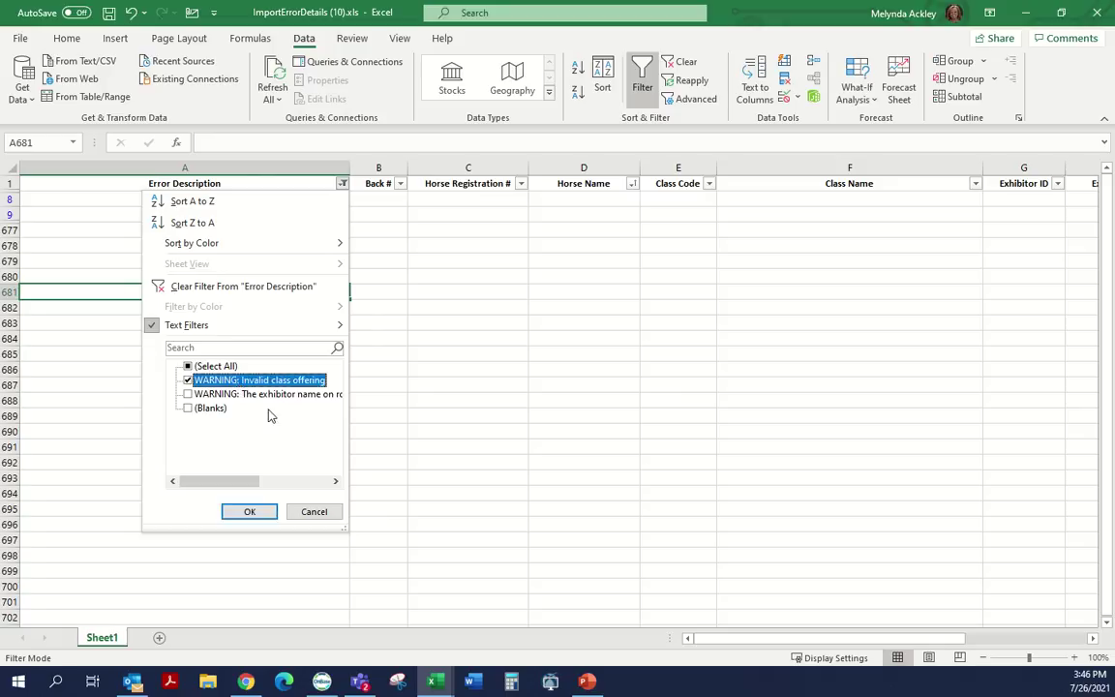
{"action": "left_click", "coordinate": [254, 512]}
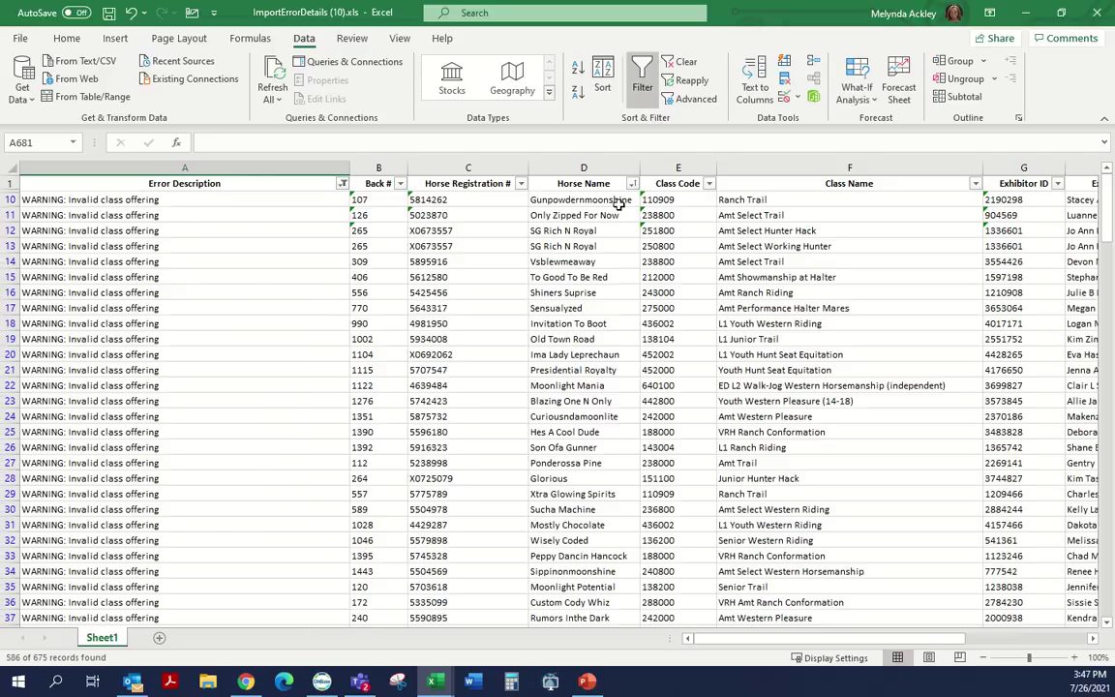
{"action": "left_click", "coordinate": [662, 200]}
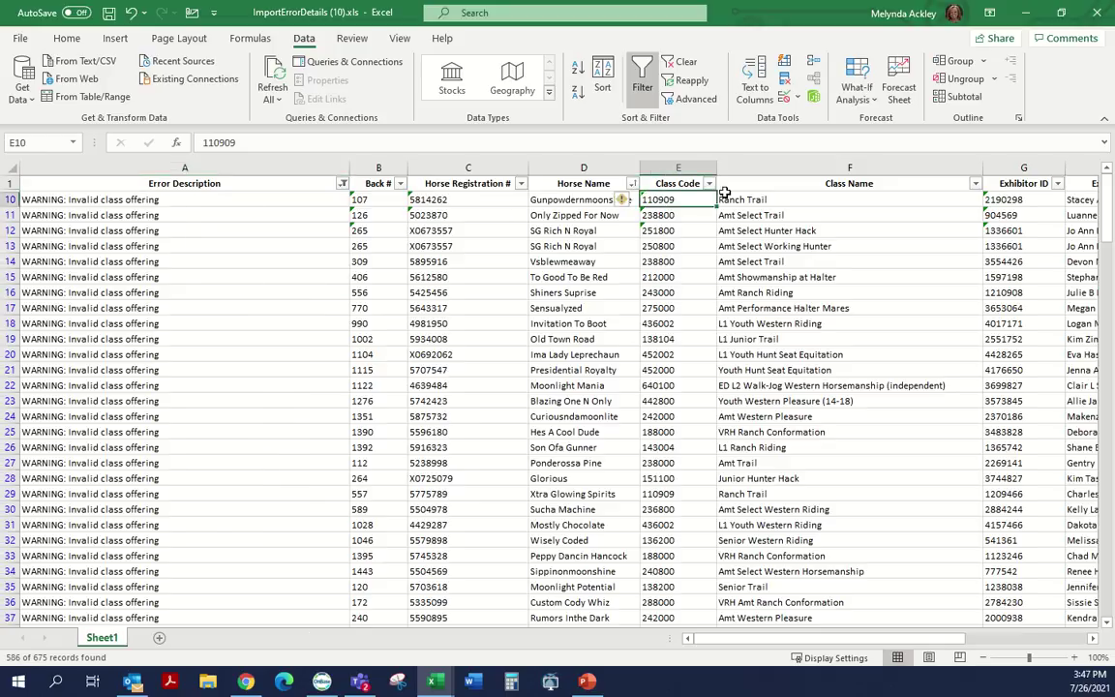
{"action": "left_click", "coordinate": [709, 183]}
{"action": "left_click", "coordinate": [590, 191]}
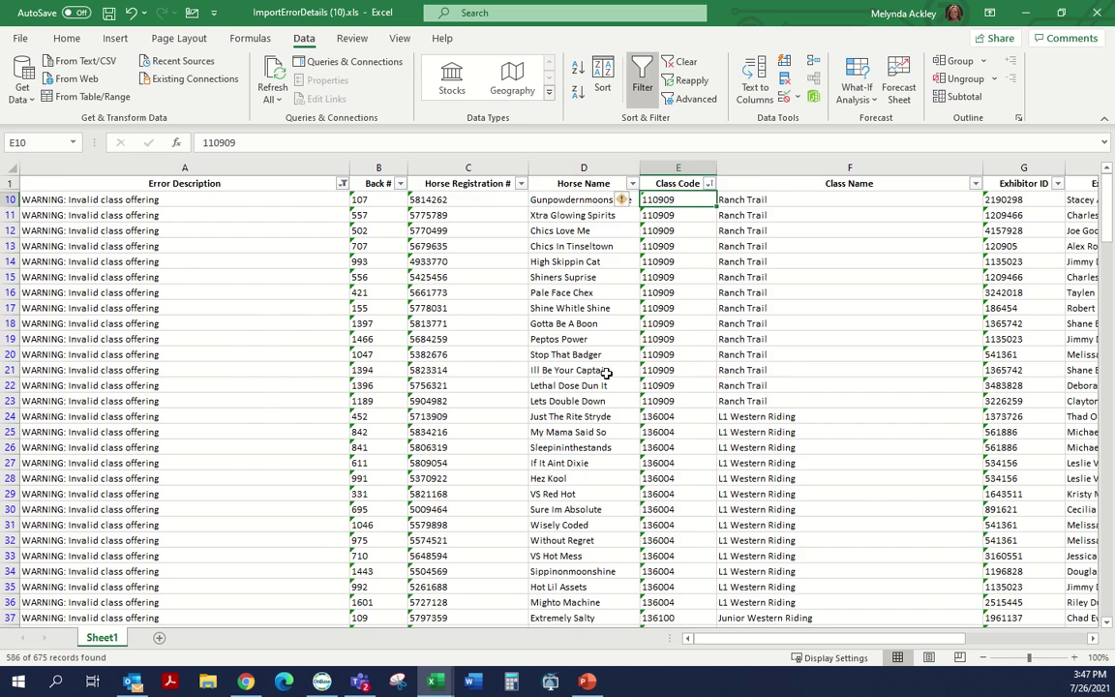
Scroll through the sorted Invalid class offering errors, then return to the first row.
{"action": "scroll", "coordinate": [667, 388], "scroll_direction": "down", "scroll_amount": 15}
{"action": "scroll", "coordinate": [679, 404], "scroll_direction": "down", "scroll_amount": 20}
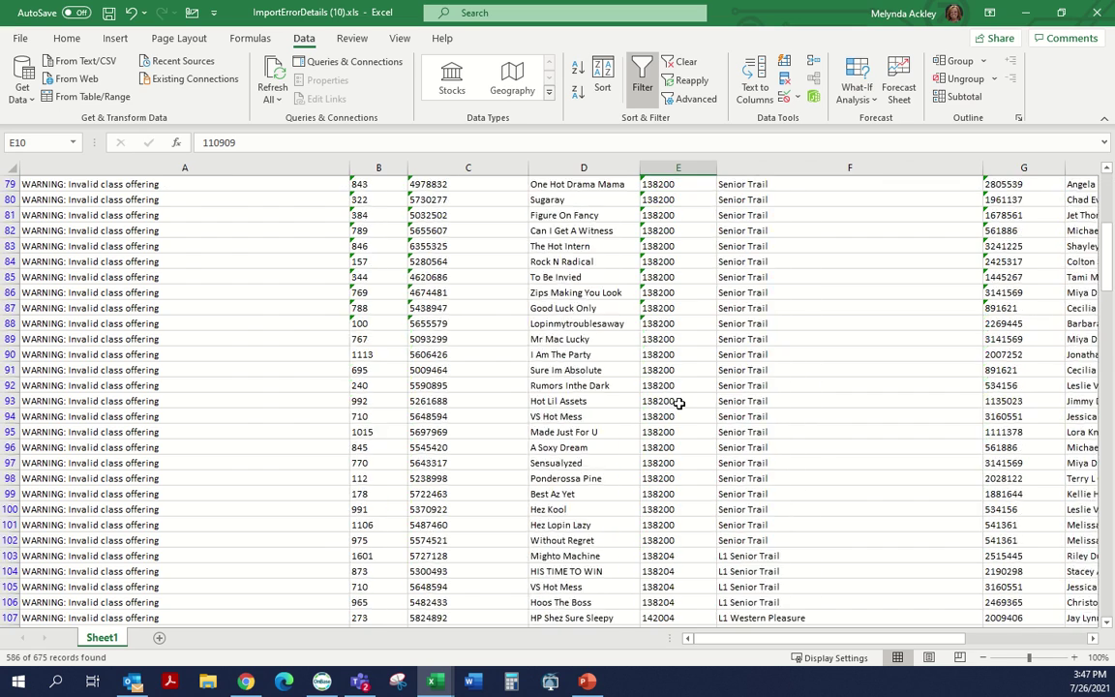
{"action": "scroll", "coordinate": [678, 404], "scroll_direction": "down", "scroll_amount": 20}
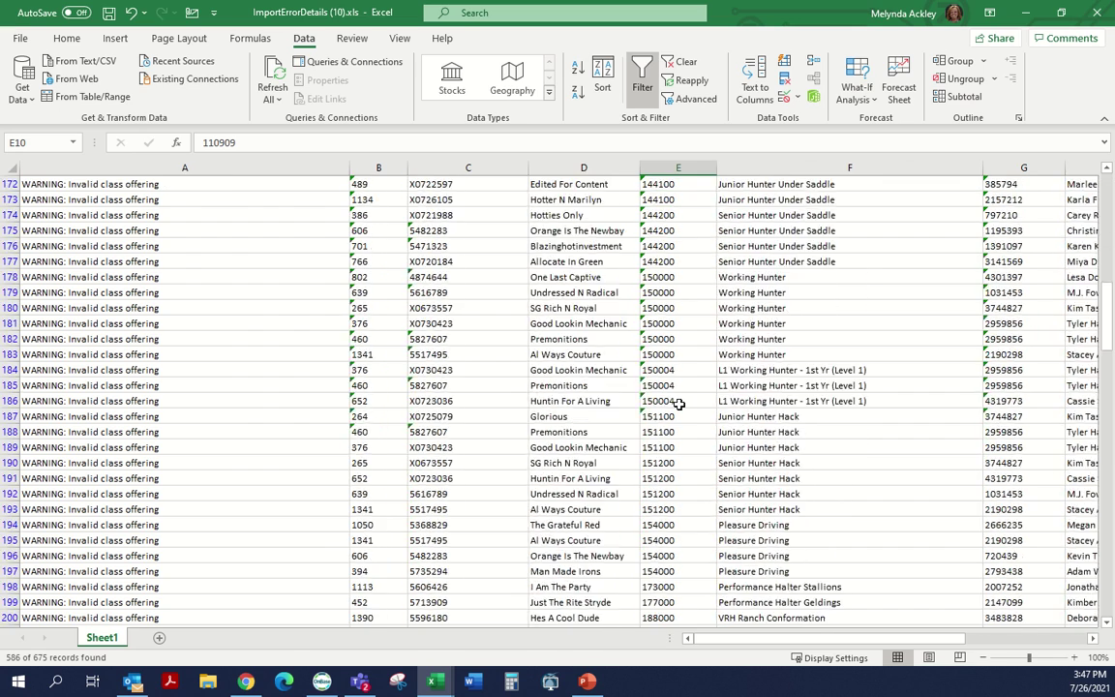
{"action": "scroll", "coordinate": [679, 404], "scroll_direction": "down", "scroll_amount": 20}
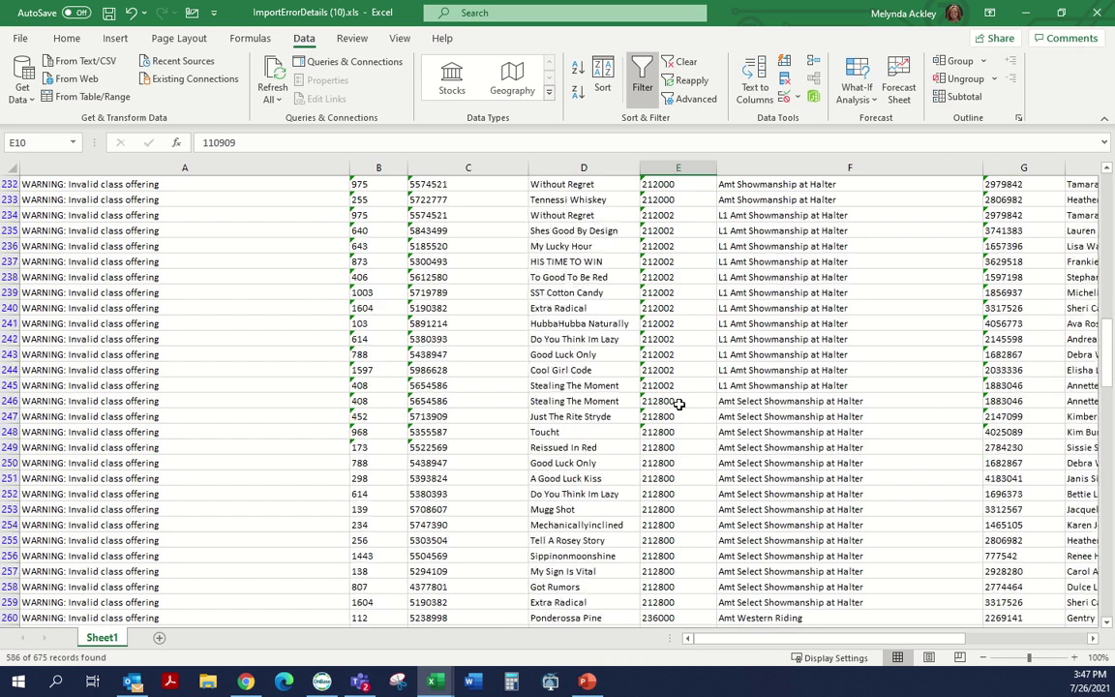
{"action": "scroll", "coordinate": [678, 403], "scroll_direction": "down", "scroll_amount": 12}
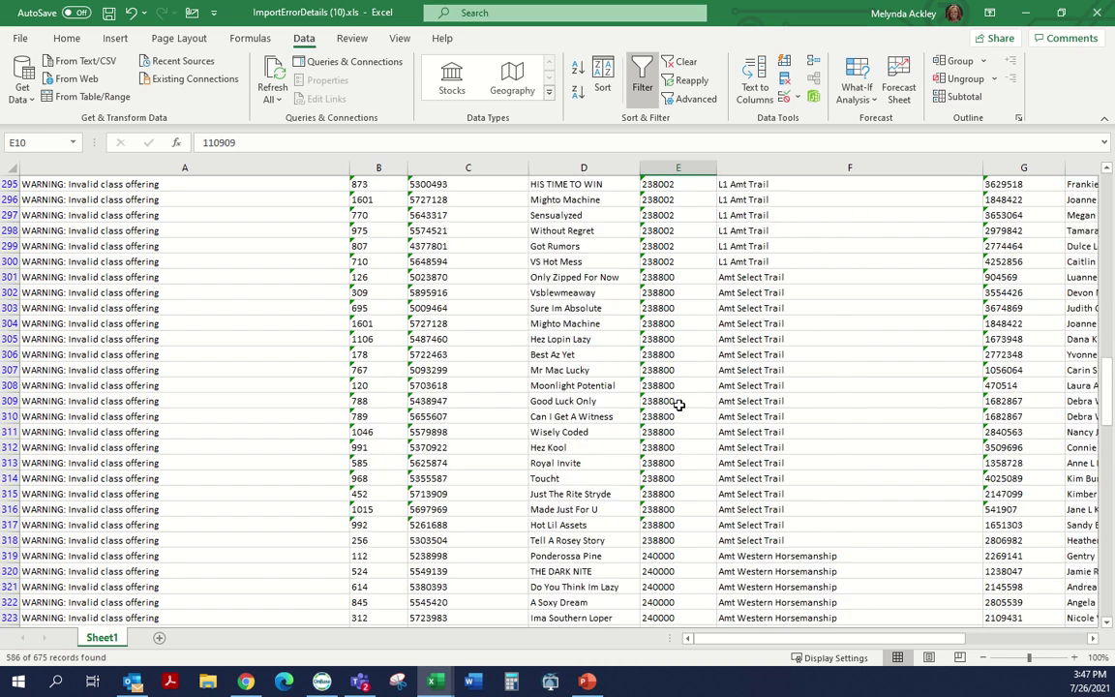
{"action": "scroll", "coordinate": [679, 404], "scroll_direction": "up", "scroll_amount": 20}
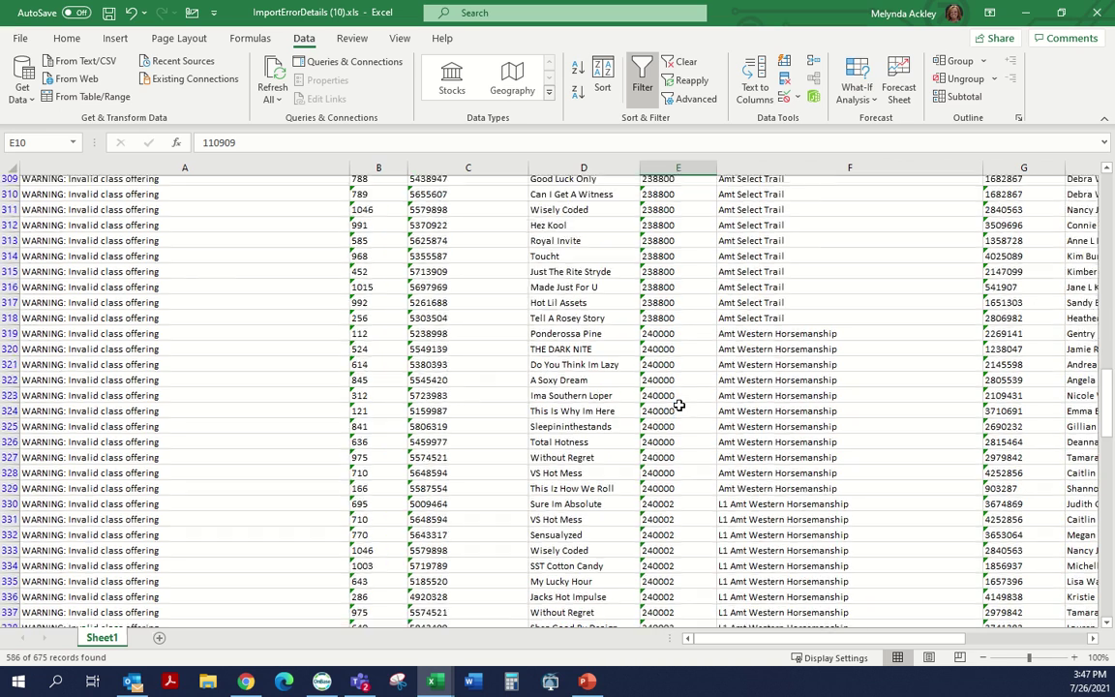
{"action": "scroll", "coordinate": [678, 404], "scroll_direction": "up", "scroll_amount": 20}
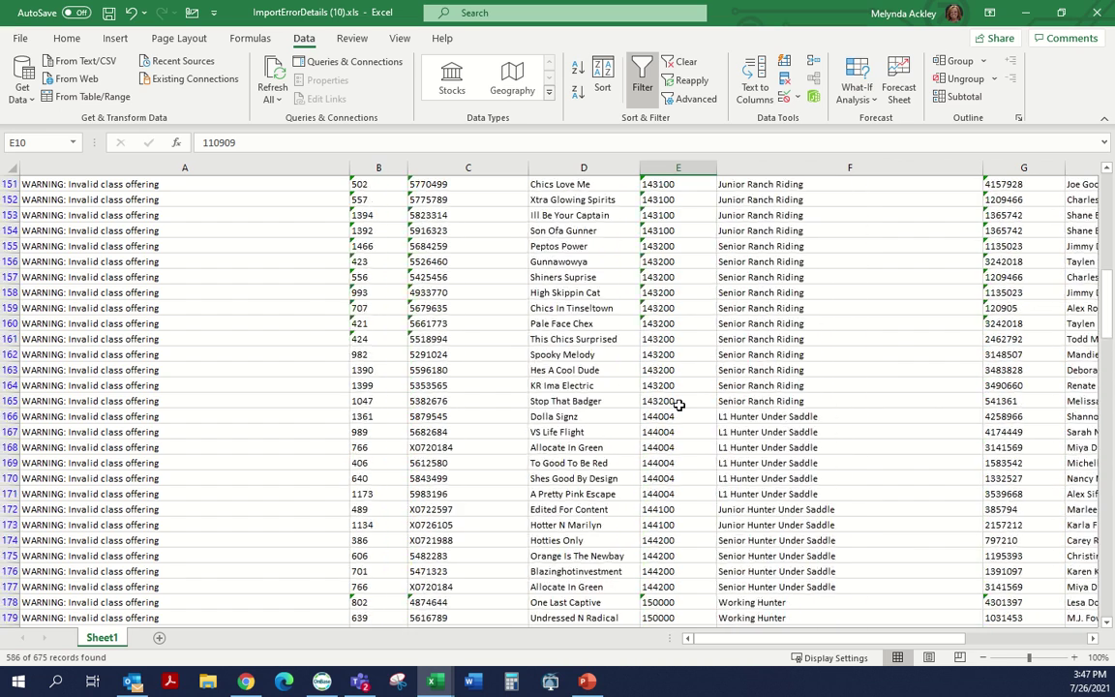
{"action": "scroll", "coordinate": [679, 404], "scroll_direction": "up", "scroll_amount": 9}
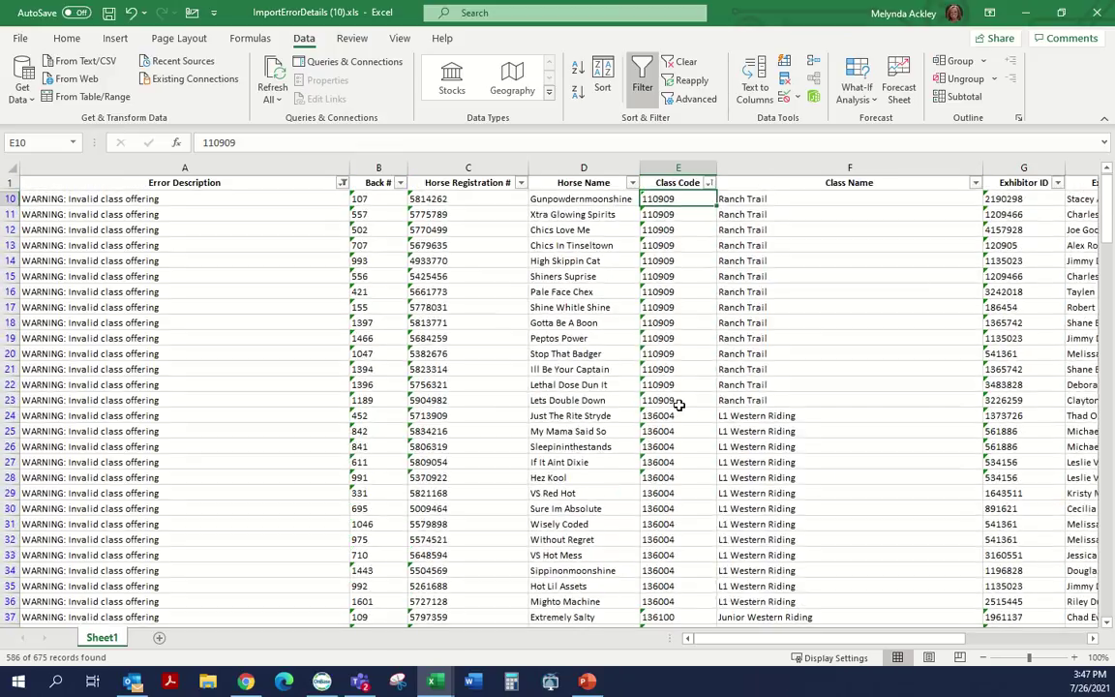
{"action": "left_click", "coordinate": [97, 199]}
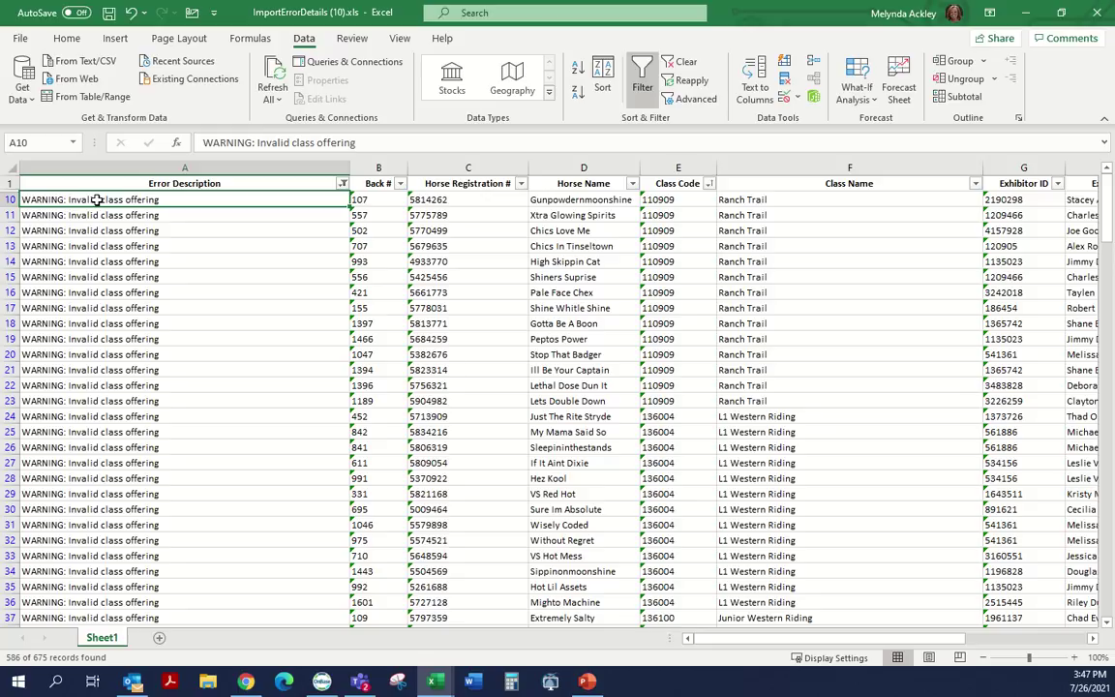
Select the Invalid class offering rows 10–595 and clear their contents.
{"action": "key", "text": "ctrl+shift+Right"}
{"action": "key", "text": "ctrl+shift+Down"}
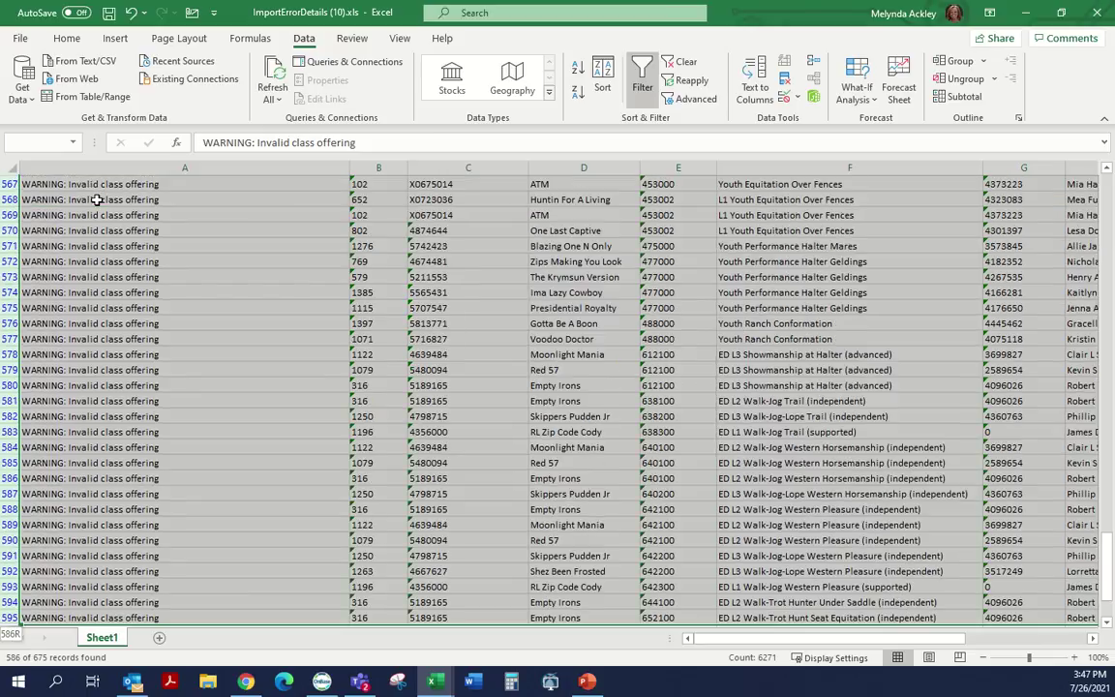
{"action": "key", "text": "Delete"}
{"action": "key", "text": "ctrl+BackSpace"}
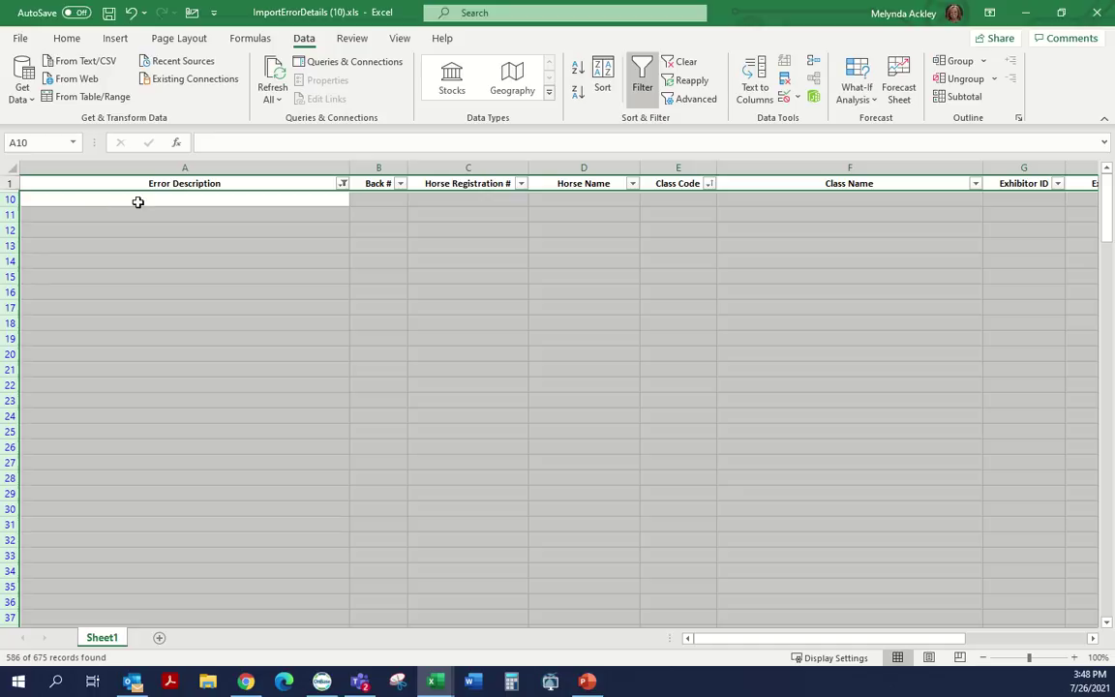
Filter the error list to the 81 exhibitor name mismatch warnings, starting at row 596.
{"action": "left_click", "coordinate": [343, 183]}
{"action": "left_click", "coordinate": [237, 380]}
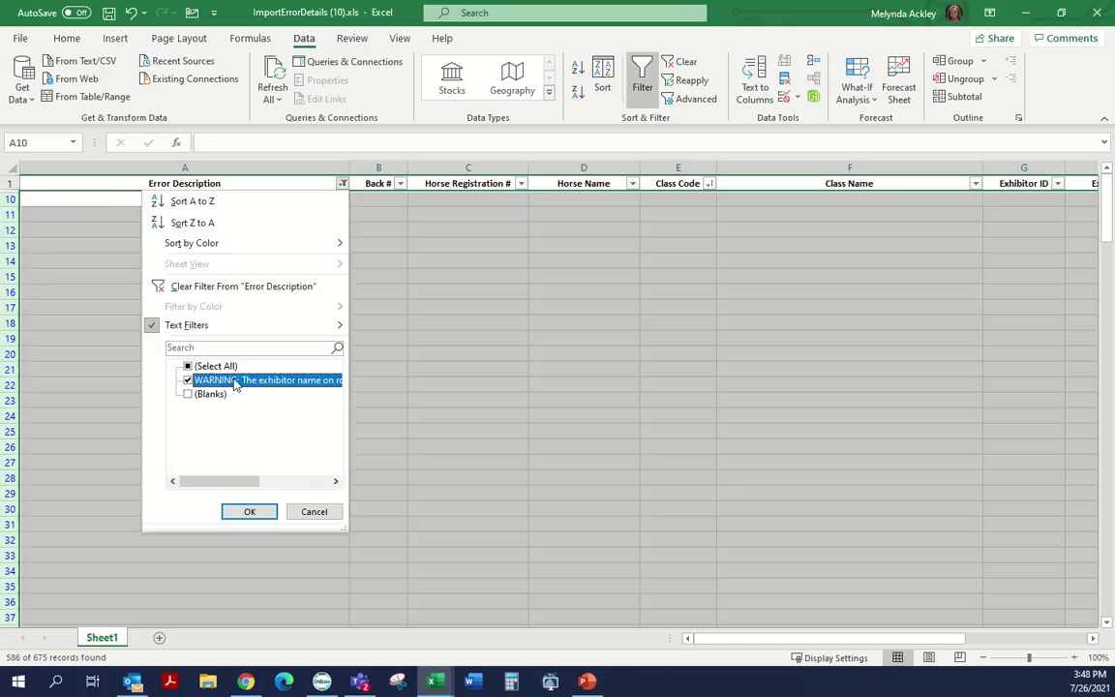
{"action": "left_click", "coordinate": [249, 511]}
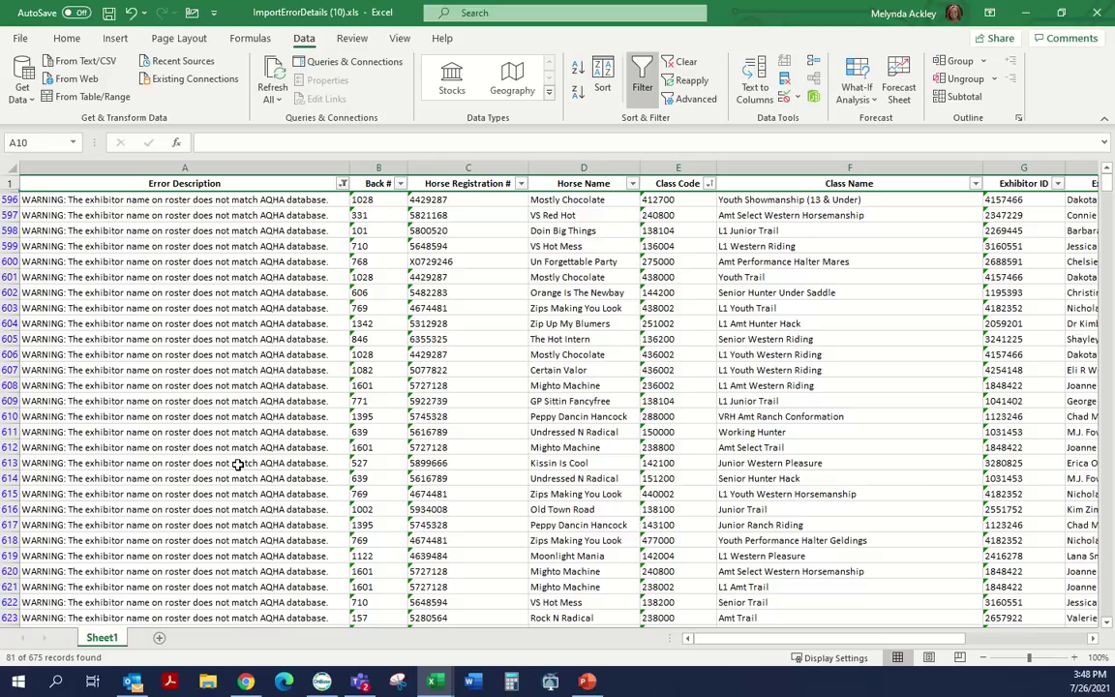
{"action": "key", "text": "ctrl+Down"}
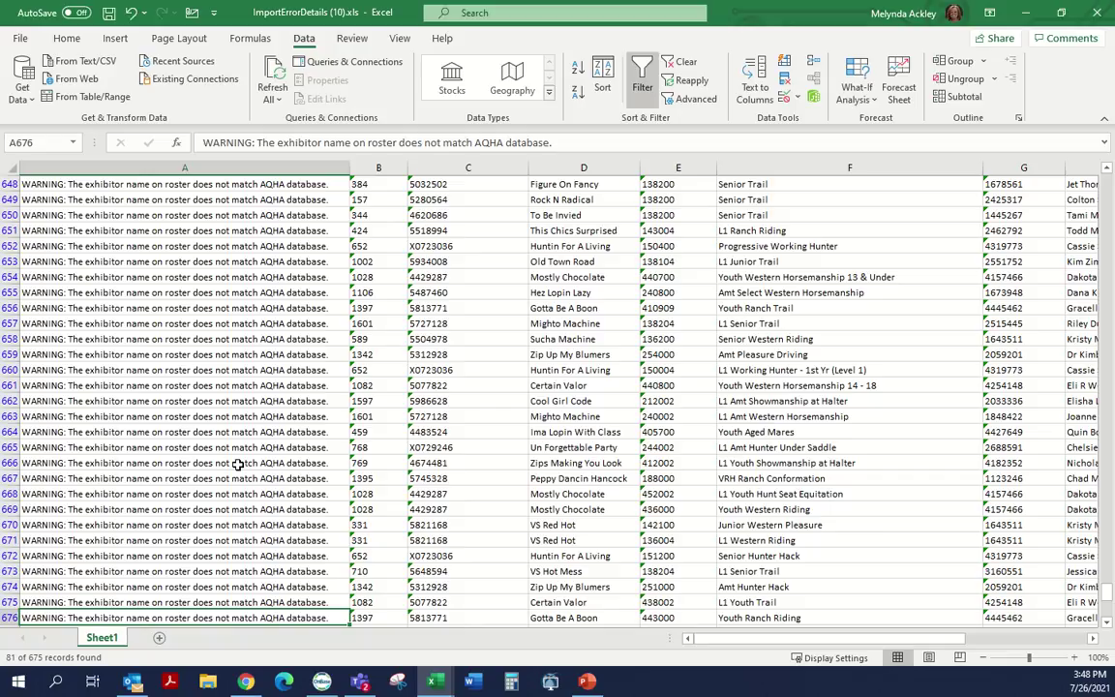
{"action": "key", "text": "ctrl+Up"}
{"action": "key", "text": "Down"}
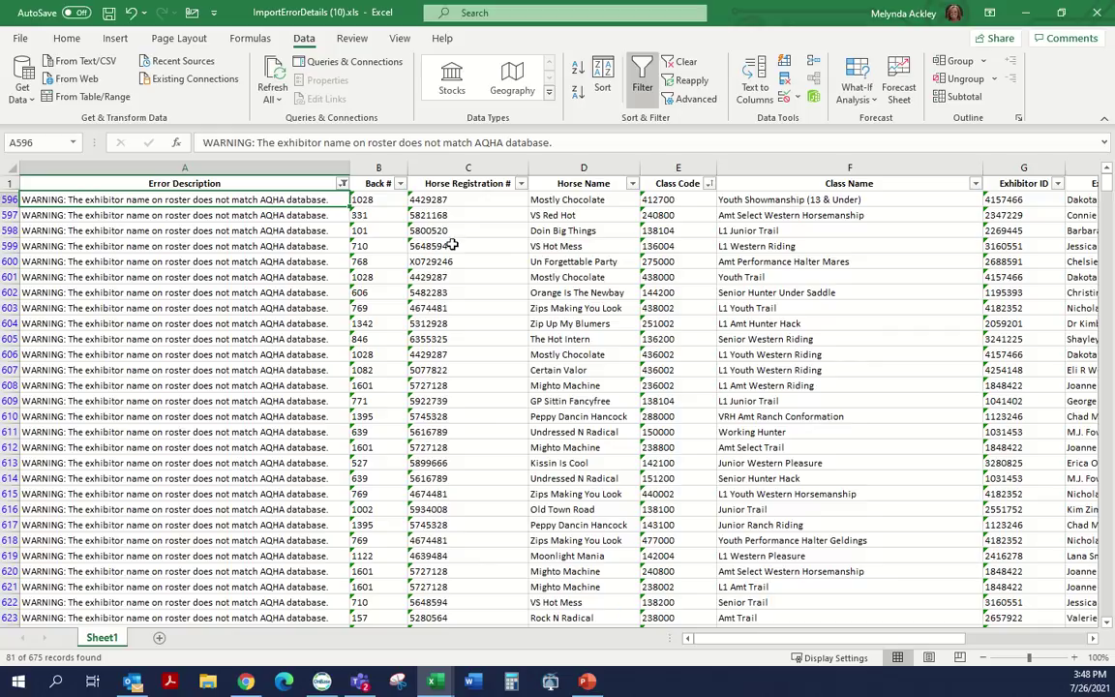
{"action": "left_click_drag", "start_coordinate": [547, 200], "coordinate": [544, 369]}
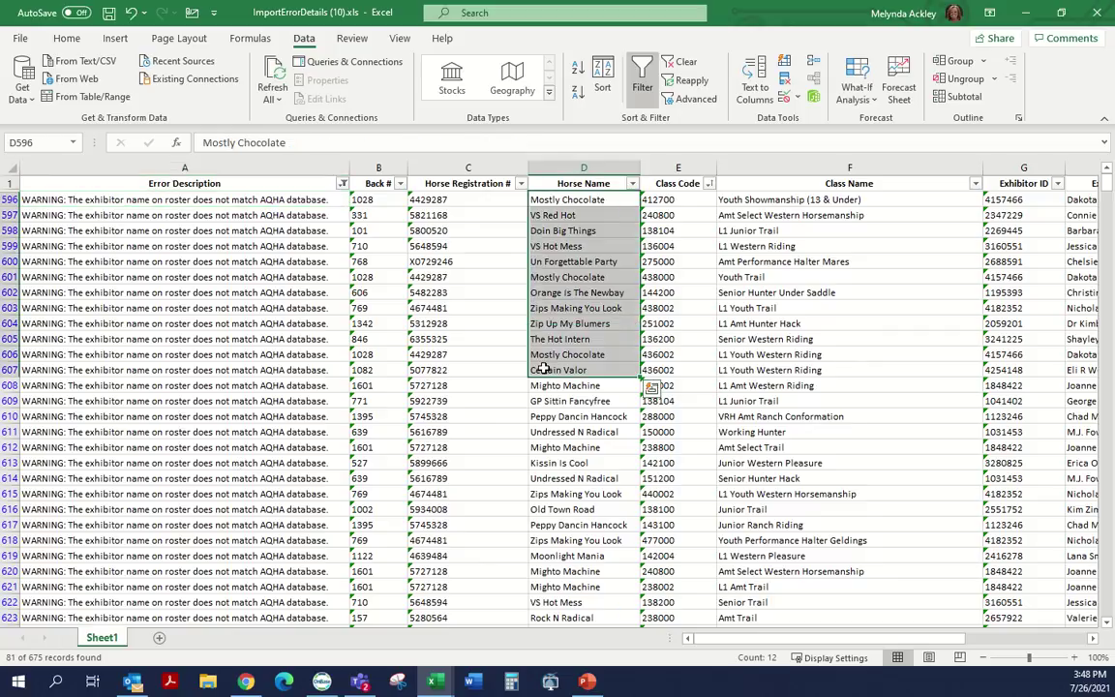
{"action": "key", "text": "Right"}
{"action": "key", "text": "Right"}
{"action": "key", "text": "Right"}
{"action": "key", "text": "Right"}
{"action": "key", "text": "Right"}
{"action": "key", "text": "Right"}
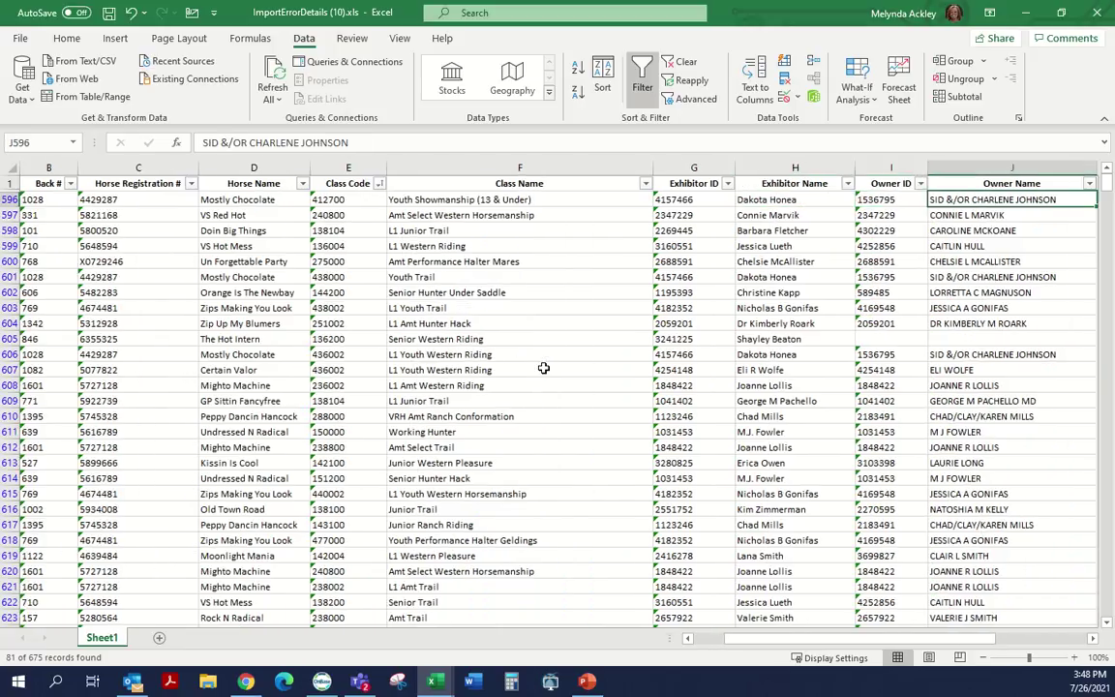
Sort the mismatch warnings by Exhibitor ID ascending and copy the first row's exhibitor ID.
{"action": "left_click", "coordinate": [727, 183]}
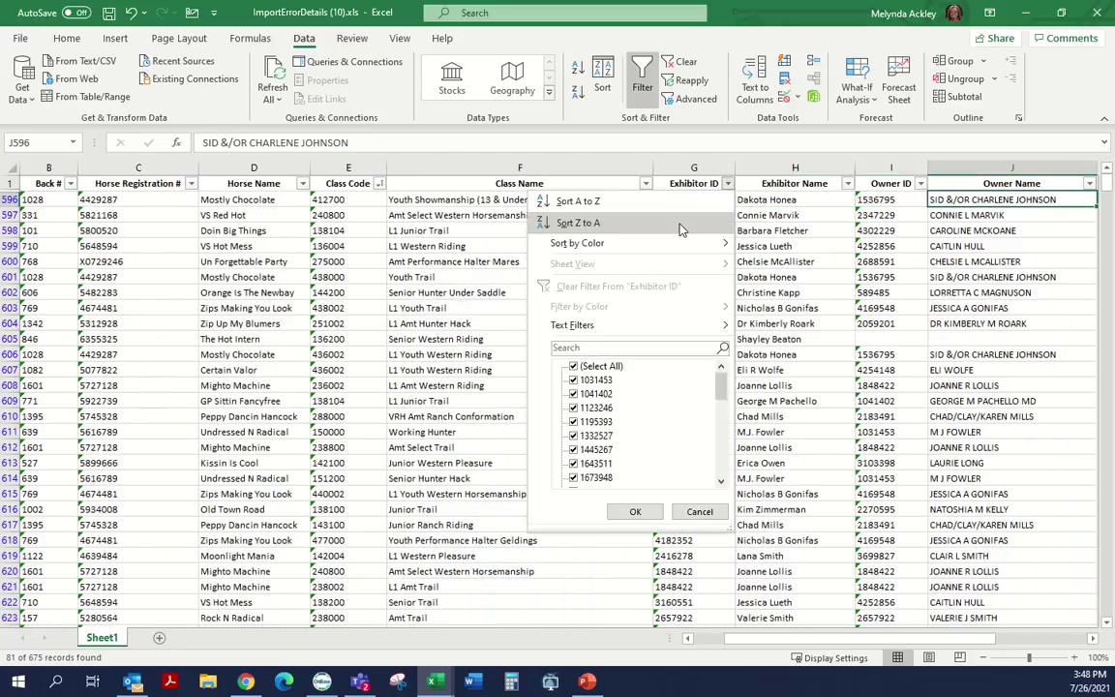
{"action": "left_click", "coordinate": [681, 200]}
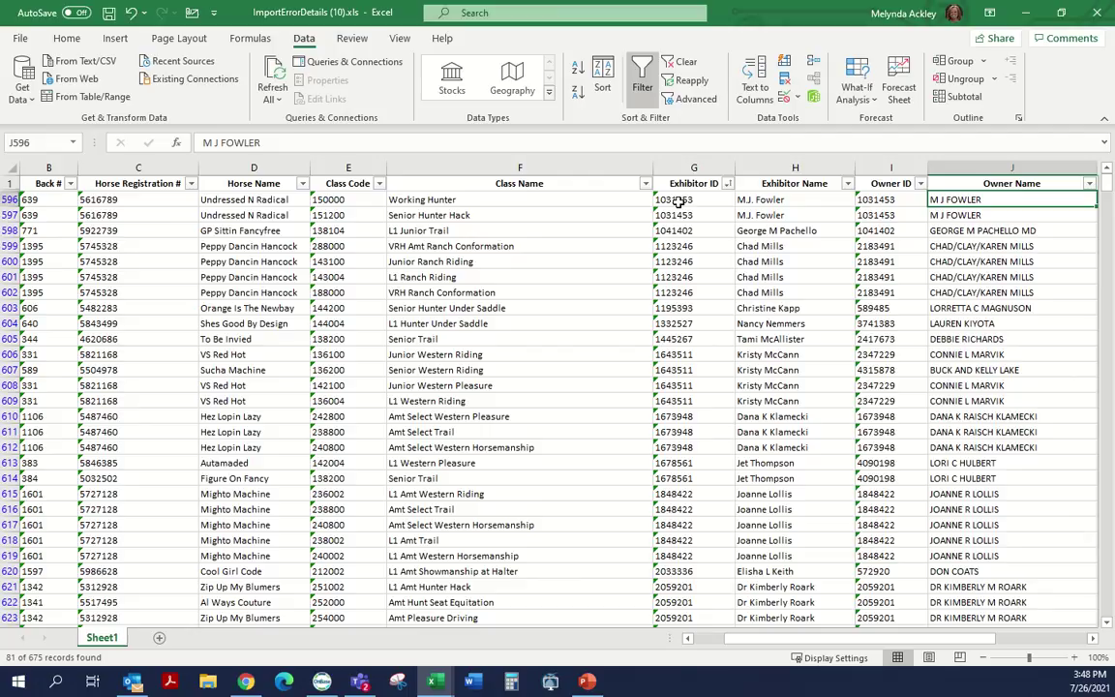
{"action": "left_click", "coordinate": [774, 215]}
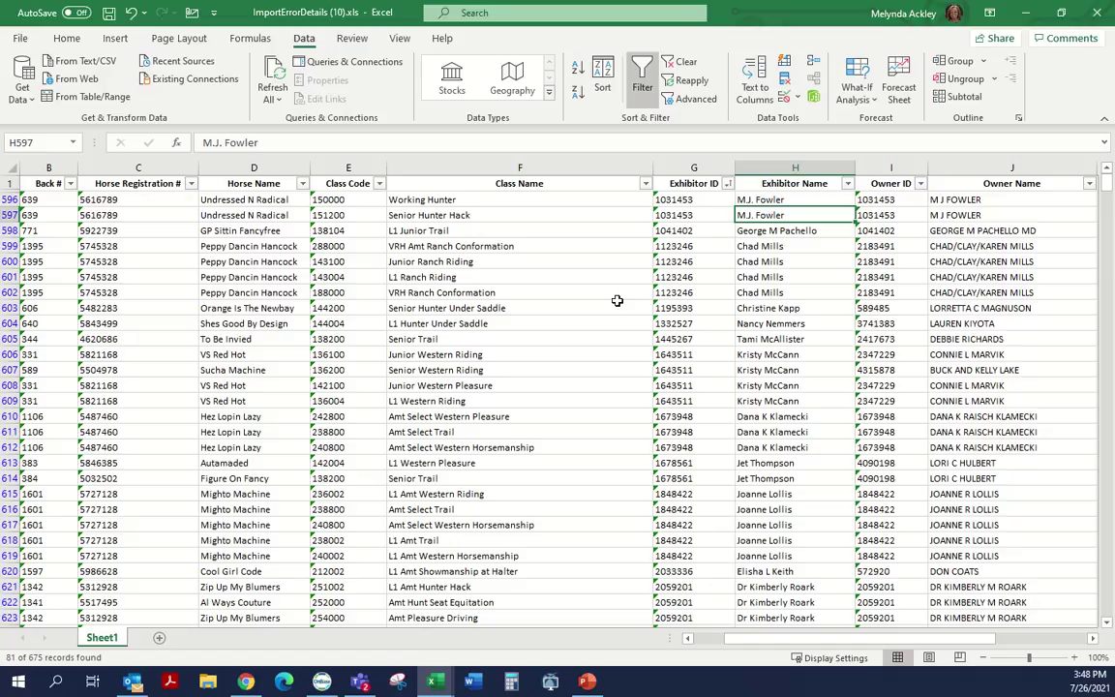
{"action": "key", "text": "Up"}
{"action": "key", "text": "Left"}
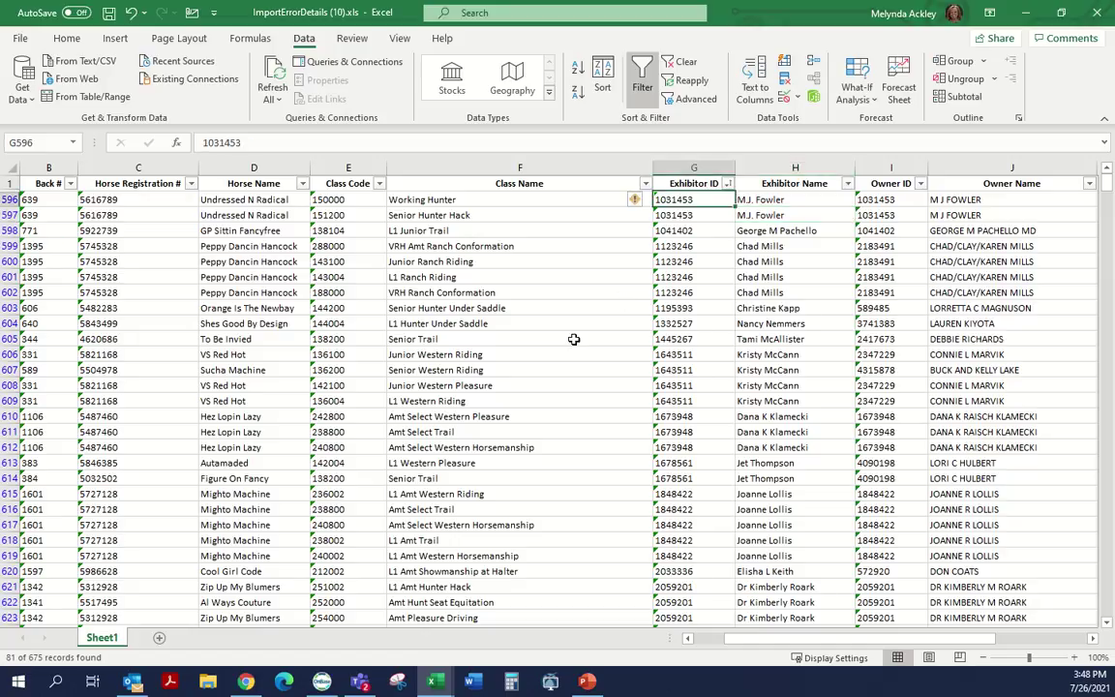
{"action": "key", "text": "ctrl+c"}
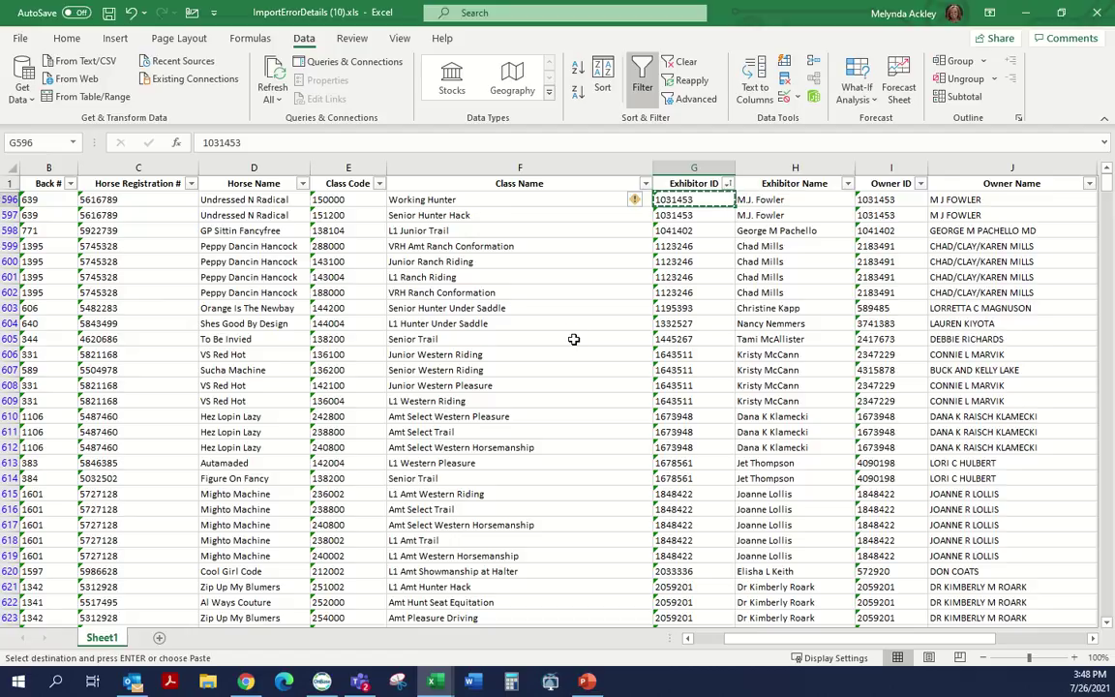
Search AQHA Find an Exhibitor by the copied exhibitor ID, then return to 99419 demo.xlsx.
{"action": "key", "text": "alt+Tab"}
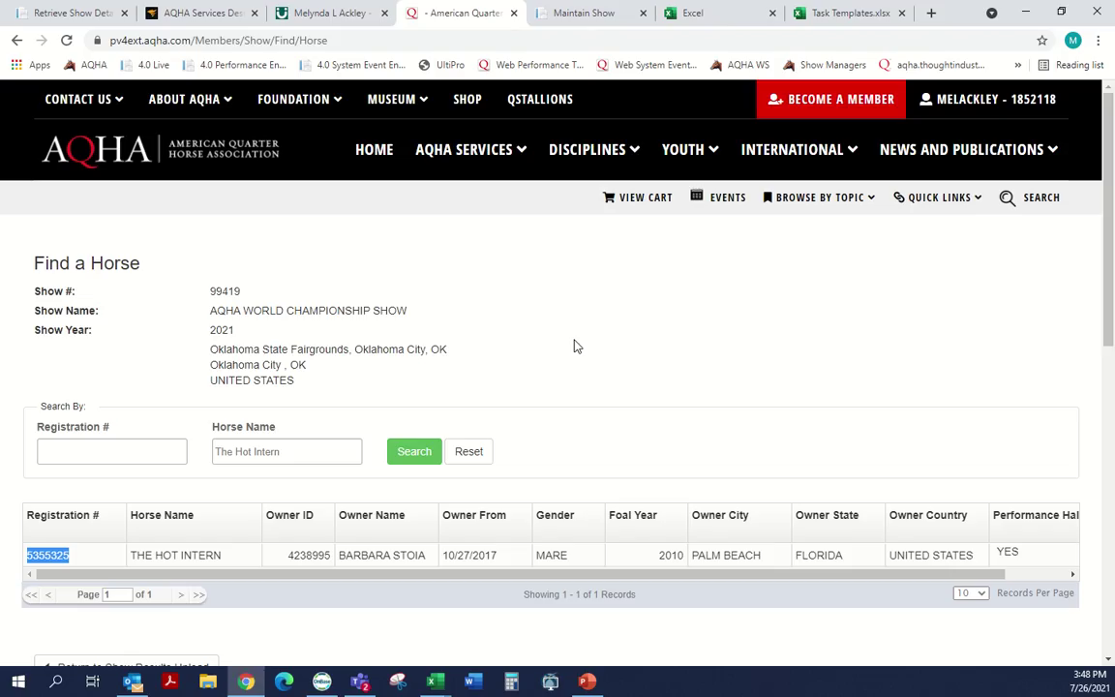
{"action": "scroll", "coordinate": [213, 581], "scroll_direction": "down", "scroll_amount": 1}
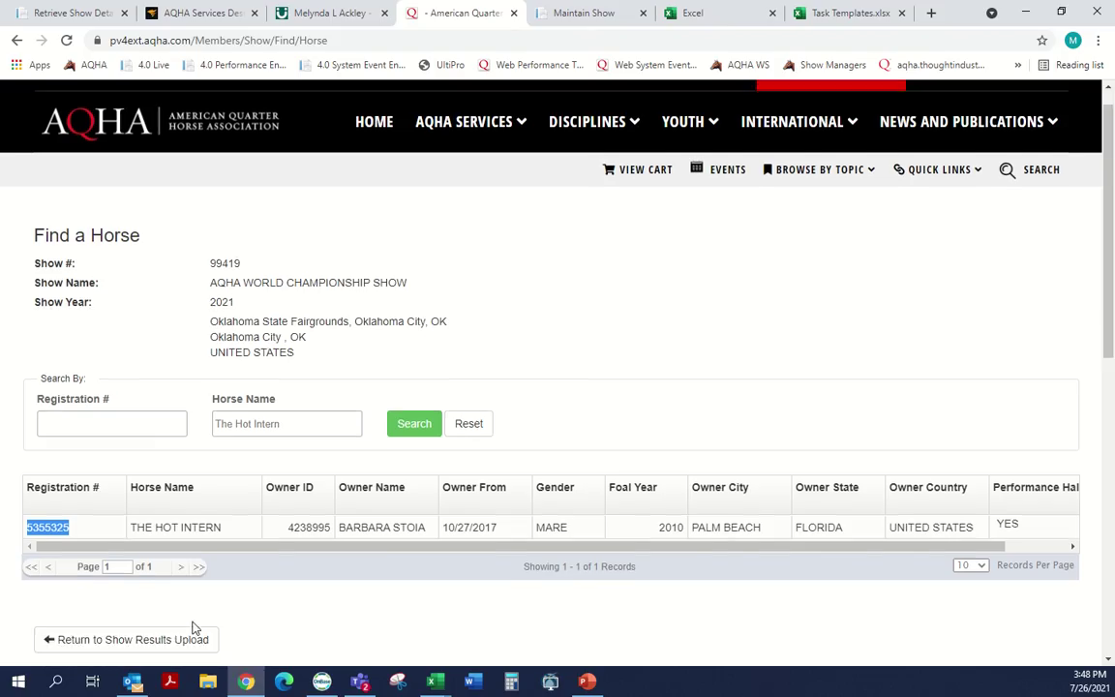
{"action": "left_click", "coordinate": [126, 597]}
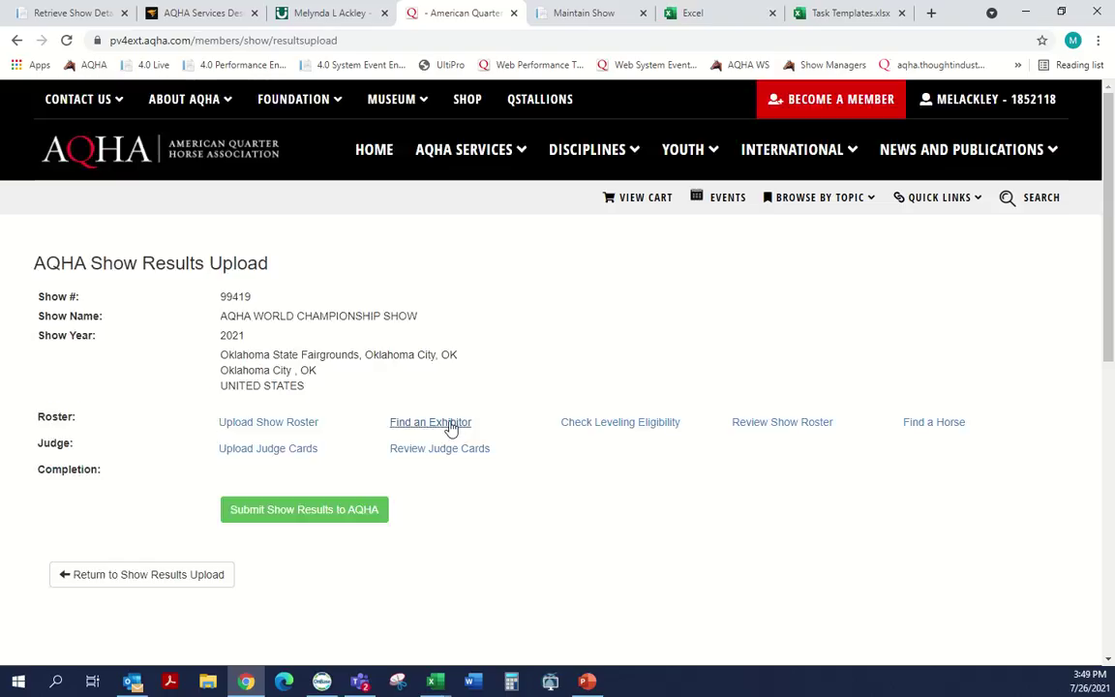
{"action": "left_click", "coordinate": [421, 427]}
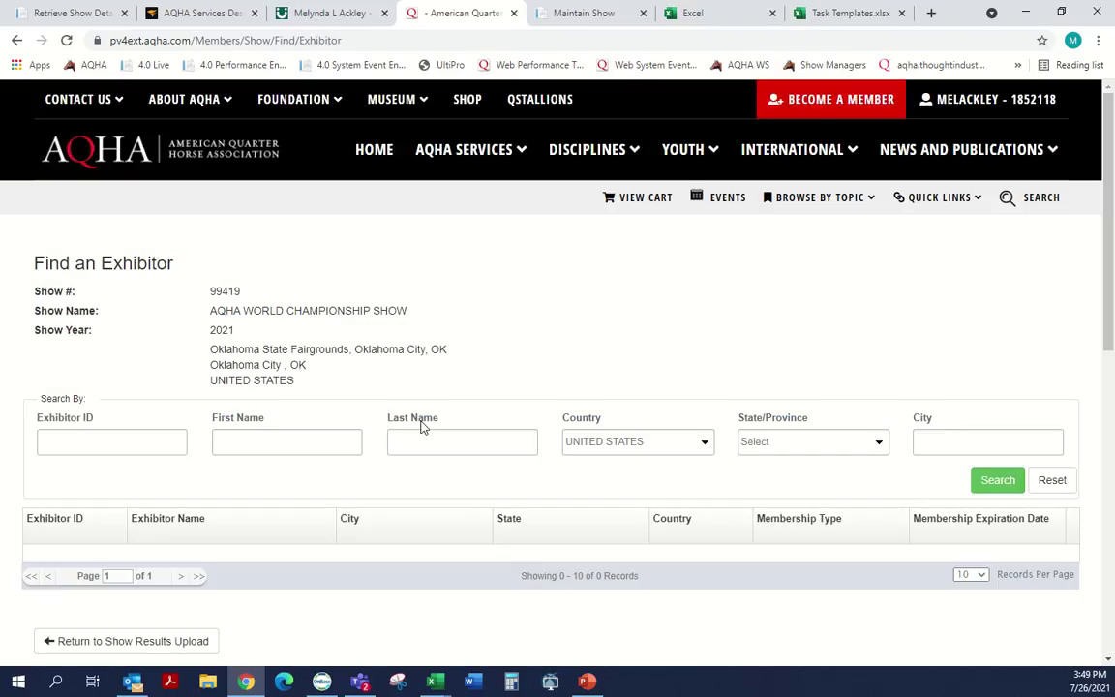
{"action": "left_click", "coordinate": [52, 447]}
{"action": "key", "text": "ctrl+v"}
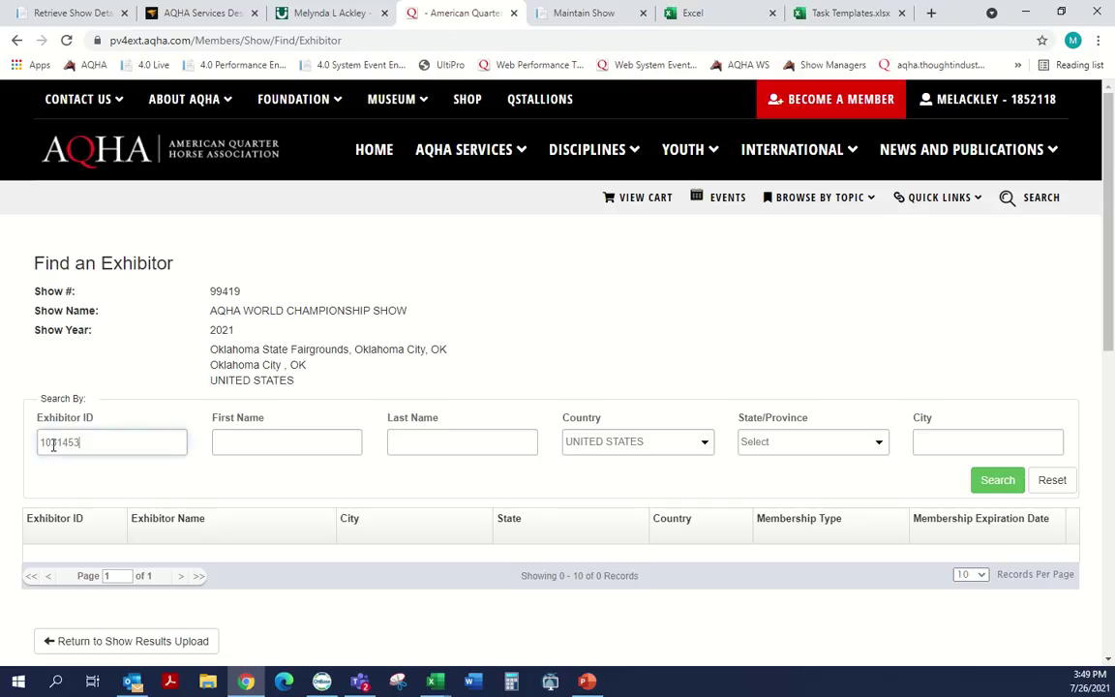
{"action": "left_click", "coordinate": [990, 485]}
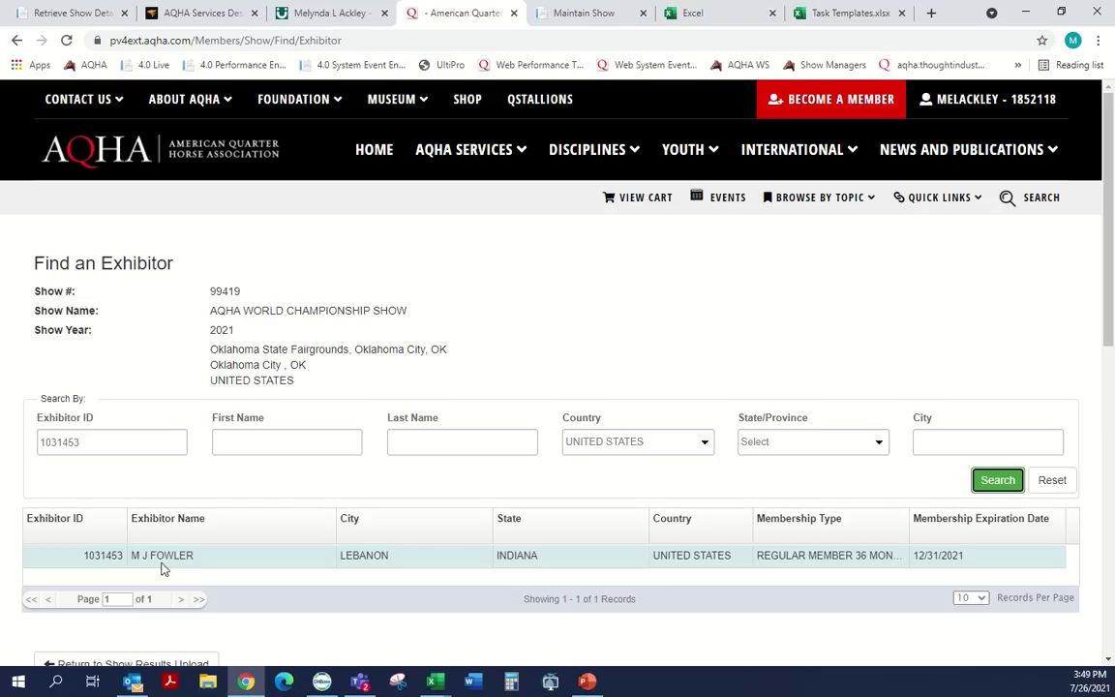
{"action": "left_click", "coordinate": [435, 682]}
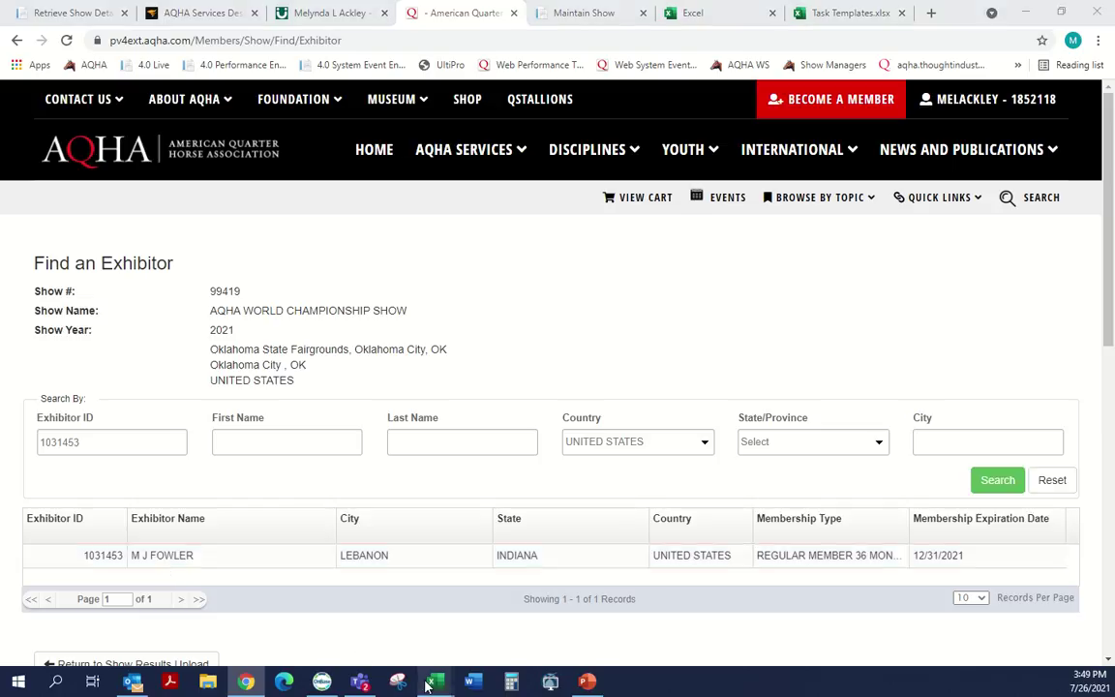
{"action": "left_click", "coordinate": [538, 622]}
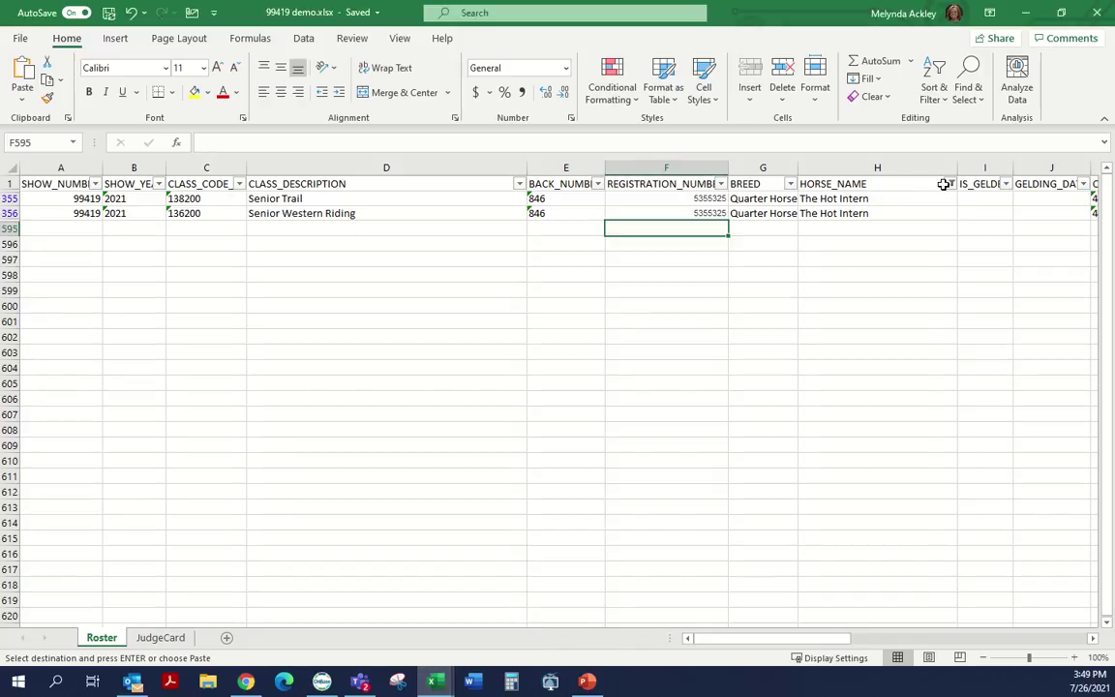
Clear the HORSE_NAME filter so every roster horse shows again.
{"action": "left_click", "coordinate": [950, 183]}
{"action": "left_click", "coordinate": [810, 365]}
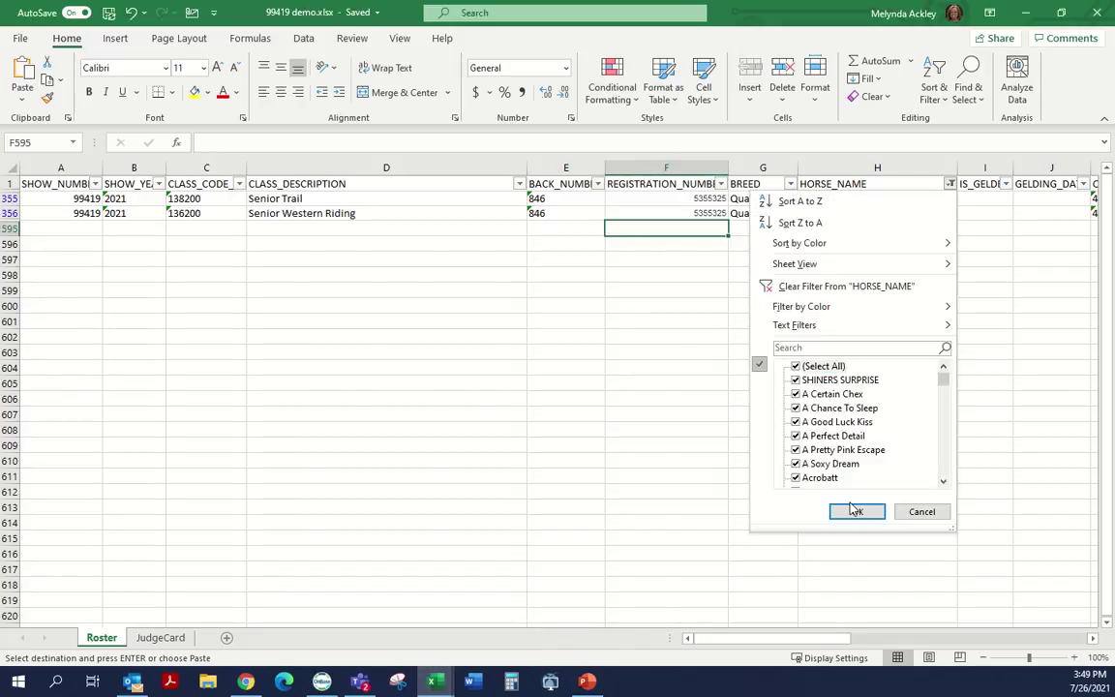
{"action": "left_click", "coordinate": [856, 511]}
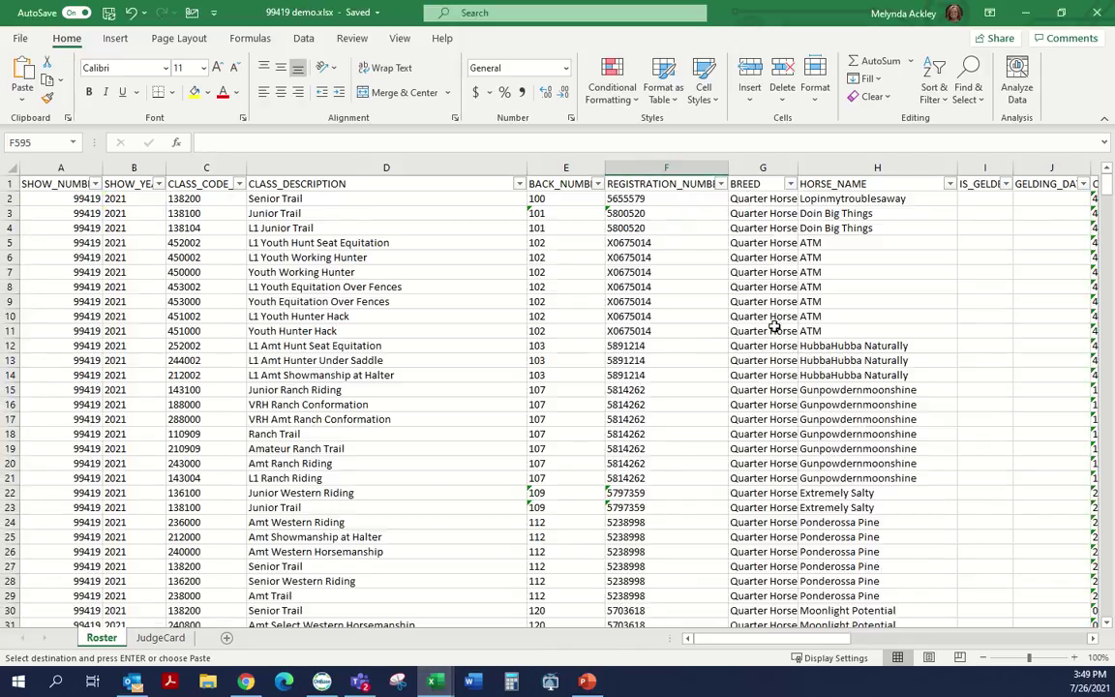
{"action": "key", "text": "Right"}
{"action": "key", "text": "Right"}
{"action": "key", "text": "Up"}
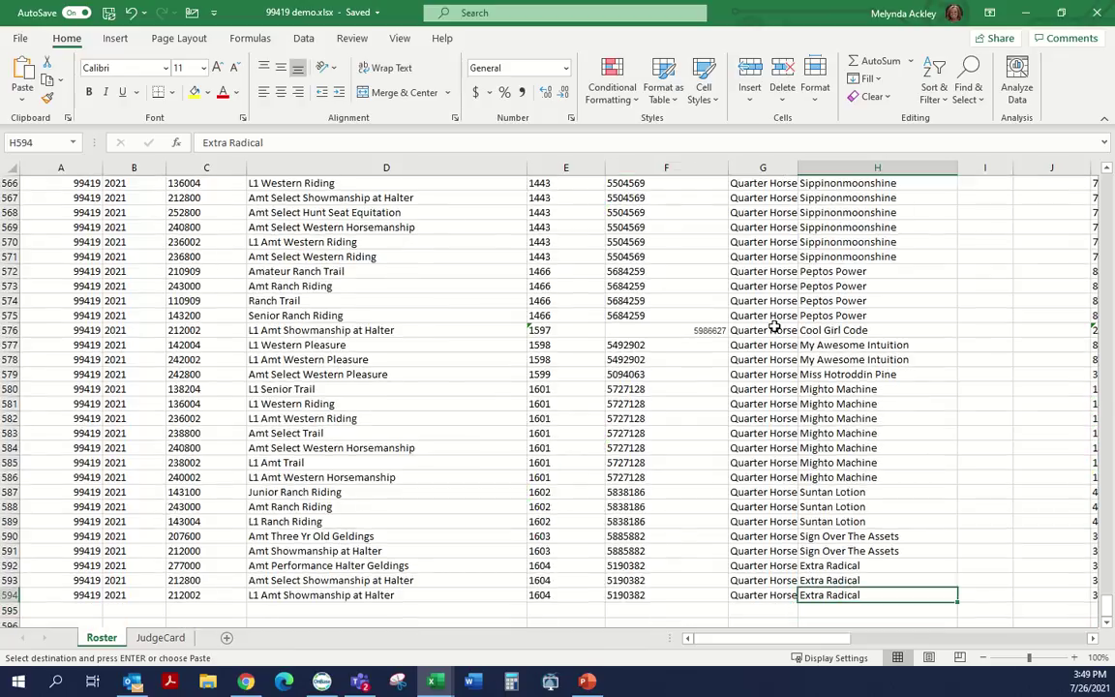
{"action": "key", "text": "ctrl+Up"}
{"action": "key", "text": "Right"}
{"action": "key", "text": "Right"}
{"action": "key", "text": "Right"}
{"action": "key", "text": "Right"}
{"action": "key", "text": "Right"}
{"action": "key", "text": "Right"}
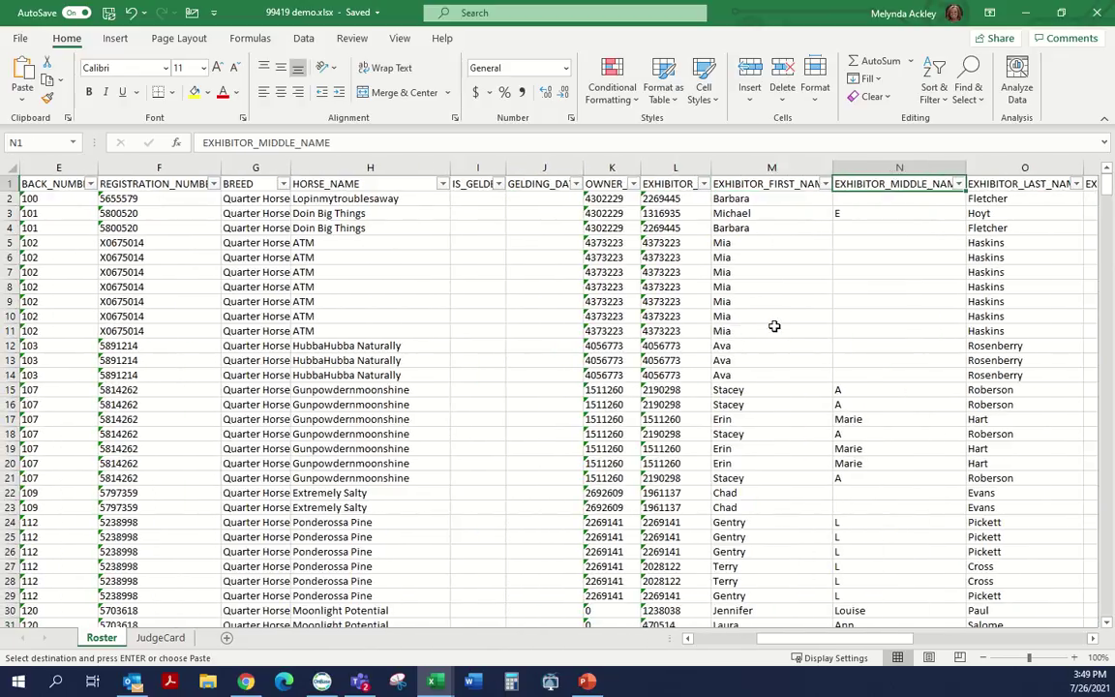
Filter EXHIBITOR_FIRST_NAME to the looked-up exhibitor's first name.
{"action": "left_click", "coordinate": [825, 183]}
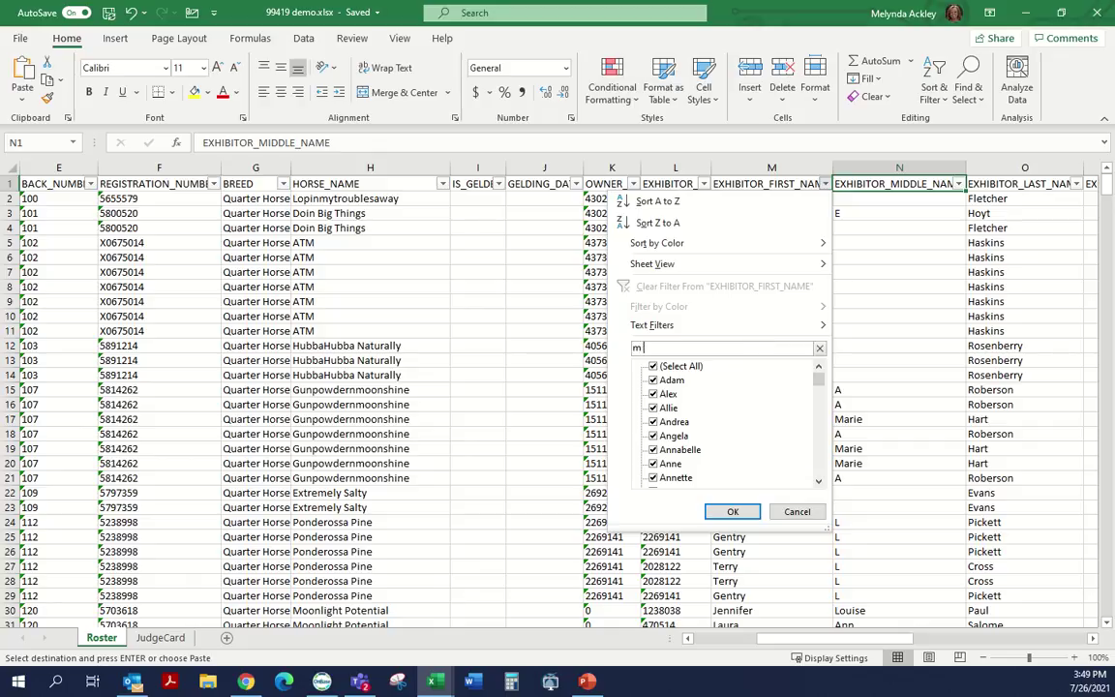
{"action": "type", "text": "mj"}
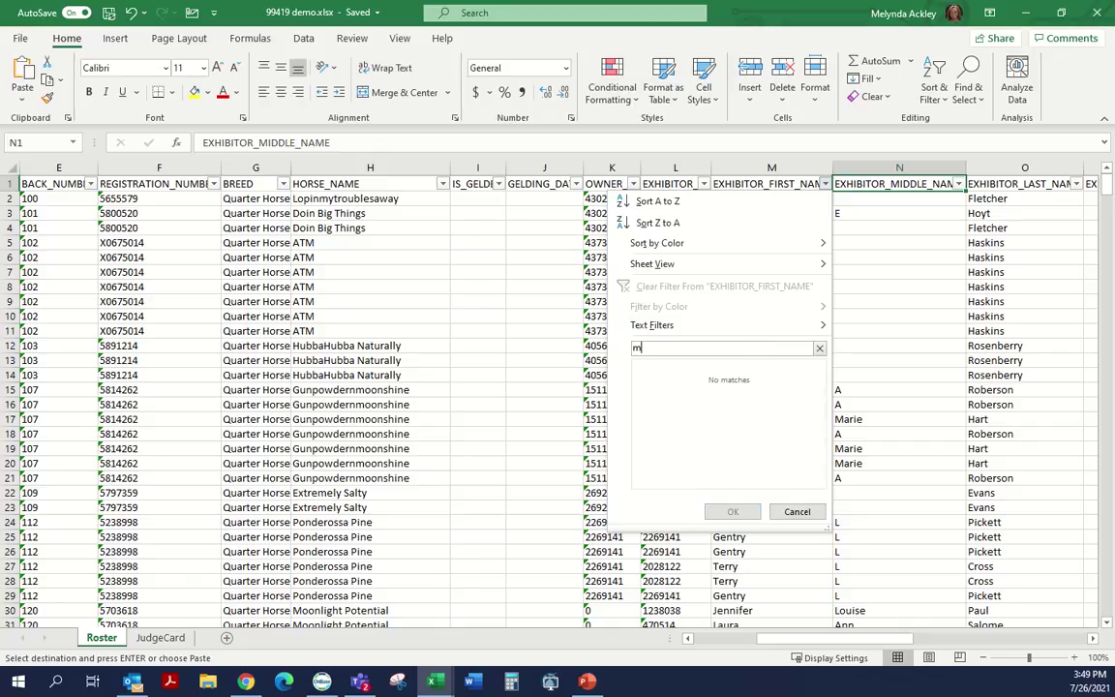
{"action": "key", "text": "BackSpace"}
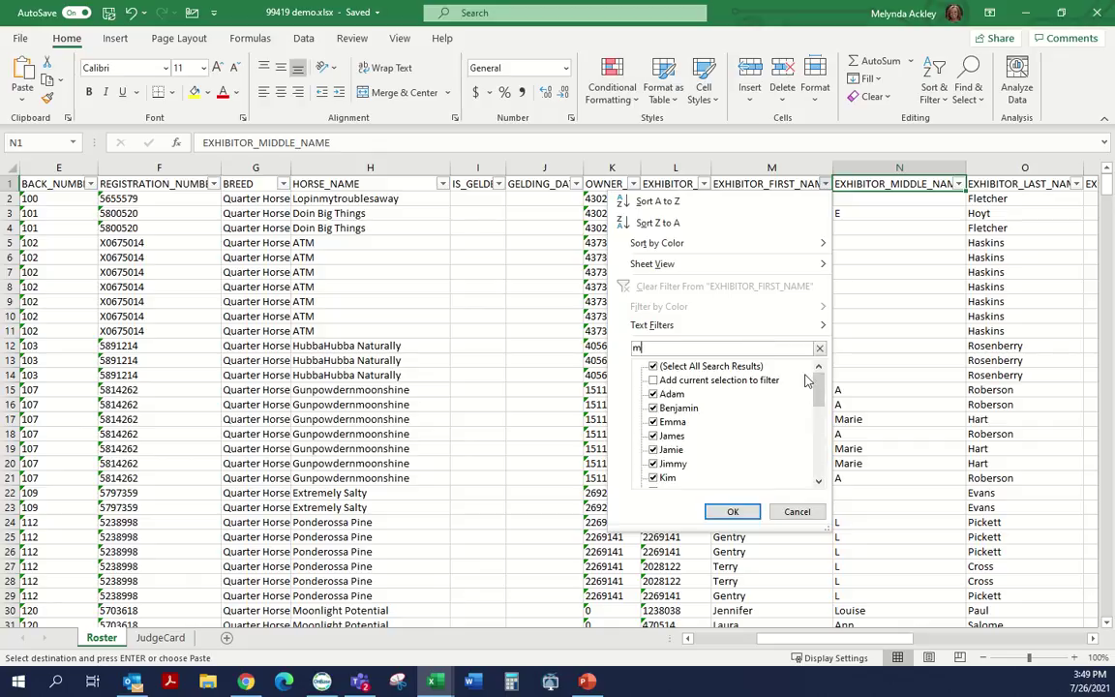
{"action": "scroll", "coordinate": [739, 388], "scroll_direction": "down", "scroll_amount": 3}
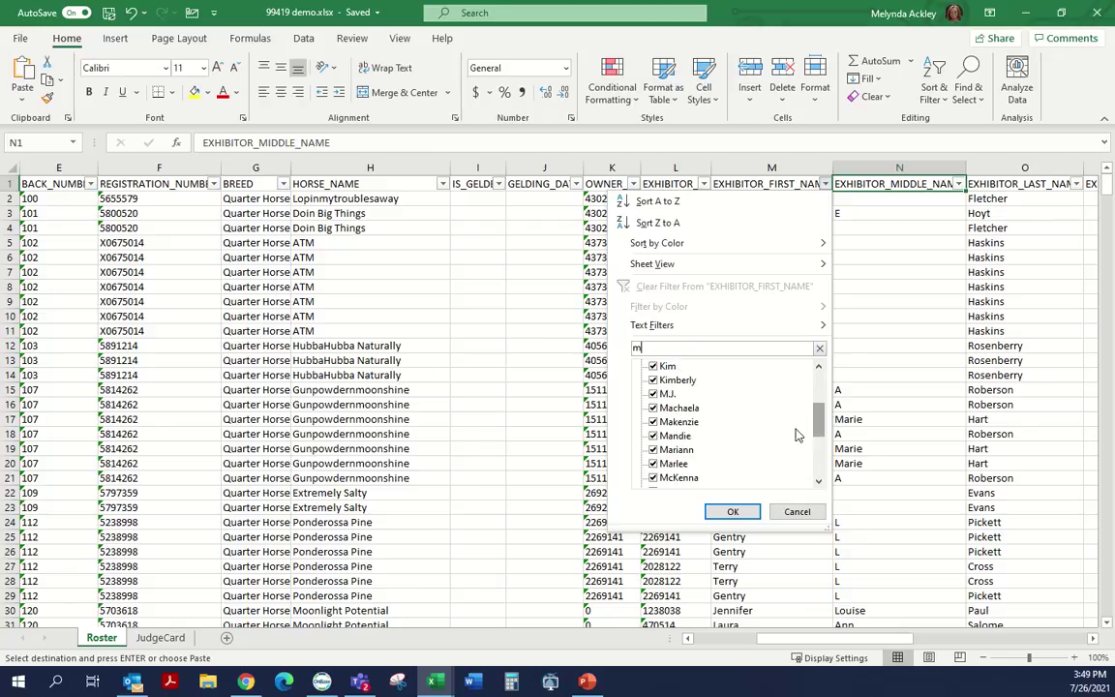
{"action": "left_click_drag", "start_coordinate": [819, 423], "coordinate": [770, 413]}
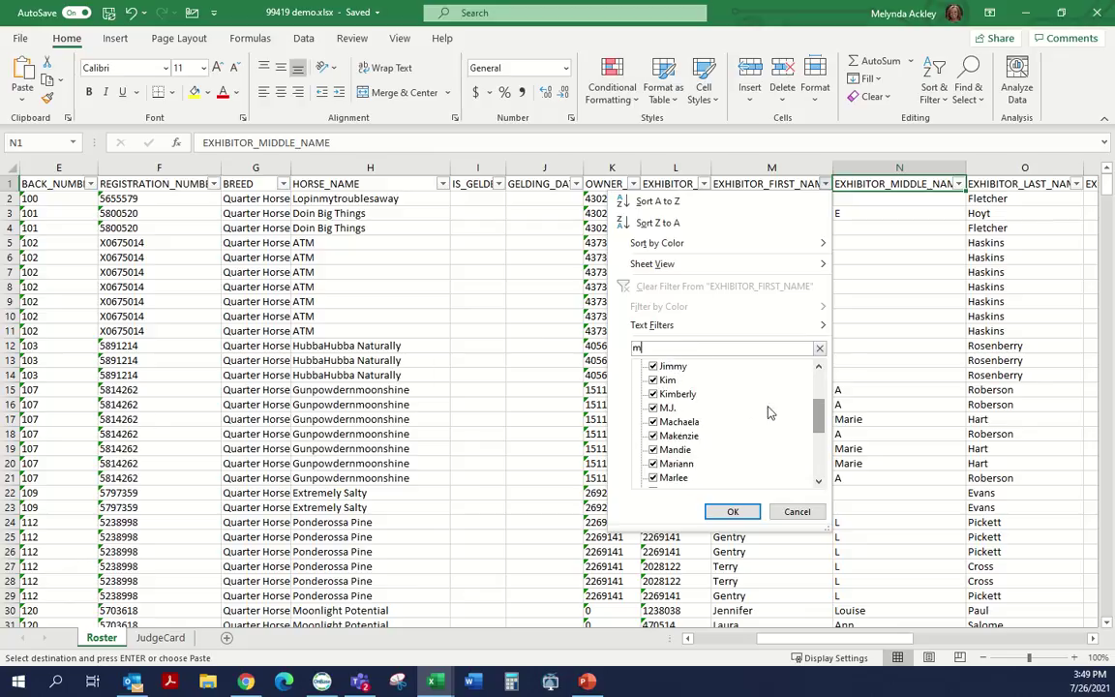
{"action": "type", "text": "m.j."}
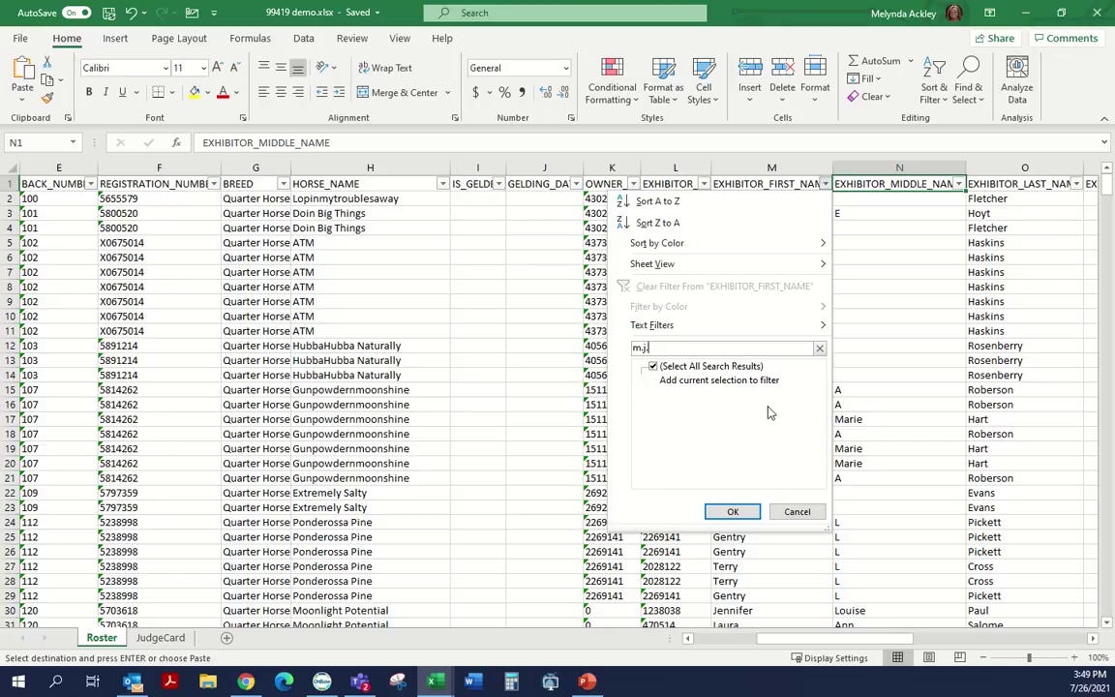
{"action": "key", "text": "Return"}
Retype the exhibitor's first name without periods in M236 and M237.
{"action": "key", "text": "Left"}
{"action": "key", "text": "Down"}
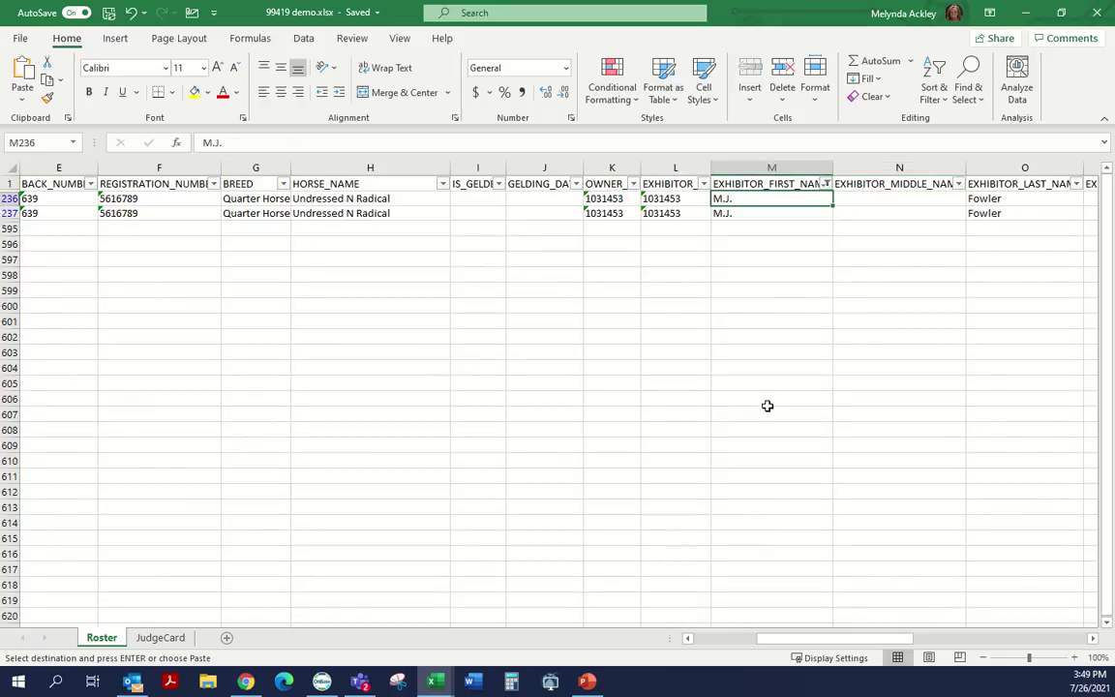
{"action": "type", "text": "M"}
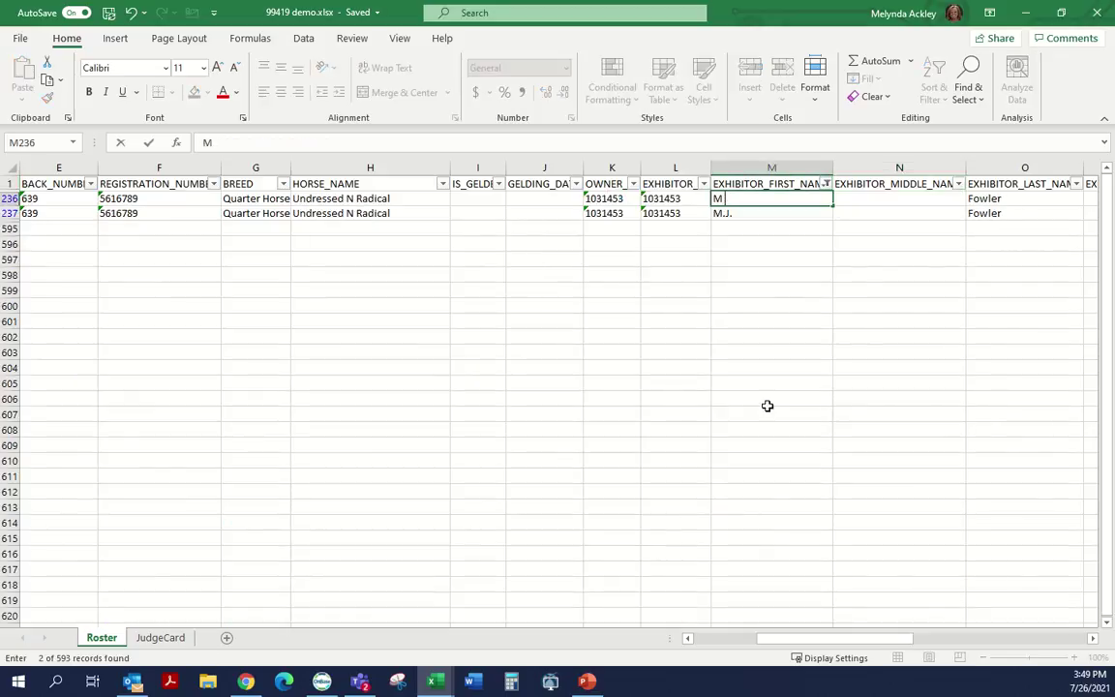
{"action": "type", "text": " J"}
{"action": "key", "text": "Return"}
{"action": "type", "text": "M"}
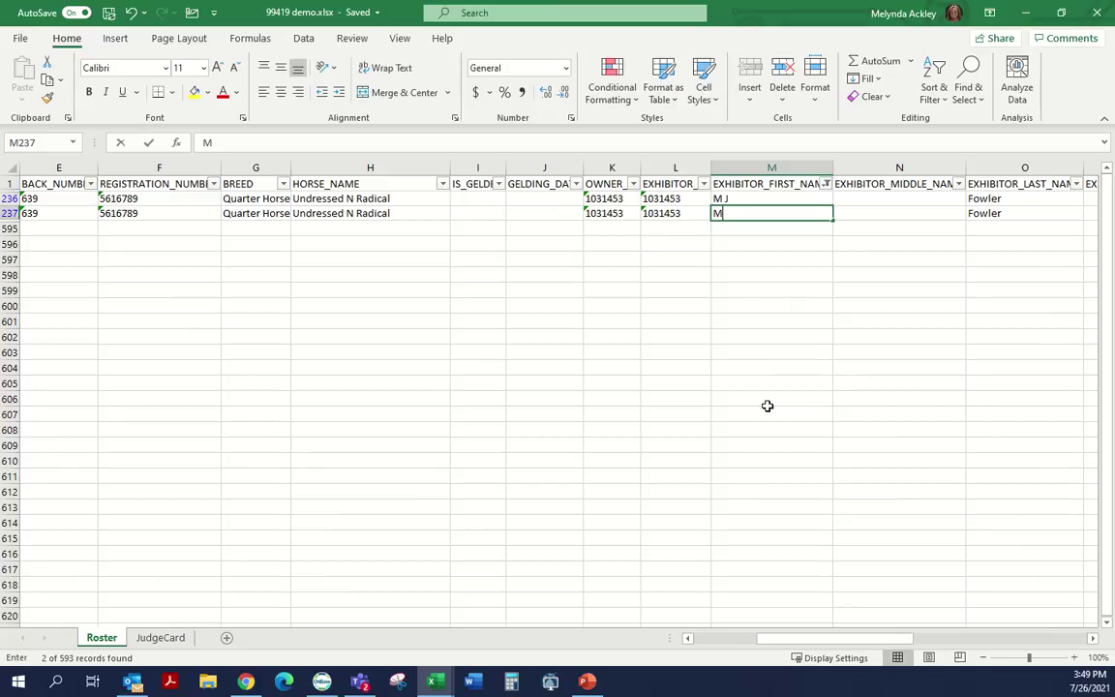
{"action": "type", "text": " J"}
{"action": "key", "text": "Return"}
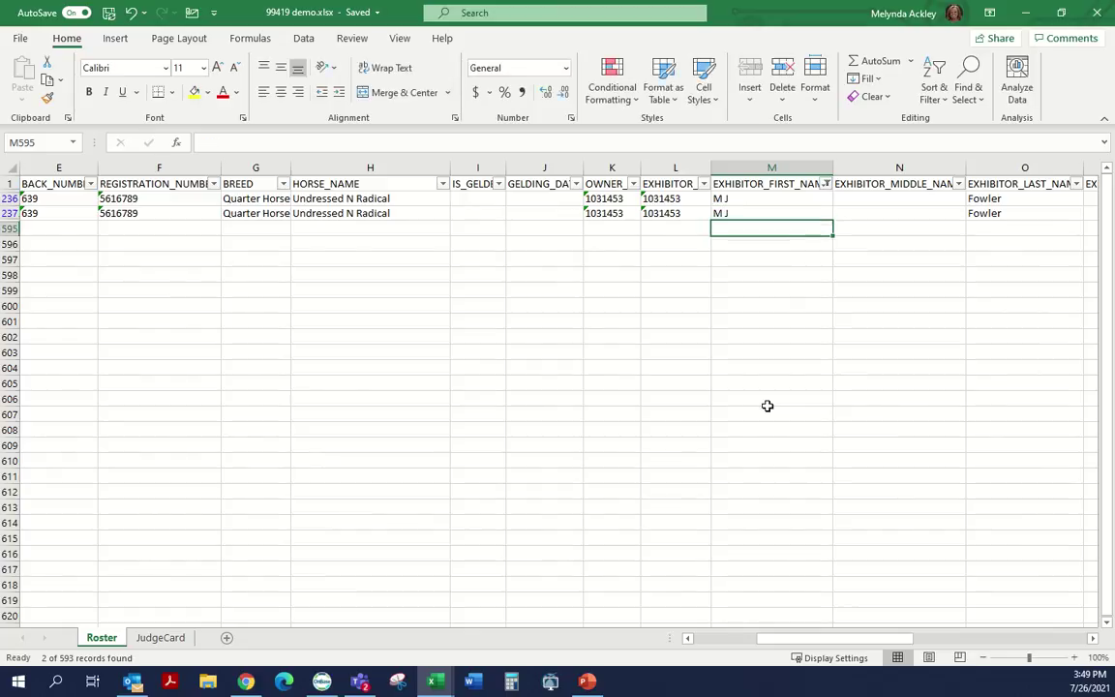
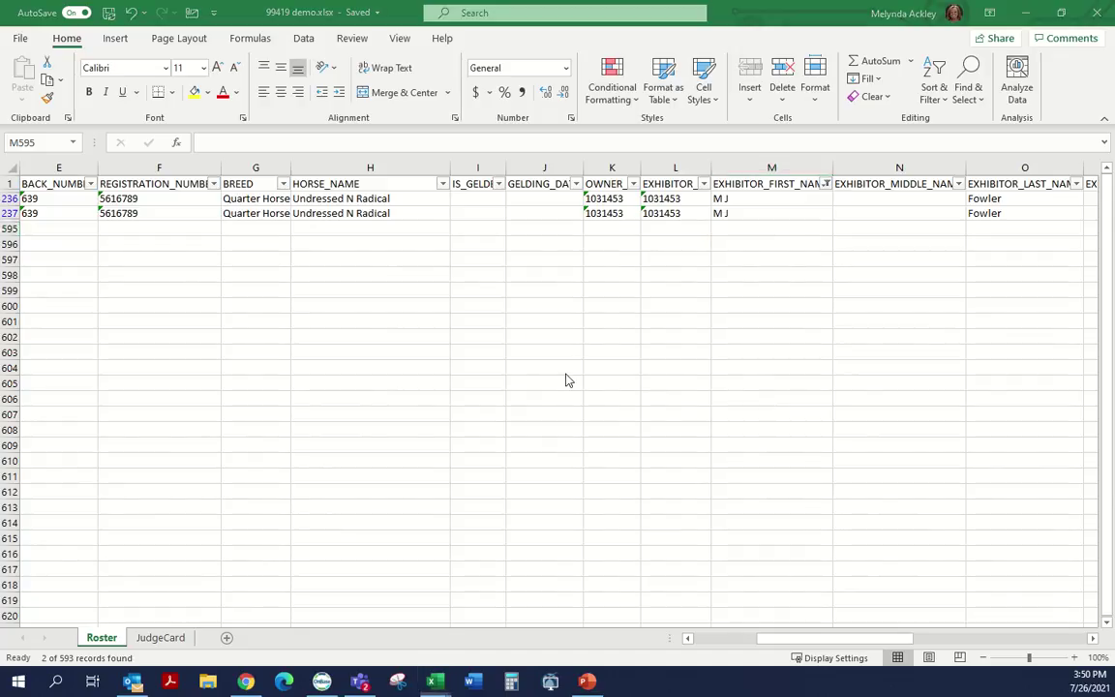
Delete the two resolved Undressed N Radical warning rows (596–597) from ImportErrorDetails.
{"action": "key", "text": "alt+Tab"}
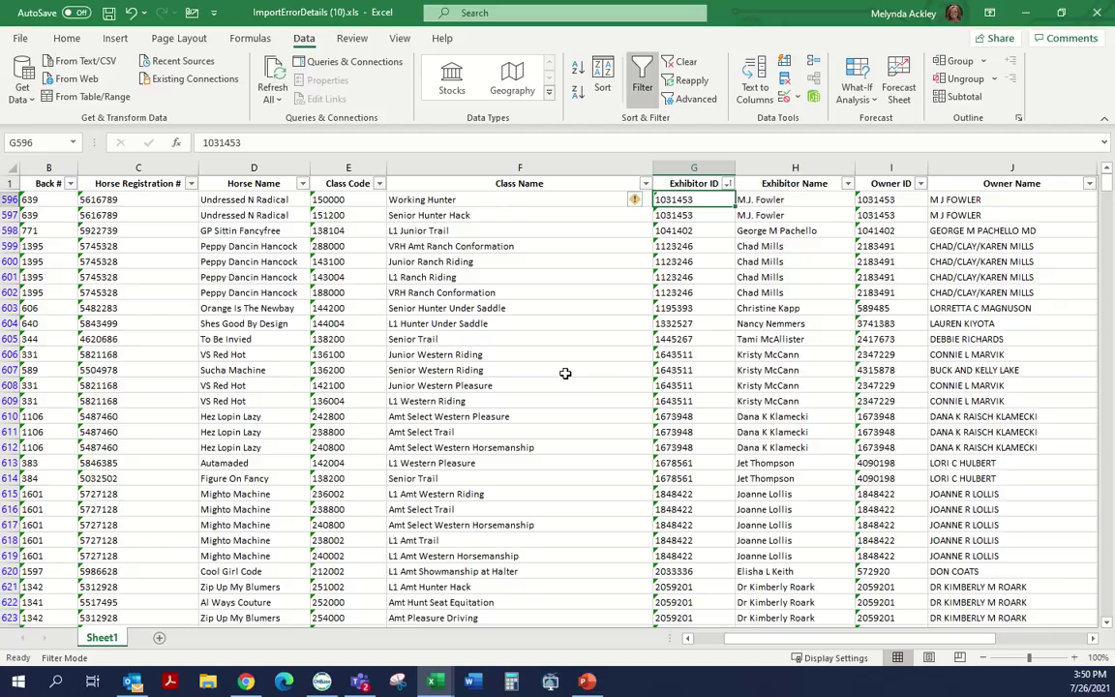
{"action": "key", "text": "shift+space"}
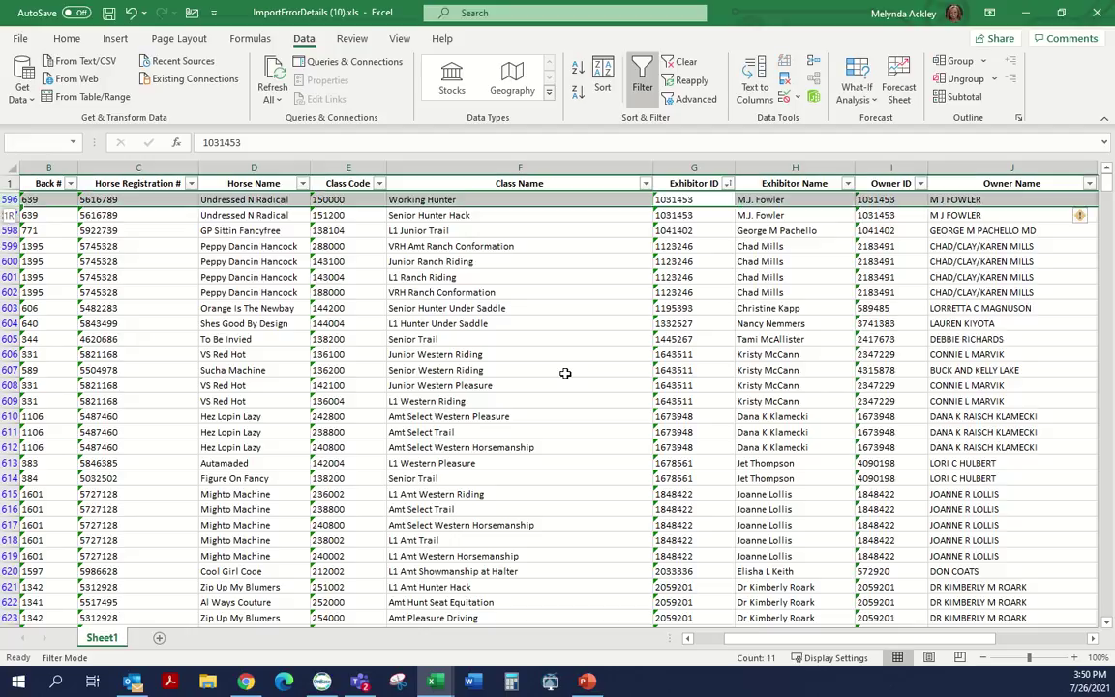
{"action": "key", "text": "shift+Down"}
{"action": "right_click", "coordinate": [539, 210]}
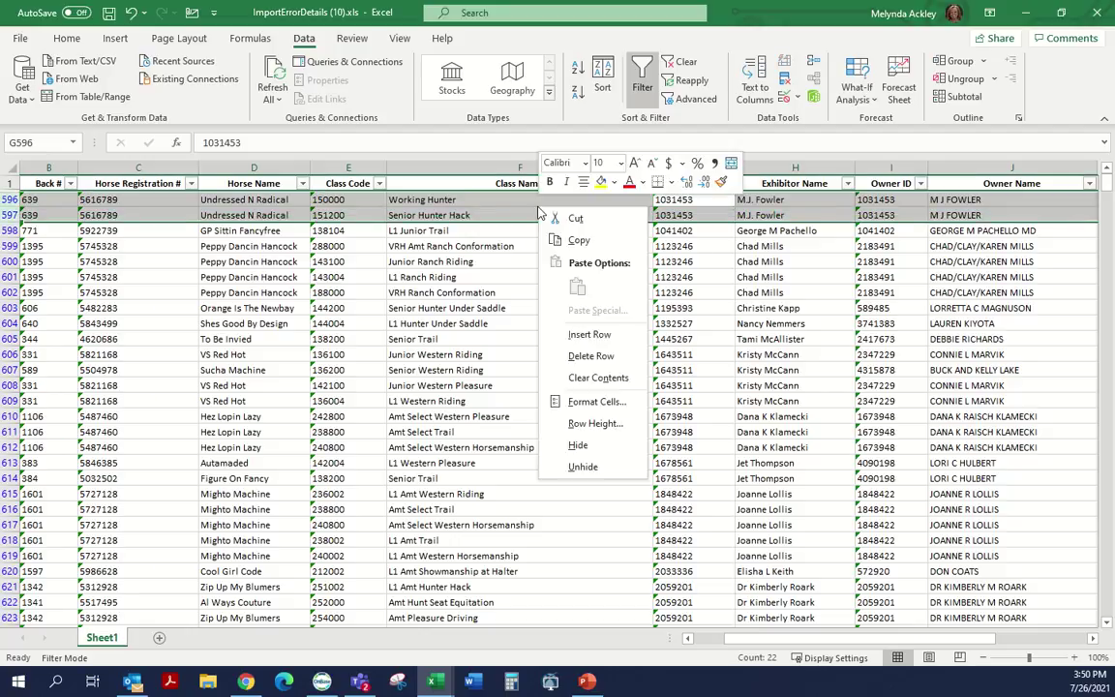
{"action": "left_click", "coordinate": [589, 356]}
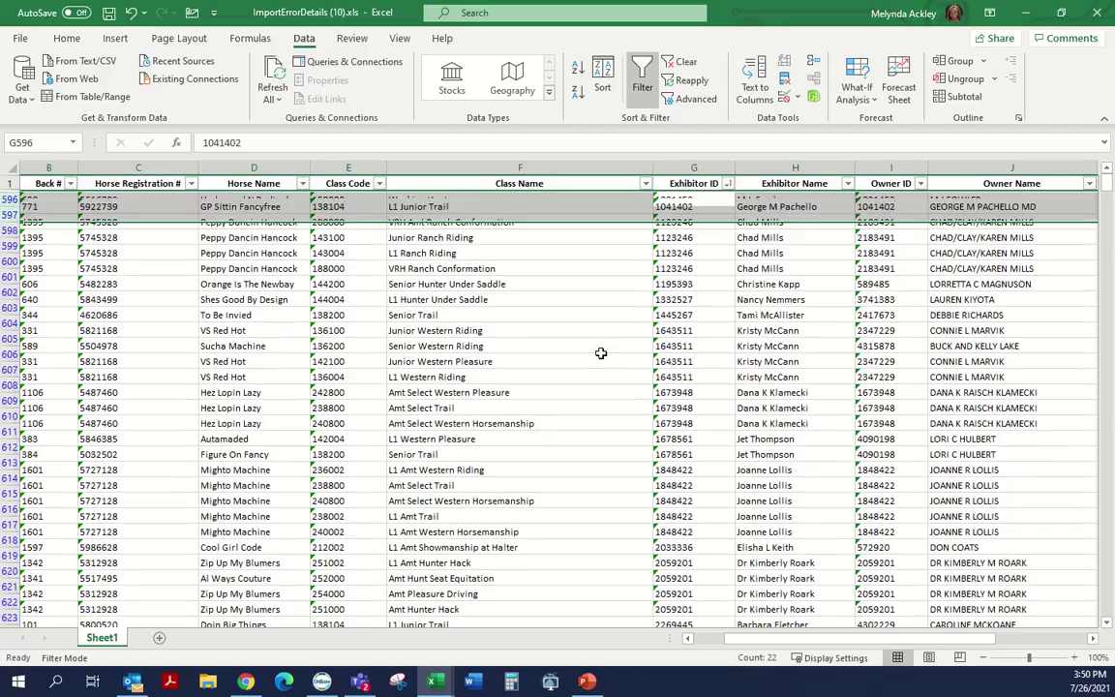
Search the next warning's exhibitor ID from G596 in AQHA Find an Exhibitor.
{"action": "left_click", "coordinate": [666, 201]}
{"action": "key", "text": "ctrl+c"}
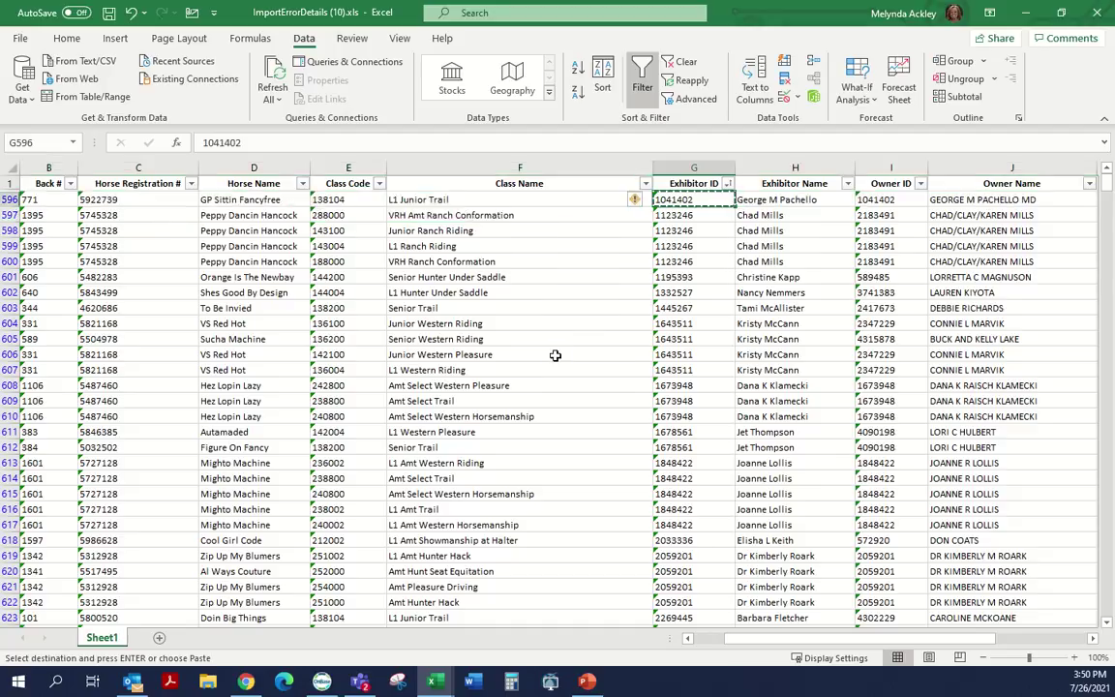
{"action": "key", "text": "alt+Tab"}
{"action": "left_click_drag", "start_coordinate": [106, 442], "coordinate": [10, 411]}
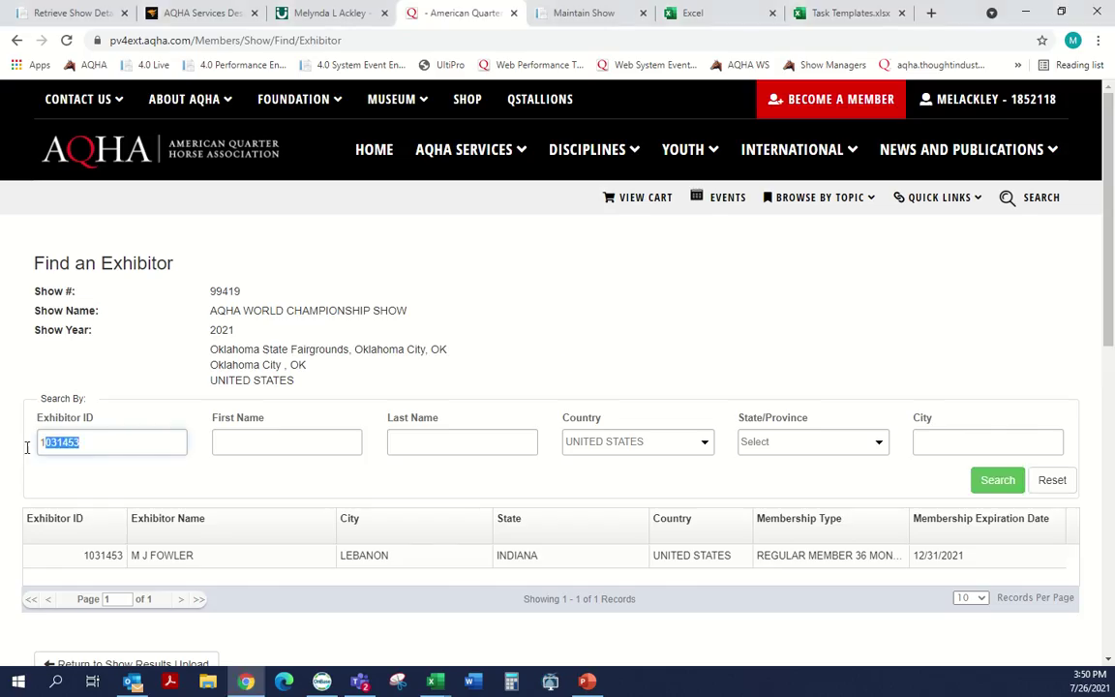
{"action": "key", "text": "ctrl+v"}
{"action": "left_click", "coordinate": [995, 481]}
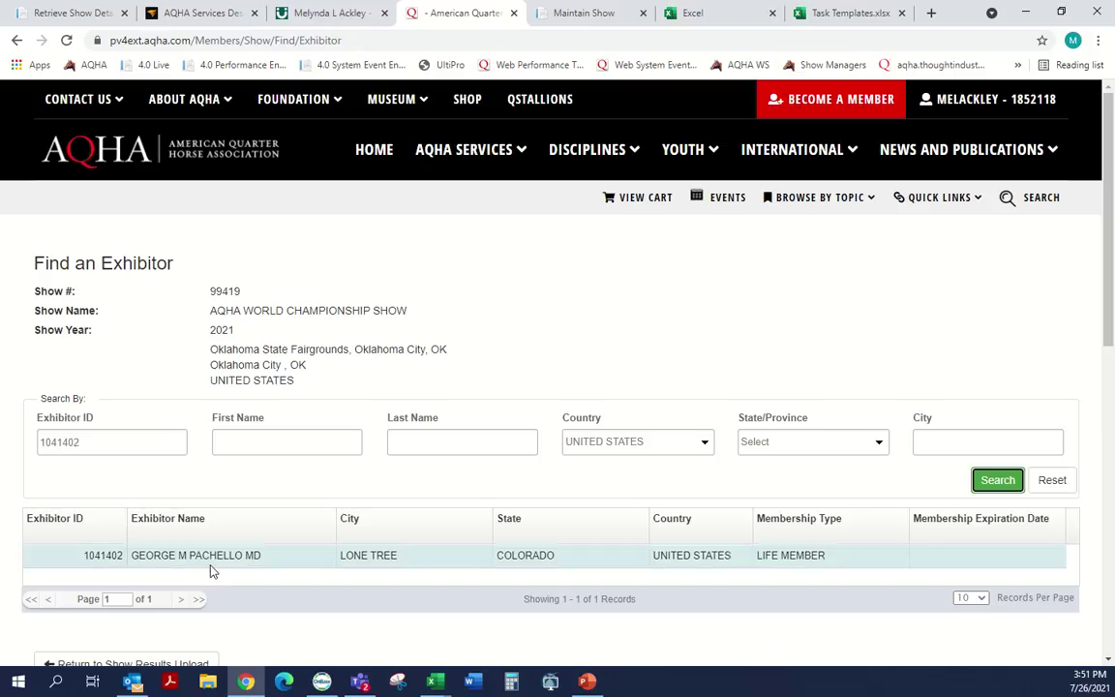
{"action": "key", "text": "alt+Tab"}
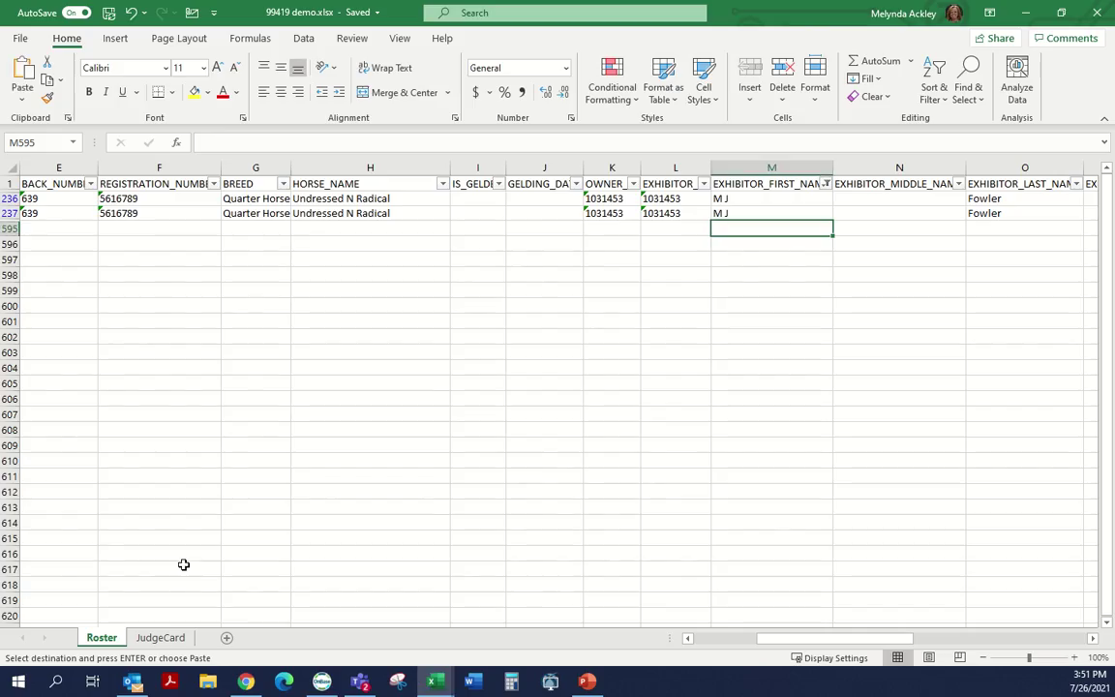
Filter the roster's EXHIBITOR_FIRST_NAME column to names matching 'GEOR'.
{"action": "left_click", "coordinate": [825, 184]}
{"action": "left_click", "coordinate": [732, 347]}
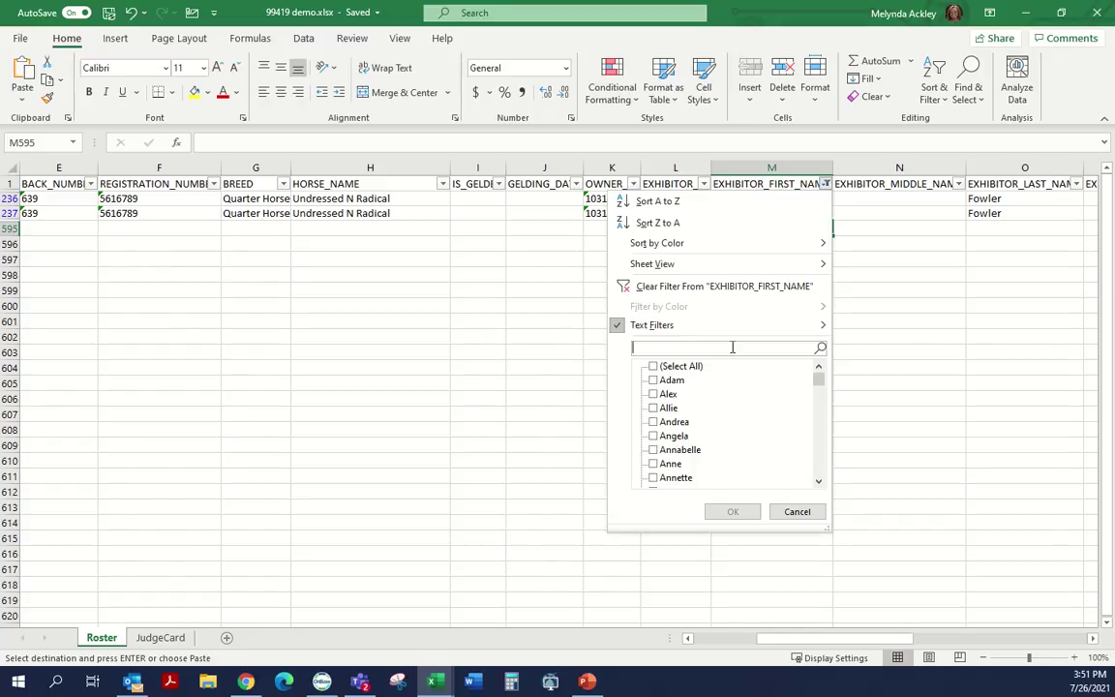
{"action": "type", "text": "GEOR"}
{"action": "key", "text": "Return"}
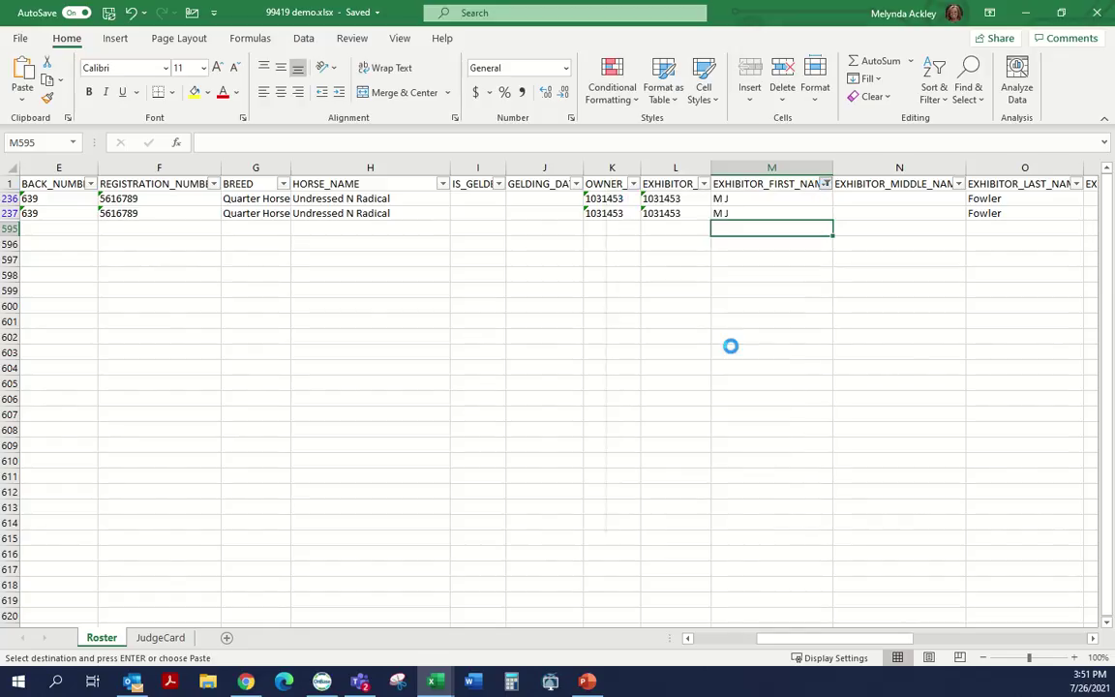
Enter MD as the exhibitor suffix in cell P306.
{"action": "key", "text": "Up"}
{"action": "key", "text": "Right"}
{"action": "key", "text": "Right"}
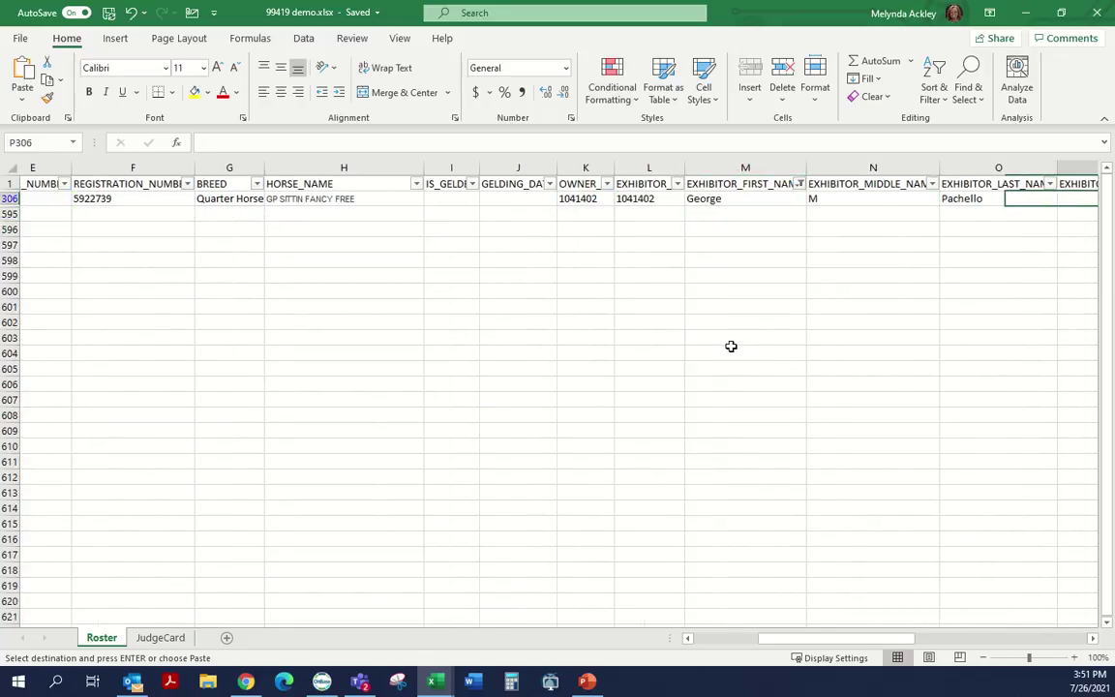
{"action": "key", "text": "Right"}
{"action": "key", "text": "Right"}
{"action": "key", "text": "Left"}
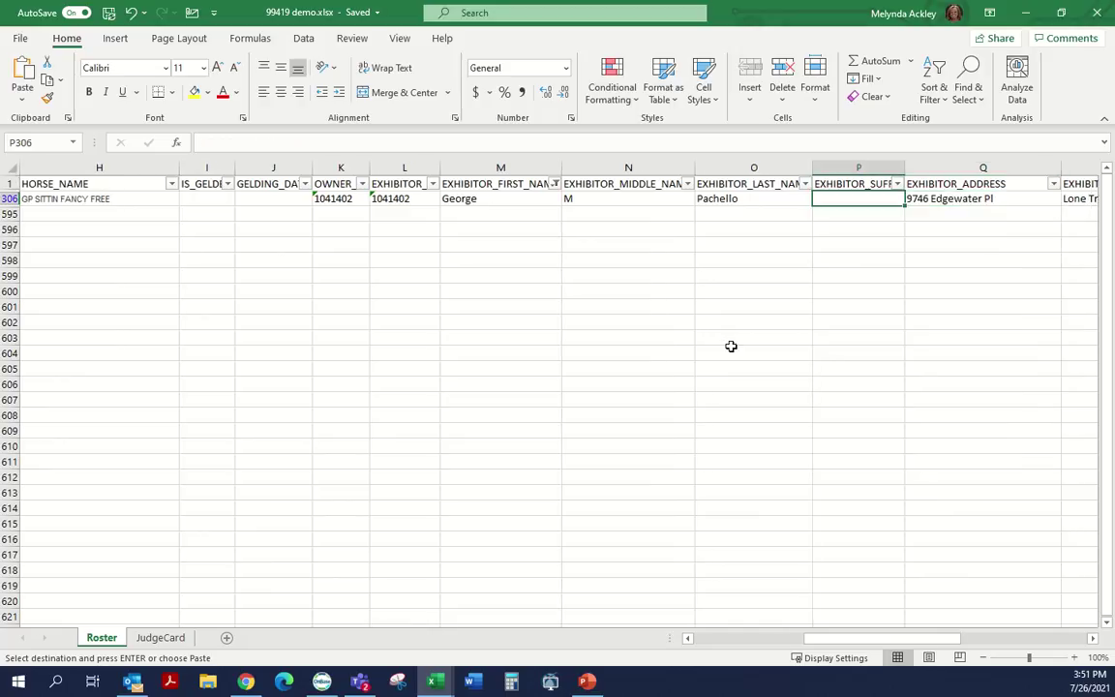
{"action": "type", "text": "me"}
{"action": "key", "text": "BackSpace"}
{"action": "key", "text": "BackSpace"}
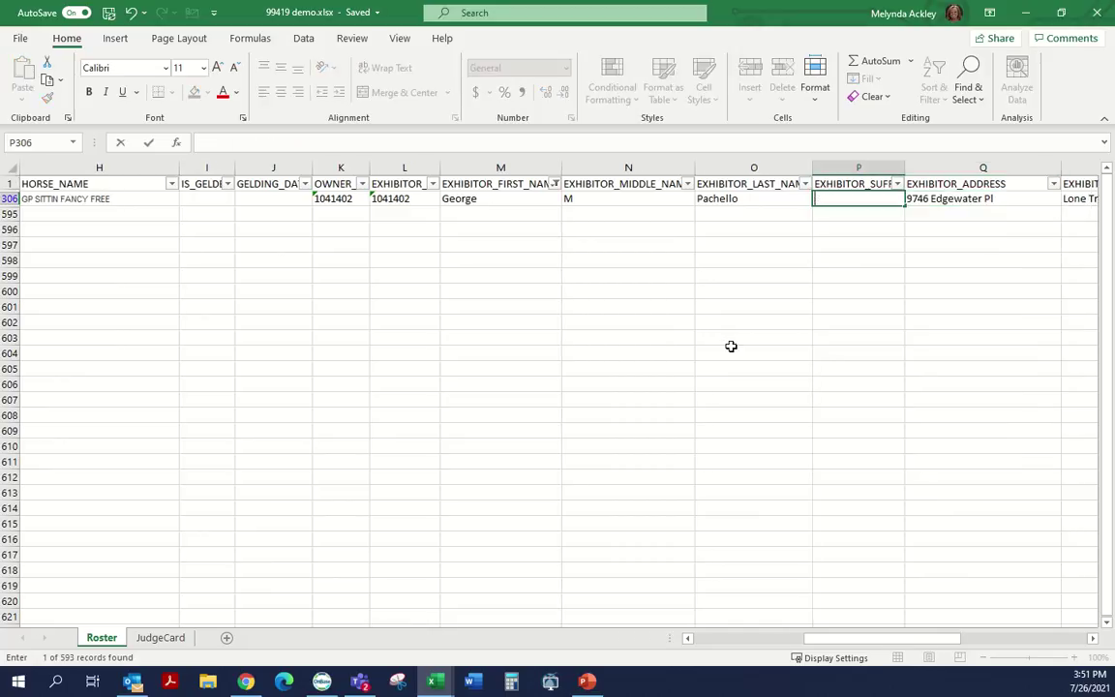
{"action": "type", "text": "MD"}
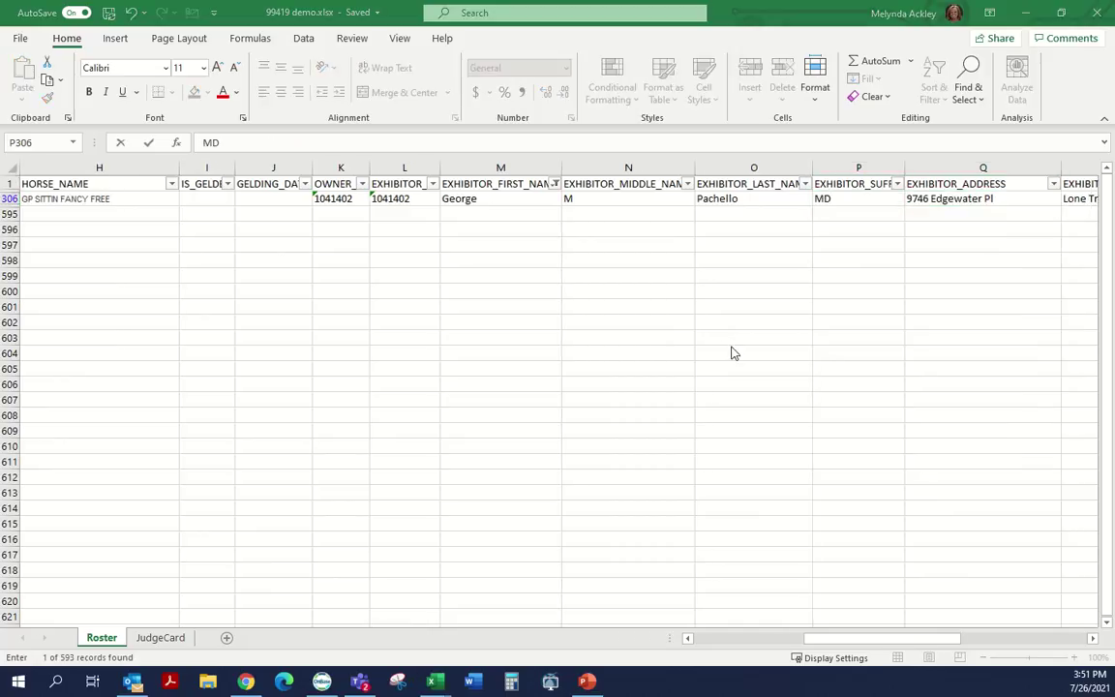
{"action": "key", "text": "alt+Tab"}
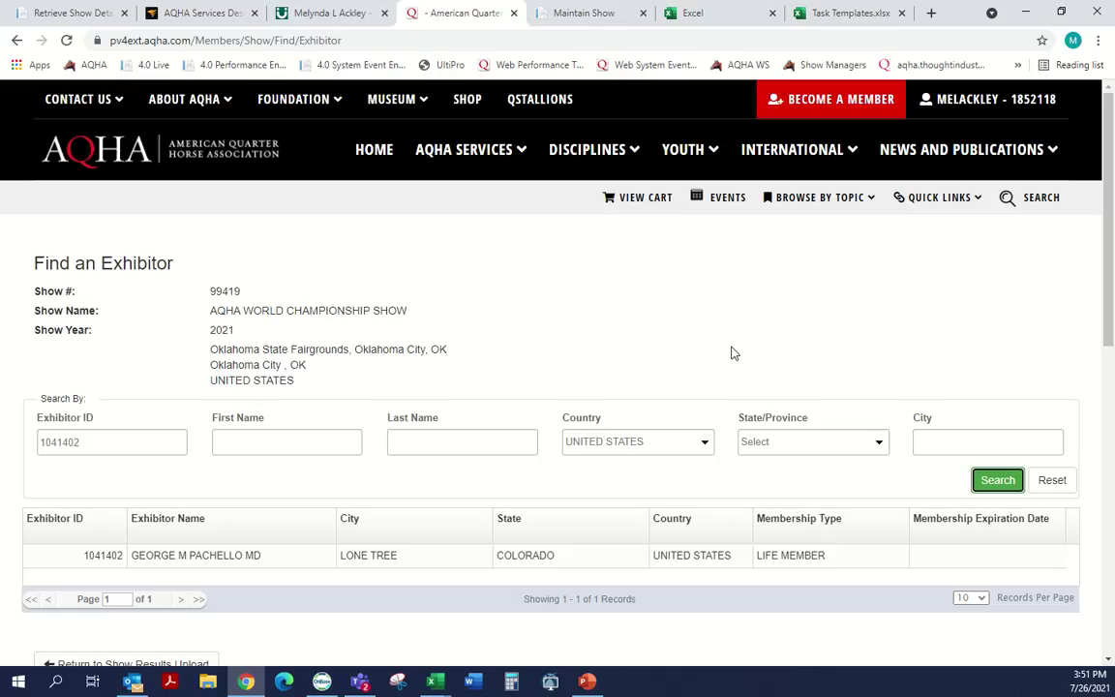
Review the name and suffix cells, then select the GP Sittin Fancyfree warning row.
{"action": "key", "text": "alt+Tab"}
{"action": "key", "text": "Left"}
{"action": "key", "text": "Left"}
{"action": "key", "text": "Left"}
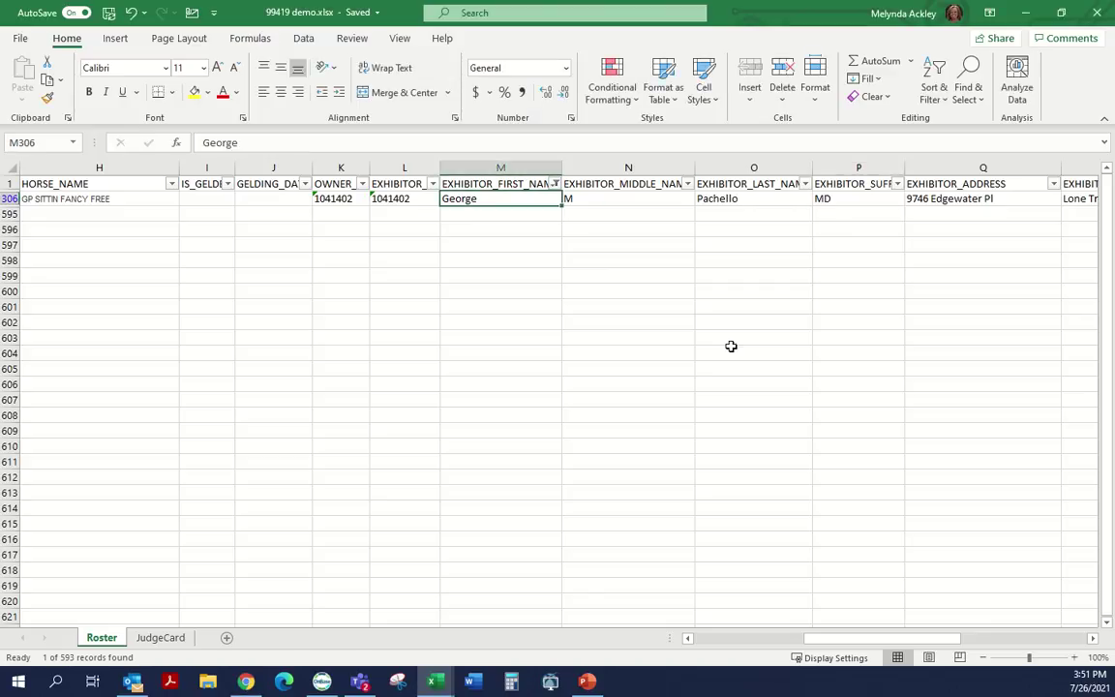
{"action": "key", "text": "Right"}
{"action": "key", "text": "Right"}
{"action": "key", "text": "Right"}
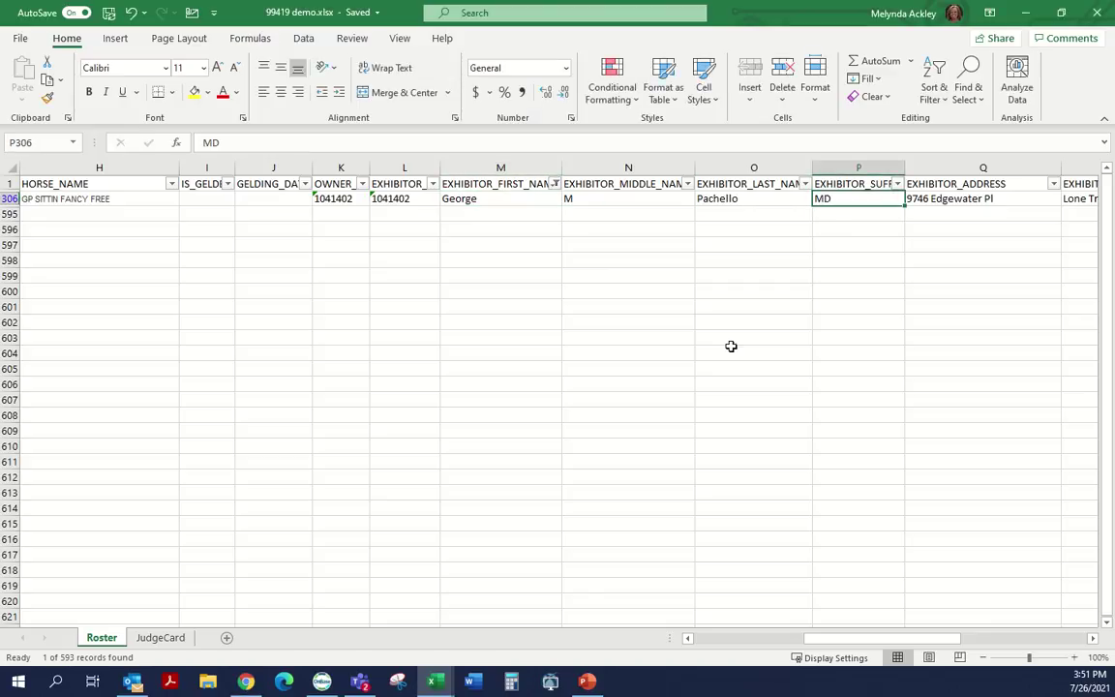
{"action": "key", "text": "Left"}
{"action": "key", "text": "Left"}
{"action": "key", "text": "Left"}
{"action": "key", "text": "Left"}
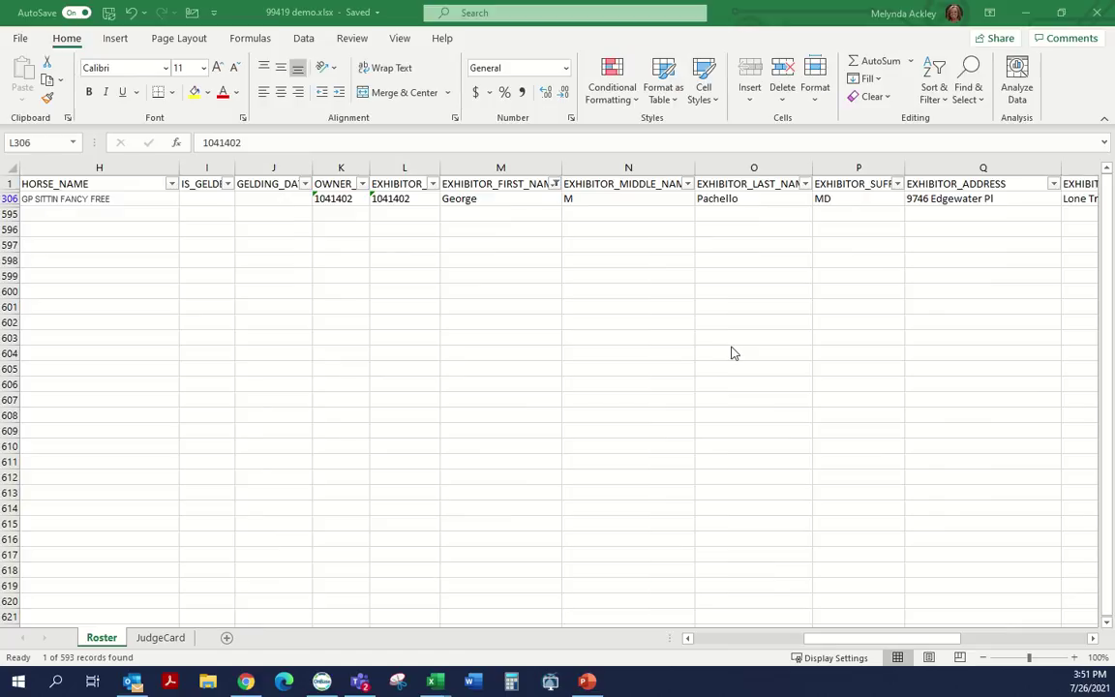
{"action": "key", "text": "ctrl+Tab"}
{"action": "key", "text": "shift+space"}
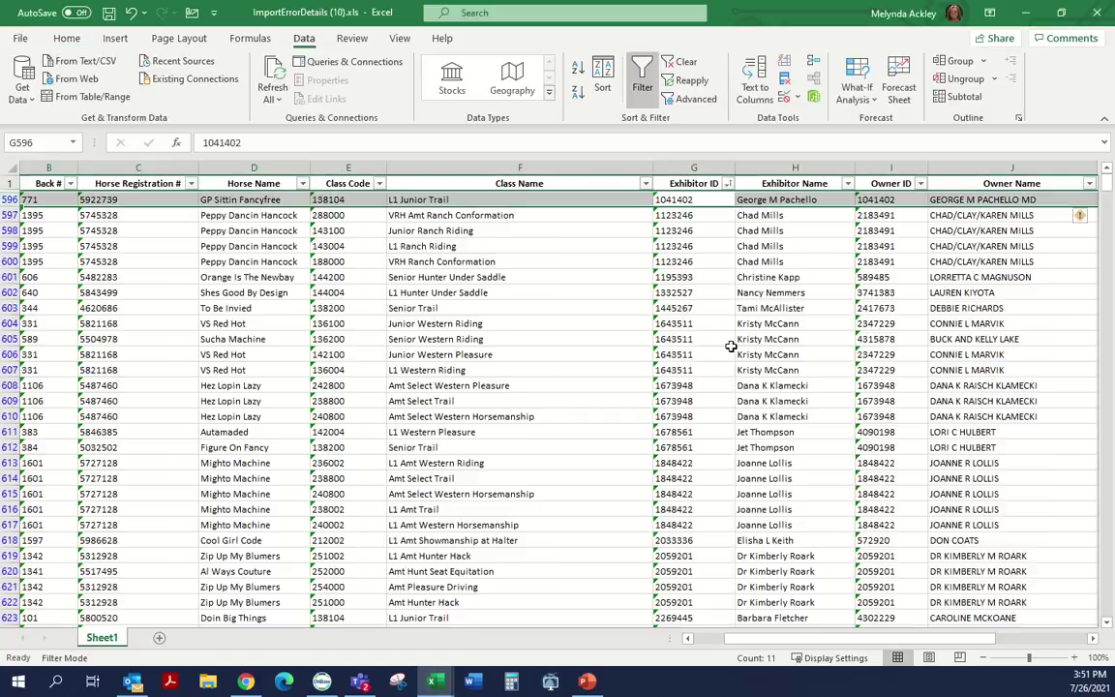
Delete the resolved GP Sittin Fancyfree warning row and copy the next exhibitor ID.
{"action": "right_click", "coordinate": [620, 199]}
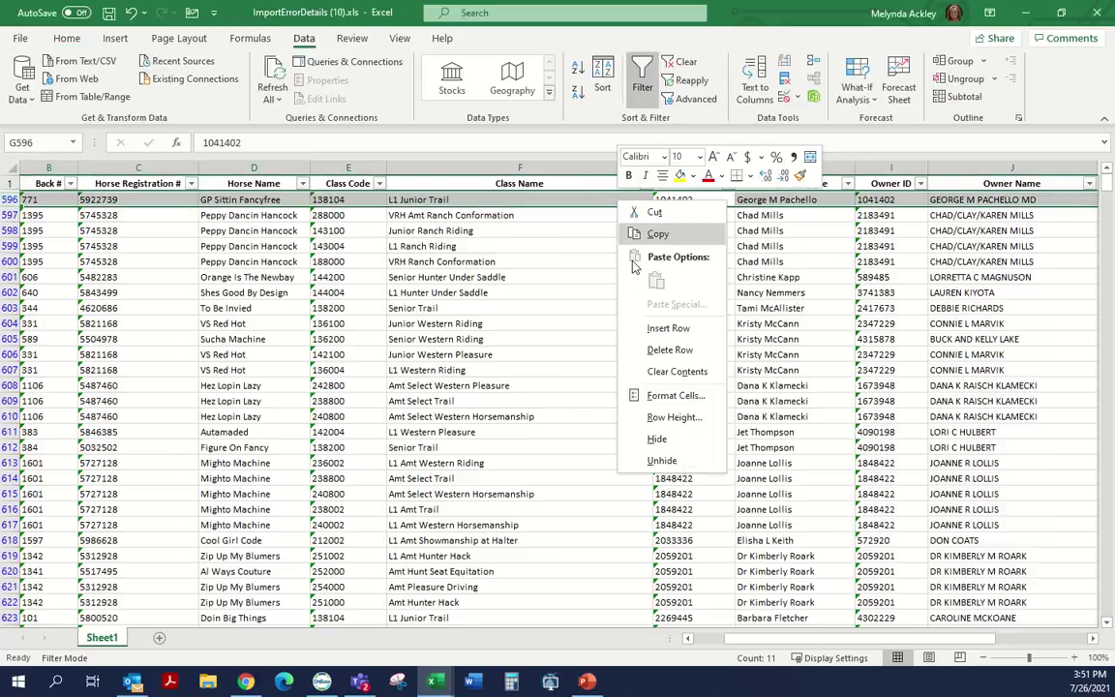
{"action": "left_click", "coordinate": [662, 350]}
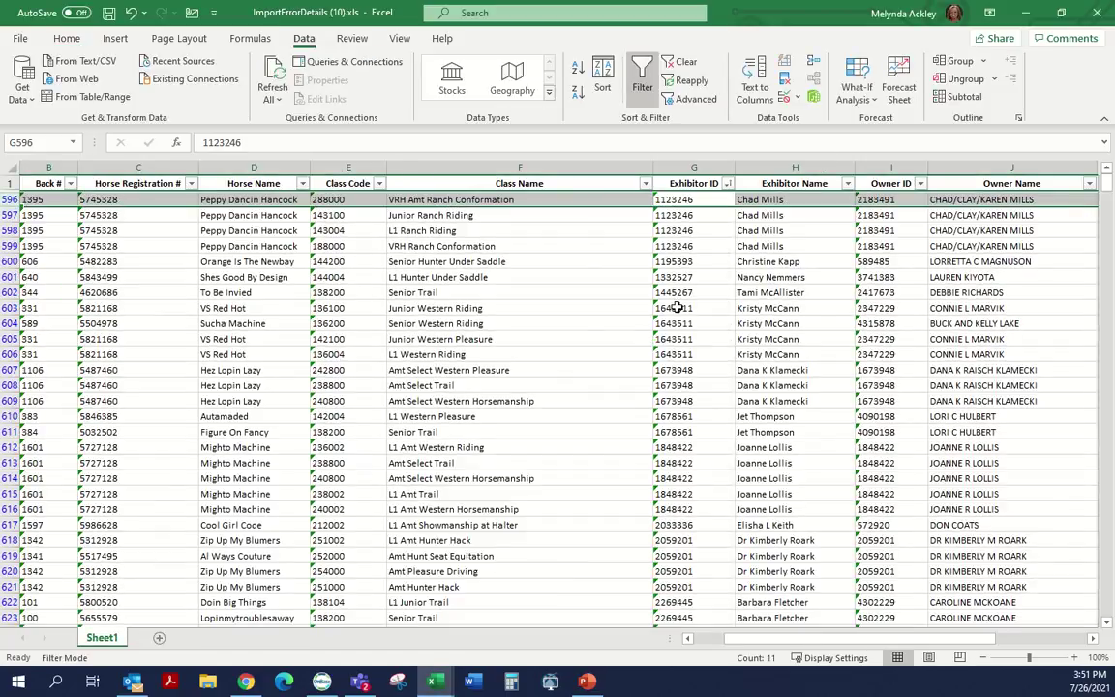
{"action": "left_click", "coordinate": [680, 200]}
{"action": "key", "text": "ctrl+c"}
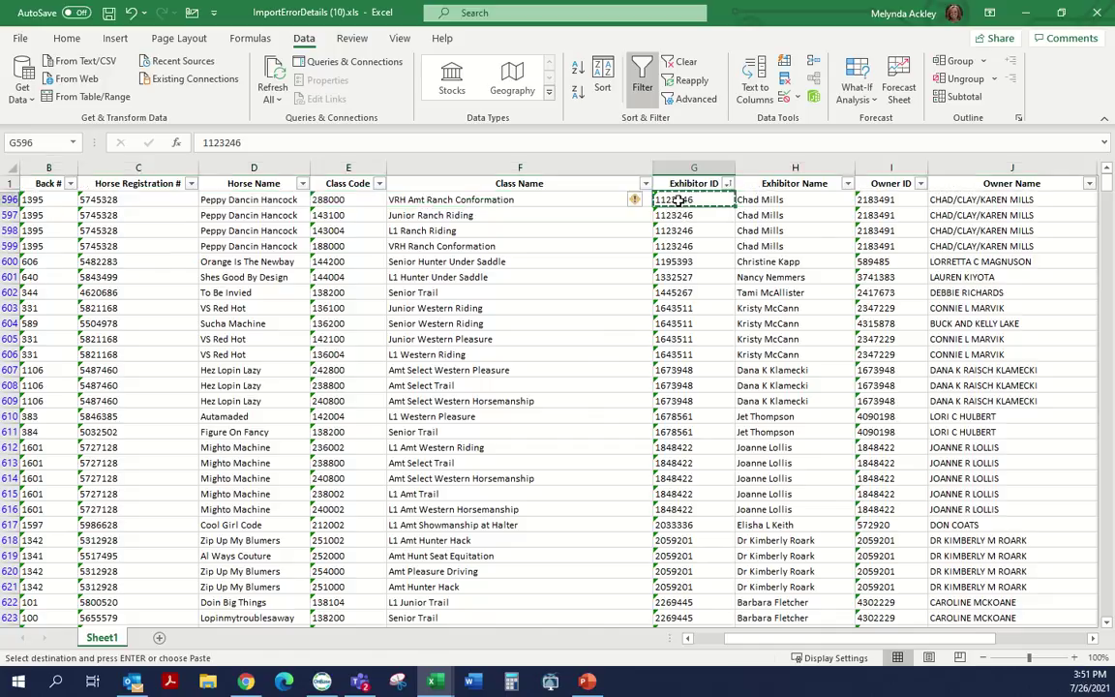
Search the copied exhibitor ID in the AQHA exhibitor lookup.
{"action": "key", "text": "alt+Tab"}
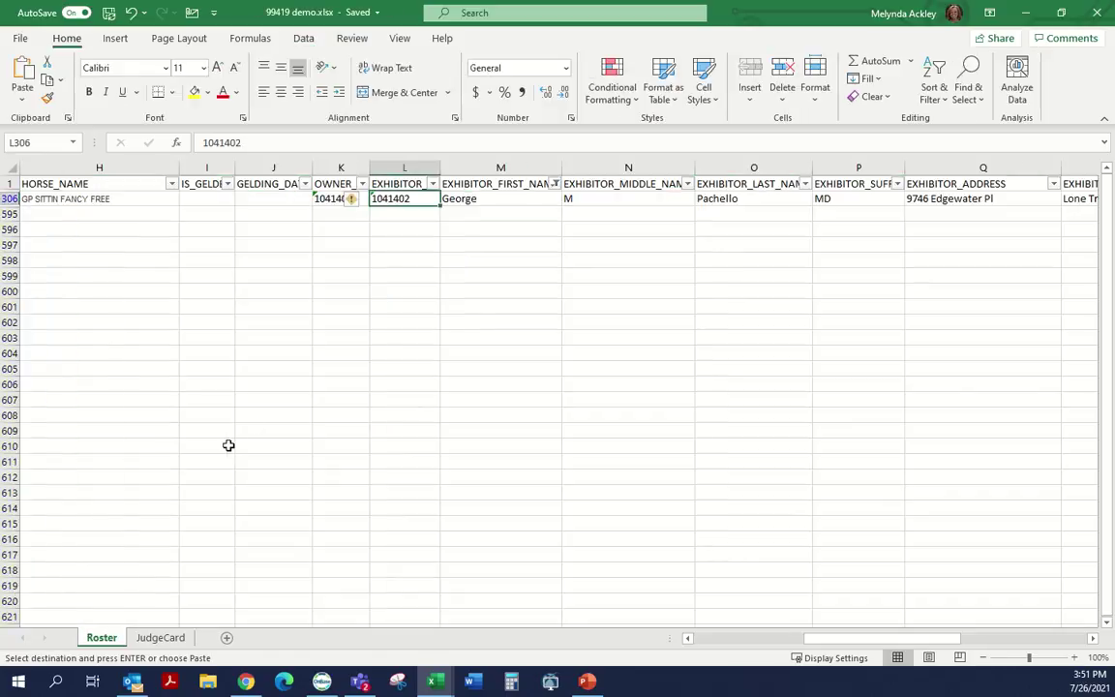
{"action": "key", "text": "alt+Tab"}
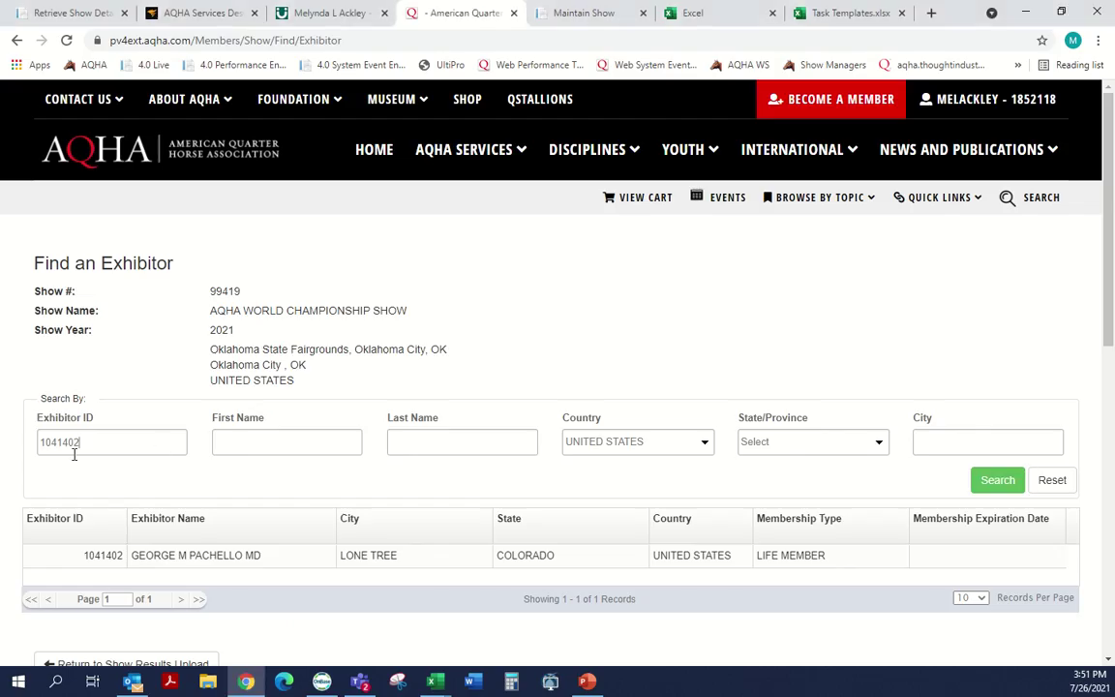
{"action": "left_click_drag", "start_coordinate": [78, 446], "coordinate": [17, 461]}
{"action": "key", "text": "ctrl+v"}
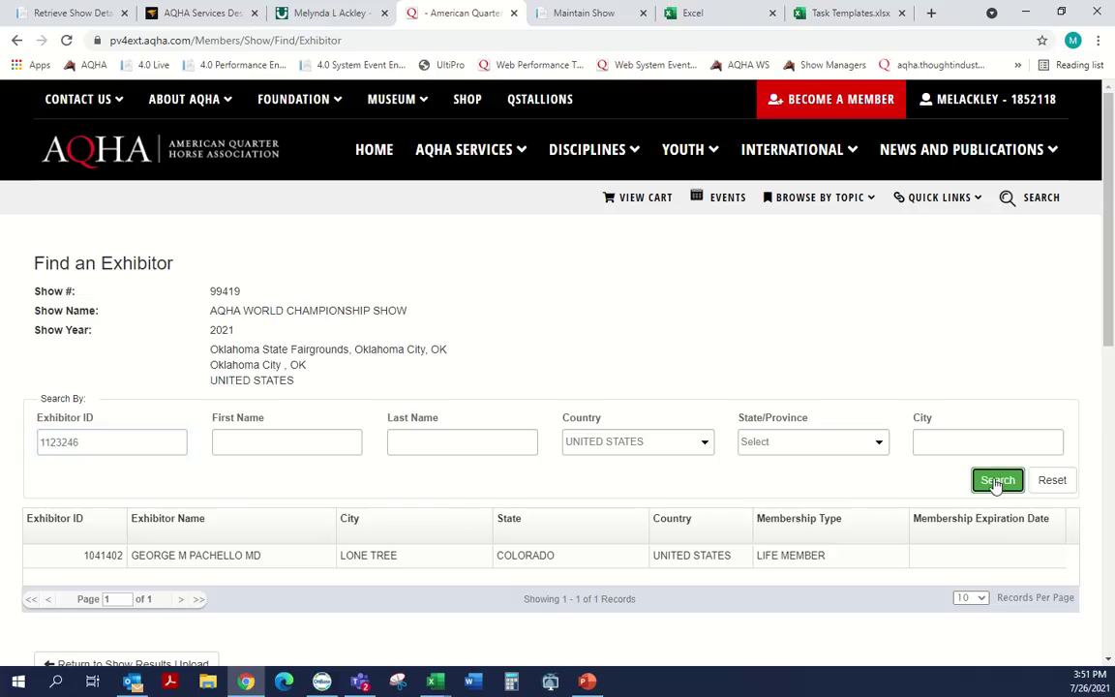
{"action": "left_click", "coordinate": [996, 480]}
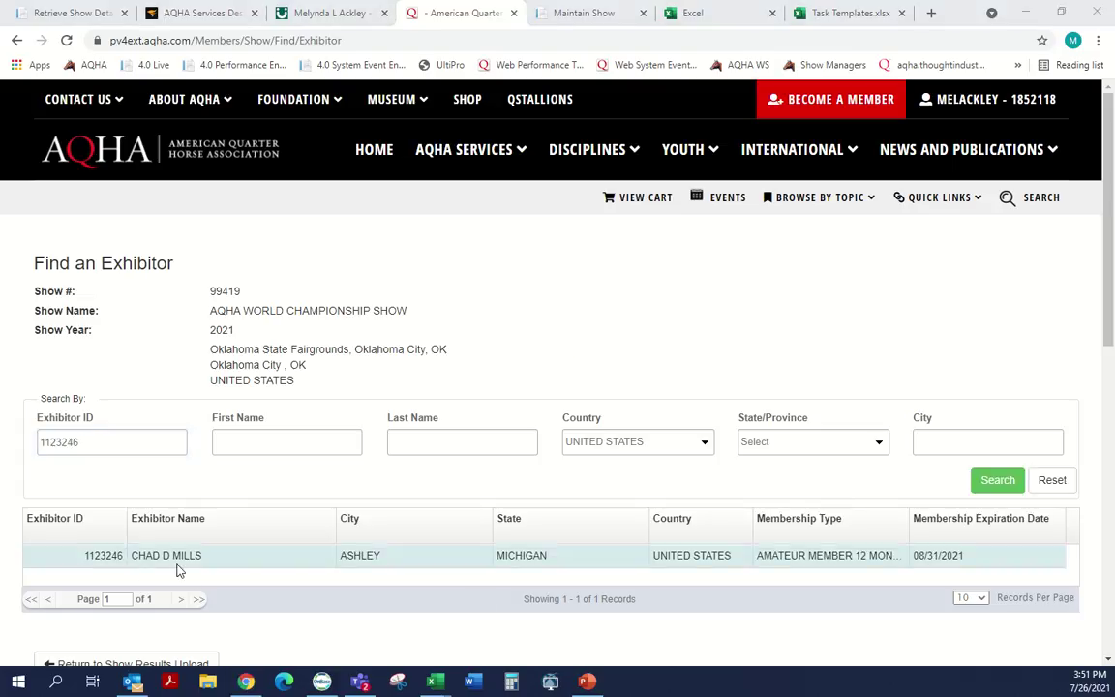
{"action": "key", "text": "alt+Tab"}
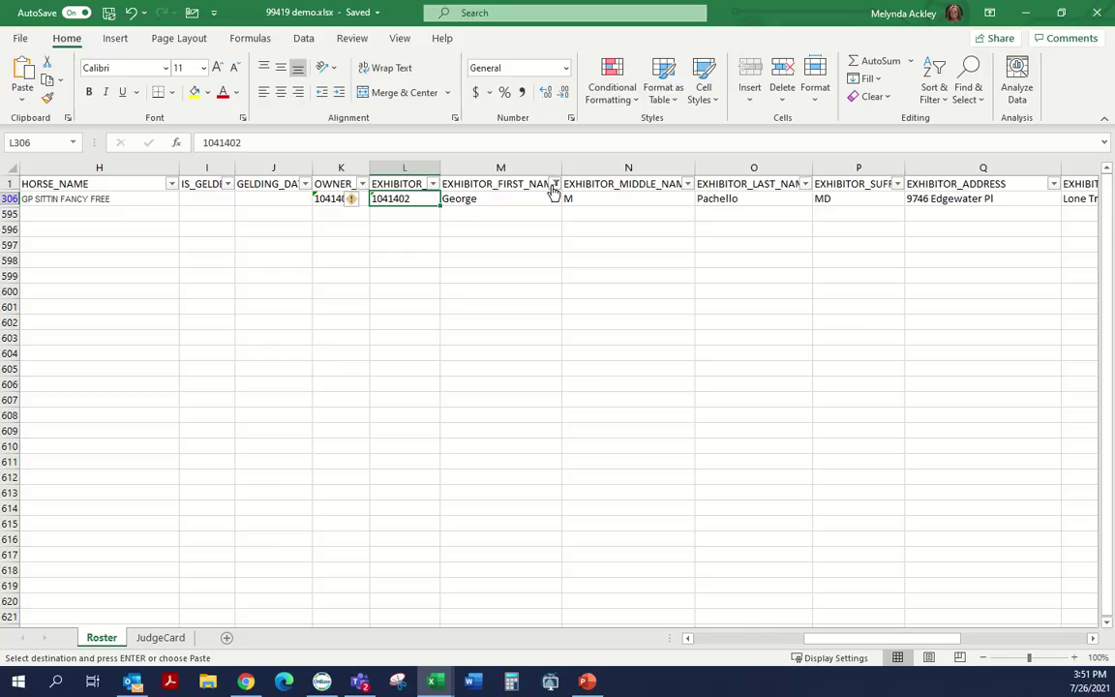
Filter the roster's first-name column to 'CHAD'.
{"action": "left_click", "coordinate": [554, 184]}
{"action": "left_click", "coordinate": [445, 346]}
{"action": "type", "text": "CHAD"}
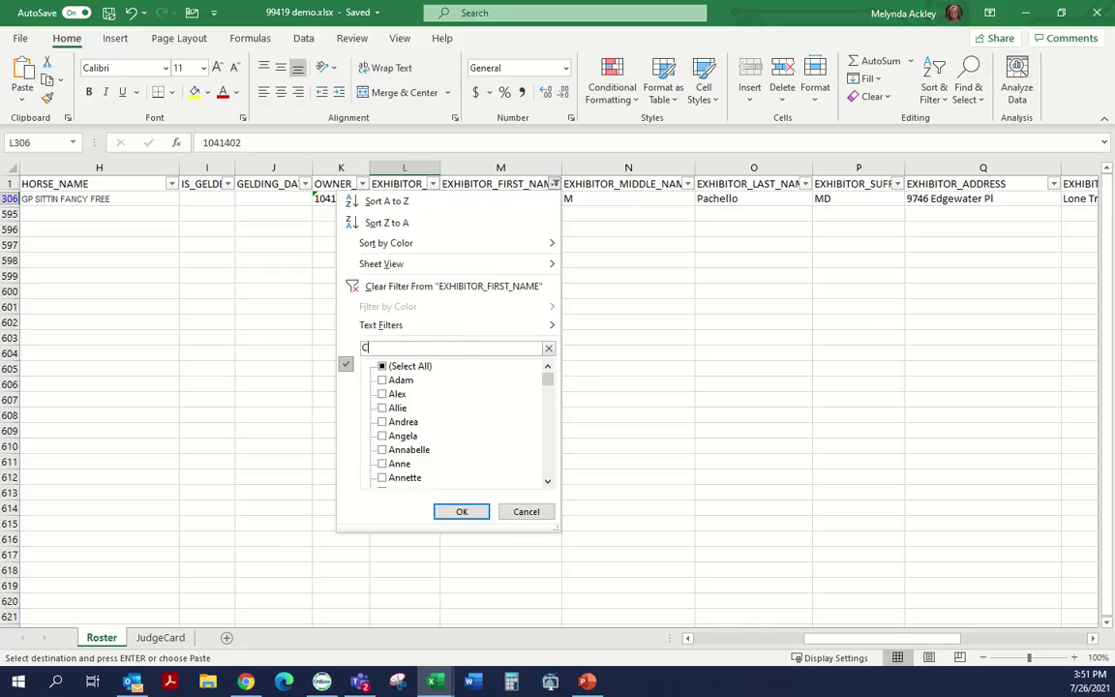
{"action": "key", "text": "Return"}
{"action": "key", "text": "Up"}
{"action": "key", "text": "Up"}
{"action": "key", "text": "Up"}
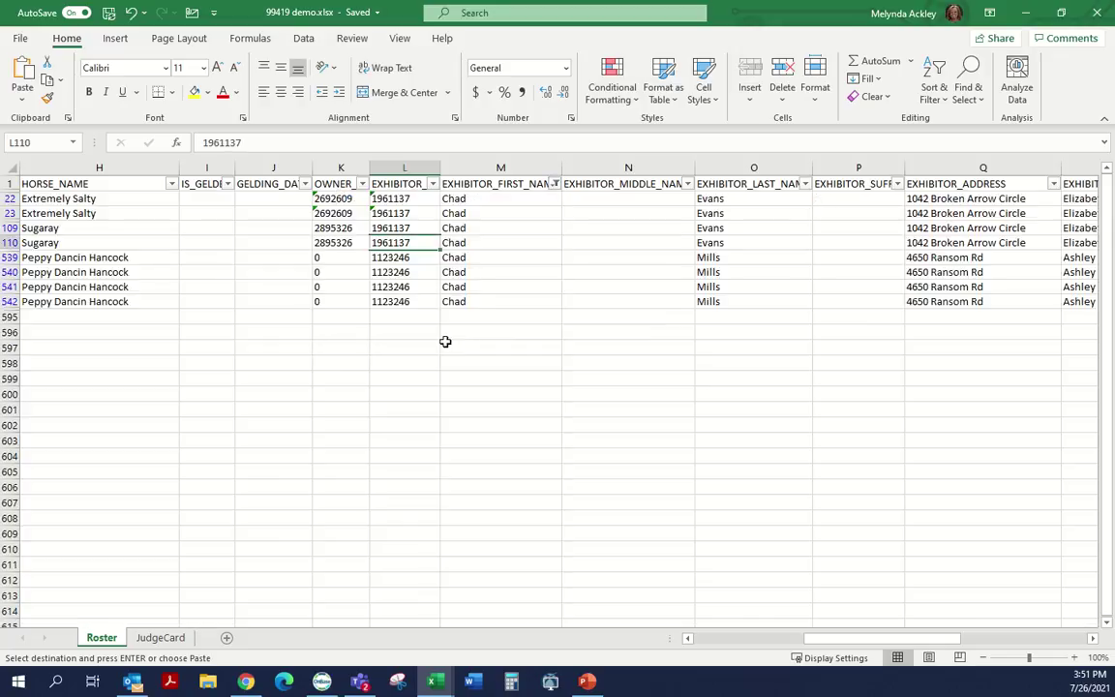
Enter middle initial D for the Peppy Dancin Hancock rows starting at N539.
{"action": "key", "text": "Right"}
{"action": "key", "text": "Right"}
{"action": "key", "text": "Down"}
{"action": "key", "text": "Down"}
{"action": "key", "text": "Down"}
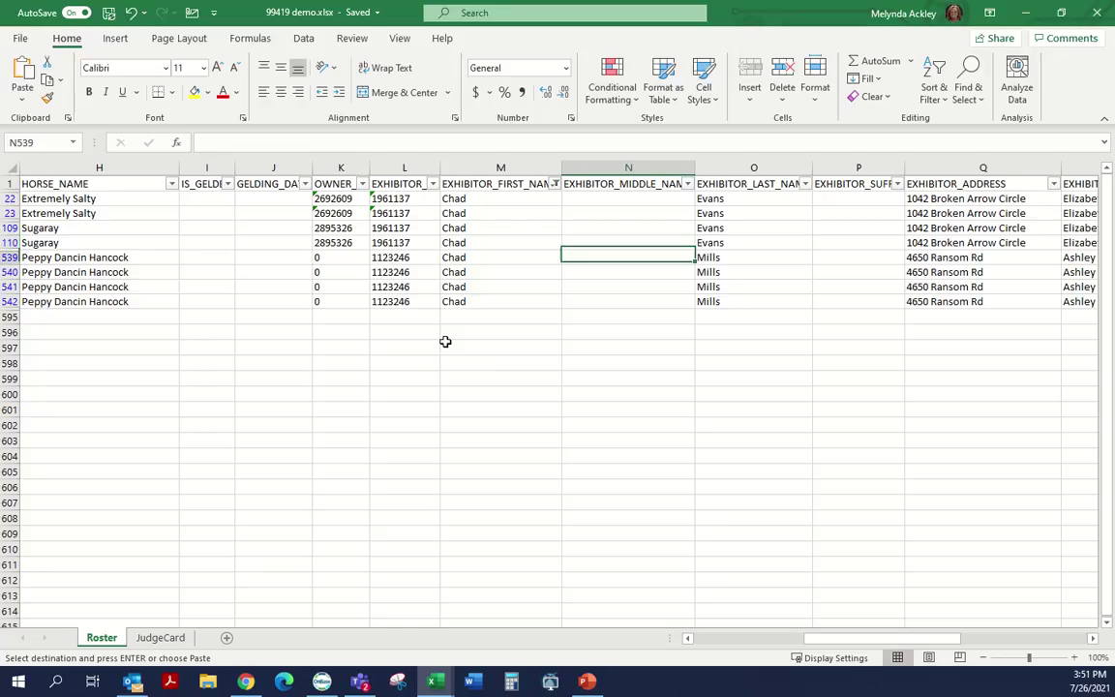
{"action": "key", "text": "alt+Tab"}
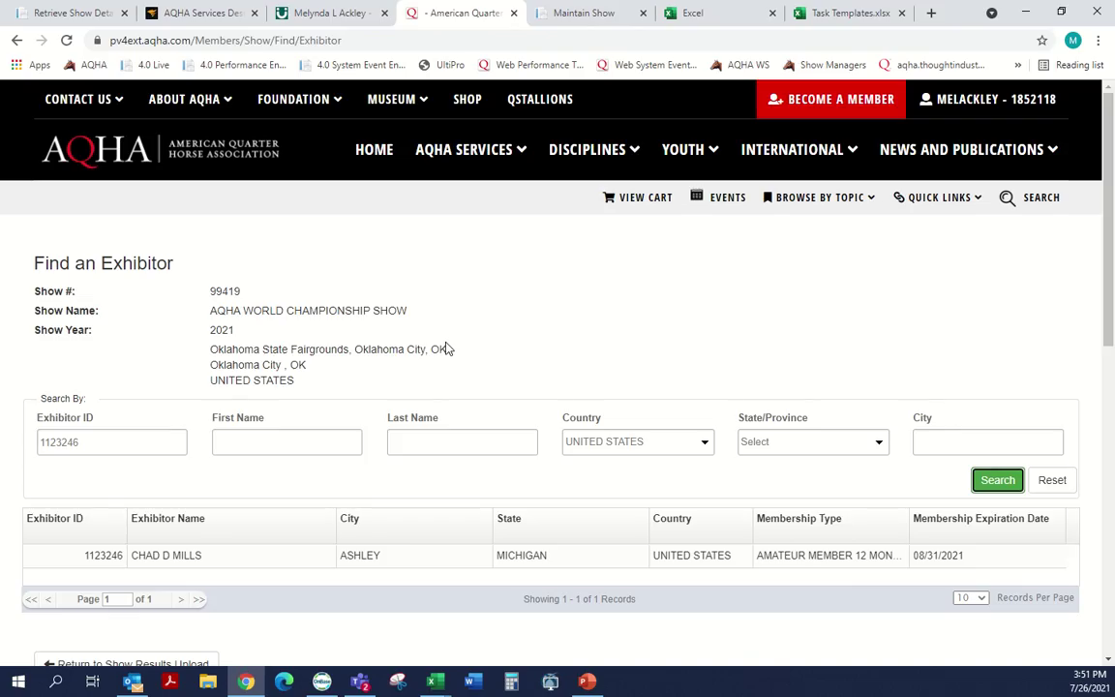
{"action": "key", "text": "alt+Tab"}
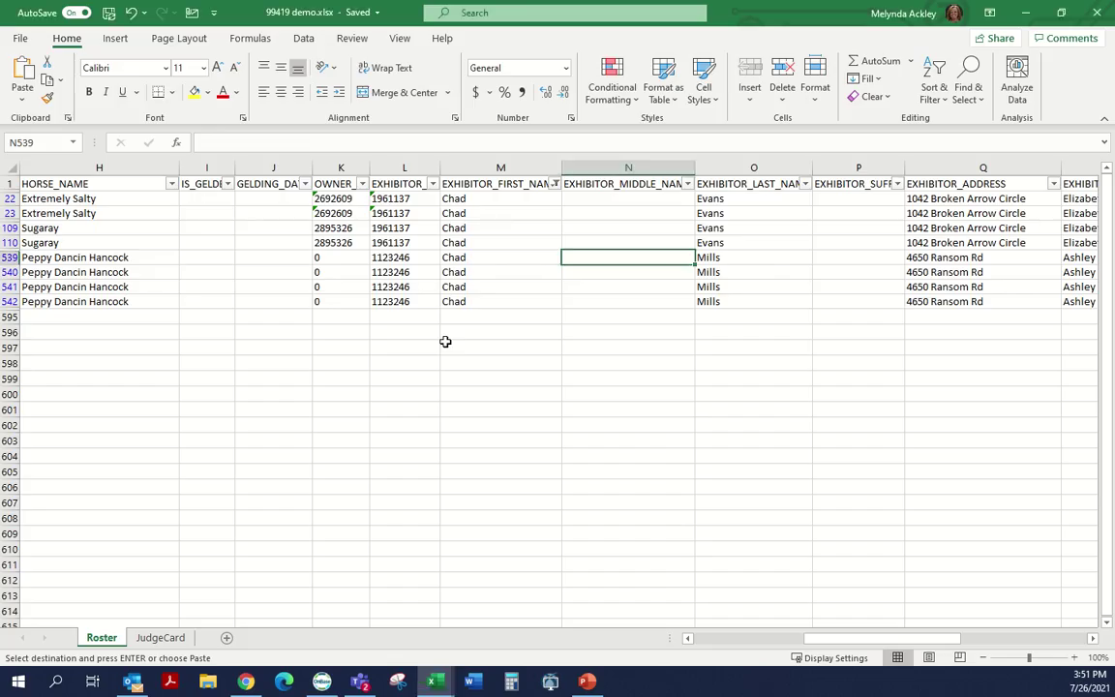
{"action": "type", "text": "D"}
{"action": "key", "text": "Return"}
{"action": "type", "text": "D"}
{"action": "key", "text": "Return"}
{"action": "type", "text": "D"}
{"action": "key", "text": "Return"}
{"action": "type", "text": "D"}
{"action": "key", "text": "Return"}
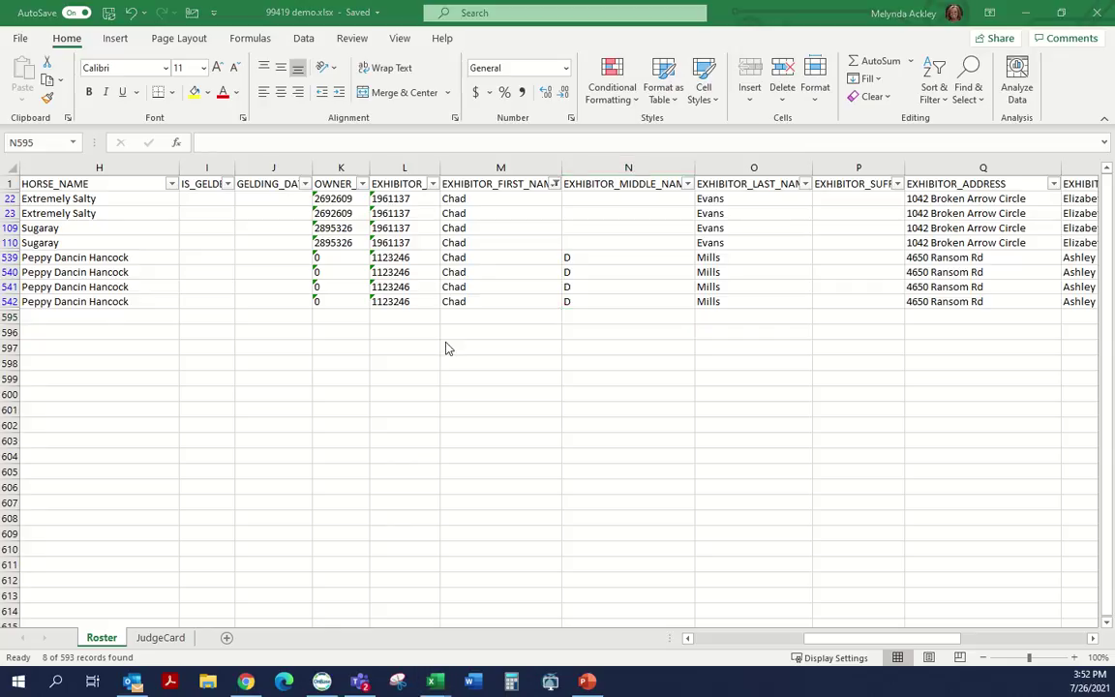
{"action": "key", "text": "alt+Tab"}
Delete the resolved Peppy Dancin Hancock warning rows from the warnings table.
{"action": "key", "text": "shift+space"}
{"action": "key", "text": "shift+Down"}
{"action": "key", "text": "shift+Down"}
{"action": "key", "text": "shift+Down"}
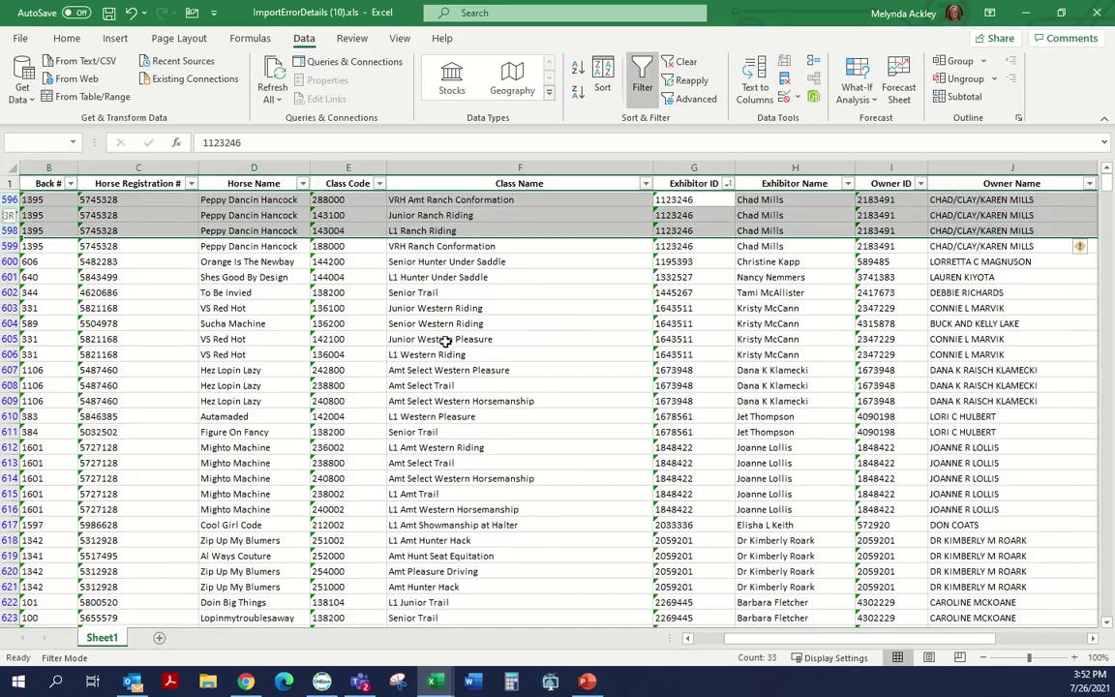
{"action": "right_click", "coordinate": [528, 214]}
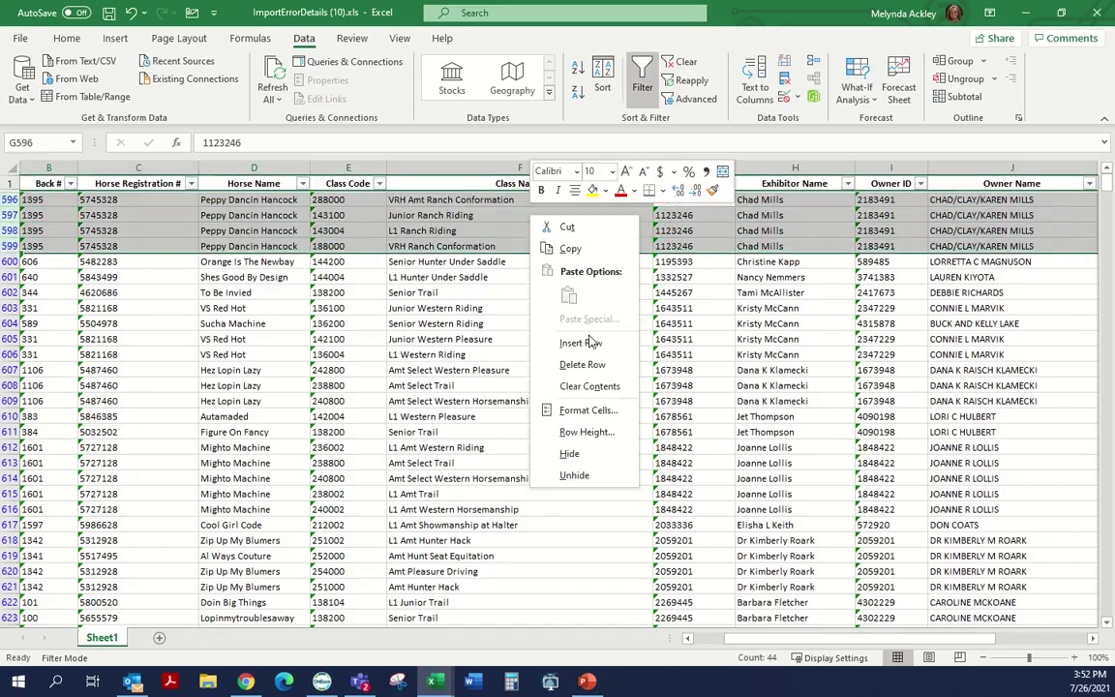
{"action": "left_click", "coordinate": [589, 340]}
{"action": "key", "text": "shift+Down"}
{"action": "key", "text": "shift+Down"}
{"action": "key", "text": "shift+Down"}
{"action": "key", "text": "shift+Down"}
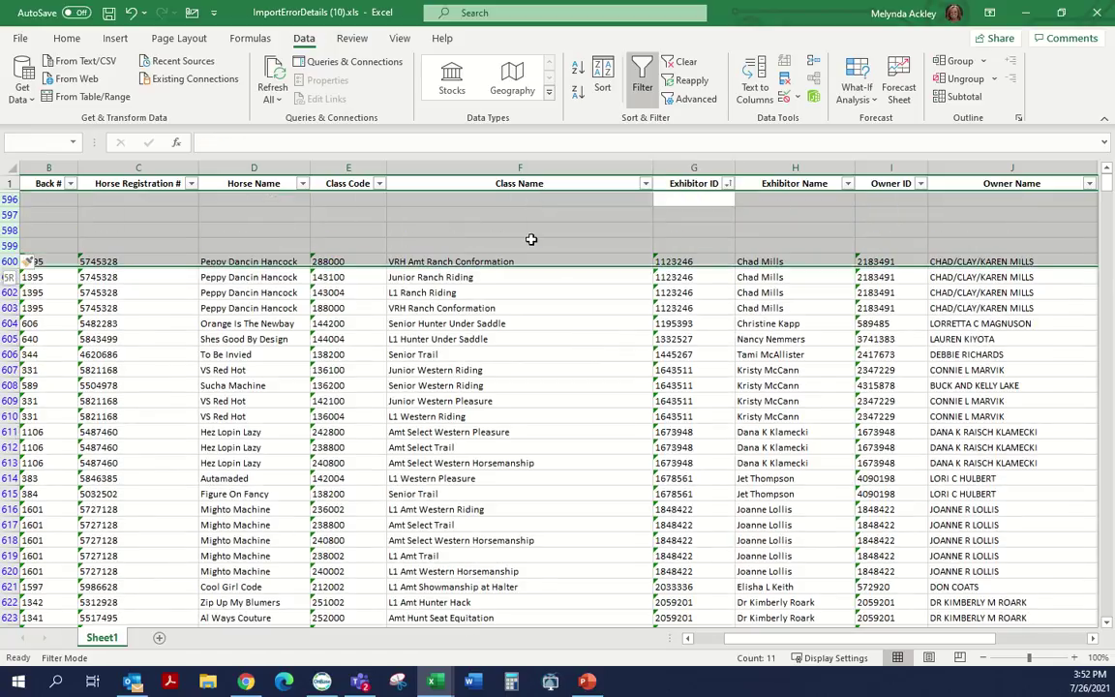
{"action": "right_click", "coordinate": [531, 239]}
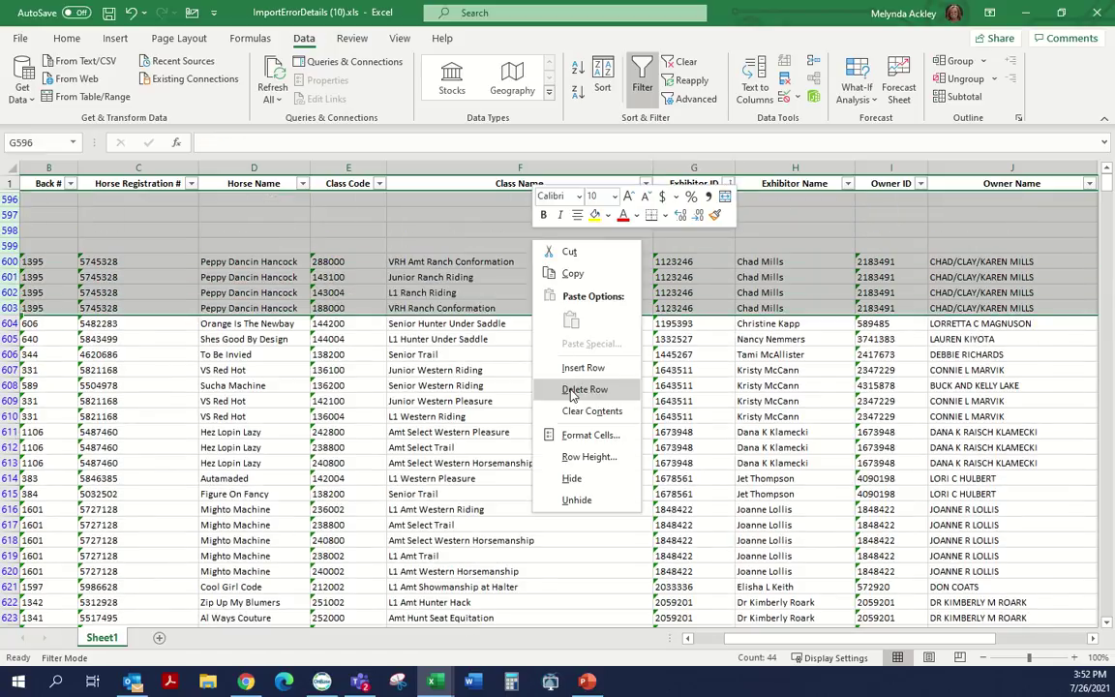
{"action": "left_click", "coordinate": [581, 458]}
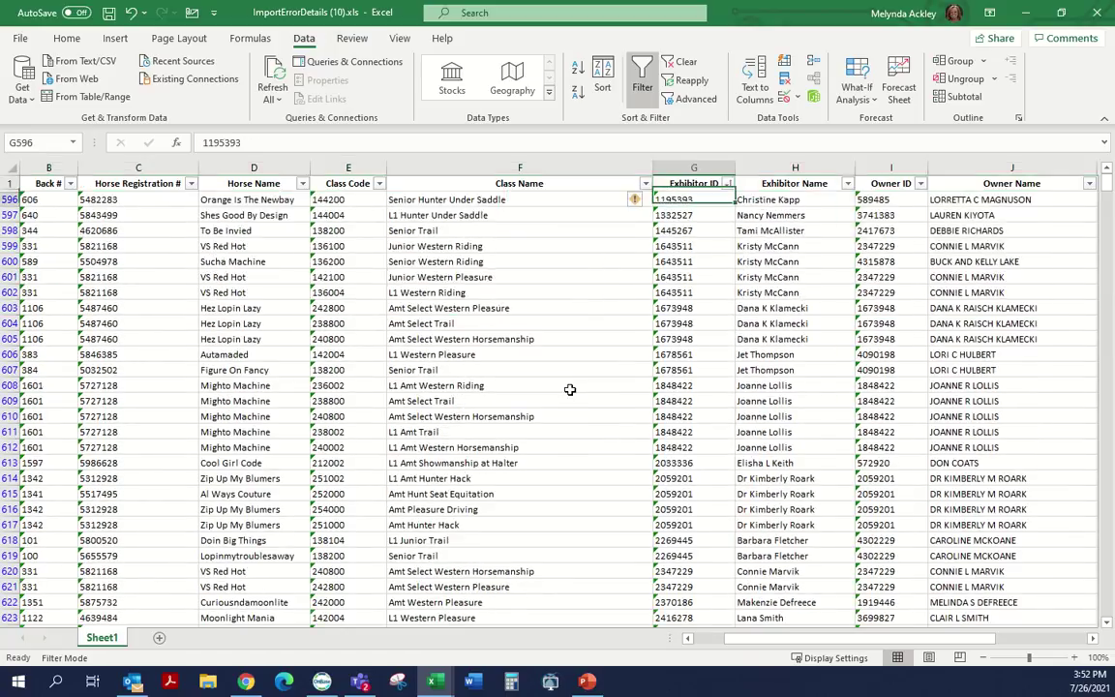
Search the next warning's exhibitor ID on the AQHA exhibitor page.
{"action": "key", "text": "ctrl+c"}
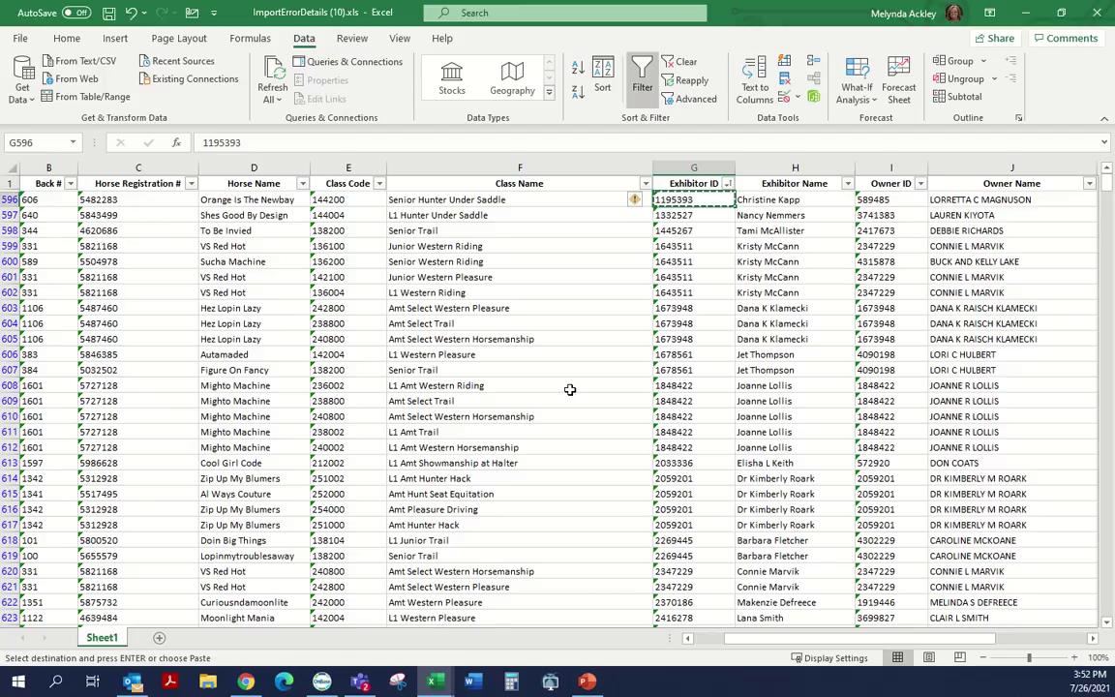
{"action": "key", "text": "alt+Tab"}
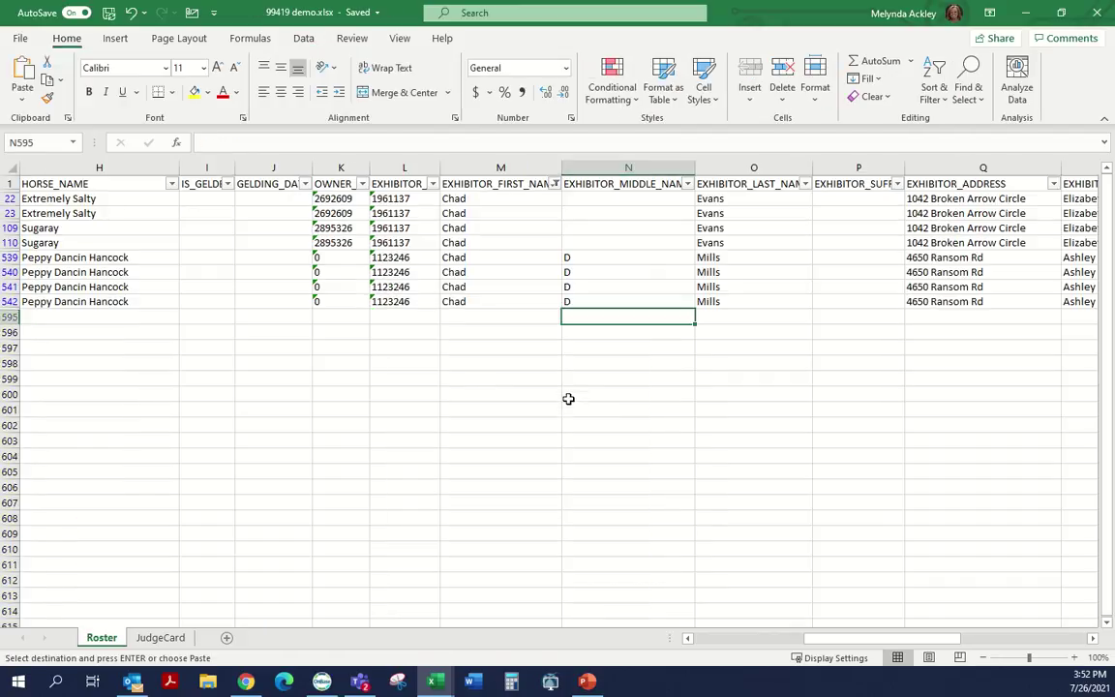
{"action": "key", "text": "alt+Tab"}
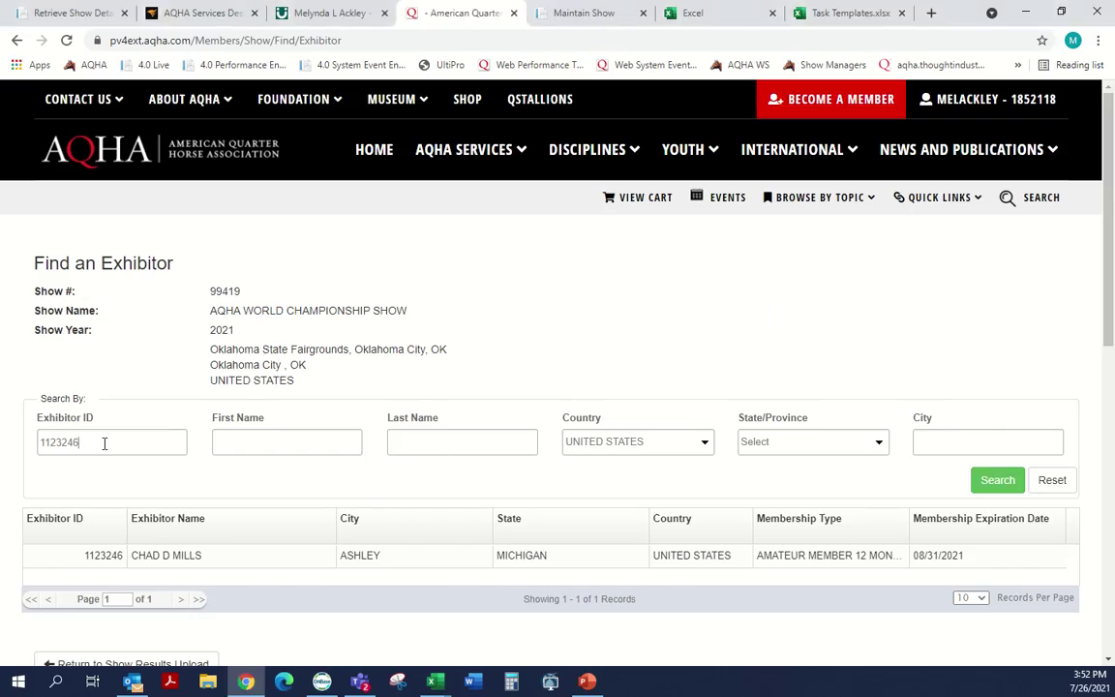
{"action": "left_click_drag", "start_coordinate": [105, 442], "coordinate": [29, 452]}
{"action": "key", "text": "ctrl+v"}
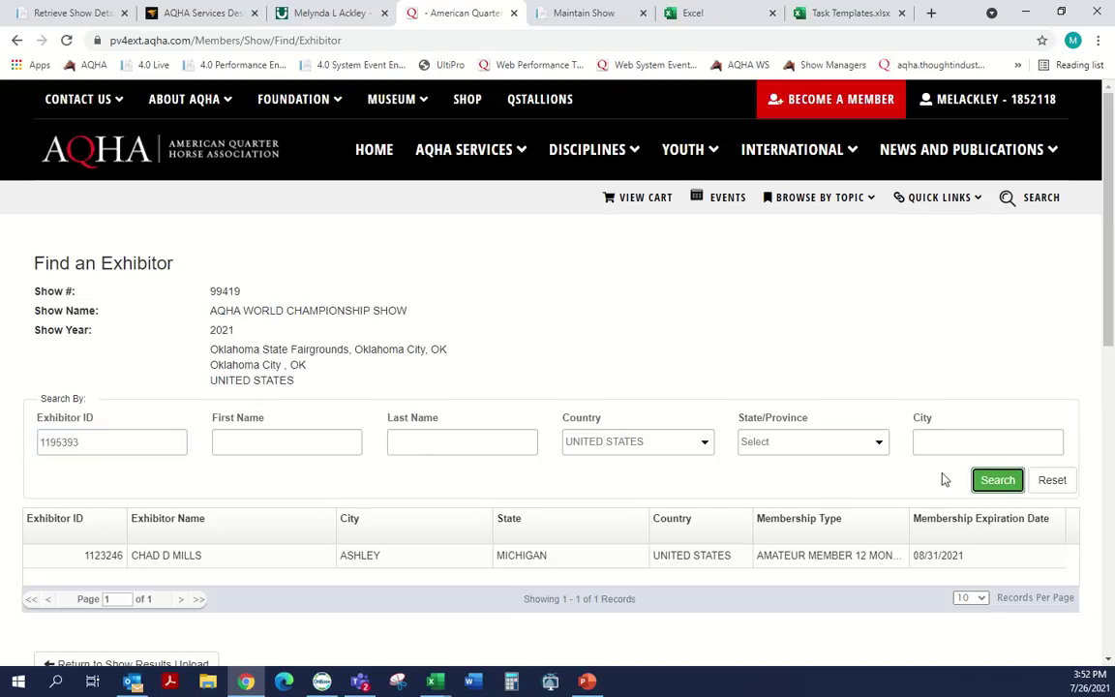
{"action": "left_click", "coordinate": [992, 480]}
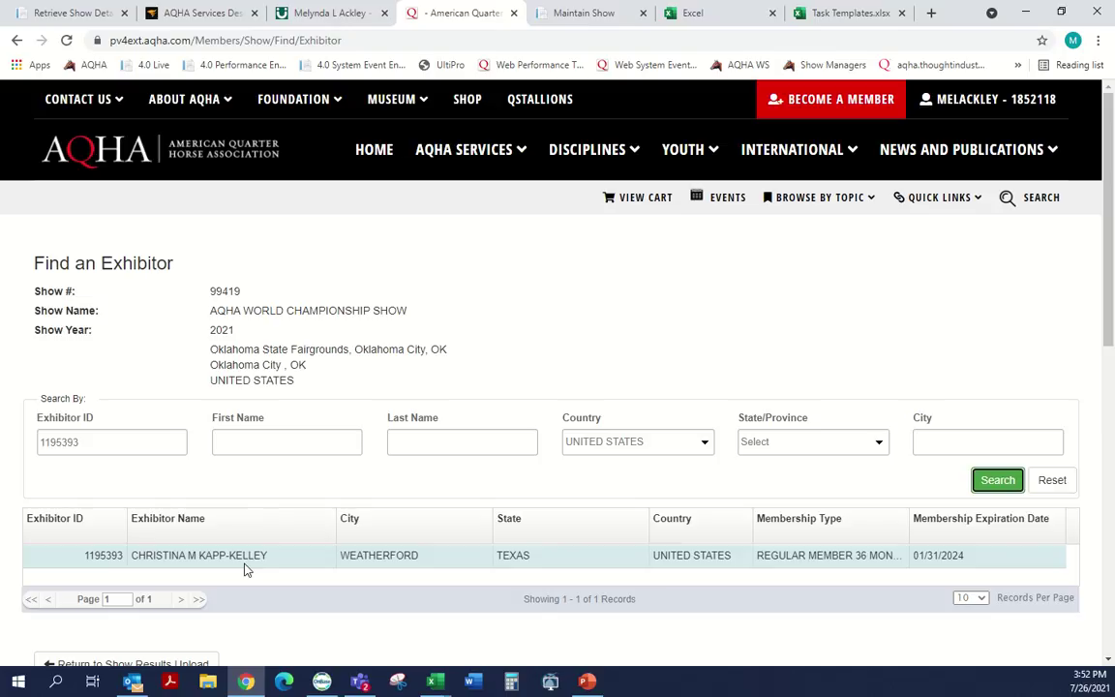
{"action": "key", "text": "alt+Tab"}
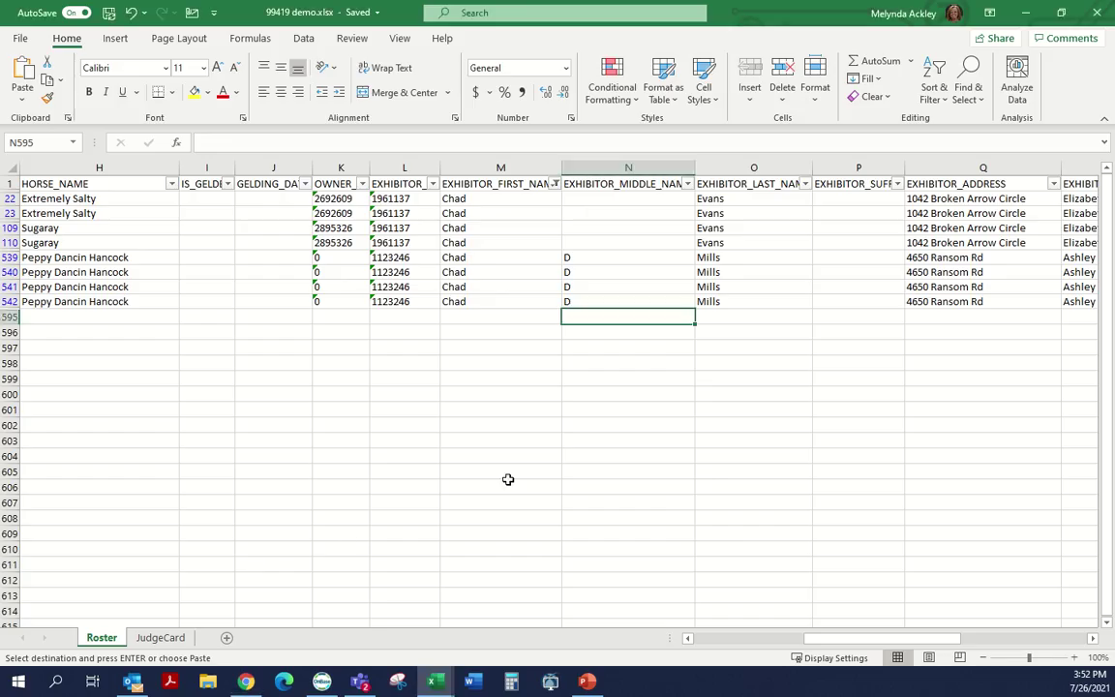
Filter the roster's first-name column with the search text 'CHRI'.
{"action": "left_click", "coordinate": [555, 183]}
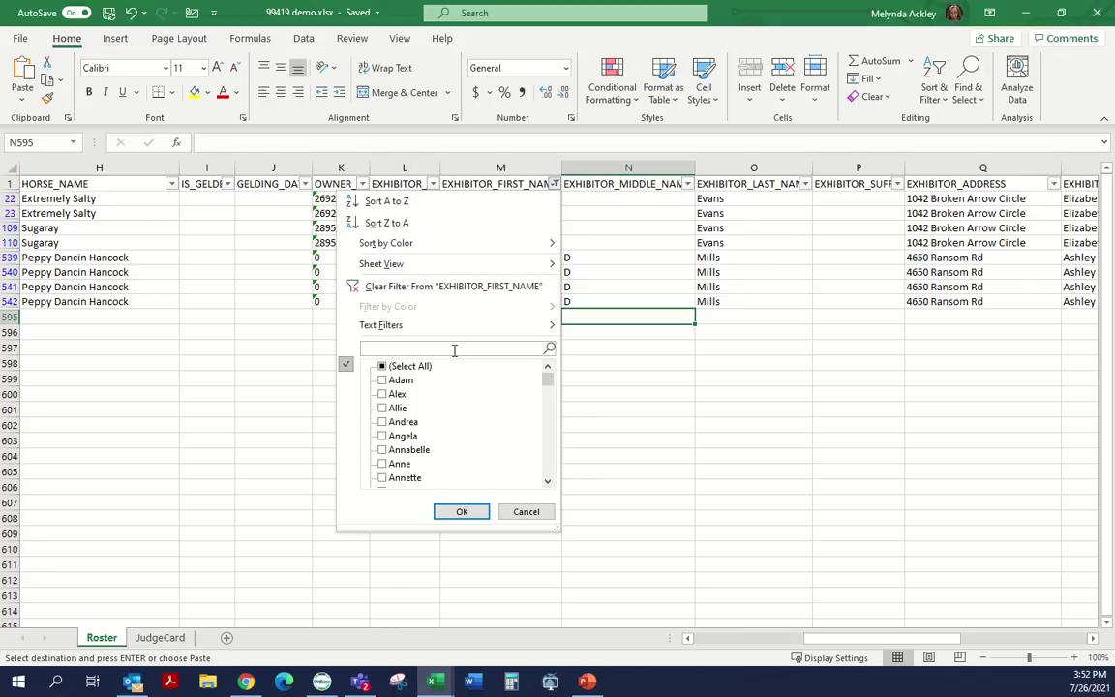
{"action": "type", "text": "CHRIS"}
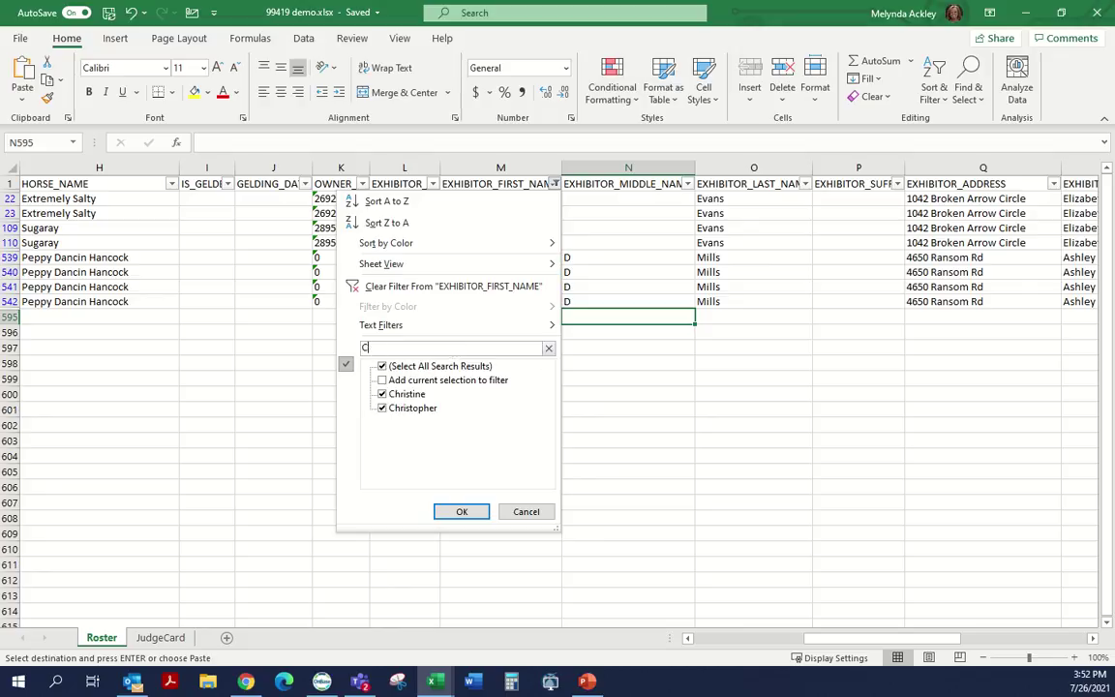
{"action": "key", "text": "BackSpace"}
{"action": "key", "text": "BackSpace"}
{"action": "key", "text": "BackSpace"}
{"action": "key", "text": "BackSpace"}
{"action": "type", "text": "HRI"}
{"action": "key", "text": "Return"}
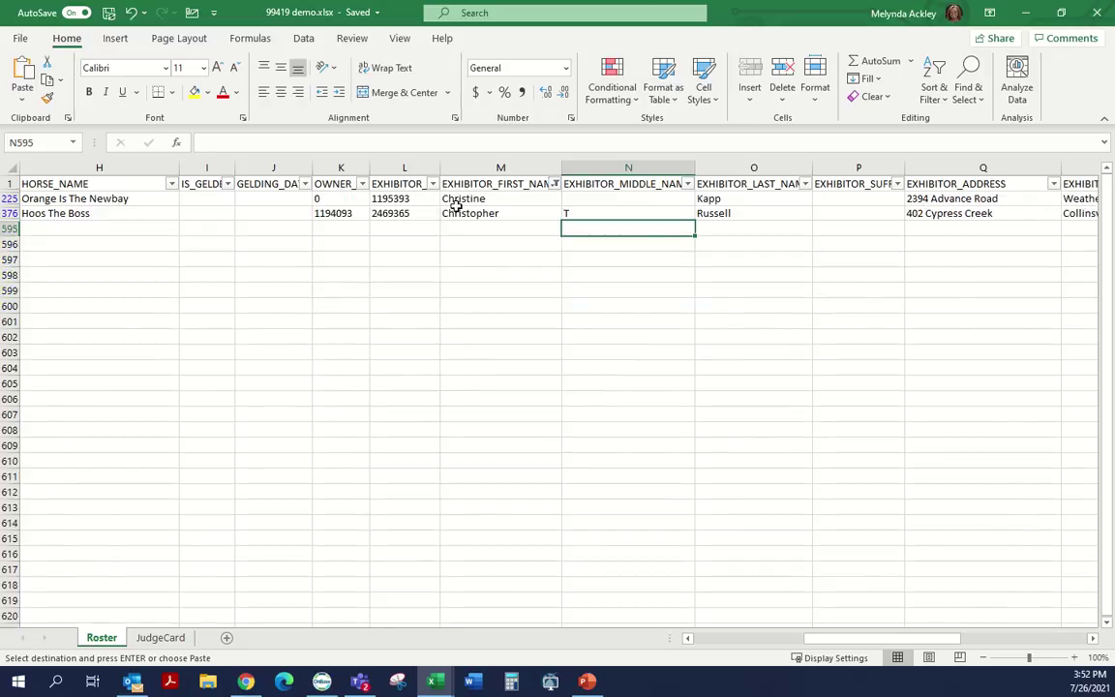
Correct the final letter of row 225's first name to a lowercase 'a'.
{"action": "left_click", "coordinate": [455, 198]}
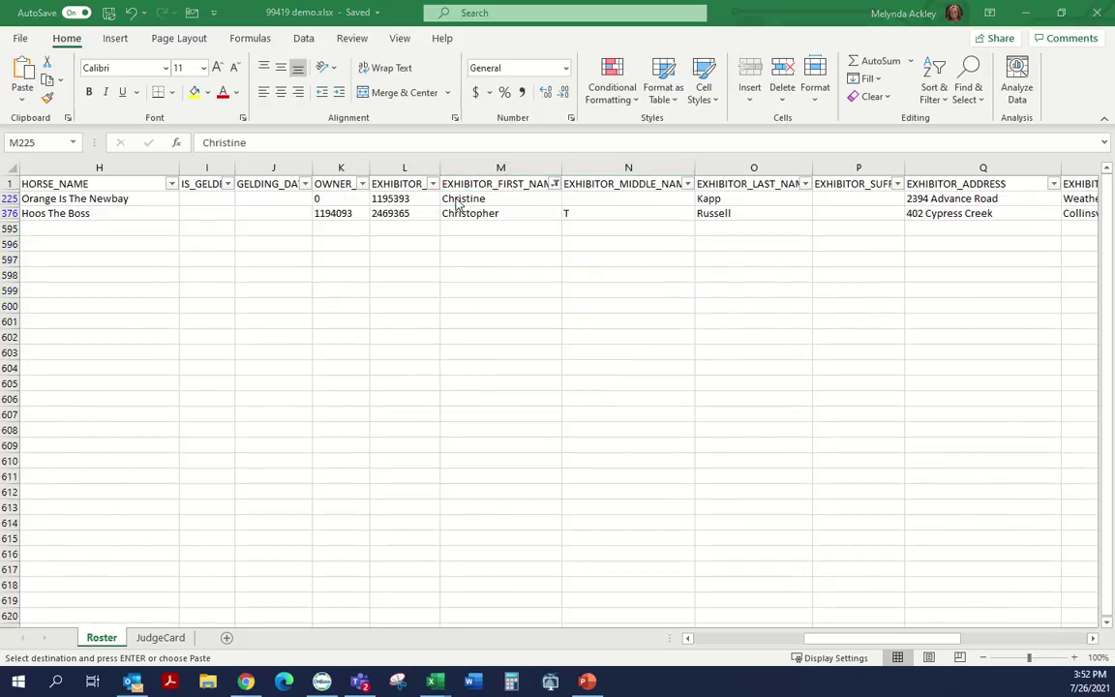
{"action": "key", "text": "alt+Tab"}
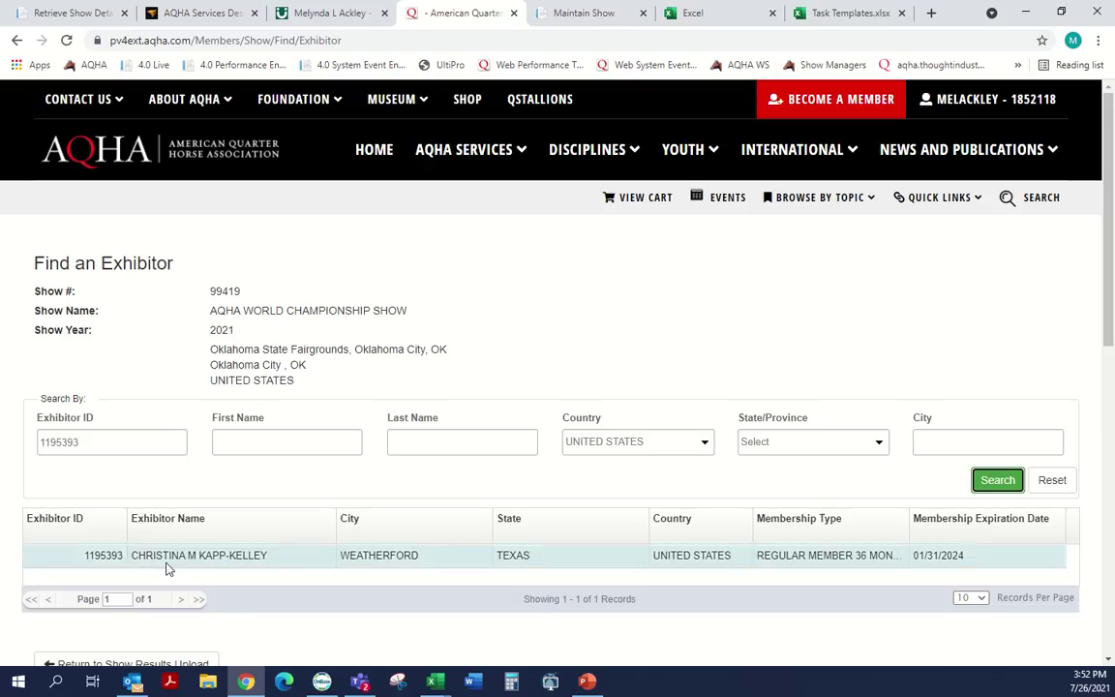
{"action": "key", "text": "alt+Tab"}
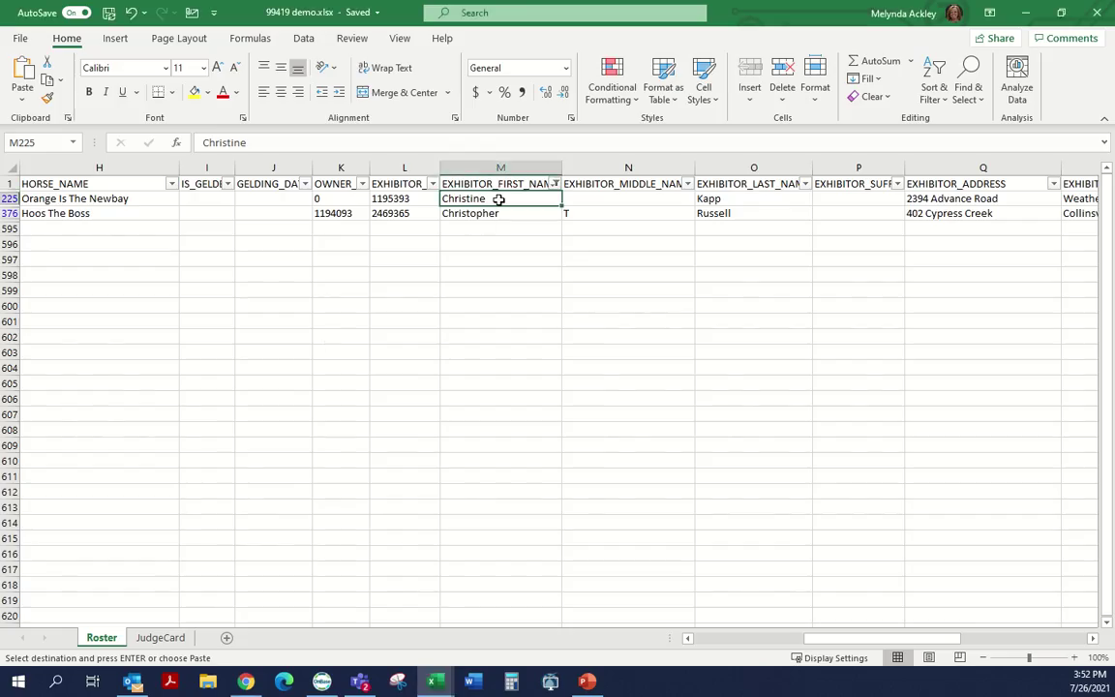
{"action": "double_click", "coordinate": [500, 198]}
{"action": "key", "text": "BackSpace"}
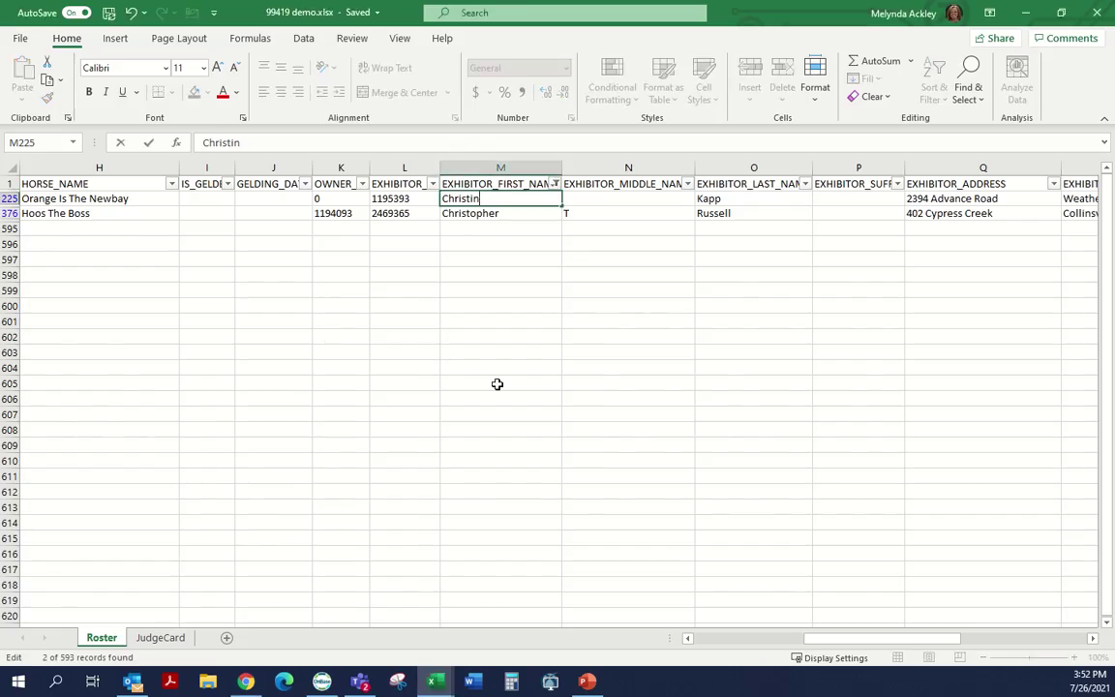
{"action": "type", "text": "A"}
{"action": "key", "text": "BackSpace"}
{"action": "type", "text": "a"}
{"action": "key", "text": "alt+Tab"}
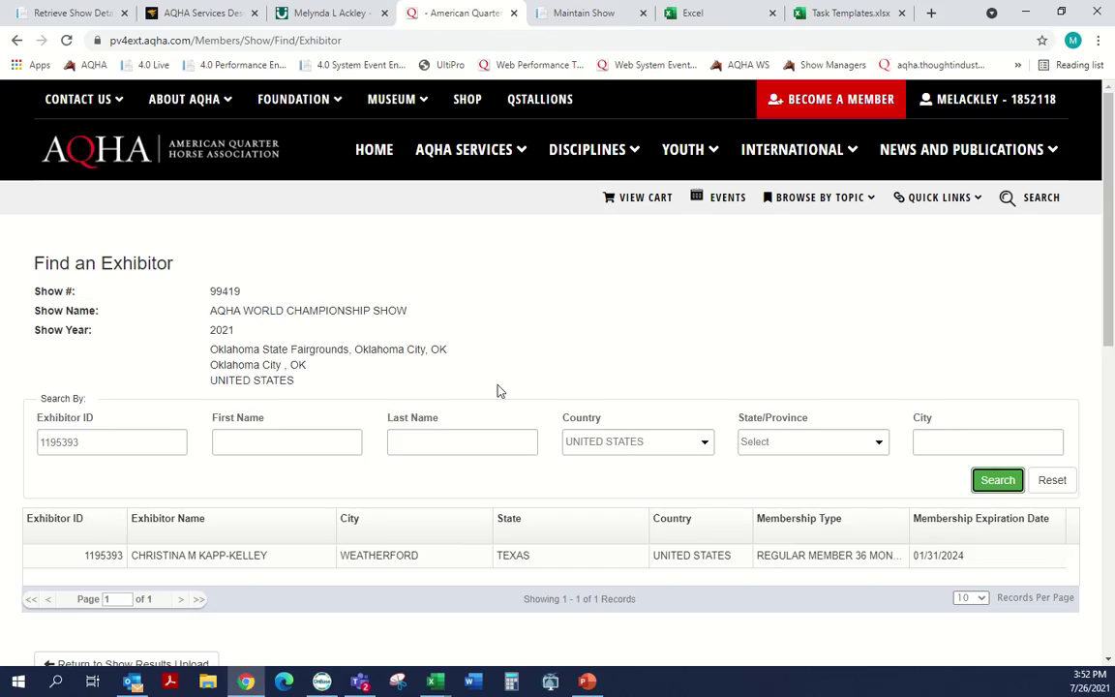
{"action": "key", "text": "alt+Tab"}
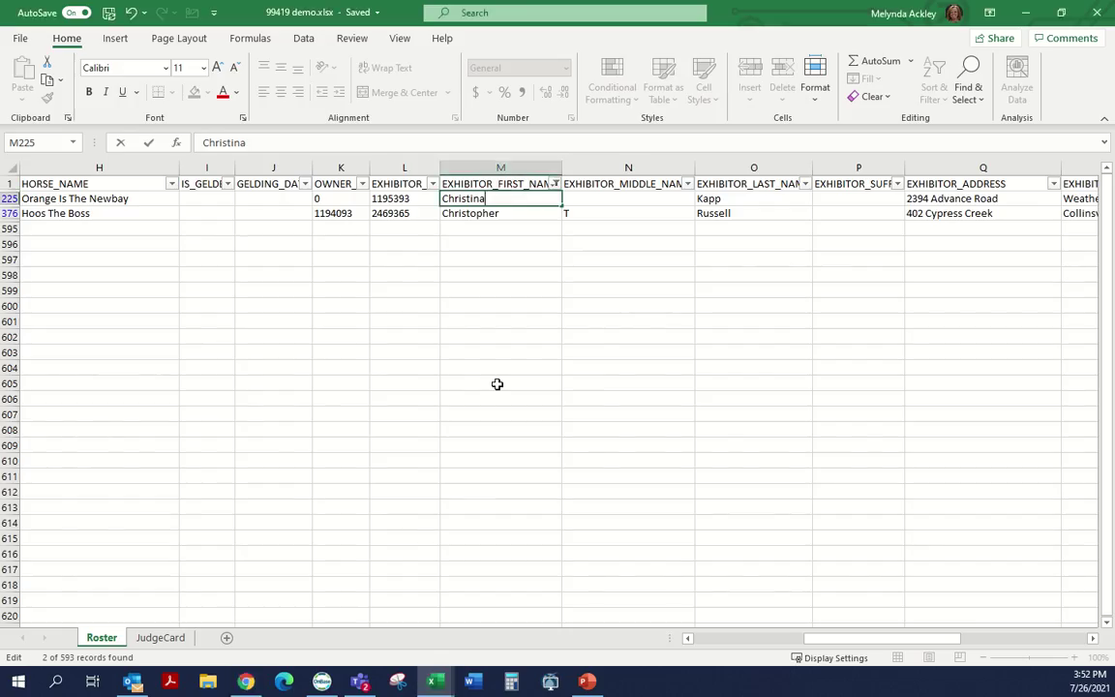
{"action": "key", "text": "Tab"}
Set row 225's middle initial to M and append '-Kelley' to the last name.
{"action": "type", "text": "m"}
{"action": "key", "text": "Tab"}
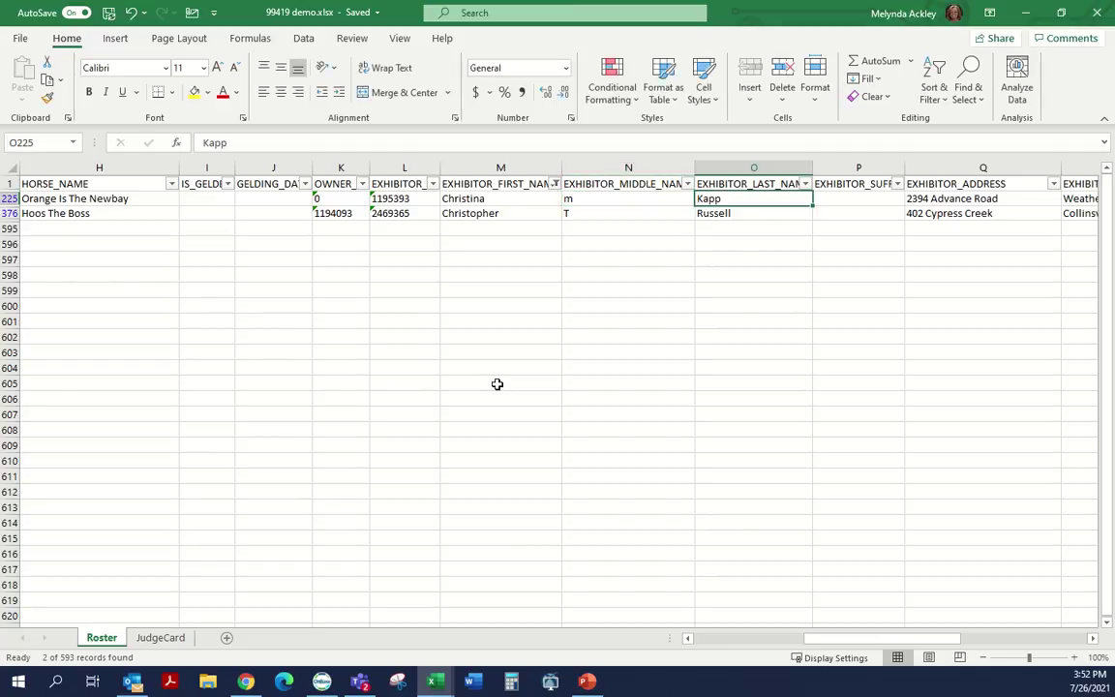
{"action": "key", "text": "alt+Tab"}
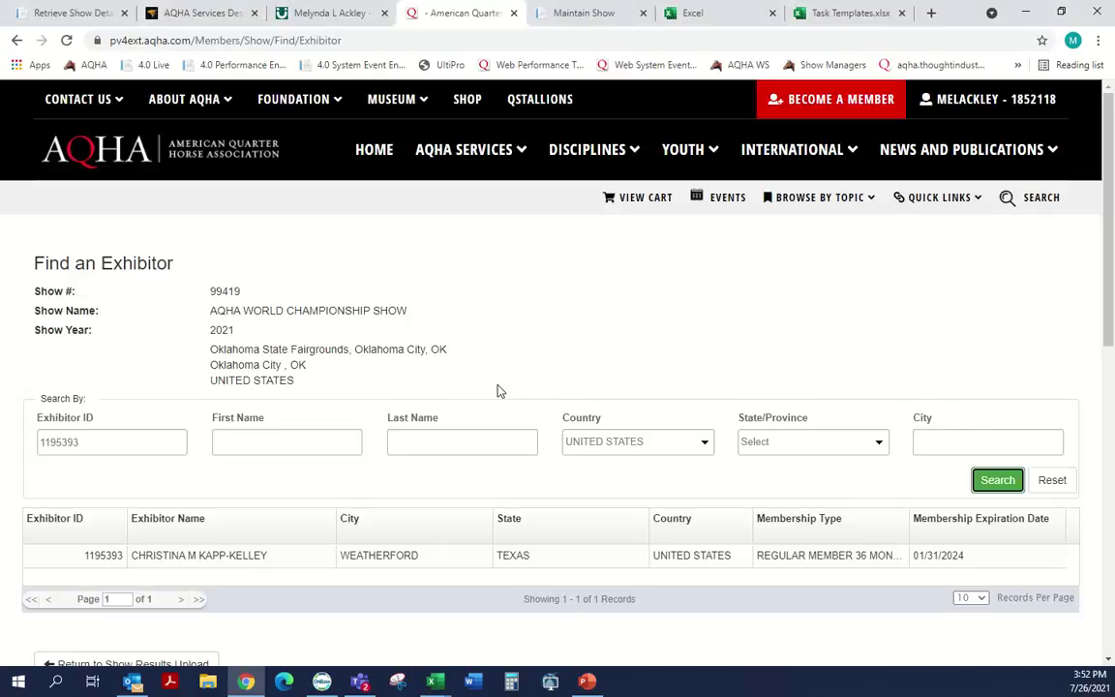
{"action": "key", "text": "alt+Tab"}
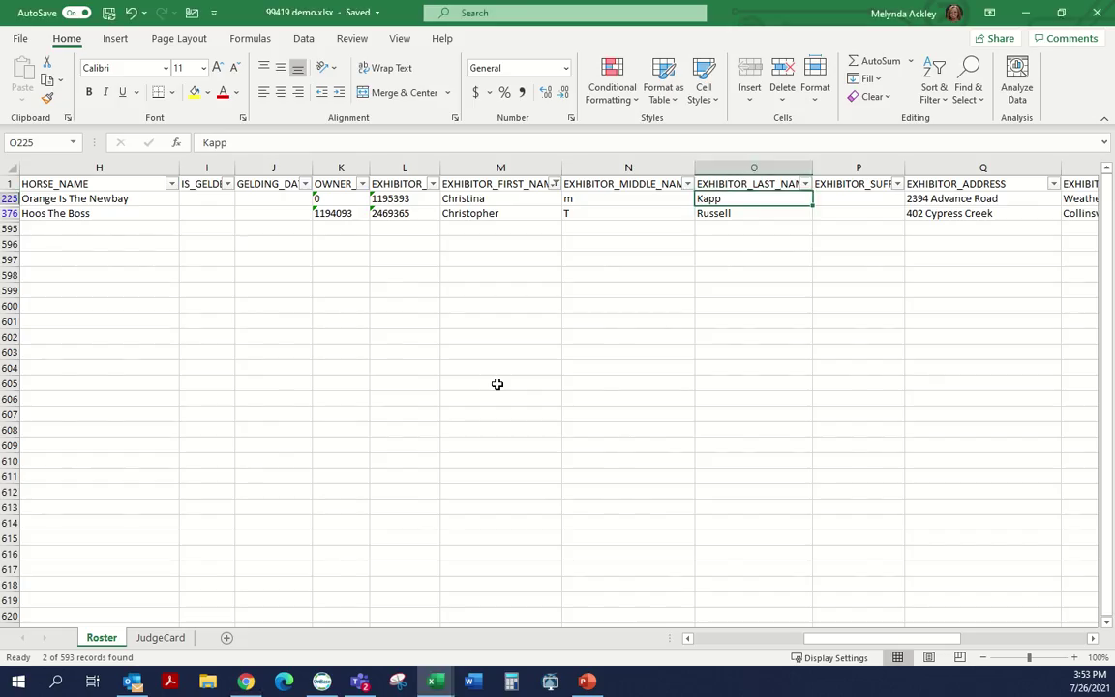
{"action": "key", "text": "F2"}
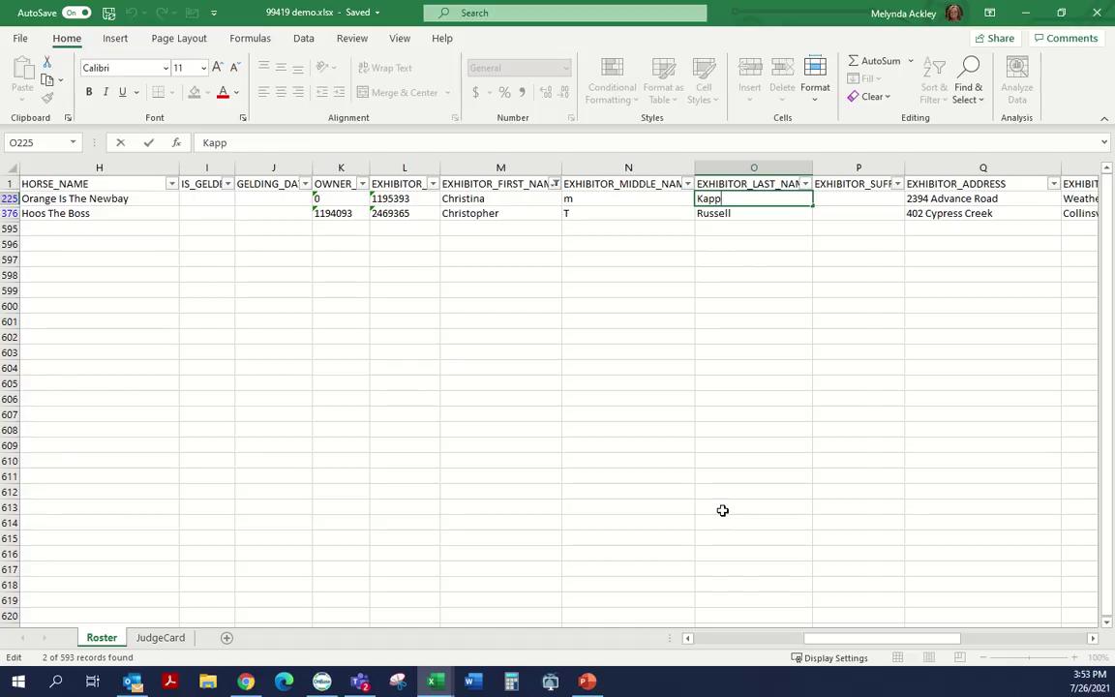
{"action": "type", "text": "-Kell"}
{"action": "key", "text": "alt+Tab"}
{"action": "key", "text": "alt+Tab"}
{"action": "type", "text": "ey"}
{"action": "key", "text": "shift+Tab"}
{"action": "type", "text": "M"}
{"action": "key", "text": "ctrl+Return"}
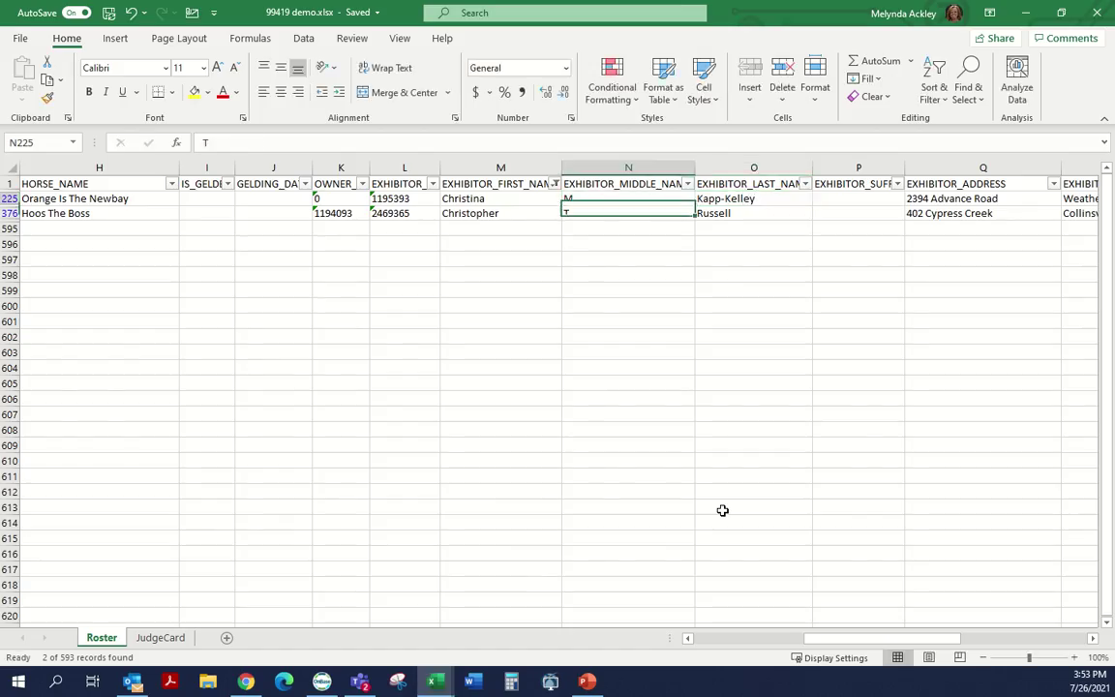
{"action": "key", "text": "Left"}
{"action": "key", "text": "Left"}
{"action": "key", "text": "Right"}
{"action": "key", "text": "Right"}
{"action": "key", "text": "Right"}
{"action": "key", "text": "Left"}
{"action": "key", "text": "Left"}
{"action": "key", "text": "Left"}
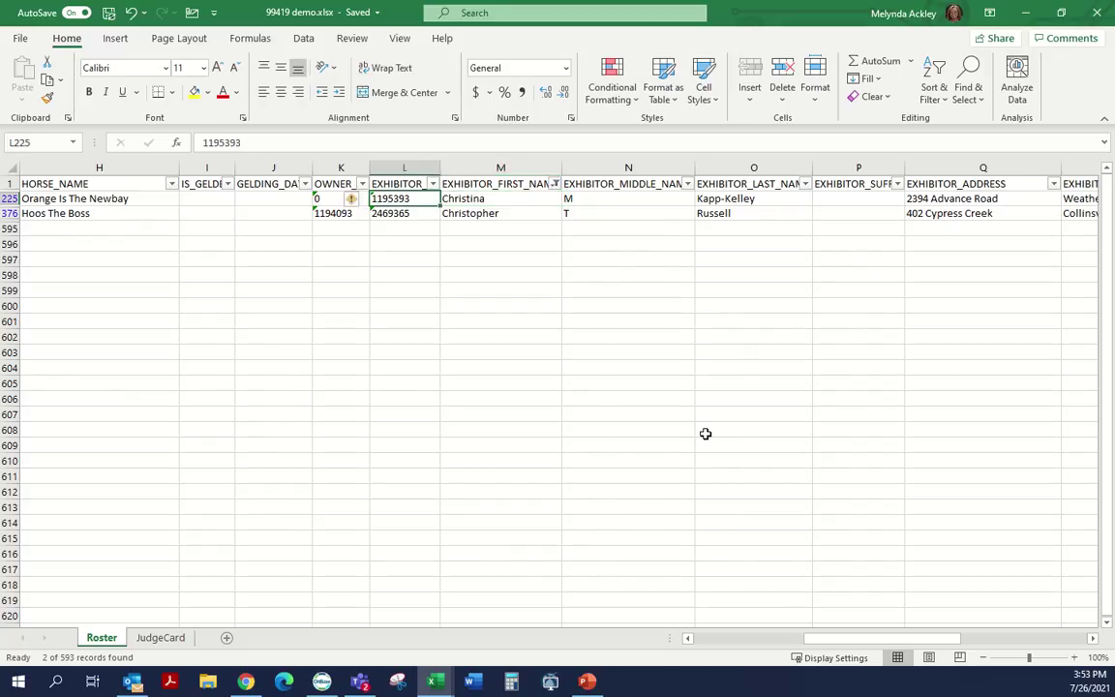
Delete the Orange Is The Newbay error row from ImportErrorDetails.
{"action": "mouse_move", "coordinate": [435, 681]}
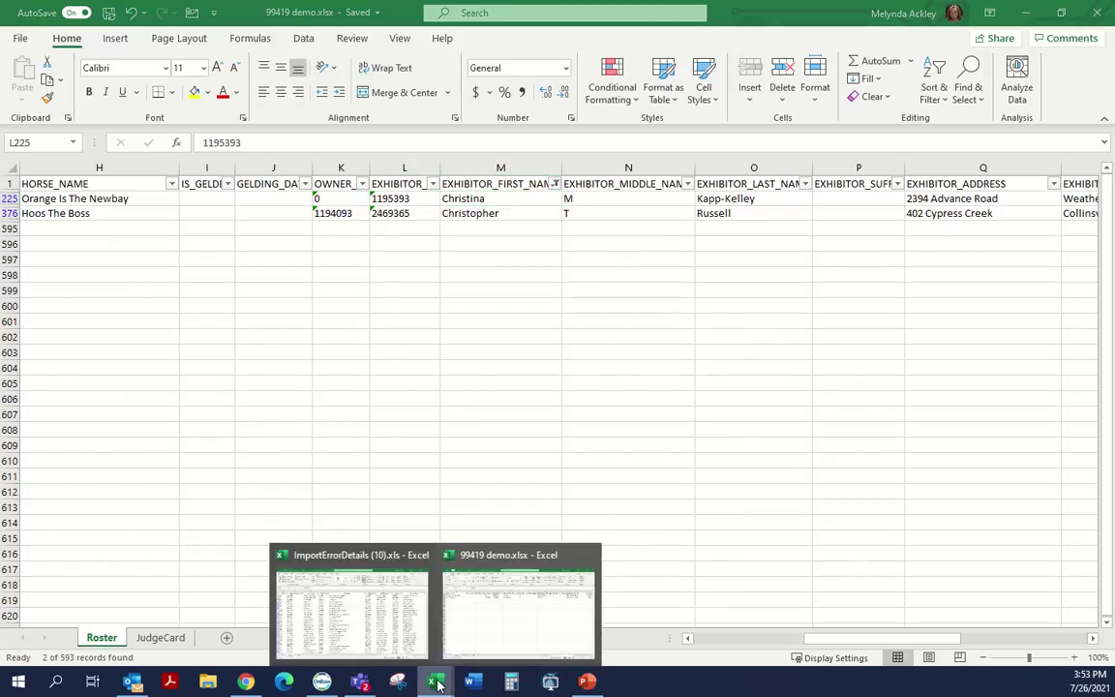
{"action": "left_click", "coordinate": [376, 611]}
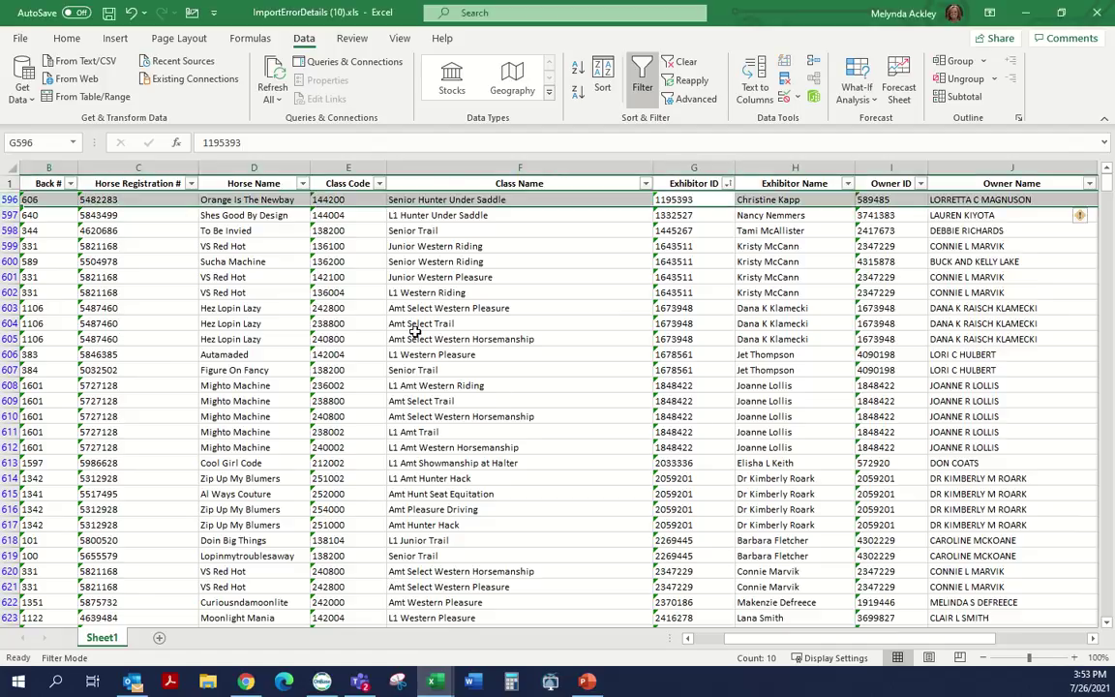
{"action": "right_click", "coordinate": [429, 197]}
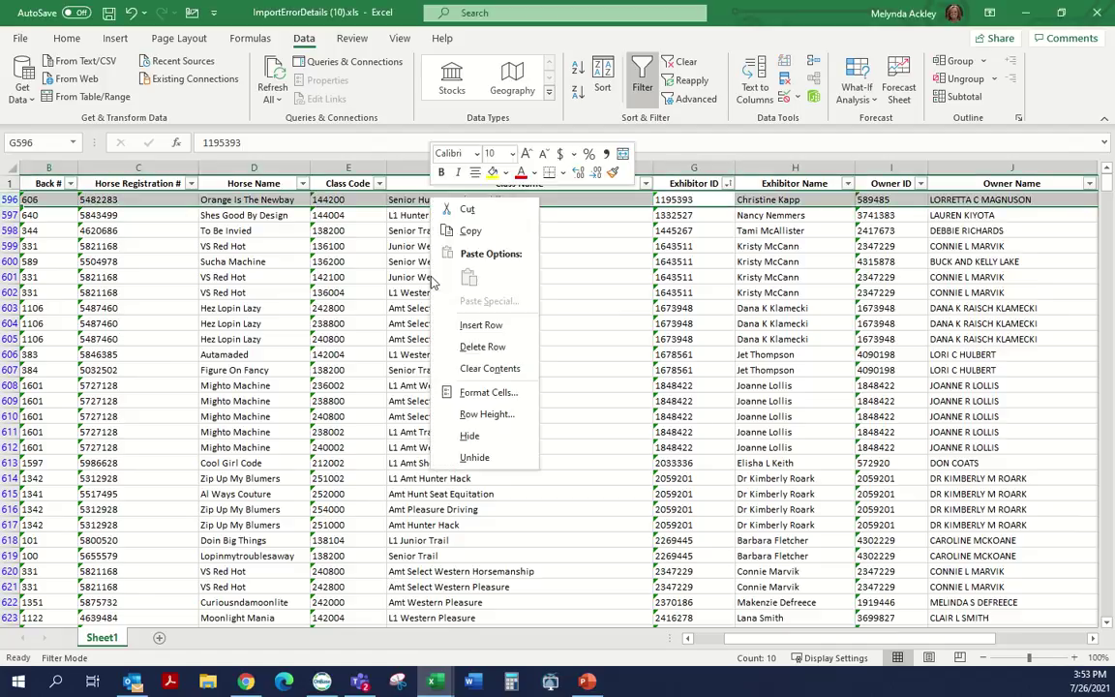
{"action": "left_click", "coordinate": [459, 346]}
Delete the three remaining Gotta Be A Boon warning rows.
{"action": "scroll", "coordinate": [772, 339], "scroll_direction": "down", "scroll_amount": 5}
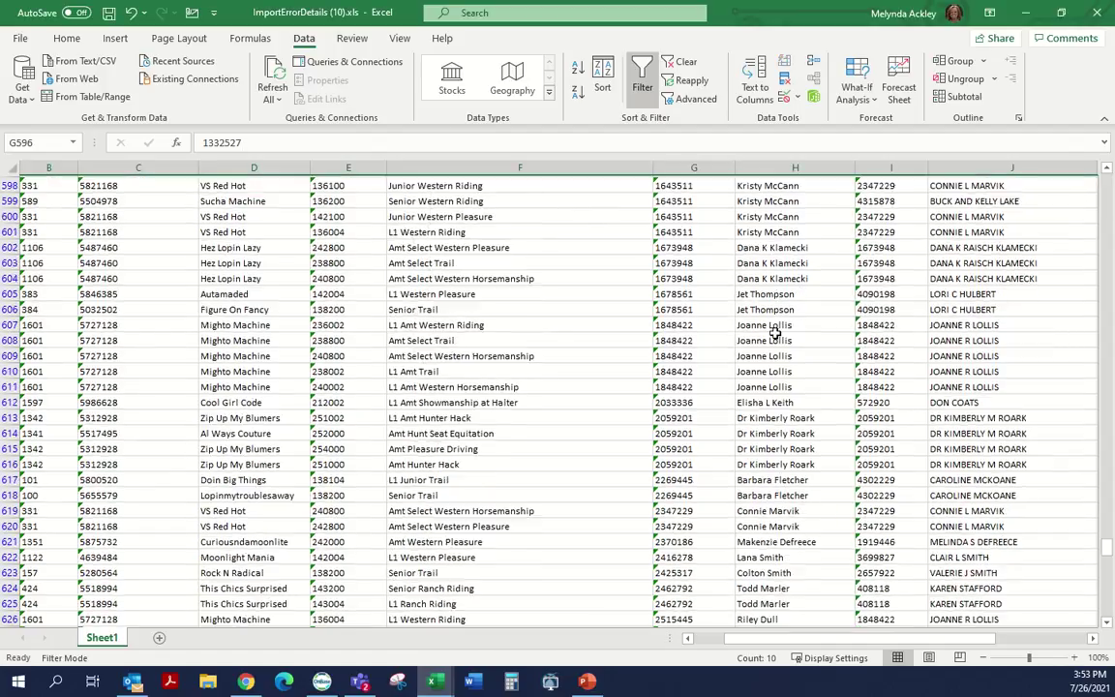
{"action": "scroll", "coordinate": [779, 431], "scroll_direction": "down", "scroll_amount": 10}
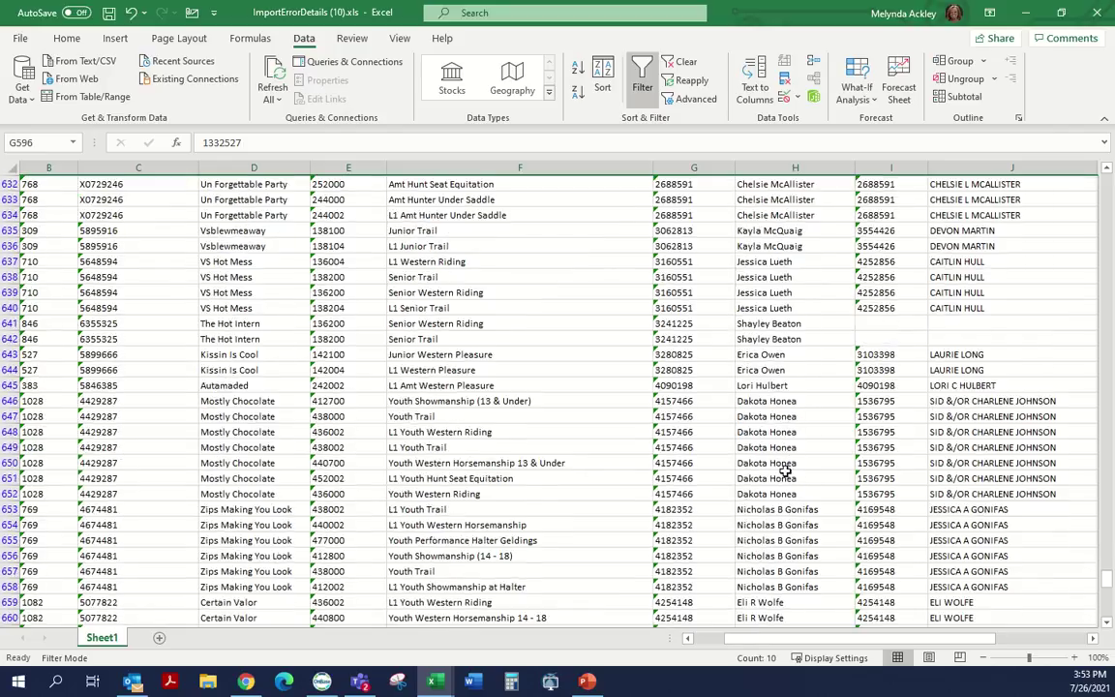
{"action": "scroll", "coordinate": [785, 471], "scroll_direction": "up", "scroll_amount": 15}
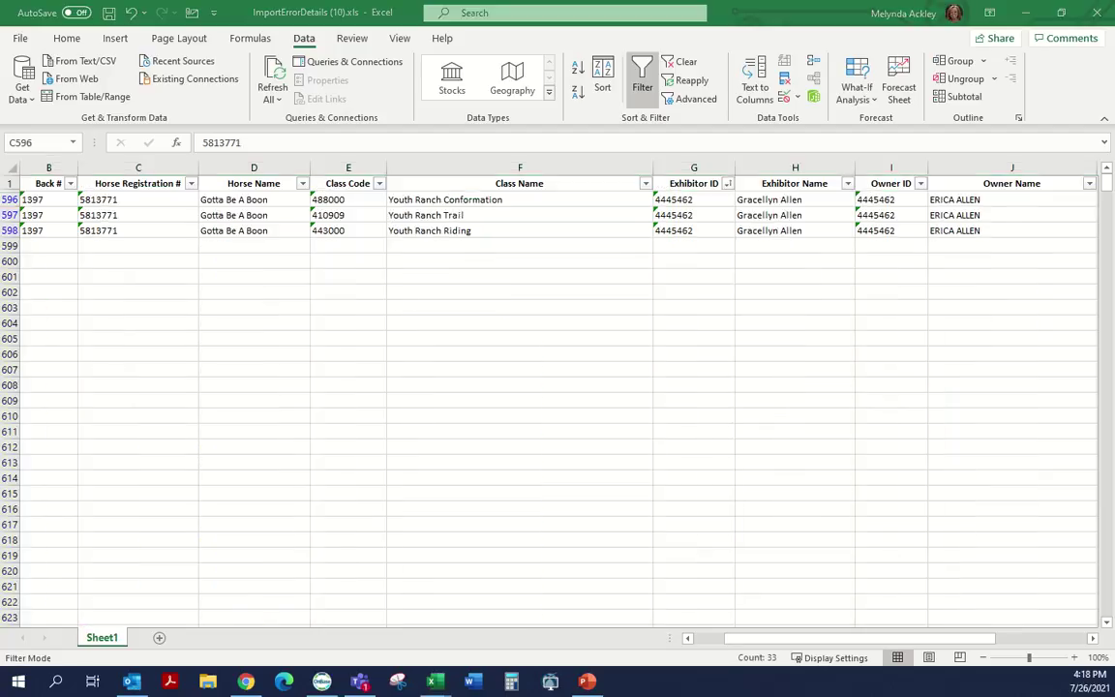
{"action": "key", "text": "ctrl+a"}
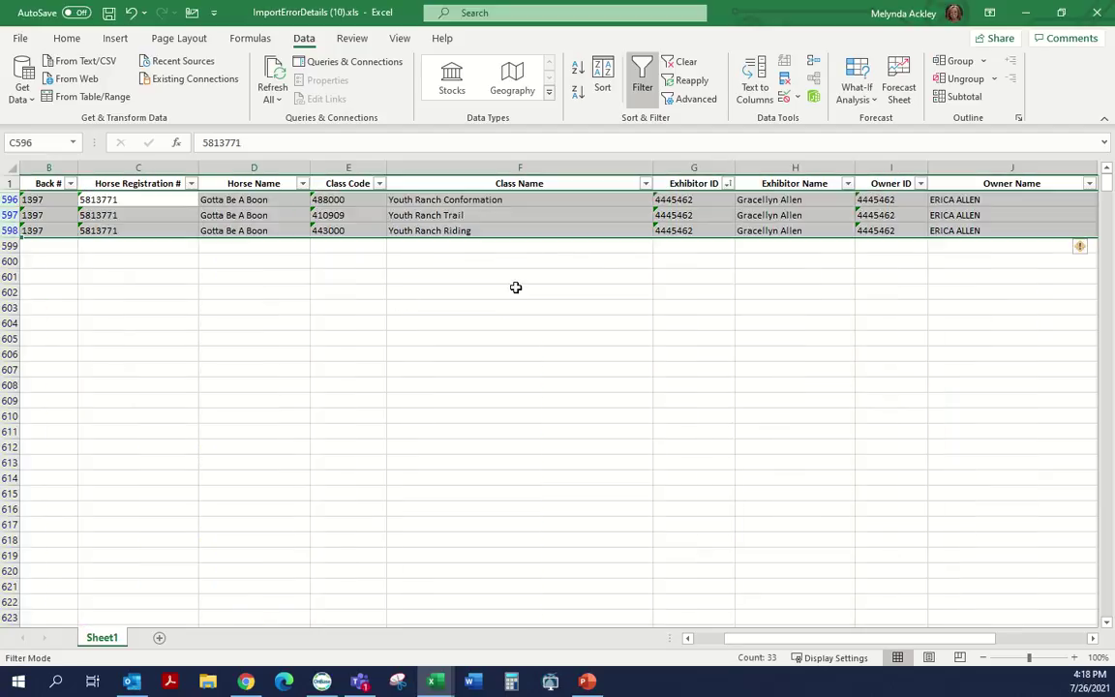
{"action": "right_click", "coordinate": [493, 219]}
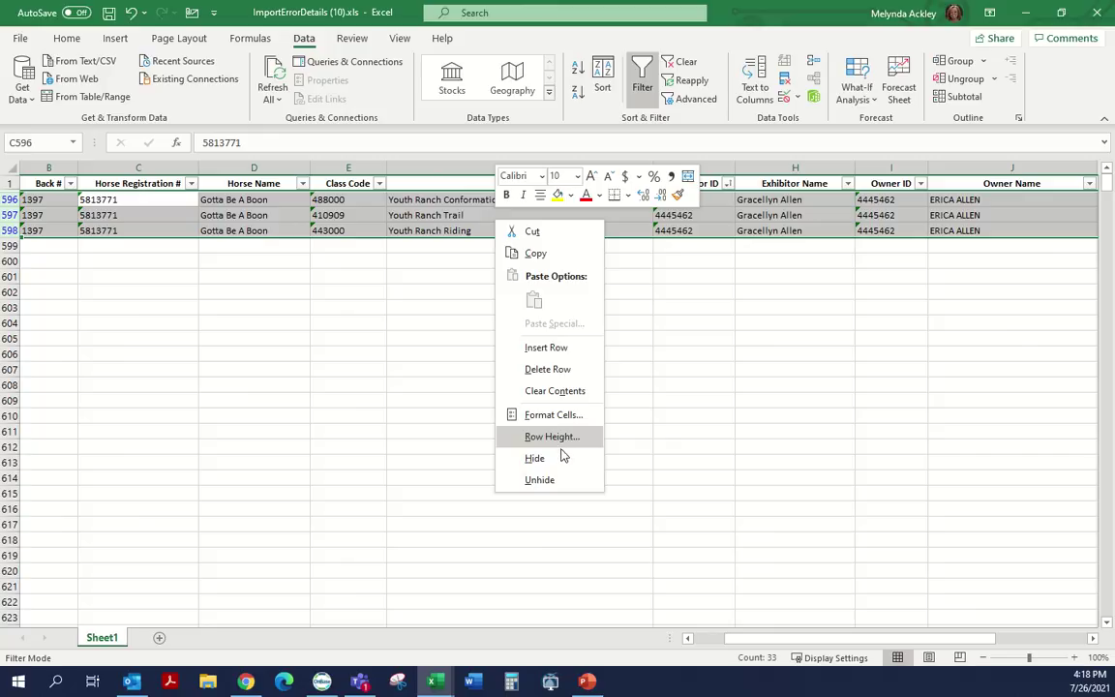
{"action": "left_click", "coordinate": [554, 371]}
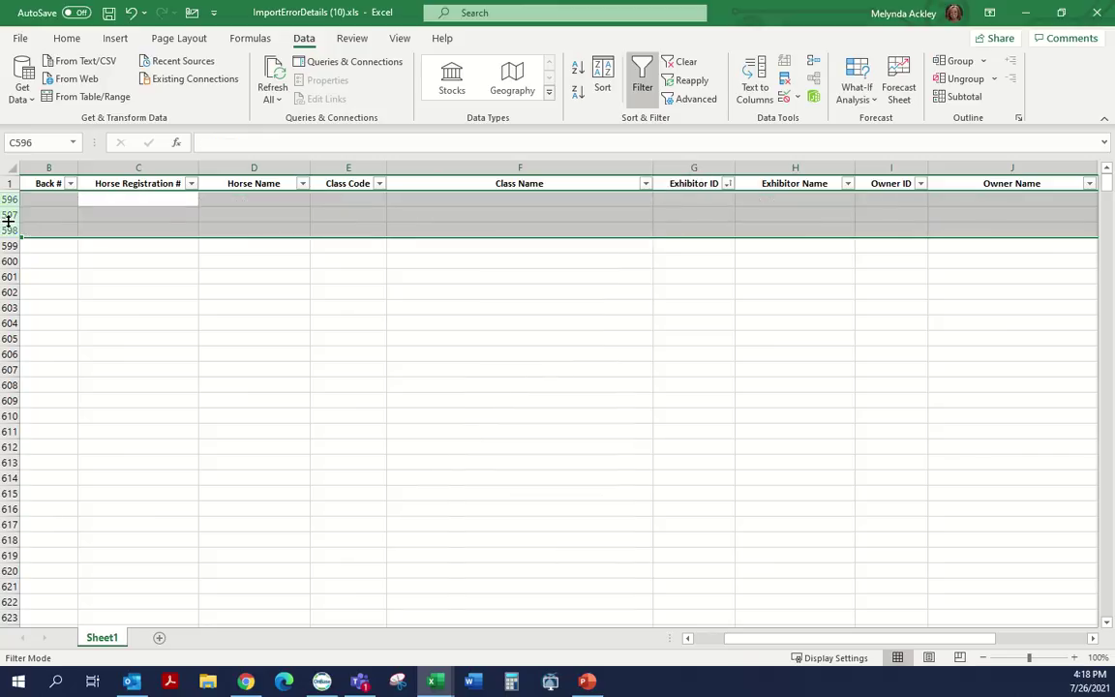
Confirm no Error Description values remain and close the workbook without saving.
{"action": "key", "text": "ctrl+Home"}
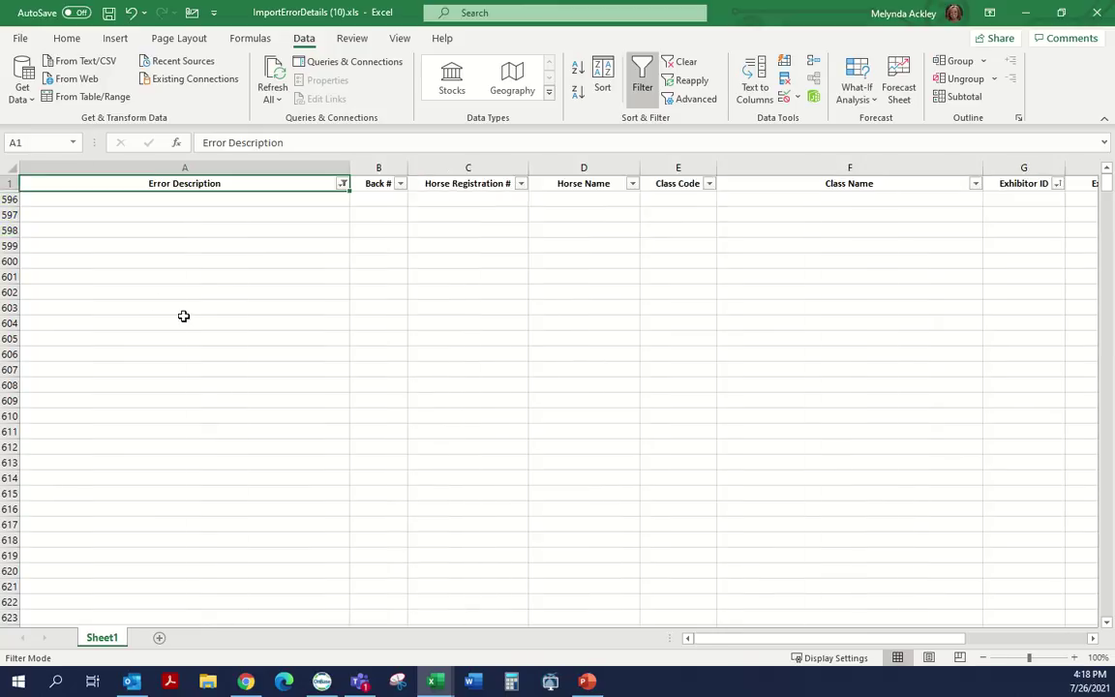
{"action": "left_click", "coordinate": [339, 183]}
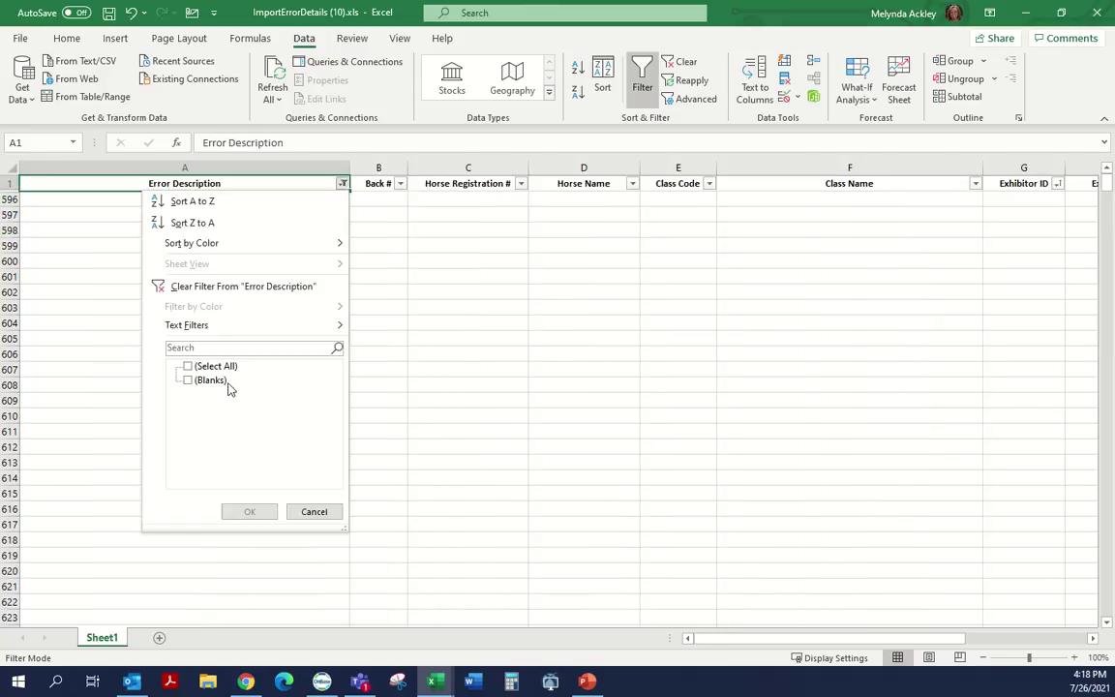
{"action": "left_click", "coordinate": [309, 513]}
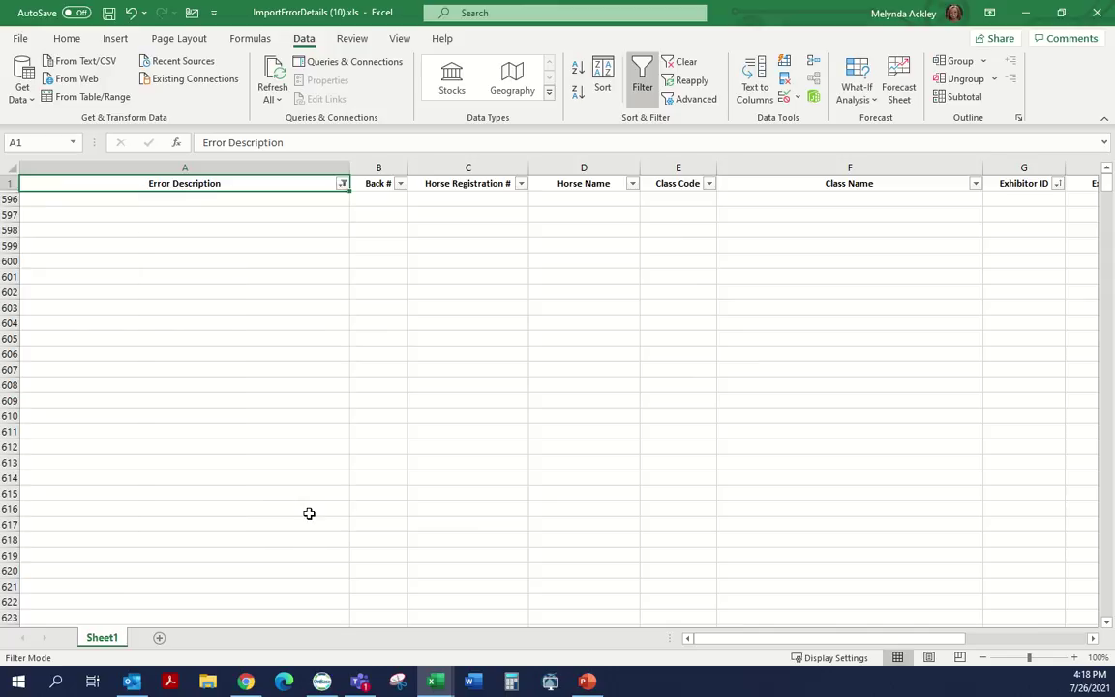
{"action": "left_click", "coordinate": [1097, 13]}
{"action": "left_click", "coordinate": [556, 376]}
Review the exhibitor ID in L16 and the row 3 name cells on the Roster sheet.
{"action": "left_click", "coordinate": [573, 403]}
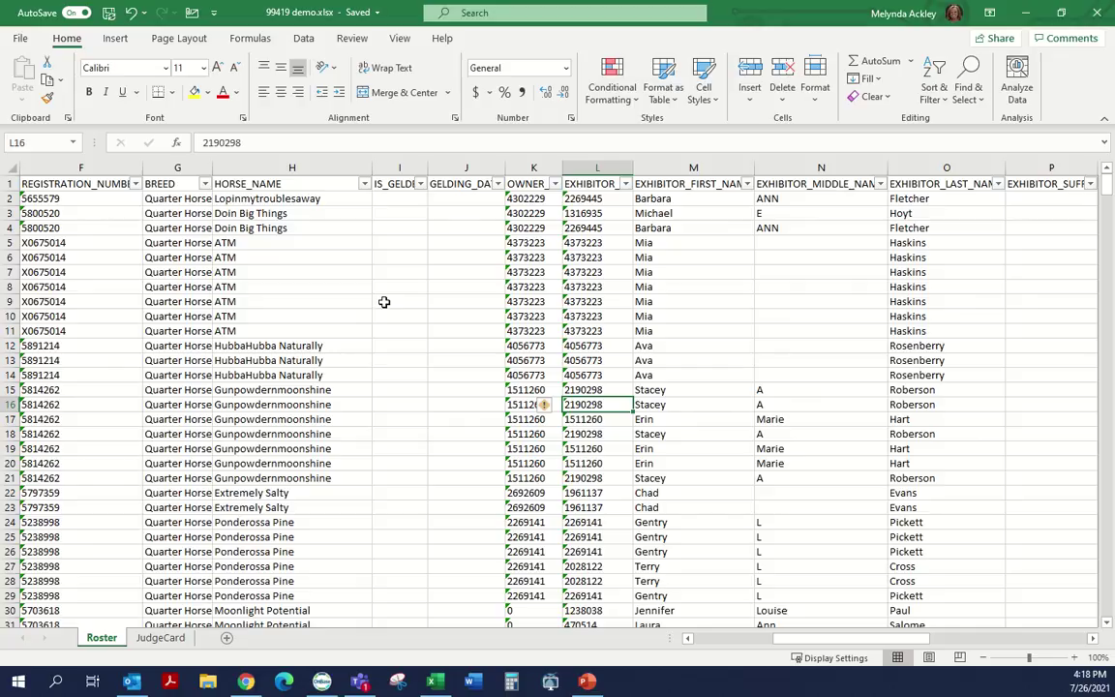
{"action": "left_click_drag", "start_coordinate": [687, 213], "coordinate": [915, 212]}
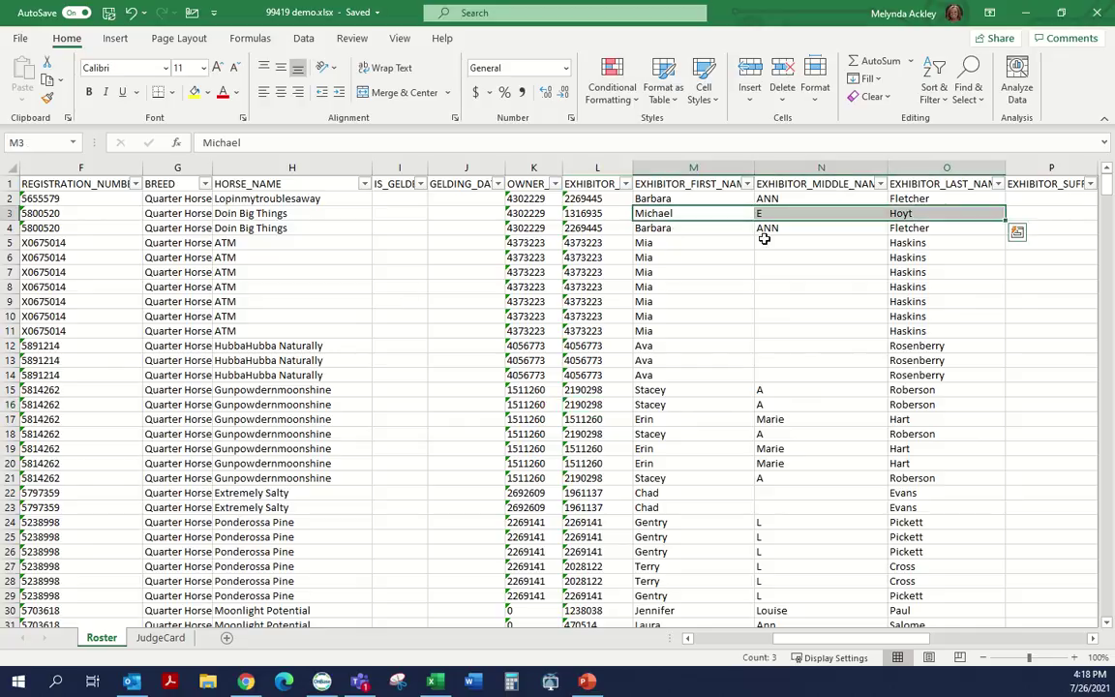
{"action": "left_click", "coordinate": [790, 257]}
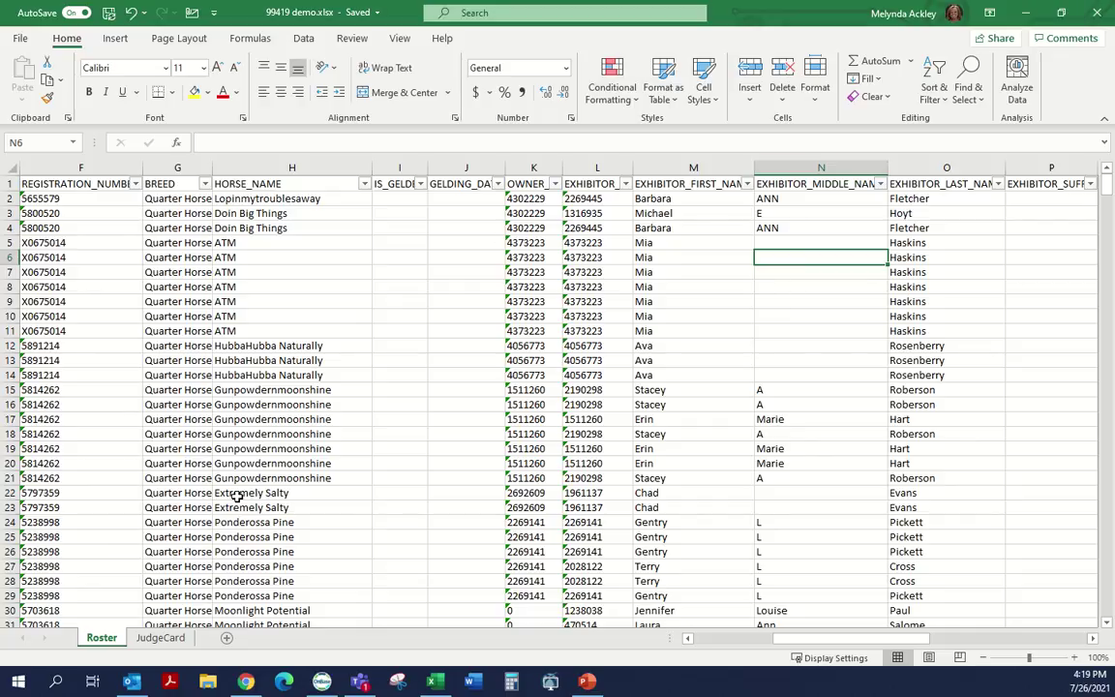
Close the workbook and choose 99419 demo.xlsx as the AQHA show roster upload file.
{"action": "left_click", "coordinate": [1097, 12]}
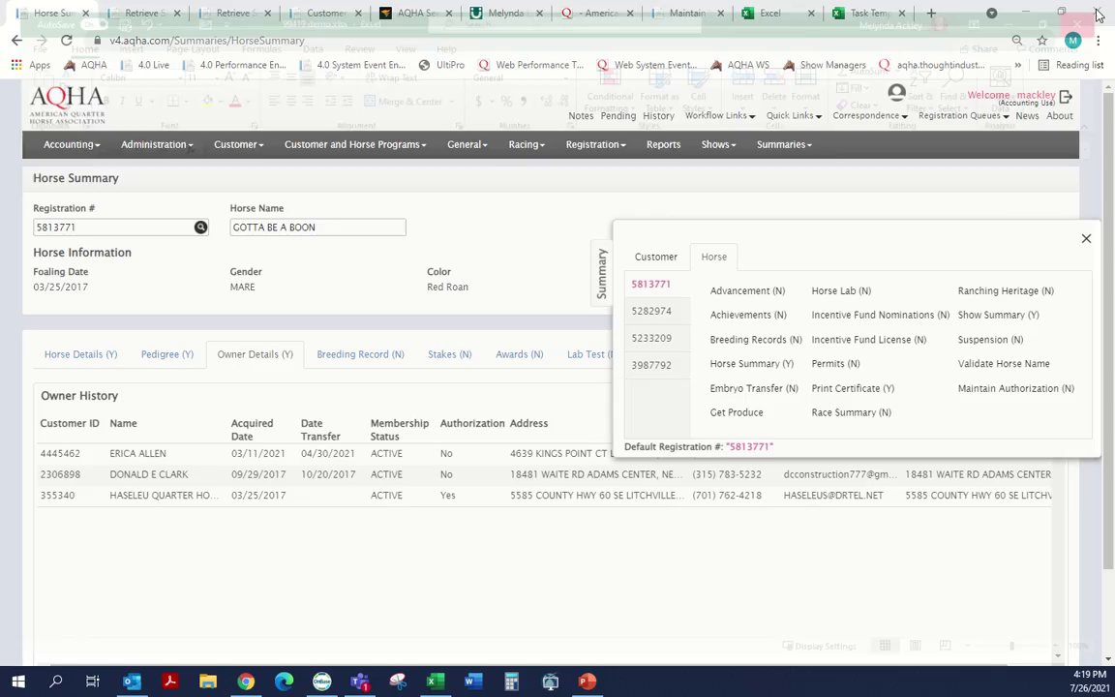
{"action": "left_click", "coordinate": [592, 13]}
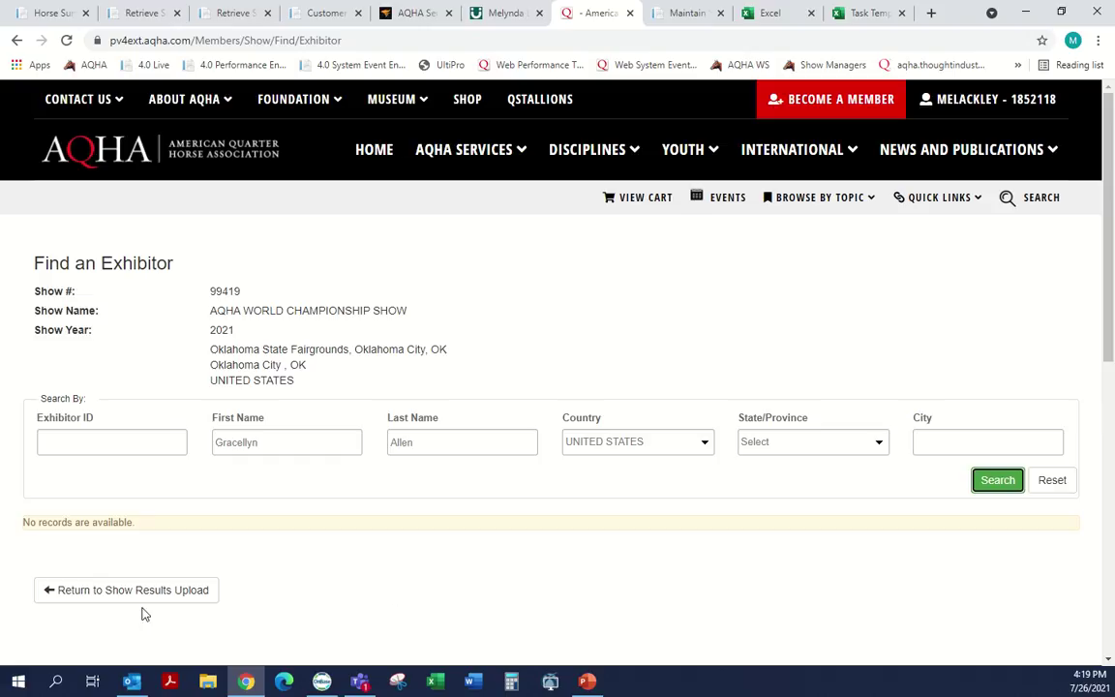
{"action": "left_click", "coordinate": [121, 592]}
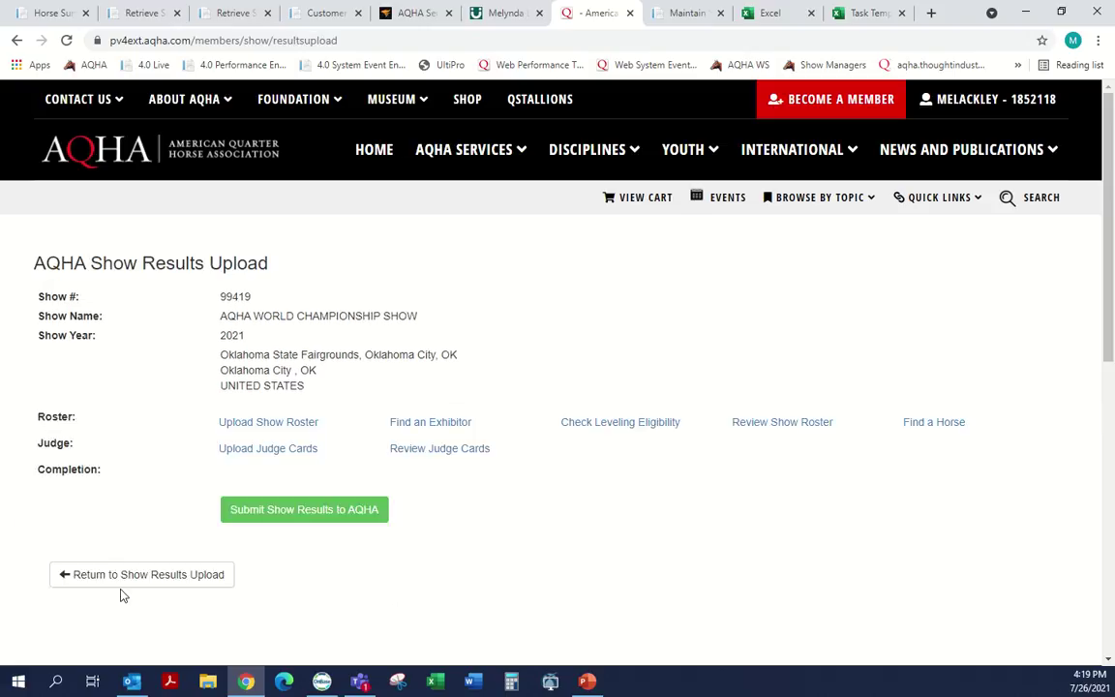
{"action": "left_click", "coordinate": [269, 423]}
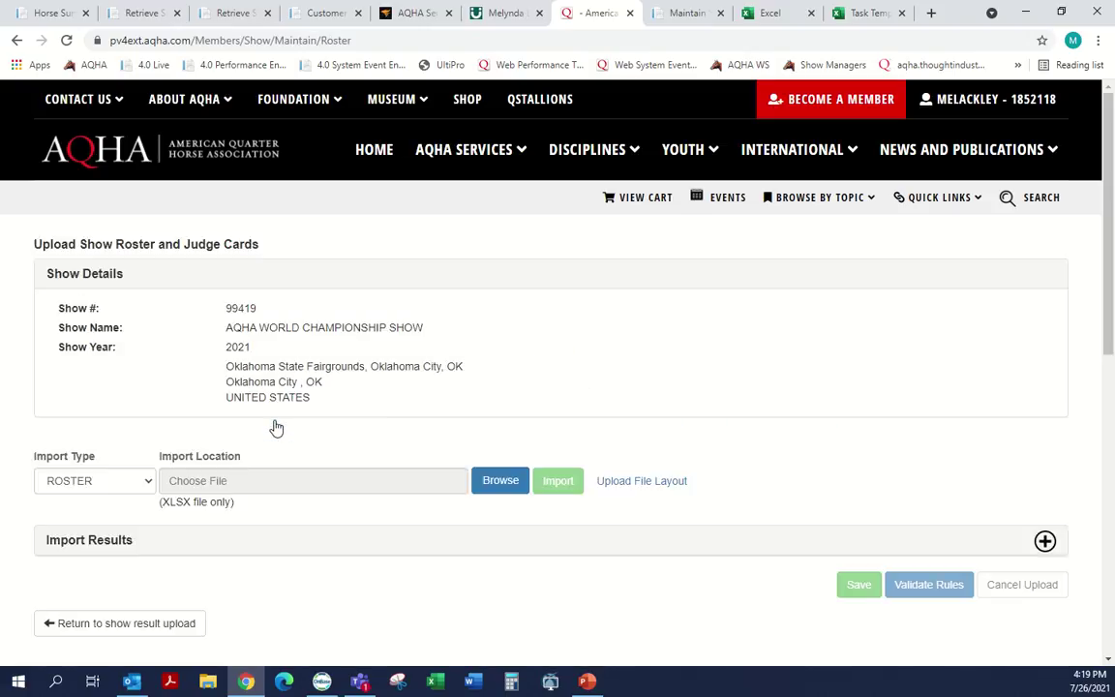
{"action": "left_click", "coordinate": [494, 481]}
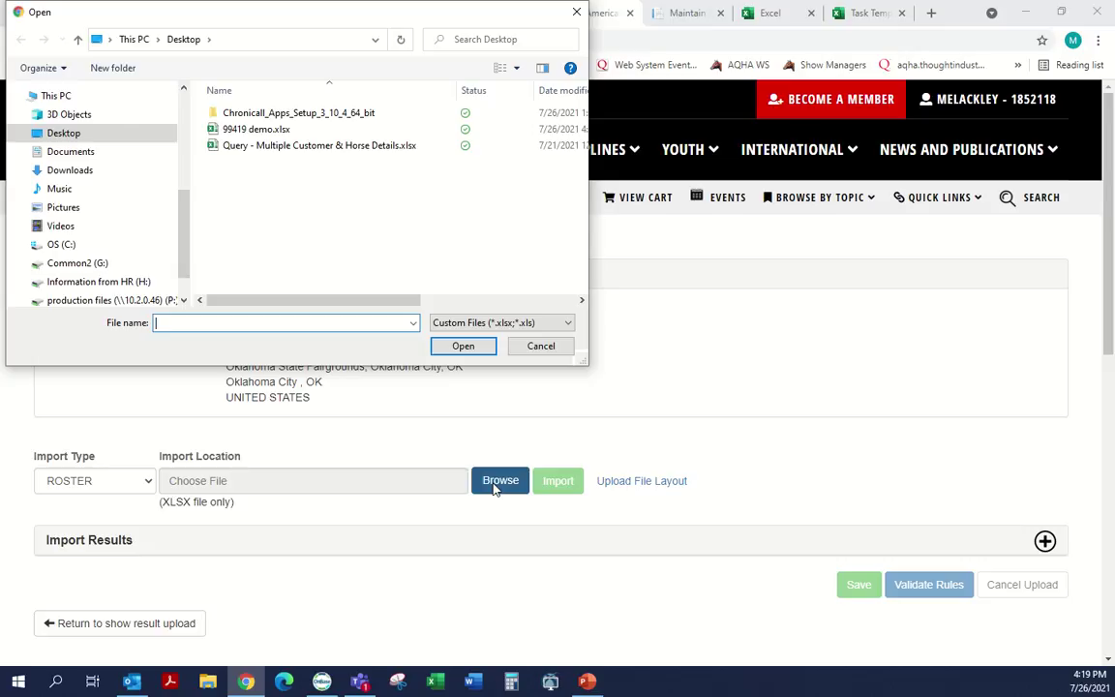
{"action": "double_click", "coordinate": [252, 129]}
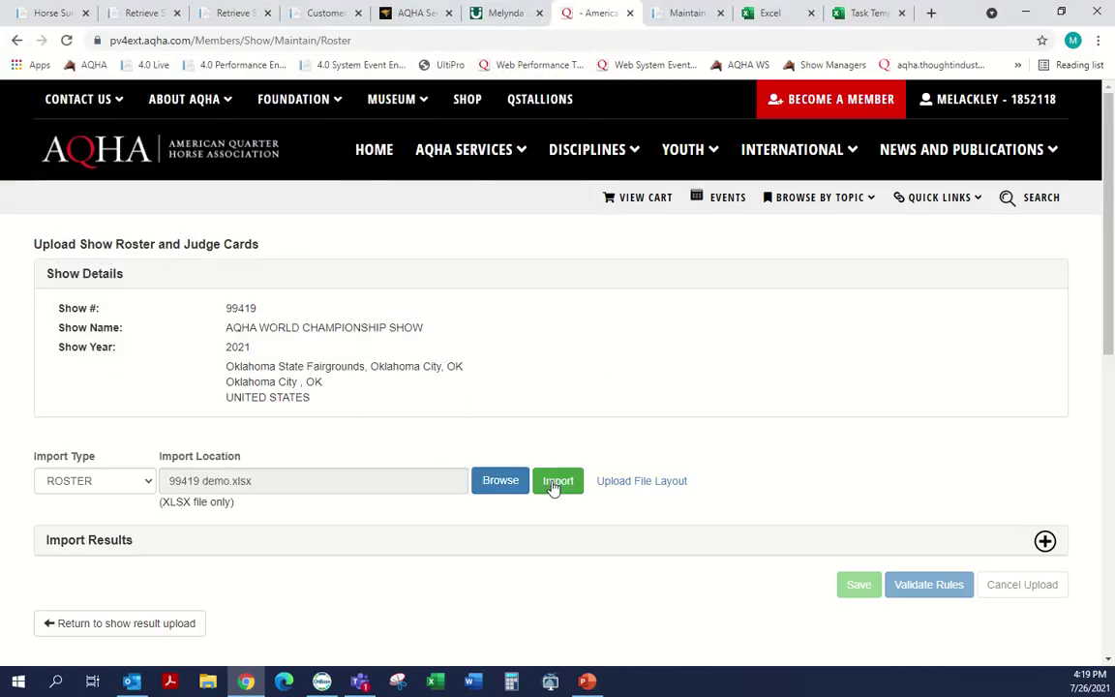
Import the roster, widen the Error Description column, and jump to the last warnings page.
{"action": "left_click", "coordinate": [555, 482]}
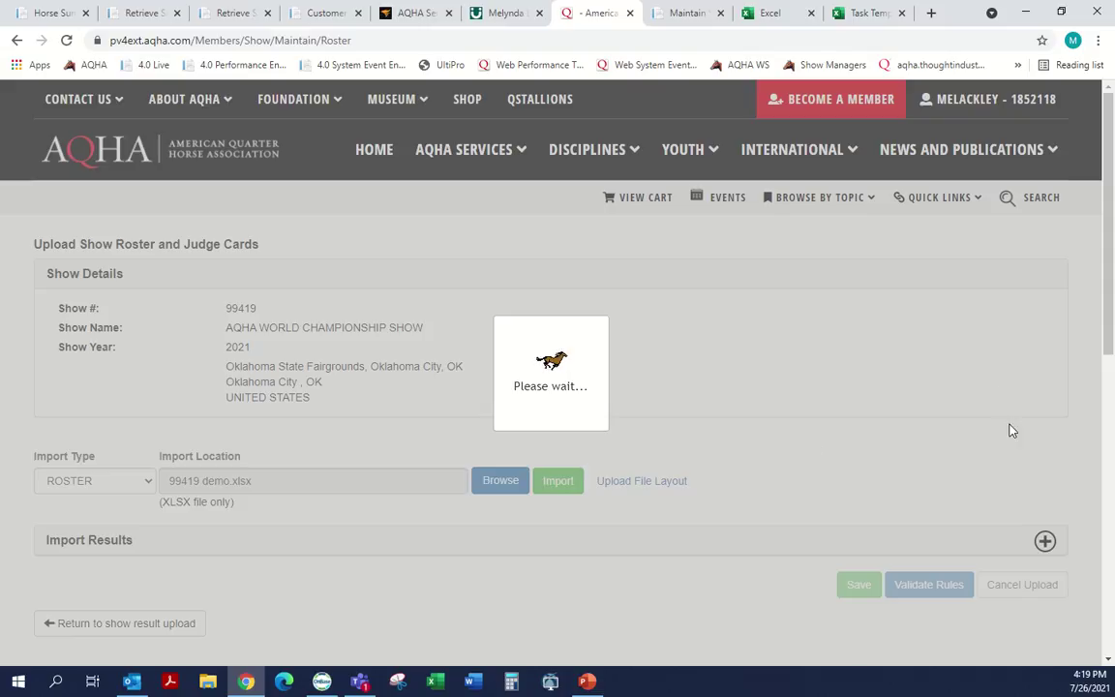
{"action": "scroll", "coordinate": [978, 315], "scroll_direction": "down", "scroll_amount": 1}
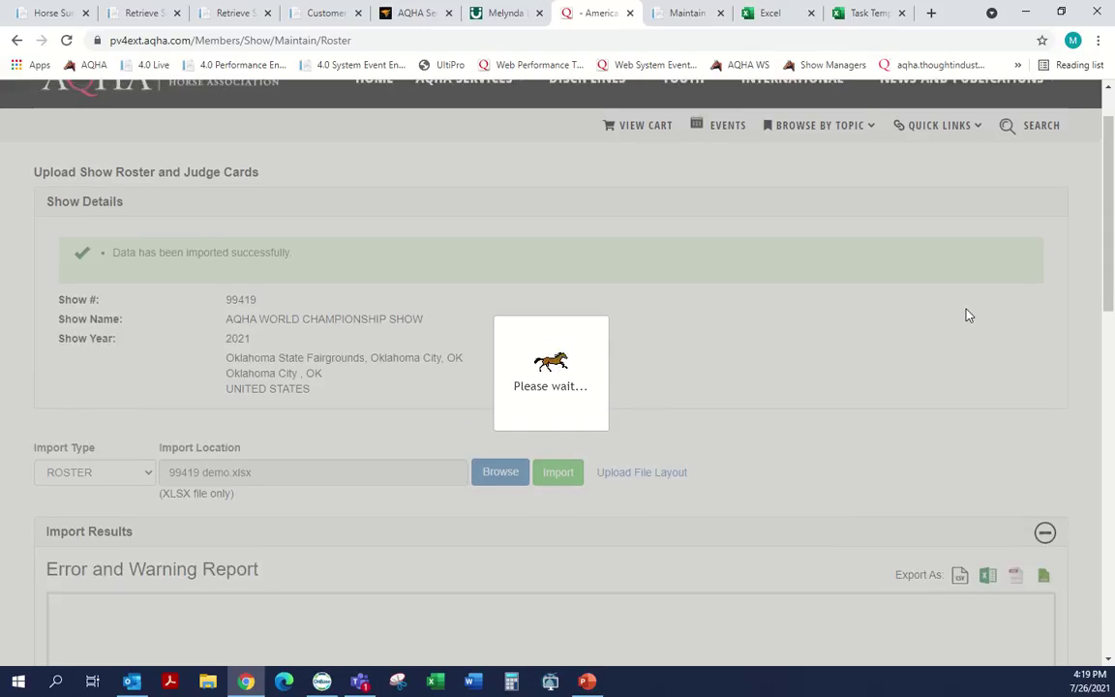
{"action": "scroll", "coordinate": [851, 290], "scroll_direction": "down", "scroll_amount": 4}
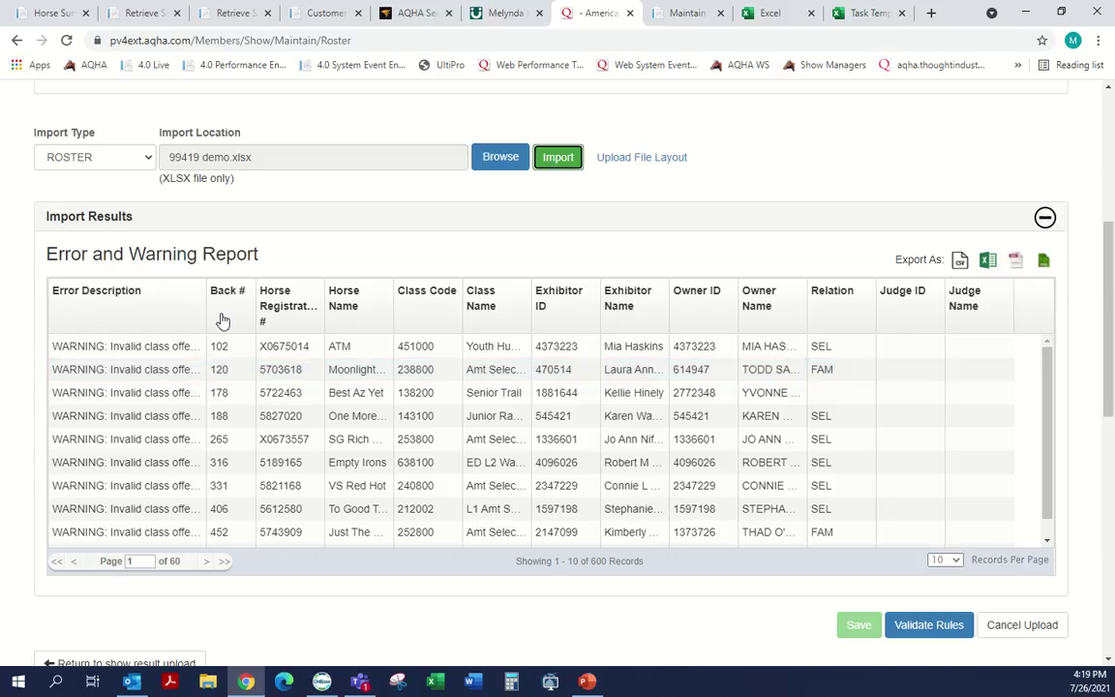
{"action": "left_click_drag", "start_coordinate": [206, 320], "coordinate": [282, 323]}
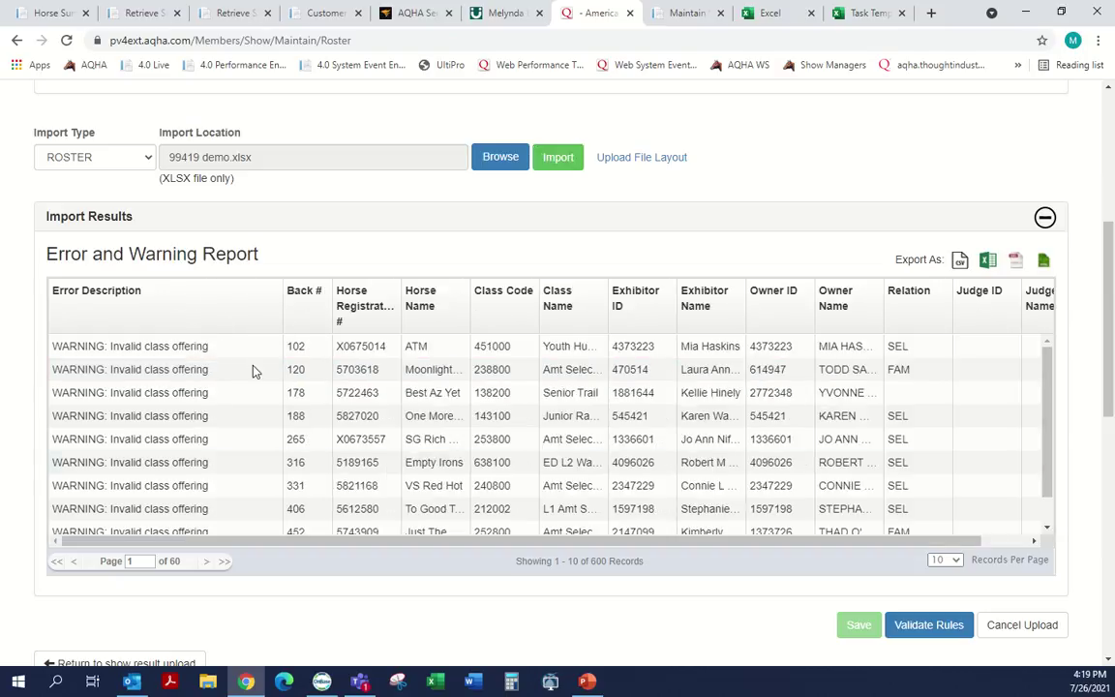
{"action": "left_click", "coordinate": [224, 561]}
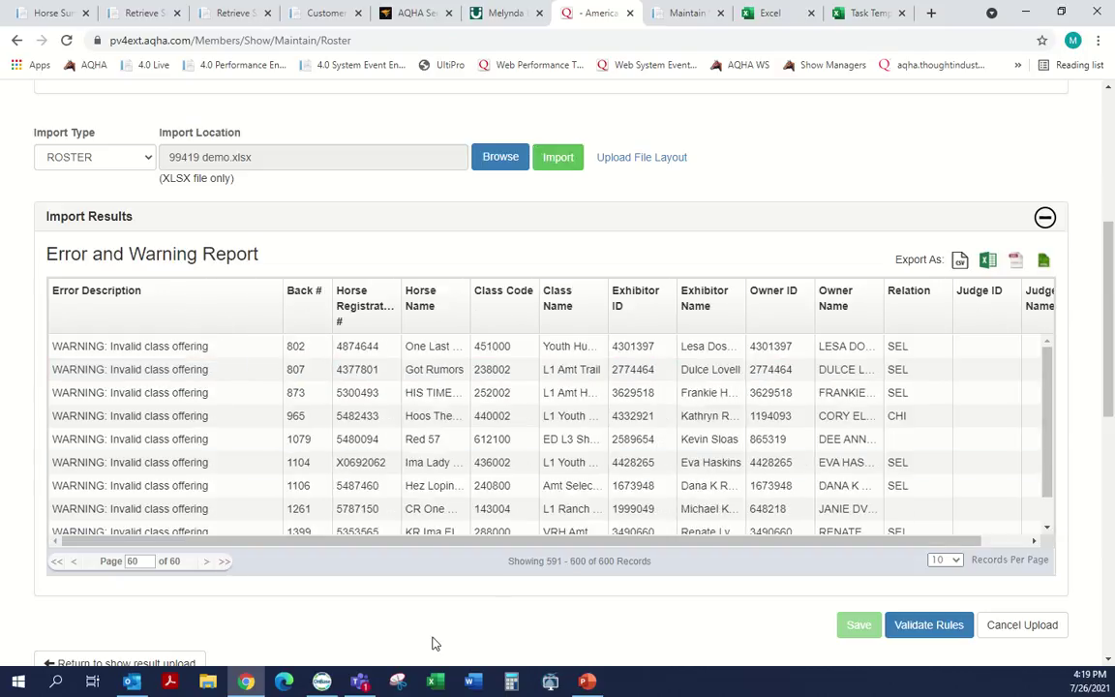
Return to the first page of warnings and the 'Data has been imported successfully' banner.
{"action": "scroll", "coordinate": [433, 643], "scroll_direction": "up", "scroll_amount": 1}
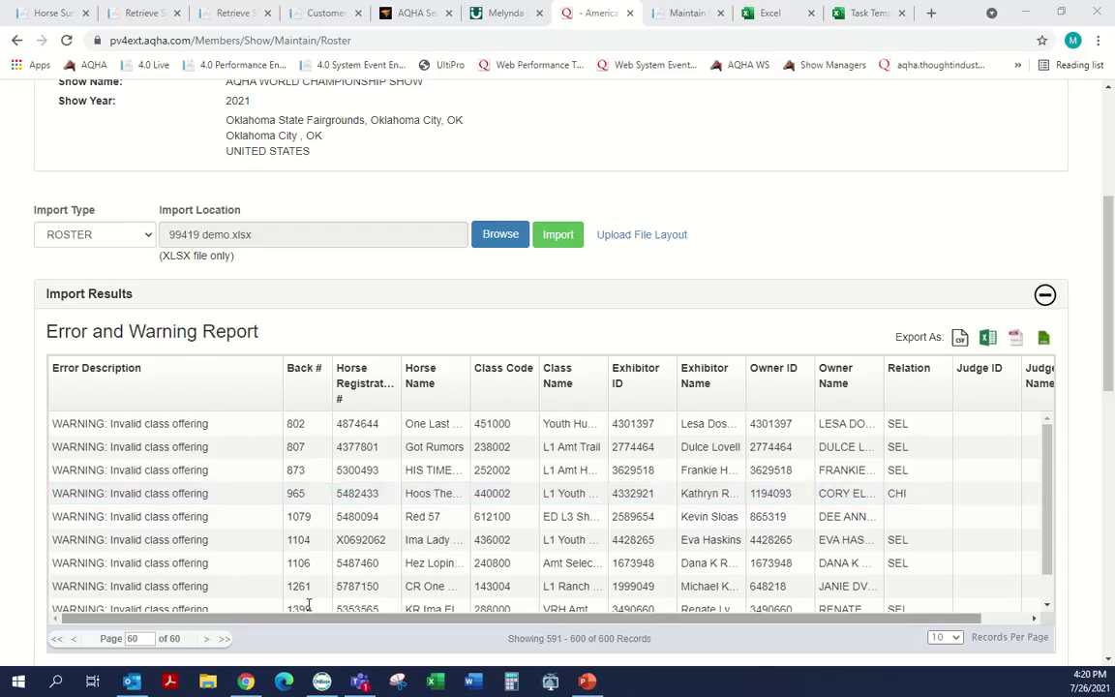
{"action": "scroll", "coordinate": [467, 530], "scroll_direction": "down", "scroll_amount": 1}
{"action": "scroll", "coordinate": [470, 530], "scroll_direction": "up", "scroll_amount": 2}
{"action": "scroll", "coordinate": [450, 474], "scroll_direction": "up", "scroll_amount": 3}
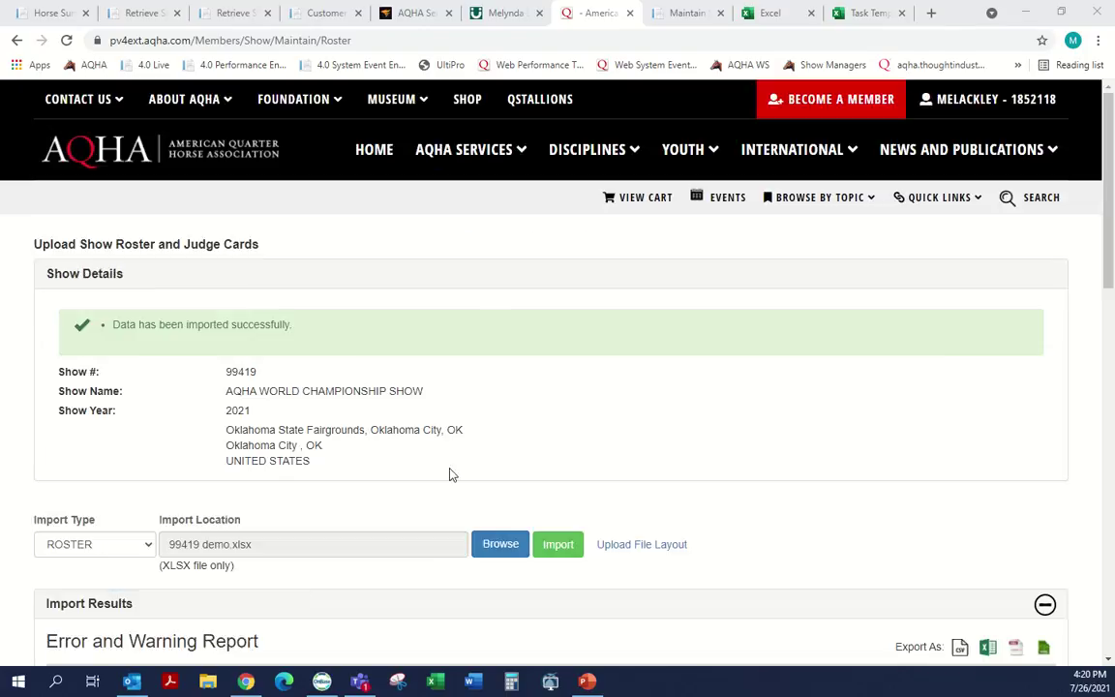
{"action": "scroll", "coordinate": [847, 328], "scroll_direction": "down", "scroll_amount": 4}
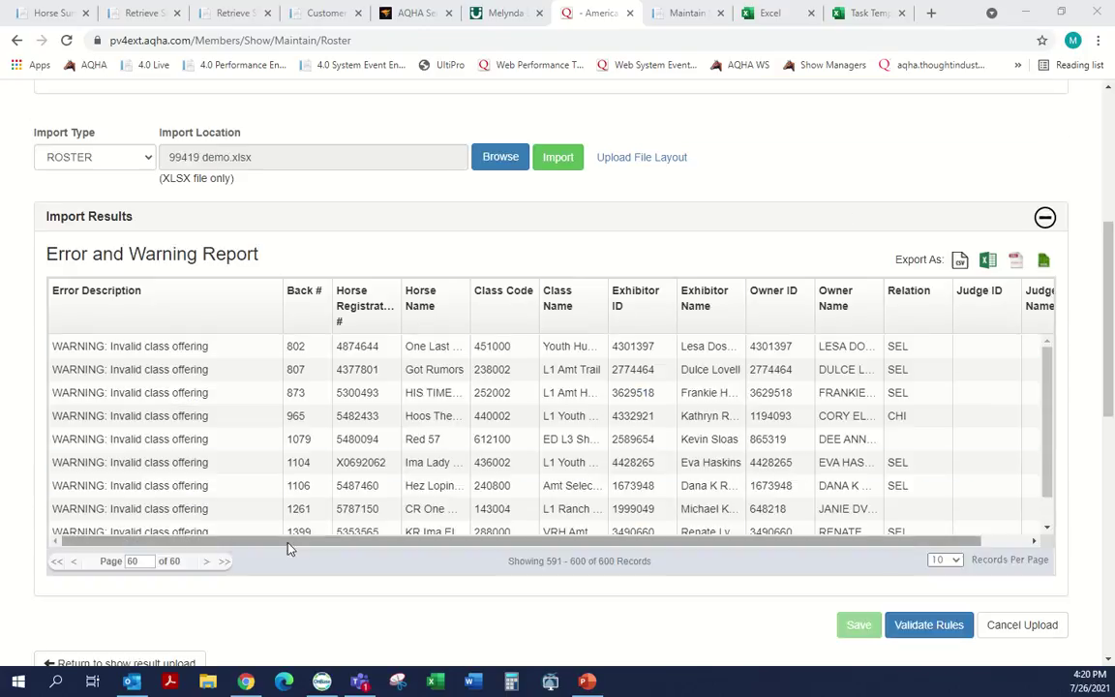
{"action": "left_click", "coordinate": [58, 565]}
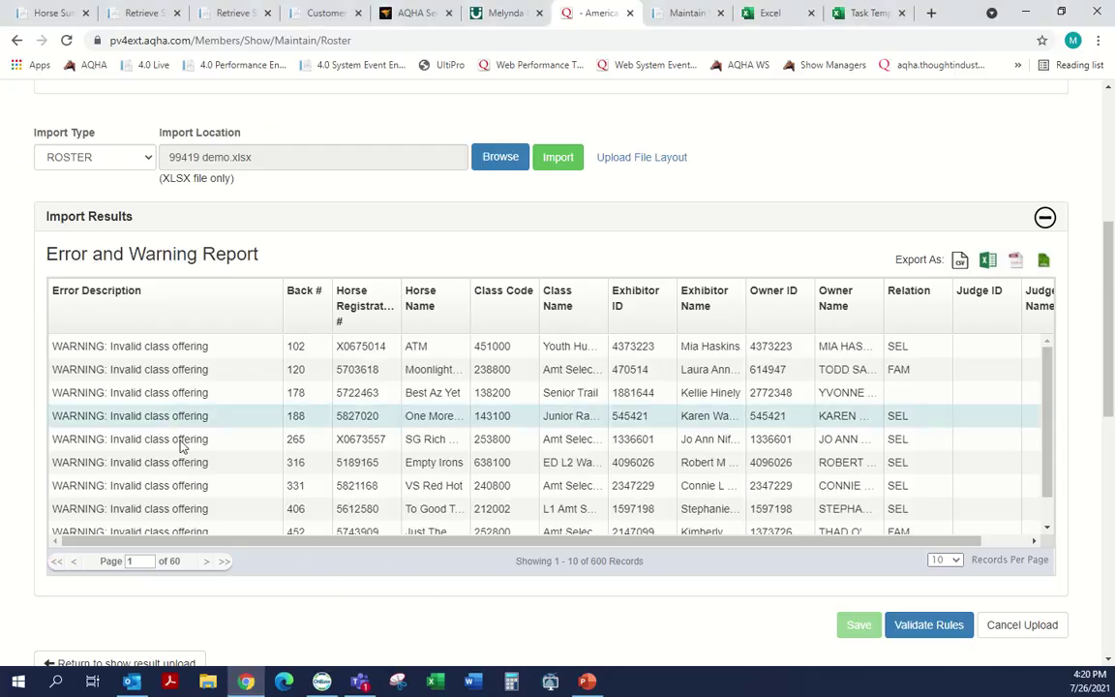
{"action": "scroll", "coordinate": [426, 600], "scroll_direction": "up", "scroll_amount": 1}
{"action": "scroll", "coordinate": [437, 344], "scroll_direction": "up", "scroll_amount": 2}
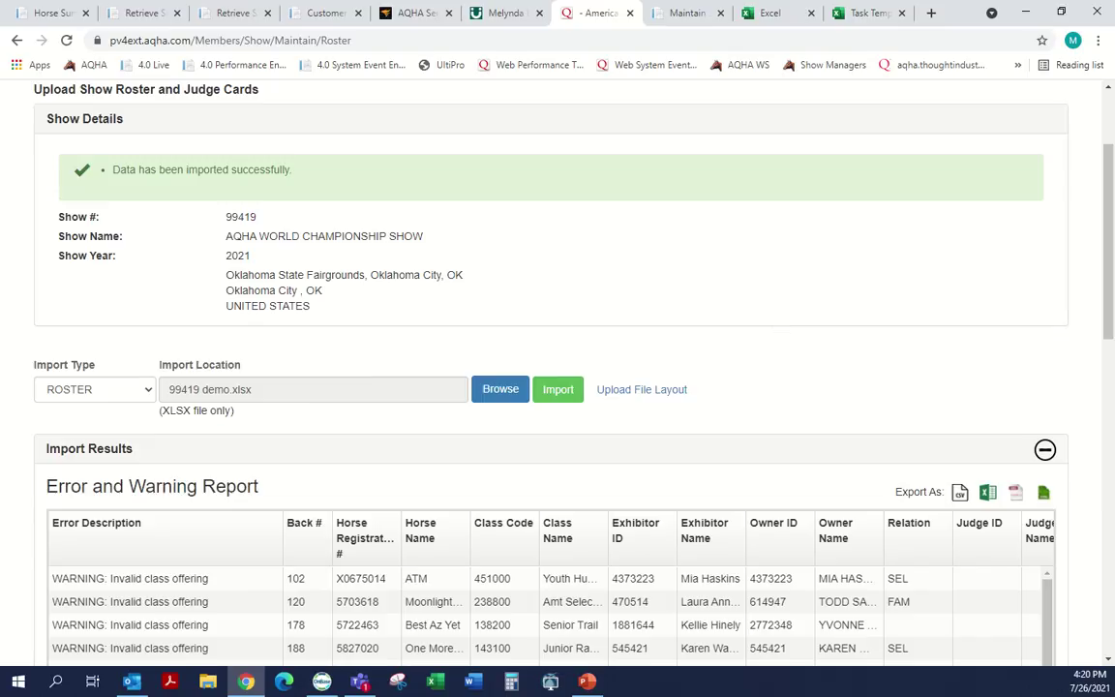
Try importing the file as JUDGES CARDS and review the 'Please save roster' error in the report.
{"action": "left_click", "coordinate": [87, 388]}
{"action": "left_click", "coordinate": [98, 424]}
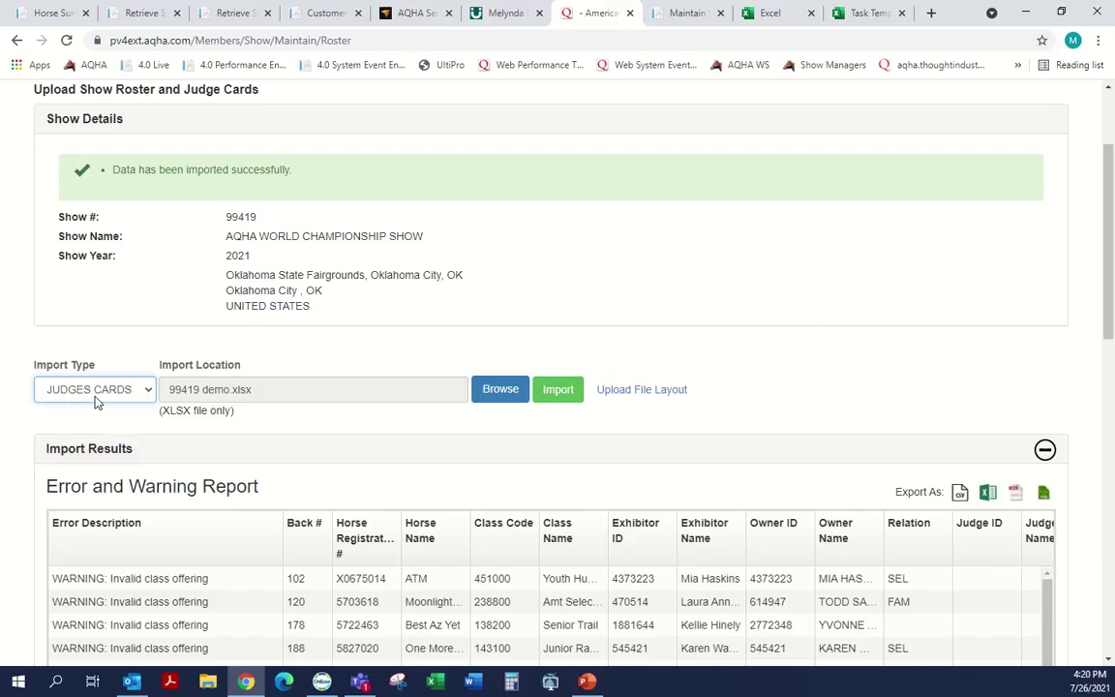
{"action": "left_click", "coordinate": [573, 397]}
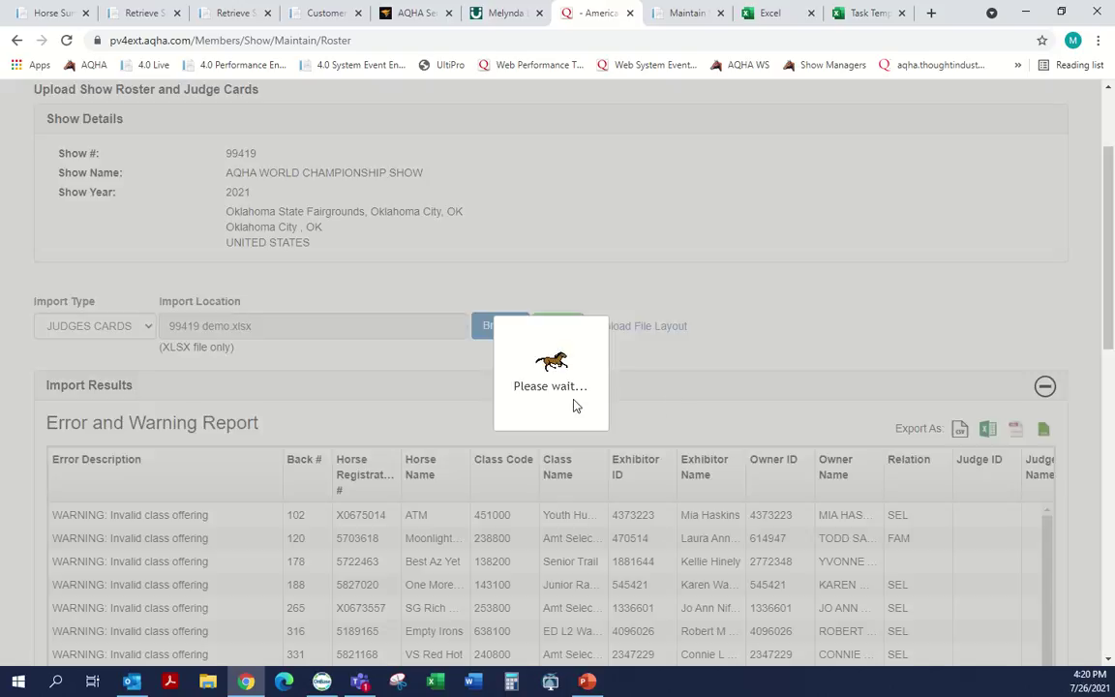
{"action": "scroll", "coordinate": [764, 378], "scroll_direction": "up", "scroll_amount": 1}
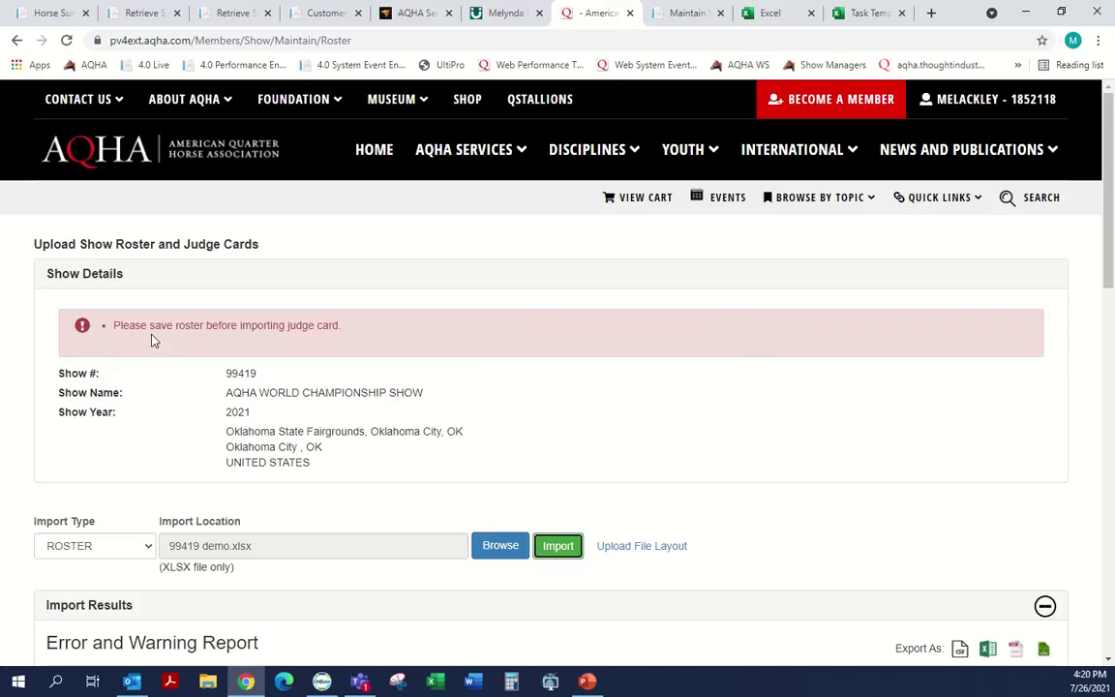
{"action": "scroll", "coordinate": [761, 446], "scroll_direction": "down", "scroll_amount": 2}
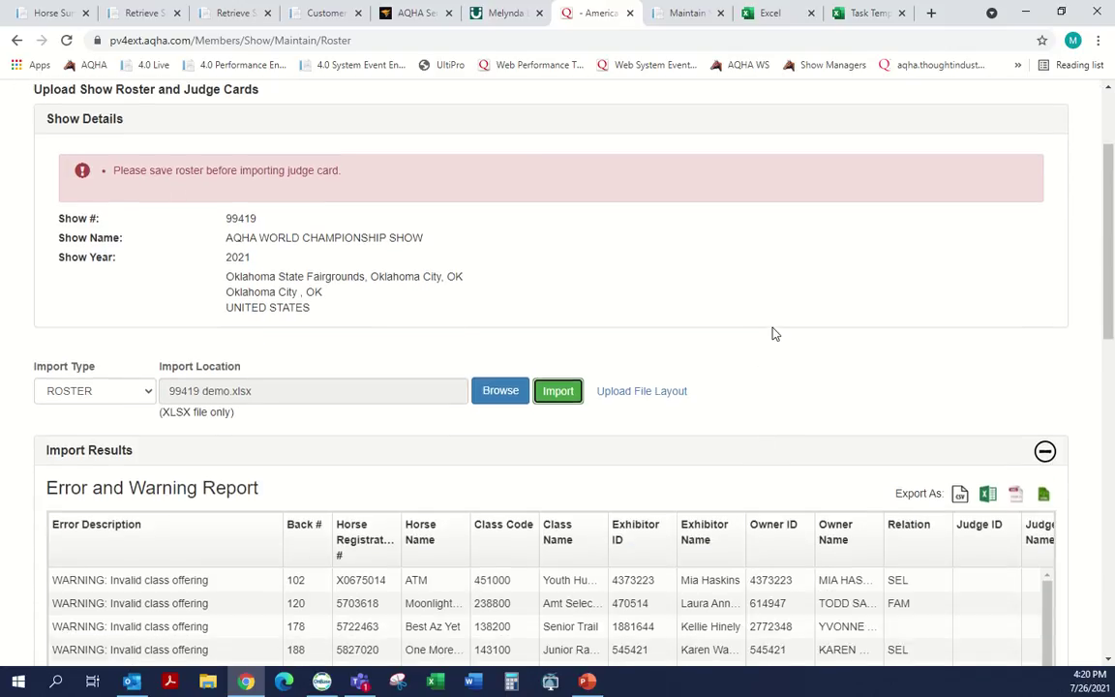
{"action": "scroll", "coordinate": [775, 334], "scroll_direction": "down", "scroll_amount": 4}
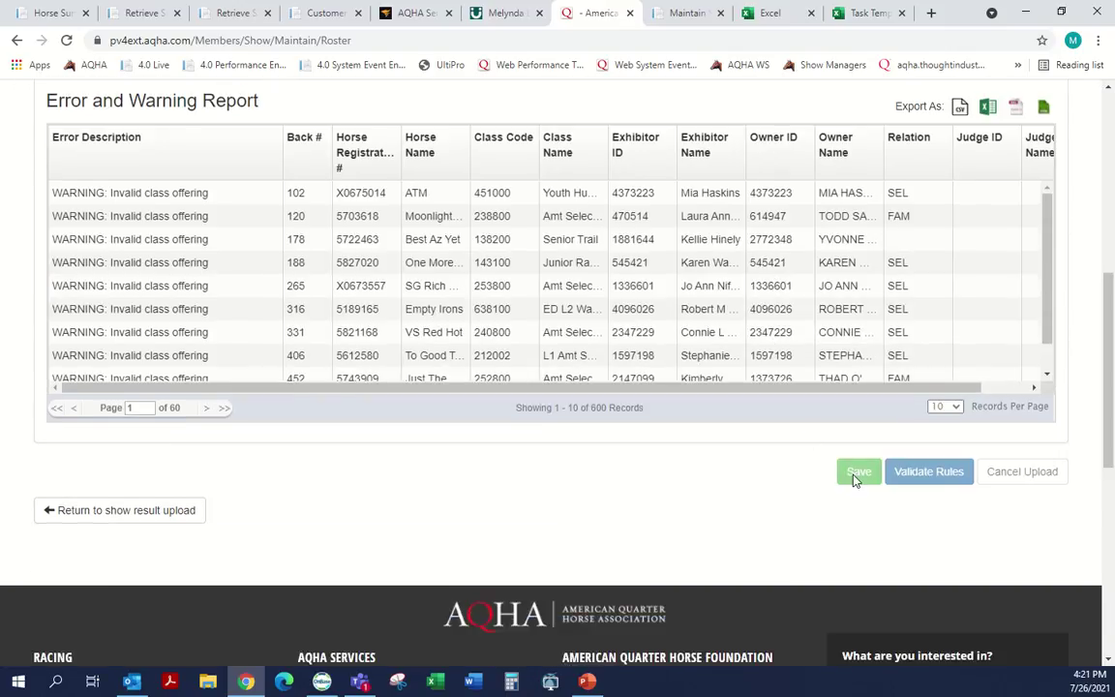
{"action": "scroll", "coordinate": [734, 481], "scroll_direction": "up", "scroll_amount": 2}
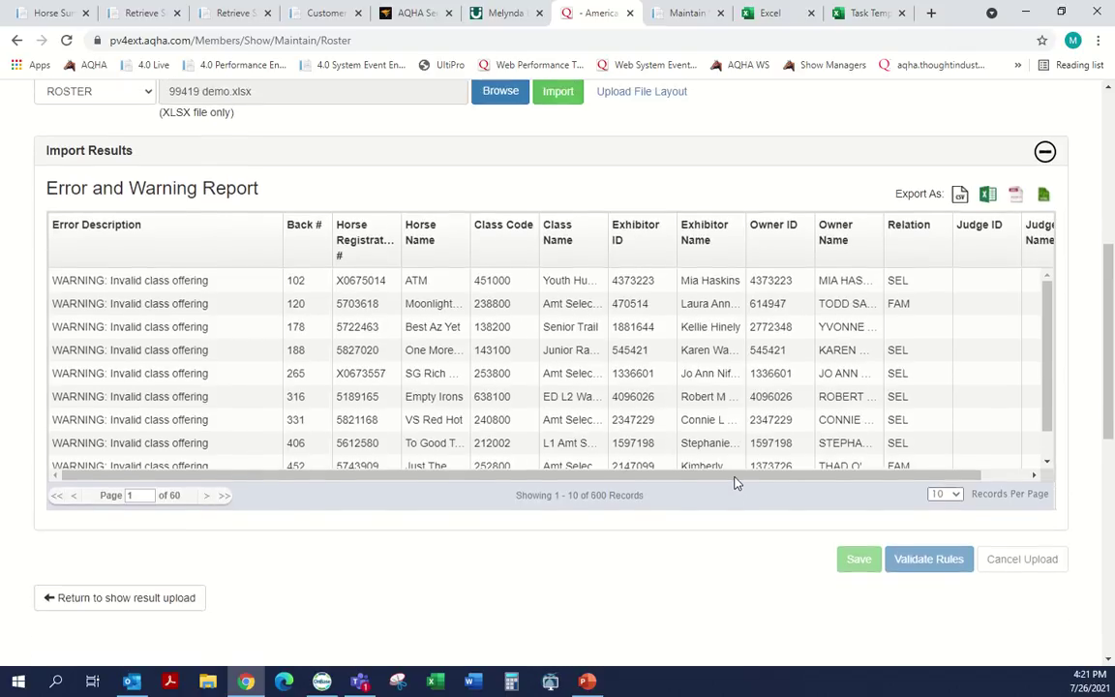
{"action": "scroll", "coordinate": [736, 481], "scroll_direction": "up", "scroll_amount": 5}
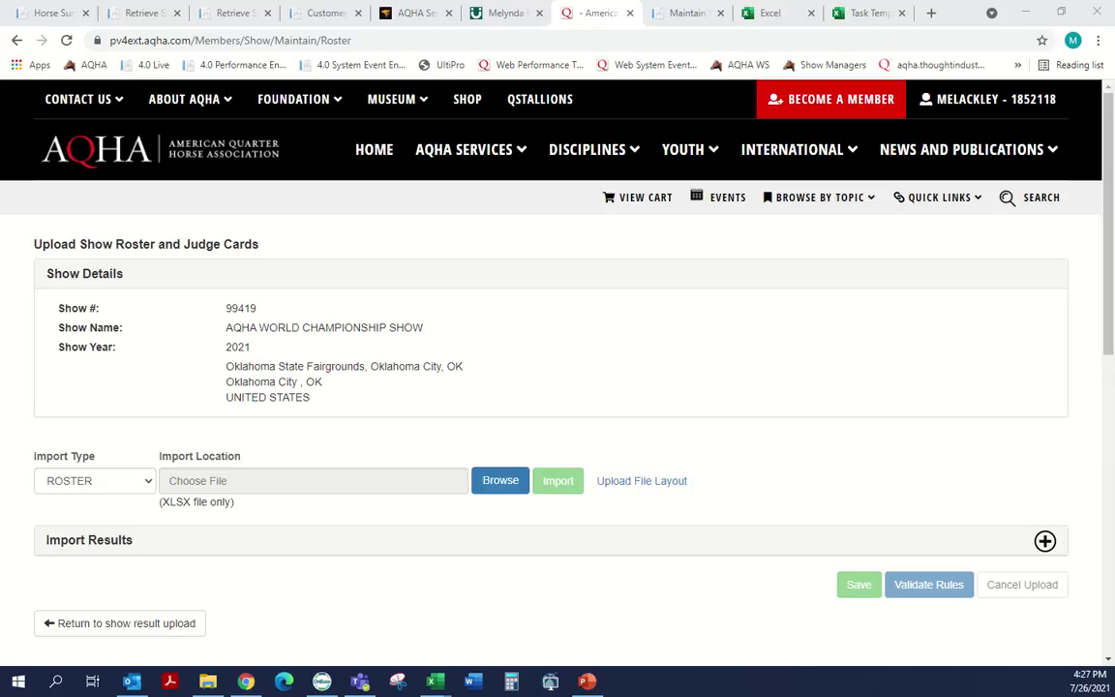
Select 99419 demo.xlsx for upload and dismiss the file-in-use warning.
{"action": "left_click", "coordinate": [502, 485]}
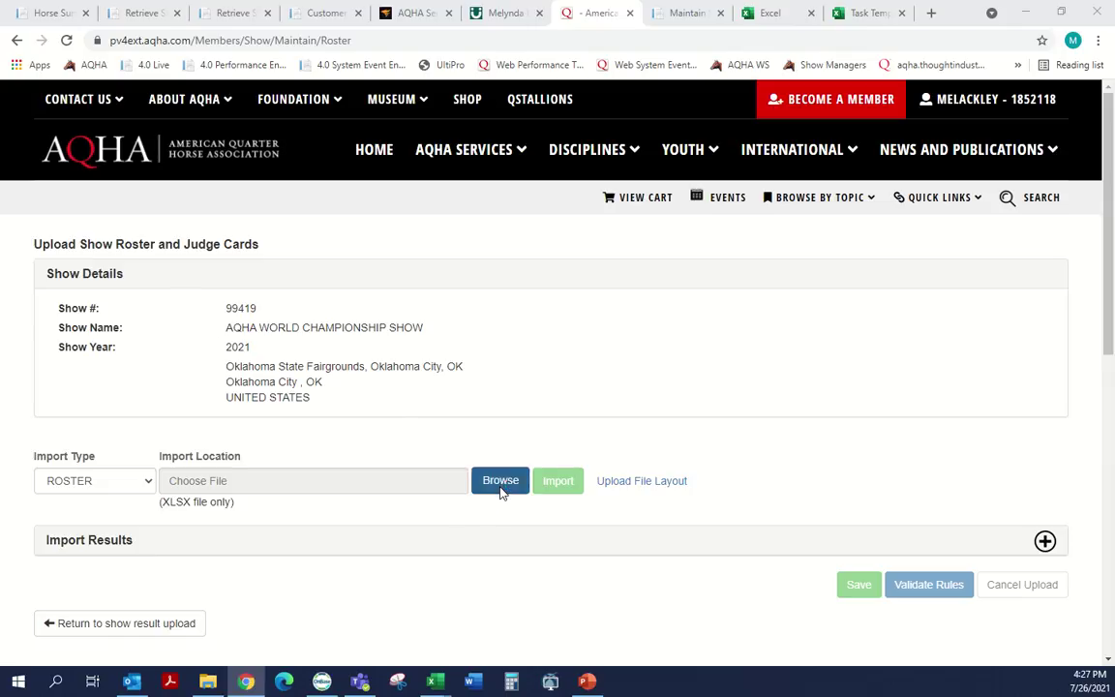
{"action": "double_click", "coordinate": [277, 130]}
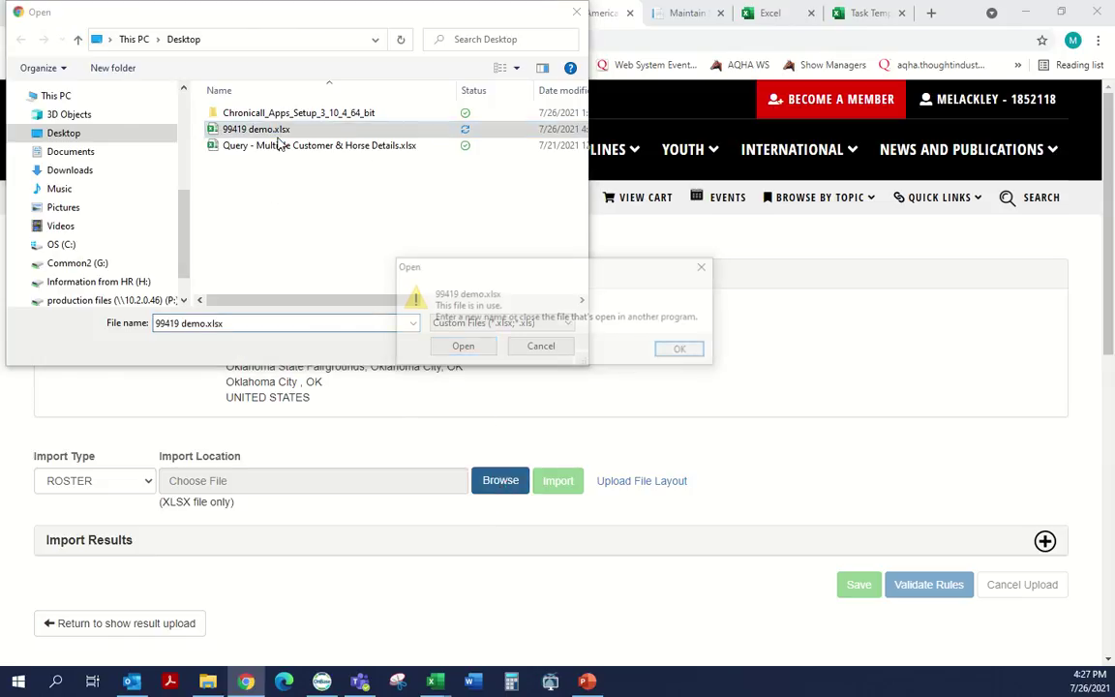
{"action": "left_click", "coordinate": [688, 351]}
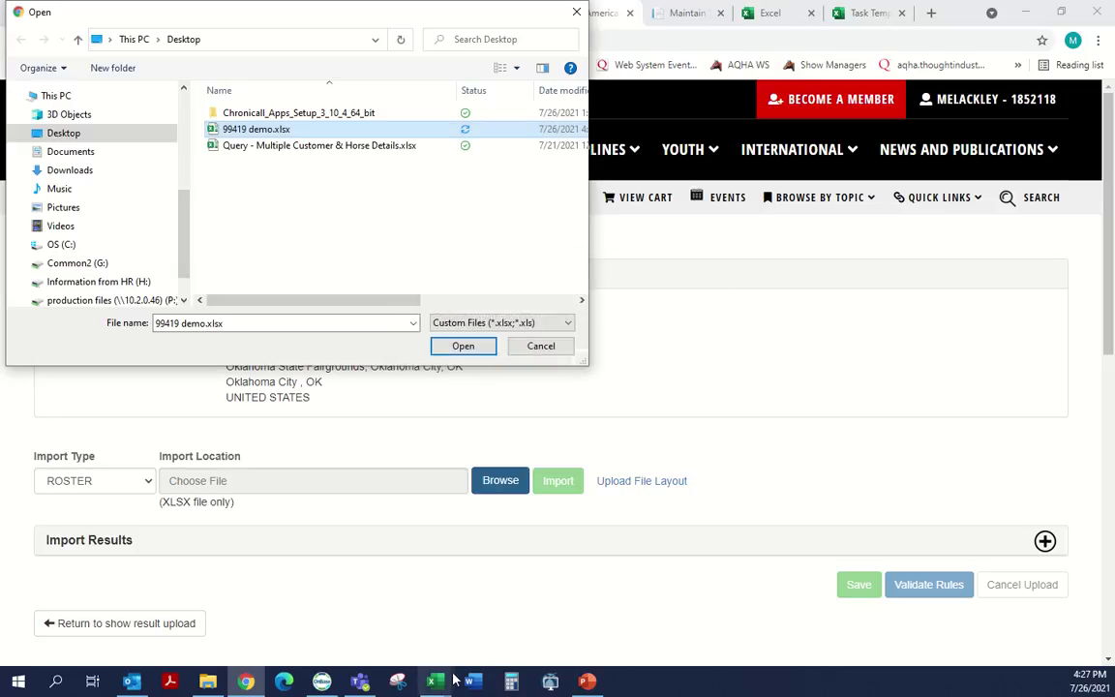
Close the open Excel workbook without saving, then import 99419 demo.xlsx as the roster.
{"action": "mouse_move", "coordinate": [434, 682]}
{"action": "left_click", "coordinate": [538, 603]}
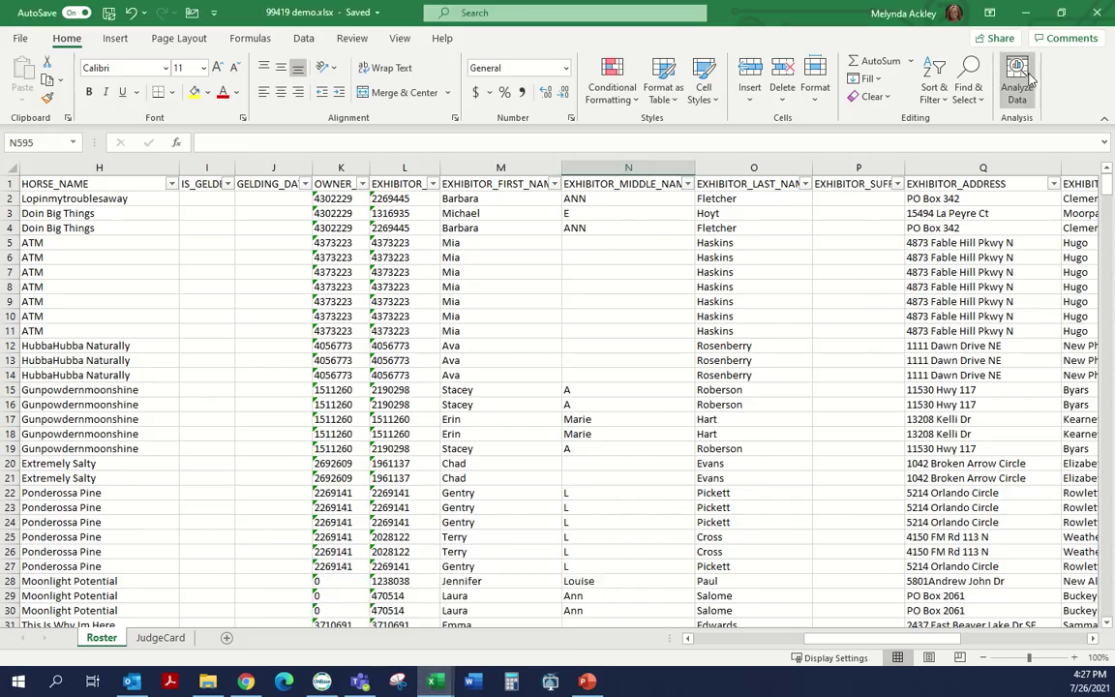
{"action": "key", "text": "ctrl+w"}
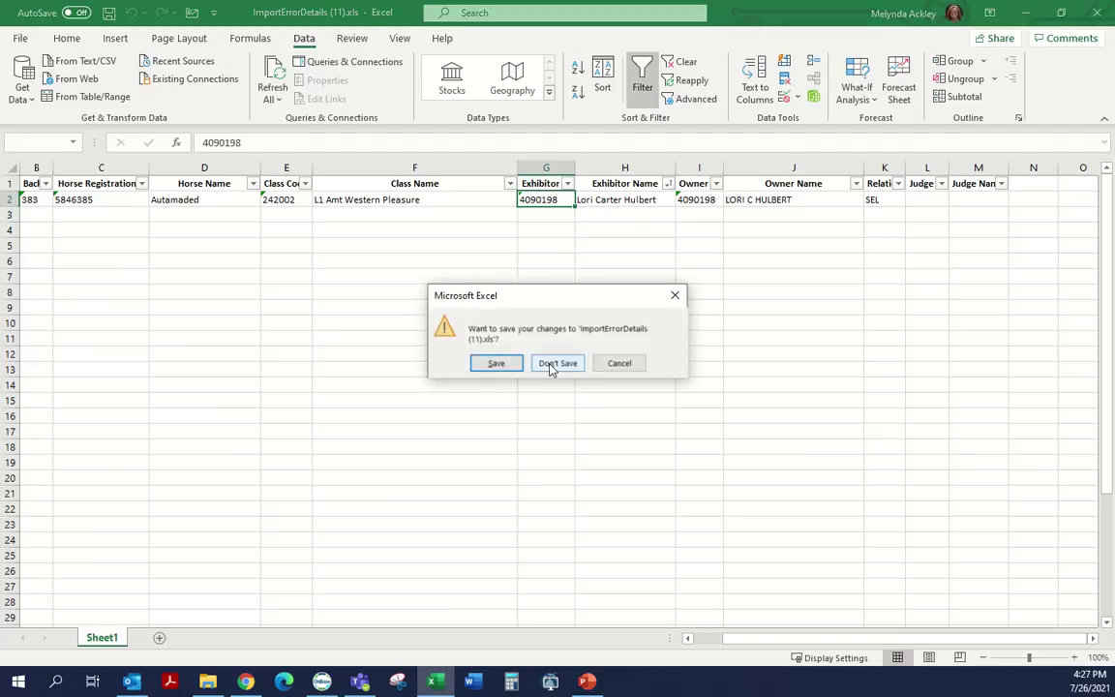
{"action": "left_click", "coordinate": [556, 364]}
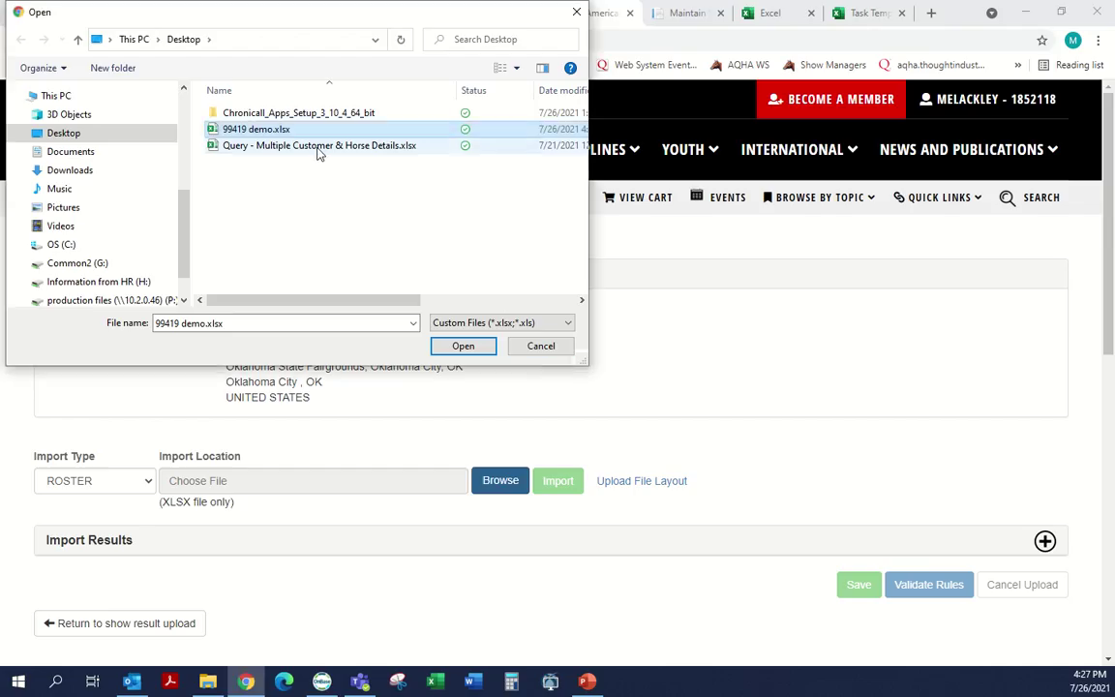
{"action": "double_click", "coordinate": [249, 129]}
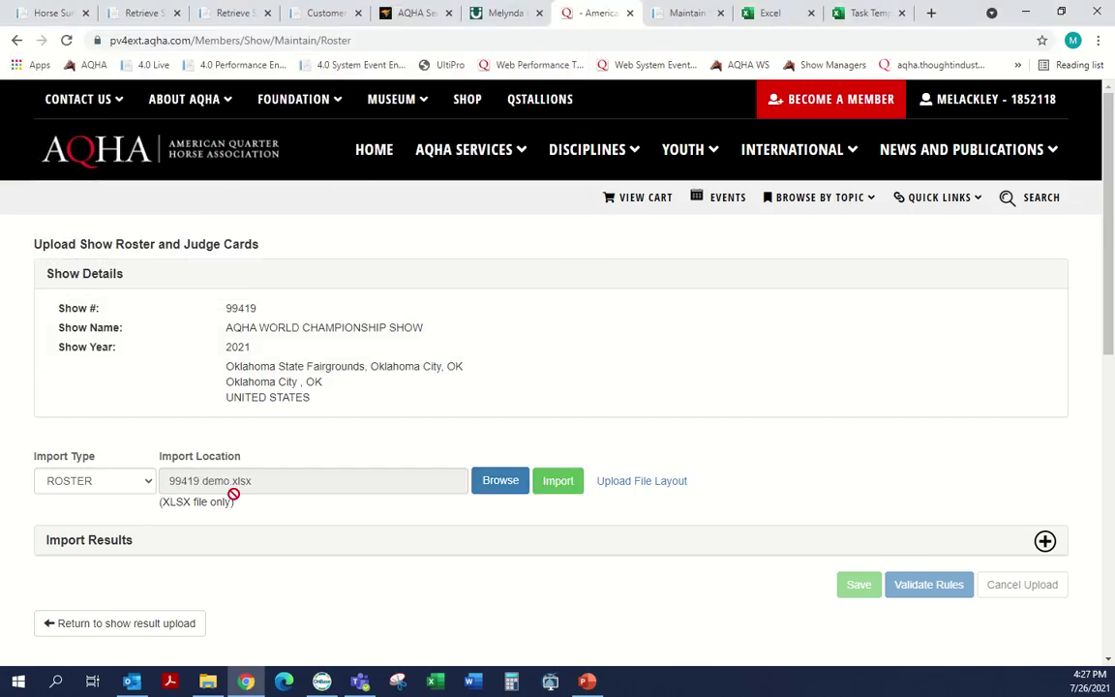
{"action": "left_click", "coordinate": [556, 483]}
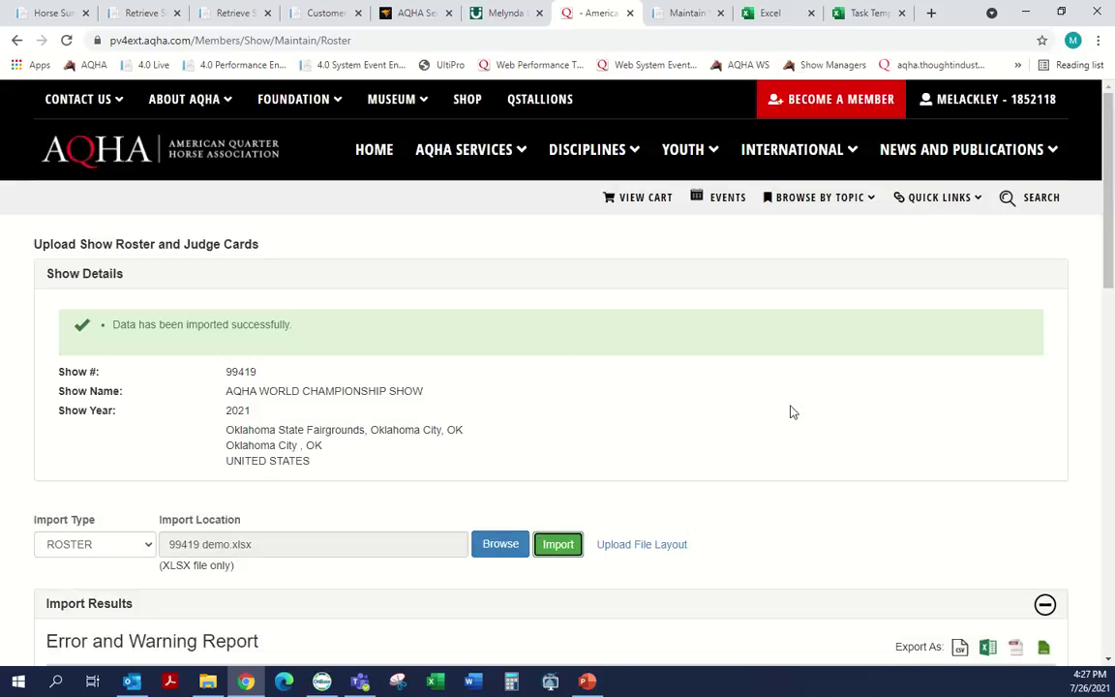
Widen the Exhibitor Name and Error Description columns of the warning report.
{"action": "scroll", "coordinate": [781, 376], "scroll_direction": "down", "scroll_amount": 4}
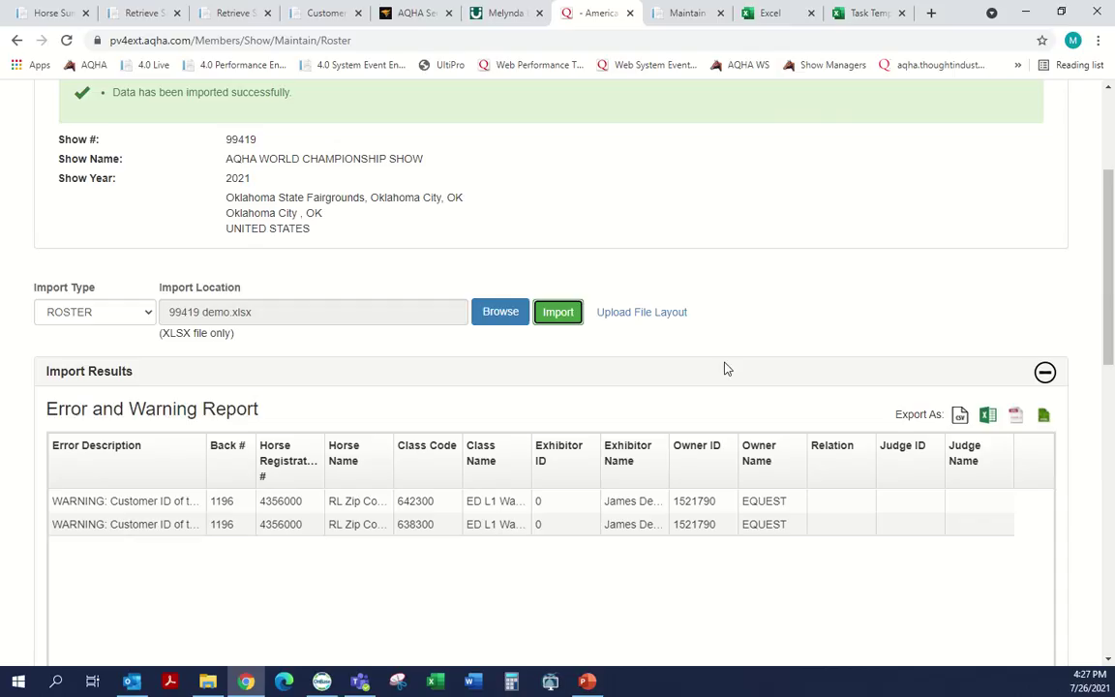
{"action": "left_click_drag", "start_coordinate": [672, 470], "coordinate": [755, 472]}
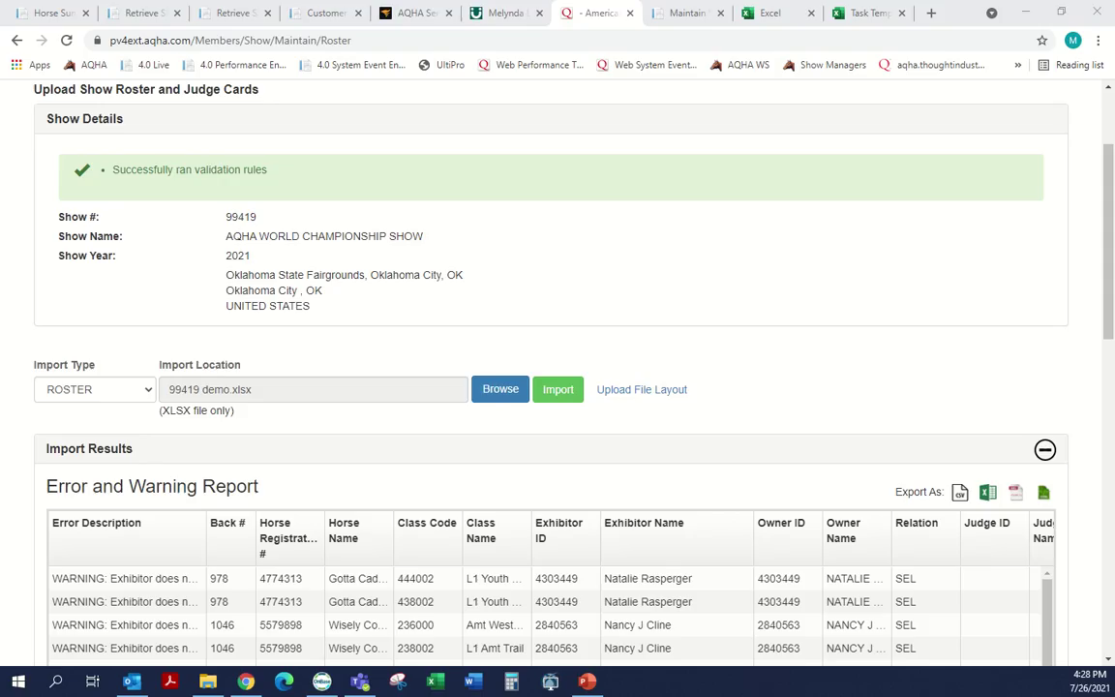
{"action": "scroll", "coordinate": [809, 340], "scroll_direction": "down", "scroll_amount": 3}
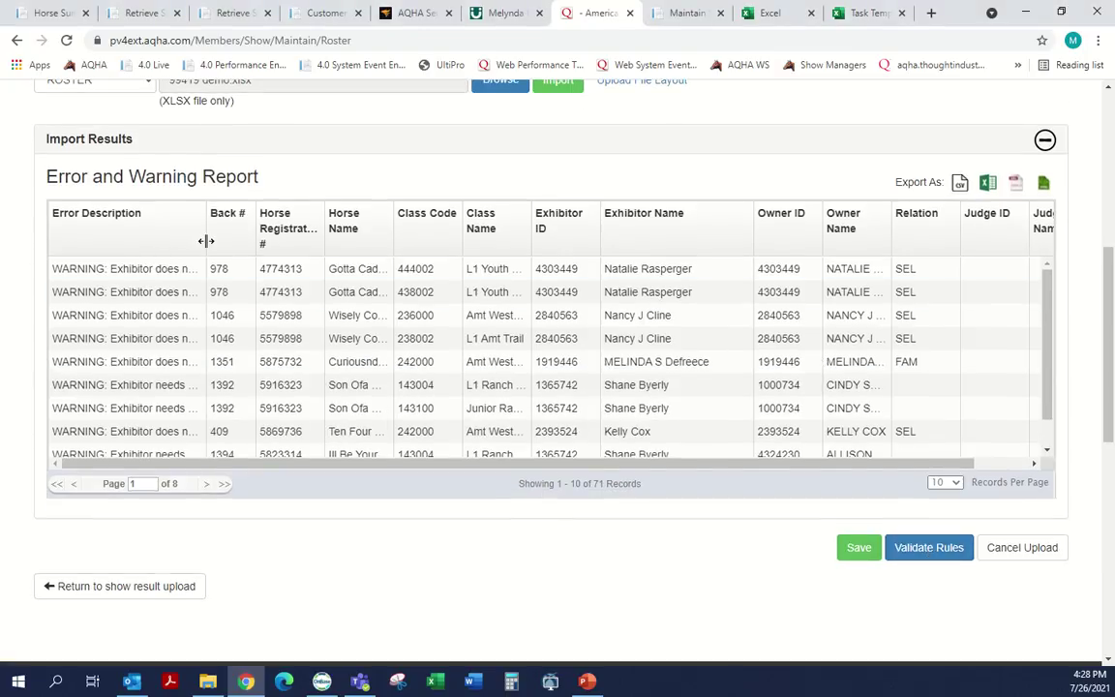
{"action": "left_click_drag", "start_coordinate": [206, 241], "coordinate": [334, 248]}
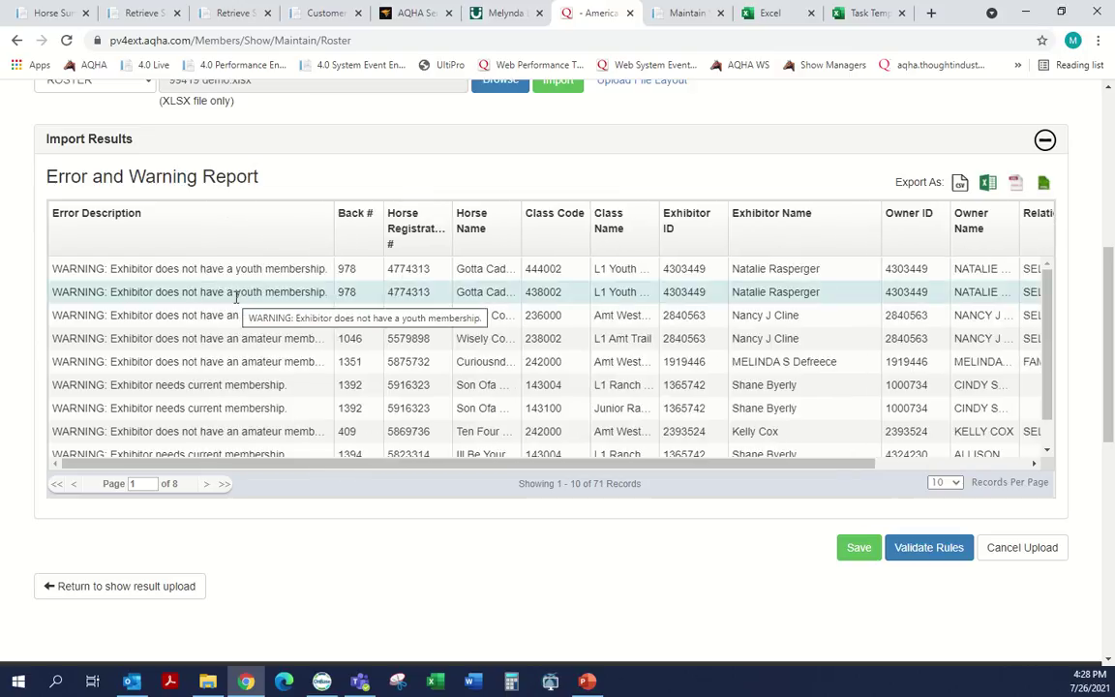
Page through all 71 warnings to the last page, then export the report as Excel.
{"action": "left_click", "coordinate": [206, 484]}
{"action": "left_click", "coordinate": [206, 484]}
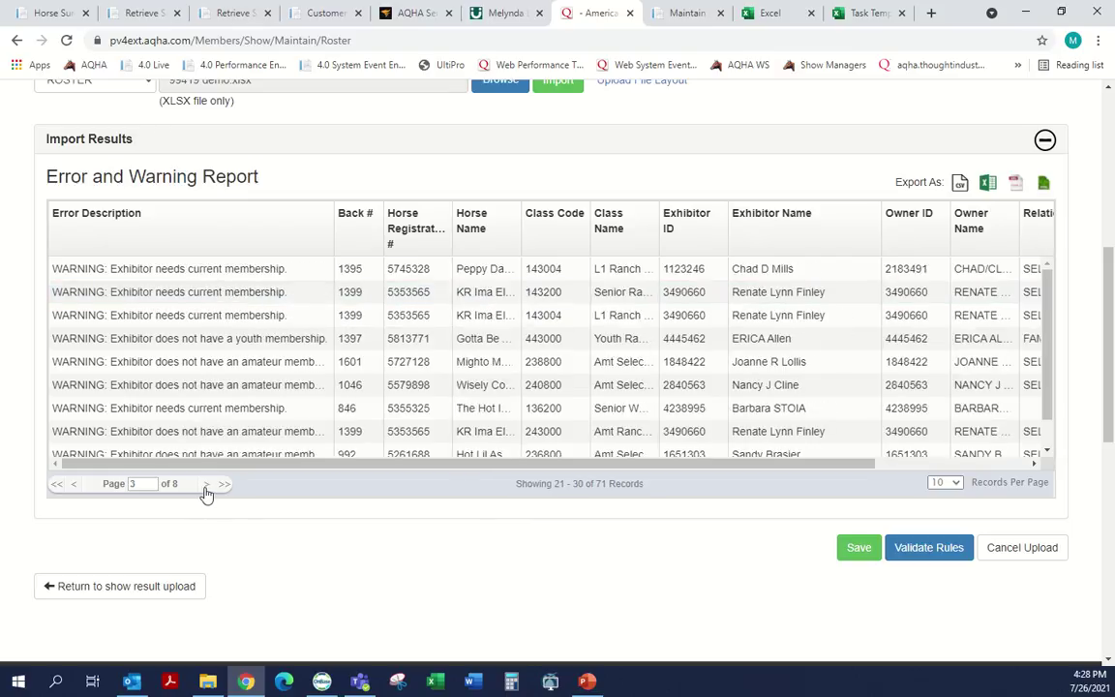
{"action": "left_click", "coordinate": [206, 484]}
{"action": "left_click", "coordinate": [206, 484]}
{"action": "left_click", "coordinate": [206, 484]}
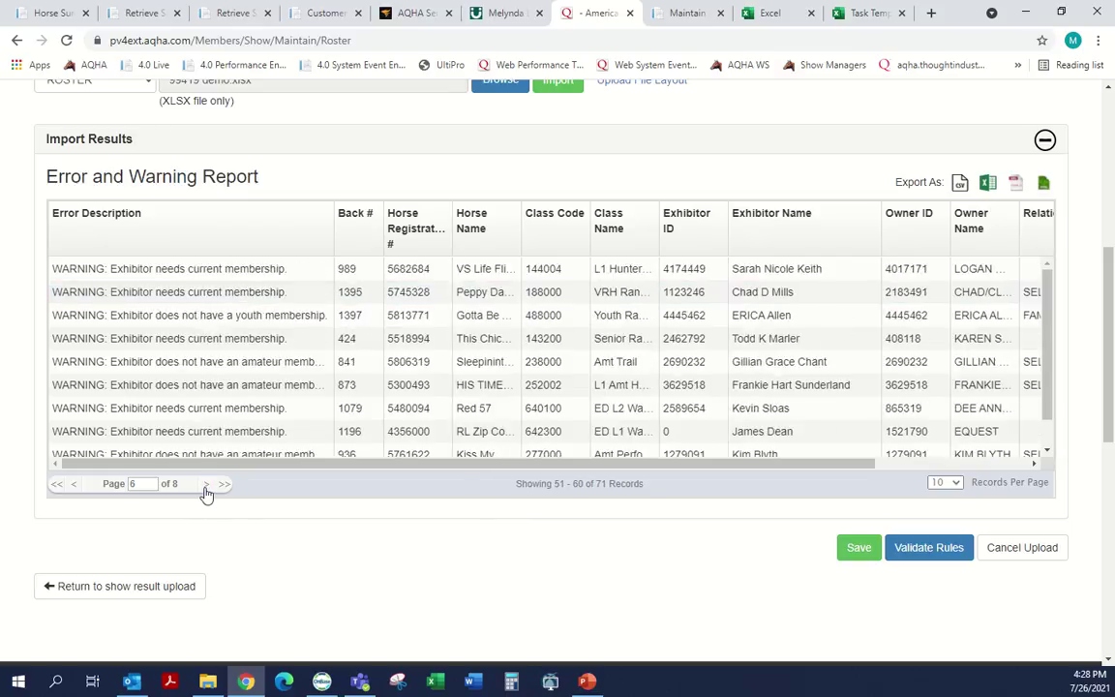
{"action": "left_click", "coordinate": [206, 484]}
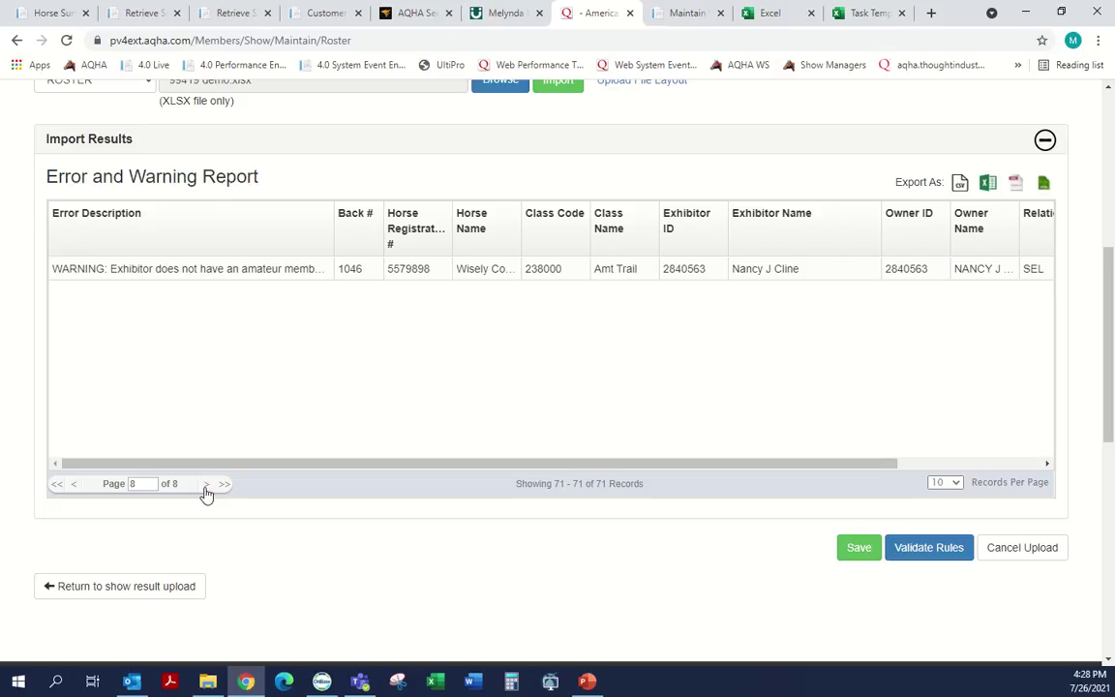
{"action": "left_click", "coordinate": [75, 484]}
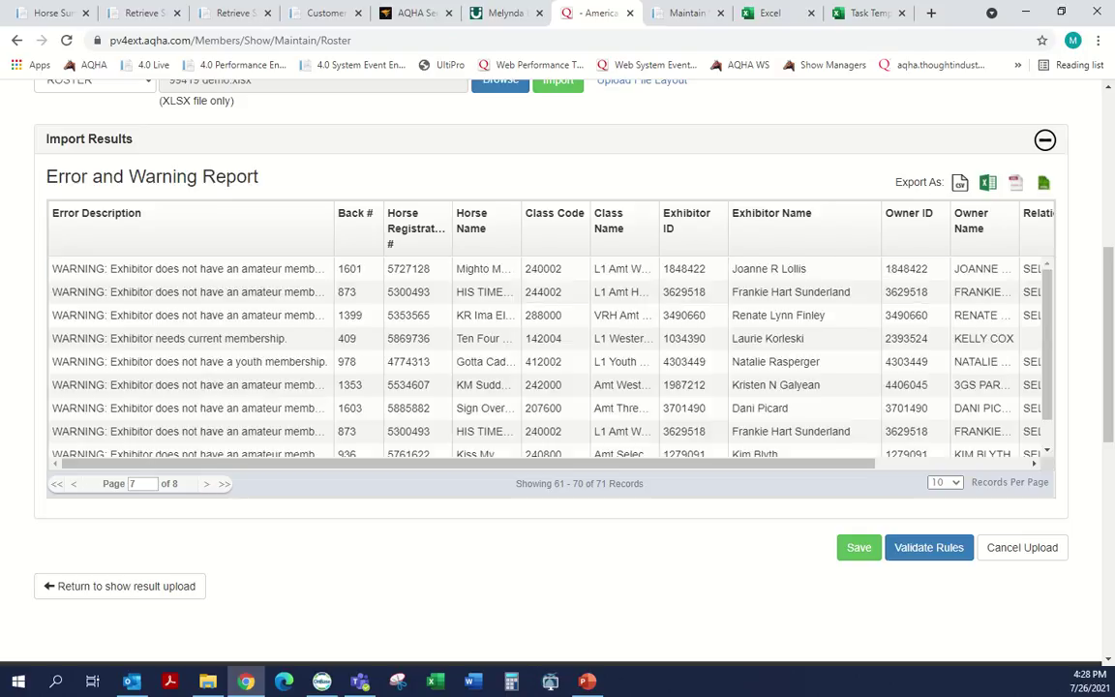
{"action": "left_click", "coordinate": [697, 584]}
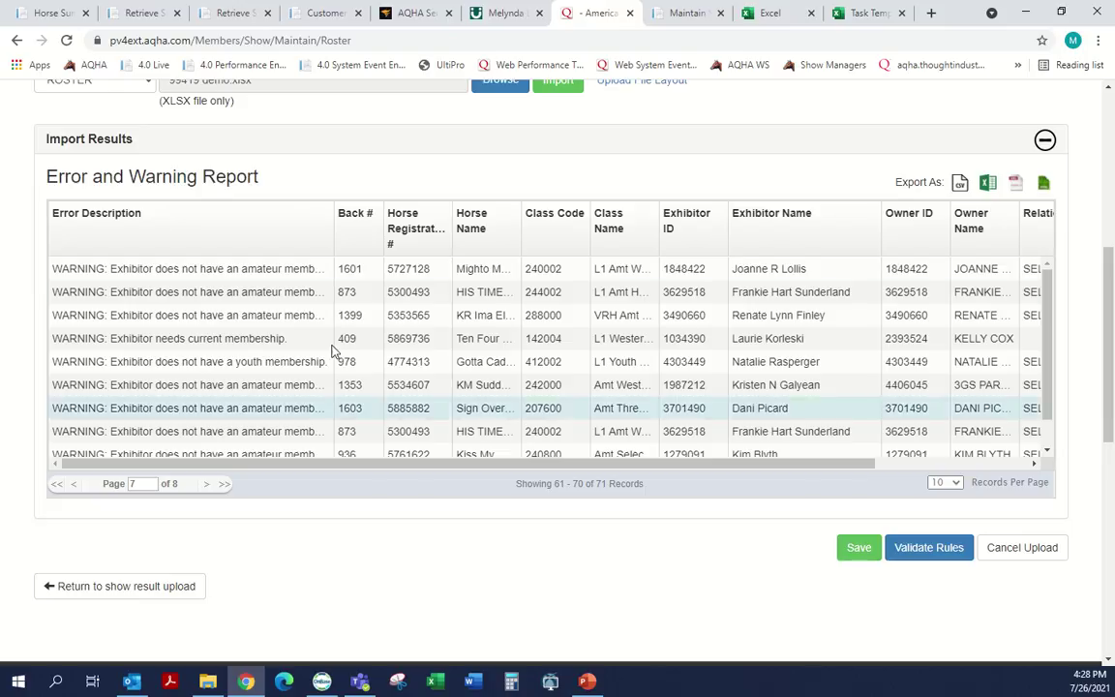
{"action": "left_click", "coordinate": [988, 183]}
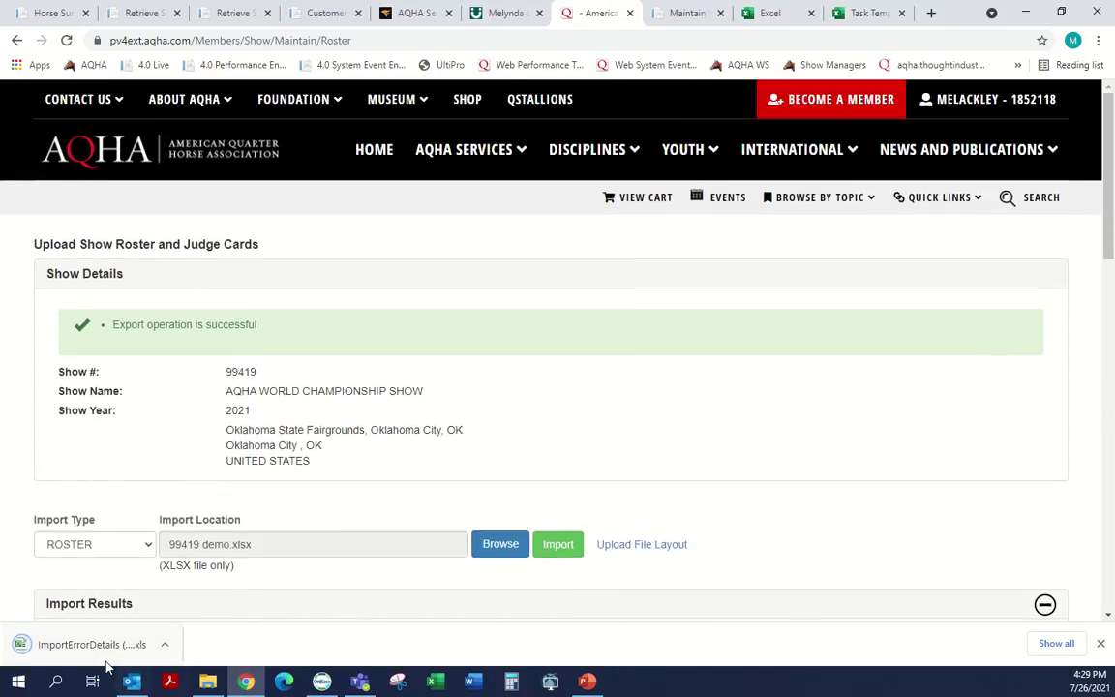
Open the downloaded ImportErrorDetails (12).xls, accept the format warning, and enable editing.
{"action": "scroll", "coordinate": [654, 552], "scroll_direction": "down", "scroll_amount": 2}
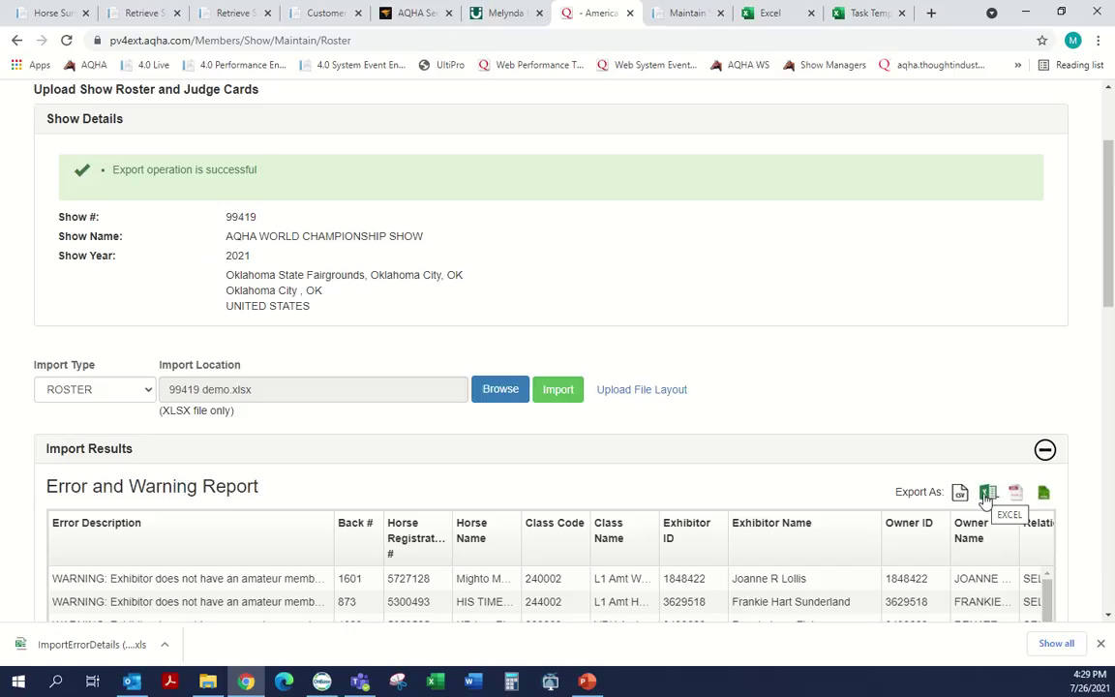
{"action": "left_click", "coordinate": [55, 645]}
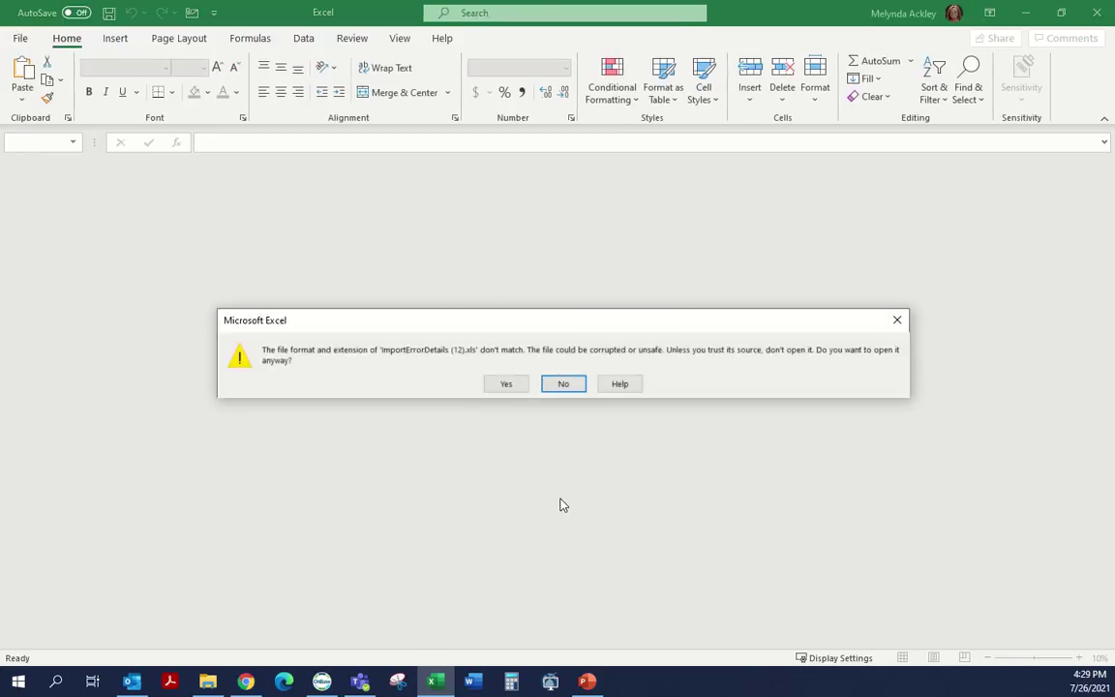
{"action": "left_click", "coordinate": [513, 385]}
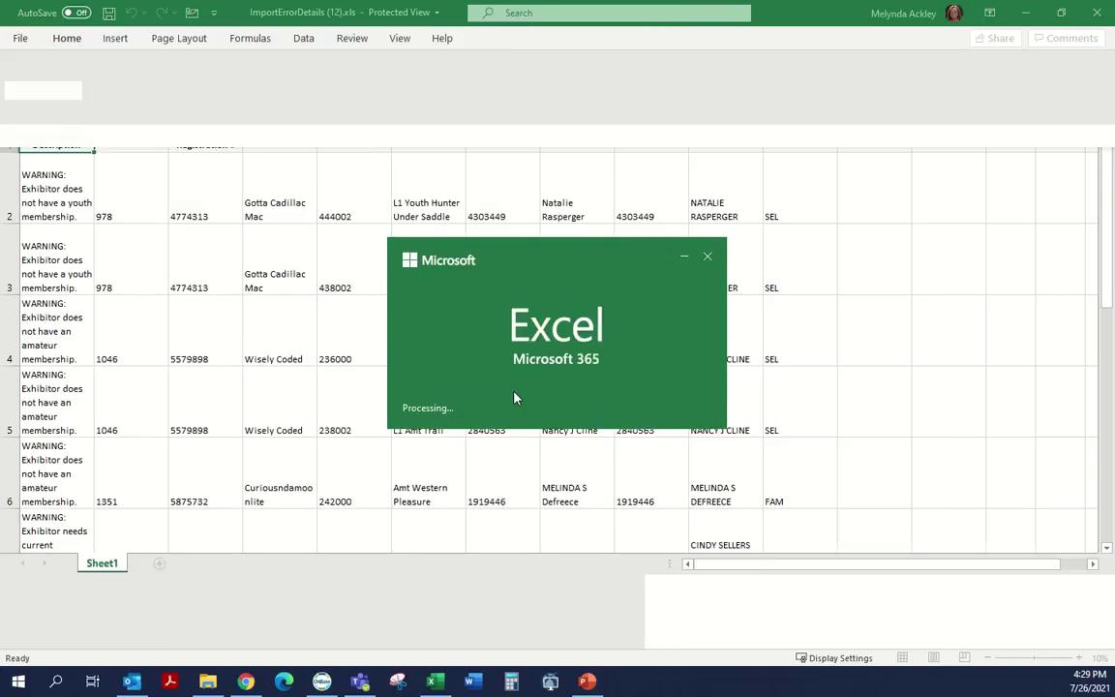
{"action": "left_click", "coordinate": [566, 58]}
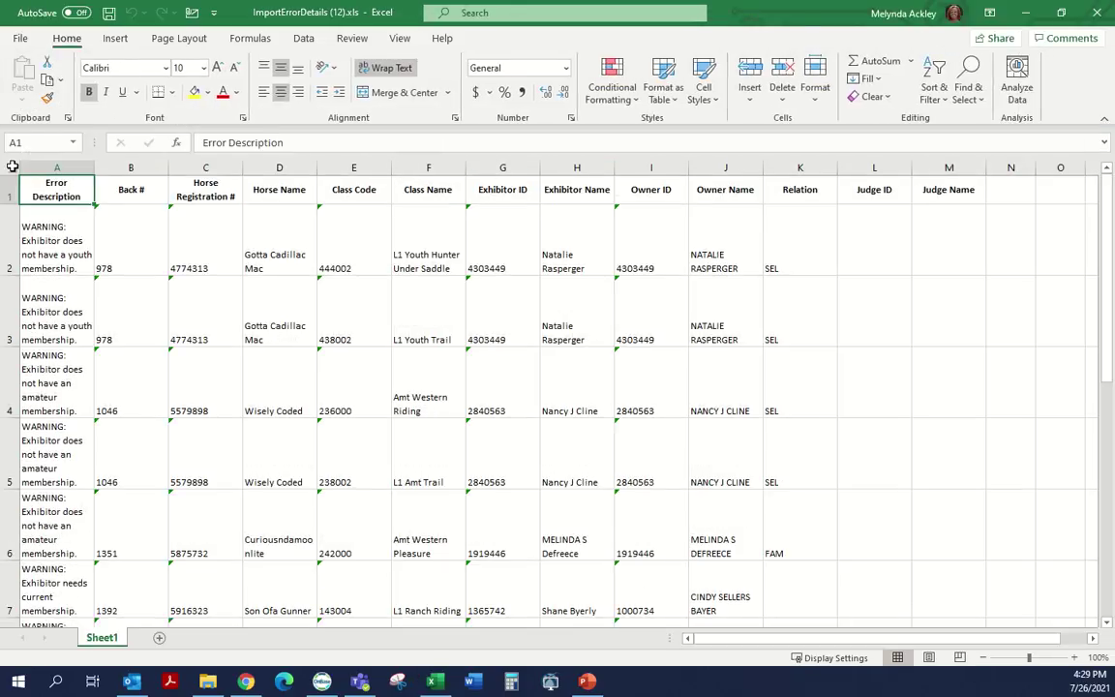
Turn on filters for the whole sheet and set every row height to 15.
{"action": "left_click", "coordinate": [12, 170]}
{"action": "left_click", "coordinate": [303, 39]}
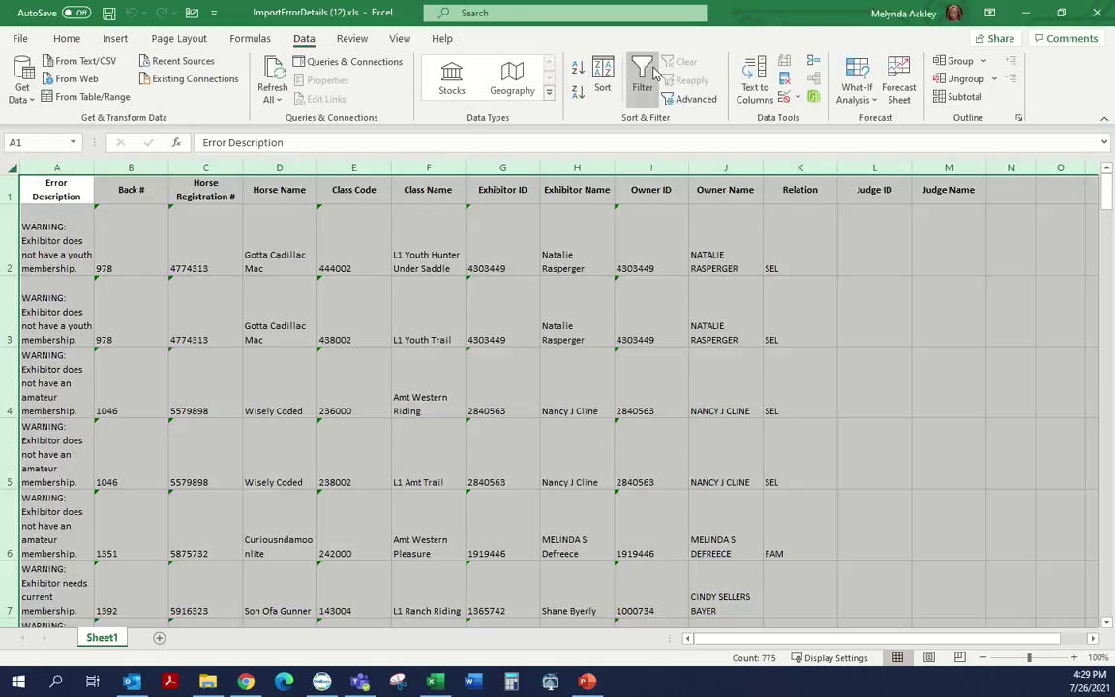
{"action": "left_click", "coordinate": [636, 85]}
{"action": "right_click", "coordinate": [10, 208]}
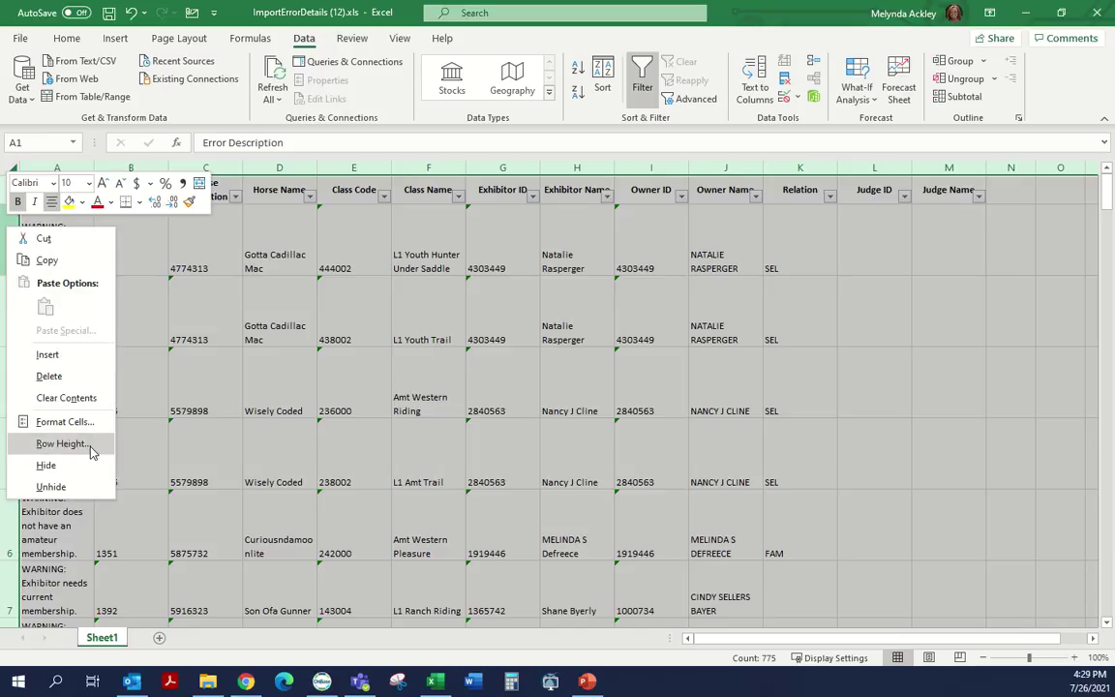
{"action": "left_click", "coordinate": [90, 451]}
{"action": "type", "text": "15"}
{"action": "key", "text": "Return"}
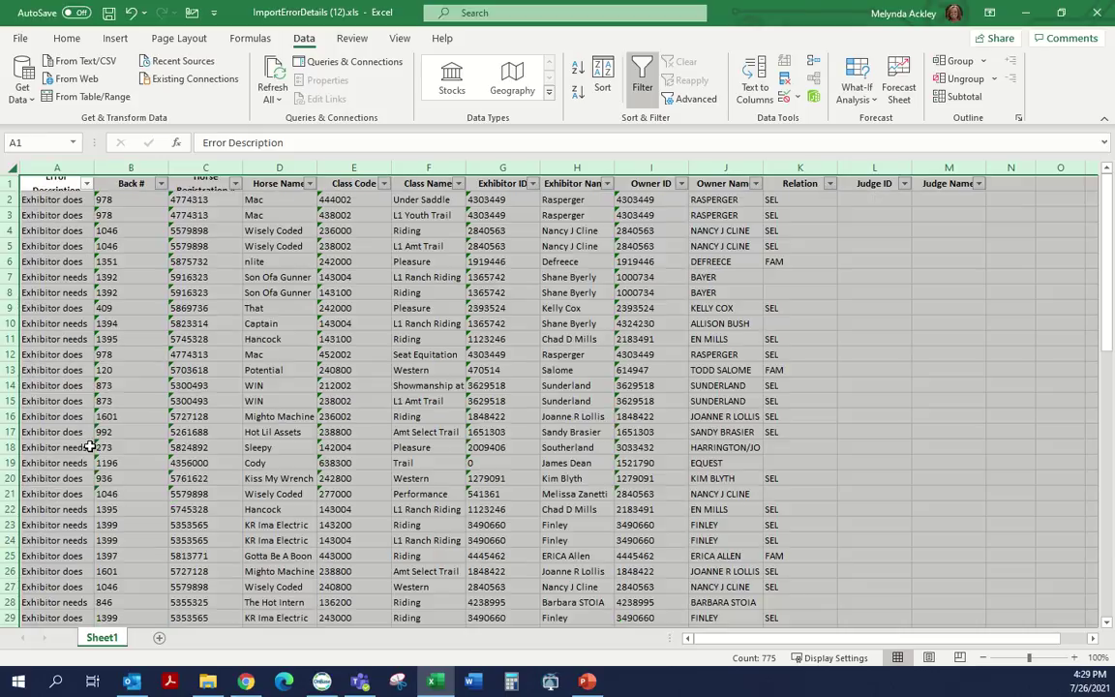
Autofit all column widths and sort the rows by Error Description A to Z.
{"action": "double_click", "coordinate": [93, 167]}
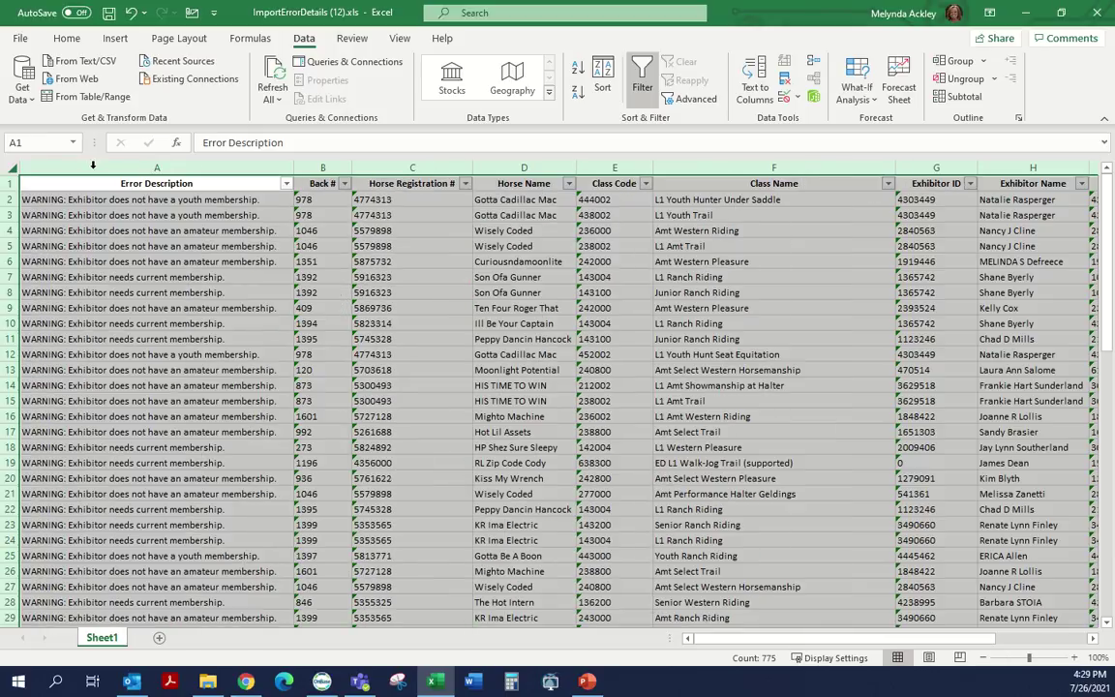
{"action": "left_click", "coordinate": [286, 183]}
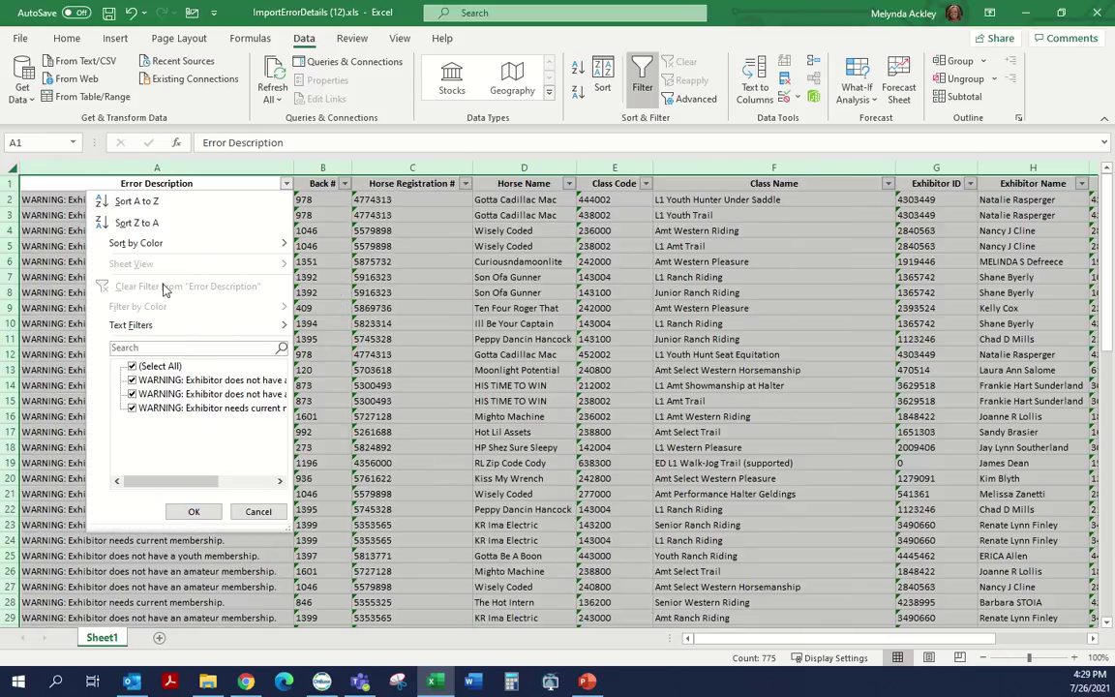
{"action": "left_click", "coordinate": [145, 206]}
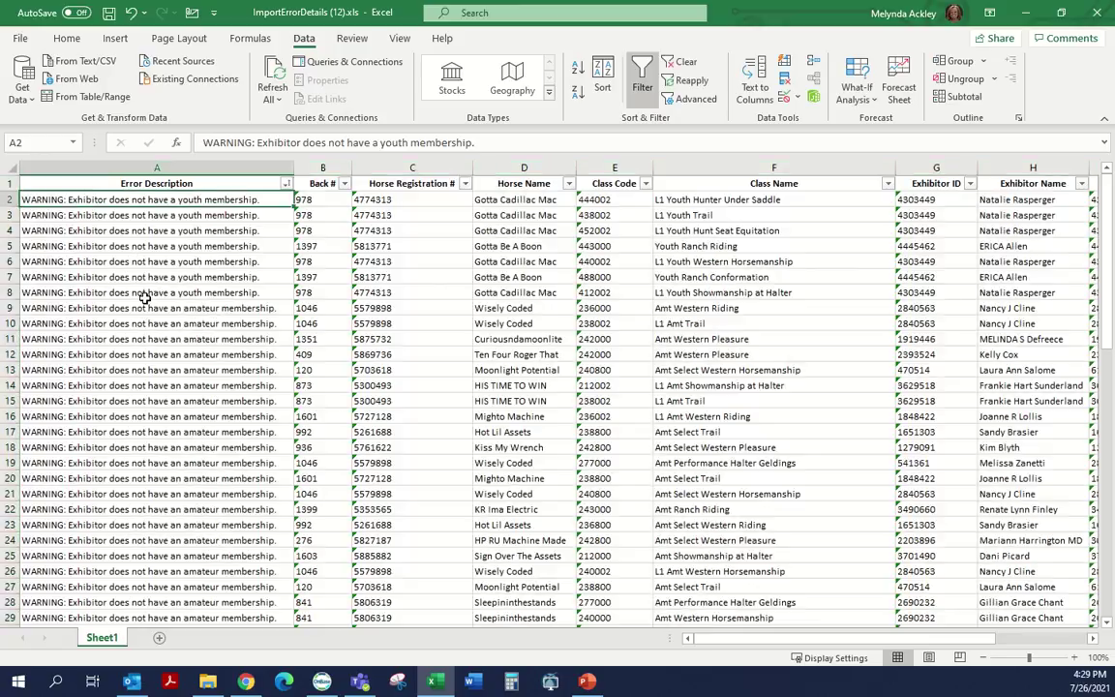
Review the youth and amateur membership warnings, ending at A47, the last amateur warning.
{"action": "left_click_drag", "start_coordinate": [144, 298], "coordinate": [145, 200]}
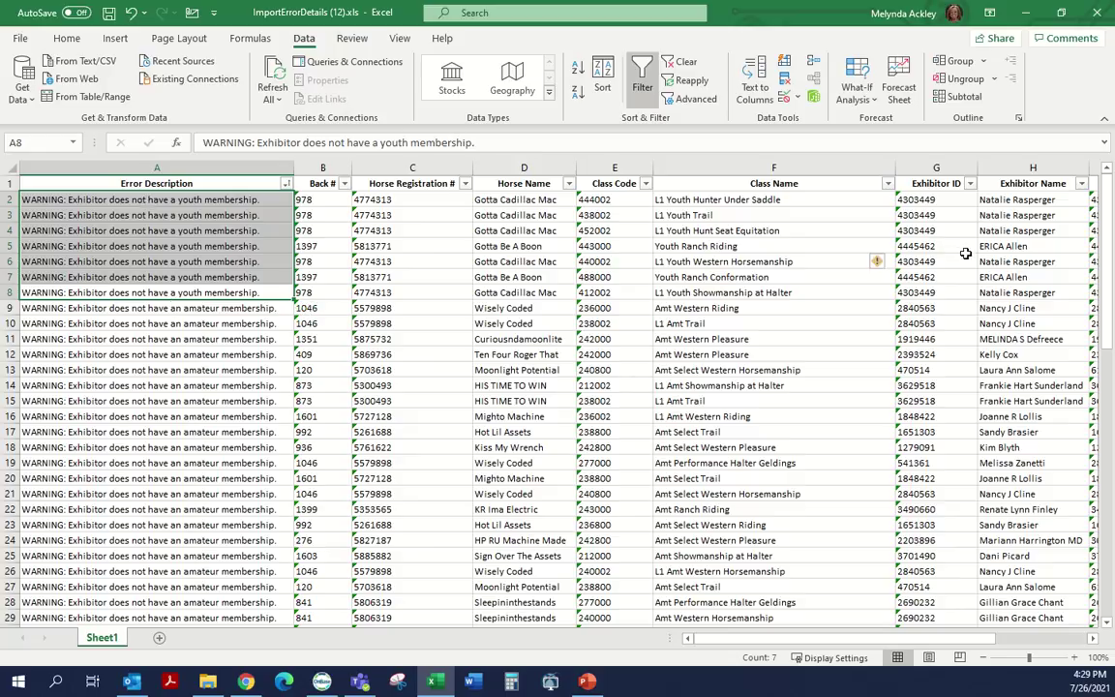
{"action": "left_click", "coordinate": [958, 258]}
{"action": "left_click", "coordinate": [264, 291]}
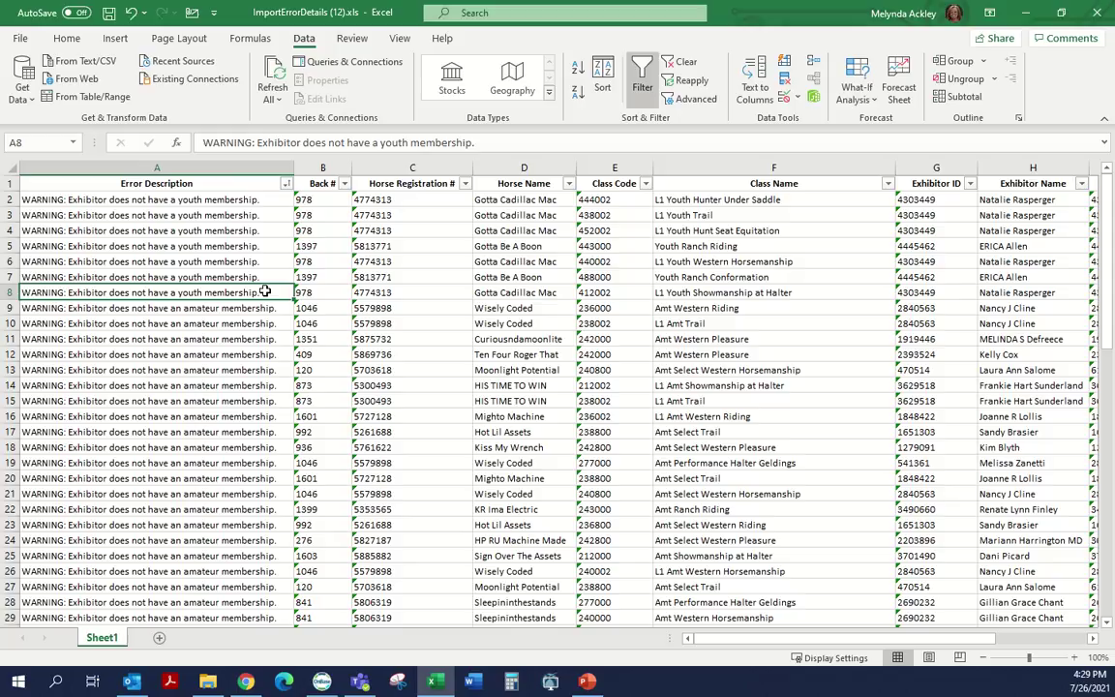
{"action": "key", "text": "Down"}
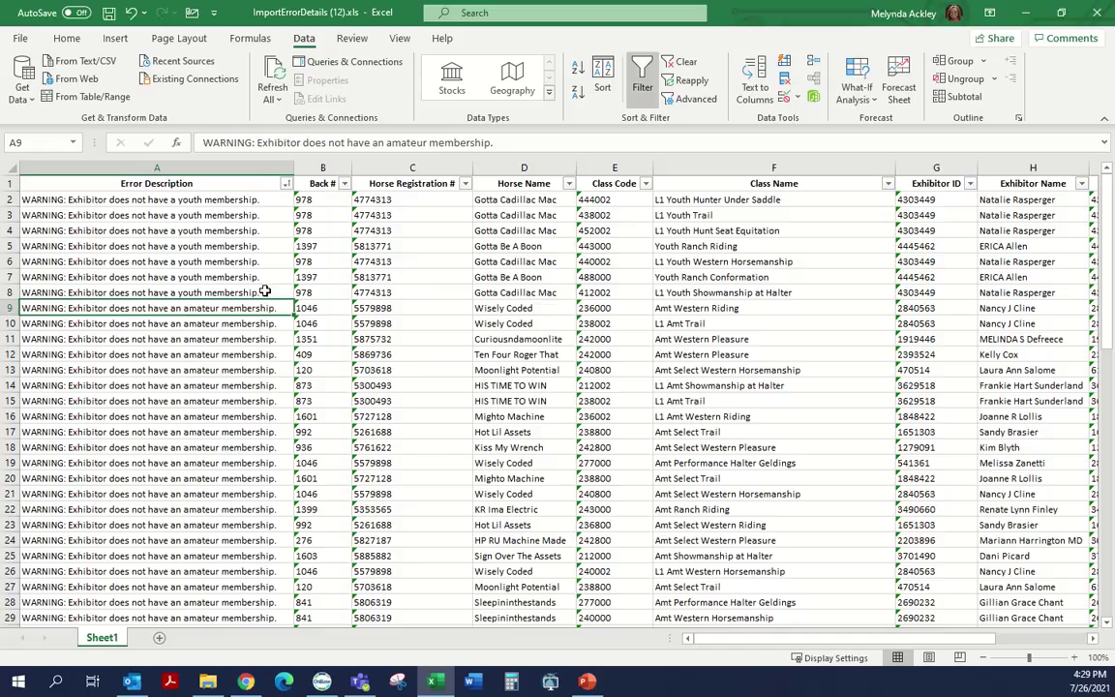
{"action": "key", "text": "Down"}
{"action": "key", "text": "Down"}
{"action": "key", "text": "Down"}
{"action": "key", "text": "Down"}
{"action": "key", "text": "Down"}
{"action": "key", "text": "Down"}
{"action": "key", "text": "Down"}
{"action": "key", "text": "Down"}
{"action": "key", "text": "Down"}
{"action": "key", "text": "Down"}
{"action": "key", "text": "Down"}
{"action": "key", "text": "Down"}
{"action": "key", "text": "Down"}
{"action": "key", "text": "Down"}
{"action": "key", "text": "Down"}
{"action": "key", "text": "Down"}
{"action": "key", "text": "Down"}
{"action": "key", "text": "Down"}
{"action": "key", "text": "Down"}
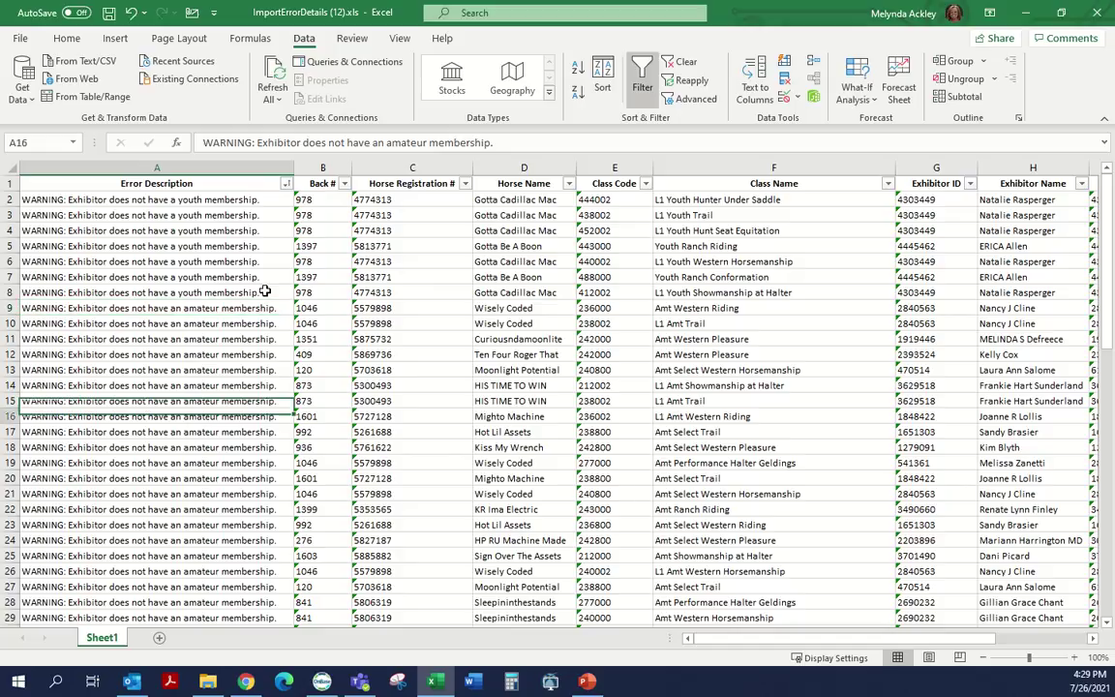
{"action": "key", "text": "Down"}
{"action": "key", "text": "Down"}
{"action": "key", "text": "Down"}
{"action": "key", "text": "Down"}
{"action": "key", "text": "Down"}
{"action": "key", "text": "Down"}
{"action": "key", "text": "Down"}
{"action": "key", "text": "Down"}
{"action": "key", "text": "Down"}
{"action": "key", "text": "Down"}
{"action": "key", "text": "Down"}
{"action": "key", "text": "Down"}
{"action": "key", "text": "Down"}
{"action": "key", "text": "Down"}
{"action": "key", "text": "Down"}
{"action": "key", "text": "Down"}
{"action": "key", "text": "Down"}
{"action": "key", "text": "Down"}
{"action": "key", "text": "Down"}
{"action": "key", "text": "Down"}
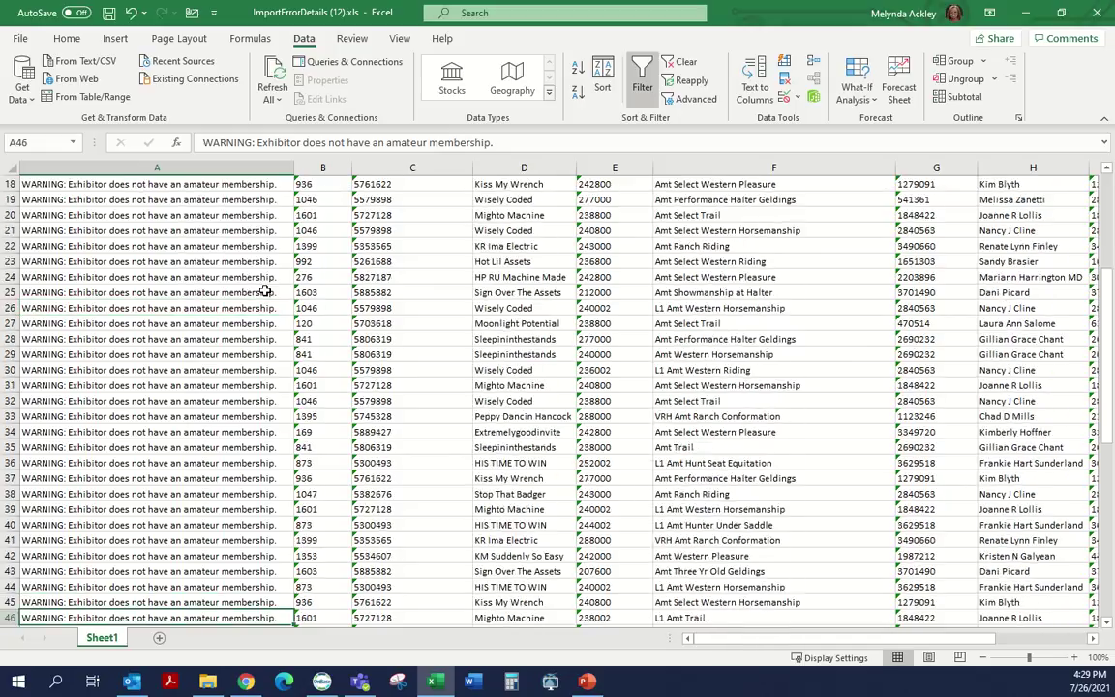
{"action": "key", "text": "Up"}
{"action": "key", "text": "Up"}
{"action": "key", "text": "Up"}
{"action": "key", "text": "Up"}
{"action": "key", "text": "Up"}
{"action": "key", "text": "Up"}
{"action": "key", "text": "Up"}
{"action": "key", "text": "Up"}
{"action": "key", "text": "Up"}
{"action": "key", "text": "Up"}
{"action": "key", "text": "Up"}
{"action": "key", "text": "Up"}
{"action": "key", "text": "Up"}
{"action": "key", "text": "Up"}
{"action": "key", "text": "Up"}
{"action": "key", "text": "Up"}
{"action": "key", "text": "Up"}
{"action": "key", "text": "Up"}
{"action": "key", "text": "Up"}
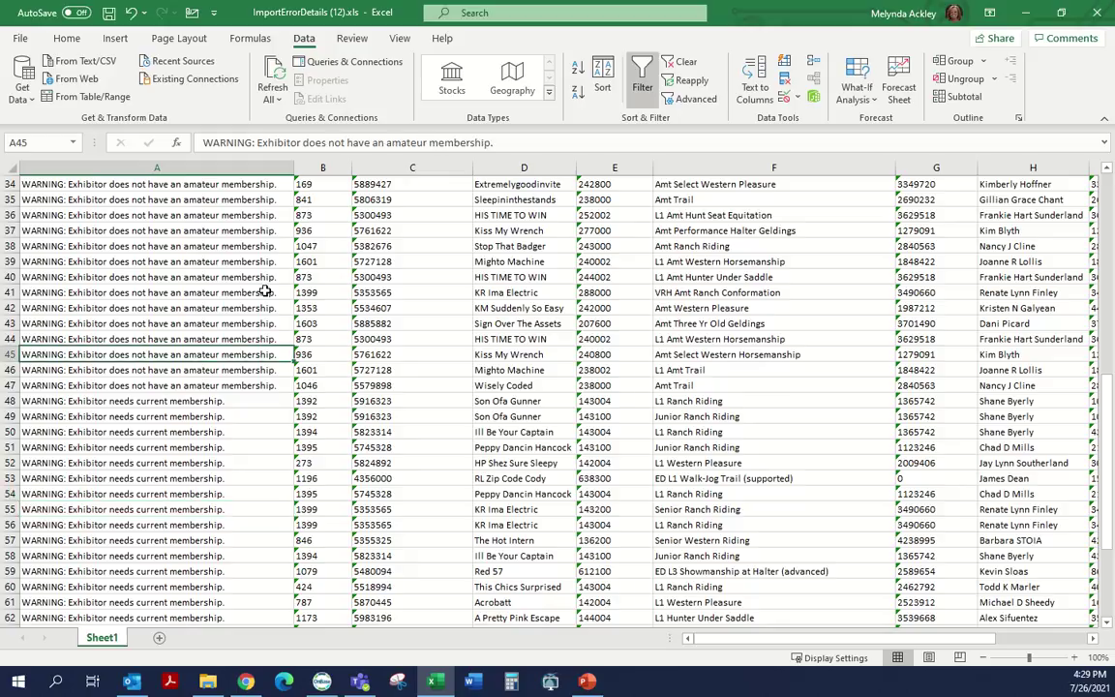
{"action": "key", "text": "Down"}
{"action": "key", "text": "Down"}
{"action": "key", "text": "Down"}
{"action": "key", "text": "Down"}
{"action": "key", "text": "Down"}
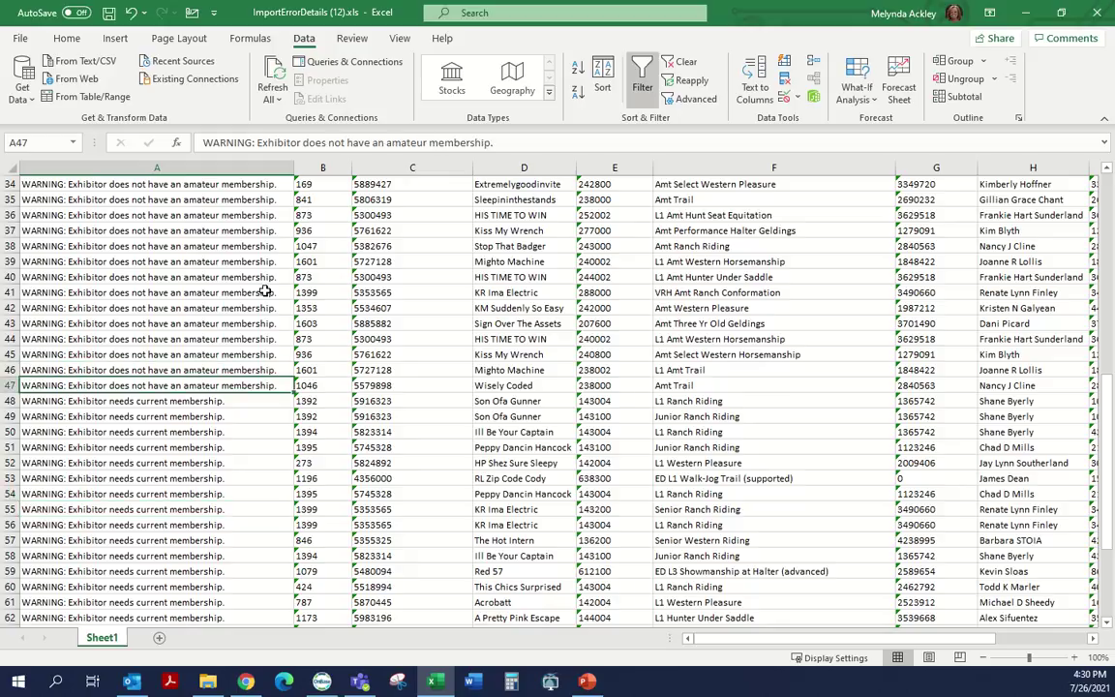
{"action": "key", "text": "Right"}
{"action": "key", "text": "Left"}
Review the 'Exhibitor needs current membership' warnings down to the end of the list.
{"action": "key", "text": "Down"}
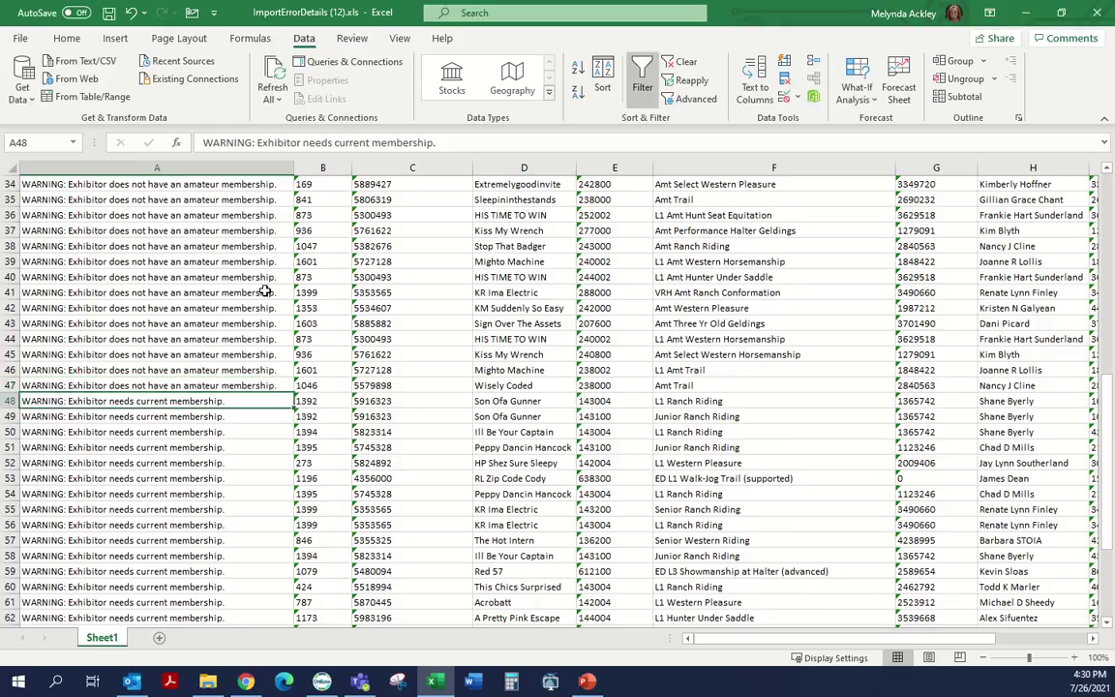
{"action": "key", "text": "Down"}
{"action": "key", "text": "Down"}
{"action": "key", "text": "Down"}
{"action": "key", "text": "Down"}
{"action": "key", "text": "Down"}
{"action": "key", "text": "Down"}
{"action": "key", "text": "Down"}
{"action": "key", "text": "Down"}
{"action": "key", "text": "Down"}
{"action": "key", "text": "Down"}
{"action": "key", "text": "Down"}
{"action": "key", "text": "Down"}
{"action": "key", "text": "Down"}
{"action": "key", "text": "Down"}
{"action": "key", "text": "Down"}
{"action": "key", "text": "Down"}
{"action": "key", "text": "Down"}
{"action": "key", "text": "Down"}
{"action": "key", "text": "Down"}
{"action": "key", "text": "Down"}
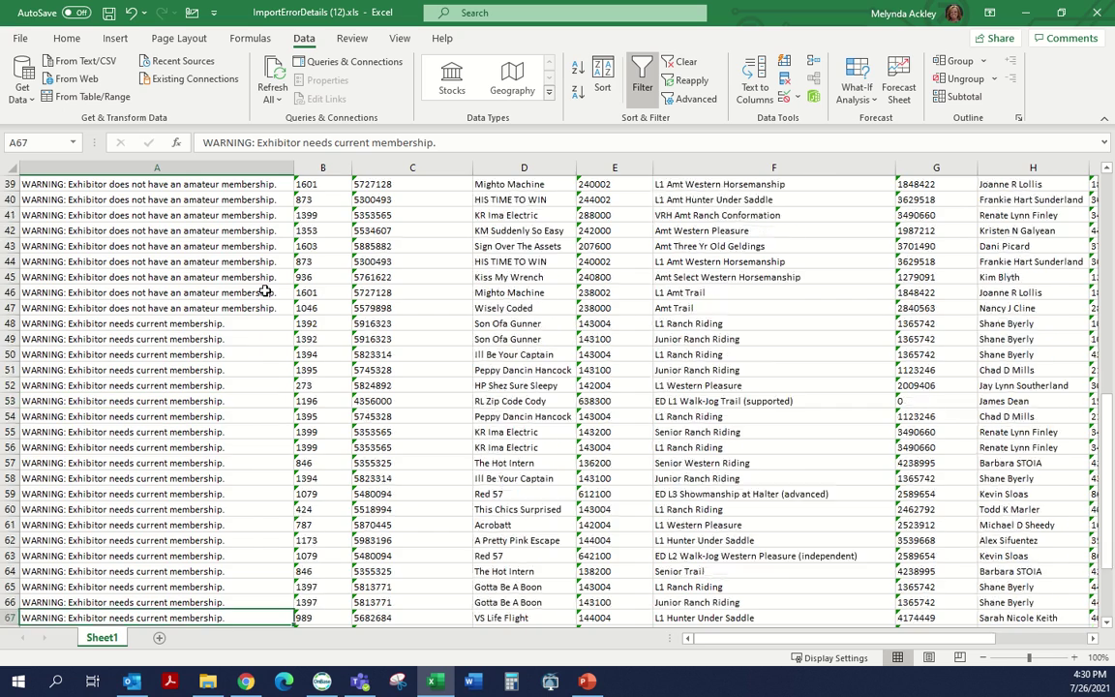
{"action": "key", "text": "Up"}
{"action": "key", "text": "Up"}
{"action": "key", "text": "Up"}
{"action": "key", "text": "Up"}
{"action": "key", "text": "Up"}
{"action": "key", "text": "Up"}
{"action": "key", "text": "Up"}
{"action": "key", "text": "Up"}
{"action": "key", "text": "Up"}
{"action": "key", "text": "Up"}
{"action": "key", "text": "Up"}
{"action": "key", "text": "Up"}
{"action": "key", "text": "Up"}
{"action": "key", "text": "Up"}
{"action": "key", "text": "Up"}
{"action": "key", "text": "Up"}
{"action": "key", "text": "Up"}
{"action": "key", "text": "Up"}
{"action": "key", "text": "Up"}
{"action": "key", "text": "Up"}
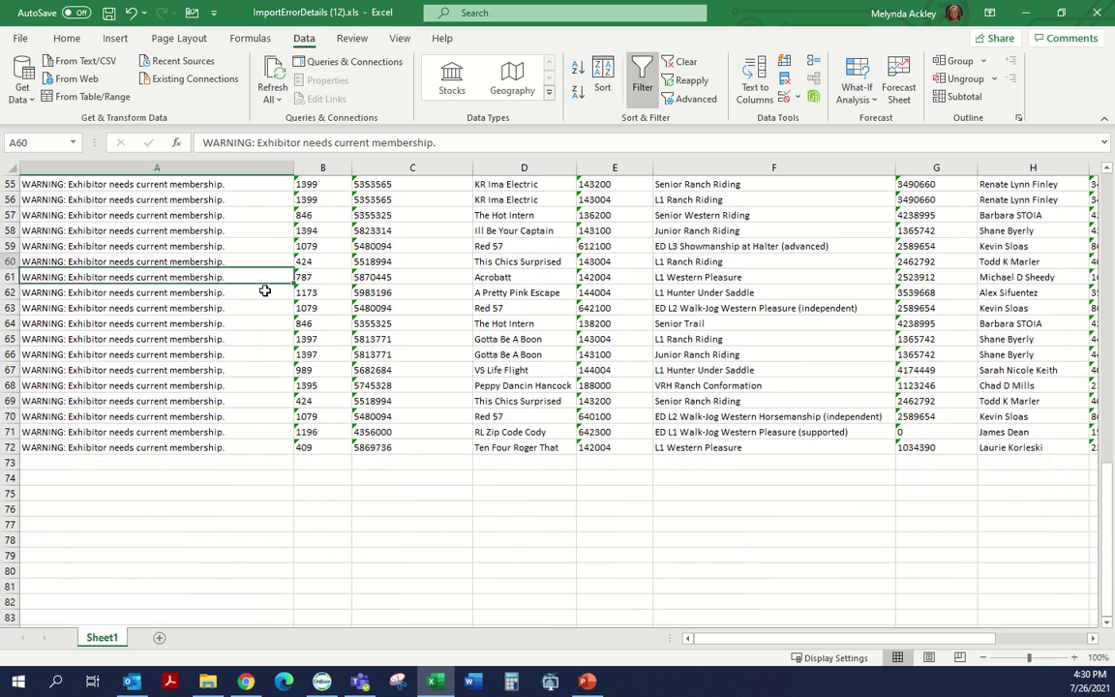
{"action": "key", "text": "Up"}
{"action": "key", "text": "Up"}
{"action": "key", "text": "Up"}
{"action": "key", "text": "Up"}
{"action": "key", "text": "Up"}
{"action": "key", "text": "Up"}
{"action": "key", "text": "Up"}
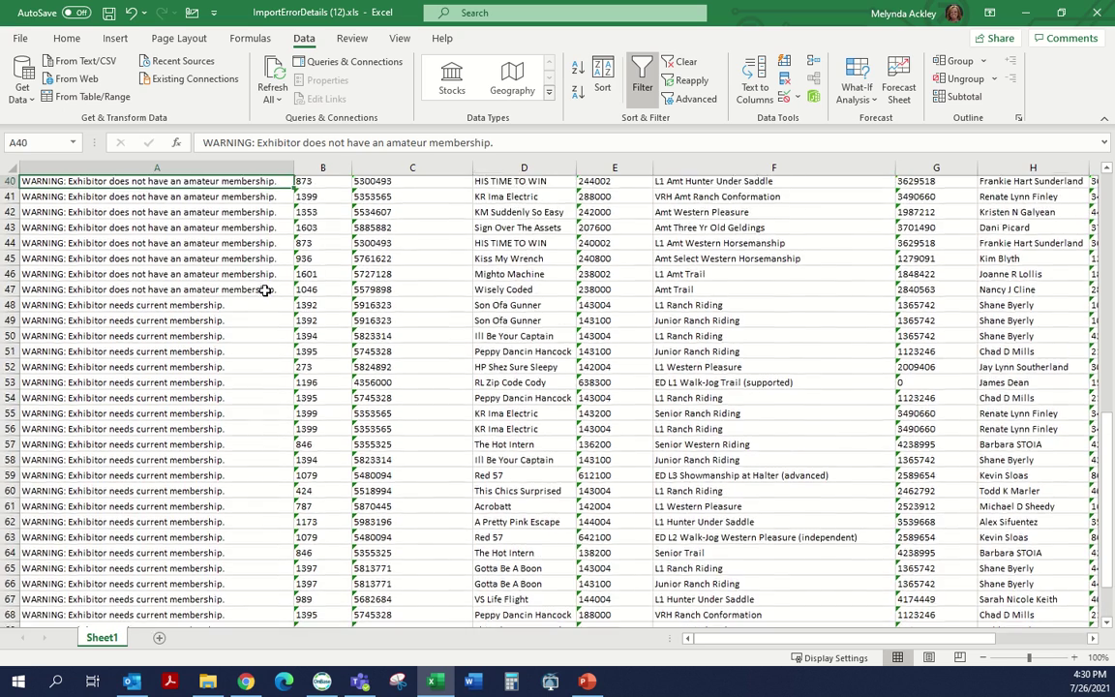
{"action": "key", "text": "Up"}
{"action": "key", "text": "Down"}
{"action": "key", "text": "Down"}
{"action": "key", "text": "Down"}
{"action": "key", "text": "Down"}
{"action": "key", "text": "Down"}
{"action": "key", "text": "Down"}
{"action": "key", "text": "Down"}
{"action": "key", "text": "Down"}
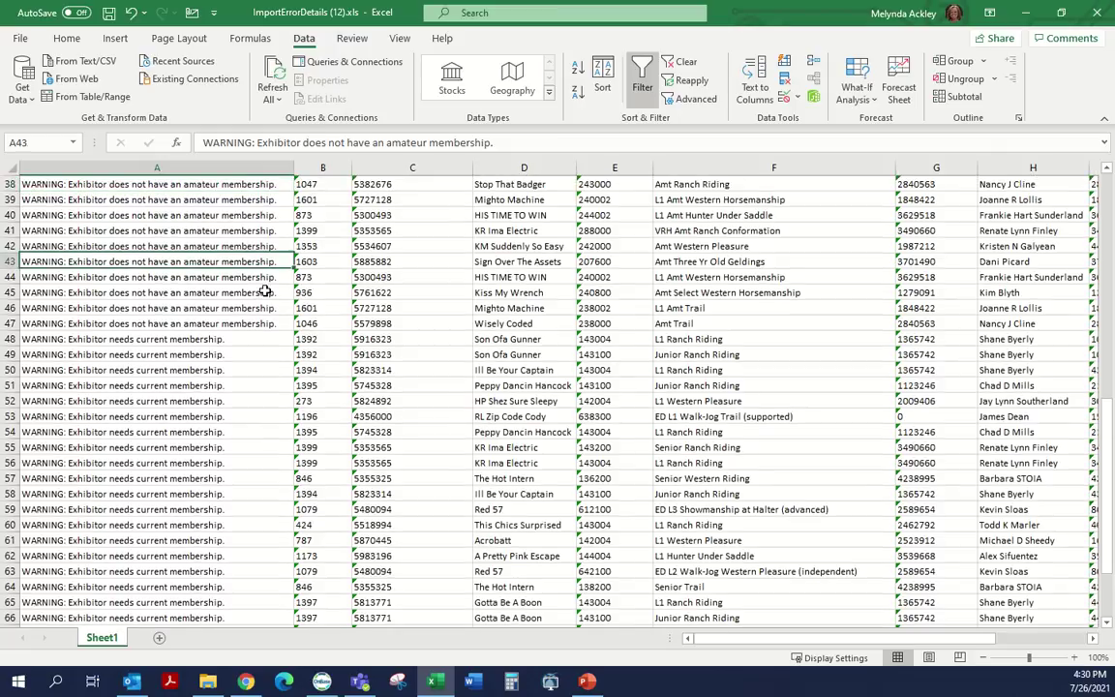
{"action": "key", "text": "Down"}
{"action": "key", "text": "Down"}
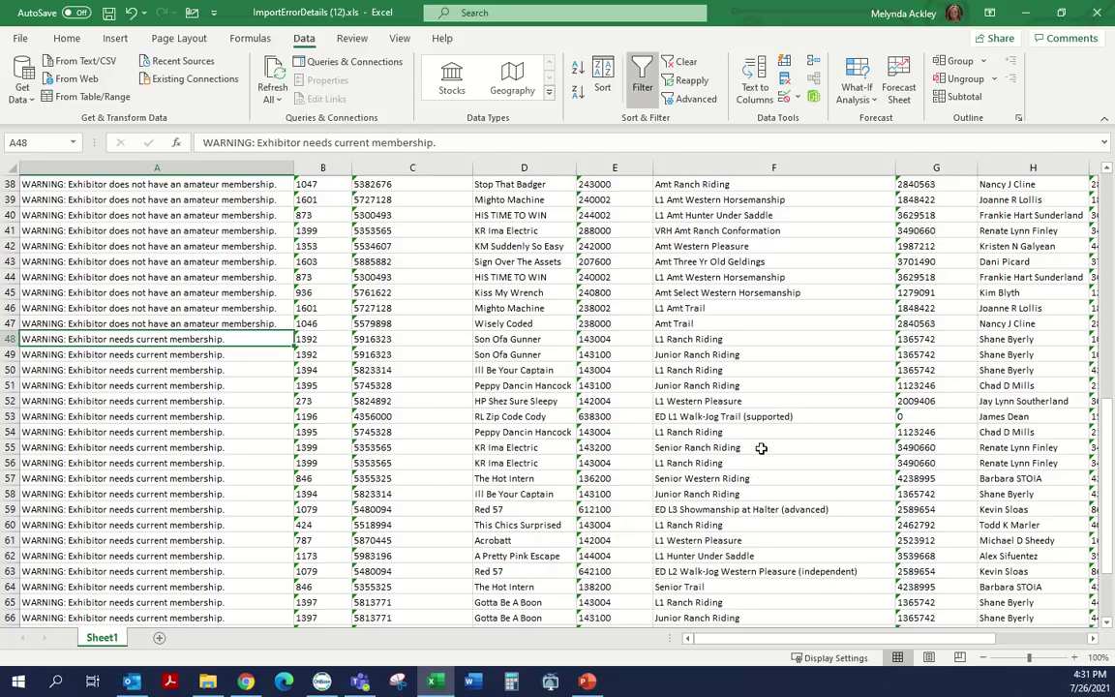
Close the exported warnings workbook without saving changes.
{"action": "left_click", "coordinate": [1097, 13]}
{"action": "left_click", "coordinate": [570, 360]}
{"action": "scroll", "coordinate": [762, 318], "scroll_direction": "down", "scroll_amount": 3}
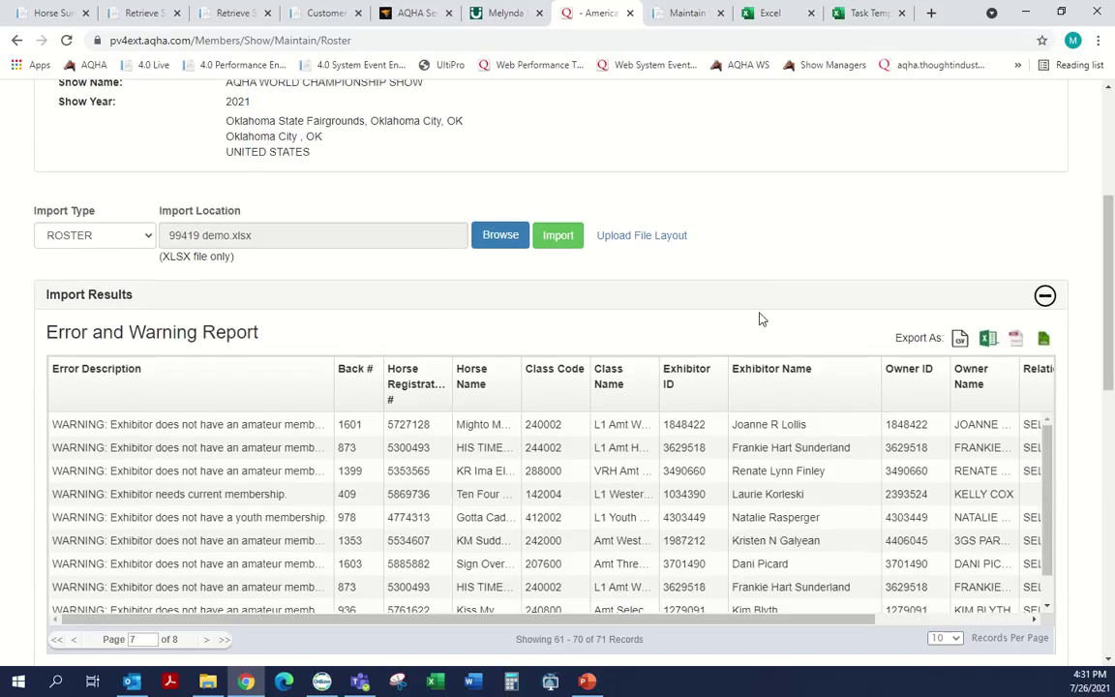
Save the roster import to show 99419.
{"action": "scroll", "coordinate": [771, 253], "scroll_direction": "down", "scroll_amount": 1}
{"action": "scroll", "coordinate": [770, 252], "scroll_direction": "down", "scroll_amount": 3}
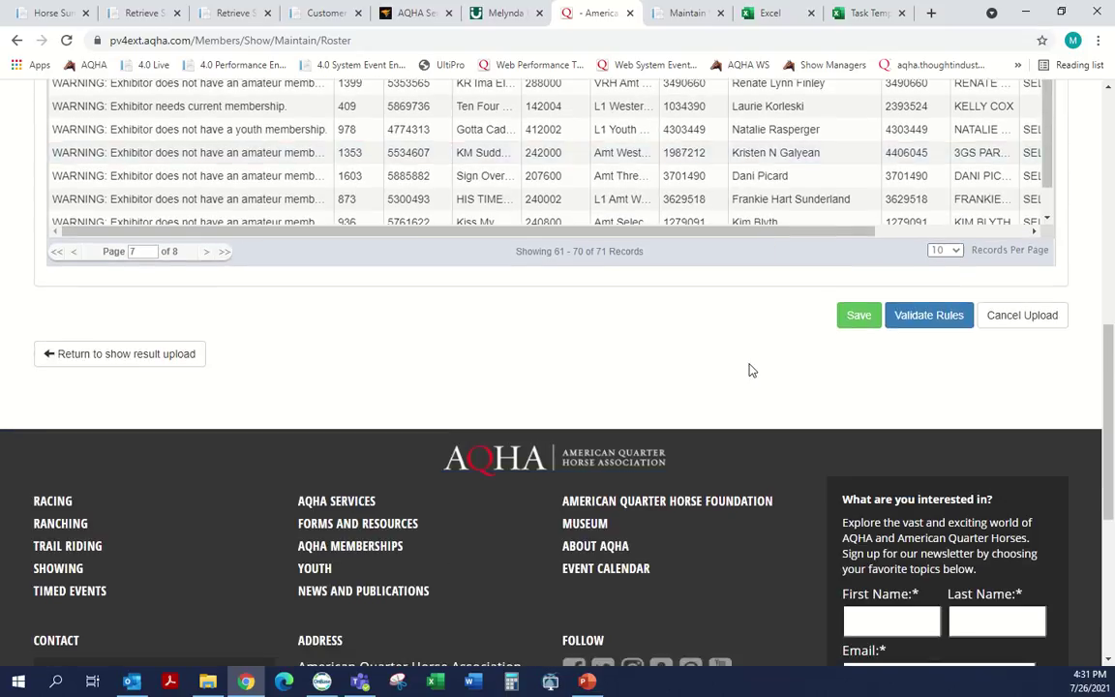
{"action": "left_click", "coordinate": [857, 323]}
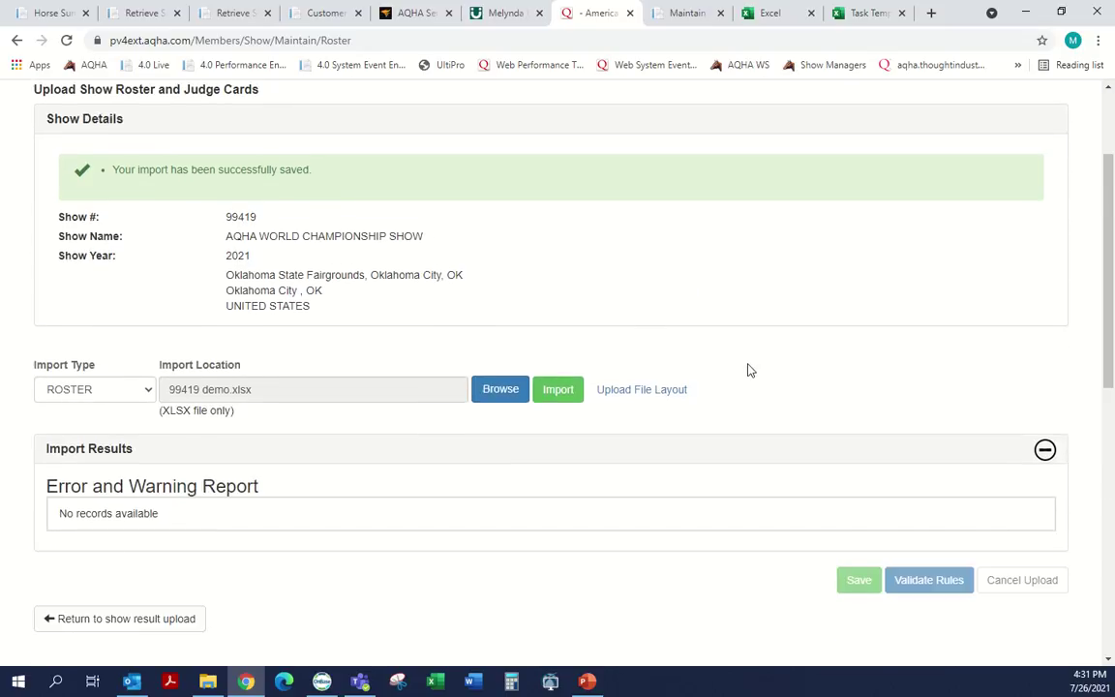
{"action": "left_click", "coordinate": [83, 387]}
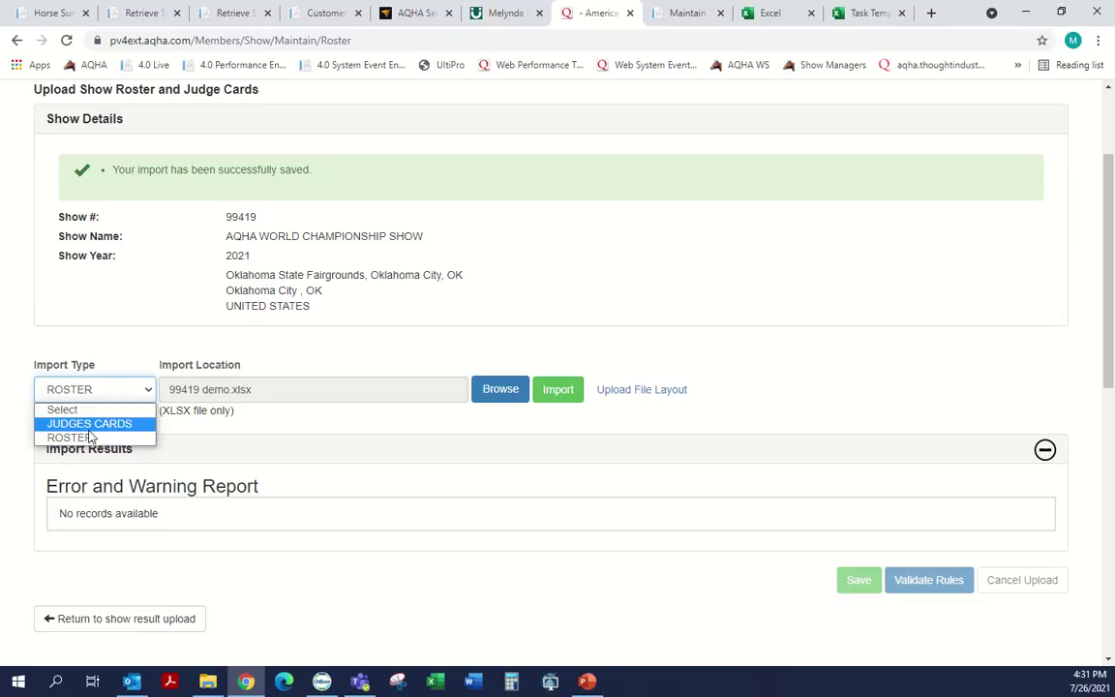
Import 99419 demo.xlsx as JUDGES CARDS and view the 1210 'Horse placing is required' warnings.
{"action": "left_click", "coordinate": [88, 424]}
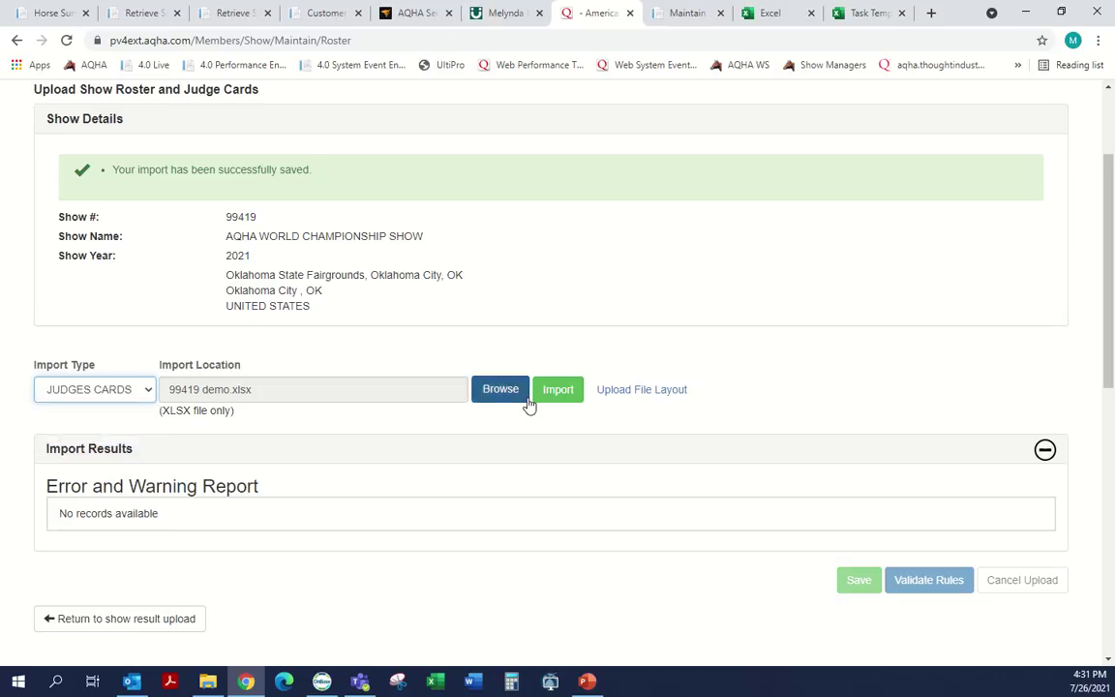
{"action": "left_click", "coordinate": [561, 395]}
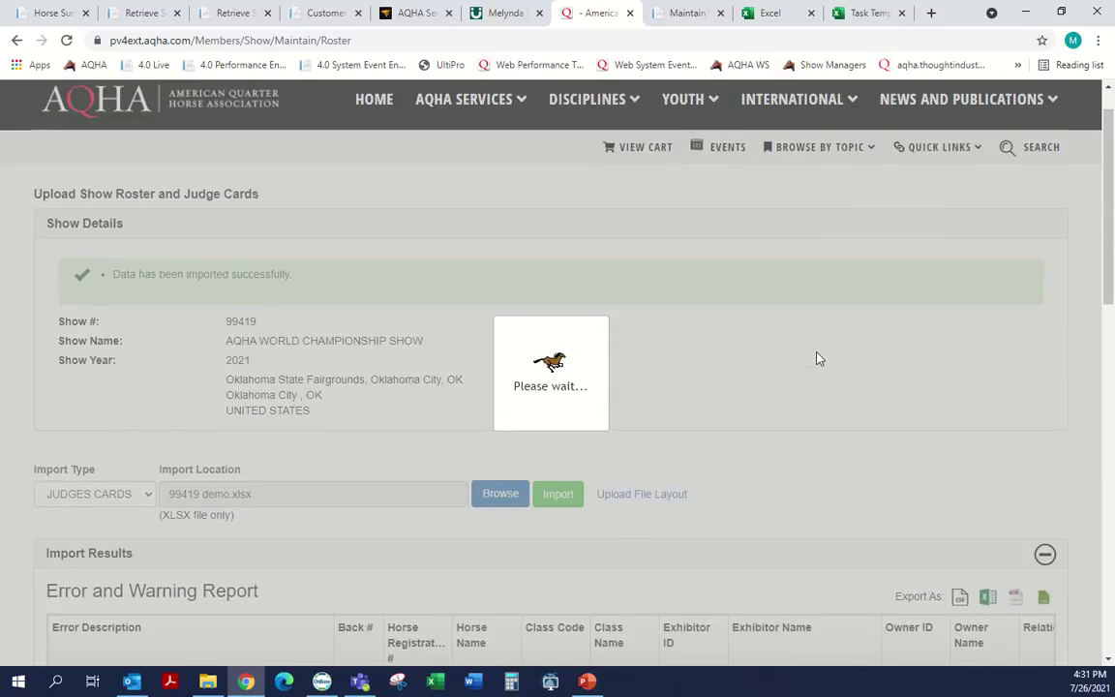
{"action": "scroll", "coordinate": [672, 292], "scroll_direction": "down", "scroll_amount": 4}
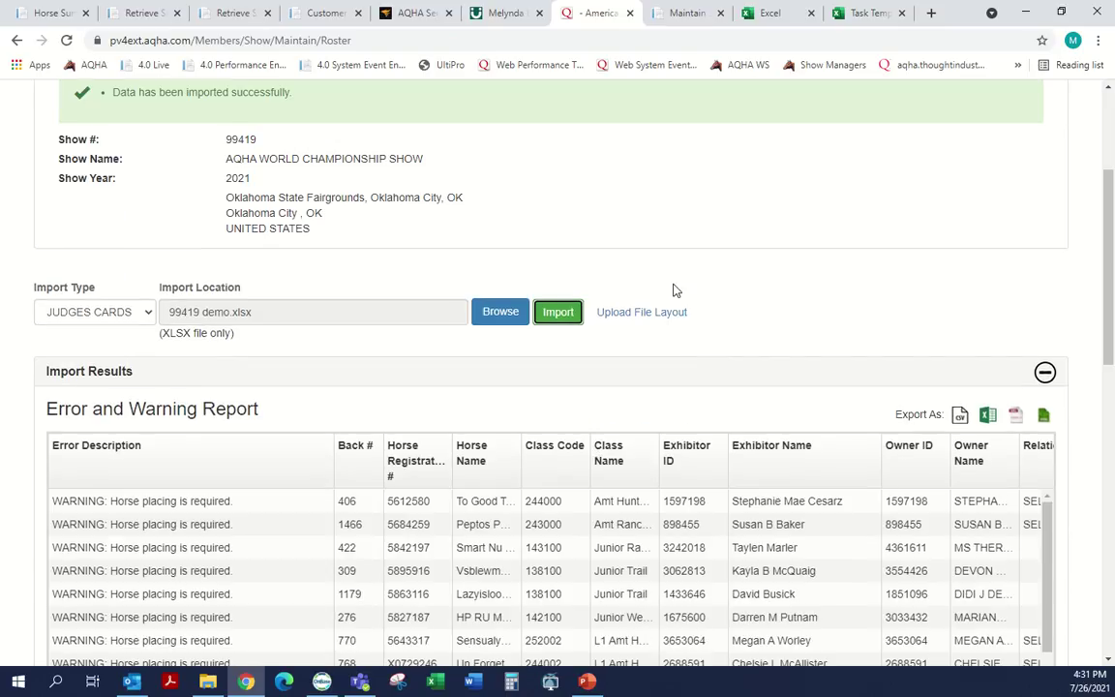
{"action": "scroll", "coordinate": [690, 260], "scroll_direction": "down", "scroll_amount": 3}
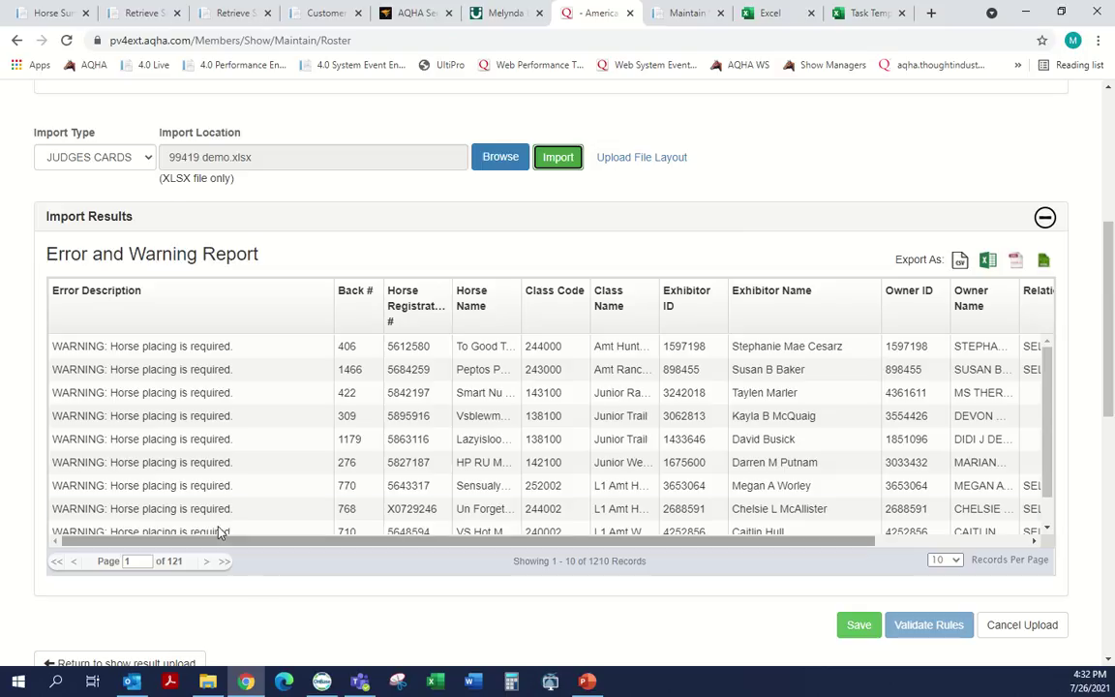
Page forward through the judge-card warnings, scrolling the table sideways to read them.
{"action": "left_click", "coordinate": [205, 563]}
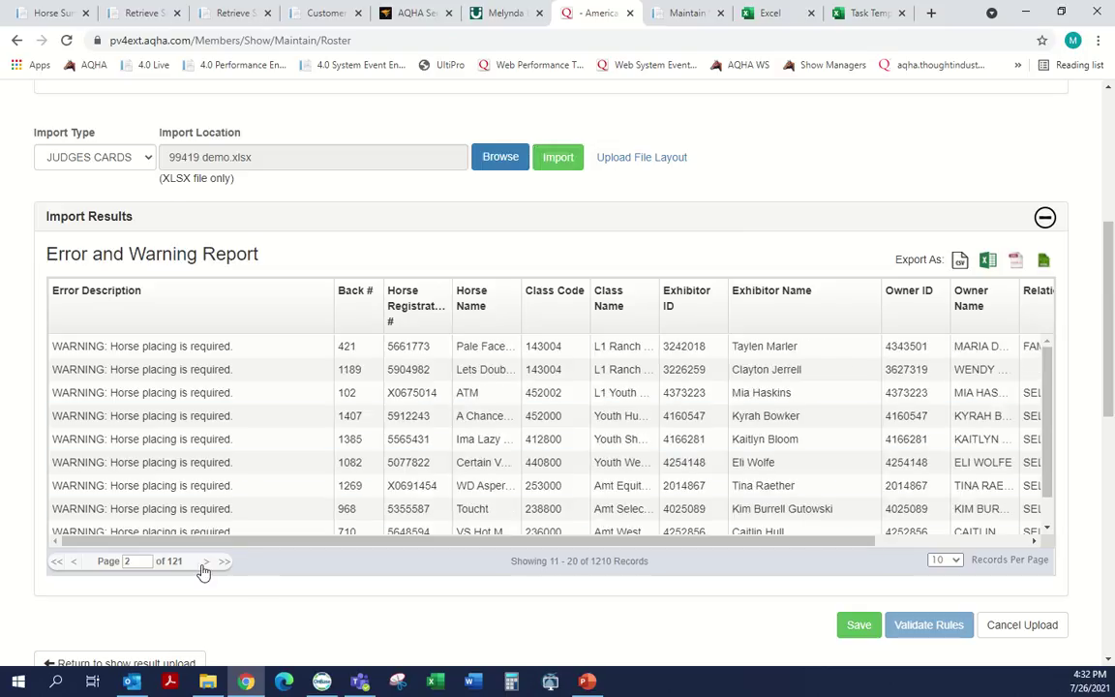
{"action": "left_click", "coordinate": [204, 564]}
{"action": "left_click", "coordinate": [204, 564]}
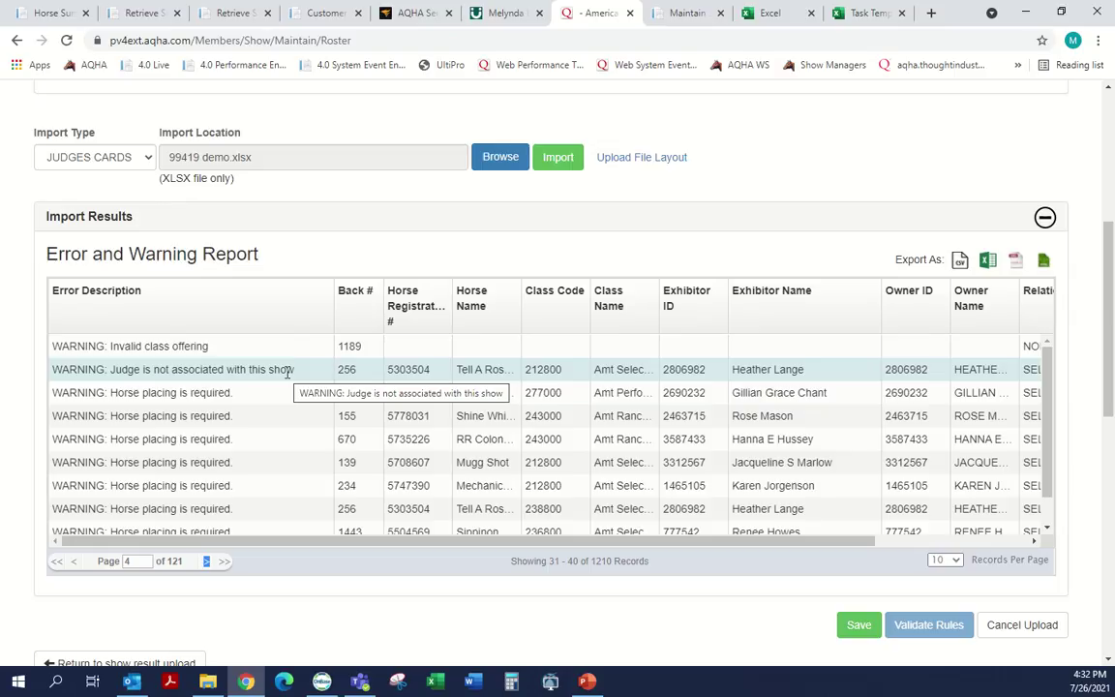
{"action": "left_click", "coordinate": [205, 561]}
{"action": "left_click", "coordinate": [205, 561]}
{"action": "left_click", "coordinate": [206, 562]}
{"action": "left_click", "coordinate": [206, 561]}
{"action": "left_click", "coordinate": [206, 561]}
{"action": "left_click", "coordinate": [205, 561]}
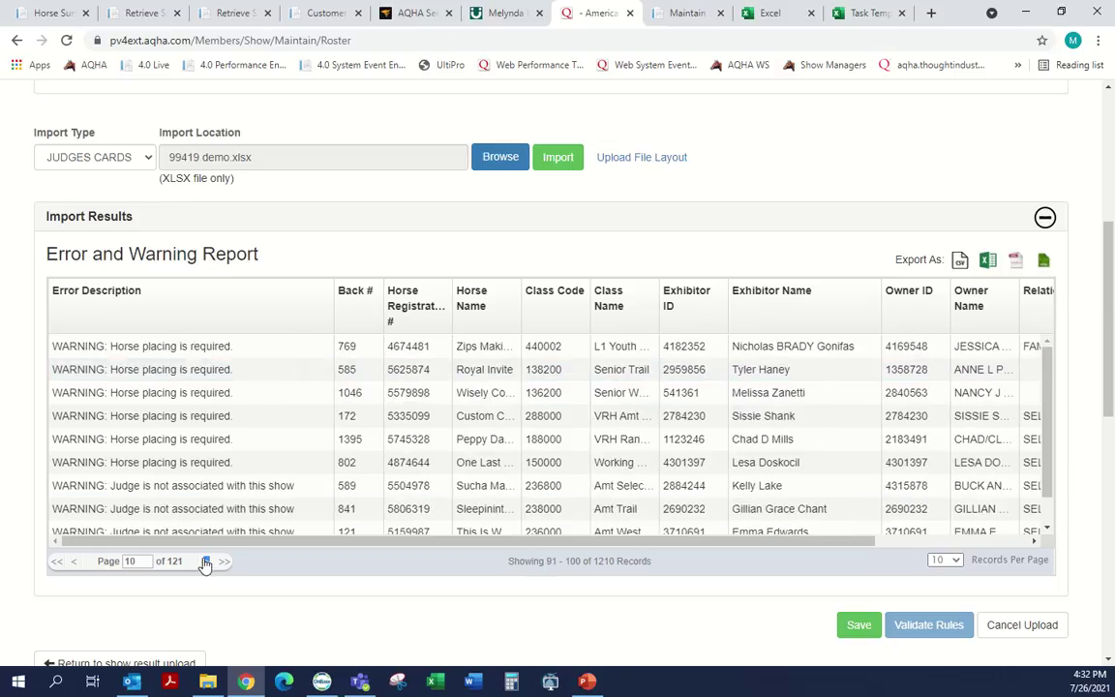
{"action": "left_click", "coordinate": [206, 561]}
{"action": "left_click", "coordinate": [205, 562]}
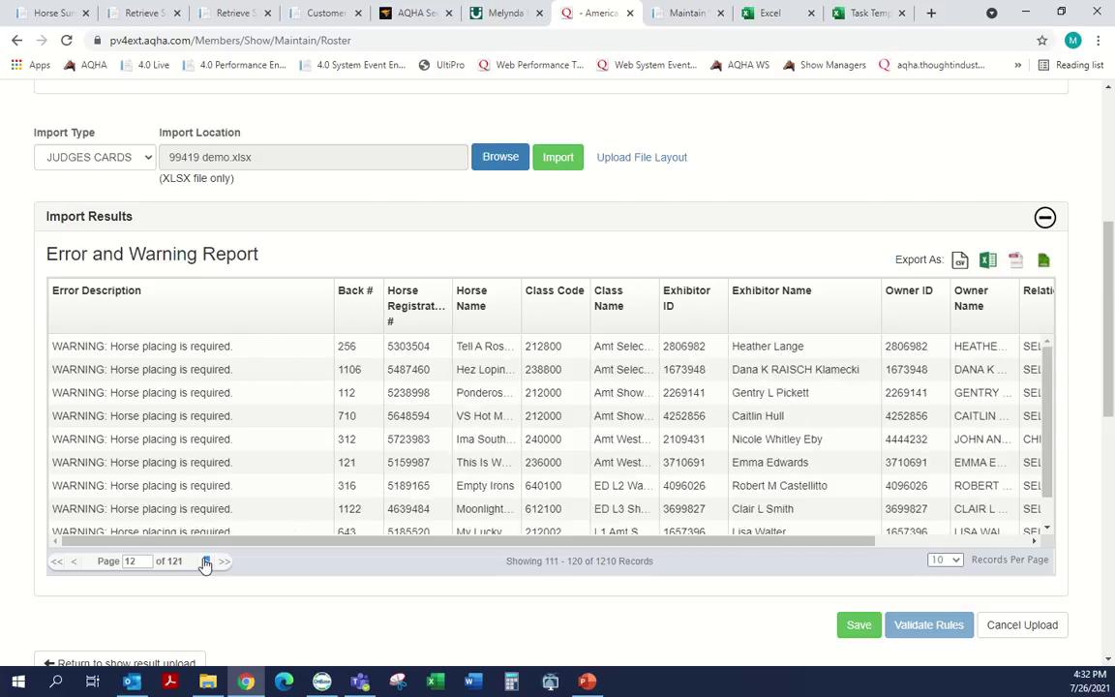
{"action": "left_click", "coordinate": [205, 561]}
{"action": "left_click", "coordinate": [205, 562]}
{"action": "left_click", "coordinate": [205, 562]}
{"action": "left_click", "coordinate": [205, 561]}
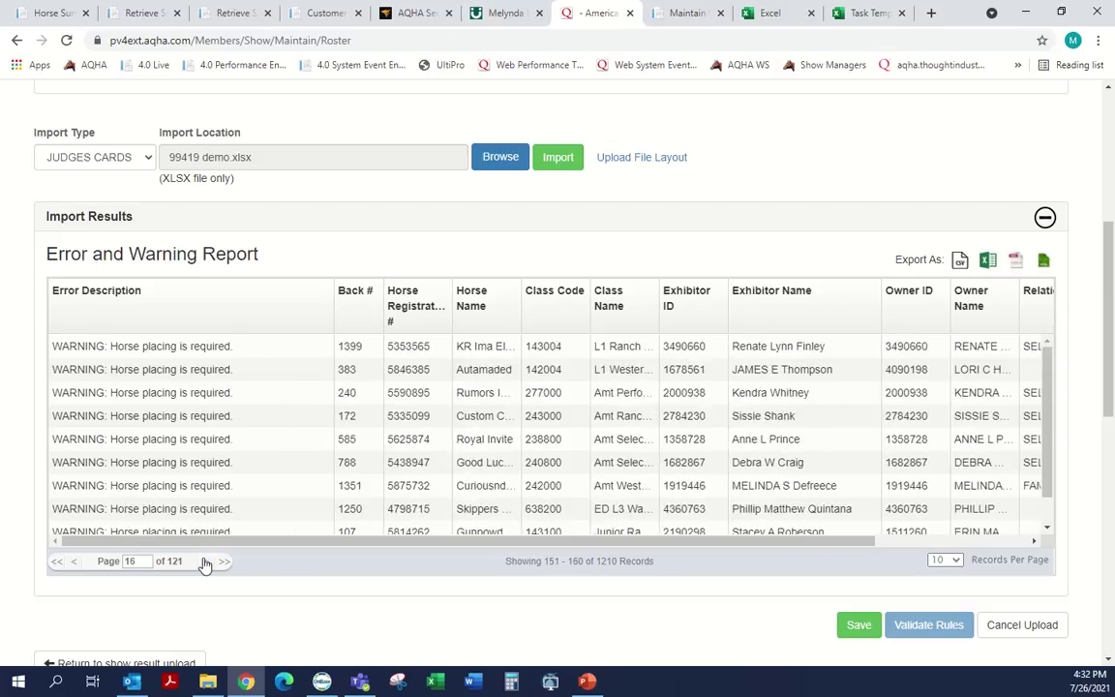
{"action": "left_click", "coordinate": [205, 561]}
{"action": "left_click", "coordinate": [205, 562]}
{"action": "left_click", "coordinate": [205, 562]}
{"action": "left_click", "coordinate": [205, 561]}
{"action": "left_click", "coordinate": [205, 562]}
{"action": "left_click", "coordinate": [205, 562]}
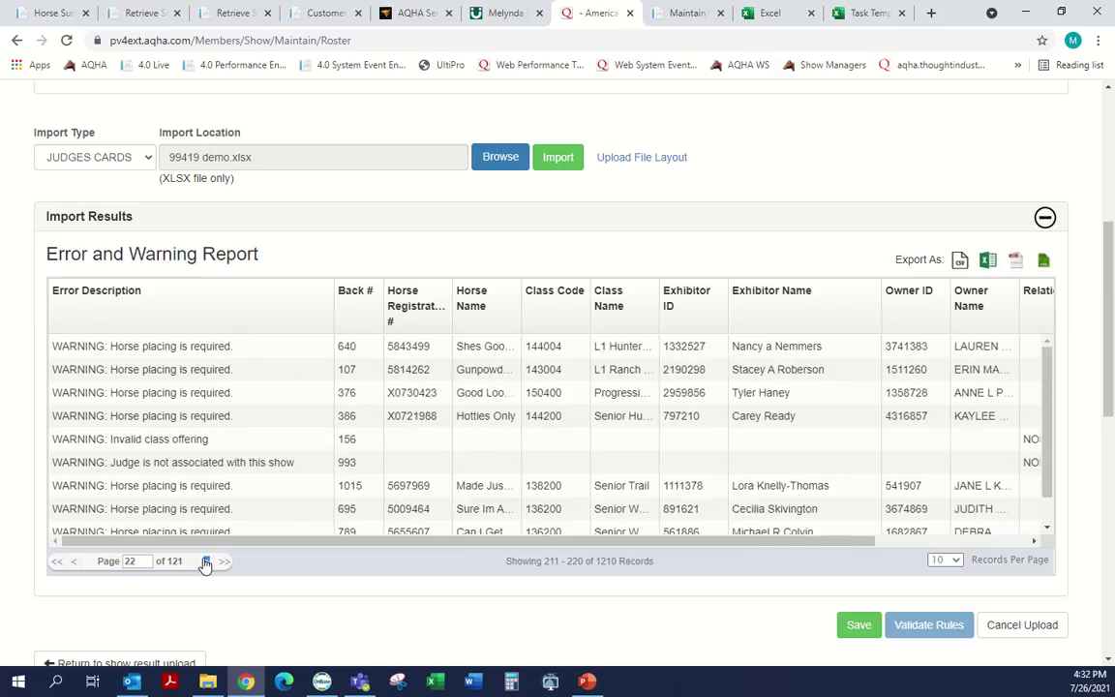
{"action": "left_click", "coordinate": [205, 562]}
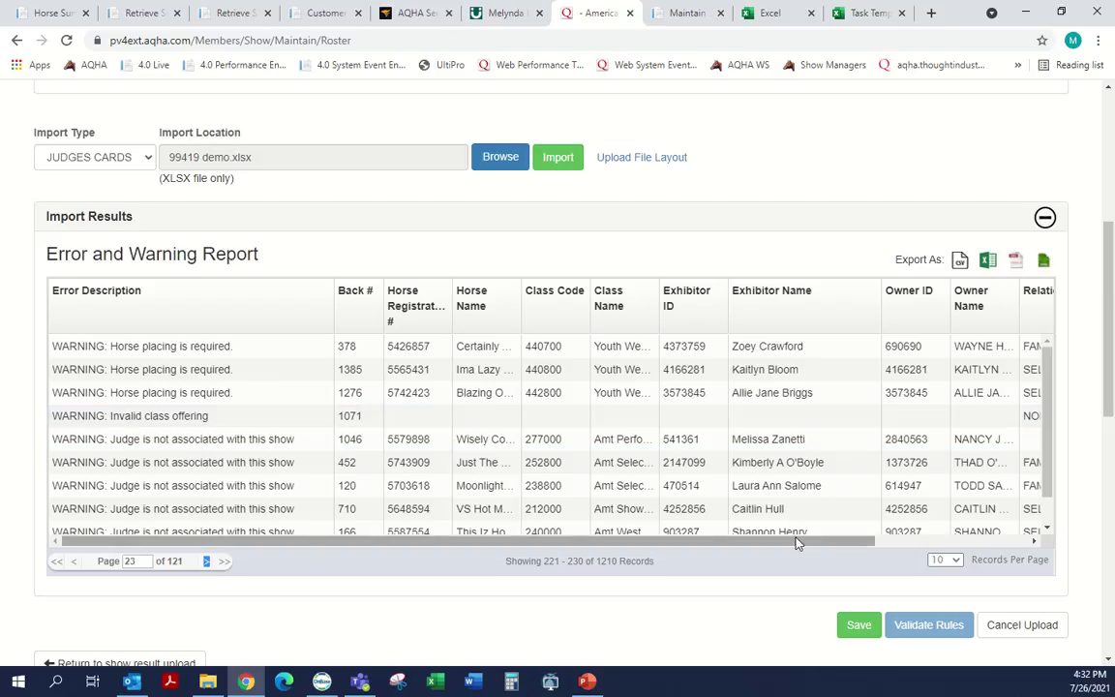
{"action": "left_click_drag", "start_coordinate": [797, 540], "coordinate": [672, 541]}
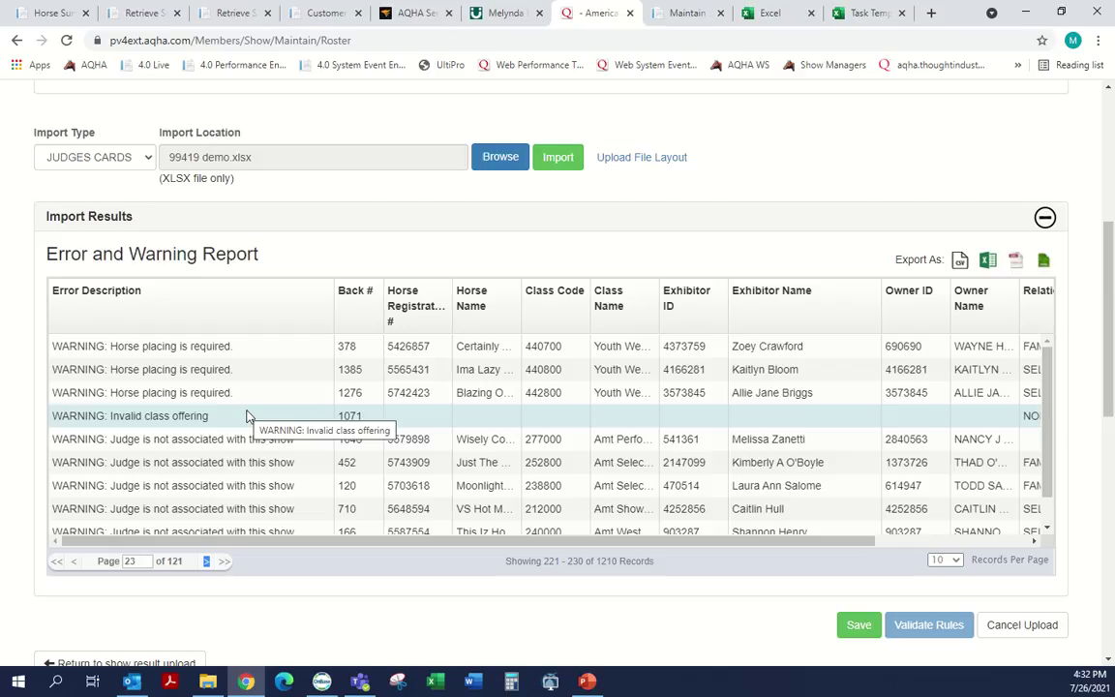
Continue paging from page 24 to page 40 of 121, where 'Judge is not associated' warnings appear.
{"action": "left_click", "coordinate": [206, 562]}
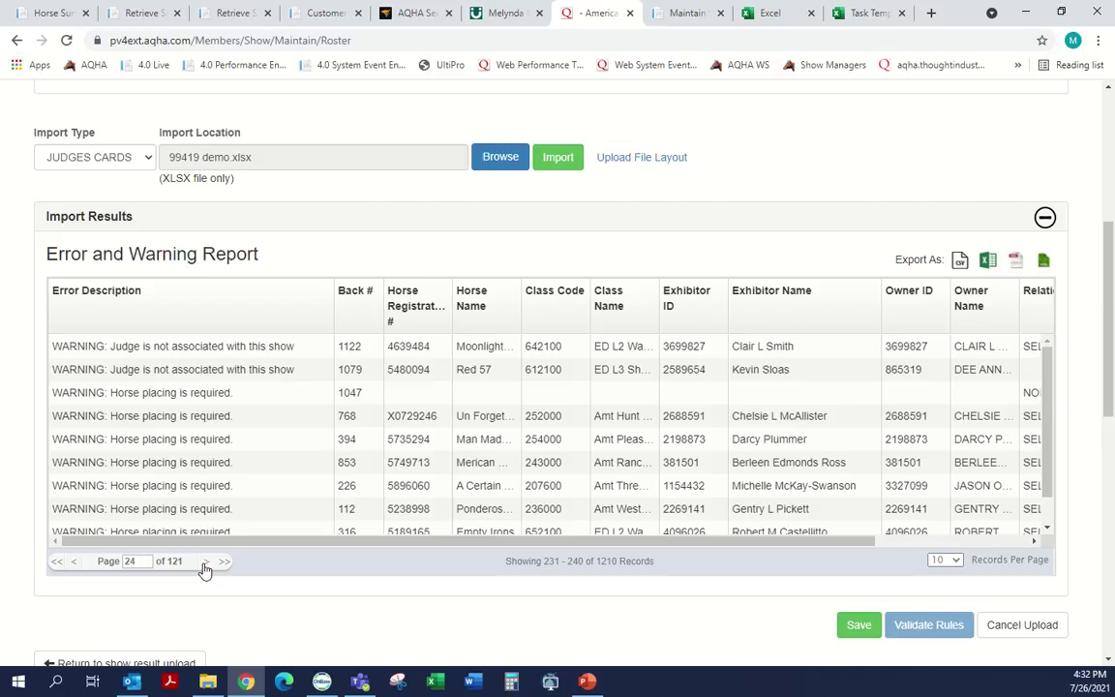
{"action": "left_click", "coordinate": [206, 563]}
{"action": "left_click", "coordinate": [205, 563]}
{"action": "left_click", "coordinate": [205, 562]}
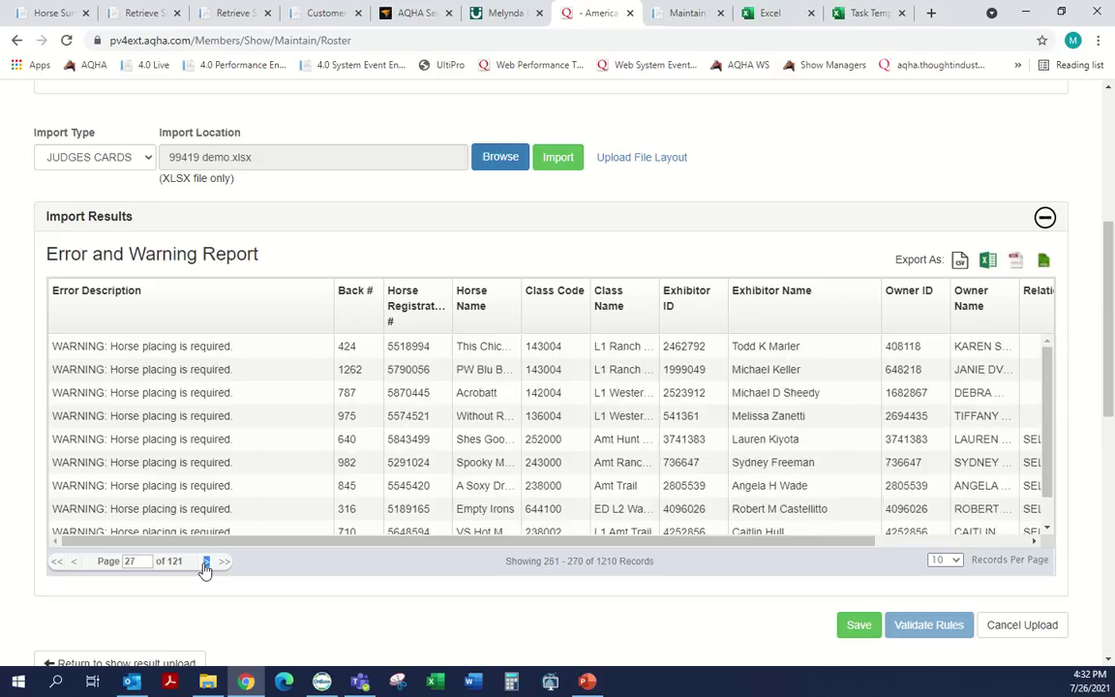
{"action": "left_click", "coordinate": [206, 562]}
{"action": "left_click", "coordinate": [205, 563]}
{"action": "left_click", "coordinate": [205, 563]}
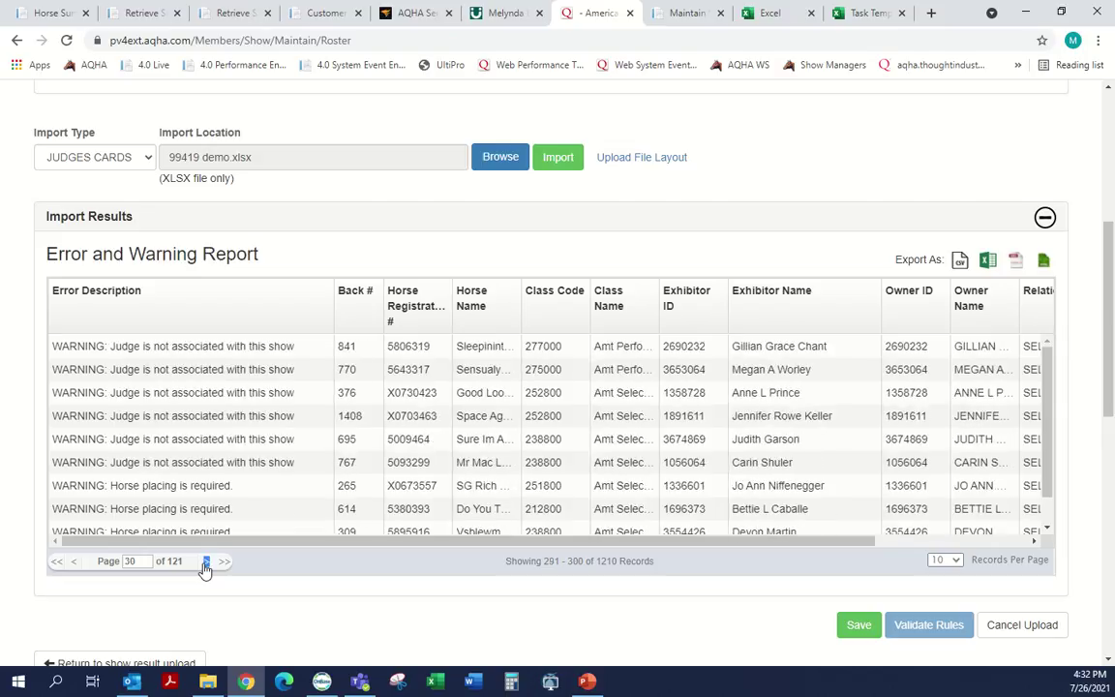
{"action": "left_click", "coordinate": [205, 563]}
{"action": "left_click", "coordinate": [205, 562]}
{"action": "left_click", "coordinate": [205, 562]}
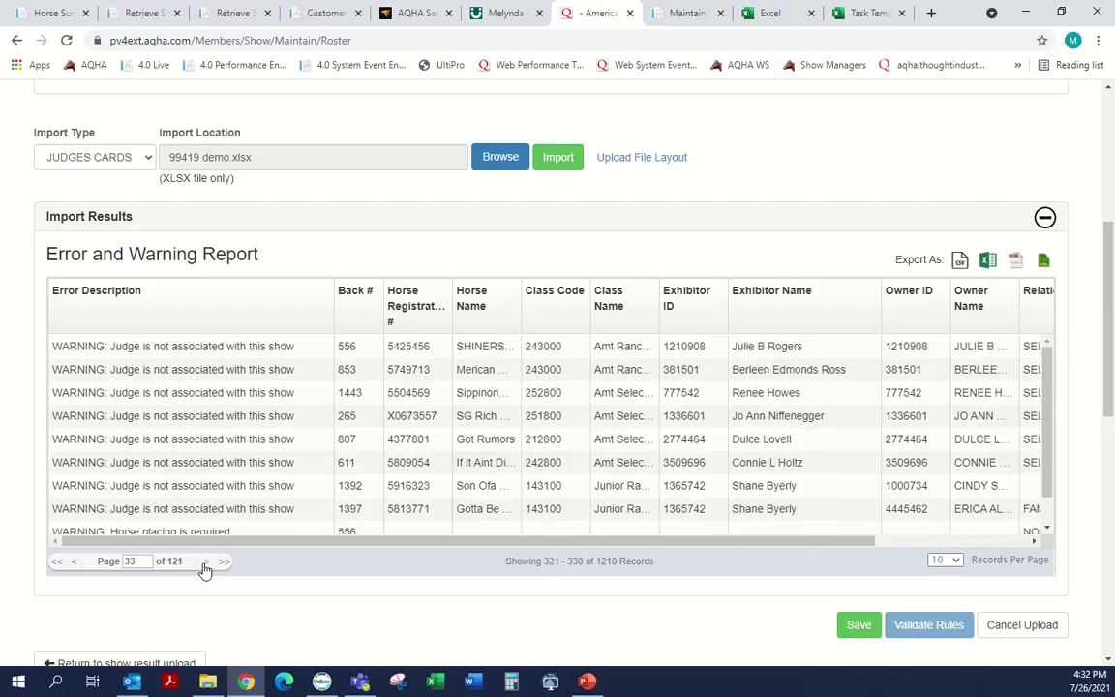
{"action": "left_click", "coordinate": [205, 562]}
{"action": "left_click", "coordinate": [205, 563]}
{"action": "left_click", "coordinate": [205, 563]}
{"action": "left_click", "coordinate": [206, 563]}
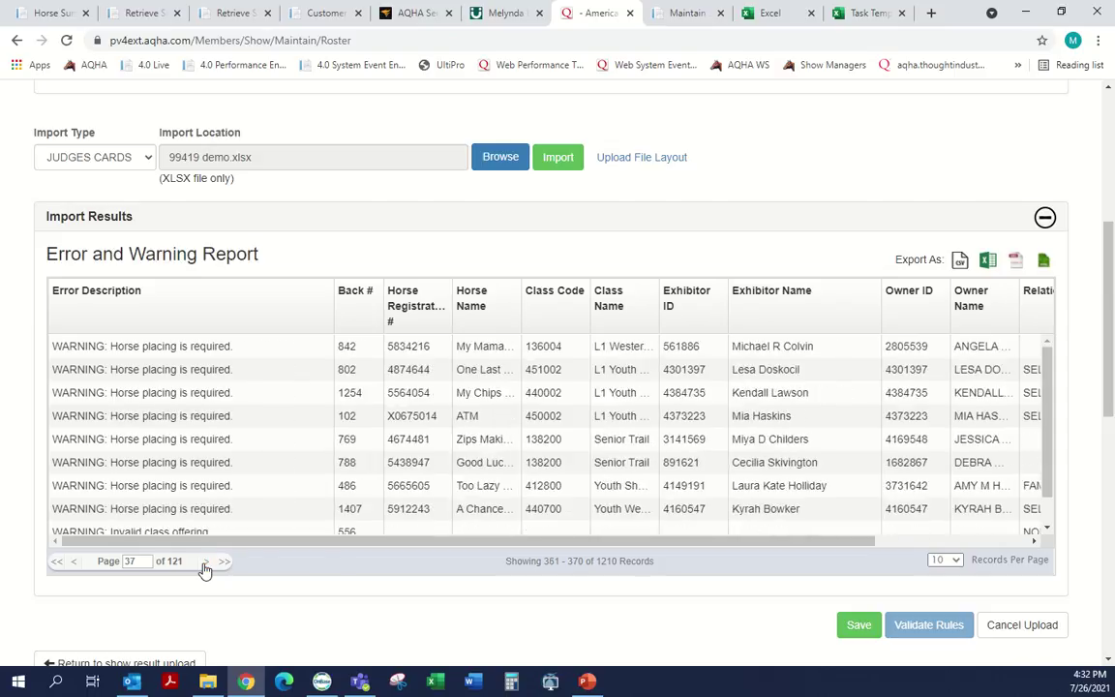
{"action": "left_click", "coordinate": [206, 562]}
{"action": "left_click", "coordinate": [205, 562]}
{"action": "left_click", "coordinate": [205, 563]}
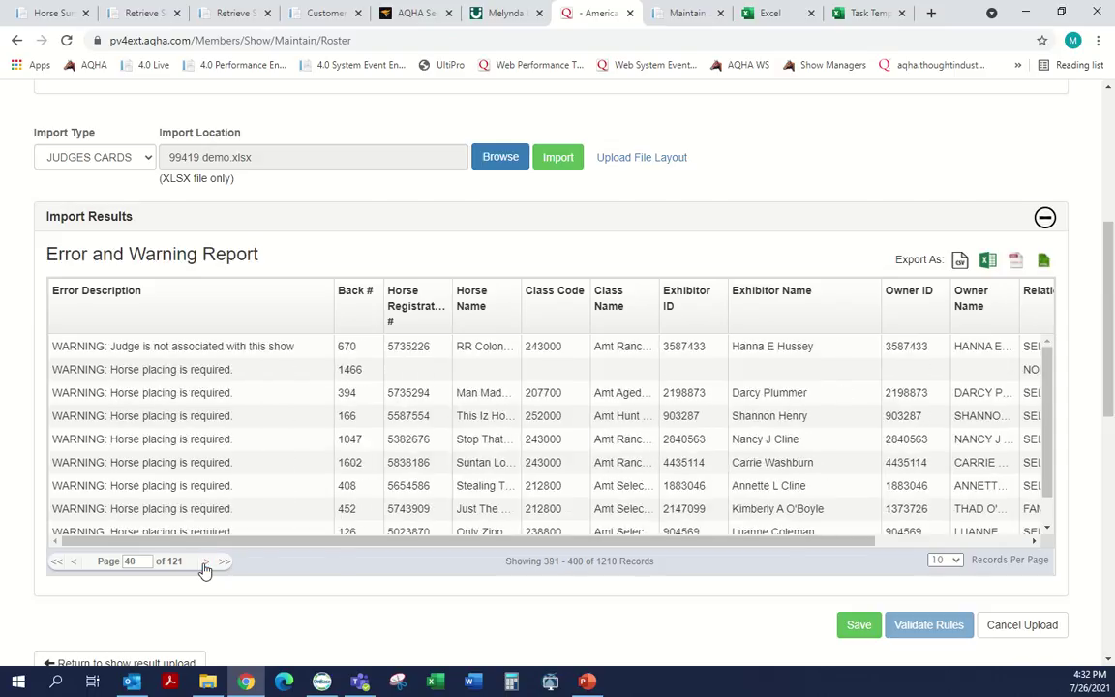
{"action": "left_click", "coordinate": [205, 563]}
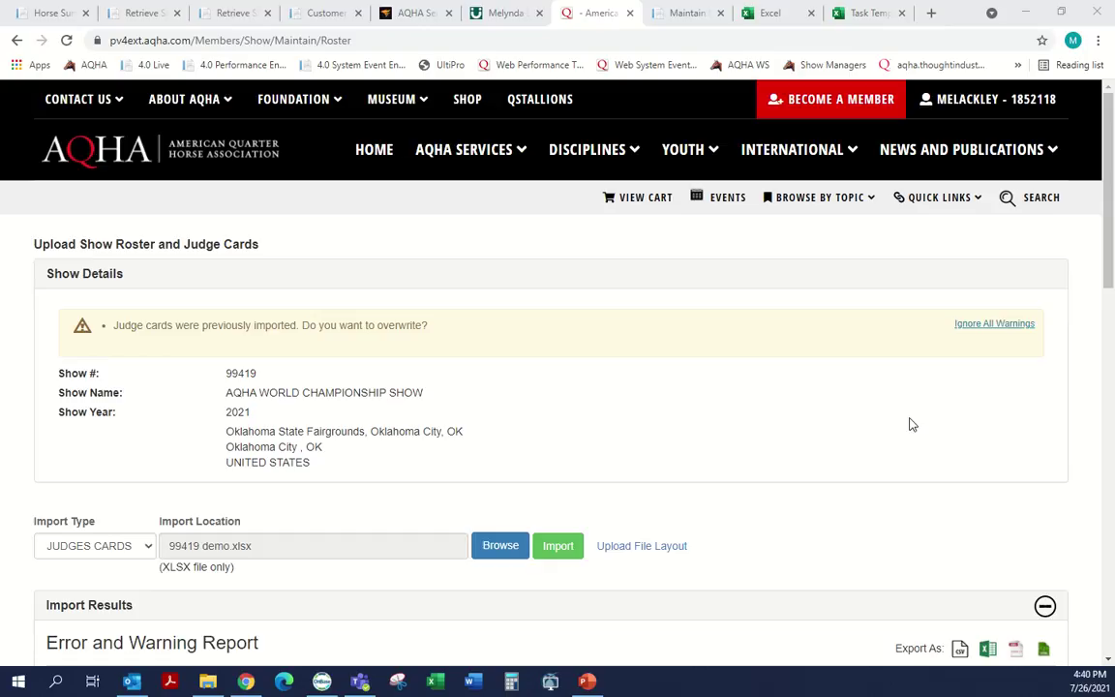
Re-import 99419 demo.xlsx as judge cards, overwriting the earlier cards, with no warnings reported.
{"action": "scroll", "coordinate": [907, 462], "scroll_direction": "down", "scroll_amount": 2}
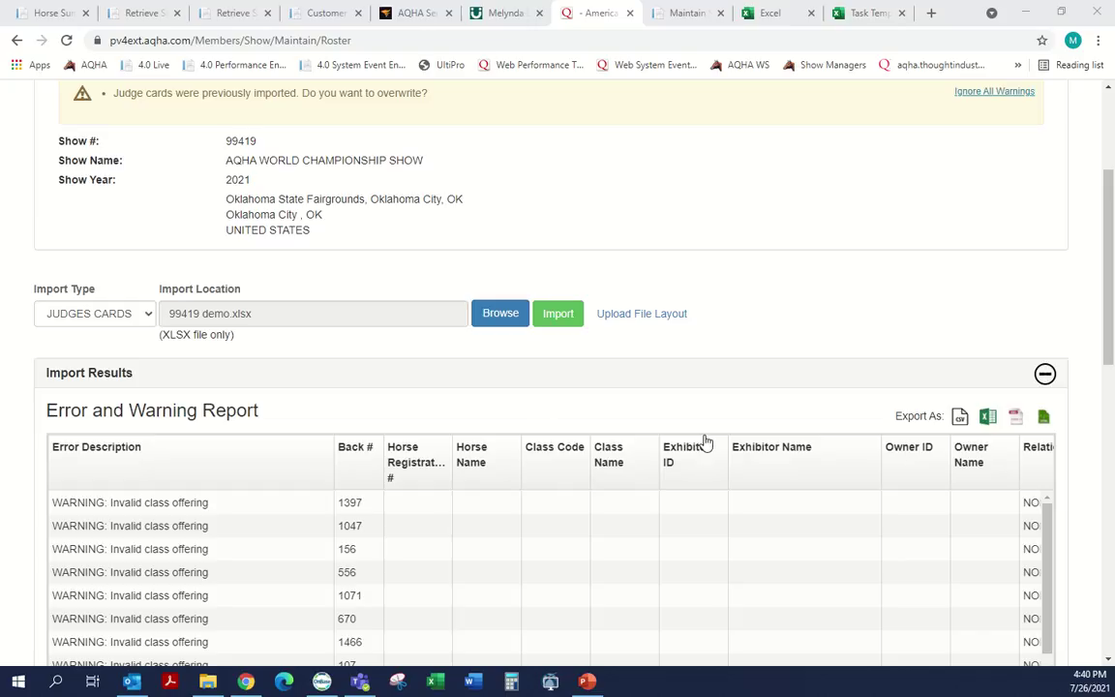
{"action": "left_click", "coordinate": [495, 315]}
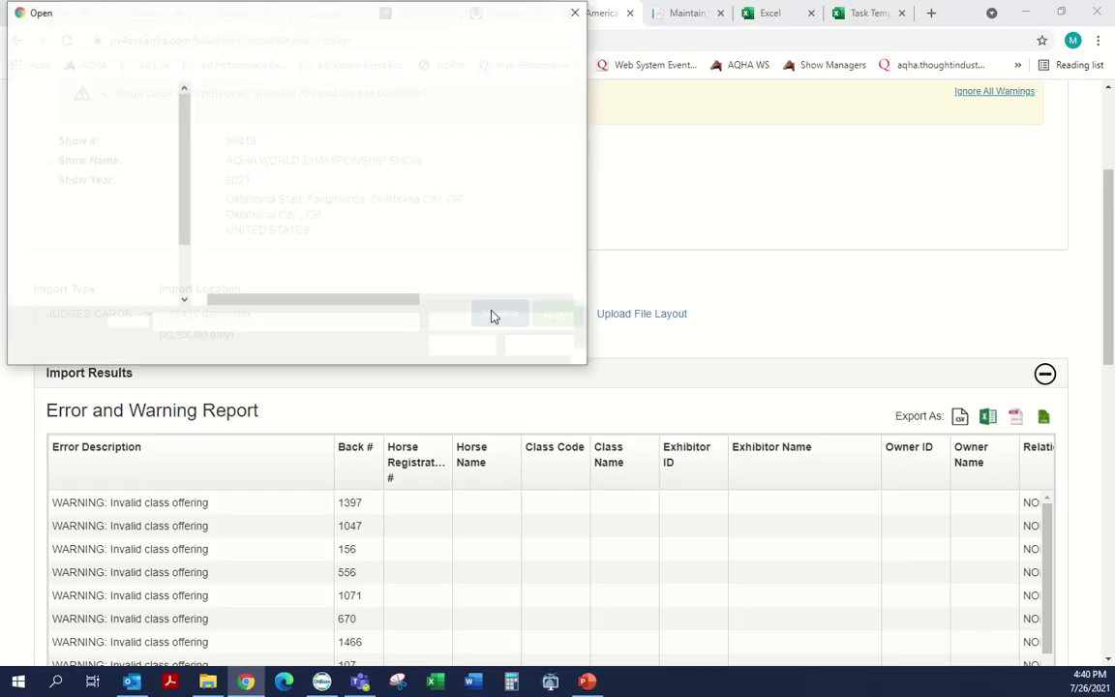
{"action": "double_click", "coordinate": [250, 118]}
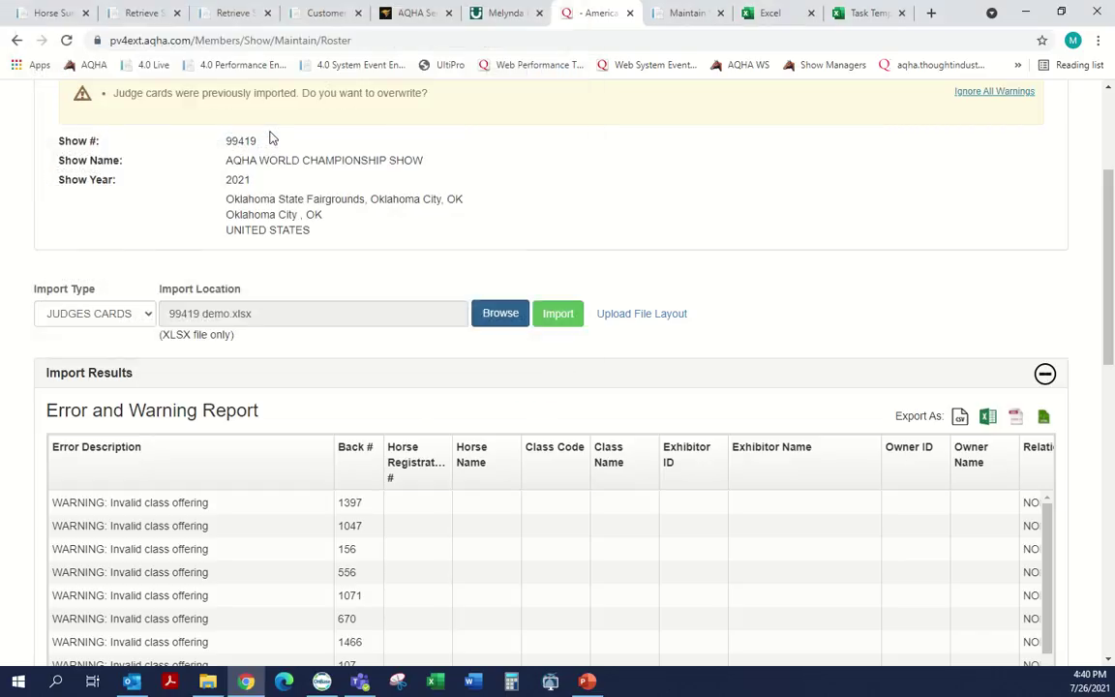
{"action": "scroll", "coordinate": [678, 281], "scroll_direction": "up", "scroll_amount": 1}
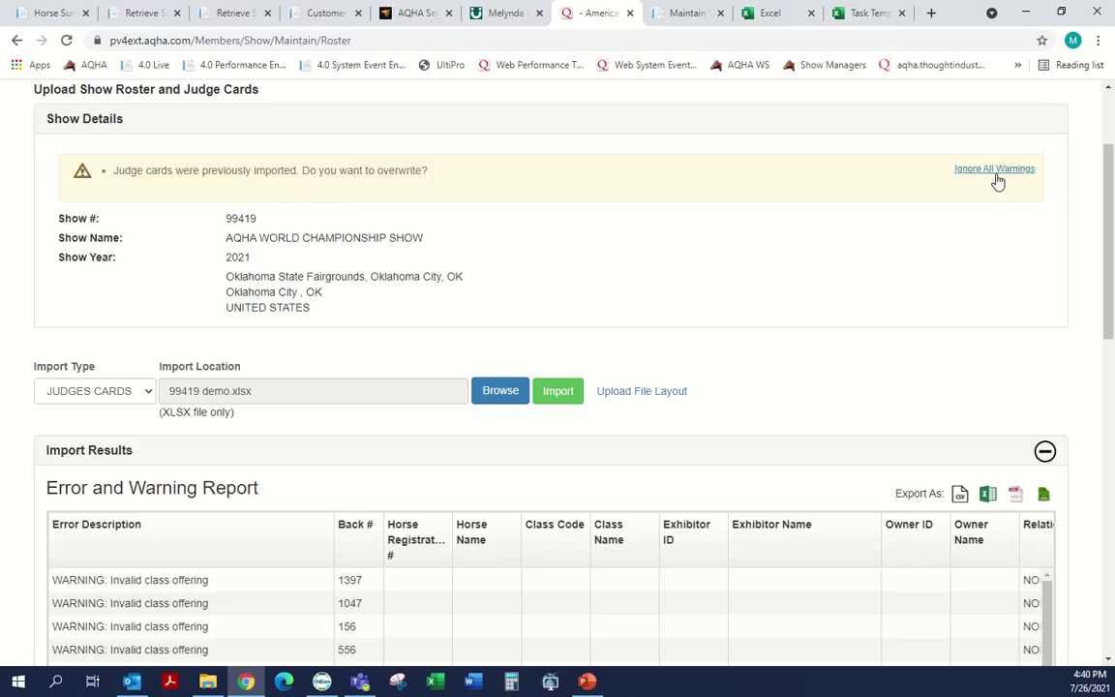
{"action": "left_click", "coordinate": [556, 395]}
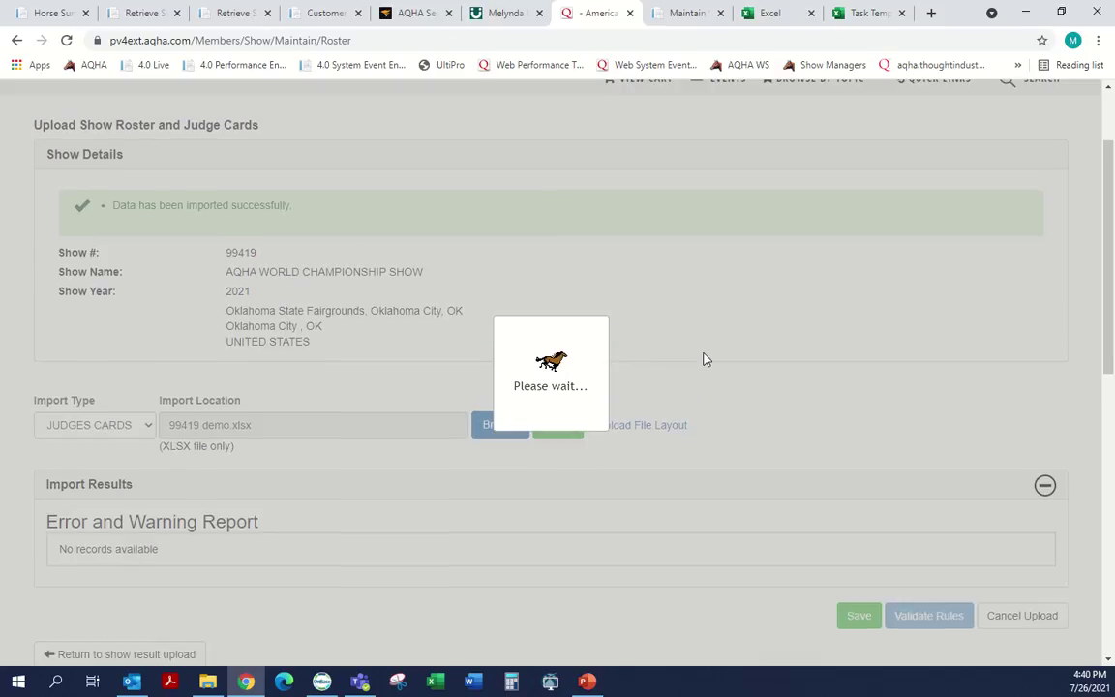
Save the imported judge cards to show 99419 and check the success message.
{"action": "scroll", "coordinate": [745, 371], "scroll_direction": "down", "scroll_amount": 3}
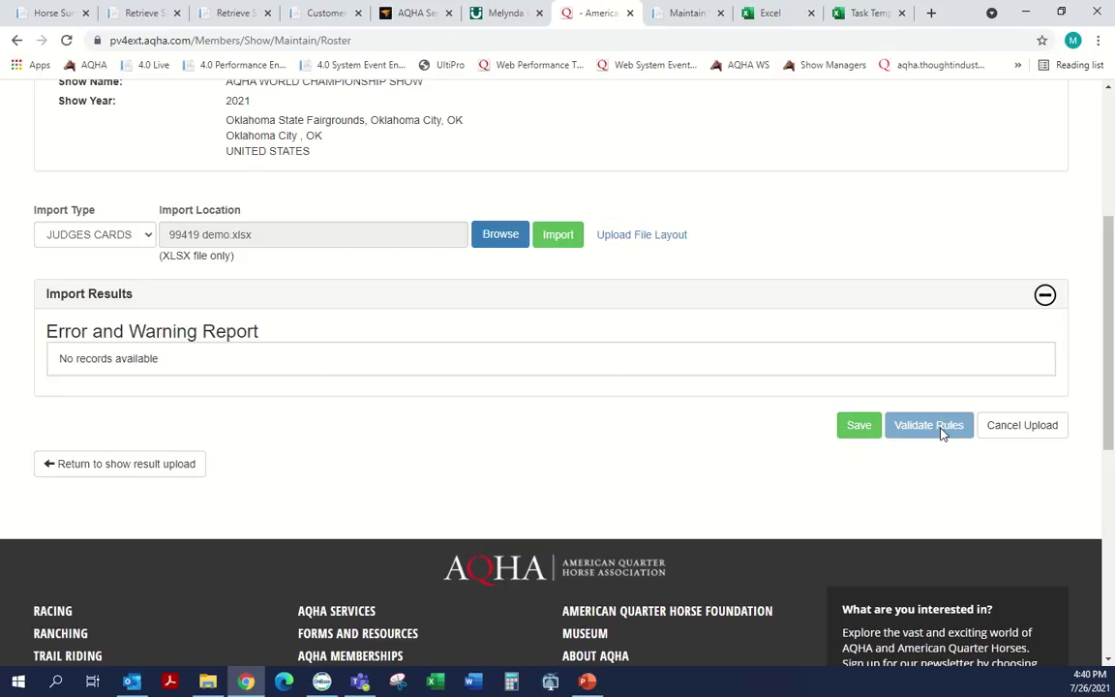
{"action": "left_click", "coordinate": [857, 427]}
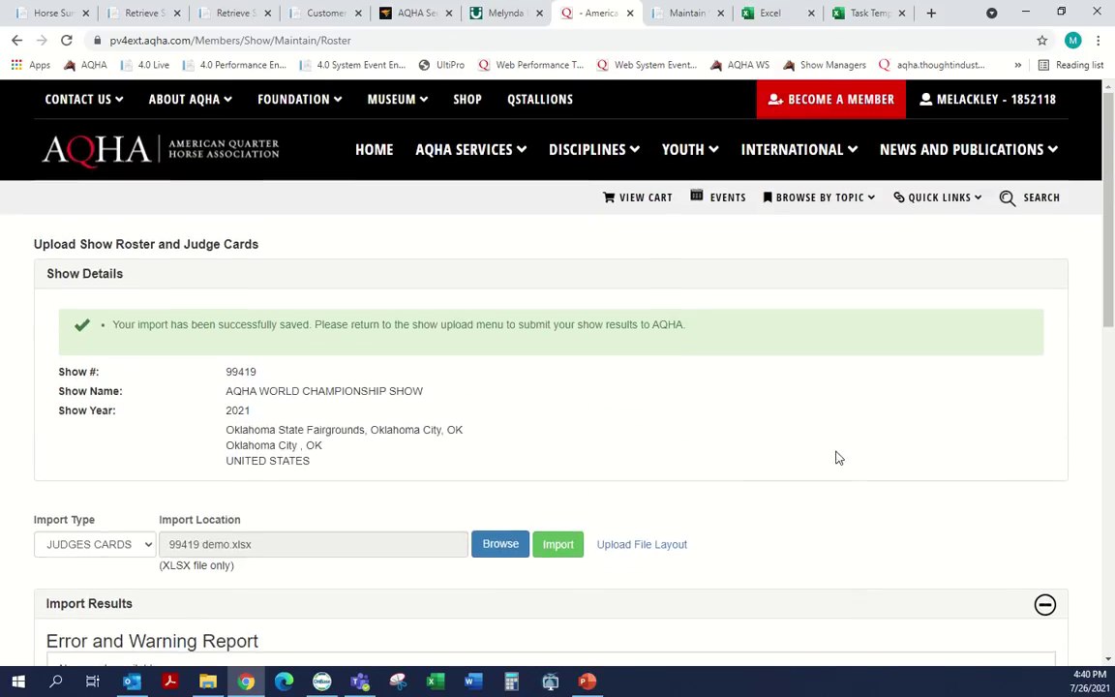
{"action": "scroll", "coordinate": [812, 415], "scroll_direction": "down", "scroll_amount": 3}
{"action": "scroll", "coordinate": [811, 415], "scroll_direction": "up", "scroll_amount": 1}
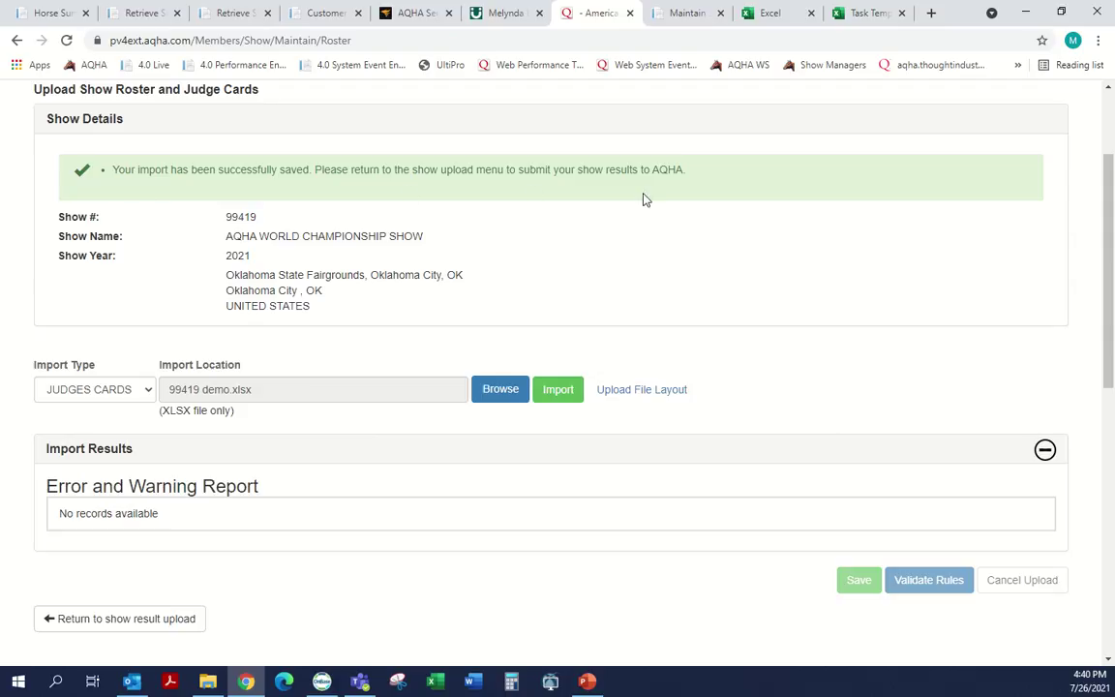
{"action": "scroll", "coordinate": [810, 481], "scroll_direction": "up", "scroll_amount": 1}
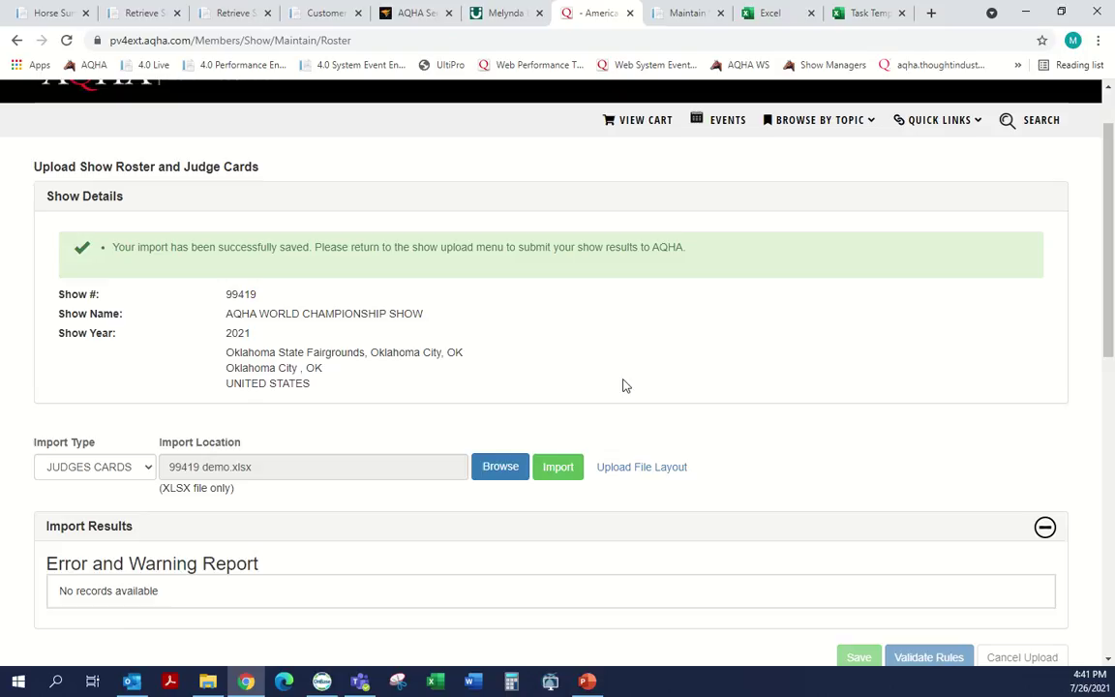
{"action": "scroll", "coordinate": [625, 385], "scroll_direction": "down", "scroll_amount": 1}
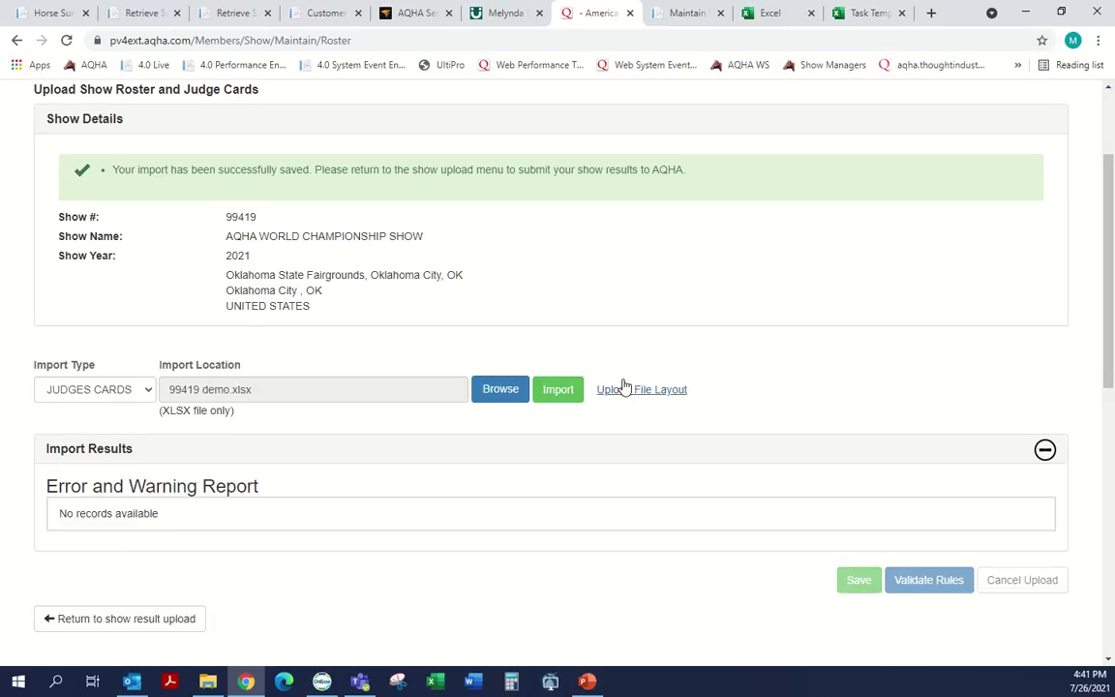
{"action": "scroll", "coordinate": [625, 386], "scroll_direction": "up", "scroll_amount": 1}
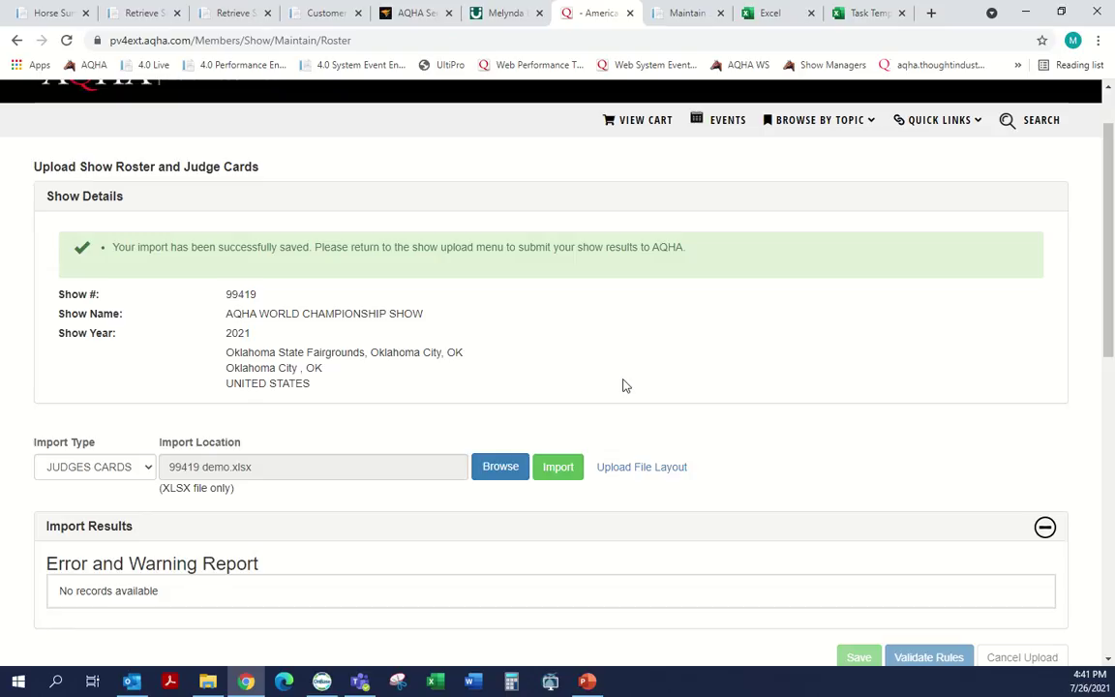